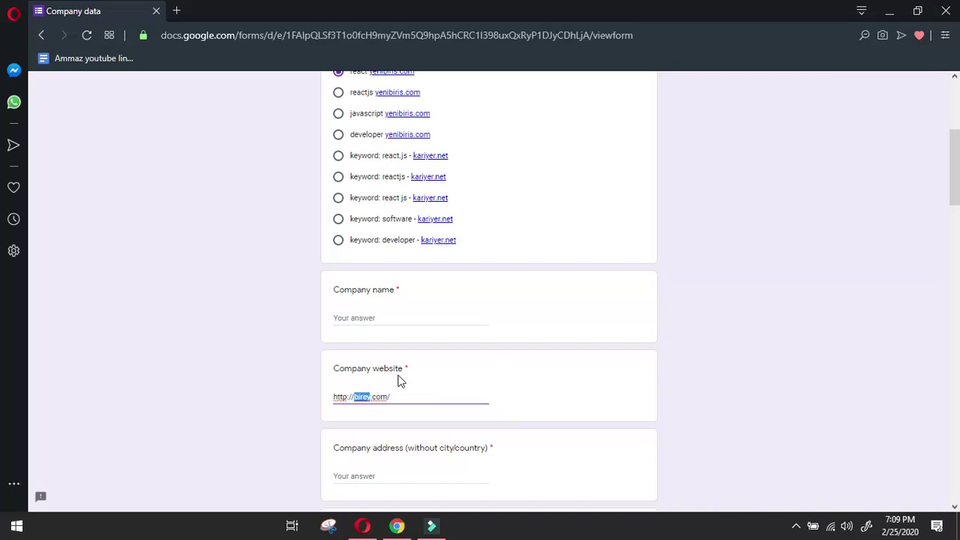
Paste 'birey' as the company name.
{"action": "left_click", "coordinate": [407, 316]}
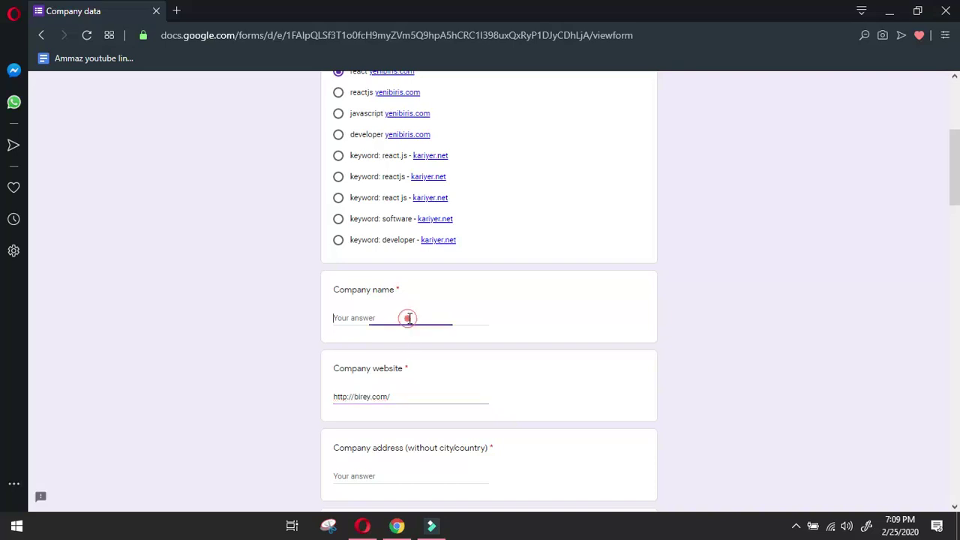
{"action": "right_click", "coordinate": [408, 318]}
{"action": "left_click", "coordinate": [455, 160]}
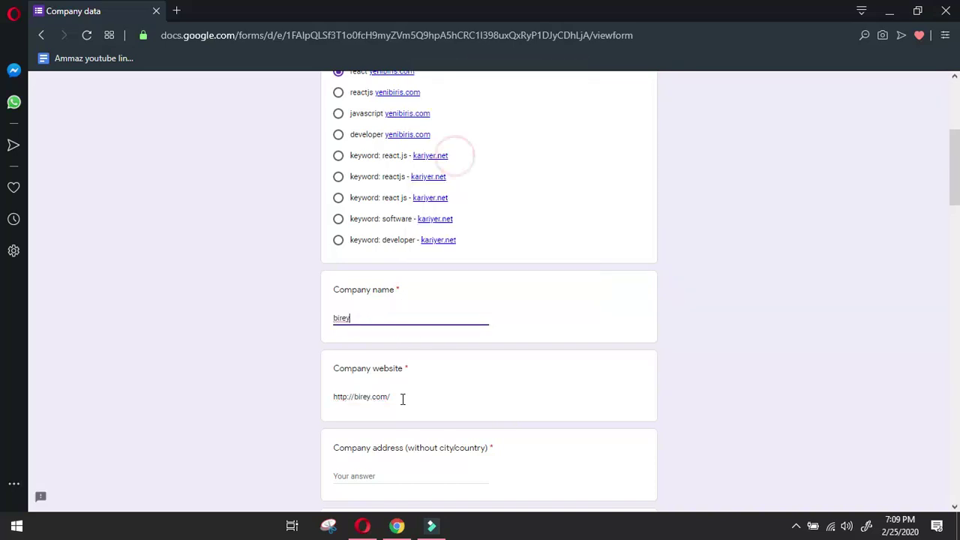
Copy the company's street address from the birey.com site.
{"action": "left_click", "coordinate": [397, 526]}
{"action": "right_click", "coordinate": [465, 159]}
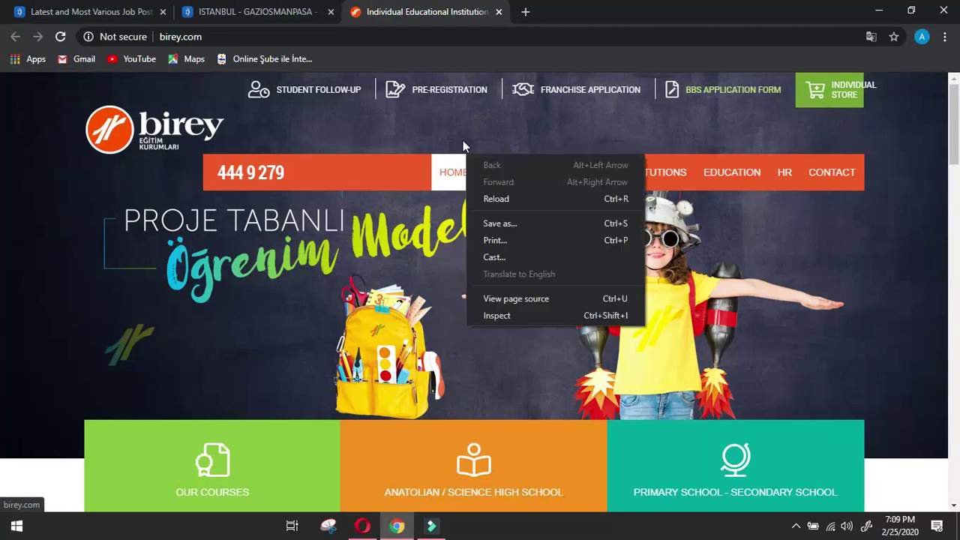
{"action": "left_click_drag", "start_coordinate": [954, 120], "coordinate": [955, 447]}
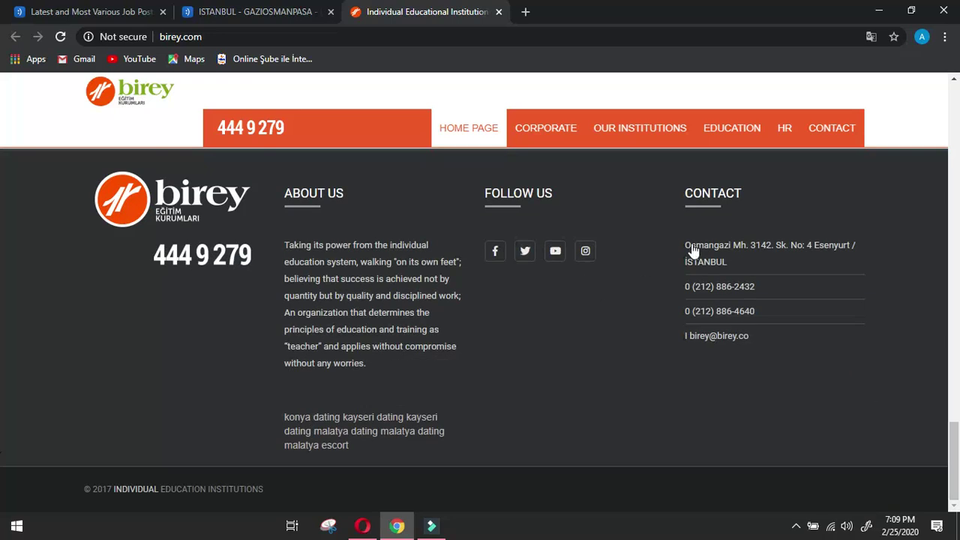
{"action": "left_click_drag", "start_coordinate": [685, 242], "coordinate": [601, 231]}
{"action": "left_click", "coordinate": [600, 212]}
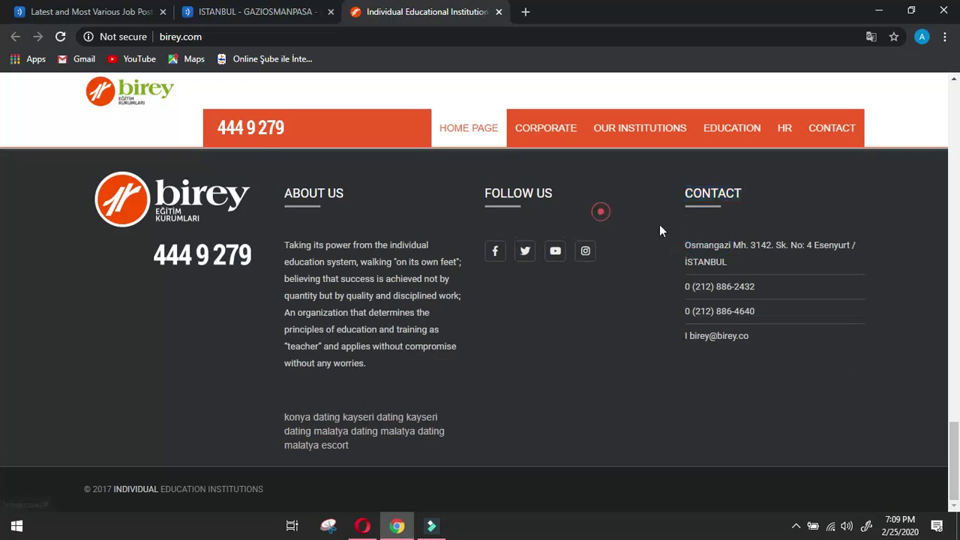
{"action": "left_click_drag", "start_coordinate": [868, 246], "coordinate": [835, 246]}
{"action": "left_click", "coordinate": [651, 225]}
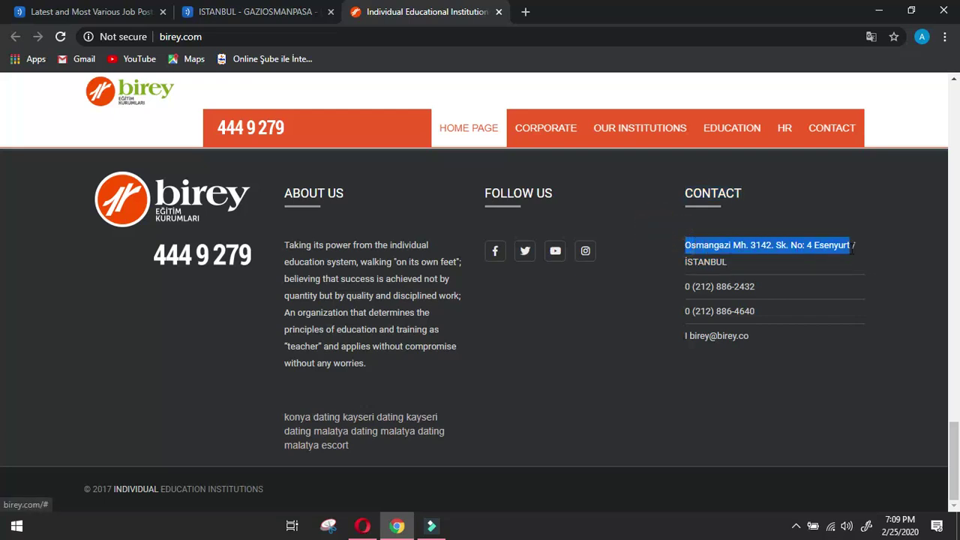
{"action": "right_click", "coordinate": [841, 253]}
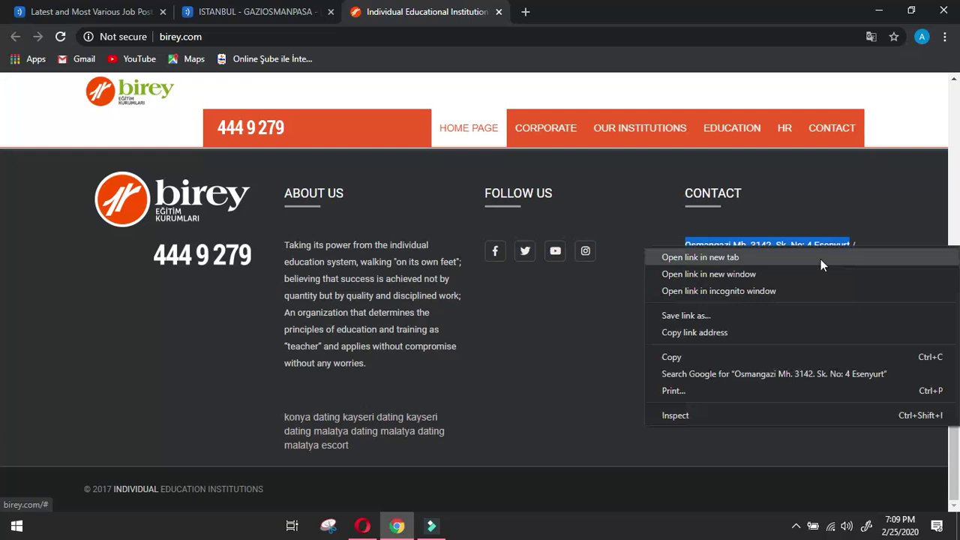
{"action": "left_click", "coordinate": [713, 356]}
Paste the street address, then fill city 'istanbul' and country 'turkey'.
{"action": "left_click", "coordinate": [362, 525]}
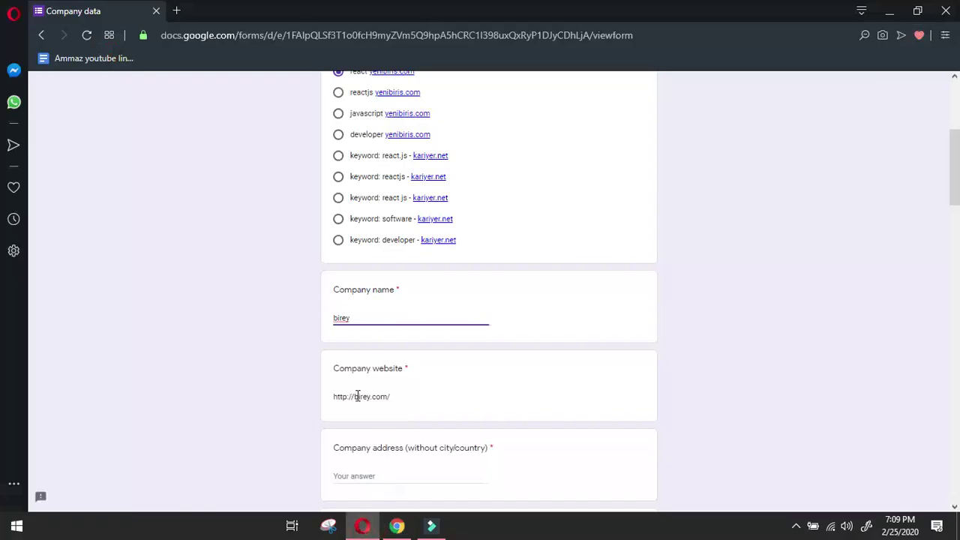
{"action": "scroll", "coordinate": [358, 387], "scroll_direction": "down", "scroll_amount": 2}
{"action": "right_click", "coordinate": [371, 339]}
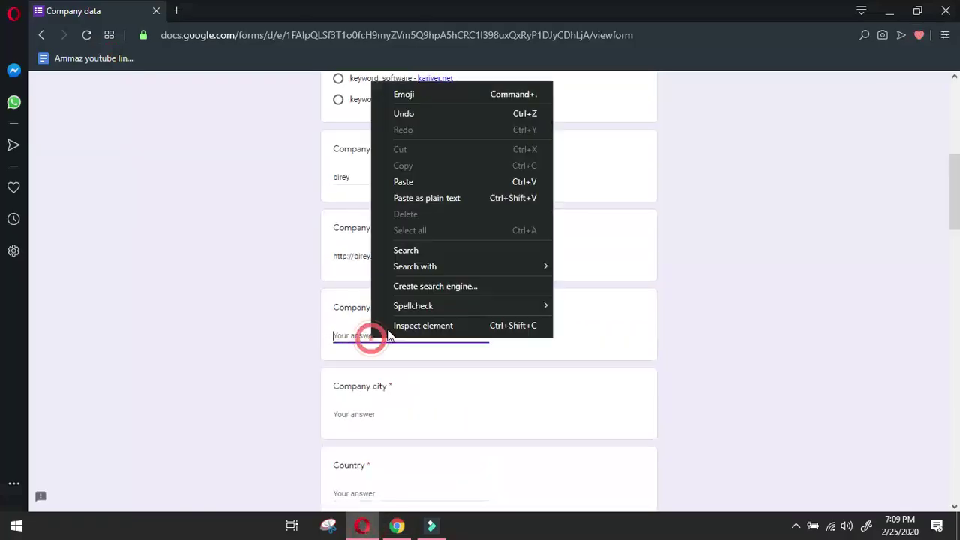
{"action": "left_click", "coordinate": [442, 184]}
{"action": "left_click", "coordinate": [418, 410]}
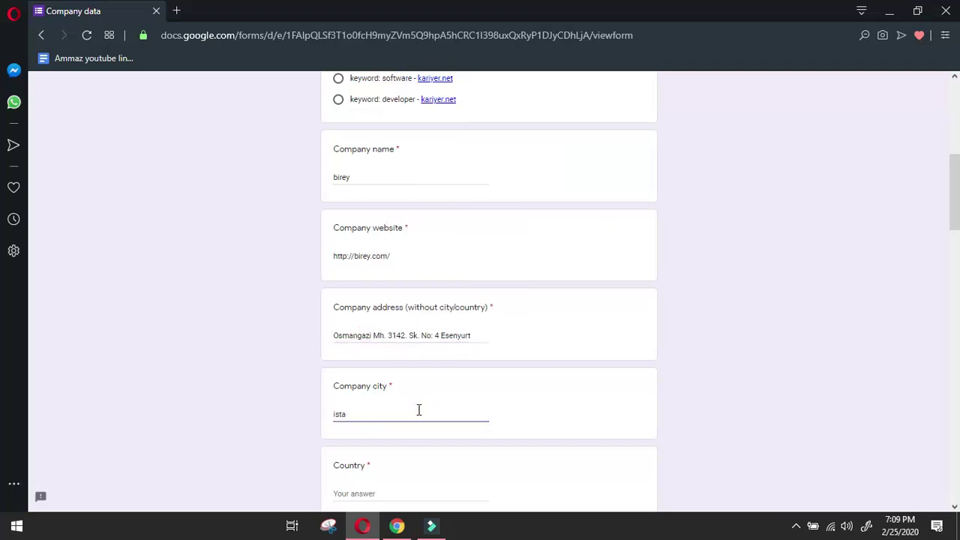
{"action": "scroll", "coordinate": [435, 376], "scroll_direction": "down", "scroll_amount": 2}
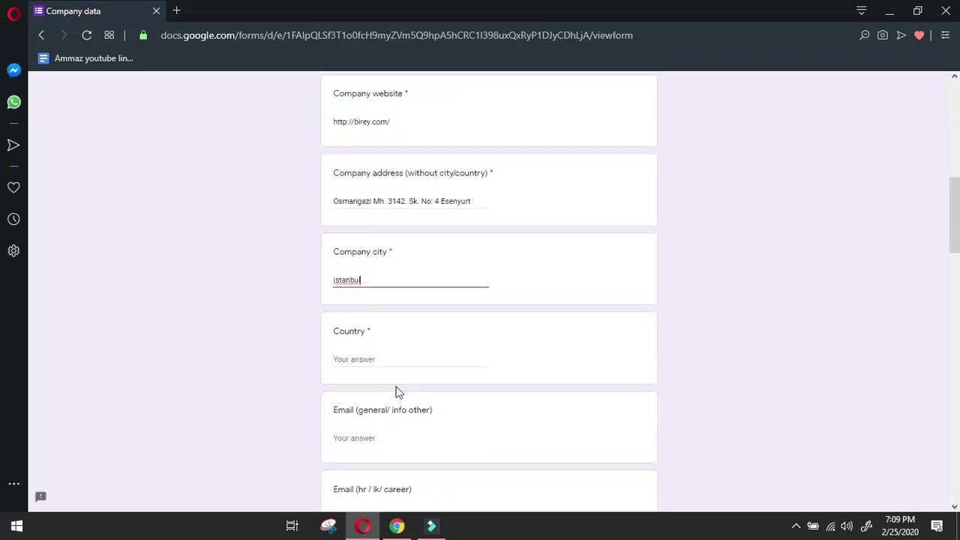
{"action": "left_click", "coordinate": [368, 357]}
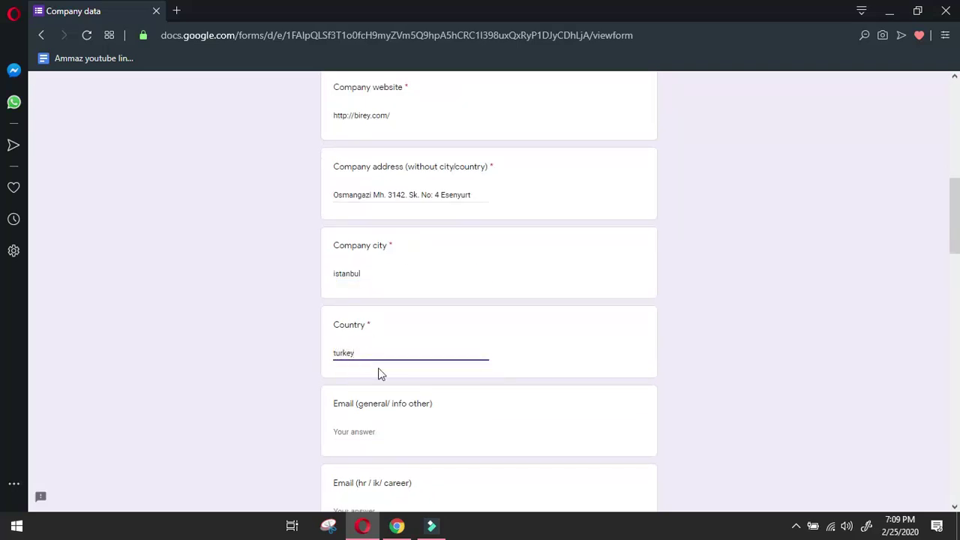
{"action": "left_click", "coordinate": [397, 525]}
Paste the company's contact email link into the general email answer.
{"action": "left_click", "coordinate": [649, 366]}
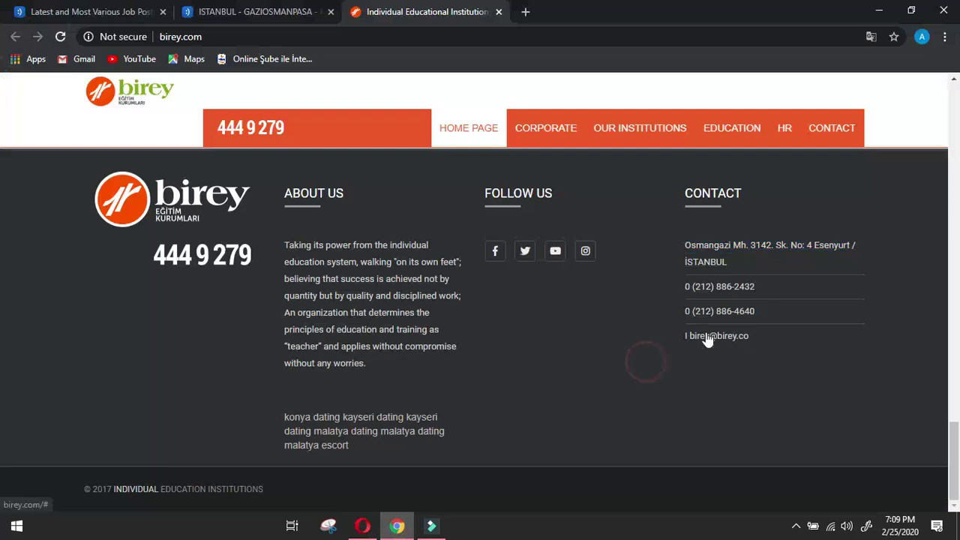
{"action": "right_click", "coordinate": [707, 335]}
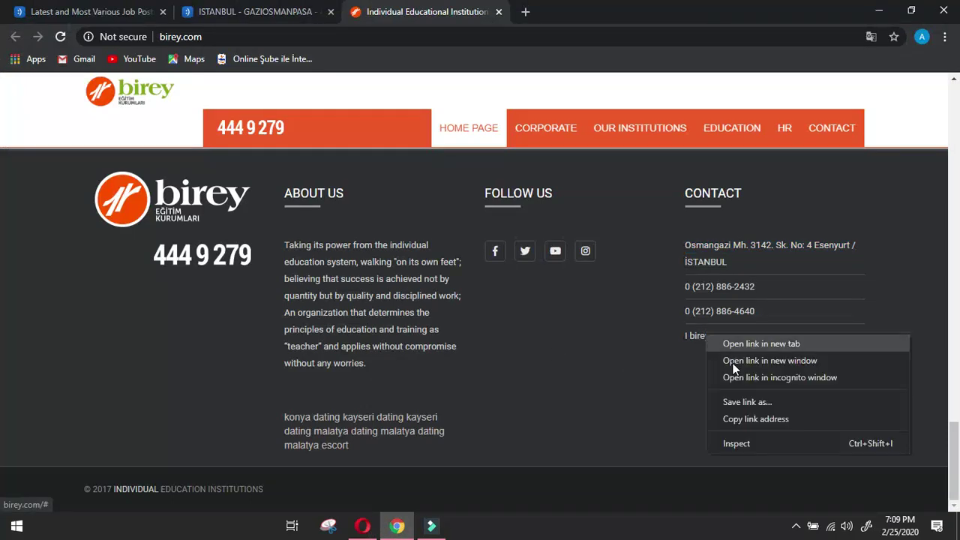
{"action": "left_click", "coordinate": [749, 417]}
{"action": "left_click", "coordinate": [362, 526]}
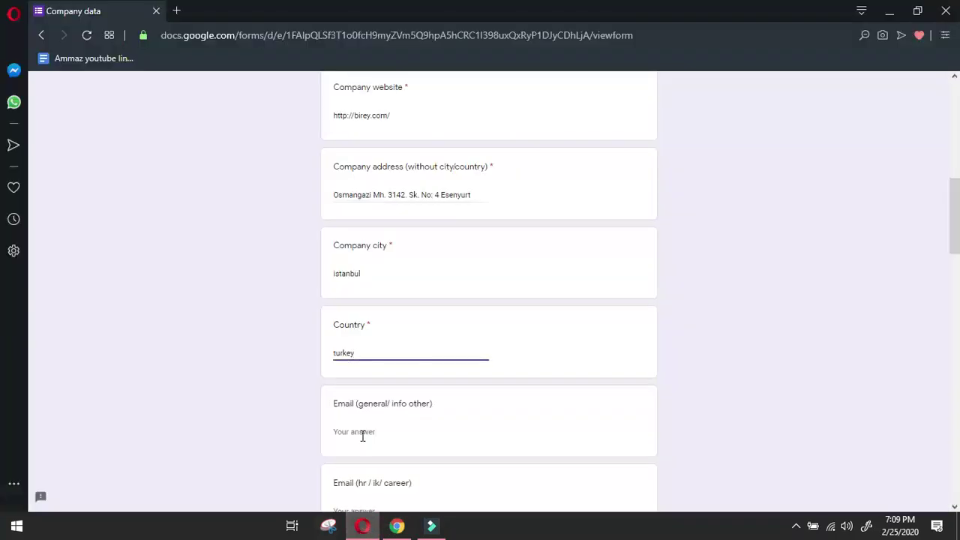
{"action": "right_click", "coordinate": [363, 433]}
{"action": "left_click", "coordinate": [423, 279]}
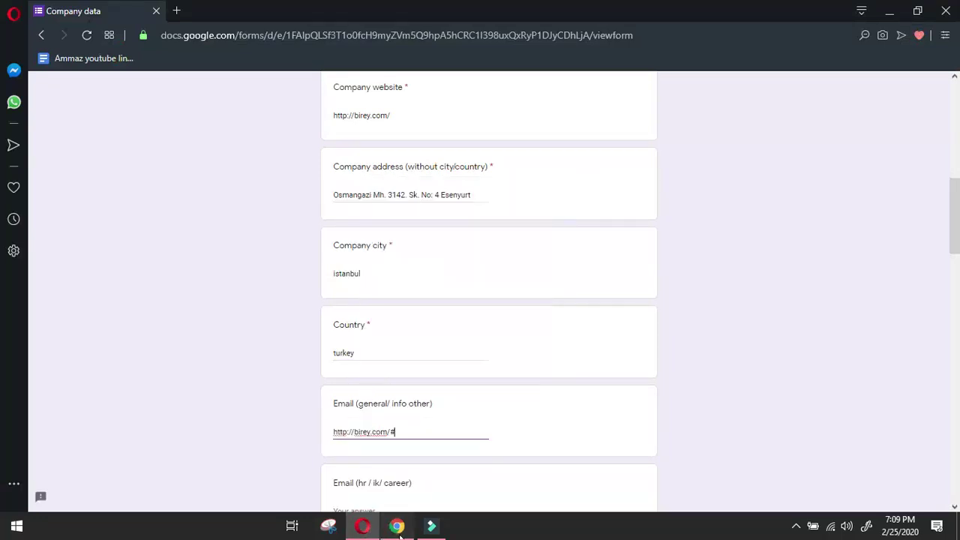
Copy the first phone number and remove the trailing # from the email answer.
{"action": "left_click", "coordinate": [396, 525]}
{"action": "left_click", "coordinate": [671, 385]}
{"action": "left_click_drag", "start_coordinate": [674, 289], "coordinate": [758, 284]}
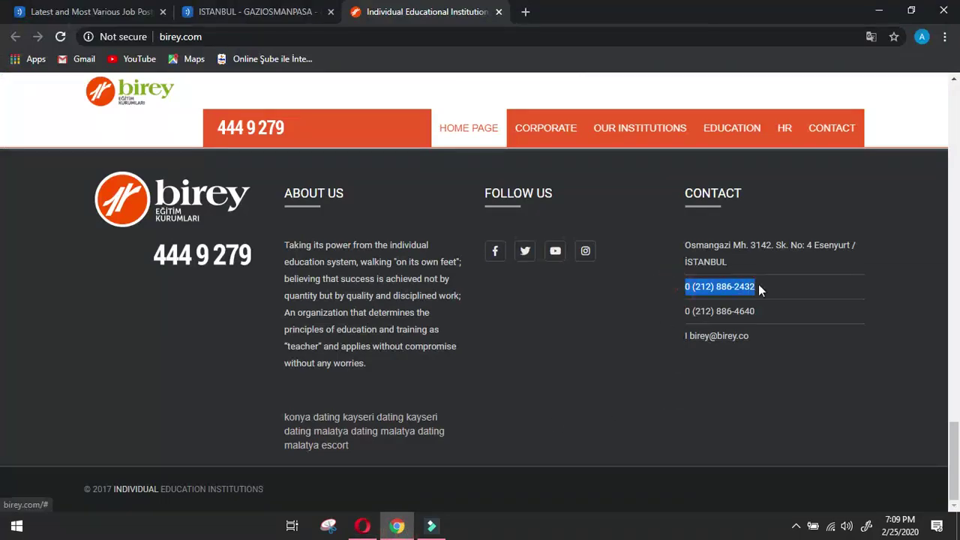
{"action": "right_click", "coordinate": [731, 287]}
{"action": "left_click", "coordinate": [770, 396]}
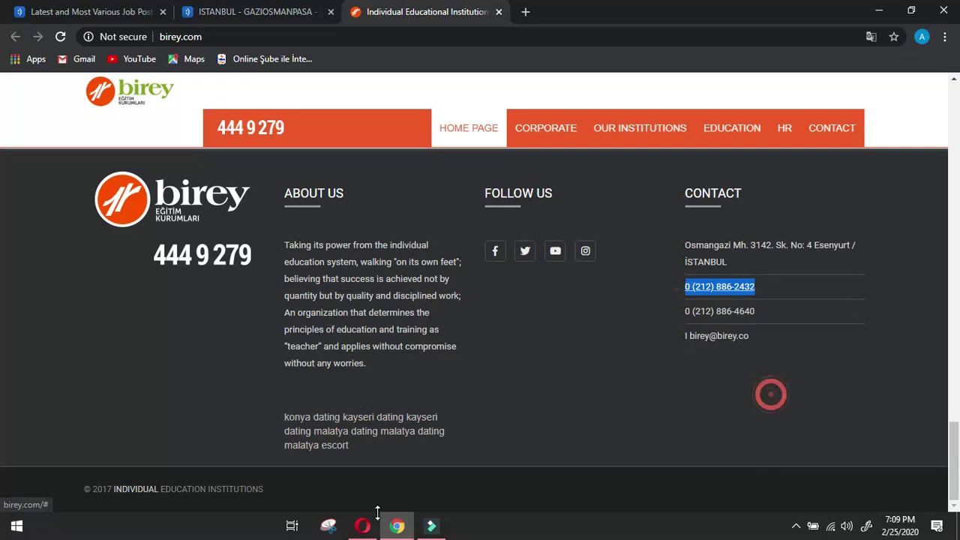
{"action": "left_click", "coordinate": [362, 526]}
{"action": "scroll", "coordinate": [380, 436], "scroll_direction": "down", "scroll_amount": 2}
{"action": "left_click", "coordinate": [419, 298]}
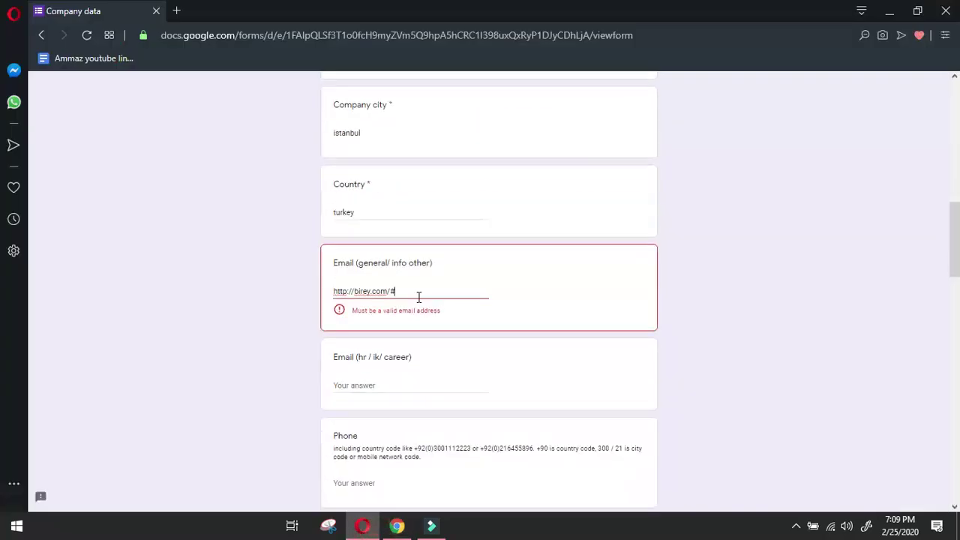
{"action": "key", "text": "BackSpace"}
{"action": "key", "text": "BackSpace"}
{"action": "key", "text": "BackSpace"}
{"action": "key", "text": "BackSpace"}
{"action": "key", "text": "BackSpace"}
{"action": "key", "text": "BackSpace"}
{"action": "key", "text": "BackSpace"}
{"action": "key", "text": "BackSpace"}
{"action": "key", "text": "BackSpace"}
Replace the pasted link with the company's email address typed by hand.
{"action": "left_click", "coordinate": [397, 526]}
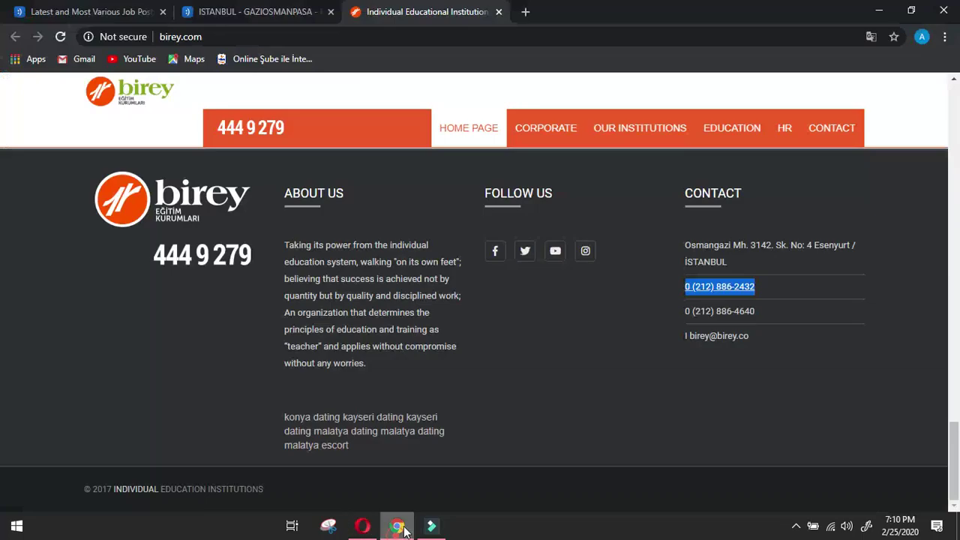
{"action": "left_click", "coordinate": [702, 357]}
{"action": "right_click", "coordinate": [720, 339]}
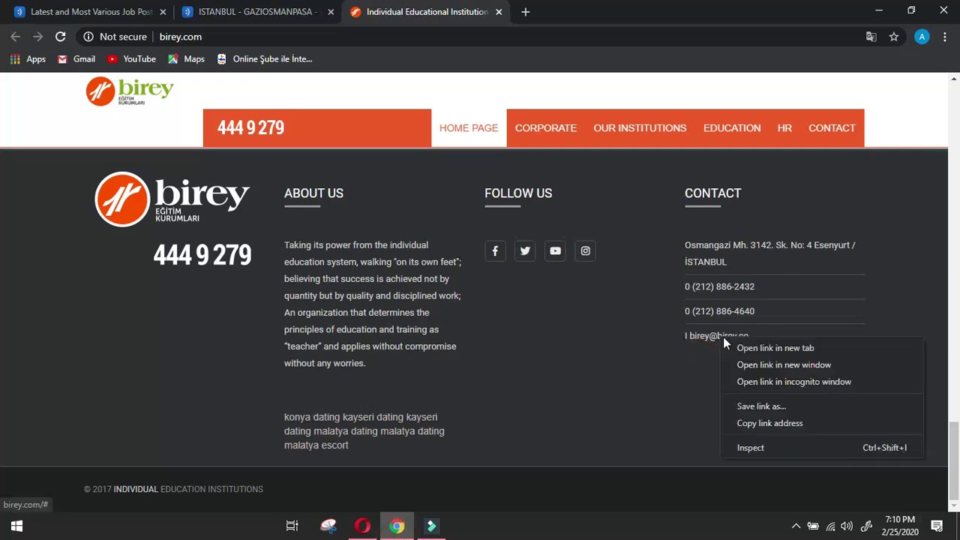
{"action": "left_click", "coordinate": [759, 417]}
{"action": "left_click", "coordinate": [363, 526]}
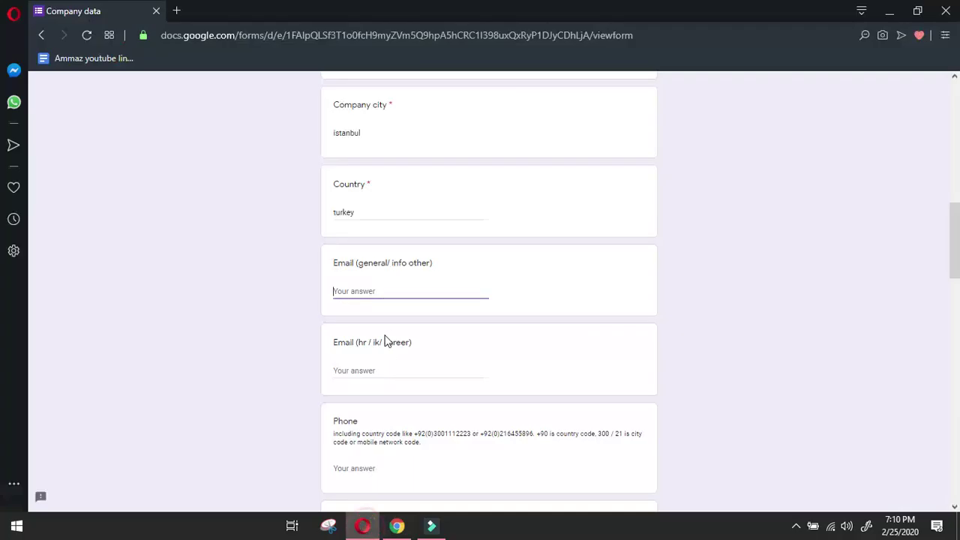
{"action": "right_click", "coordinate": [387, 293]}
{"action": "left_click", "coordinate": [440, 132]}
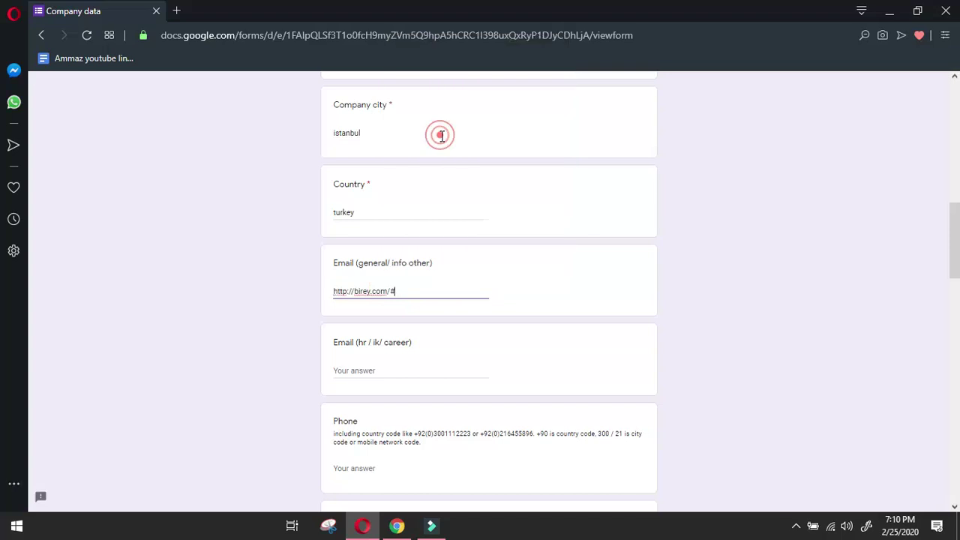
{"action": "key", "text": "BackSpace"}
{"action": "key", "text": "BackSpace"}
{"action": "key", "text": "BackSpace"}
{"action": "key", "text": "BackSpace"}
{"action": "key", "text": "BackSpace"}
{"action": "key", "text": "BackSpace"}
{"action": "key", "text": "BackSpace"}
{"action": "key", "text": "BackSpace"}
{"action": "key", "text": "BackSpace"}
{"action": "key", "text": "BackSpace"}
{"action": "key", "text": "BackSpace"}
{"action": "key", "text": "BackSpace"}
{"action": "key", "text": "BackSpace"}
{"action": "key", "text": "BackSpace"}
{"action": "key", "text": "BackSpace"}
{"action": "key", "text": "BackSpace"}
{"action": "key", "text": "BackSpace"}
{"action": "key", "text": "BackSpace"}
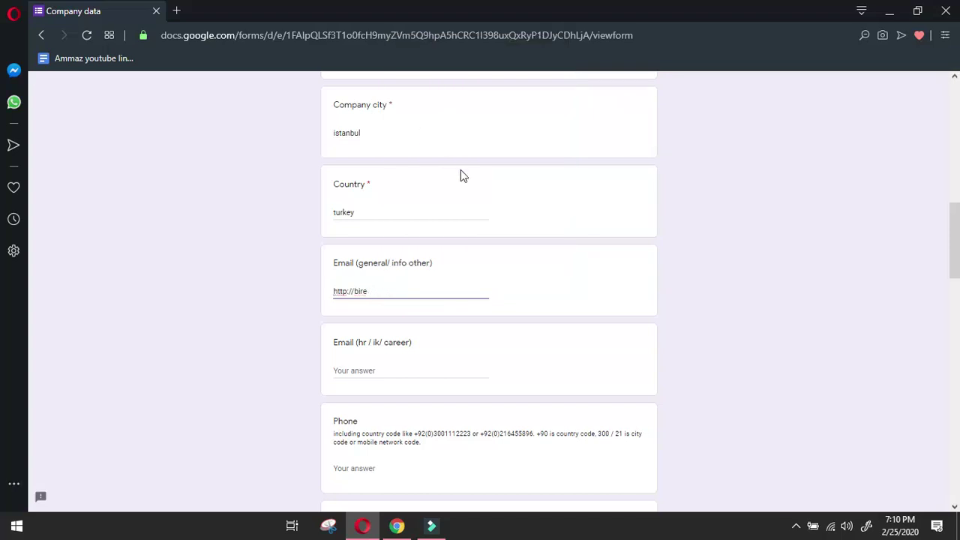
{"action": "left_click", "coordinate": [397, 526]}
{"action": "mouse_move", "coordinate": [355, 533]}
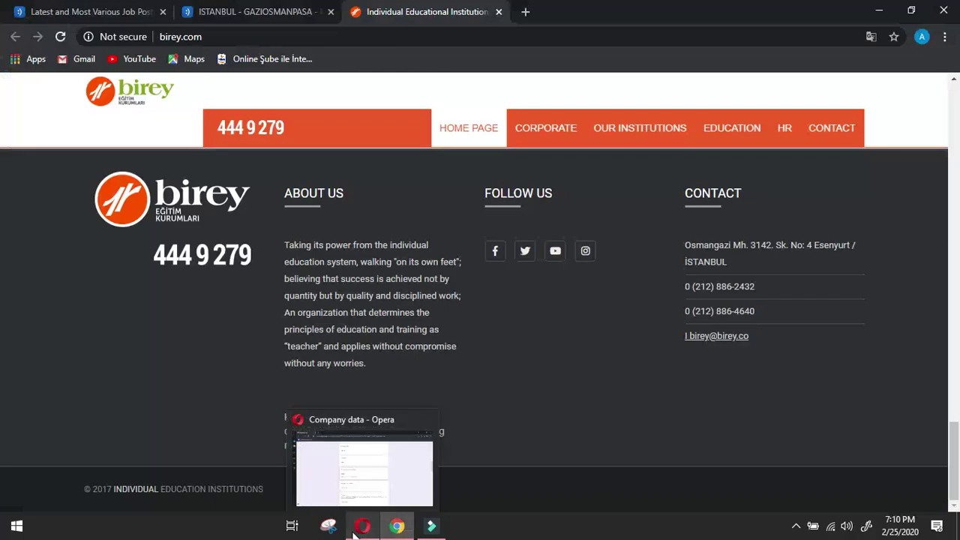
{"action": "left_click", "coordinate": [355, 534]}
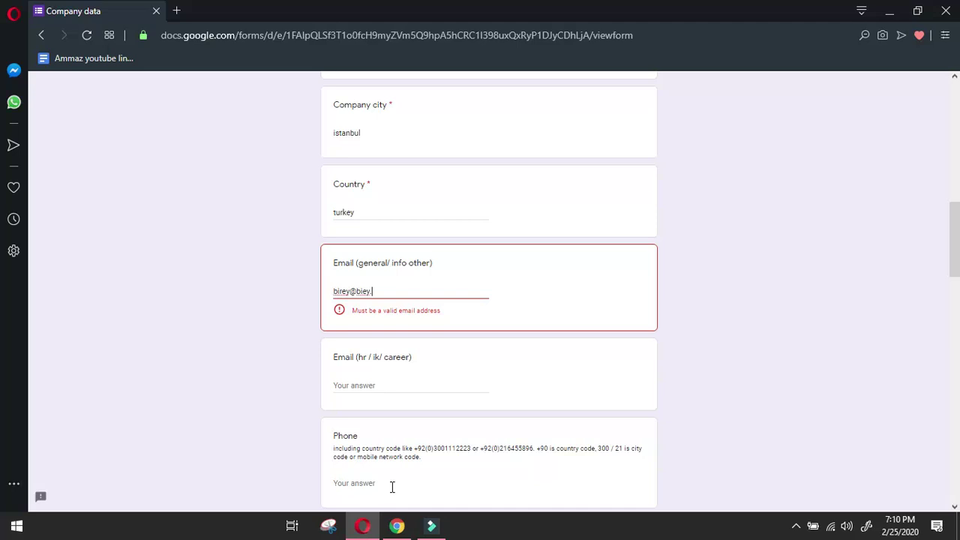
{"action": "type", "text": "biey.com"}
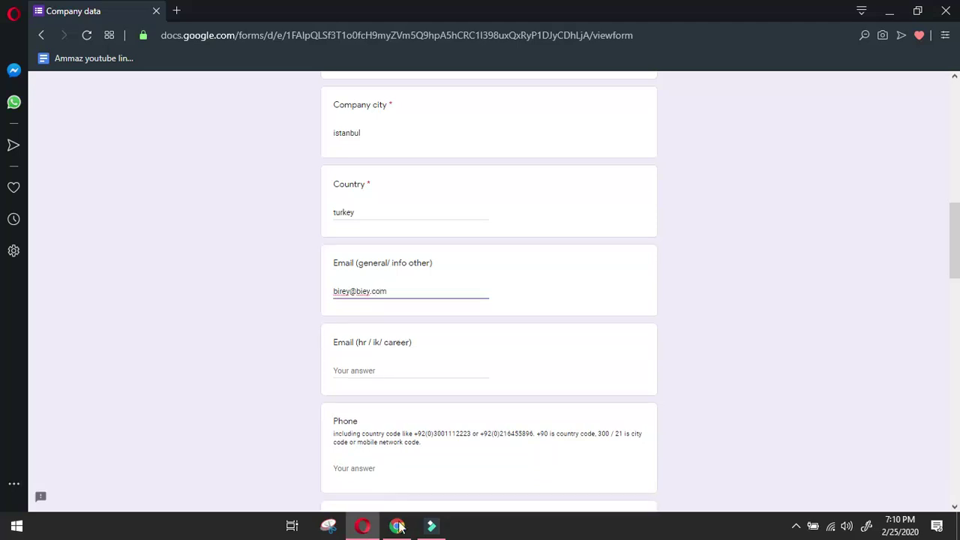
Paste the site's second phone number into All other details.
{"action": "left_click", "coordinate": [396, 525]}
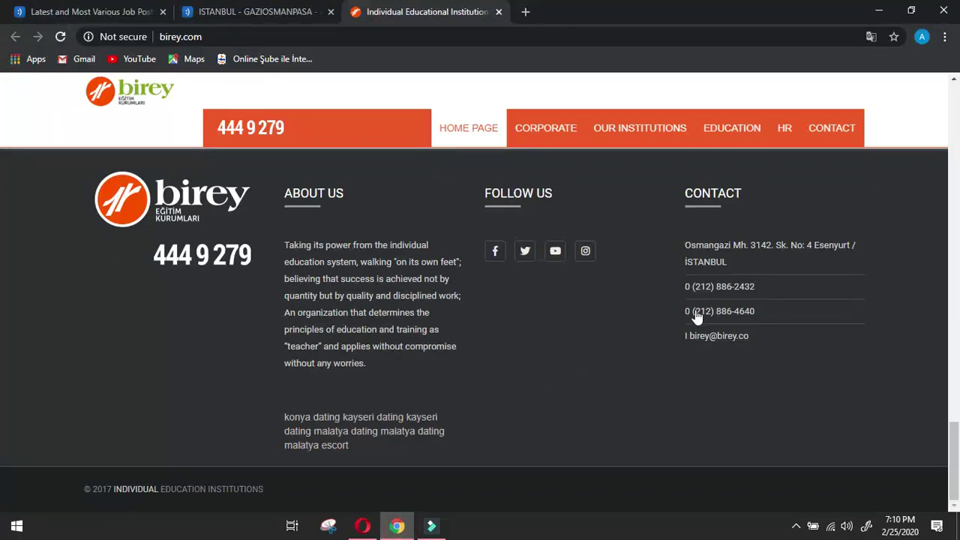
{"action": "left_click_drag", "start_coordinate": [685, 312], "coordinate": [757, 310]}
{"action": "right_click", "coordinate": [745, 312]}
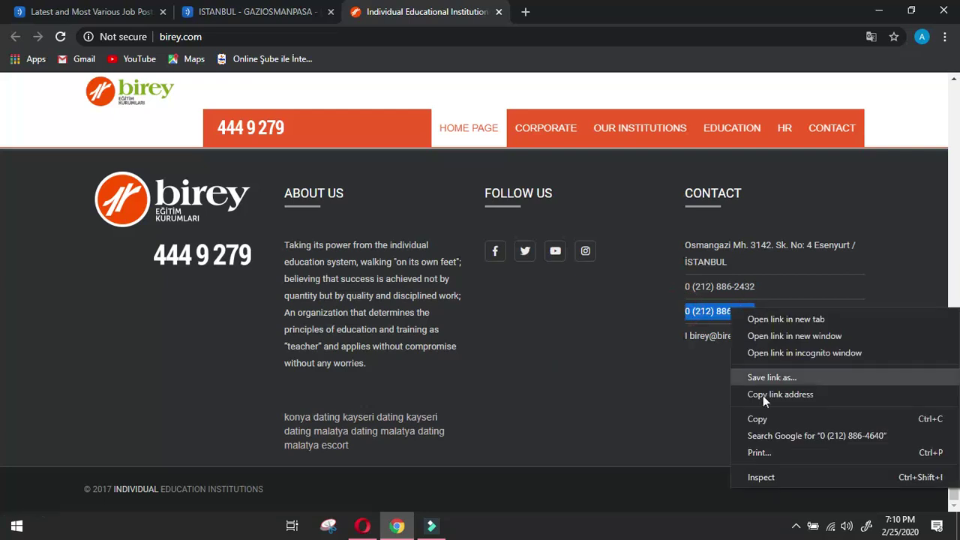
{"action": "left_click", "coordinate": [757, 418]}
{"action": "left_click", "coordinate": [362, 526]}
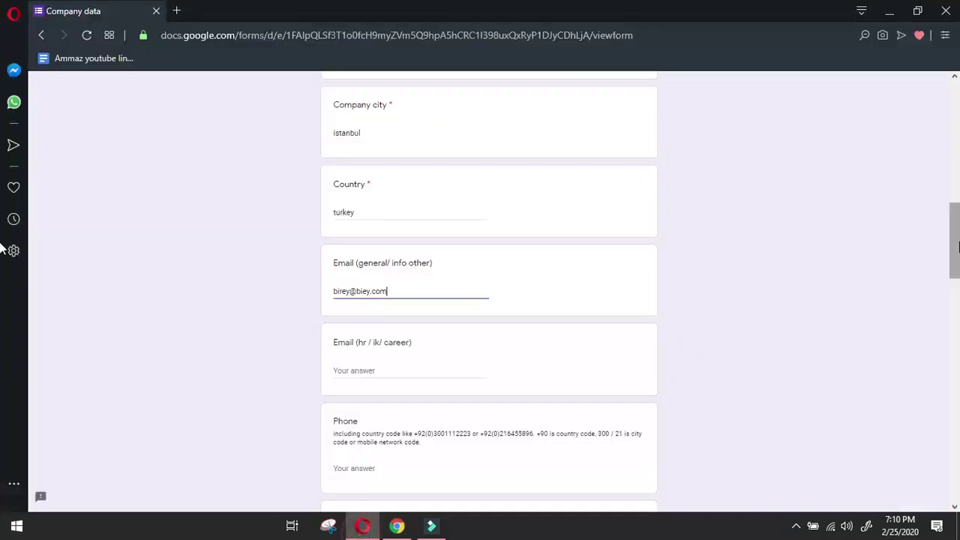
{"action": "scroll", "coordinate": [461, 439], "scroll_direction": "down", "scroll_amount": 10}
{"action": "right_click", "coordinate": [377, 383]}
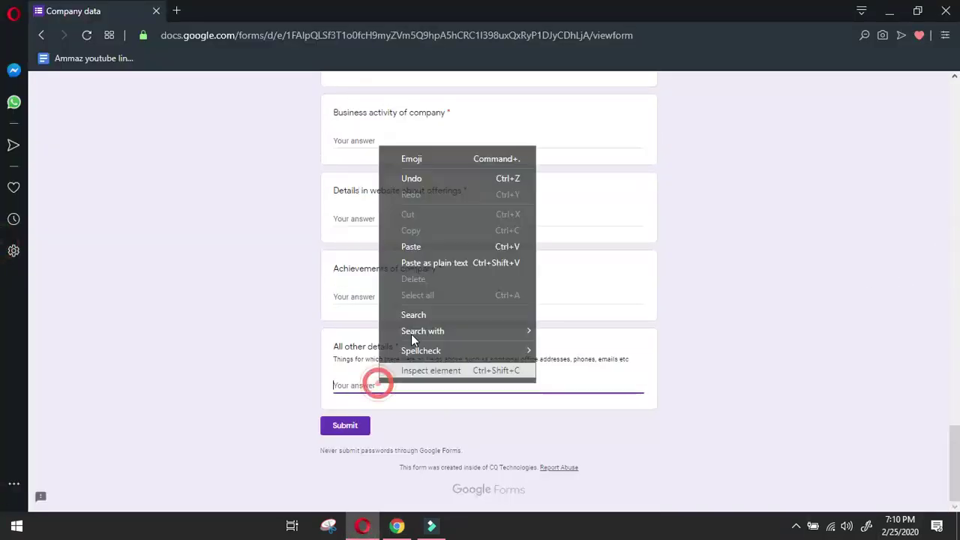
{"action": "left_click", "coordinate": [416, 246]}
{"action": "left_click", "coordinate": [397, 525]}
{"action": "left_click", "coordinate": [552, 405]}
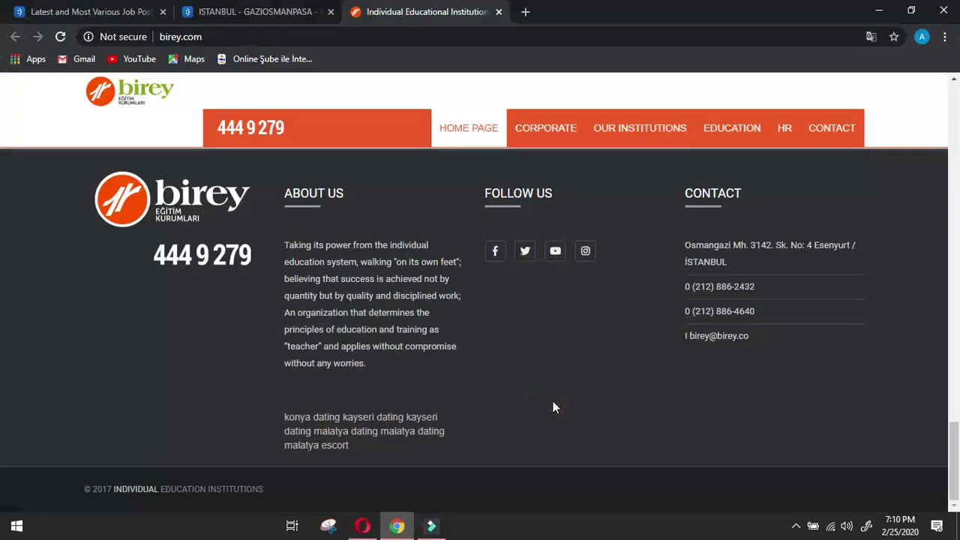
Open birey.com's HR page and view the new application and cancellation forms.
{"action": "scroll", "coordinate": [552, 402], "scroll_direction": "up", "scroll_amount": 2}
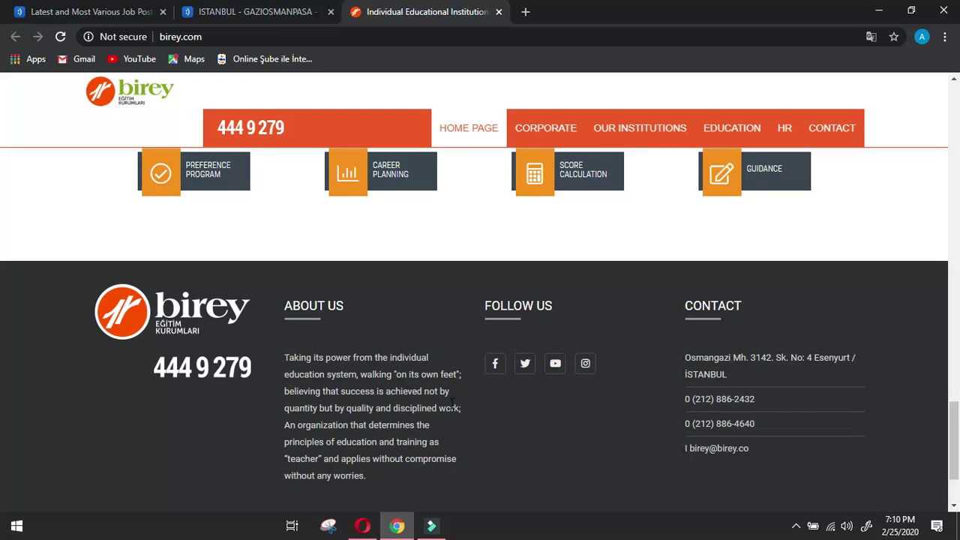
{"action": "scroll", "coordinate": [350, 353], "scroll_direction": "up", "scroll_amount": 10}
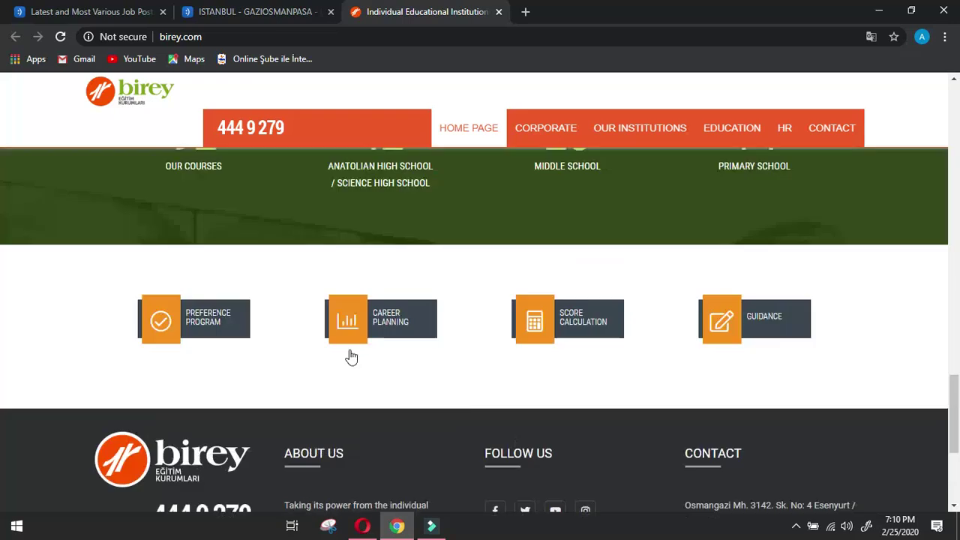
{"action": "scroll", "coordinate": [352, 351], "scroll_direction": "down", "scroll_amount": 8}
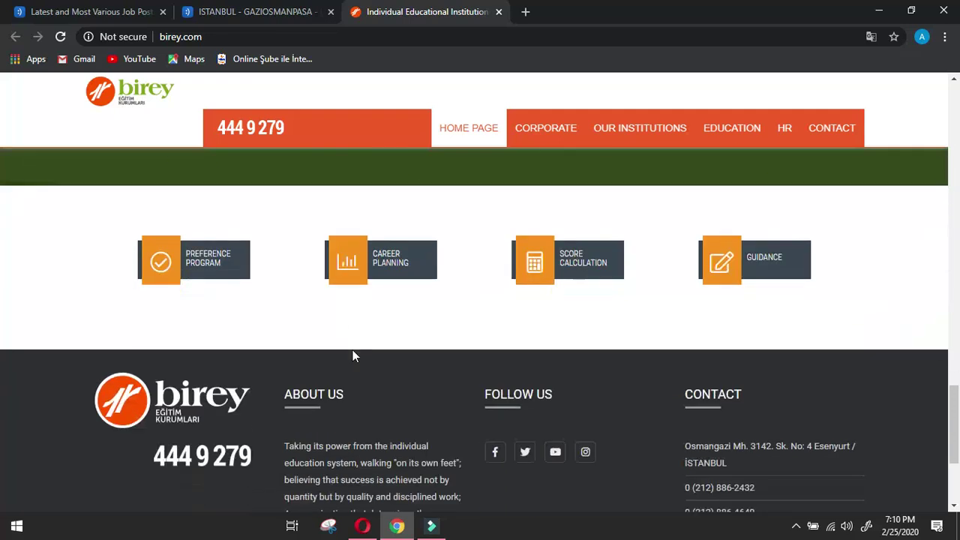
{"action": "scroll", "coordinate": [600, 337], "scroll_direction": "up", "scroll_amount": 15}
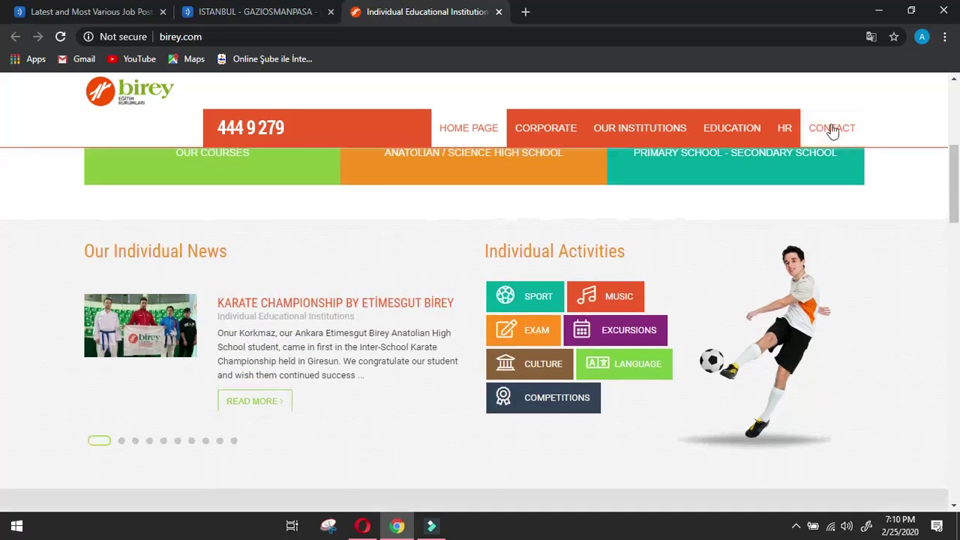
{"action": "left_click", "coordinate": [787, 129]}
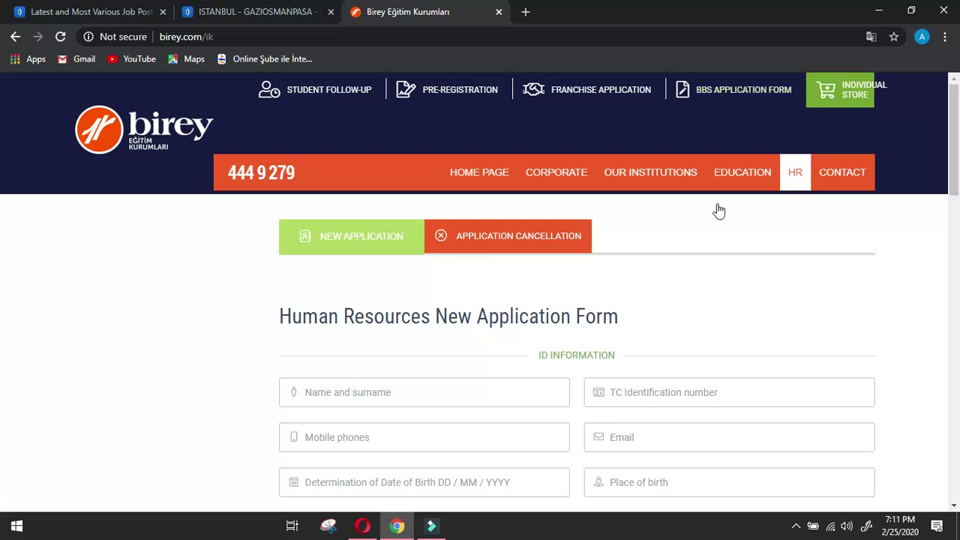
{"action": "scroll", "coordinate": [139, 289], "scroll_direction": "down", "scroll_amount": 2}
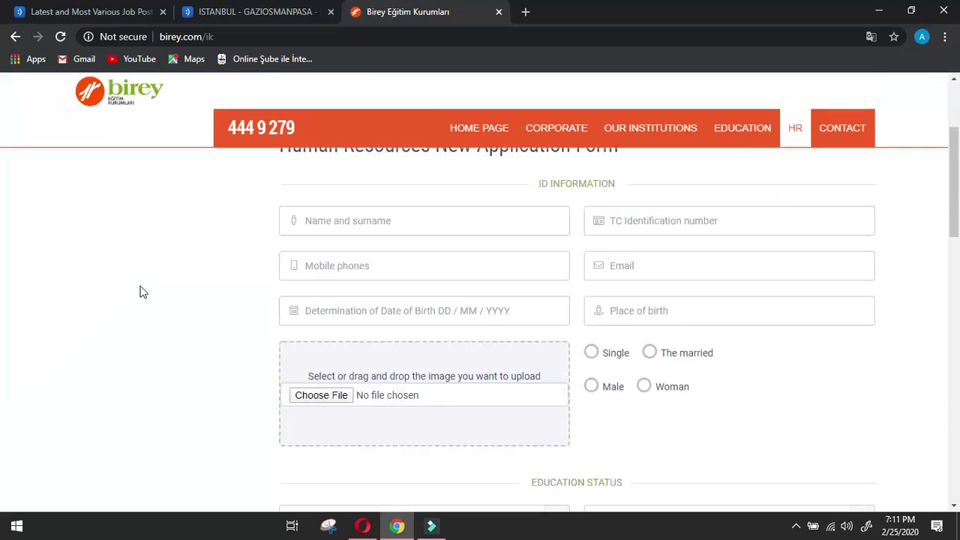
{"action": "scroll", "coordinate": [140, 292], "scroll_direction": "down", "scroll_amount": 5}
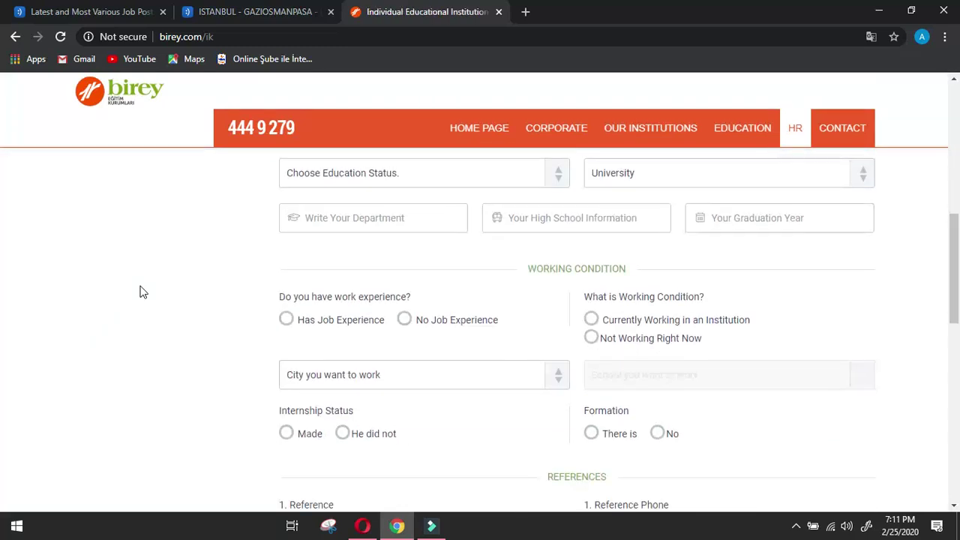
{"action": "scroll", "coordinate": [143, 291], "scroll_direction": "down", "scroll_amount": 10}
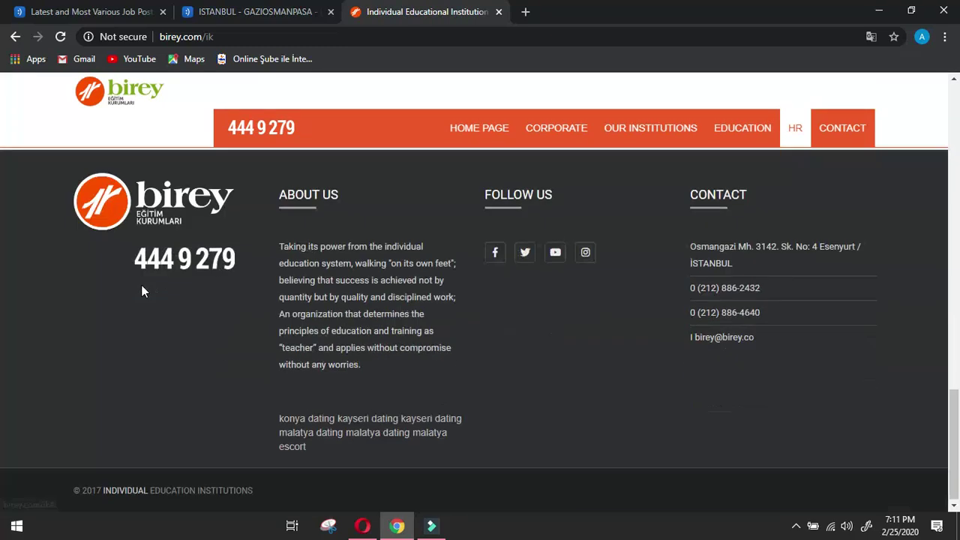
{"action": "scroll", "coordinate": [142, 289], "scroll_direction": "up", "scroll_amount": 10}
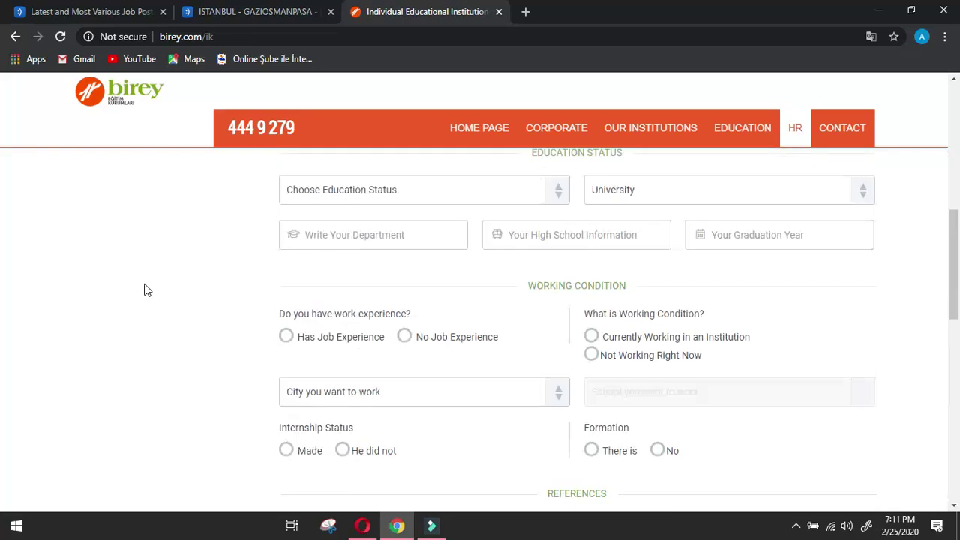
{"action": "scroll", "coordinate": [145, 288], "scroll_direction": "up", "scroll_amount": 6}
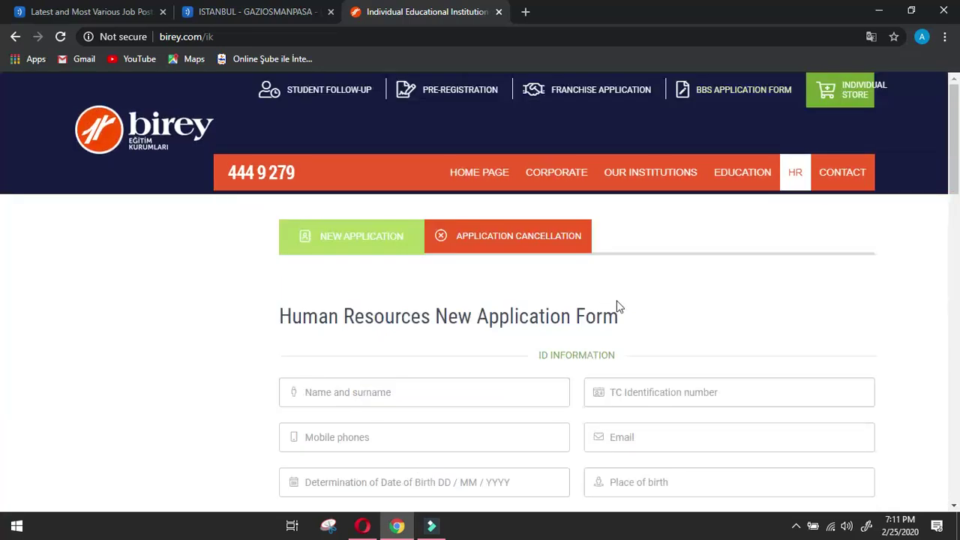
{"action": "left_click", "coordinate": [555, 249]}
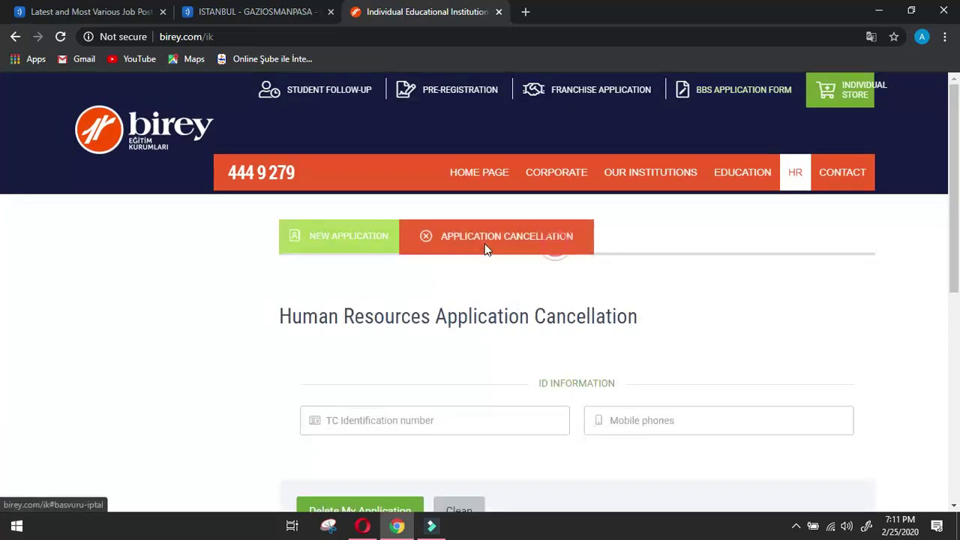
{"action": "left_click", "coordinate": [343, 239]}
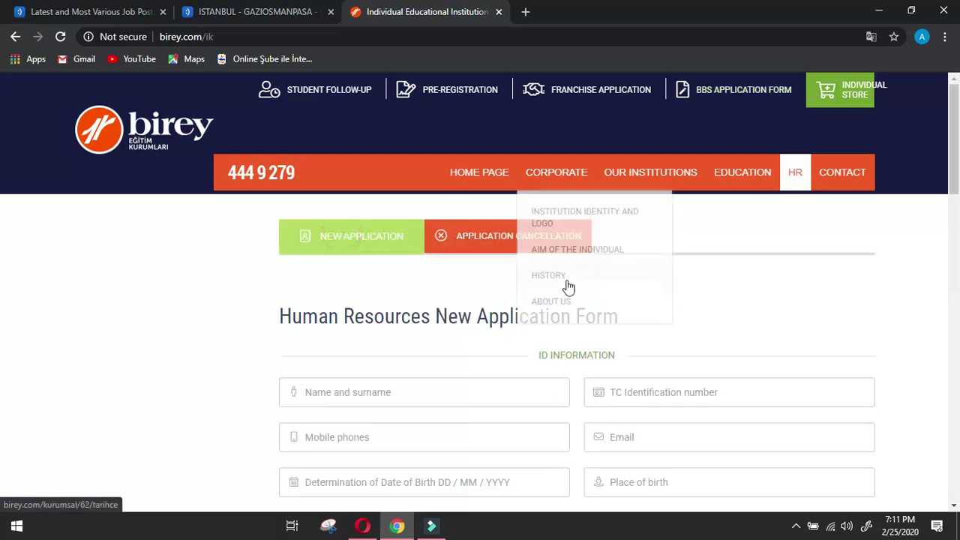
Select the EDUCATION IN INDIVIDUAL offerings list from the site's Education menu.
{"action": "scroll", "coordinate": [605, 336], "scroll_direction": "down", "scroll_amount": 4}
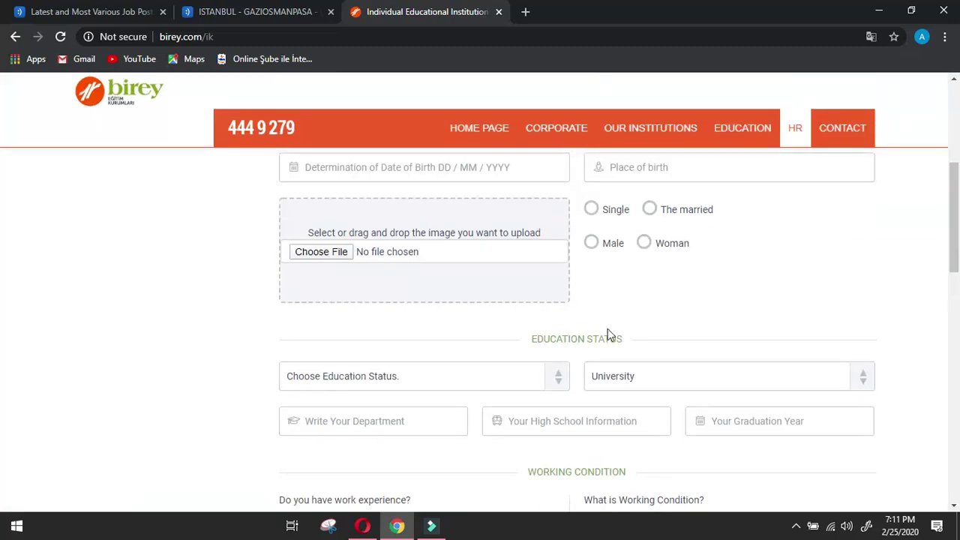
{"action": "scroll", "coordinate": [608, 330], "scroll_direction": "down", "scroll_amount": 5}
{"action": "scroll", "coordinate": [608, 331], "scroll_direction": "down", "scroll_amount": 2}
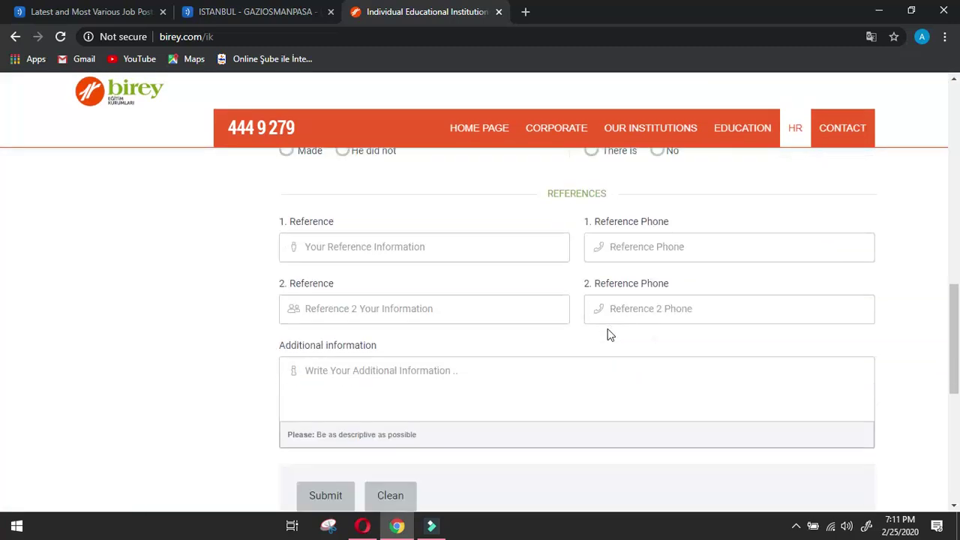
{"action": "scroll", "coordinate": [632, 321], "scroll_direction": "up", "scroll_amount": 15}
{"action": "mouse_move", "coordinate": [763, 175]}
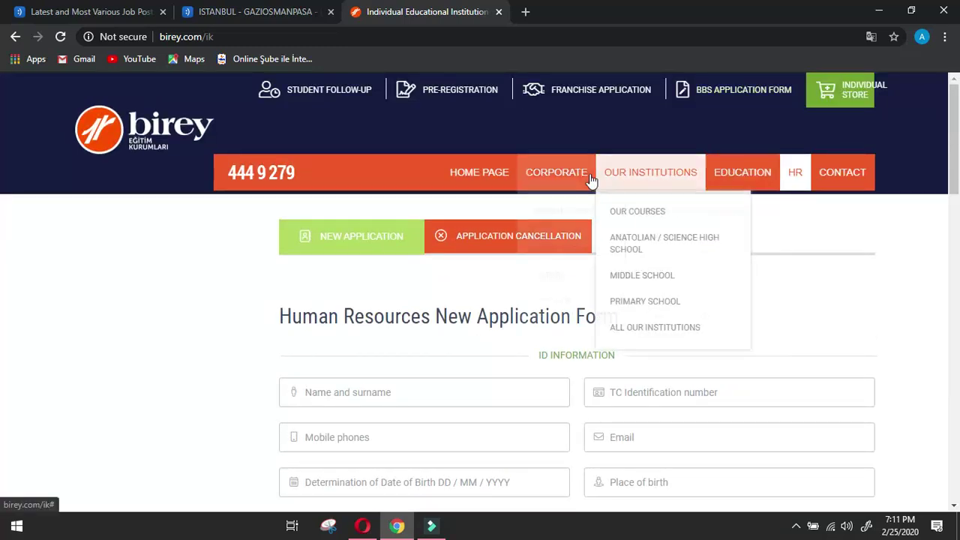
{"action": "mouse_move", "coordinate": [591, 180]}
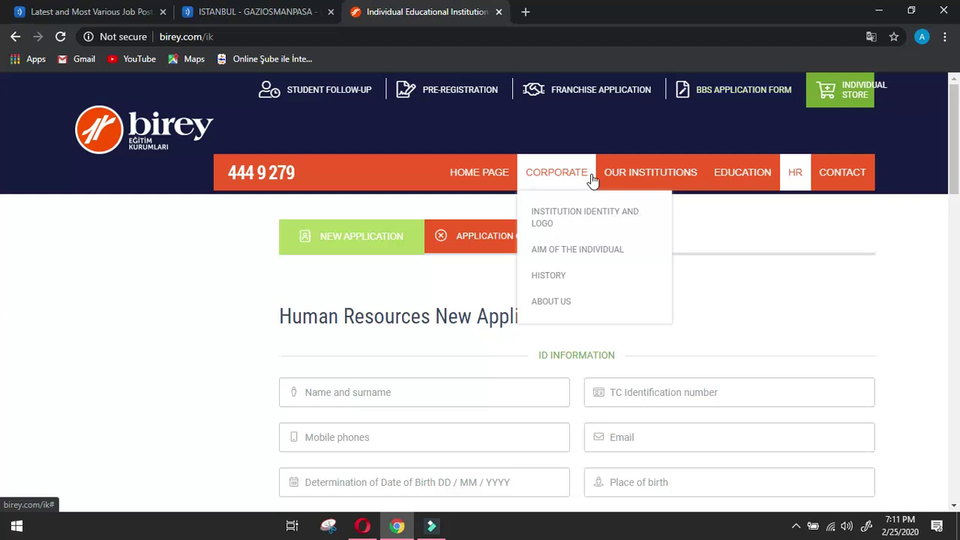
{"action": "mouse_move", "coordinate": [728, 178]}
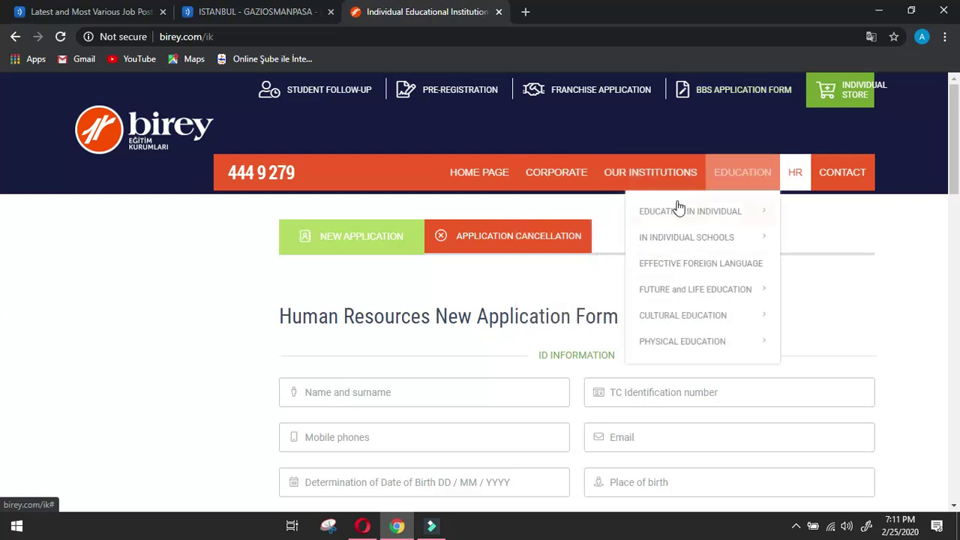
{"action": "left_click_drag", "start_coordinate": [636, 204], "coordinate": [881, 496]}
{"action": "key", "text": "ctrl+c"}
{"action": "left_click_drag", "start_coordinate": [792, 488], "coordinate": [793, 488]}
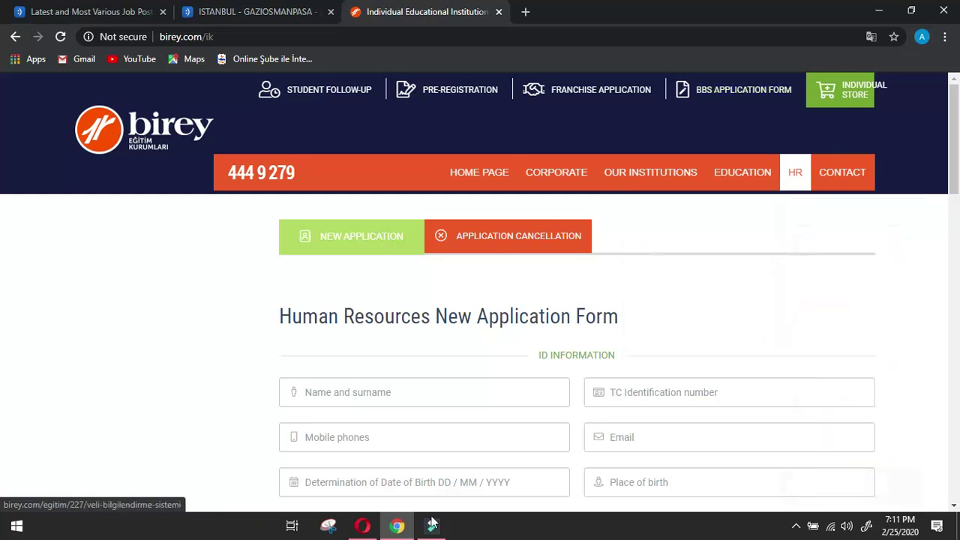
{"action": "left_click", "coordinate": [362, 526]}
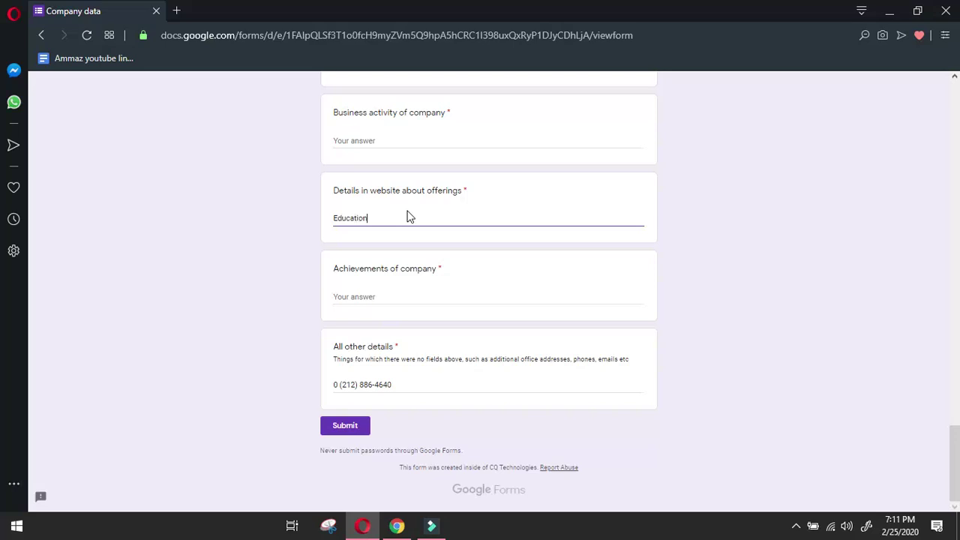
Add the school offerings through LEARNING MODEL, deleting the duplicate EDUCATION IN INDIVIDUAL line.
{"action": "key", "text": "Return"}
{"action": "key", "text": "ctrl+v"}
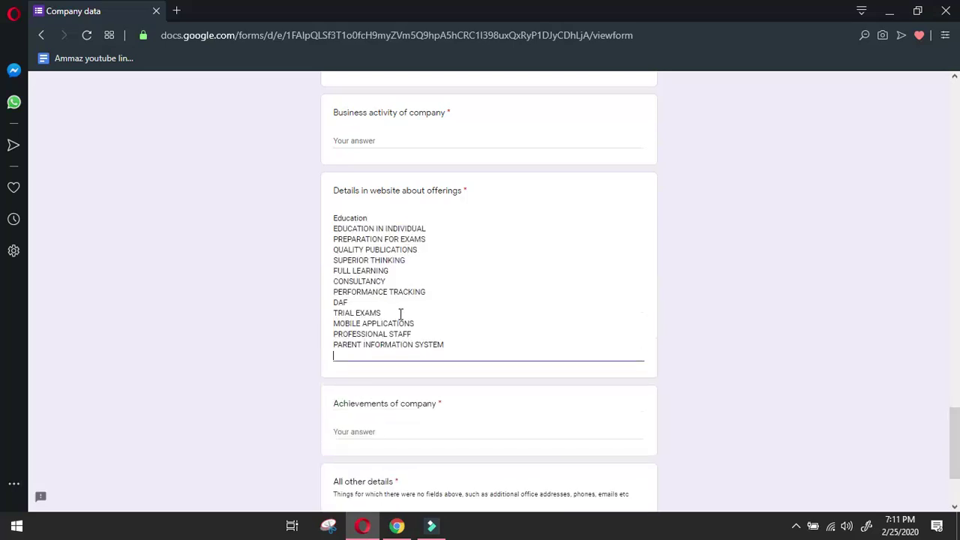
{"action": "left_click", "coordinate": [397, 527]}
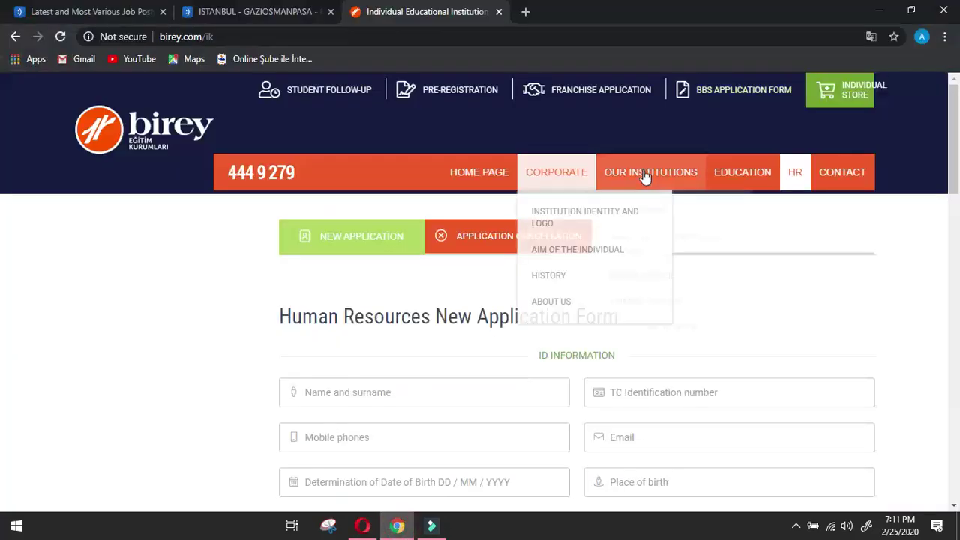
{"action": "mouse_move", "coordinate": [659, 195]}
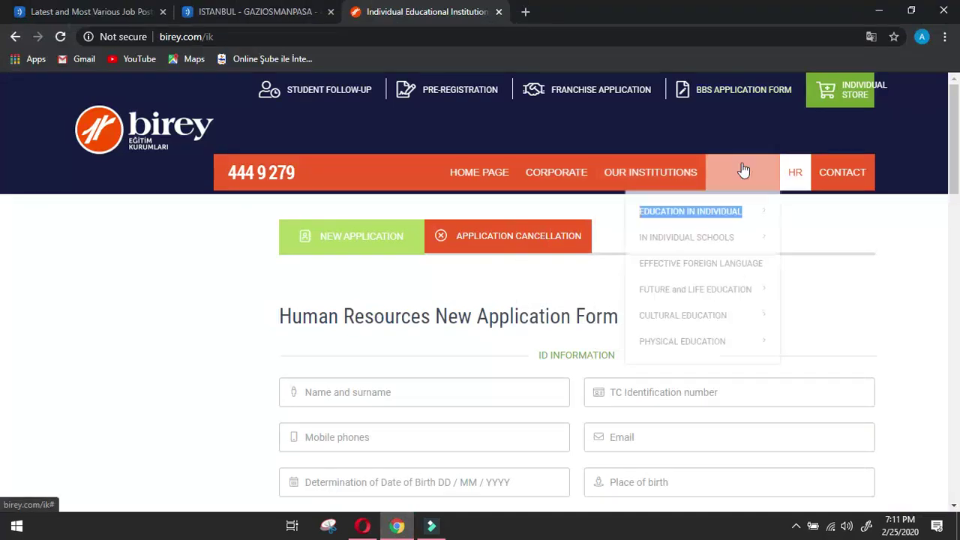
{"action": "left_click", "coordinate": [624, 225]}
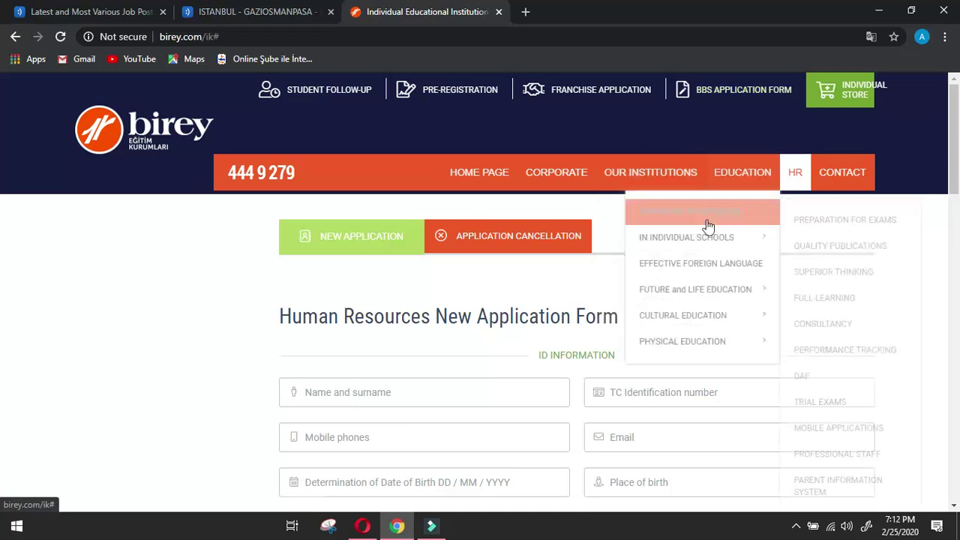
{"action": "mouse_move", "coordinate": [678, 238]}
{"action": "left_click_drag", "start_coordinate": [642, 228], "coordinate": [875, 302]}
{"action": "key", "text": "ctrl+c"}
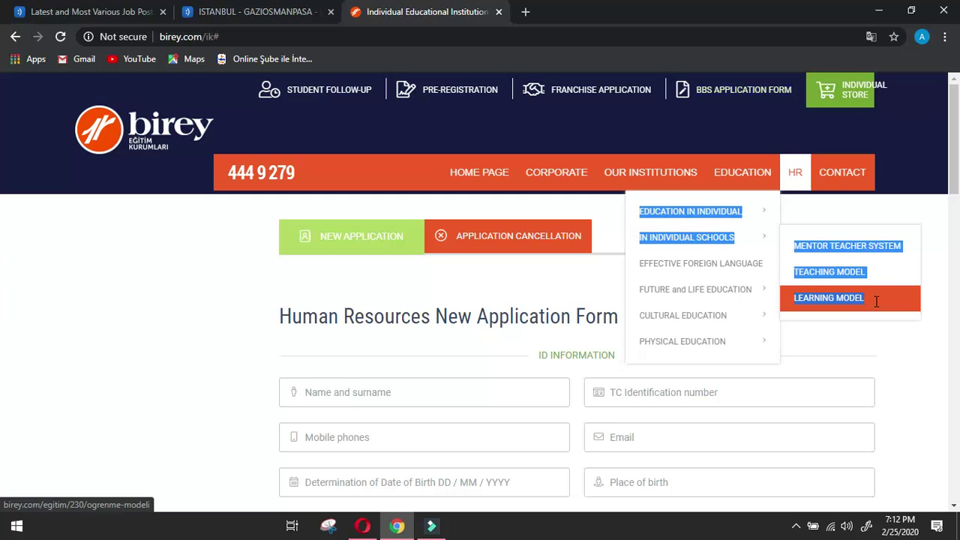
{"action": "left_click", "coordinate": [362, 525]}
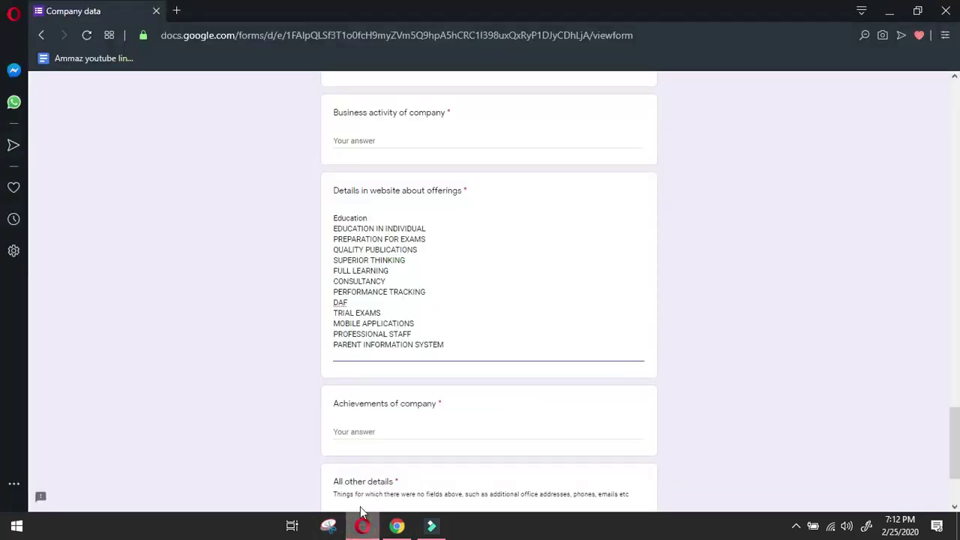
{"action": "key", "text": "ctrl+v"}
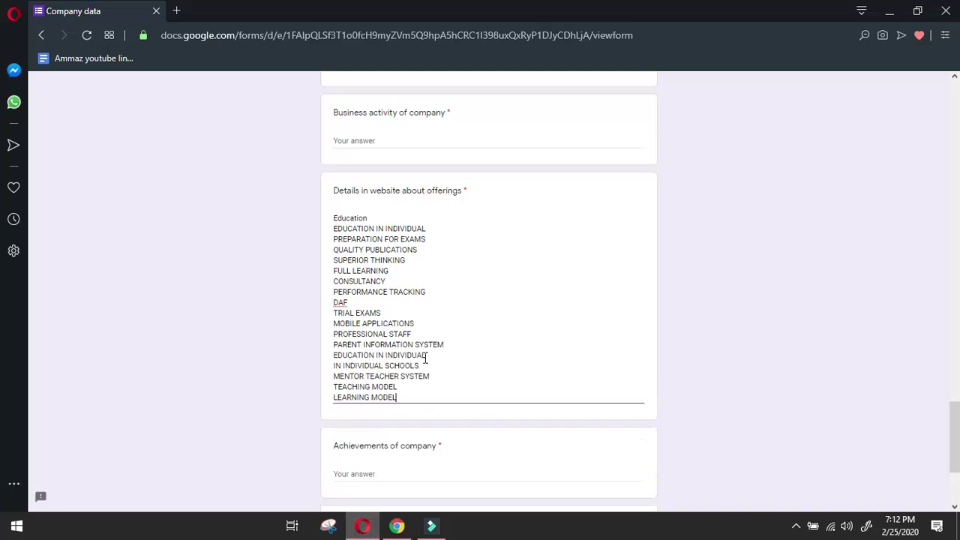
{"action": "left_click_drag", "start_coordinate": [427, 355], "coordinate": [343, 354]}
{"action": "key", "text": "BackSpace"}
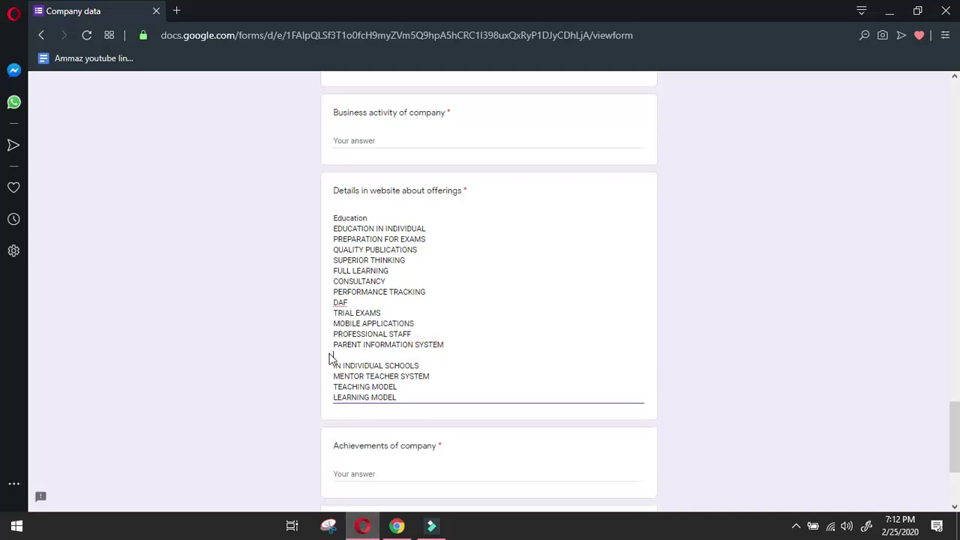
{"action": "key", "text": "BackSpace"}
Append offerings through SOCIAL RESPONSIBILITY after LEARNING MODEL, removing the two repeated lines.
{"action": "left_click", "coordinate": [397, 525]}
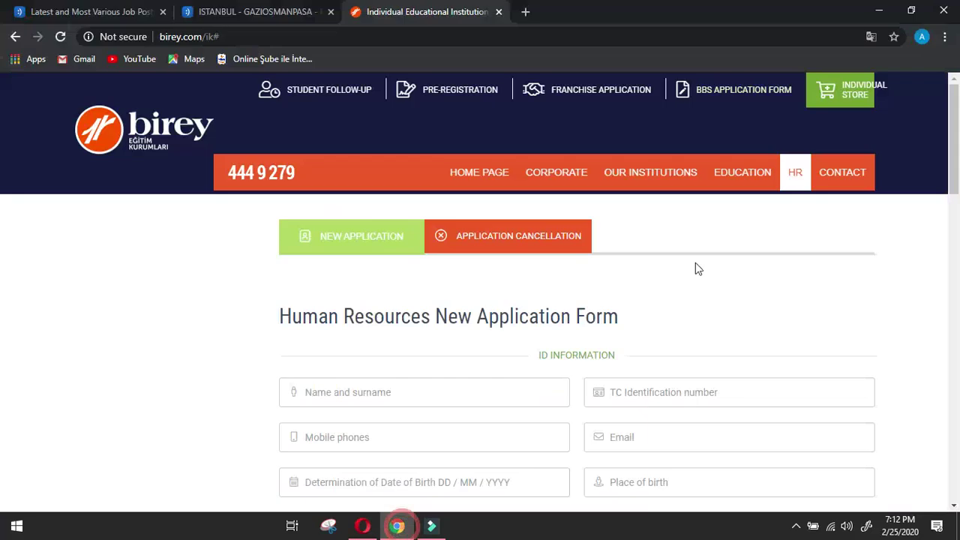
{"action": "mouse_move", "coordinate": [717, 192]}
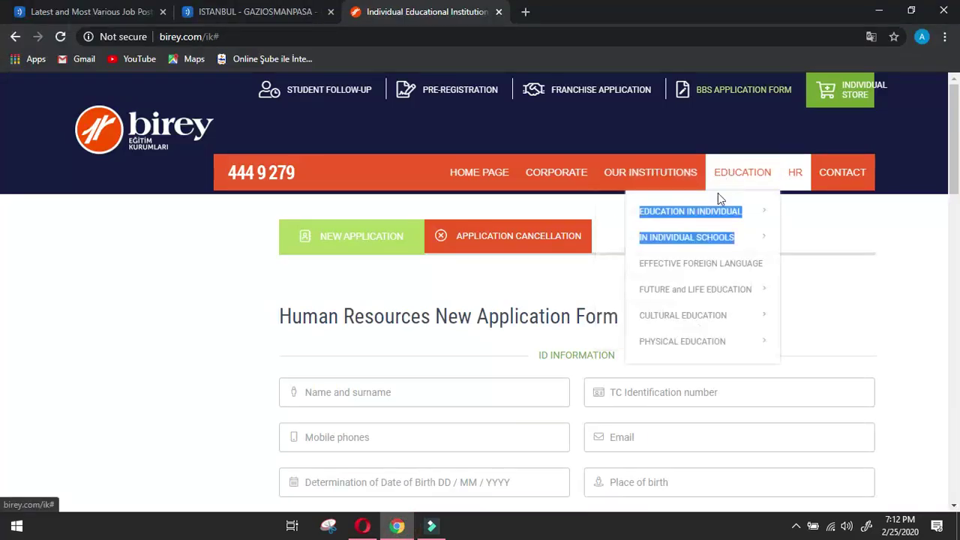
{"action": "left_click", "coordinate": [640, 193]}
{"action": "left_click_drag", "start_coordinate": [640, 196], "coordinate": [709, 267]}
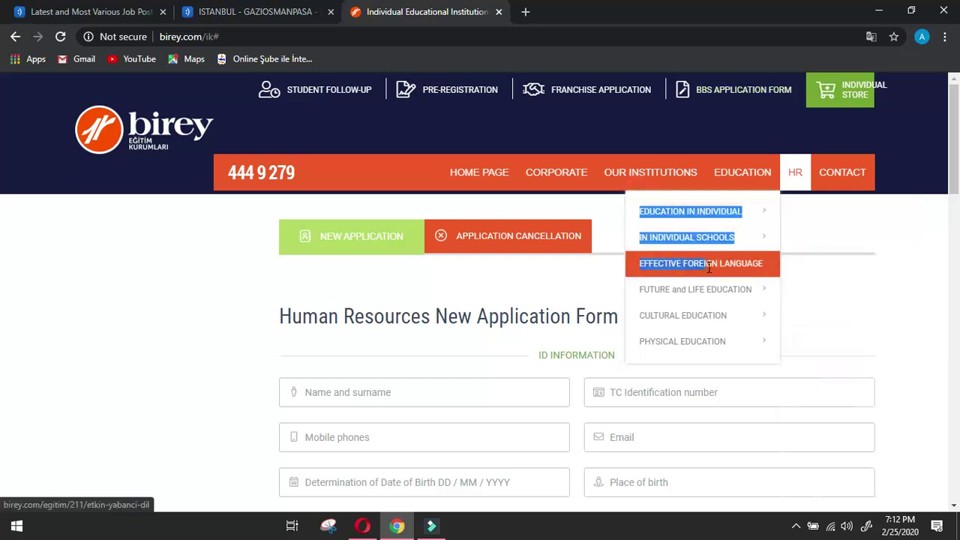
{"action": "left_click_drag", "start_coordinate": [770, 273], "coordinate": [606, 489]}
{"action": "key", "text": "ctrl+c"}
{"action": "left_click", "coordinate": [363, 527]}
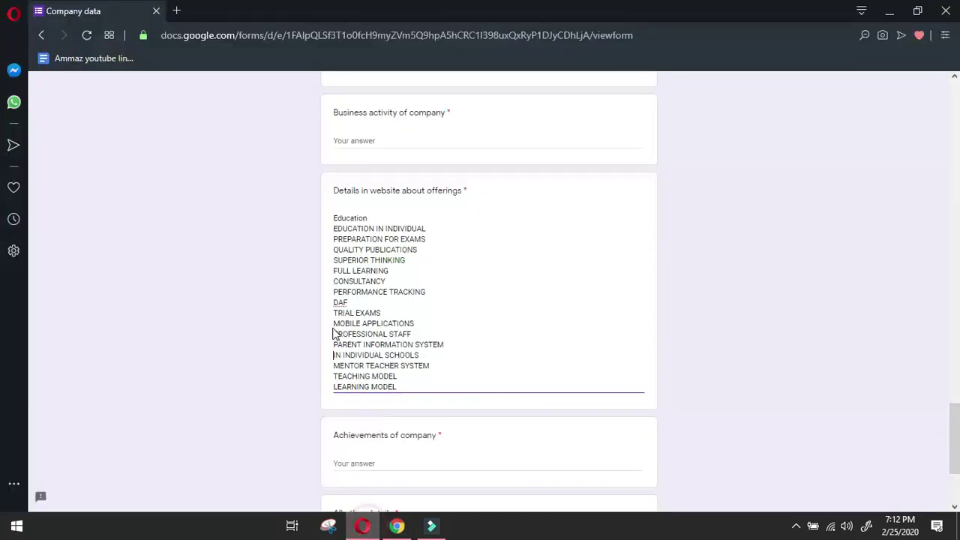
{"action": "key", "text": "End"}
{"action": "key", "text": "Return"}
{"action": "key", "text": "ctrl+v"}
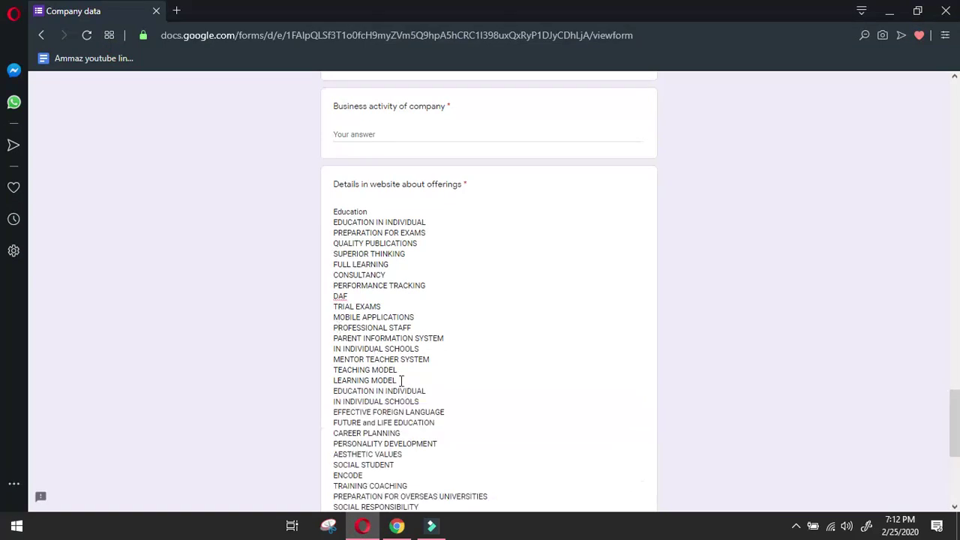
{"action": "left_click_drag", "start_coordinate": [425, 401], "coordinate": [305, 395]}
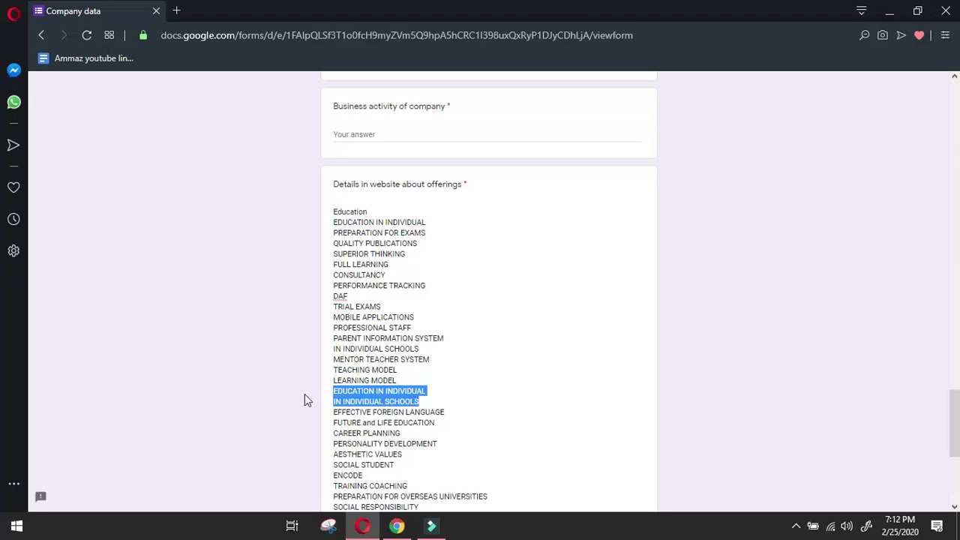
{"action": "key", "text": "BackSpace"}
{"action": "key", "text": "BackSpace"}
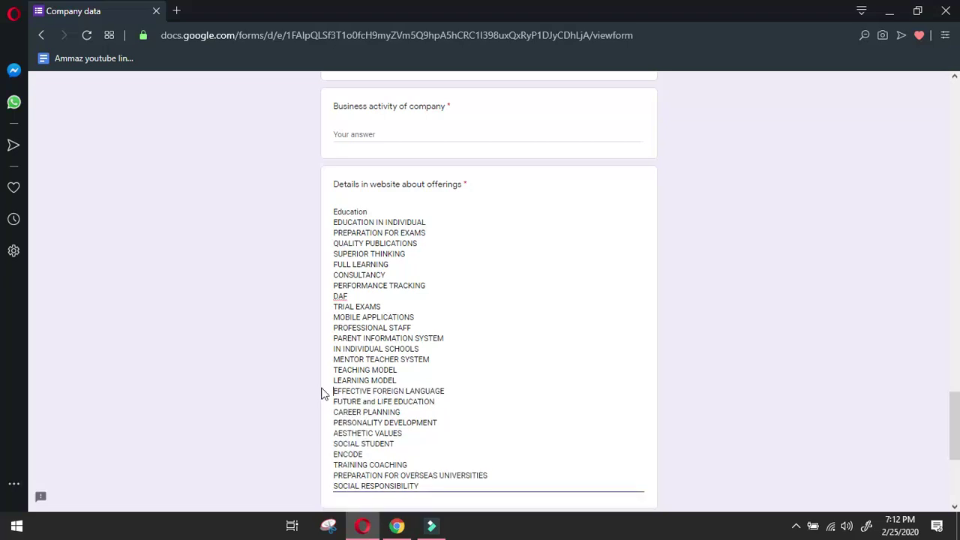
{"action": "left_click", "coordinate": [435, 484]}
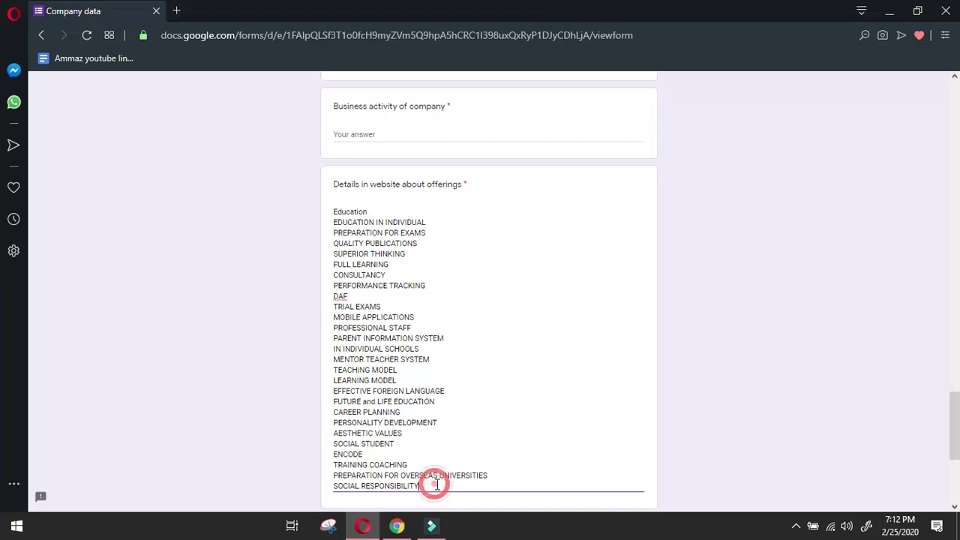
{"action": "left_click", "coordinate": [396, 525]}
{"action": "mouse_move", "coordinate": [754, 189]}
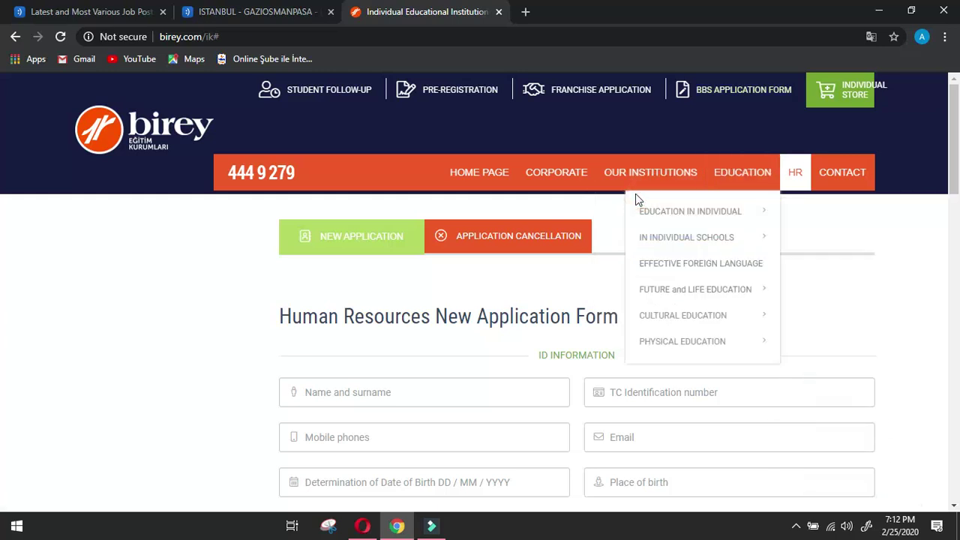
Paste the menu items through ART WORKSHOPS and delete the four repeated lines.
{"action": "left_click_drag", "start_coordinate": [635, 195], "coordinate": [761, 294]}
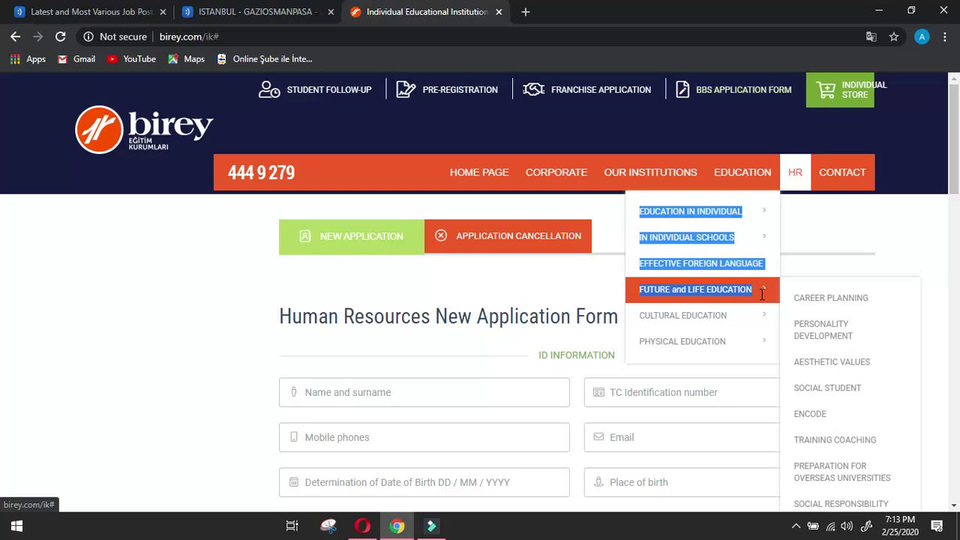
{"action": "left_click_drag", "start_coordinate": [762, 294], "coordinate": [877, 399]}
{"action": "key", "text": "ctrl+c"}
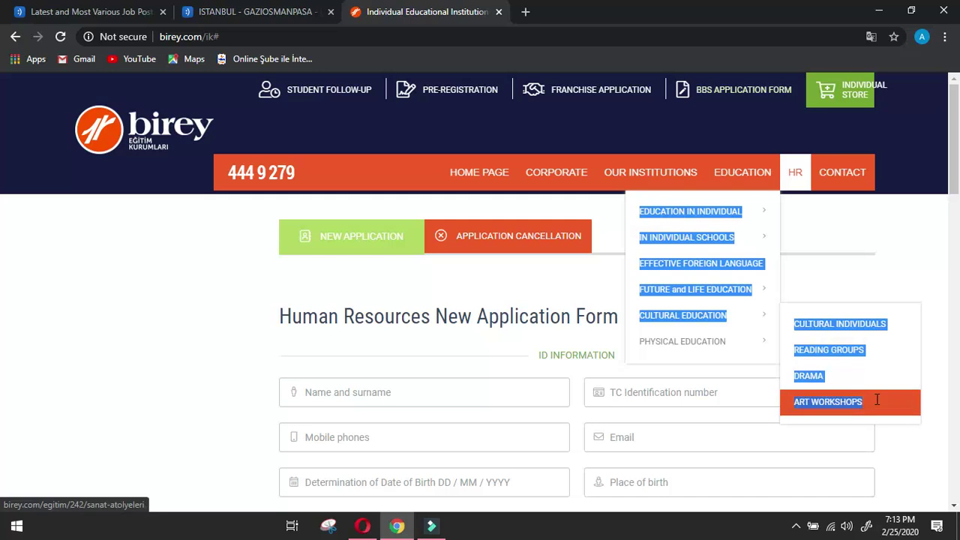
{"action": "left_click_drag", "start_coordinate": [876, 400], "coordinate": [877, 403]}
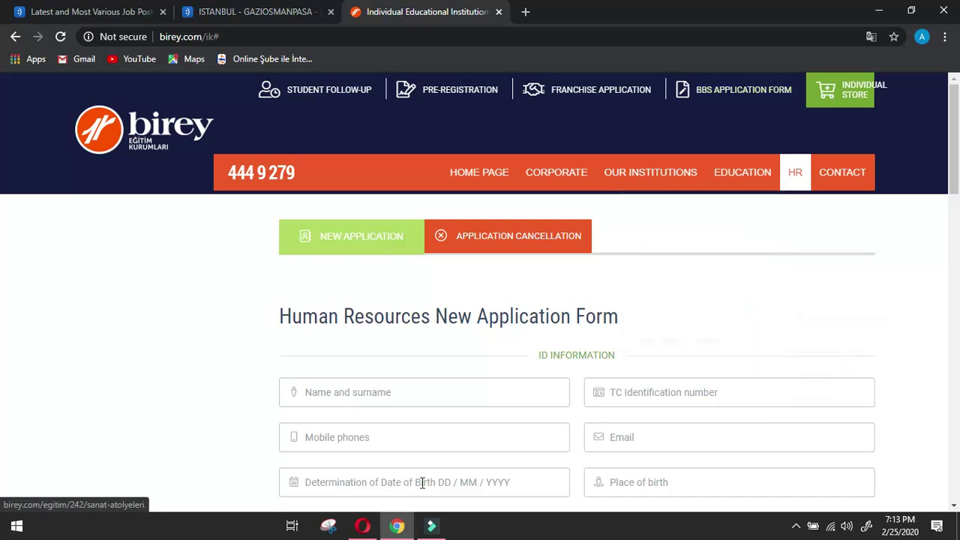
{"action": "key", "text": "alt+Tab"}
{"action": "key", "text": "ctrl+v"}
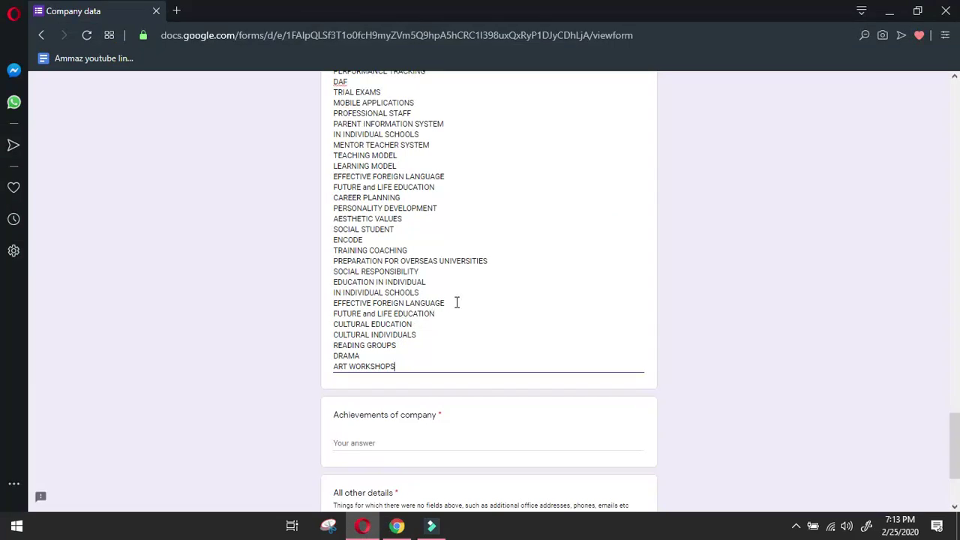
{"action": "left_click", "coordinate": [456, 302]}
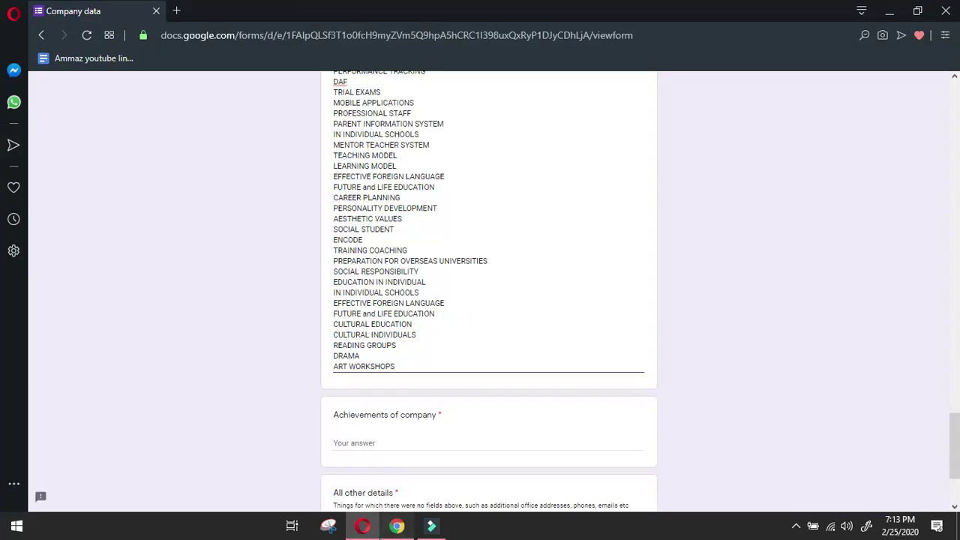
{"action": "left_click", "coordinate": [396, 526]}
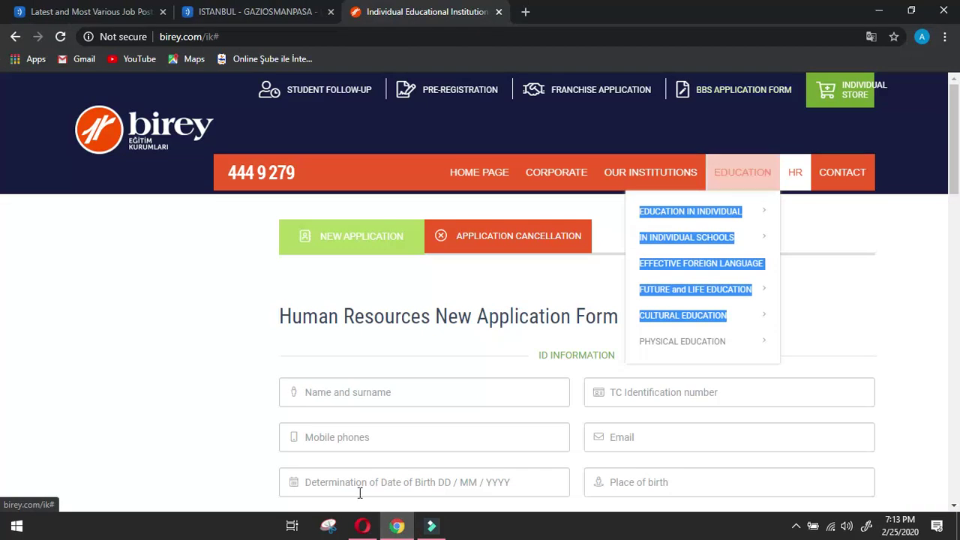
{"action": "left_click", "coordinate": [362, 526]}
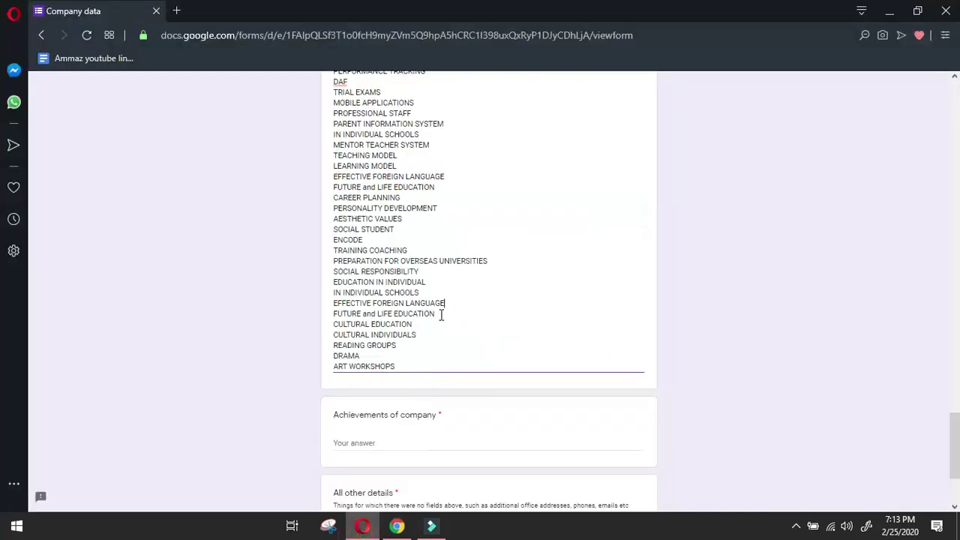
{"action": "left_click_drag", "start_coordinate": [438, 314], "coordinate": [318, 290]}
{"action": "key", "text": "BackSpace"}
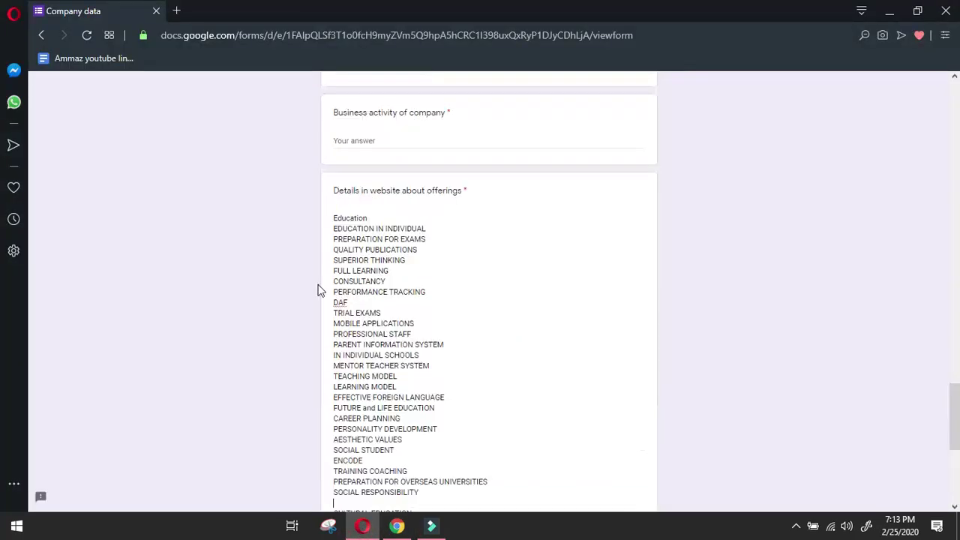
Select the Education category names through CULTURAL EDUCATION on birey.com.
{"action": "scroll", "coordinate": [320, 287], "scroll_direction": "down", "scroll_amount": 4}
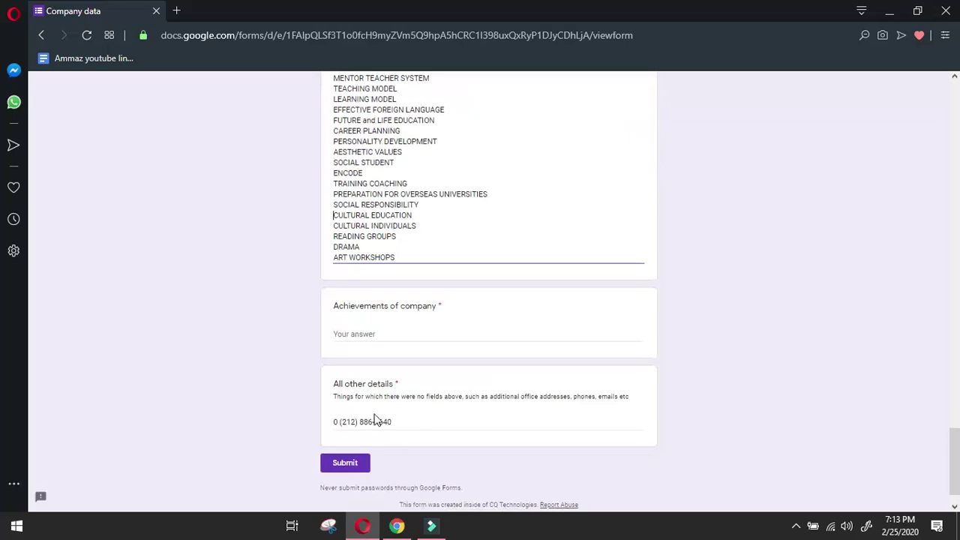
{"action": "mouse_move", "coordinate": [396, 527]}
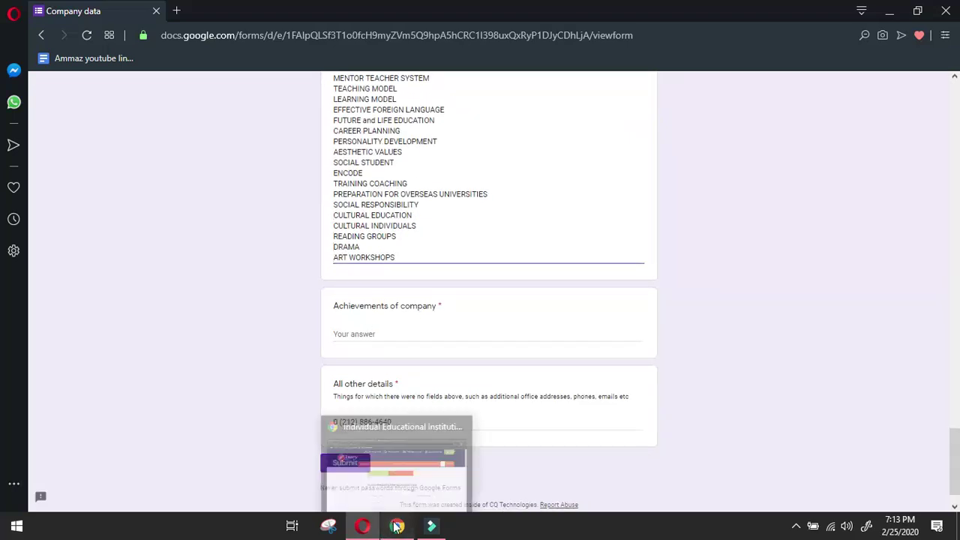
{"action": "left_click", "coordinate": [461, 436]}
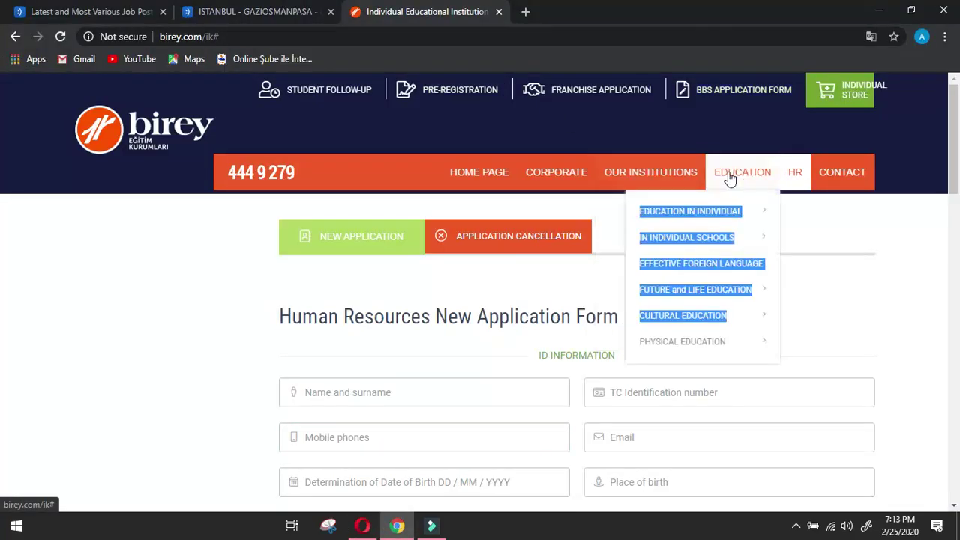
{"action": "mouse_move", "coordinate": [735, 188]}
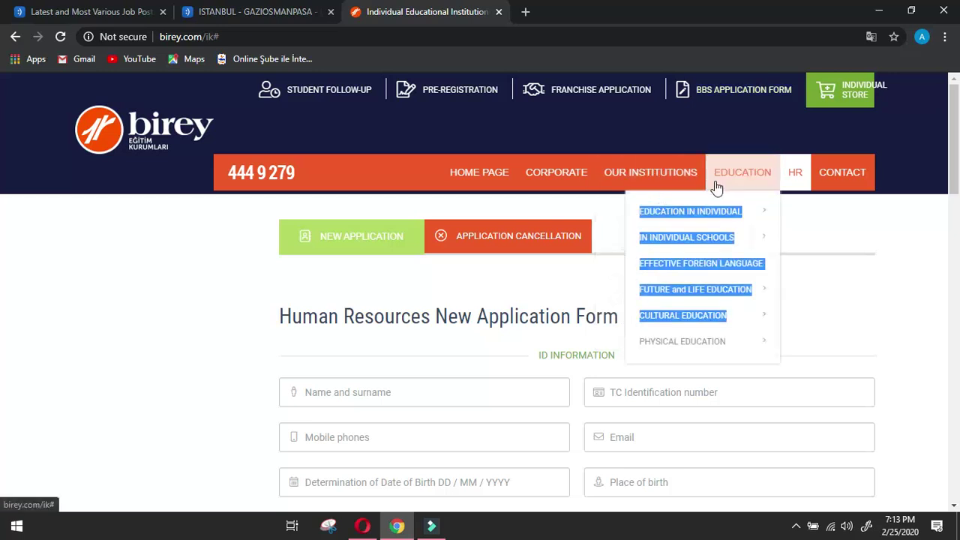
{"action": "left_click", "coordinate": [641, 197]}
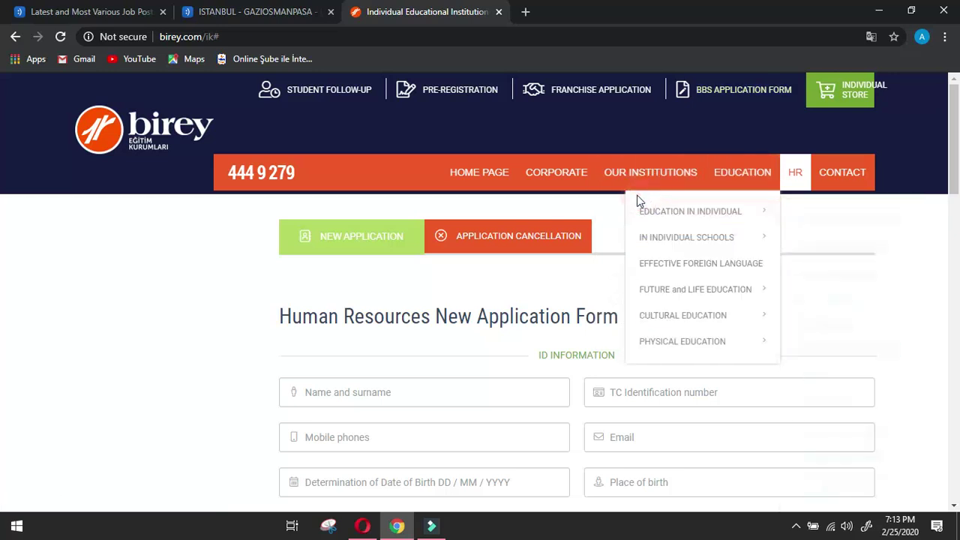
{"action": "left_click_drag", "start_coordinate": [637, 197], "coordinate": [753, 426]}
{"action": "key", "text": "ctrl+c"}
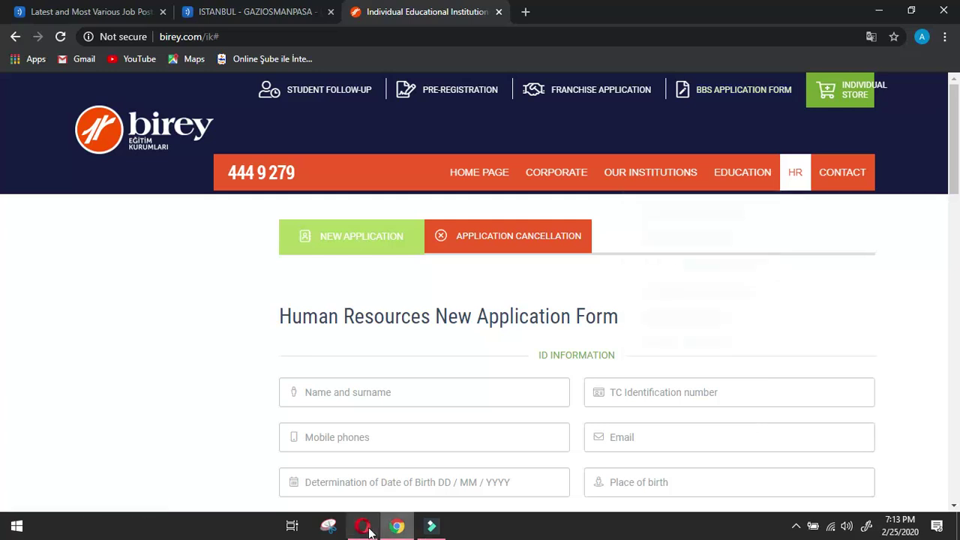
{"action": "left_click", "coordinate": [362, 526]}
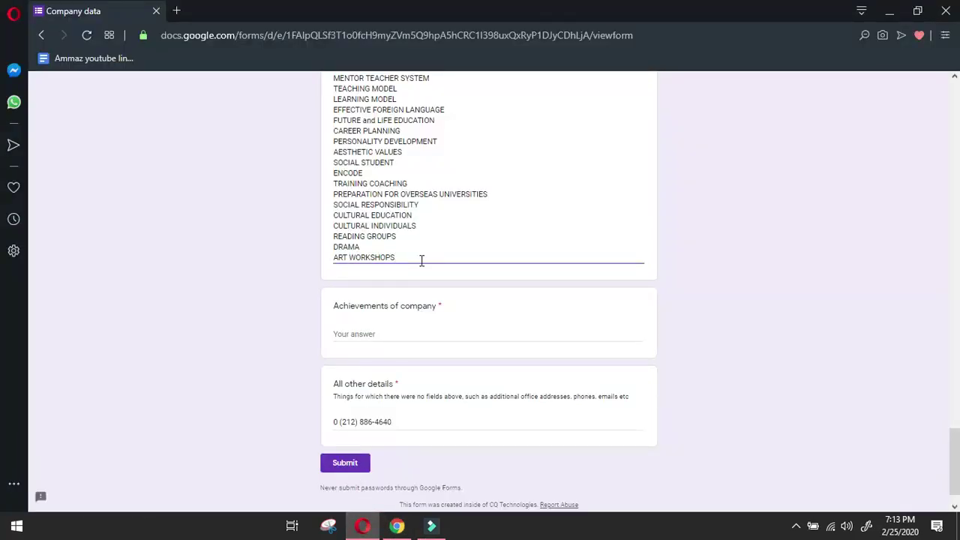
{"action": "scroll", "coordinate": [420, 261], "scroll_direction": "up", "scroll_amount": 3}
{"action": "scroll", "coordinate": [434, 261], "scroll_direction": "down", "scroll_amount": 2}
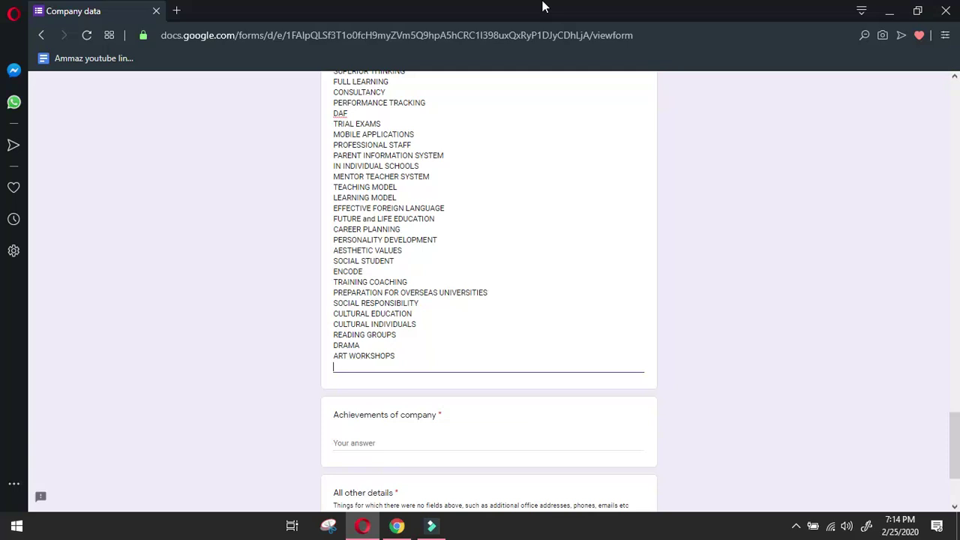
{"action": "right_click", "coordinate": [543, 6]}
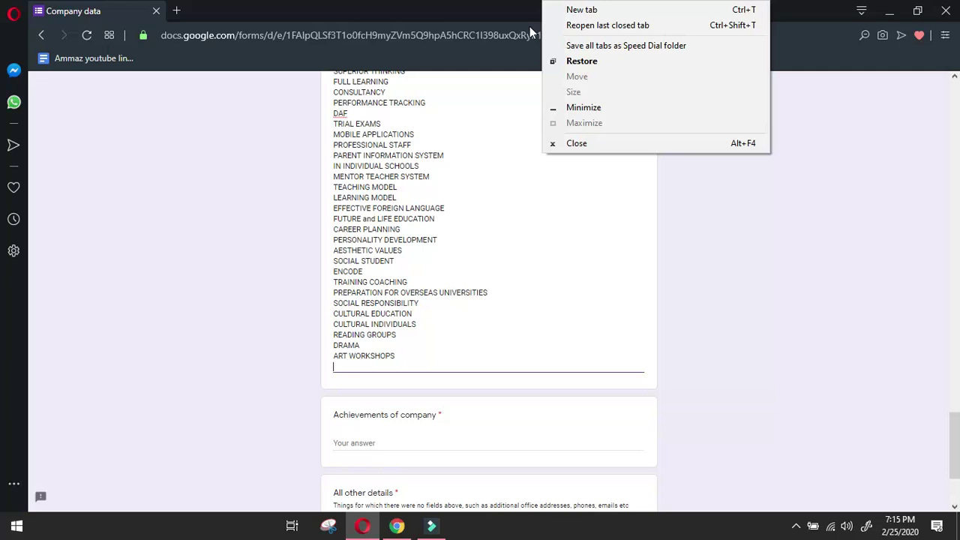
{"action": "left_click", "coordinate": [80, 132]}
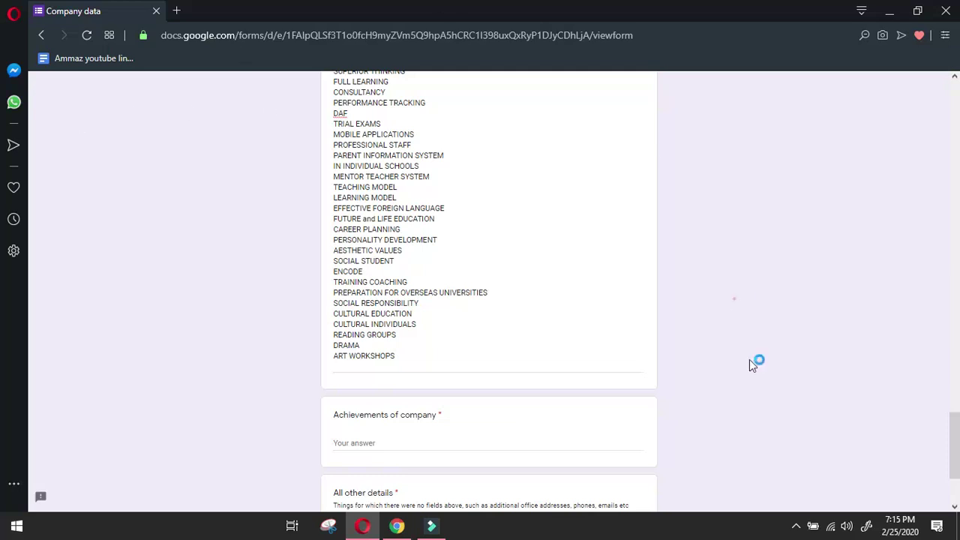
{"action": "left_click", "coordinate": [796, 526]}
{"action": "left_click", "coordinate": [788, 323]}
{"action": "left_click", "coordinate": [794, 276]}
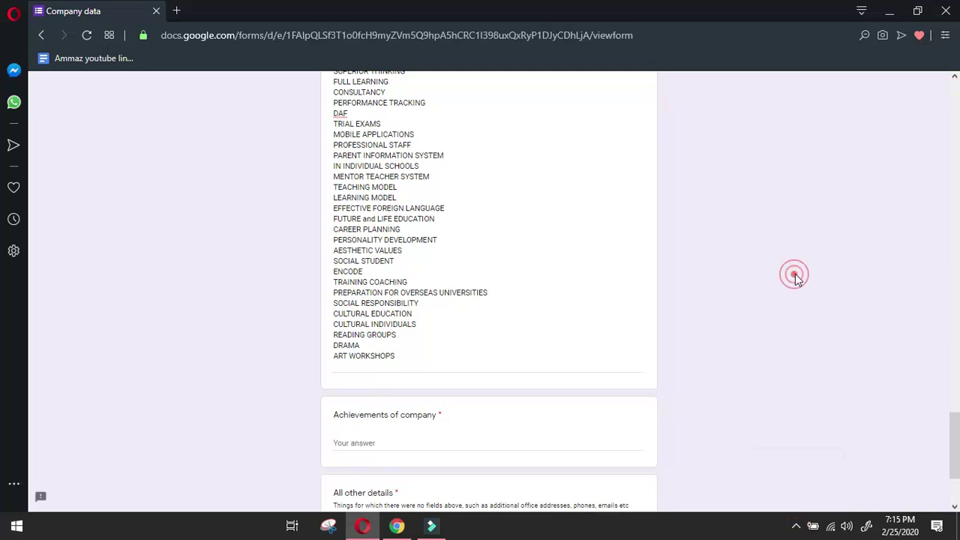
{"action": "scroll", "coordinate": [772, 280], "scroll_direction": "down", "scroll_amount": 2}
Paste PHYSICAL EDUCATION through PARTICIPATION IN COMPETITIONS below ART WORKSHOPS, deleting five repeated lines.
{"action": "left_click", "coordinate": [422, 225]}
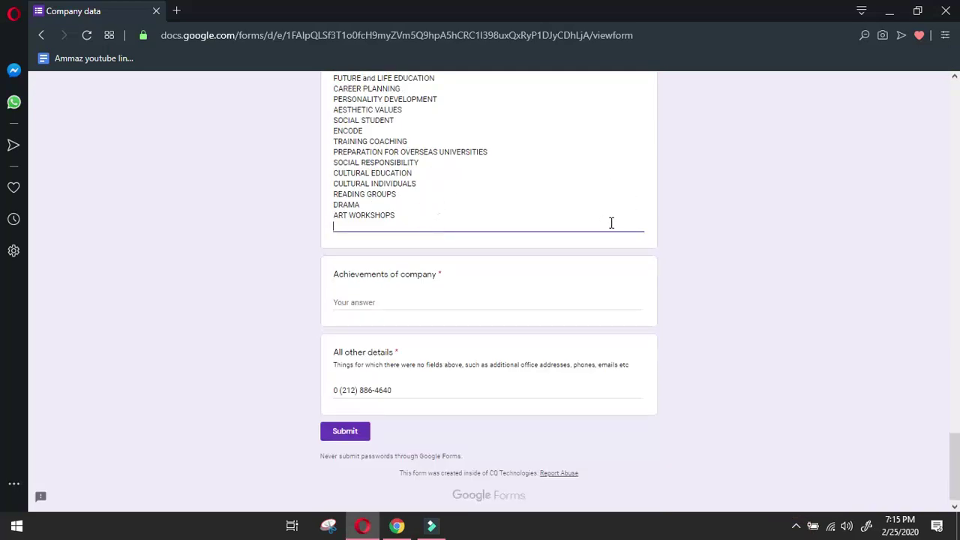
{"action": "key", "text": "ctrl+v"}
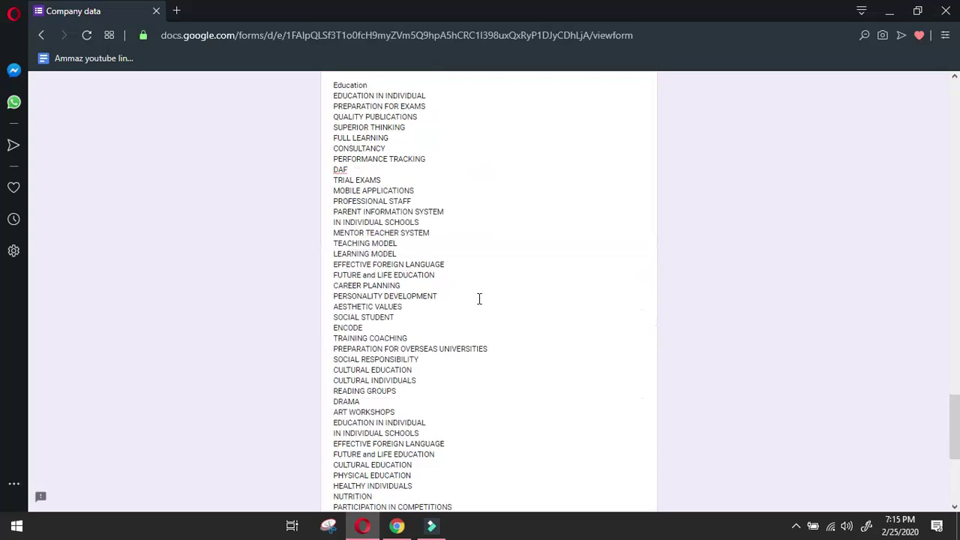
{"action": "scroll", "coordinate": [443, 338], "scroll_direction": "down", "scroll_amount": 2}
{"action": "left_click", "coordinate": [397, 525]}
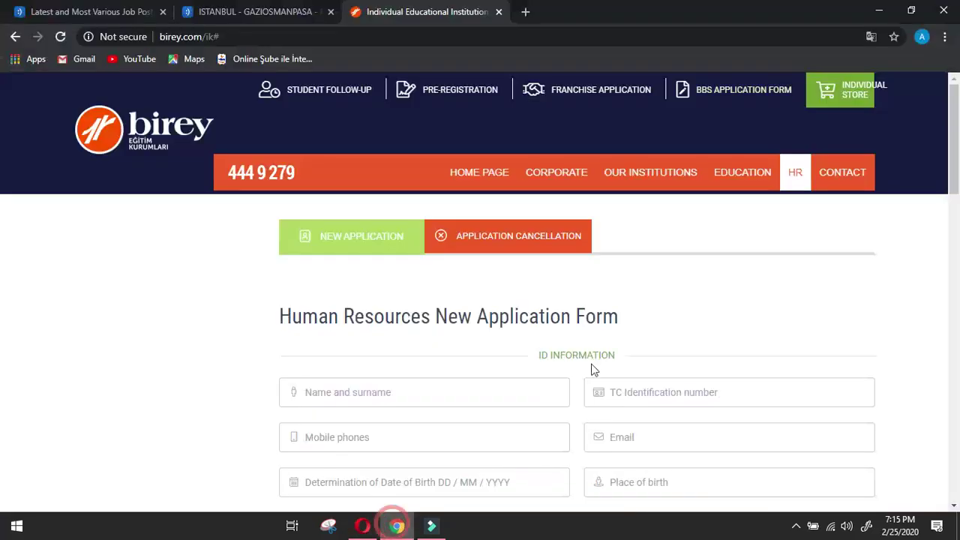
{"action": "mouse_move", "coordinate": [722, 179]}
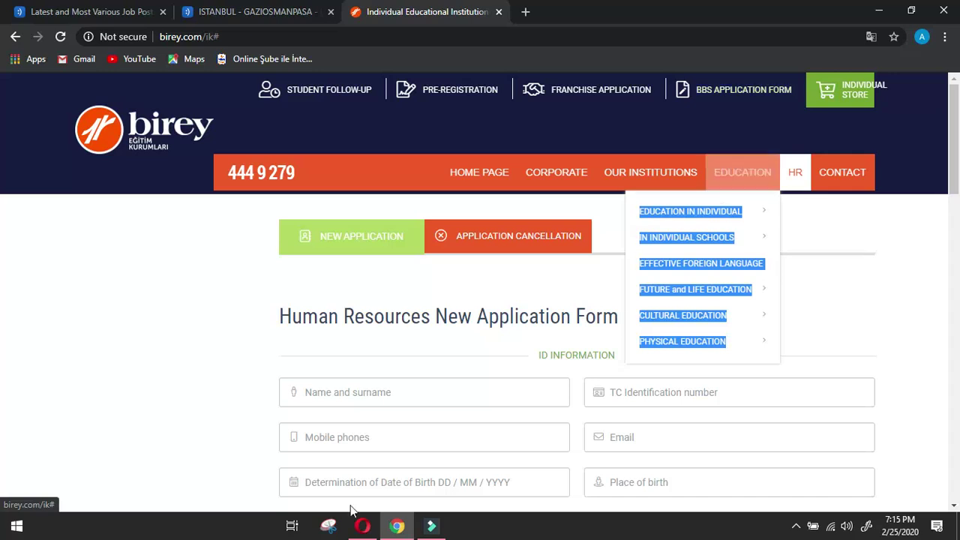
{"action": "left_click", "coordinate": [362, 526]}
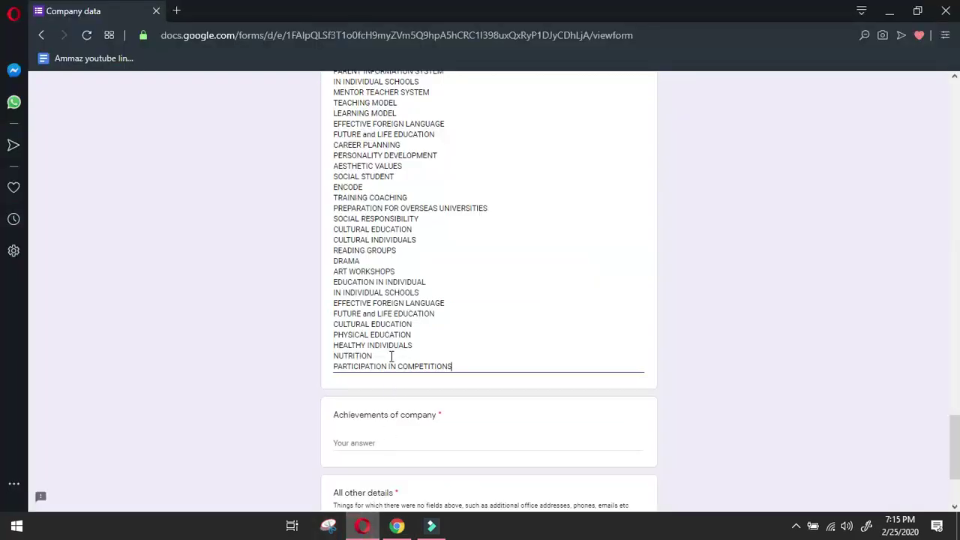
{"action": "left_click", "coordinate": [420, 327]}
{"action": "left_click_drag", "start_coordinate": [370, 318], "coordinate": [318, 290]}
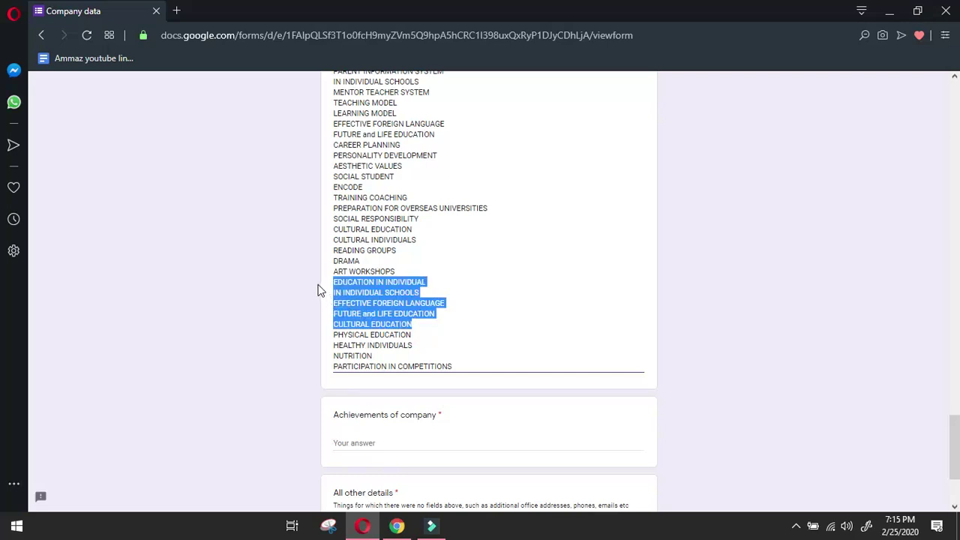
{"action": "key", "text": "BackSpace"}
{"action": "key", "text": "BackSpace"}
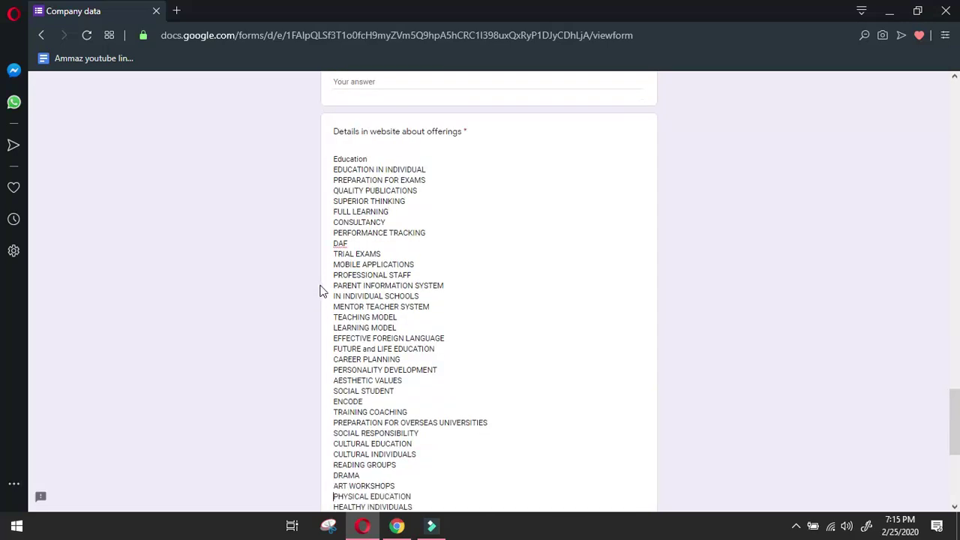
Copy the first paragraph of birey.com's CORPORATE > ABOUT US page.
{"action": "scroll", "coordinate": [323, 291], "scroll_direction": "down", "scroll_amount": 4}
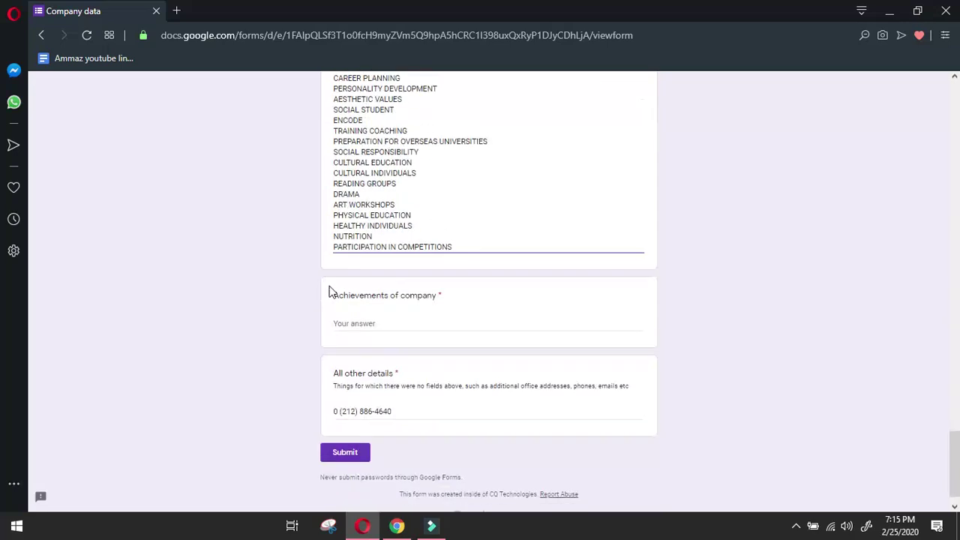
{"action": "left_click", "coordinate": [397, 524]}
{"action": "mouse_move", "coordinate": [553, 175]}
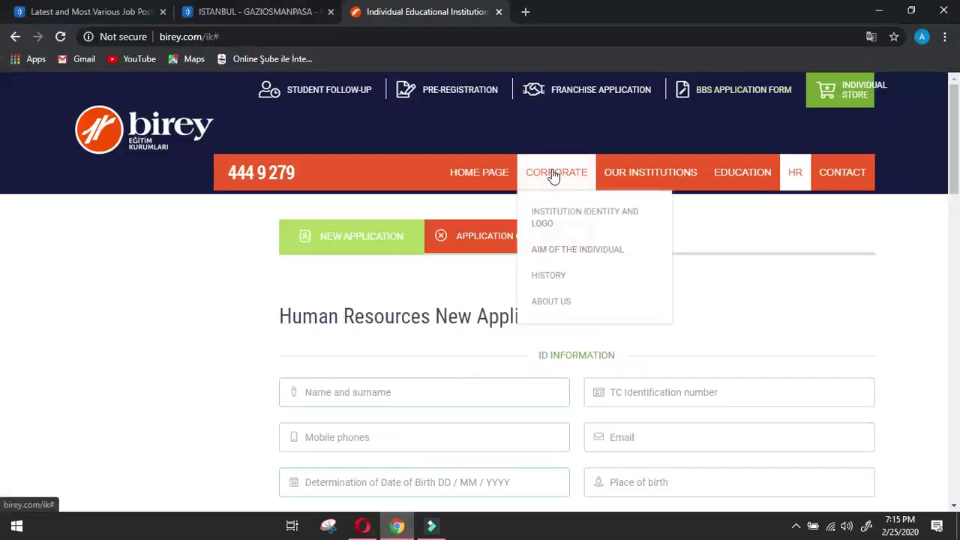
{"action": "left_click", "coordinate": [575, 311]}
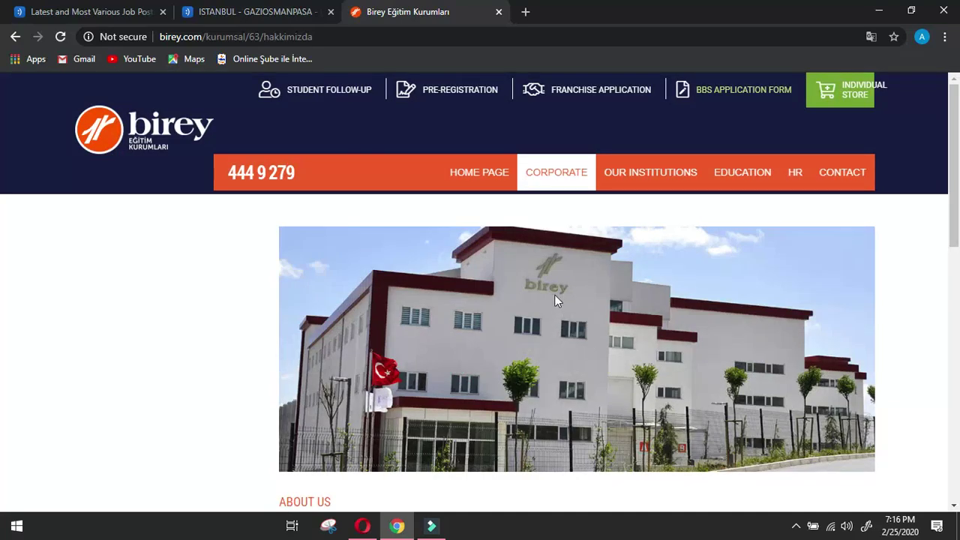
{"action": "scroll", "coordinate": [303, 259], "scroll_direction": "down", "scroll_amount": 3}
{"action": "scroll", "coordinate": [303, 262], "scroll_direction": "down", "scroll_amount": 2}
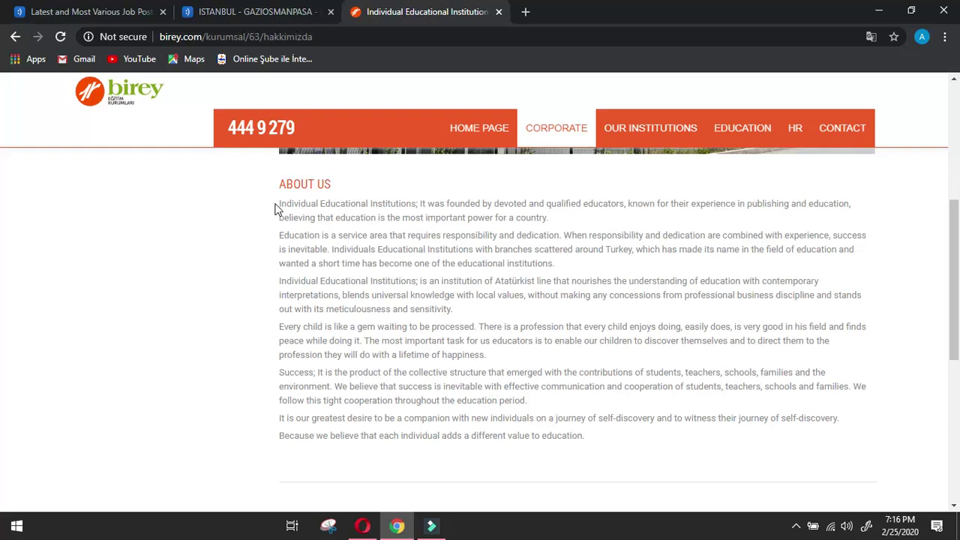
{"action": "left_click_drag", "start_coordinate": [275, 205], "coordinate": [572, 216]}
{"action": "key", "text": "ctrl+c"}
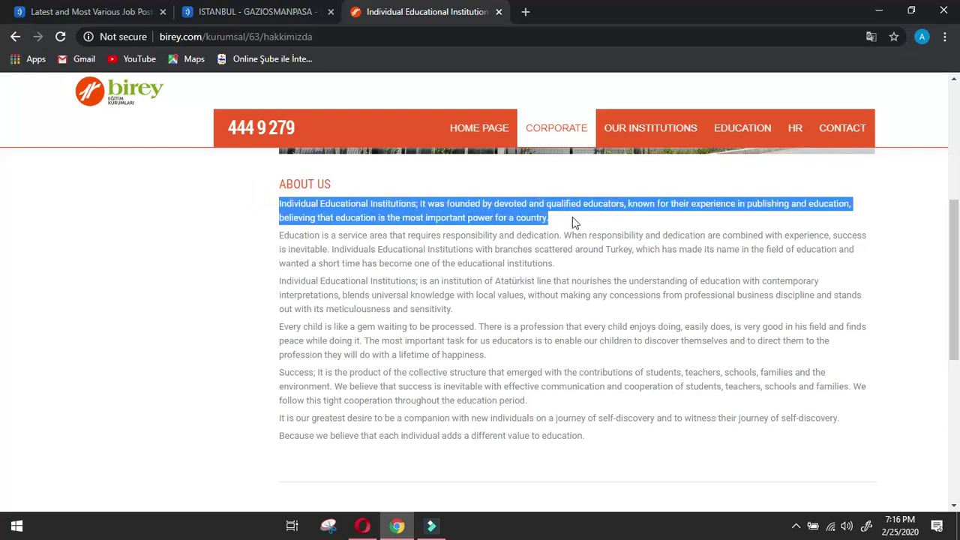
{"action": "left_click", "coordinate": [362, 525]}
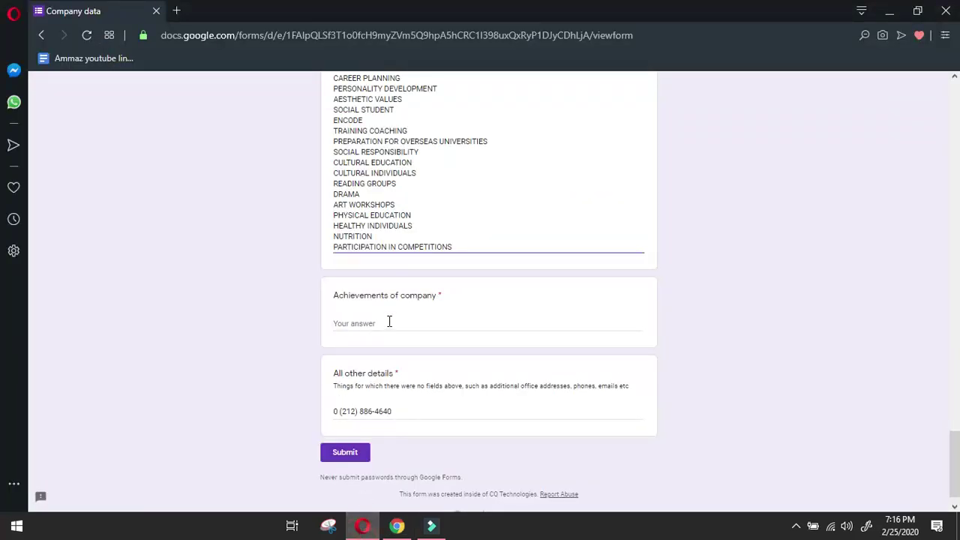
Paste the copied About Us paragraph into the empty answer above 'Details in website about offerings'.
{"action": "scroll", "coordinate": [396, 210], "scroll_direction": "up", "scroll_amount": 4}
{"action": "left_click", "coordinate": [417, 84]}
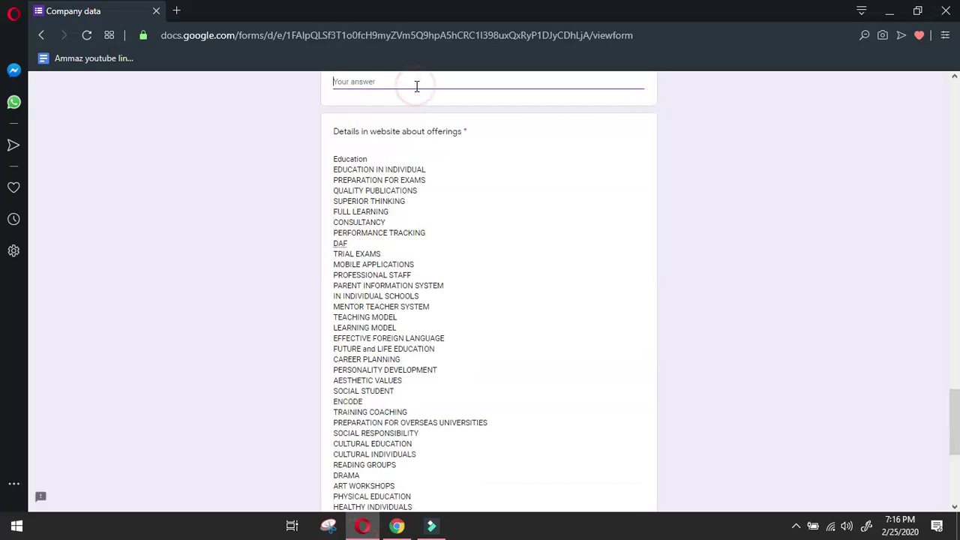
{"action": "key", "text": "ctrl+v"}
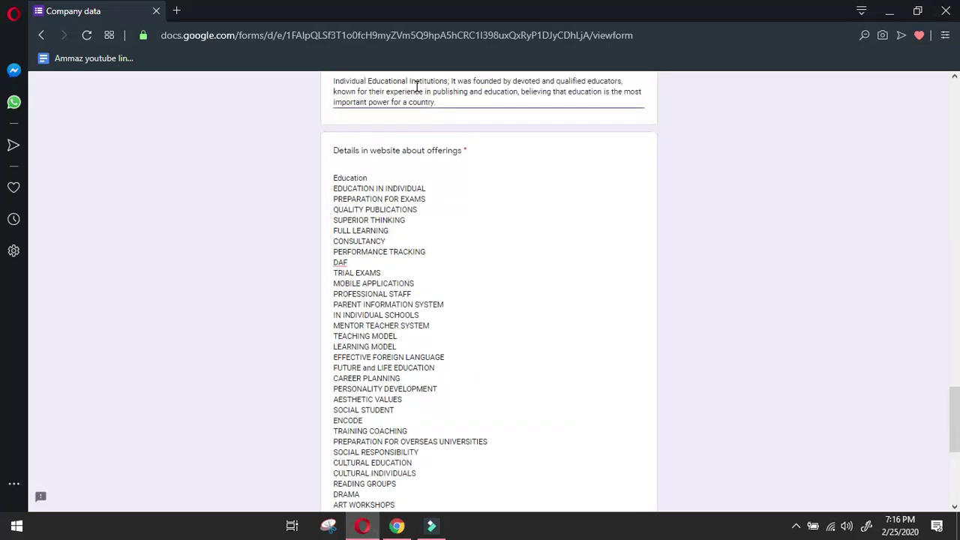
{"action": "left_click", "coordinate": [397, 525]}
{"action": "left_click", "coordinate": [190, 377]}
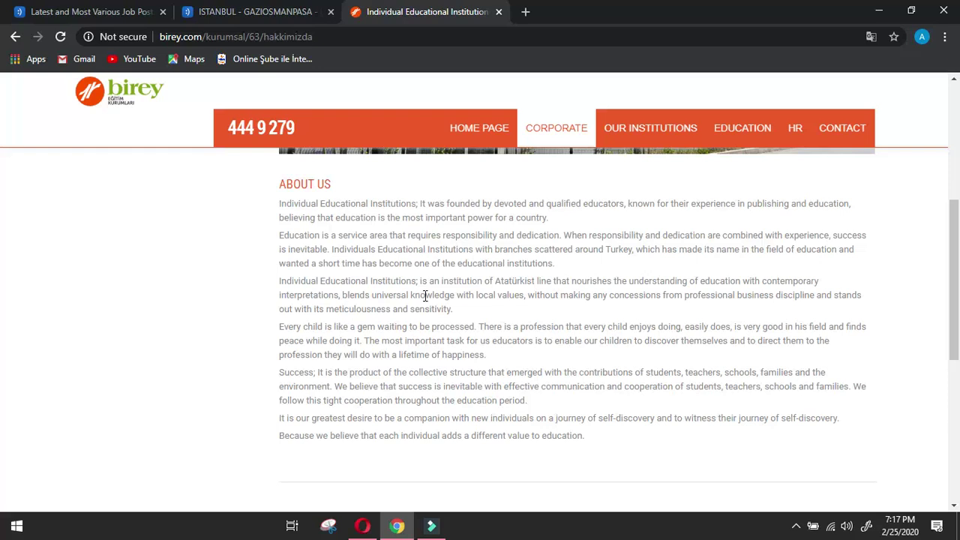
Open birey.com's History page and copy the '25 Years of Trust in Education' heading and first paragraph.
{"action": "scroll", "coordinate": [426, 295], "scroll_direction": "down", "scroll_amount": 5}
{"action": "mouse_move", "coordinate": [543, 142]}
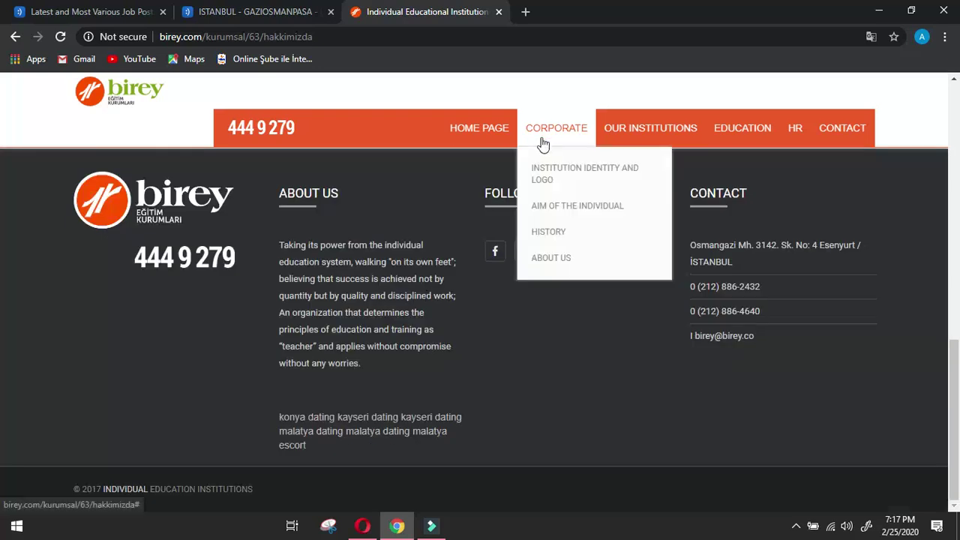
{"action": "left_click", "coordinate": [545, 231]}
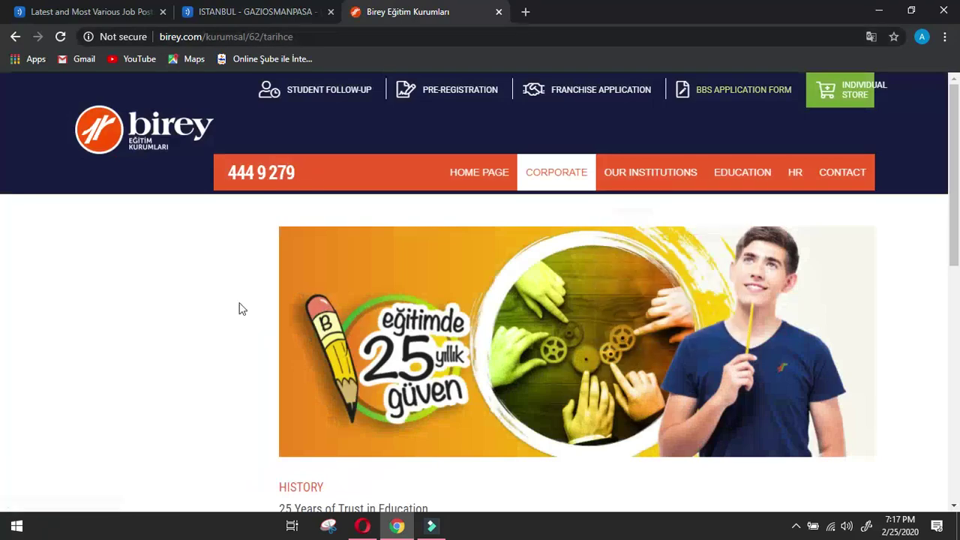
{"action": "scroll", "coordinate": [234, 306], "scroll_direction": "down", "scroll_amount": 4}
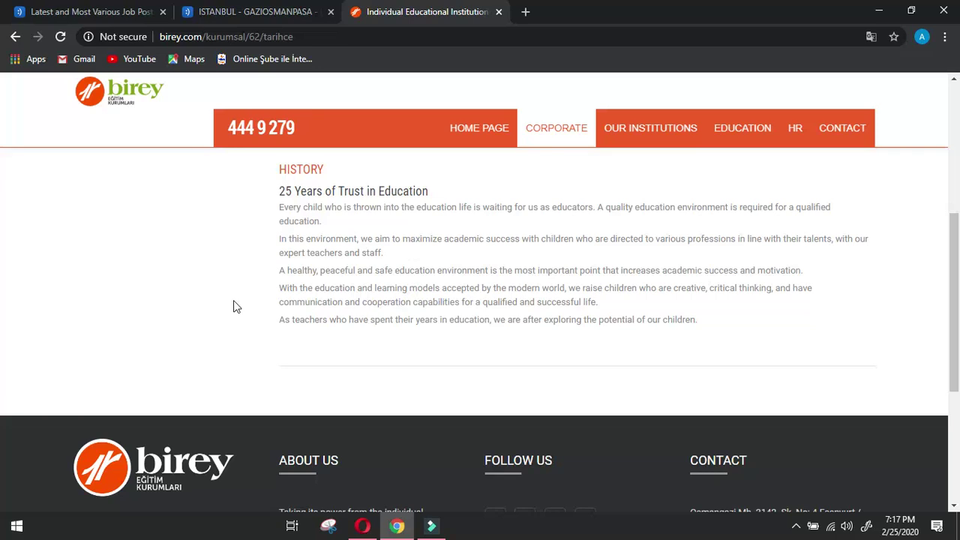
{"action": "left_click", "coordinate": [280, 188]}
{"action": "mouse_move", "coordinate": [539, 137]}
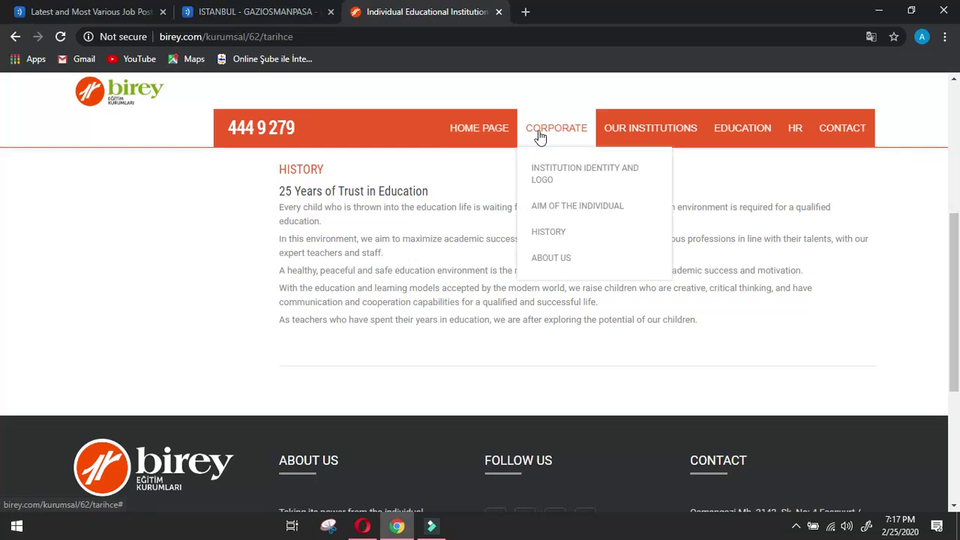
{"action": "left_click", "coordinate": [282, 190]}
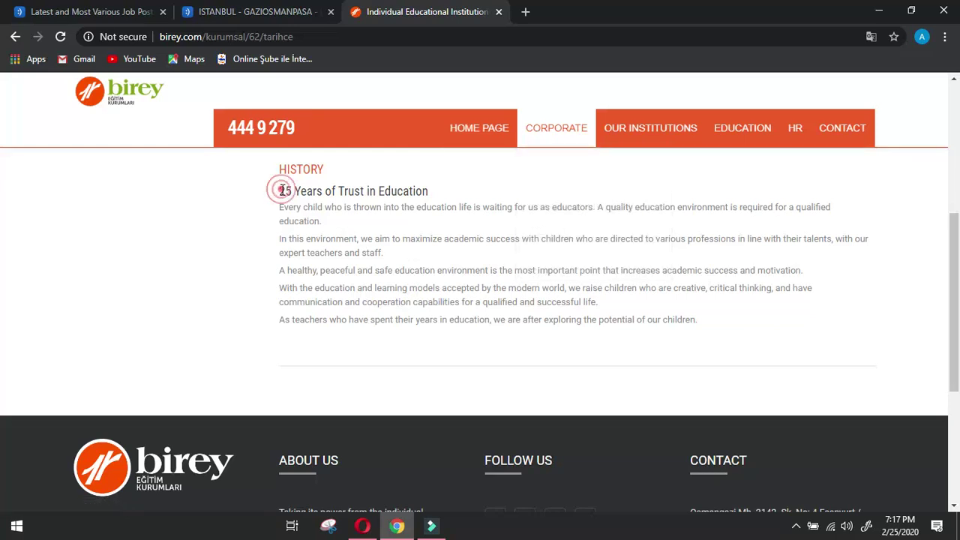
{"action": "left_click_drag", "start_coordinate": [281, 190], "coordinate": [336, 223]}
{"action": "key", "text": "ctrl+c"}
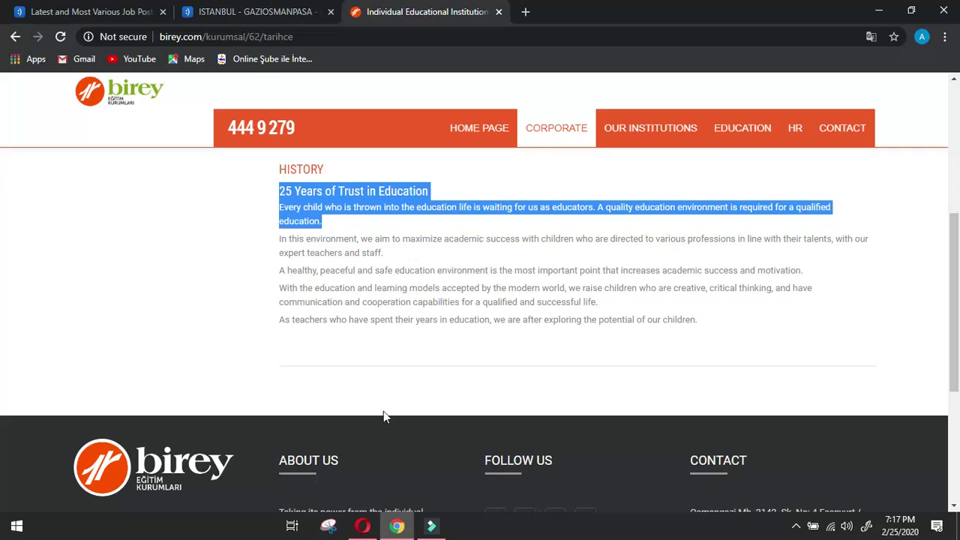
Paste the History text into the form's Achievements of company answer.
{"action": "left_click", "coordinate": [362, 526]}
{"action": "scroll", "coordinate": [392, 343], "scroll_direction": "down", "scroll_amount": 4}
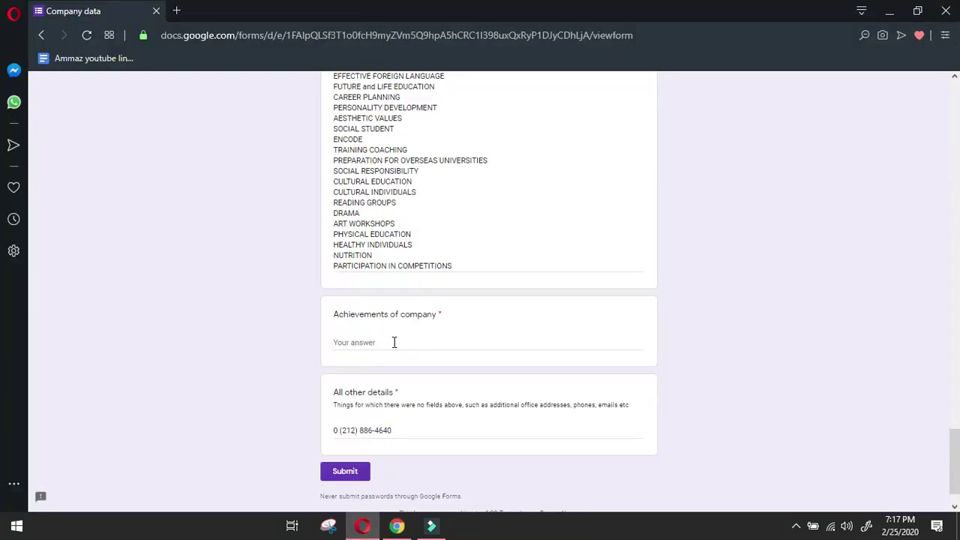
{"action": "left_click", "coordinate": [394, 342]}
{"action": "key", "text": "ctrl+v"}
{"action": "left_click", "coordinate": [397, 526]}
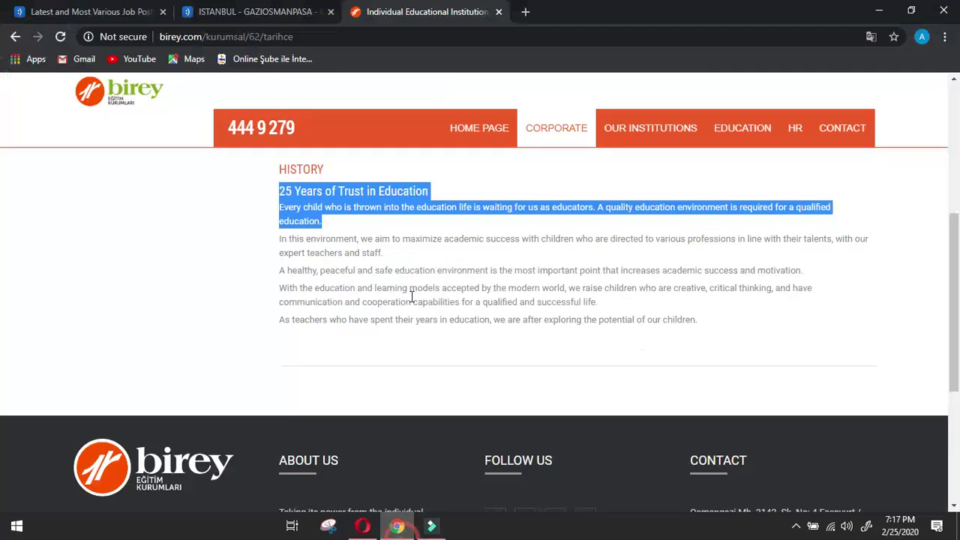
{"action": "left_click", "coordinate": [394, 356]}
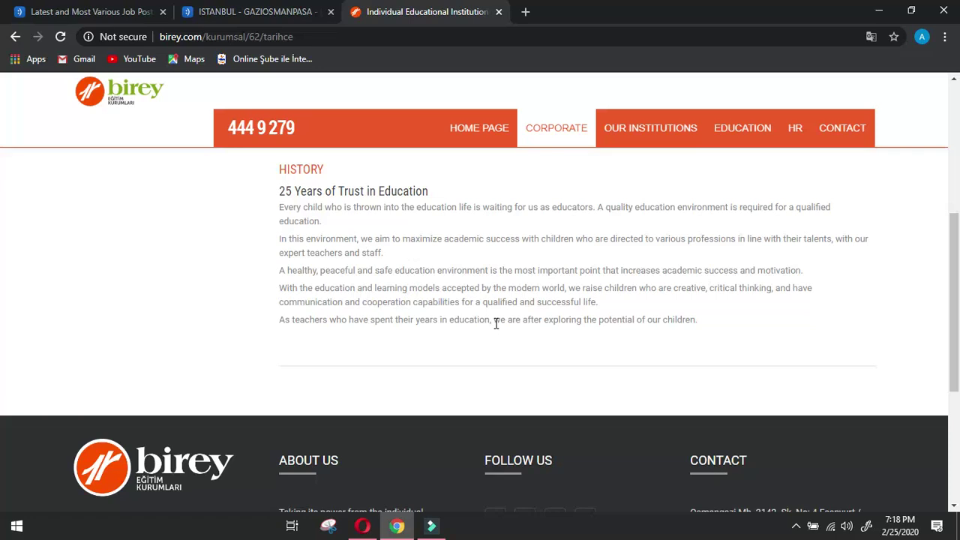
Open OUR INSTITUTIONS > OUR COURSES and show the Bursa Osmangazi (Fomara) marker's details on the map.
{"action": "scroll", "coordinate": [699, 311], "scroll_direction": "down", "scroll_amount": 4}
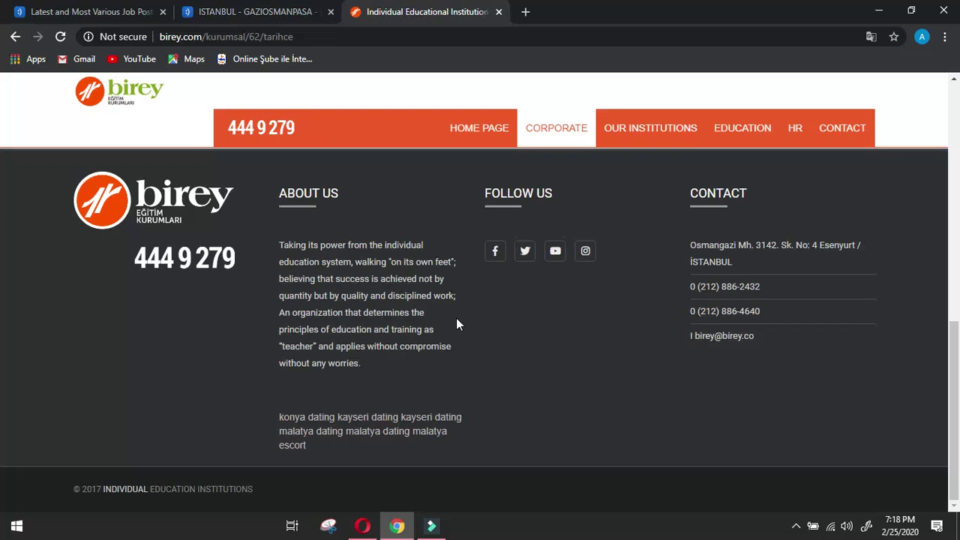
{"action": "scroll", "coordinate": [456, 321], "scroll_direction": "up", "scroll_amount": 7}
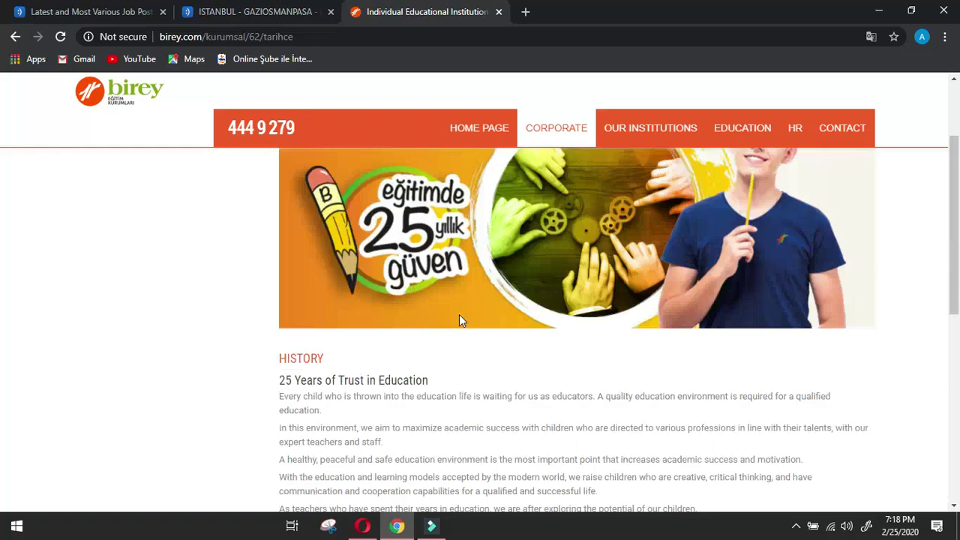
{"action": "mouse_move", "coordinate": [639, 134]}
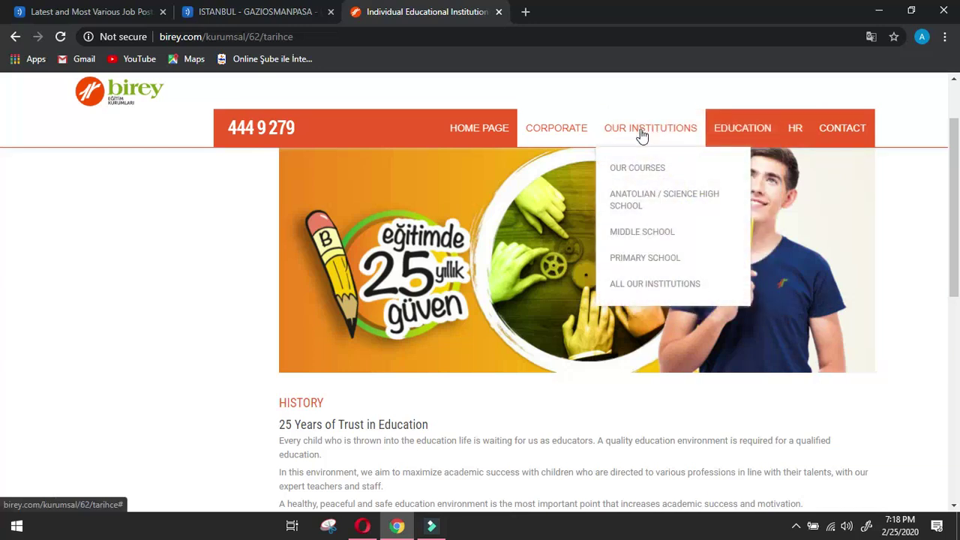
{"action": "left_click", "coordinate": [648, 172]}
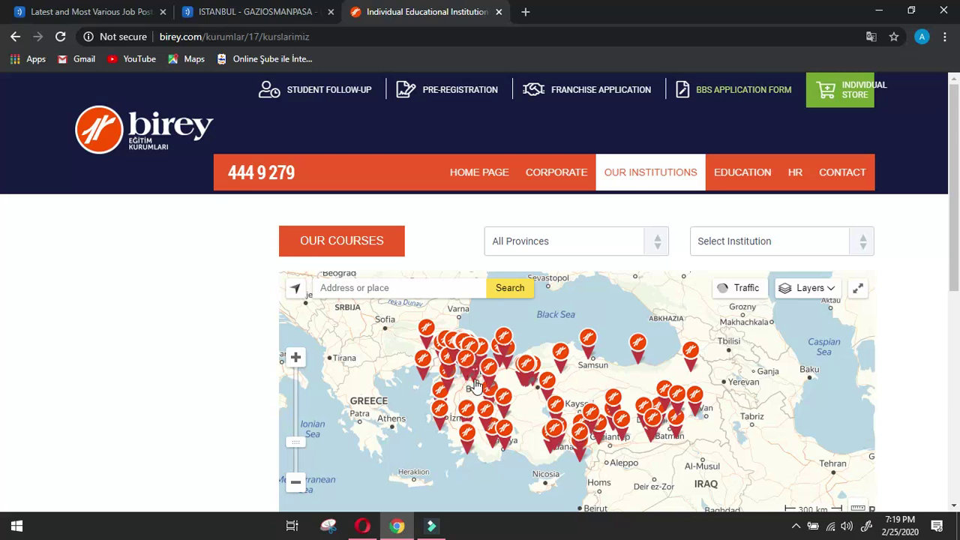
{"action": "left_click", "coordinate": [469, 367]}
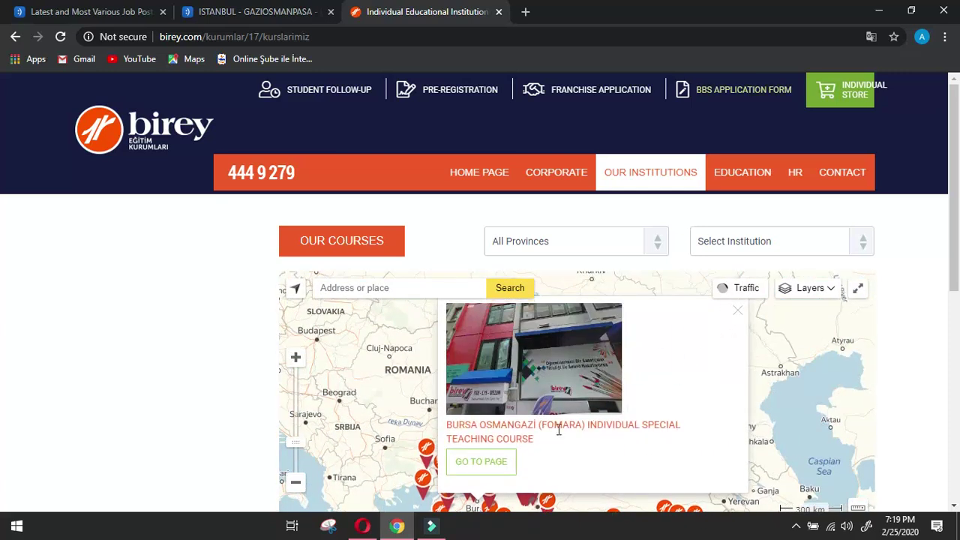
Open the Bursa Osmangazi course page in a new tab and scroll through its features.
{"action": "left_click", "coordinate": [505, 461]}
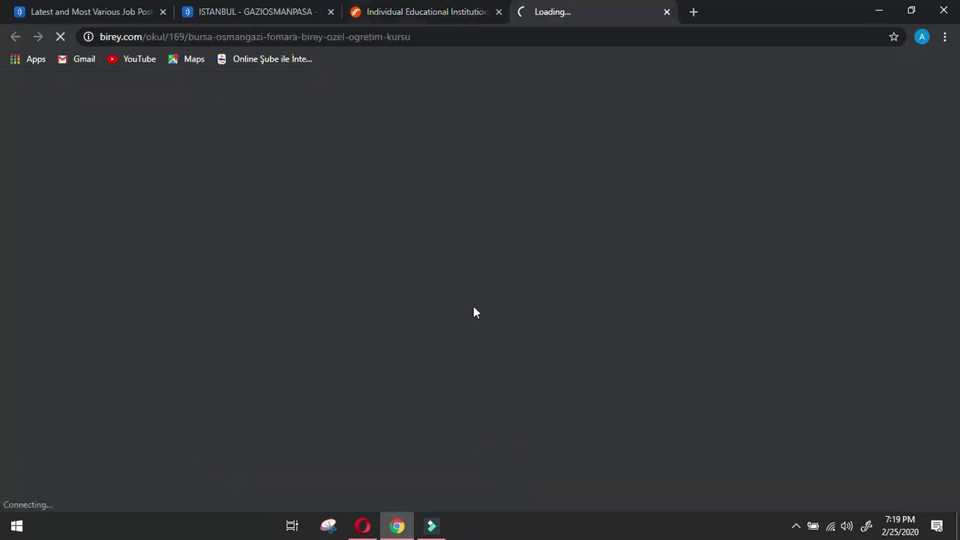
{"action": "left_click", "coordinate": [443, 12]}
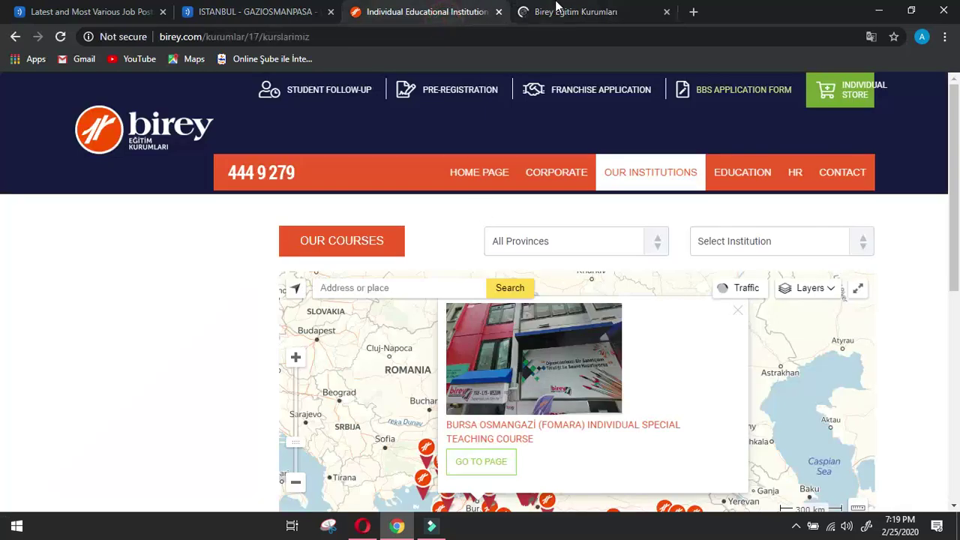
{"action": "left_click", "coordinate": [556, 8]}
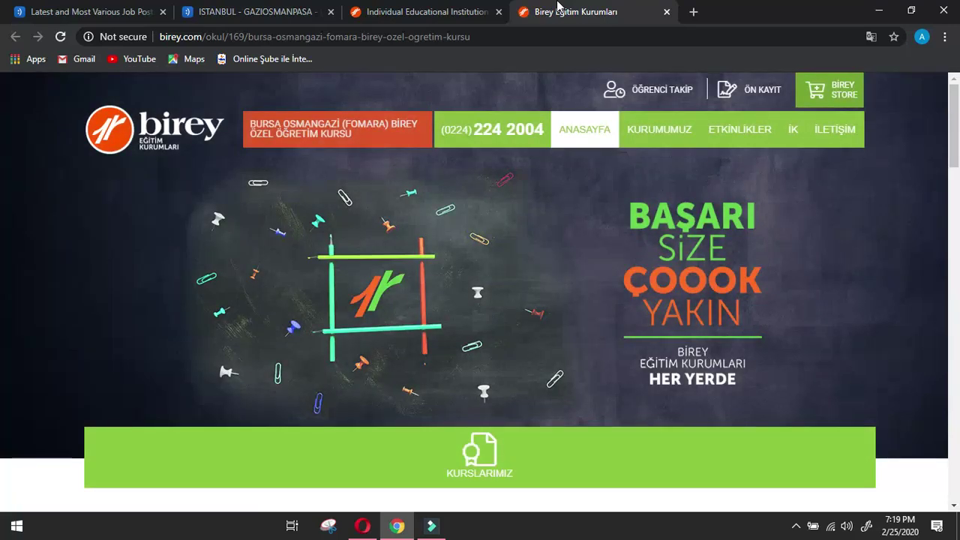
{"action": "scroll", "coordinate": [606, 207], "scroll_direction": "down", "scroll_amount": 3}
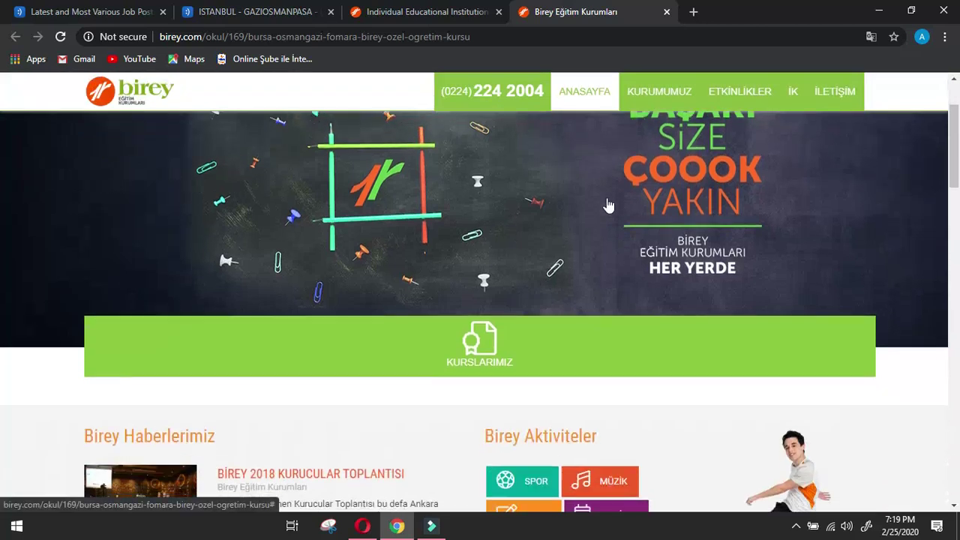
{"action": "mouse_move", "coordinate": [637, 85]}
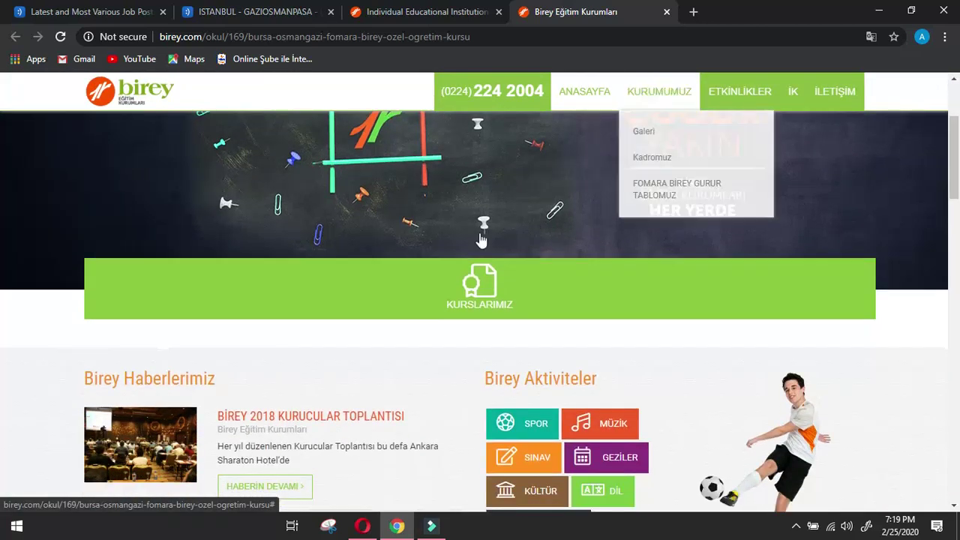
{"action": "scroll", "coordinate": [474, 240], "scroll_direction": "down", "scroll_amount": 5}
{"action": "scroll", "coordinate": [475, 243], "scroll_direction": "down", "scroll_amount": 6}
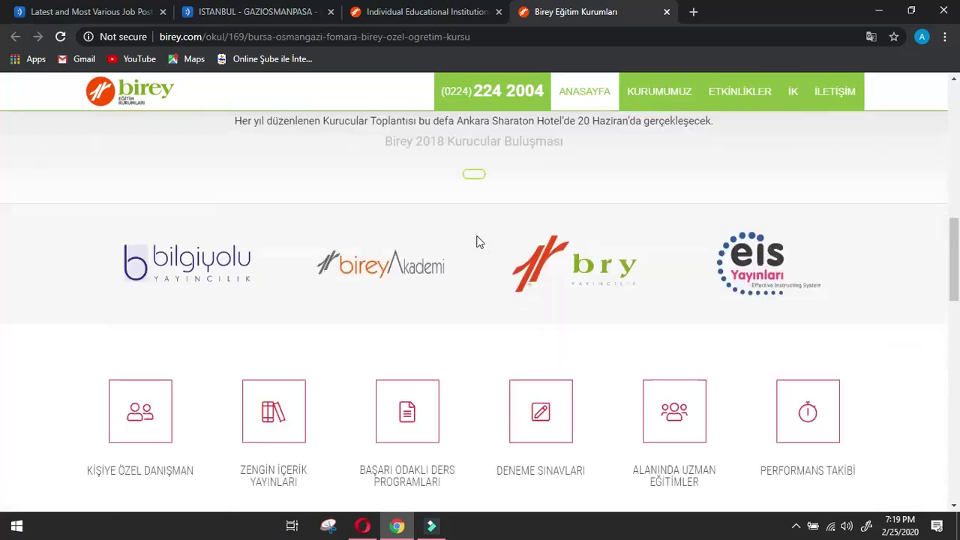
{"action": "scroll", "coordinate": [477, 237], "scroll_direction": "down", "scroll_amount": 8}
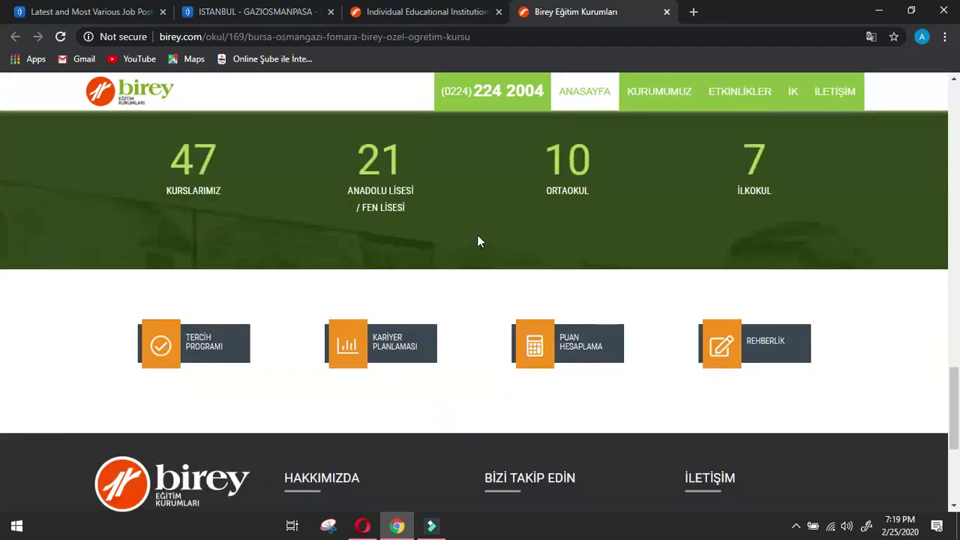
{"action": "scroll", "coordinate": [476, 241], "scroll_direction": "down", "scroll_amount": 1}
{"action": "scroll", "coordinate": [480, 240], "scroll_direction": "down", "scroll_amount": 3}
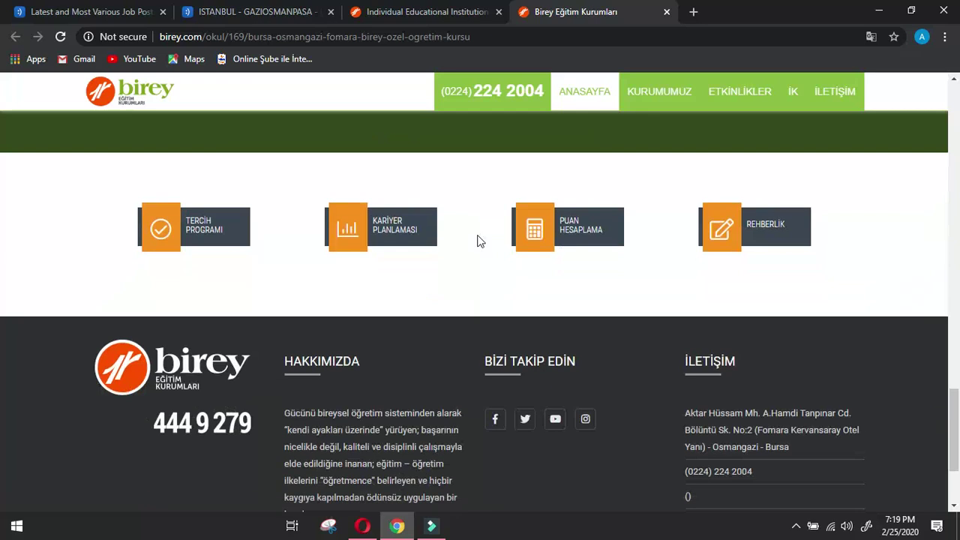
Check the Company data form, then select the site name in the course page's web address.
{"action": "left_click", "coordinate": [362, 525]}
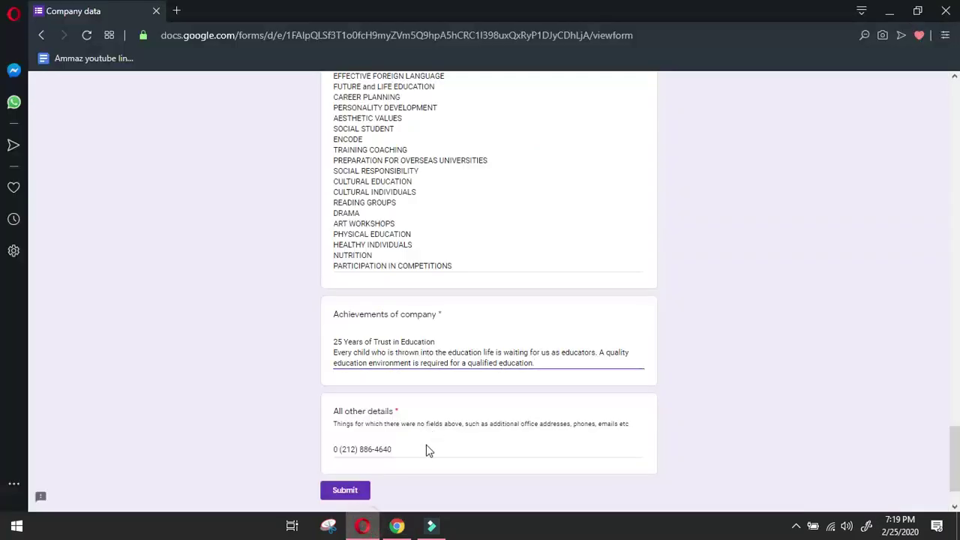
{"action": "scroll", "coordinate": [443, 413], "scroll_direction": "up", "scroll_amount": 10}
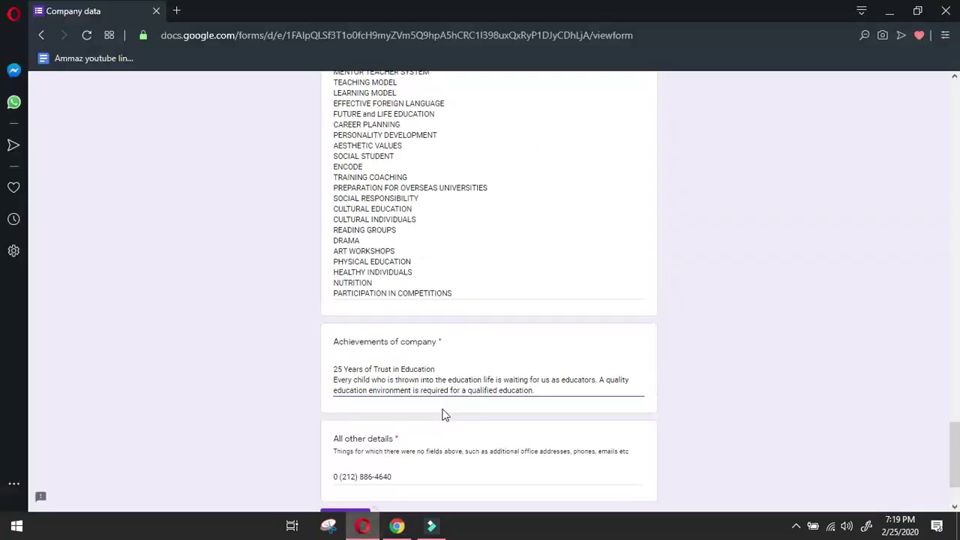
{"action": "left_click", "coordinate": [397, 526]}
{"action": "scroll", "coordinate": [493, 351], "scroll_direction": "up", "scroll_amount": 2}
{"action": "scroll", "coordinate": [493, 351], "scroll_direction": "down", "scroll_amount": 2}
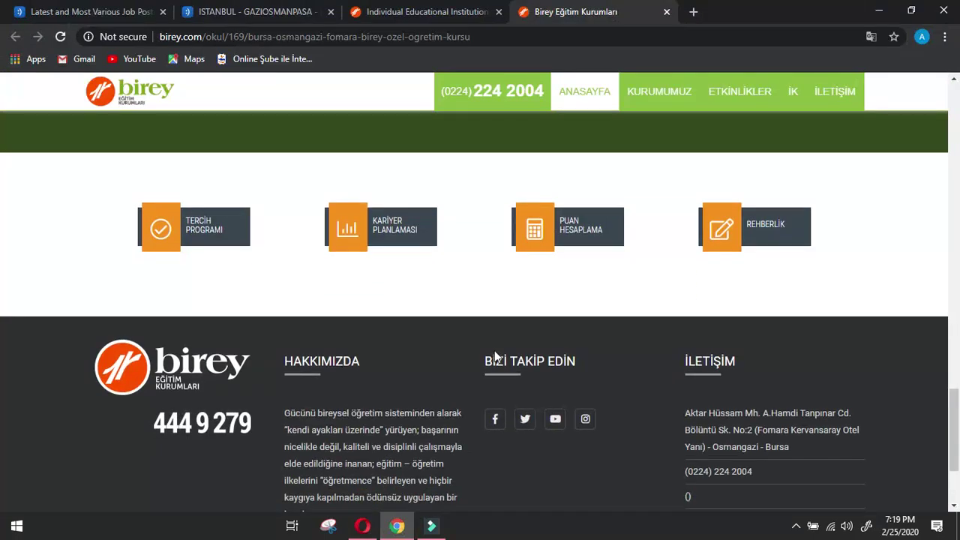
{"action": "scroll", "coordinate": [494, 350], "scroll_direction": "up", "scroll_amount": 10}
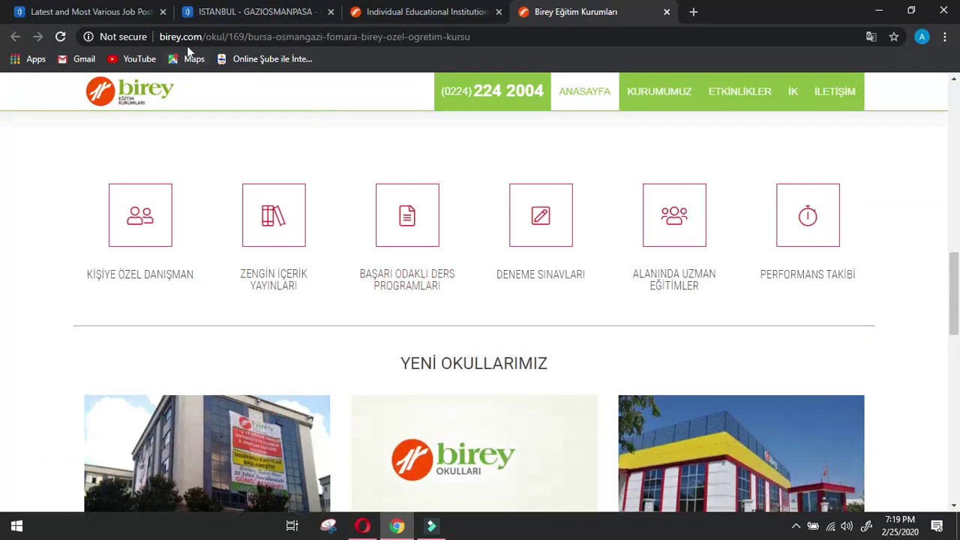
{"action": "left_click_drag", "start_coordinate": [181, 37], "coordinate": [148, 39]}
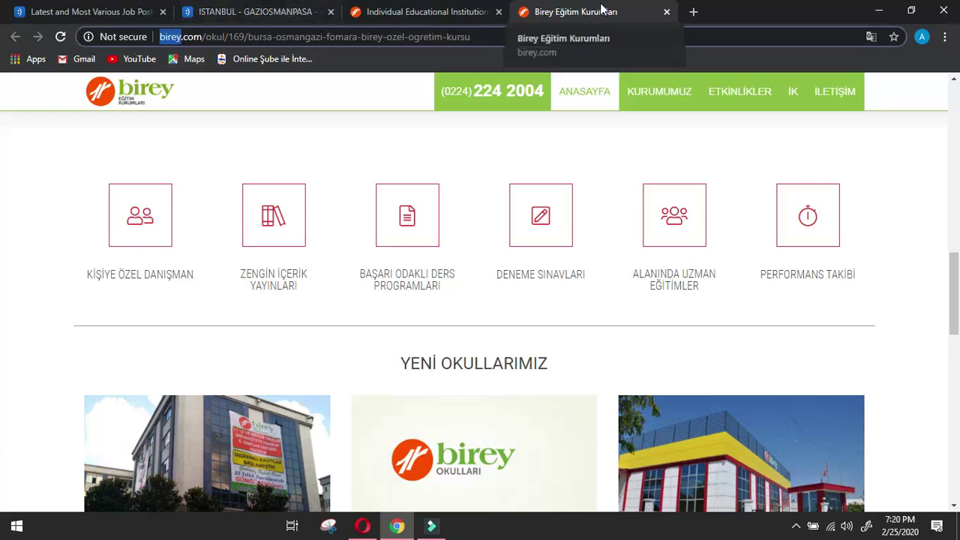
Search Google for 'birey linkedin' and check the BIREY LinkedIn company result.
{"action": "left_click", "coordinate": [665, 13]}
{"action": "left_click", "coordinate": [620, 12]}
{"action": "left_click", "coordinate": [524, 12]}
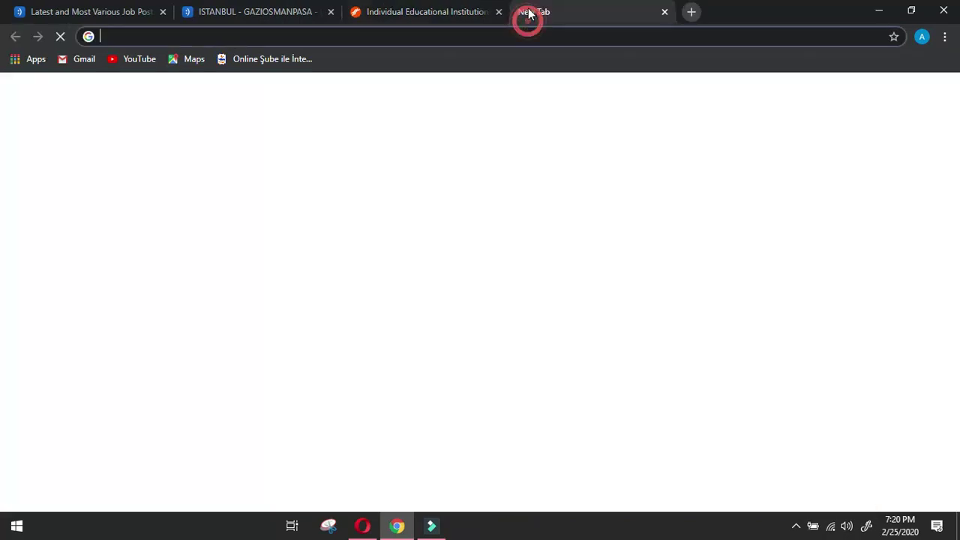
{"action": "type", "text": "birey linkedi"}
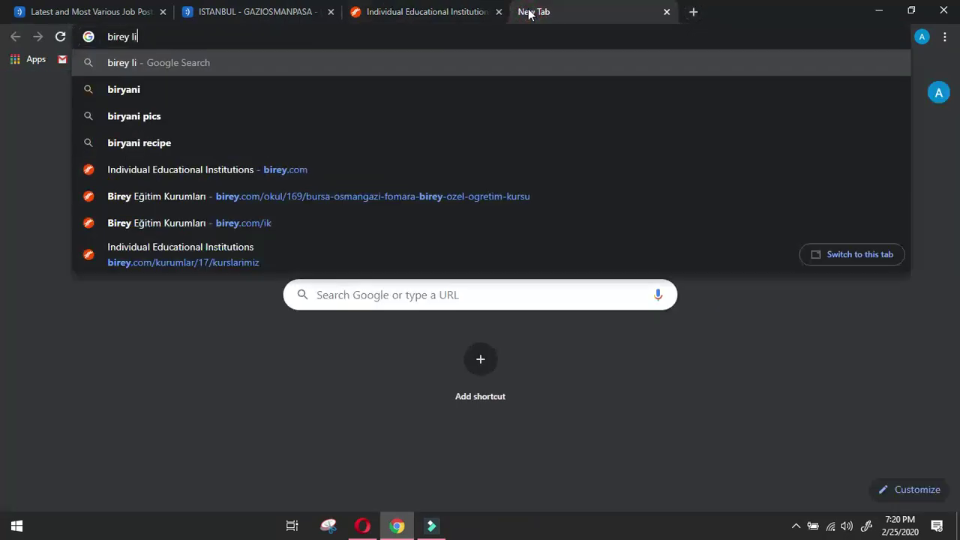
{"action": "type", "text": "n"}
{"action": "key", "text": "Return"}
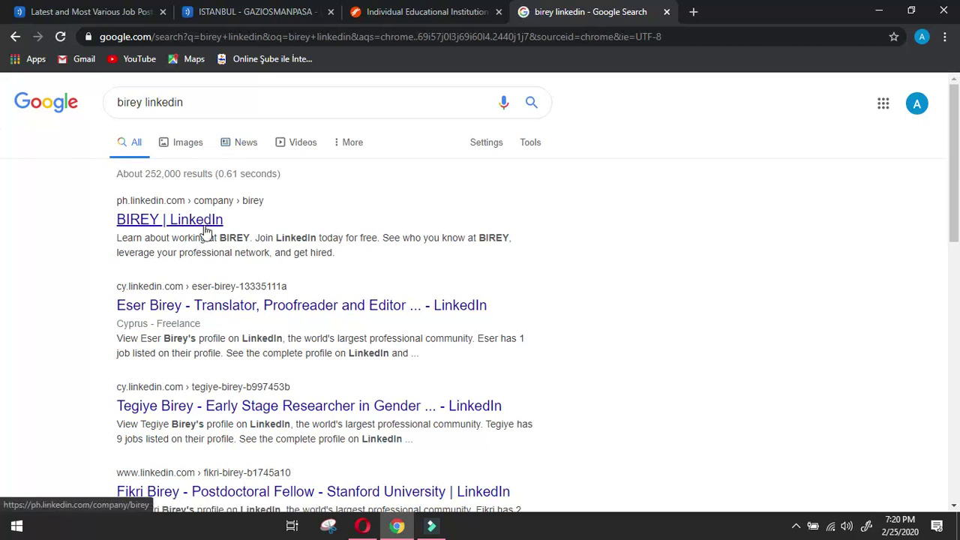
{"action": "left_click", "coordinate": [201, 221]}
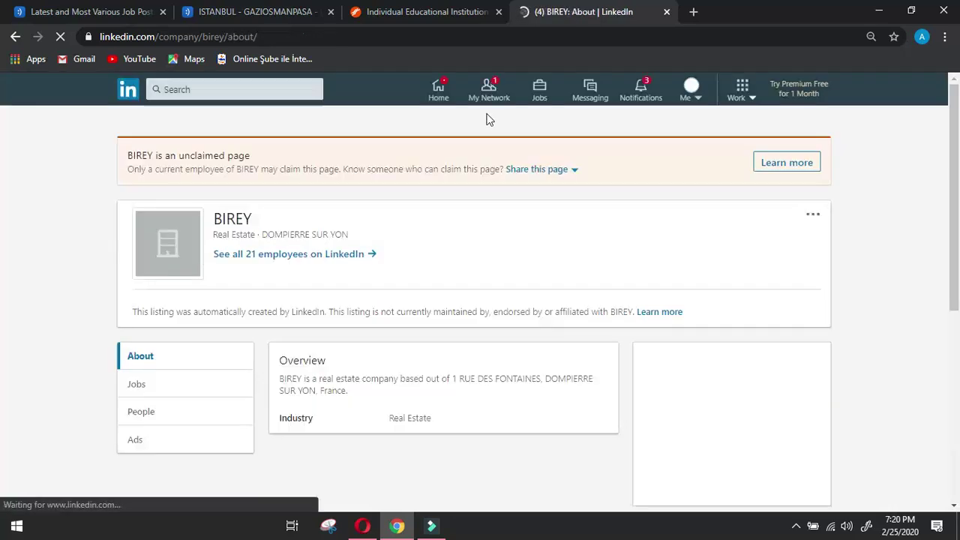
{"action": "left_click", "coordinate": [15, 36]}
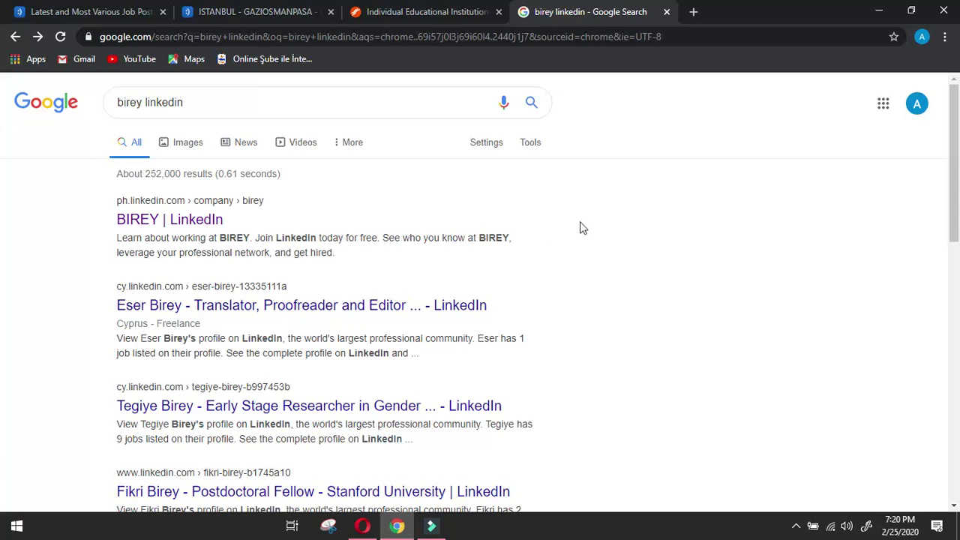
Copy the course name from the Sales Consultant job listing and search it in place of 'birey'.
{"action": "scroll", "coordinate": [603, 283], "scroll_direction": "down", "scroll_amount": 2}
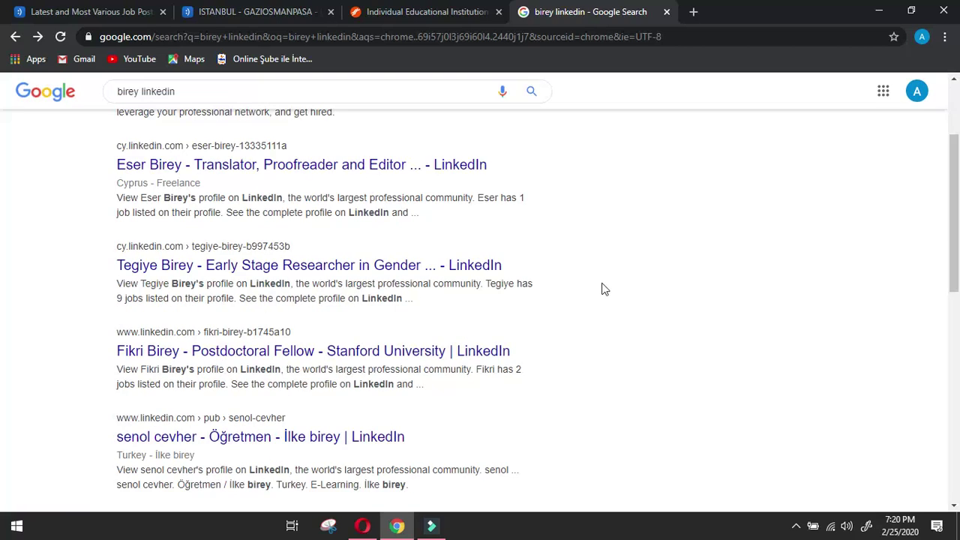
{"action": "scroll", "coordinate": [604, 289], "scroll_direction": "down", "scroll_amount": 2}
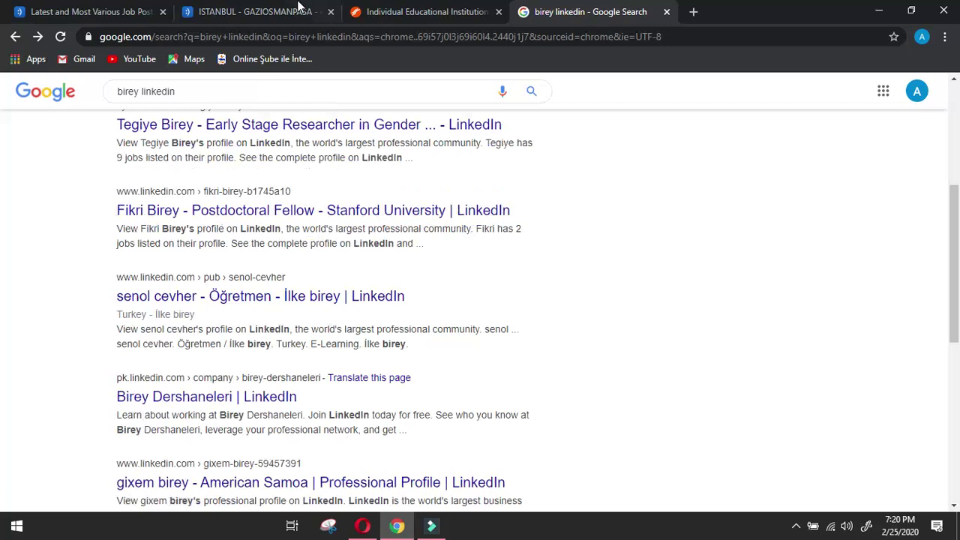
{"action": "left_click", "coordinate": [118, 11]}
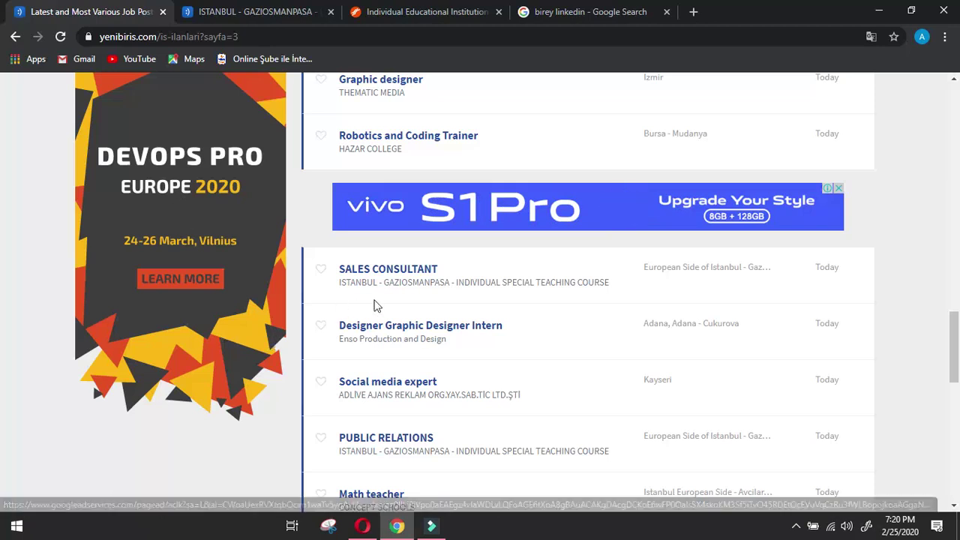
{"action": "left_click_drag", "start_coordinate": [384, 285], "coordinate": [617, 288]}
{"action": "key", "text": "ctrl+c"}
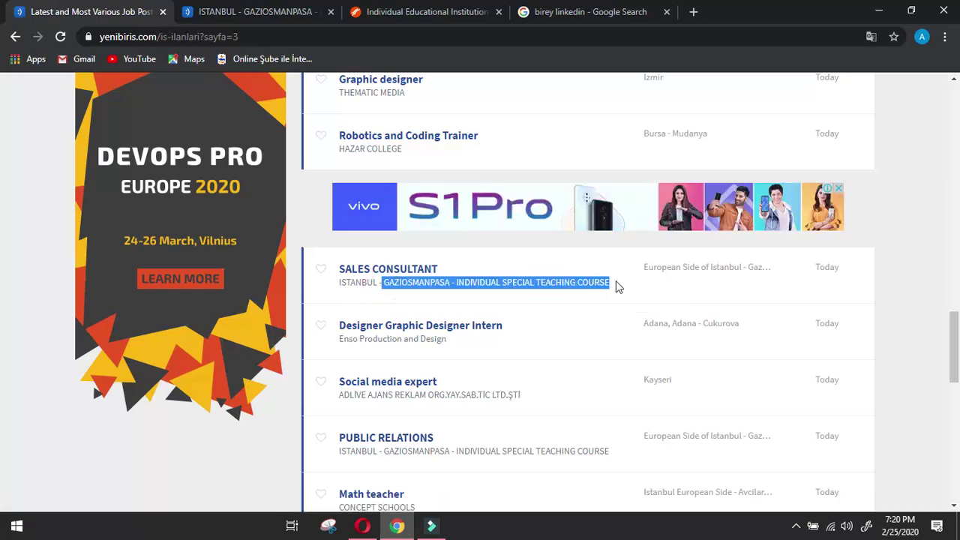
{"action": "left_click", "coordinate": [637, 11]}
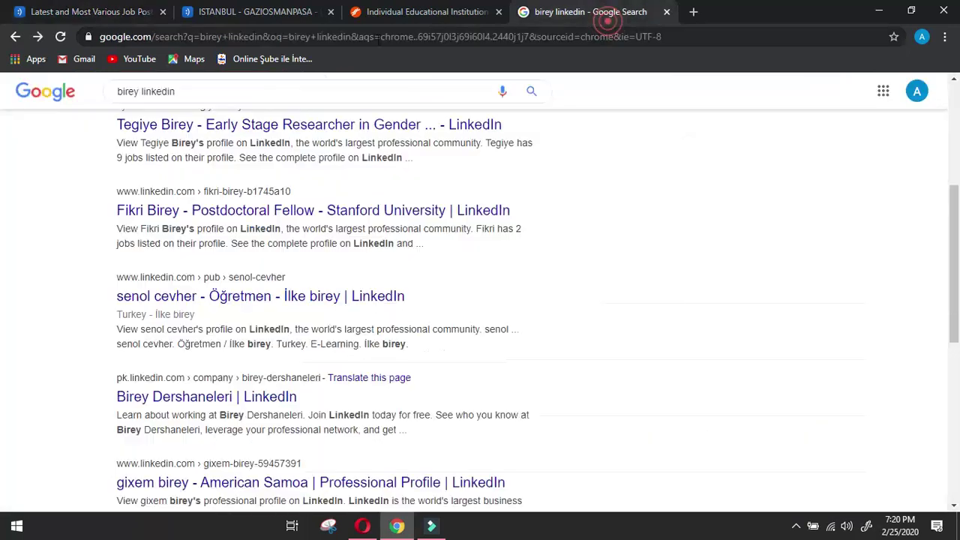
{"action": "double_click", "coordinate": [139, 90]}
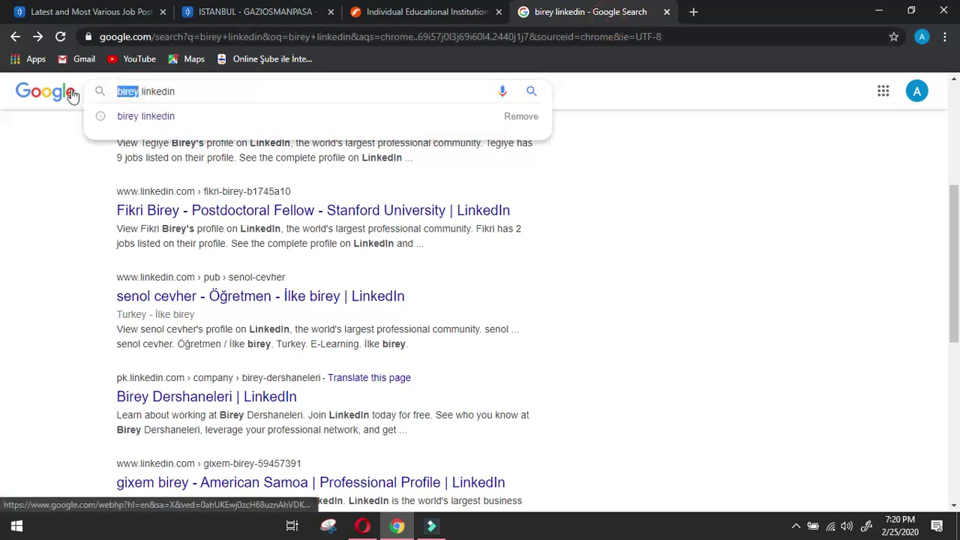
{"action": "key", "text": "ctrl+v"}
{"action": "key", "text": "Return"}
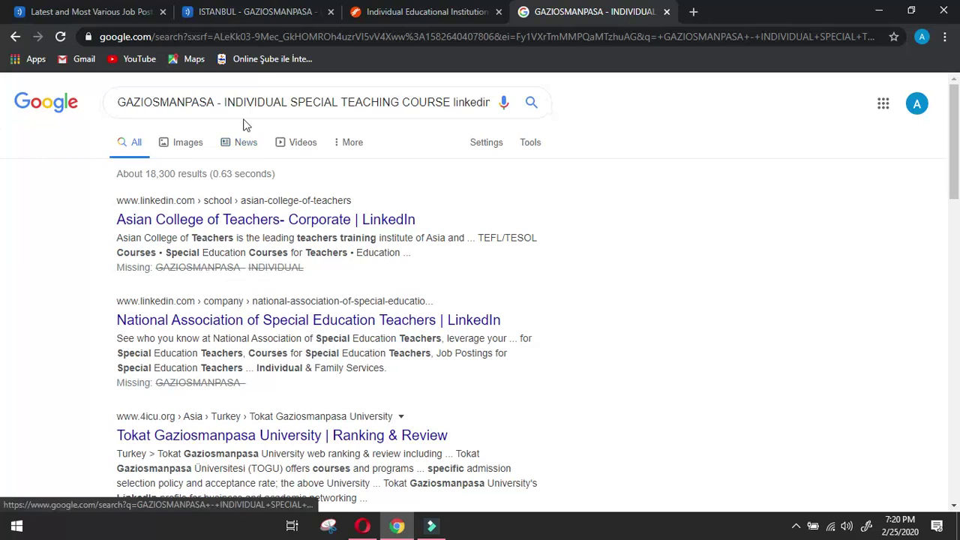
Drop GAZIOSMANPASA from the query, review results, then return to the 'birey linkedin' results.
{"action": "left_click_drag", "start_coordinate": [222, 103], "coordinate": [43, 99]}
{"action": "key", "text": "BackSpace"}
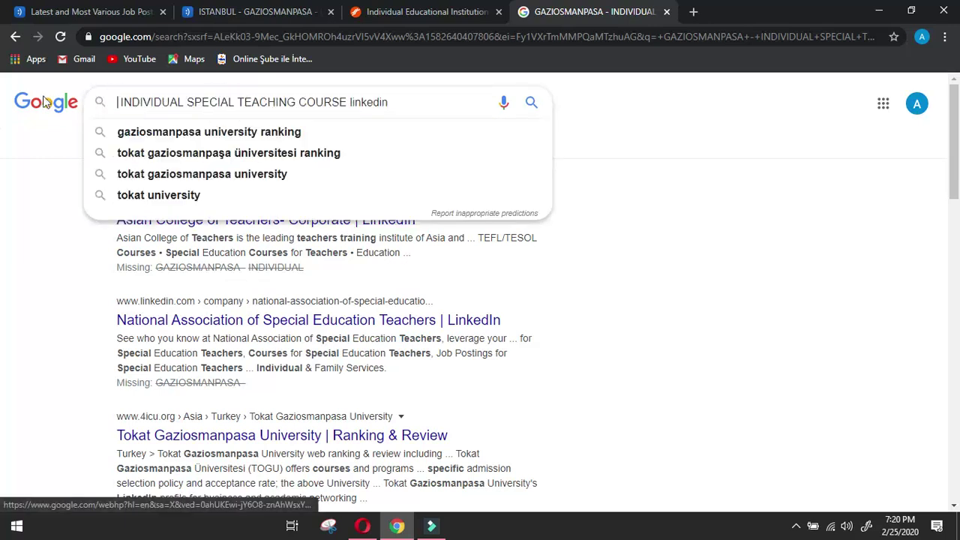
{"action": "key", "text": "Return"}
{"action": "scroll", "coordinate": [568, 222], "scroll_direction": "down", "scroll_amount": 4}
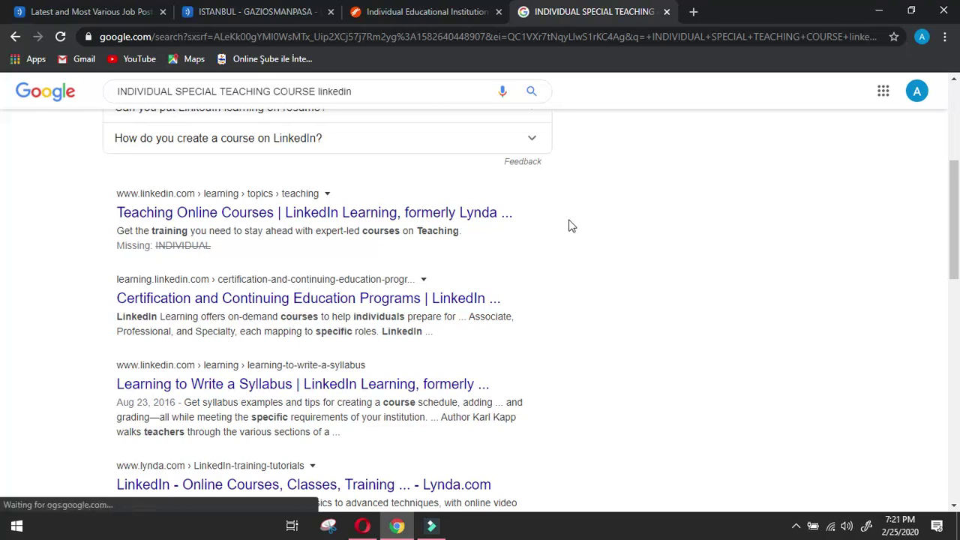
{"action": "scroll", "coordinate": [568, 225], "scroll_direction": "down", "scroll_amount": 2}
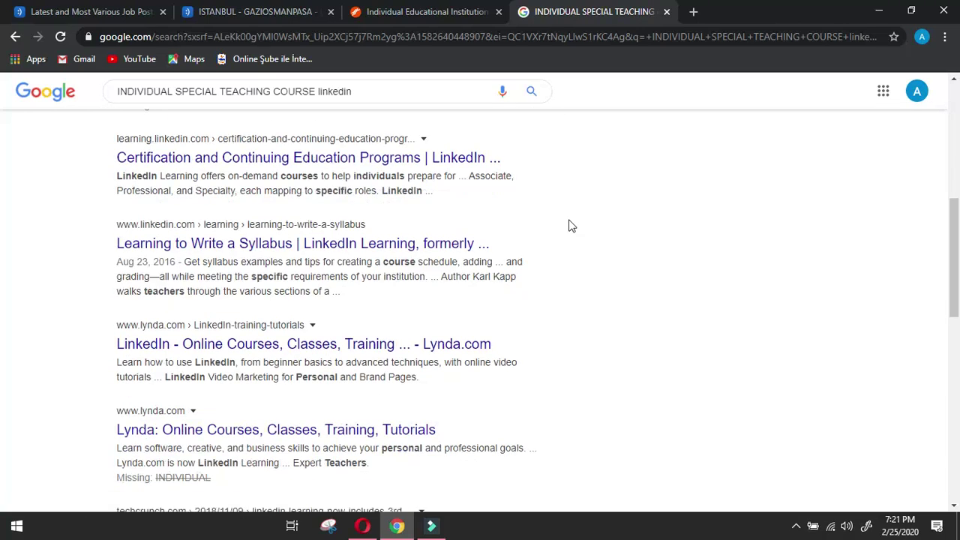
{"action": "scroll", "coordinate": [567, 225], "scroll_direction": "up", "scroll_amount": 5}
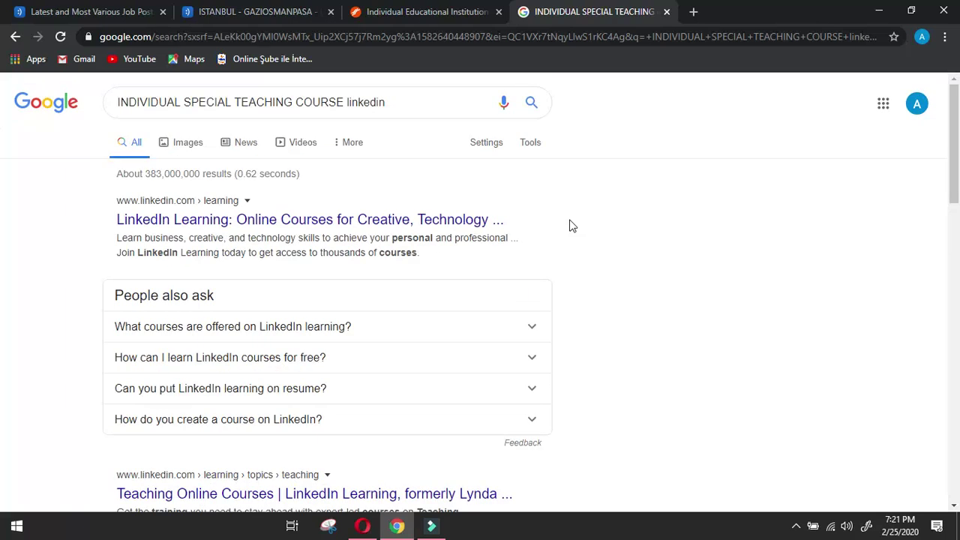
{"action": "left_click", "coordinate": [14, 37]}
{"action": "left_click", "coordinate": [14, 37]}
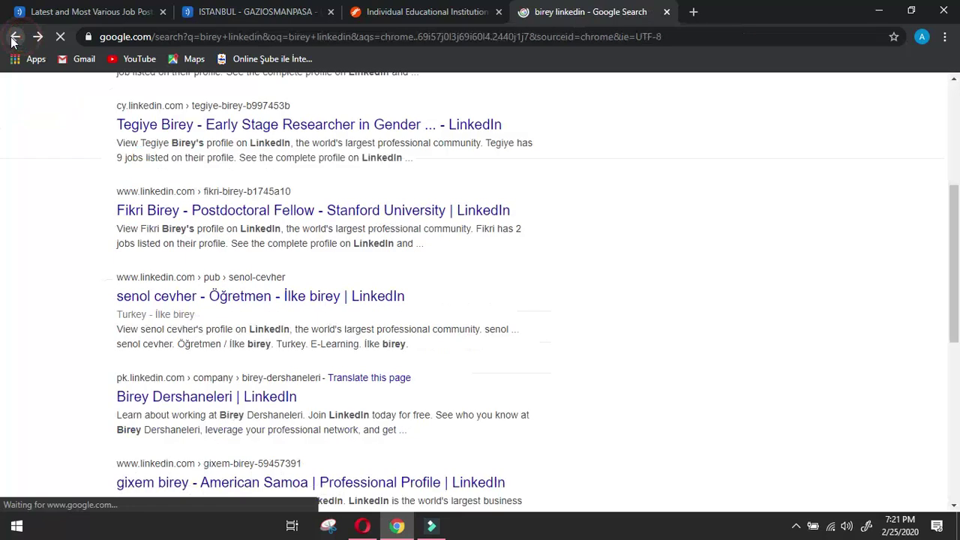
{"action": "scroll", "coordinate": [497, 244], "scroll_direction": "down", "scroll_amount": 2}
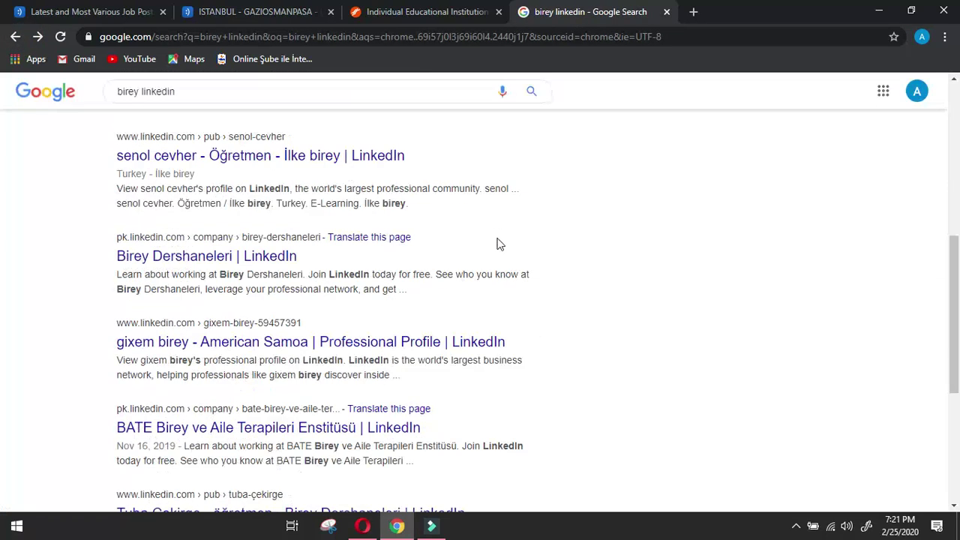
{"action": "scroll", "coordinate": [496, 244], "scroll_direction": "down", "scroll_amount": 2}
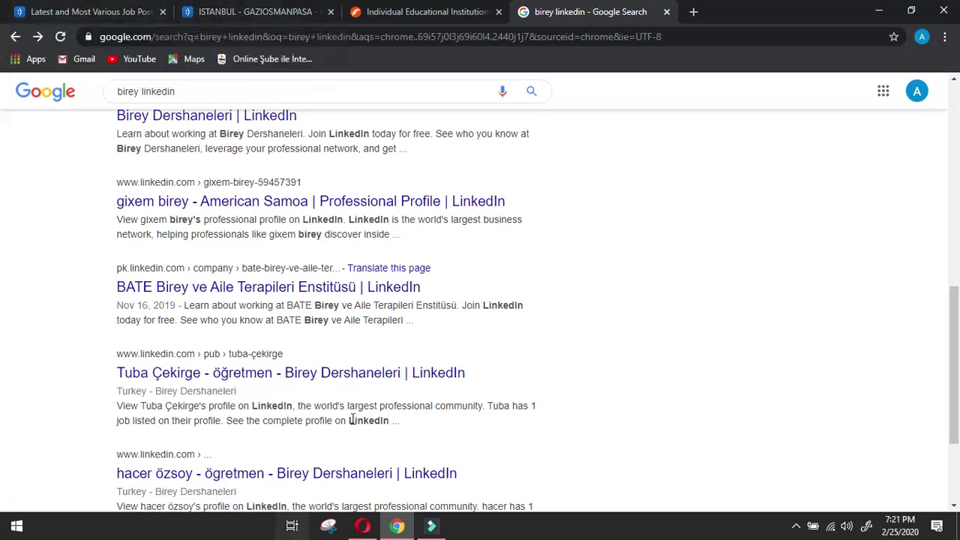
{"action": "left_click", "coordinate": [361, 371]}
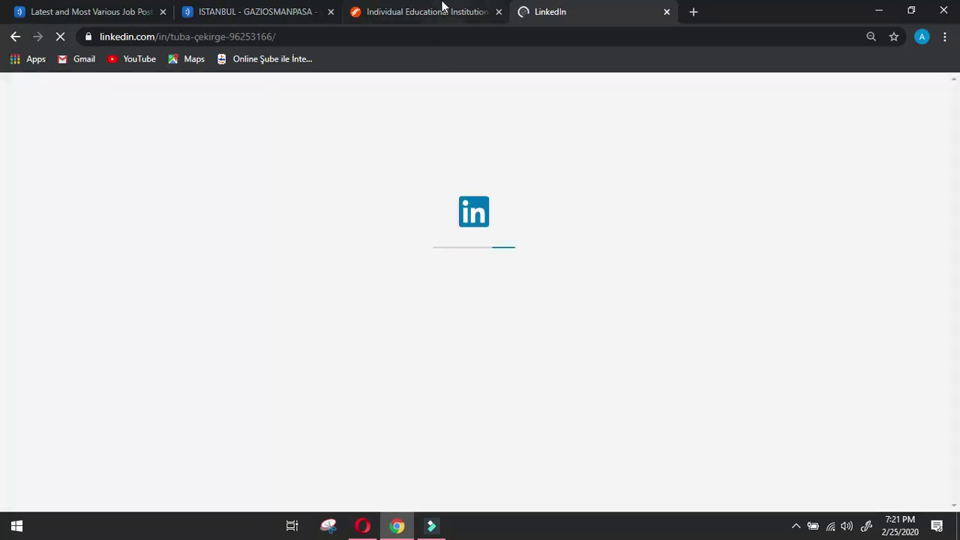
{"action": "left_click", "coordinate": [444, 9]}
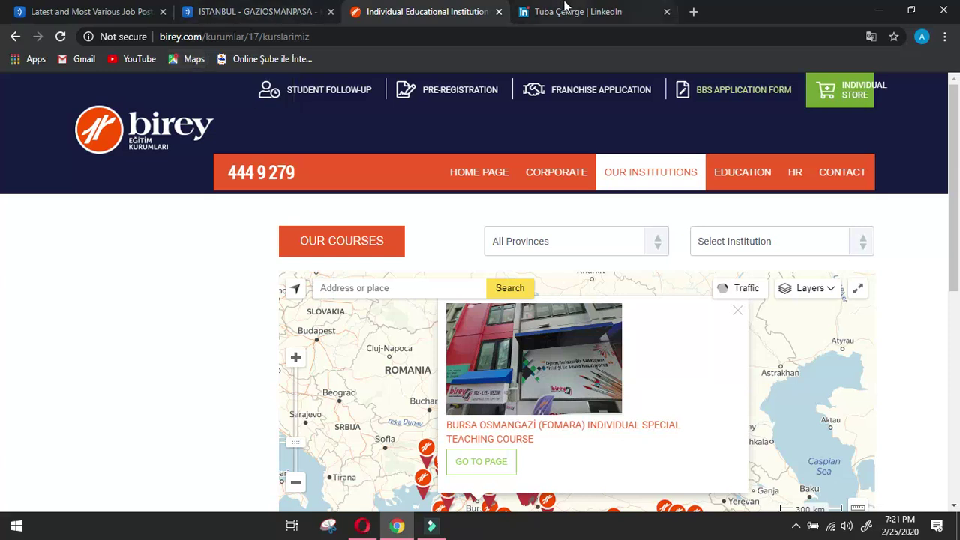
{"action": "left_click", "coordinate": [564, 10]}
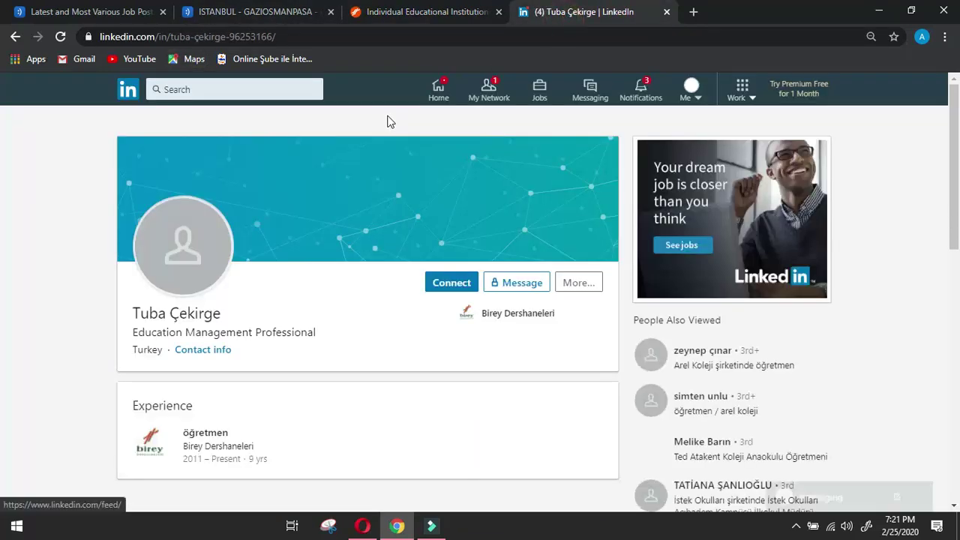
{"action": "left_click", "coordinate": [409, 10]}
{"action": "left_click", "coordinate": [538, 9]}
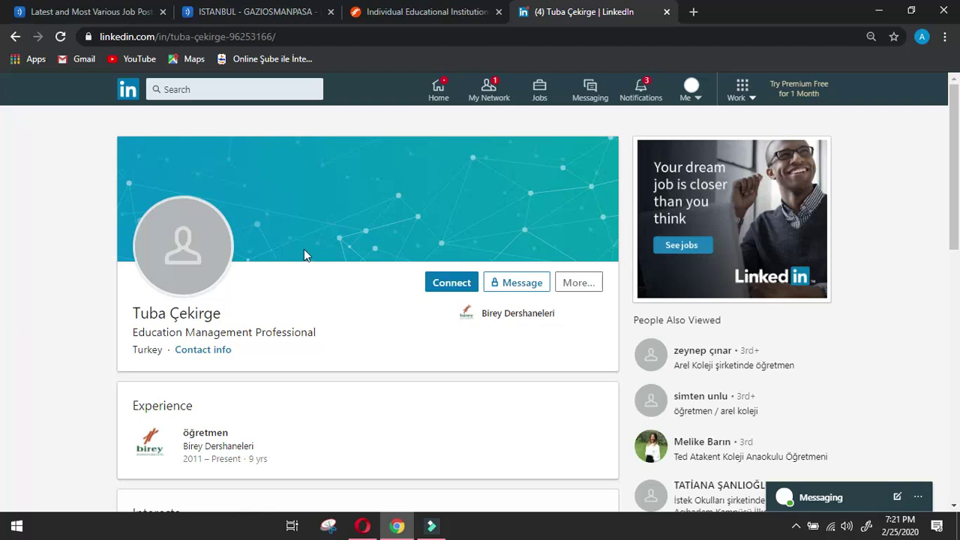
{"action": "left_click", "coordinate": [15, 36]}
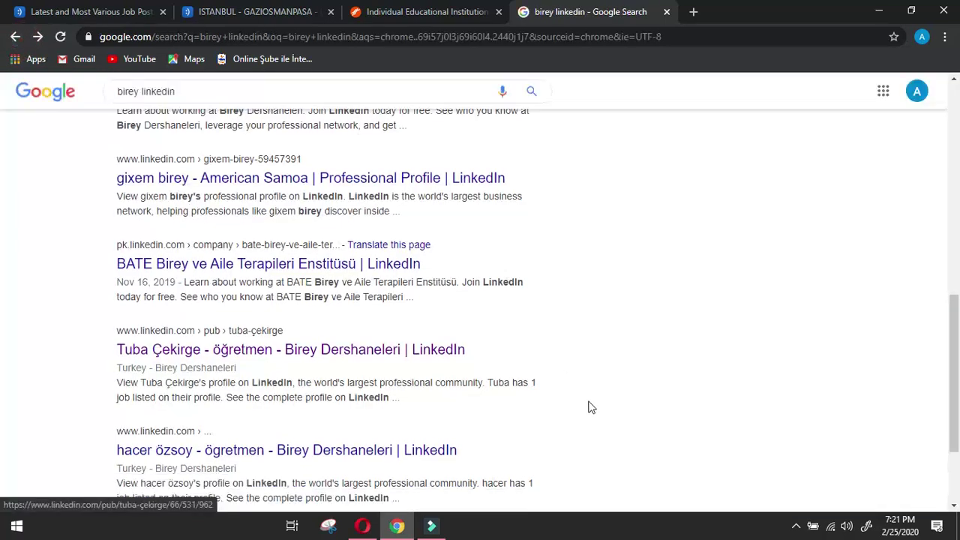
{"action": "scroll", "coordinate": [591, 407], "scroll_direction": "down", "scroll_amount": 2}
Open another Birey Dershaneleri teacher's profile, copy the title 'ögretmen', and bring up Google Translate.
{"action": "left_click", "coordinate": [392, 332]}
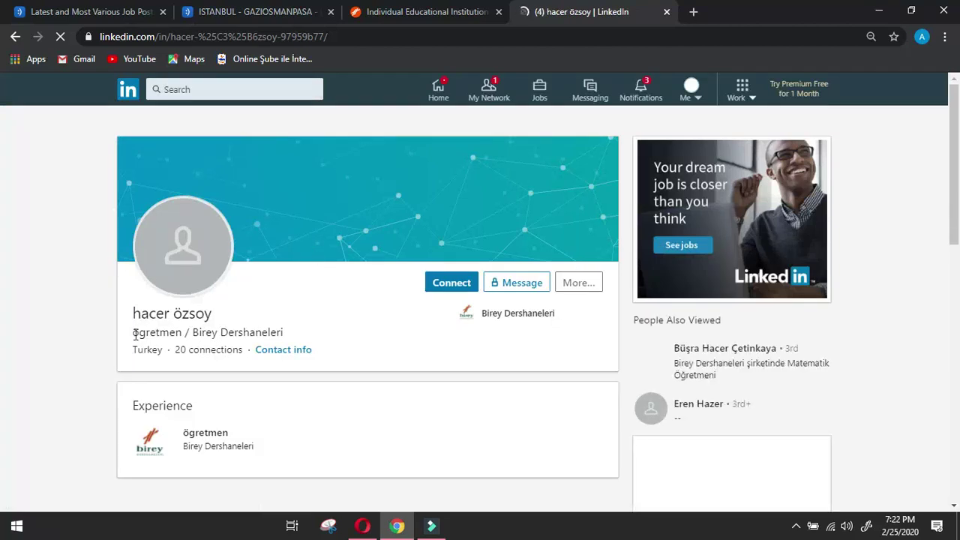
{"action": "left_click_drag", "start_coordinate": [134, 335], "coordinate": [178, 333]}
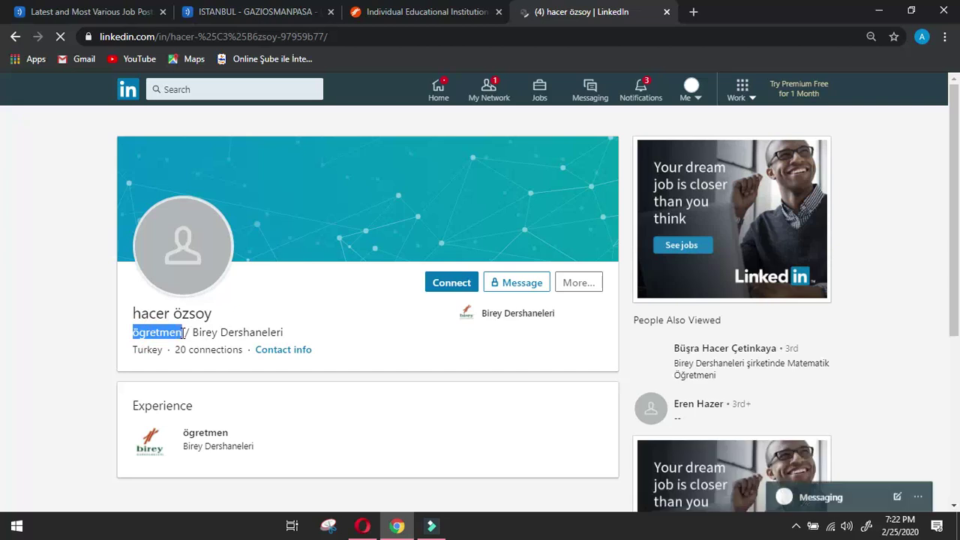
{"action": "left_click", "coordinate": [693, 12]}
{"action": "type", "text": "g"}
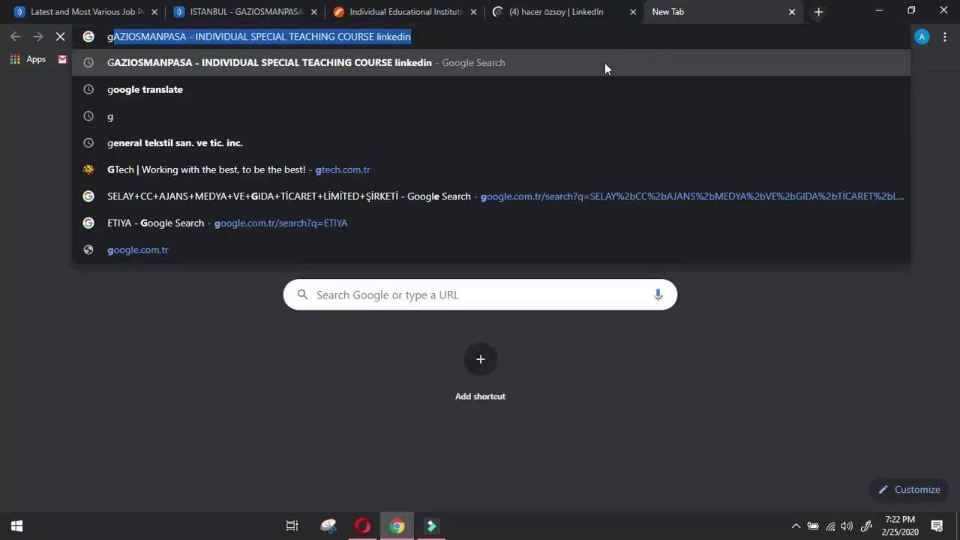
{"action": "key", "text": "Down"}
{"action": "key", "text": "Return"}
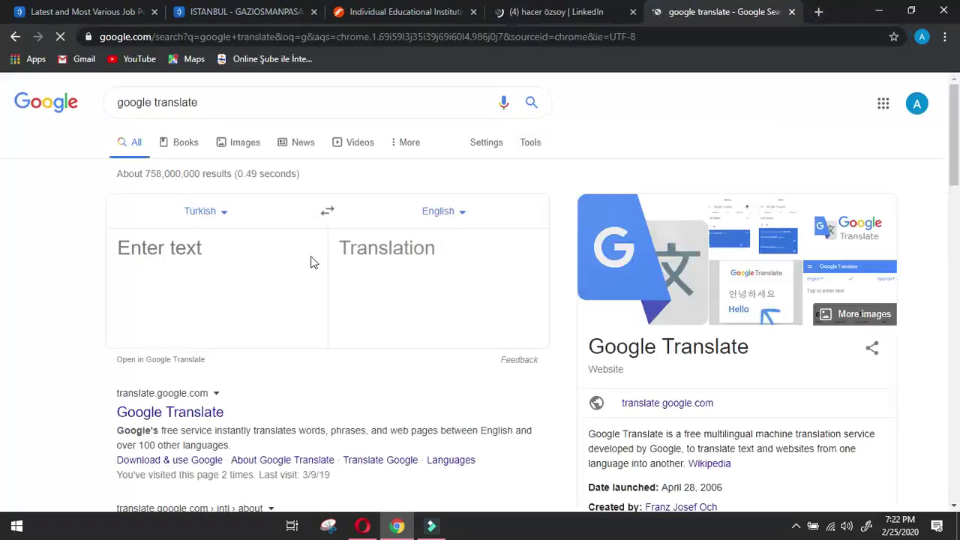
Translate 'ögretmen' as 'teacher', then return to the 'birey linkedin' search results.
{"action": "left_click", "coordinate": [310, 258]}
{"action": "type", "text": "ögretmen"}
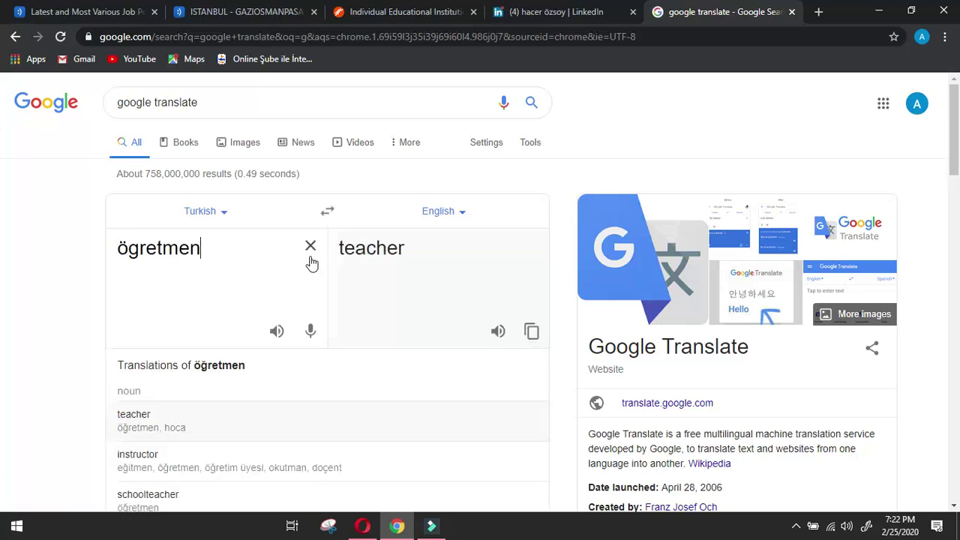
{"action": "left_click", "coordinate": [791, 12]}
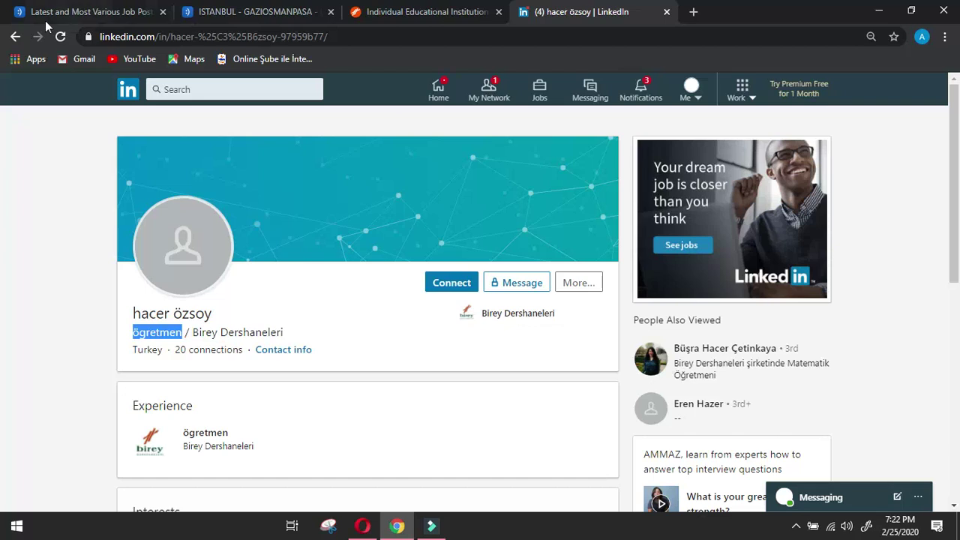
{"action": "left_click", "coordinate": [15, 38]}
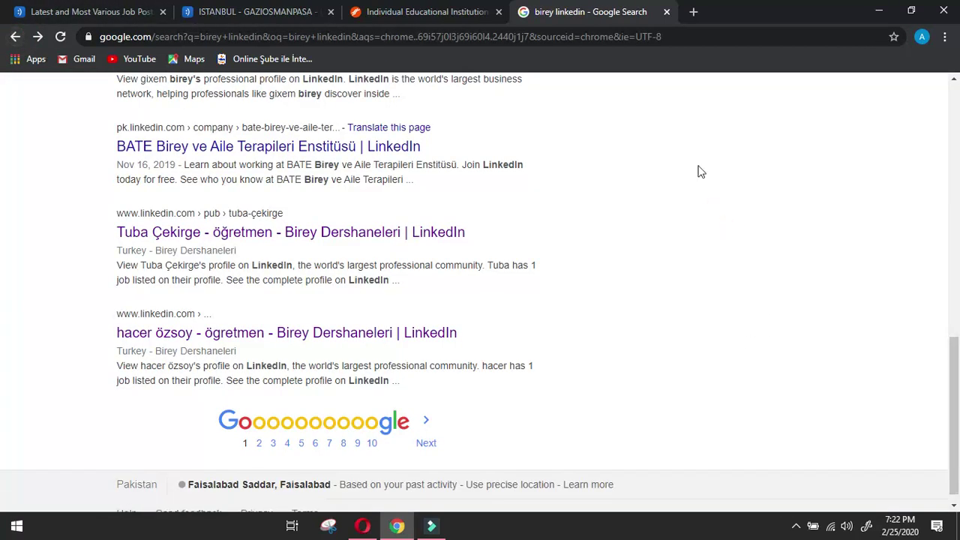
Copy 'Birey Dershaneleri | LinkedIn' from a search result title.
{"action": "scroll", "coordinate": [697, 172], "scroll_direction": "down", "scroll_amount": 1}
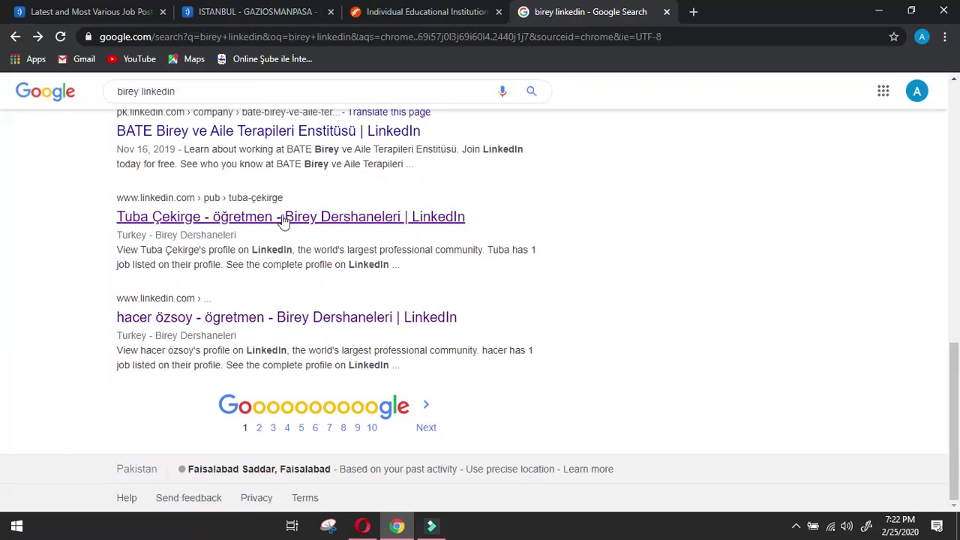
{"action": "left_click_drag", "start_coordinate": [285, 197], "coordinate": [330, 217]}
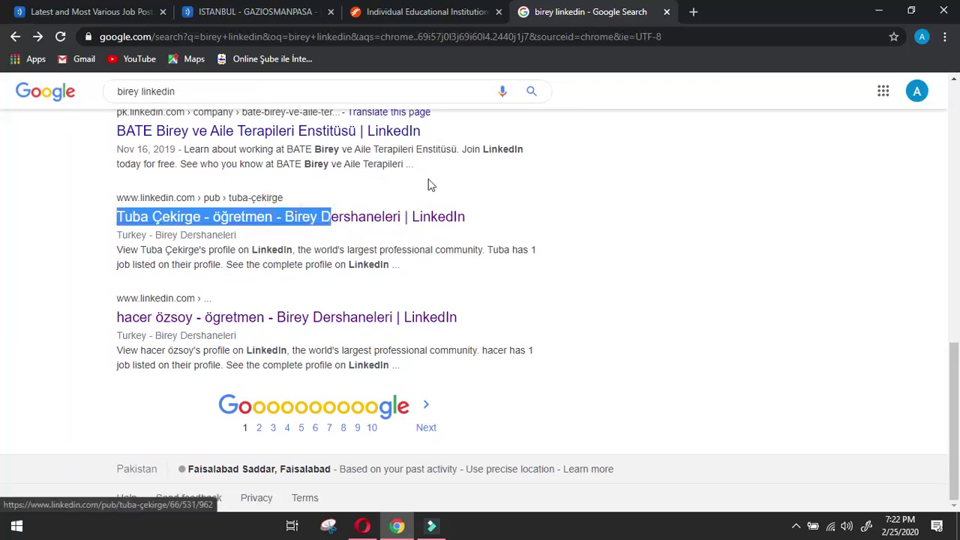
{"action": "left_click", "coordinate": [395, 189]}
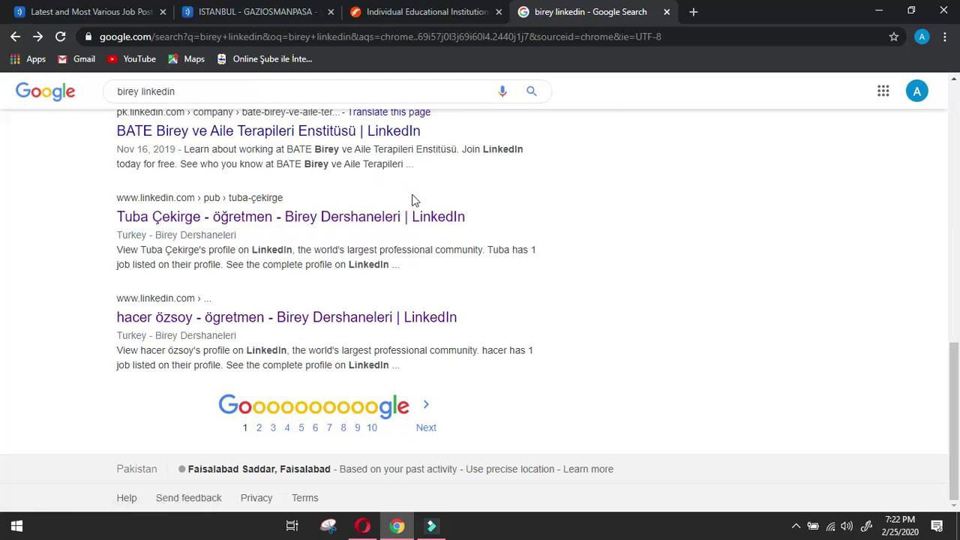
{"action": "left_click_drag", "start_coordinate": [402, 209], "coordinate": [401, 193]}
{"action": "left_click", "coordinate": [414, 163]}
{"action": "left_click_drag", "start_coordinate": [284, 231], "coordinate": [289, 220]}
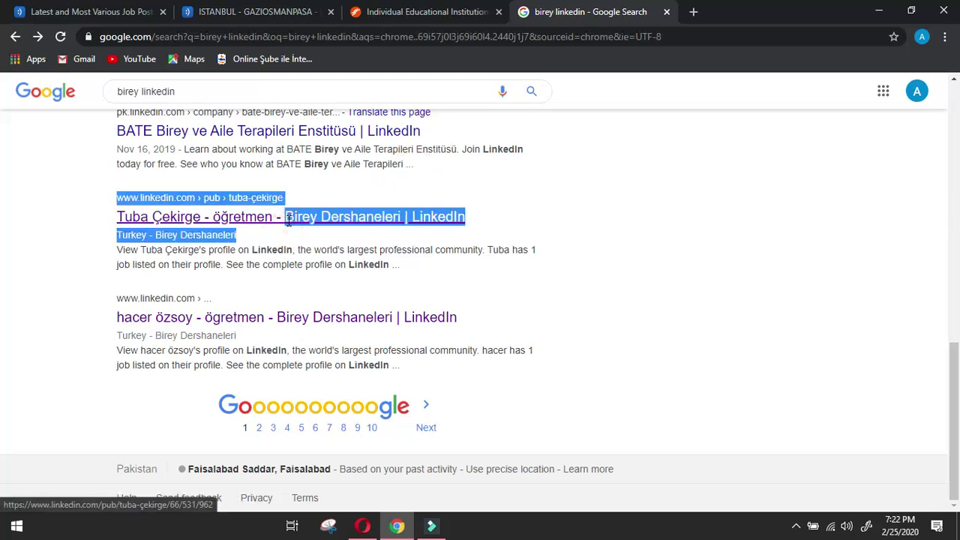
{"action": "left_click_drag", "start_coordinate": [400, 232], "coordinate": [283, 226]}
{"action": "key", "text": "ctrl+c"}
{"action": "left_click", "coordinate": [388, 230]}
Search for 'Birey Dershaneleri linkedin' by pasting the name over 'birey' in the query.
{"action": "scroll", "coordinate": [568, 174], "scroll_direction": "up", "scroll_amount": 6}
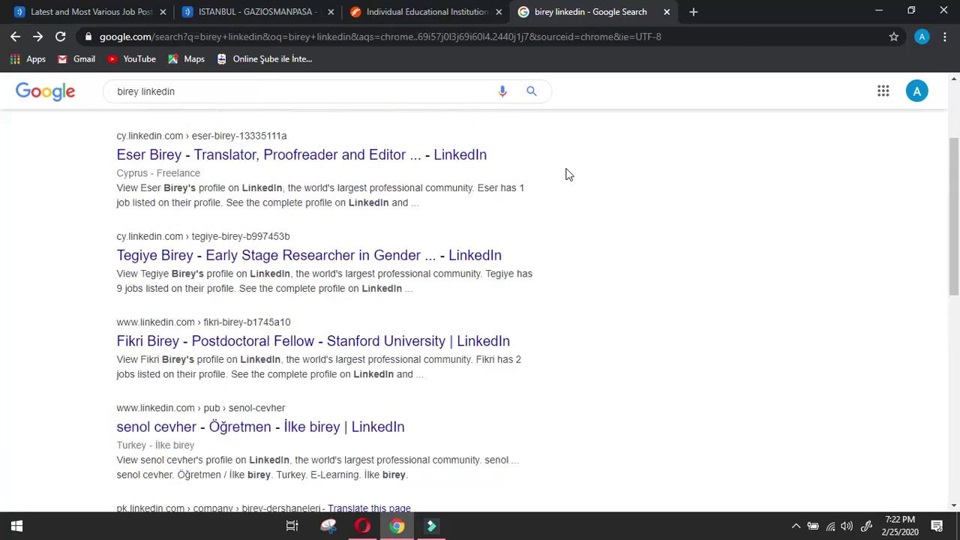
{"action": "scroll", "coordinate": [567, 174], "scroll_direction": "up", "scroll_amount": 3}
{"action": "left_click_drag", "start_coordinate": [143, 102], "coordinate": [101, 107]}
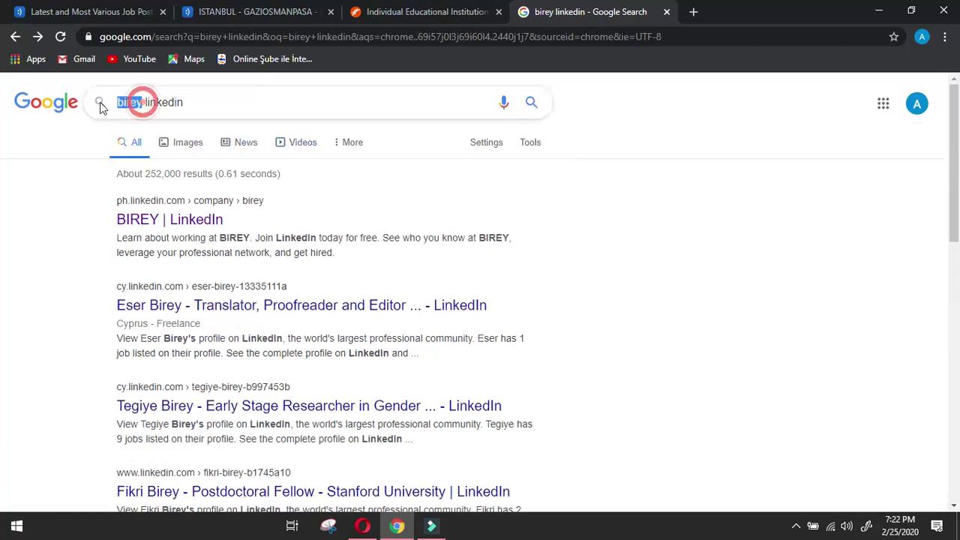
{"action": "key", "text": "ctrl+v"}
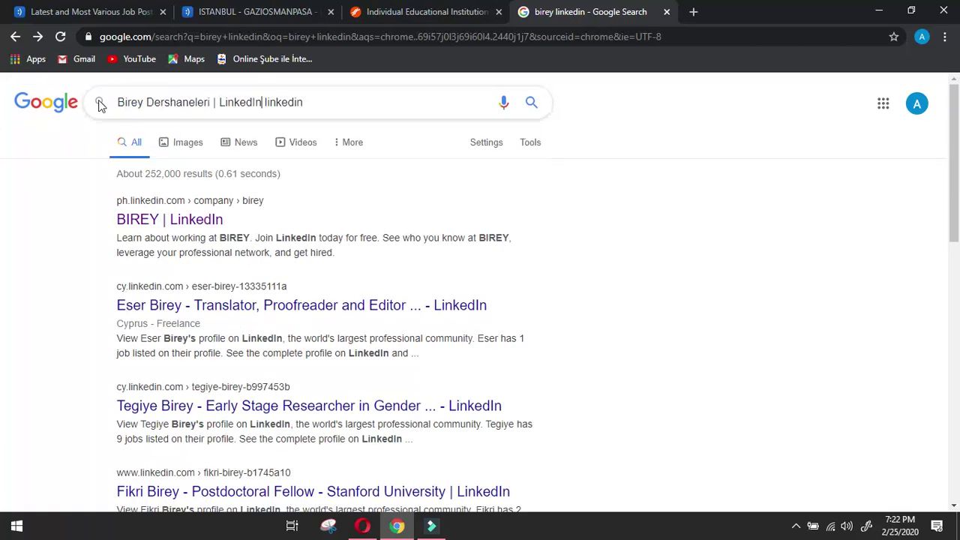
{"action": "key", "text": "BackSpace"}
{"action": "key", "text": "BackSpace"}
{"action": "key", "text": "BackSpace"}
{"action": "key", "text": "BackSpace"}
{"action": "key", "text": "BackSpace"}
{"action": "key", "text": "BackSpace"}
{"action": "key", "text": "BackSpace"}
{"action": "key", "text": "BackSpace"}
{"action": "key", "text": "BackSpace"}
{"action": "key", "text": "BackSpace"}
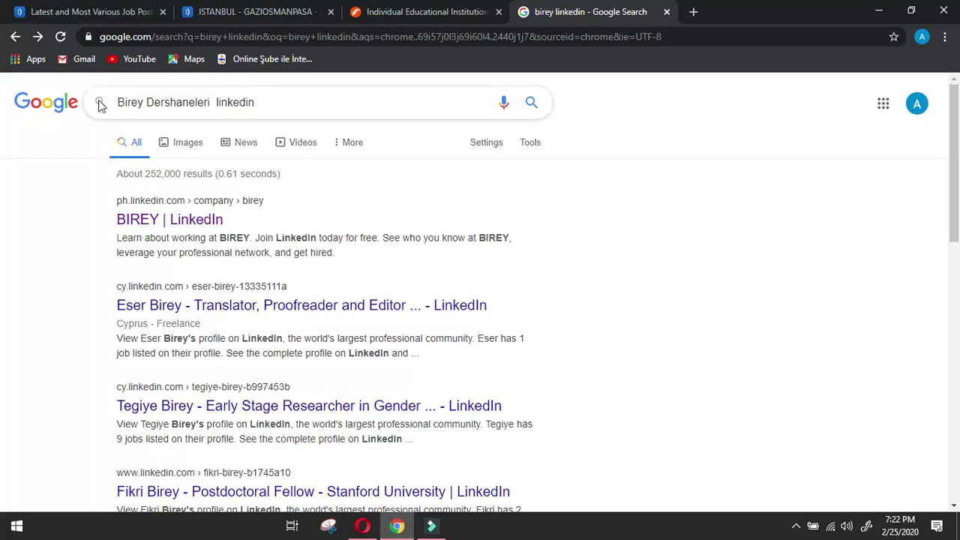
{"action": "key", "text": "Return"}
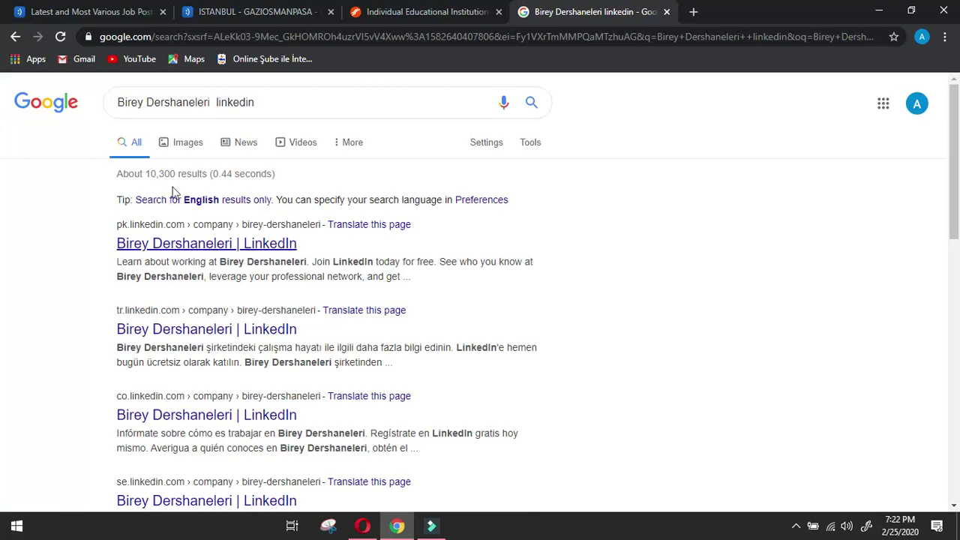
Open the Birey Dershaneleri LinkedIn company page and its People list.
{"action": "left_click", "coordinate": [202, 241]}
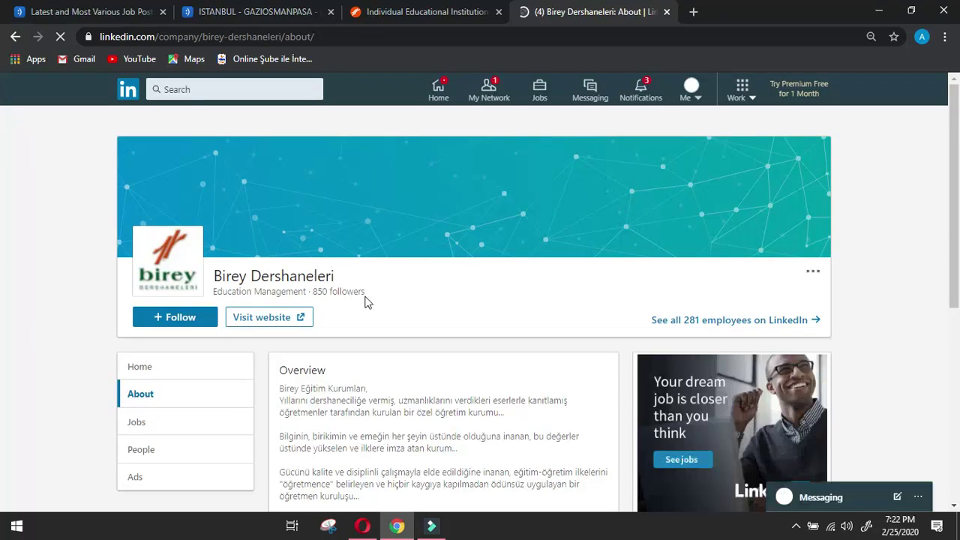
{"action": "scroll", "coordinate": [349, 393], "scroll_direction": "down", "scroll_amount": 2}
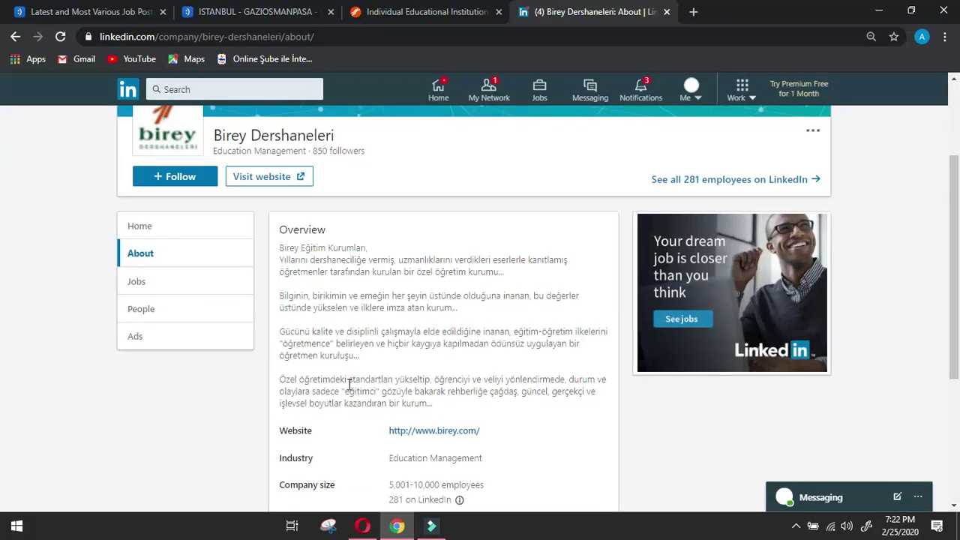
{"action": "left_click", "coordinate": [168, 316]}
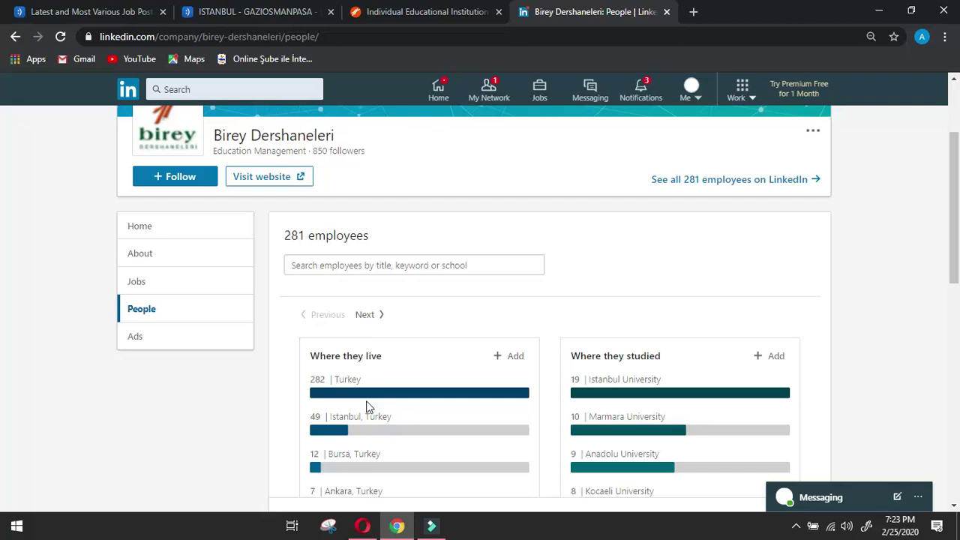
Scroll down the People list until the Manager's card appears.
{"action": "scroll", "coordinate": [397, 383], "scroll_direction": "down", "scroll_amount": 4}
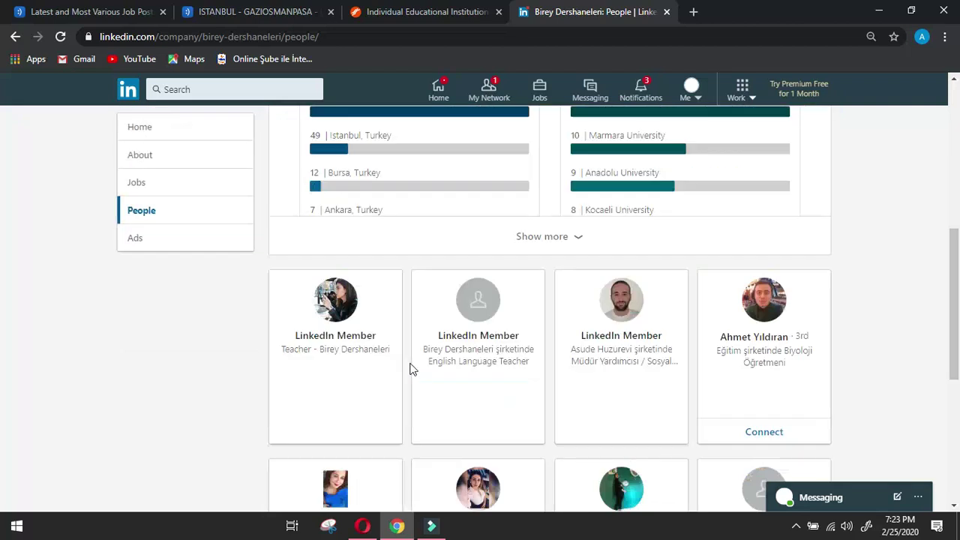
{"action": "scroll", "coordinate": [828, 319], "scroll_direction": "down", "scroll_amount": 2}
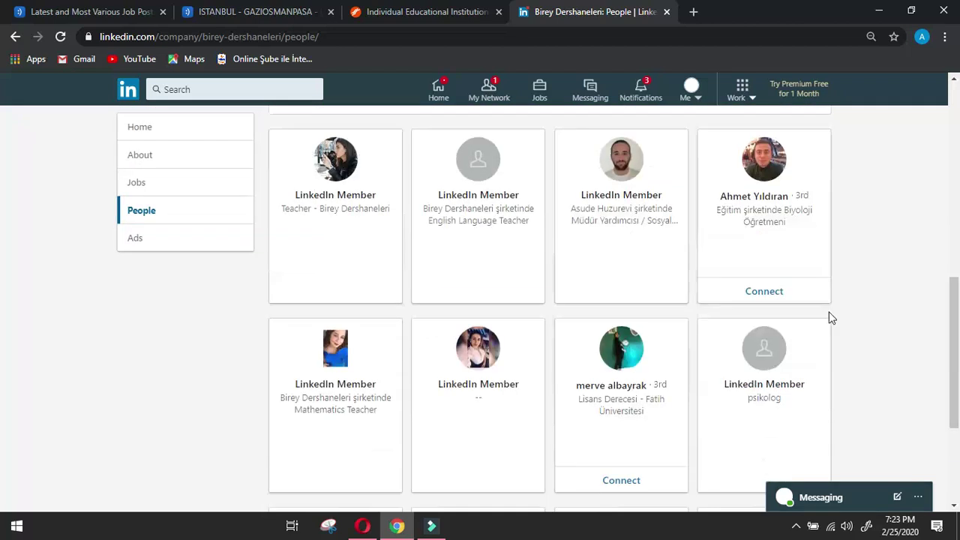
{"action": "scroll", "coordinate": [830, 318], "scroll_direction": "down", "scroll_amount": 2}
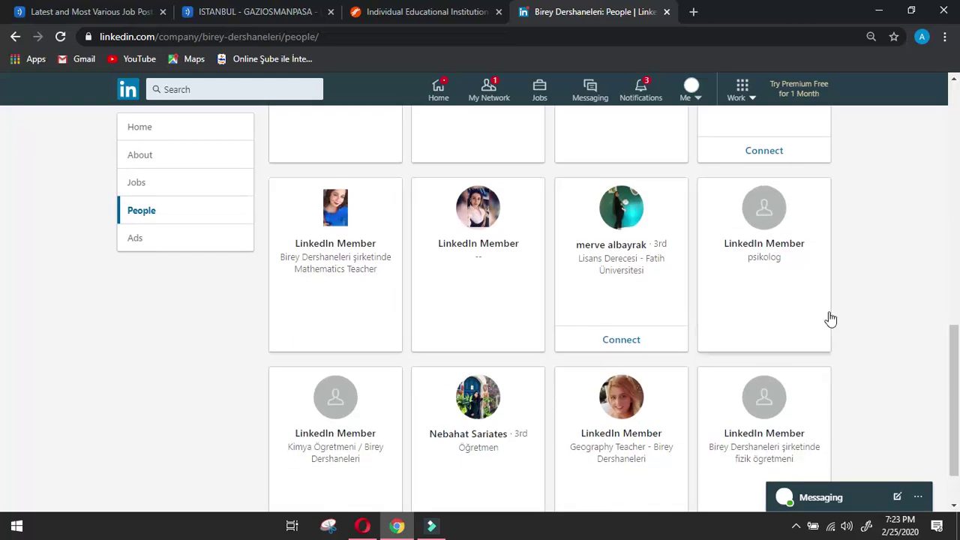
{"action": "scroll", "coordinate": [830, 319], "scroll_direction": "down", "scroll_amount": 4}
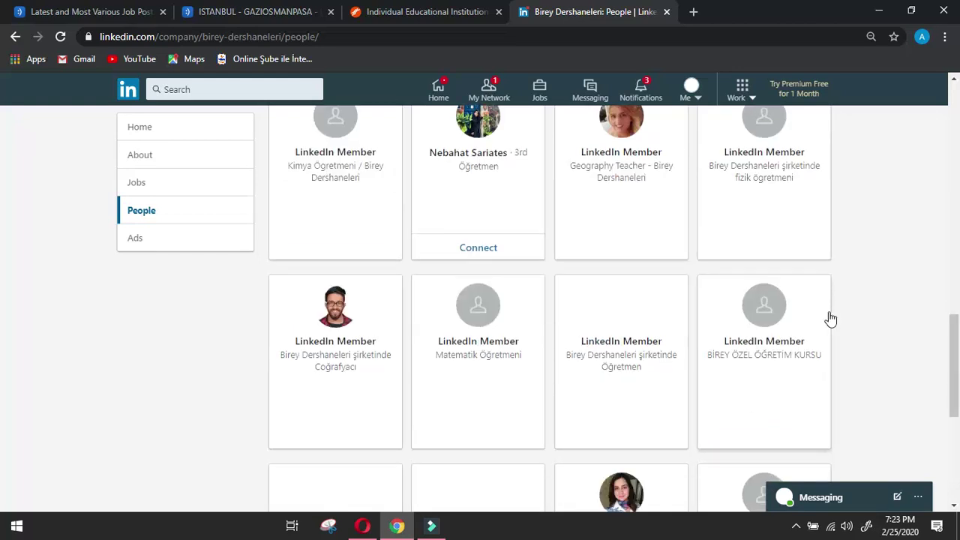
{"action": "scroll", "coordinate": [830, 318], "scroll_direction": "down", "scroll_amount": 2}
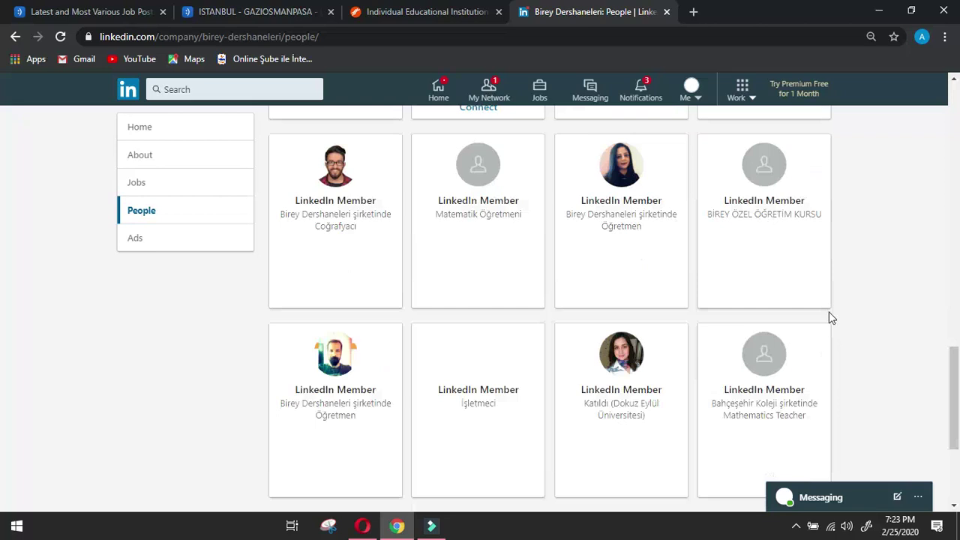
{"action": "scroll", "coordinate": [830, 319], "scroll_direction": "down", "scroll_amount": 2}
{"action": "scroll", "coordinate": [830, 319], "scroll_direction": "down", "scroll_amount": 4}
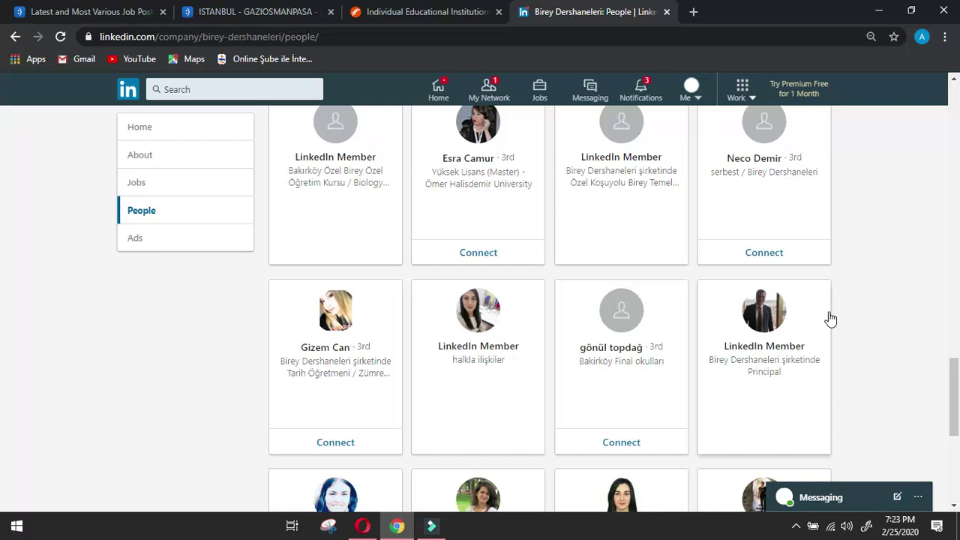
{"action": "scroll", "coordinate": [830, 318], "scroll_direction": "down", "scroll_amount": 2}
{"action": "scroll", "coordinate": [830, 319], "scroll_direction": "down", "scroll_amount": 2}
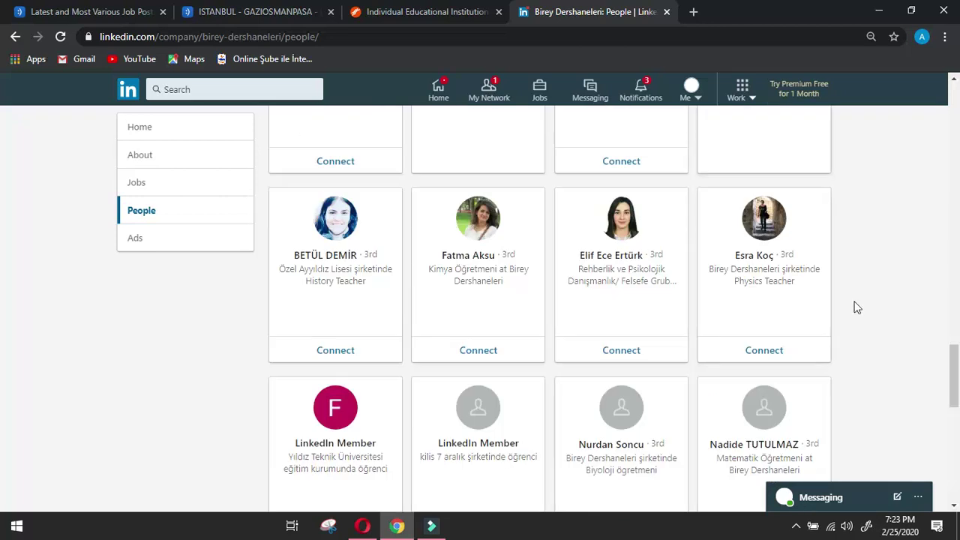
{"action": "scroll", "coordinate": [857, 307], "scroll_direction": "down", "scroll_amount": 2}
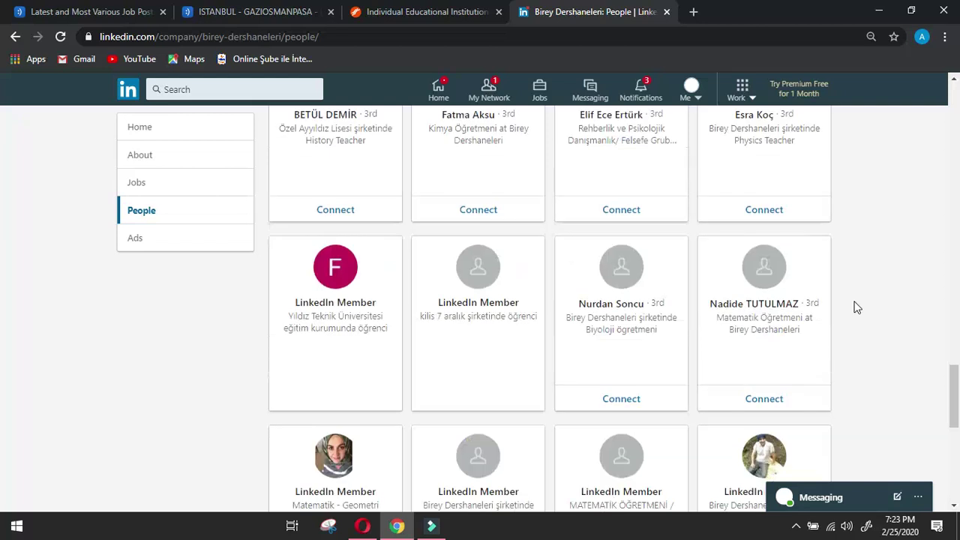
{"action": "scroll", "coordinate": [857, 307], "scroll_direction": "down", "scroll_amount": 7}
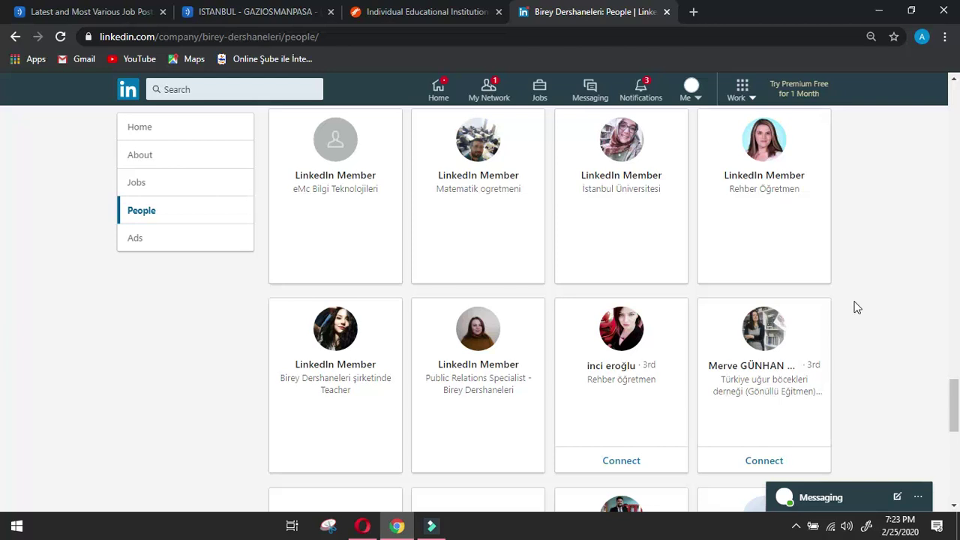
{"action": "scroll", "coordinate": [857, 307], "scroll_direction": "down", "scroll_amount": 2}
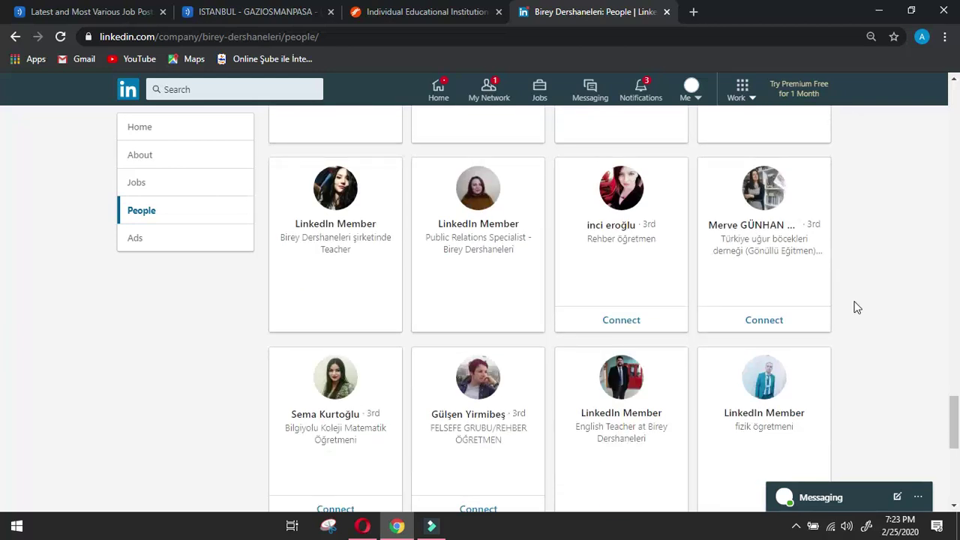
{"action": "scroll", "coordinate": [857, 308], "scroll_direction": "down", "scroll_amount": 4}
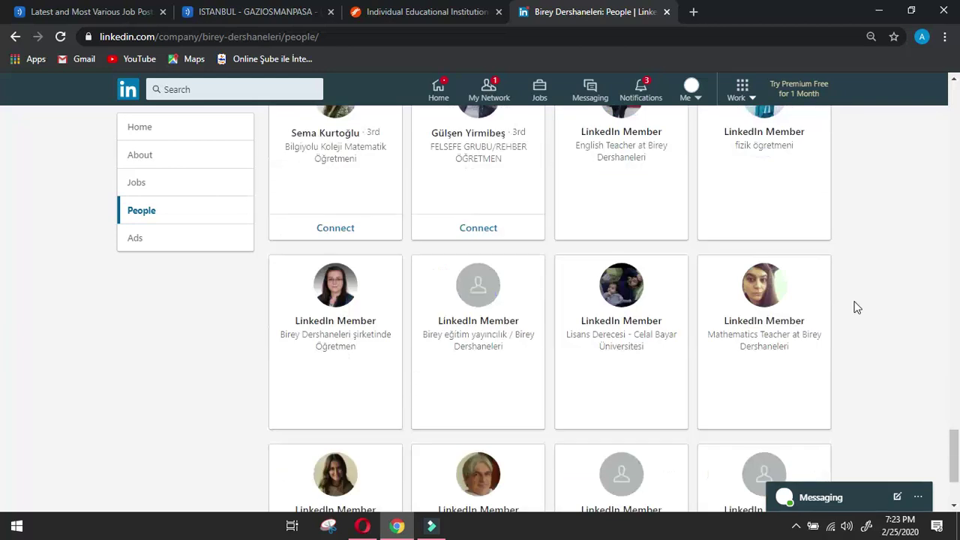
{"action": "scroll", "coordinate": [857, 308], "scroll_direction": "down", "scroll_amount": 2}
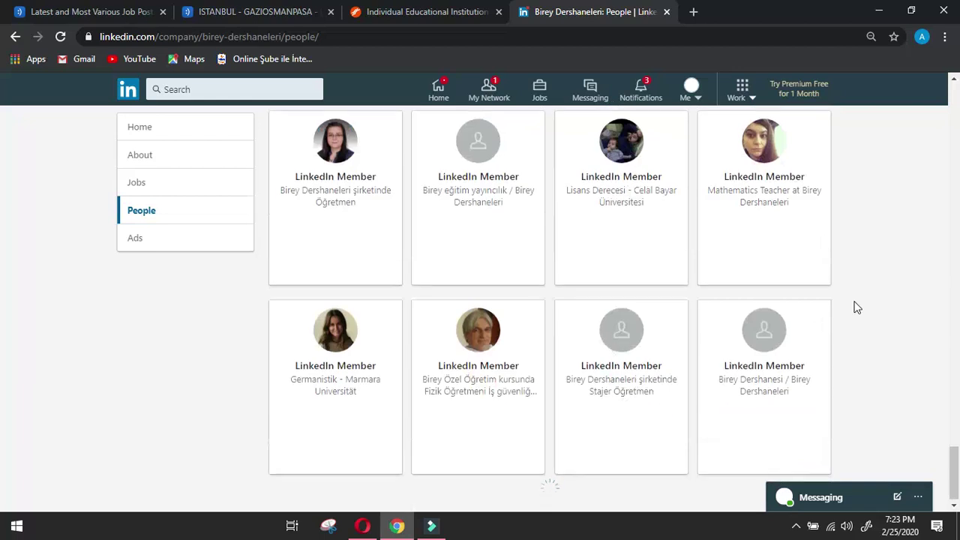
{"action": "scroll", "coordinate": [857, 307], "scroll_direction": "down", "scroll_amount": 2}
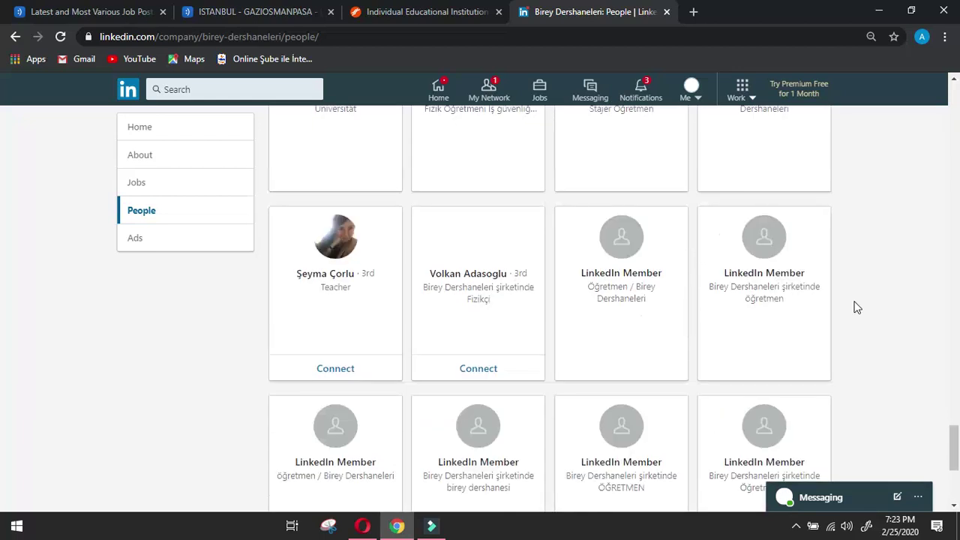
{"action": "scroll", "coordinate": [857, 307], "scroll_direction": "down", "scroll_amount": 2}
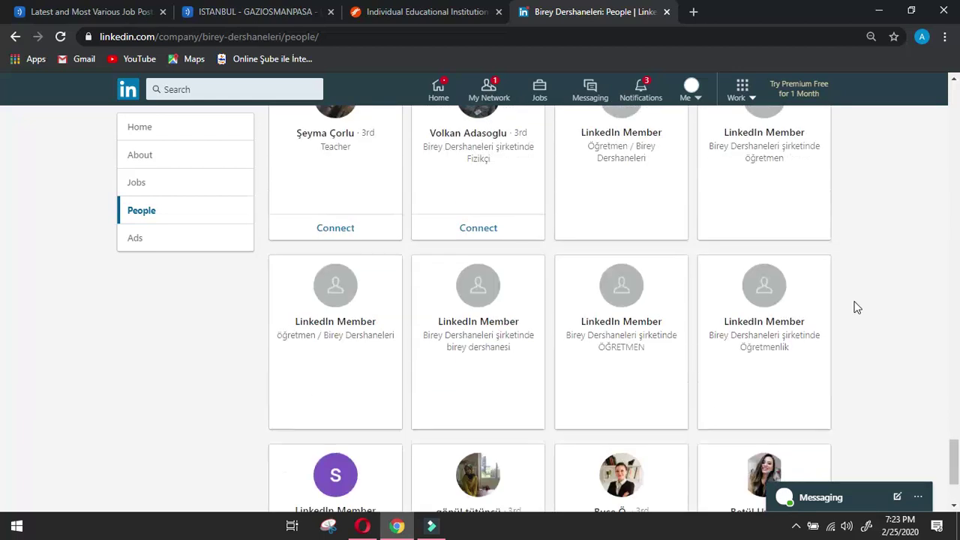
{"action": "scroll", "coordinate": [857, 307], "scroll_direction": "down", "scroll_amount": 2}
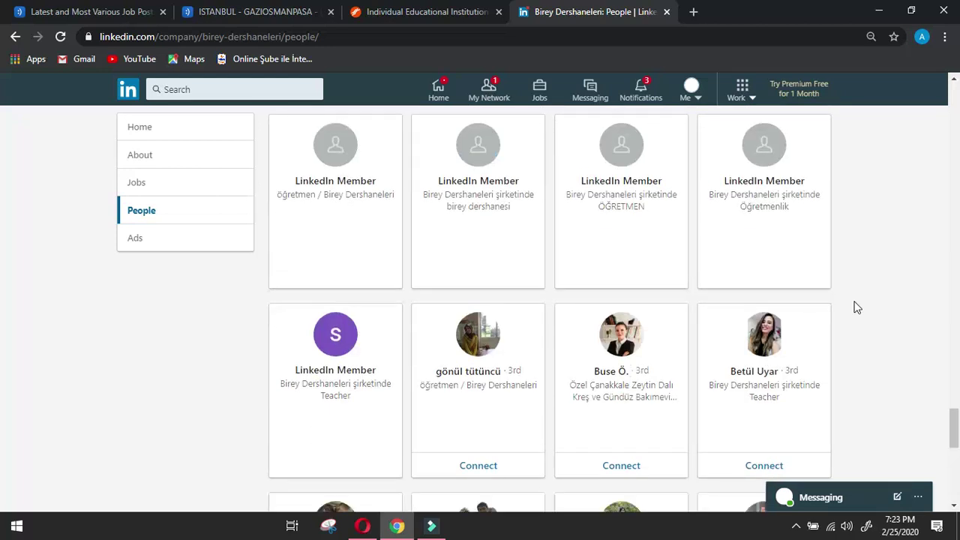
{"action": "scroll", "coordinate": [857, 307], "scroll_direction": "down", "scroll_amount": 2}
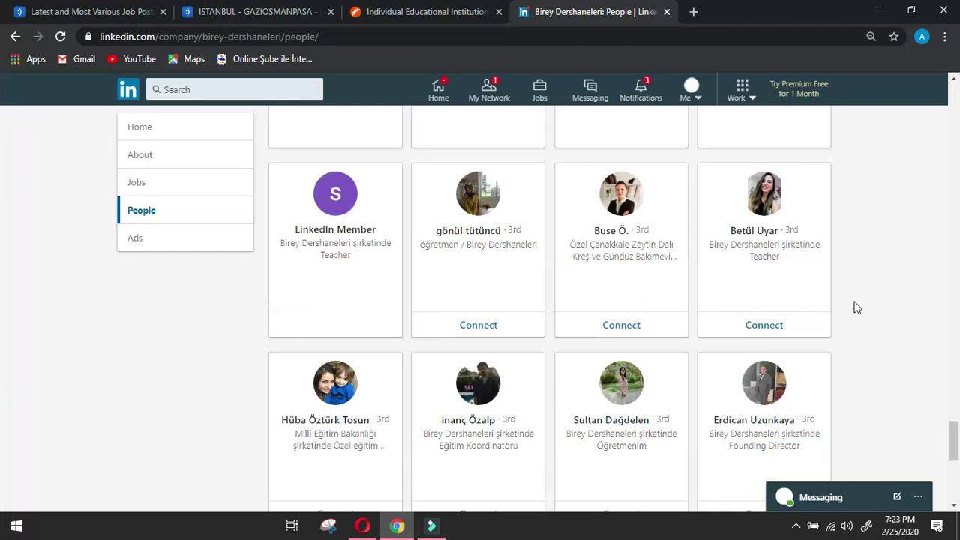
{"action": "scroll", "coordinate": [857, 308], "scroll_direction": "down", "scroll_amount": 2}
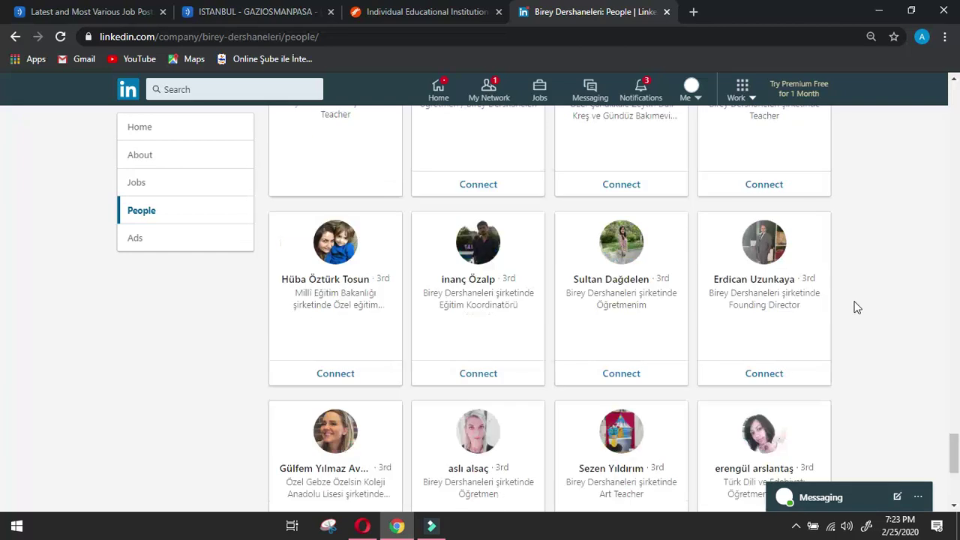
{"action": "scroll", "coordinate": [857, 307], "scroll_direction": "down", "scroll_amount": 2}
{"action": "scroll", "coordinate": [857, 307], "scroll_direction": "down", "scroll_amount": 2}
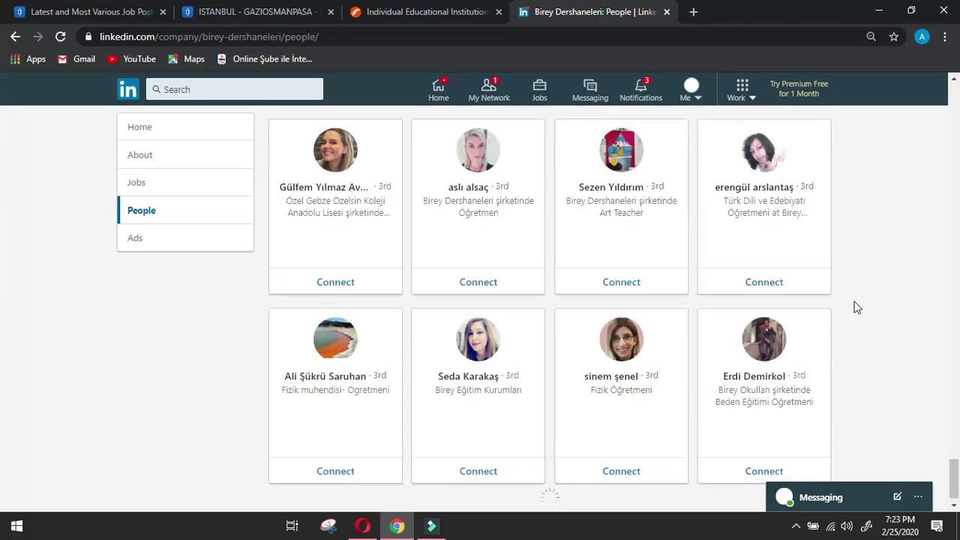
{"action": "scroll", "coordinate": [857, 308], "scroll_direction": "down", "scroll_amount": 2}
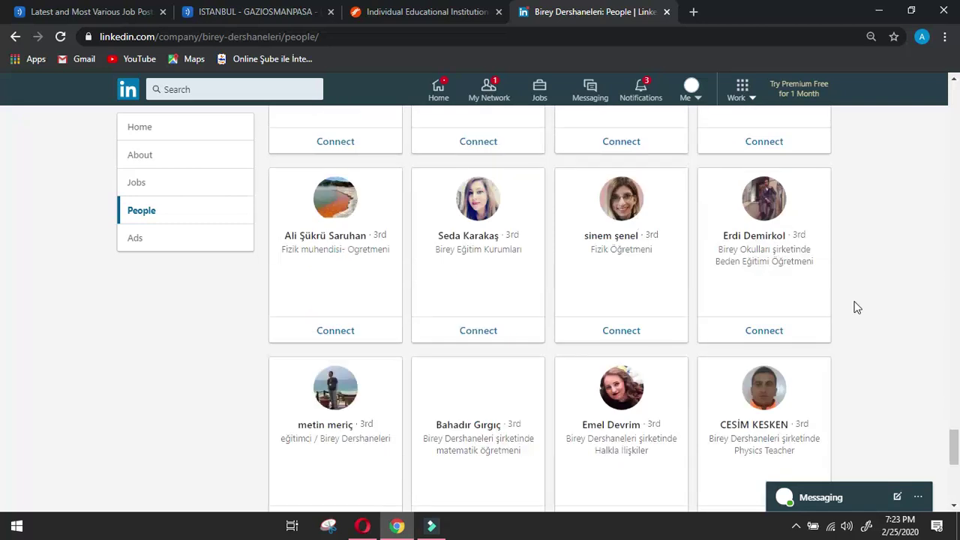
{"action": "scroll", "coordinate": [857, 307], "scroll_direction": "down", "scroll_amount": 2}
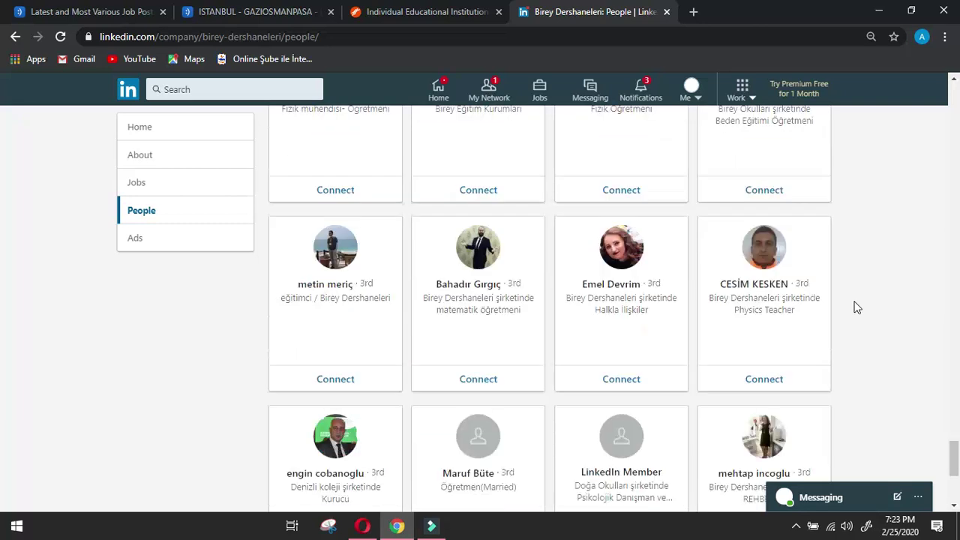
{"action": "scroll", "coordinate": [857, 307], "scroll_direction": "down", "scroll_amount": 2}
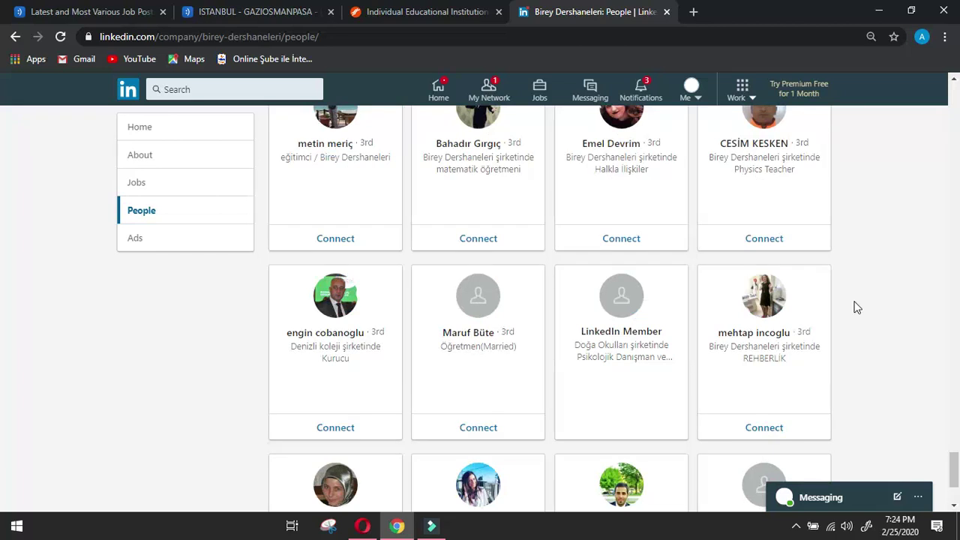
{"action": "scroll", "coordinate": [857, 307], "scroll_direction": "down", "scroll_amount": 2}
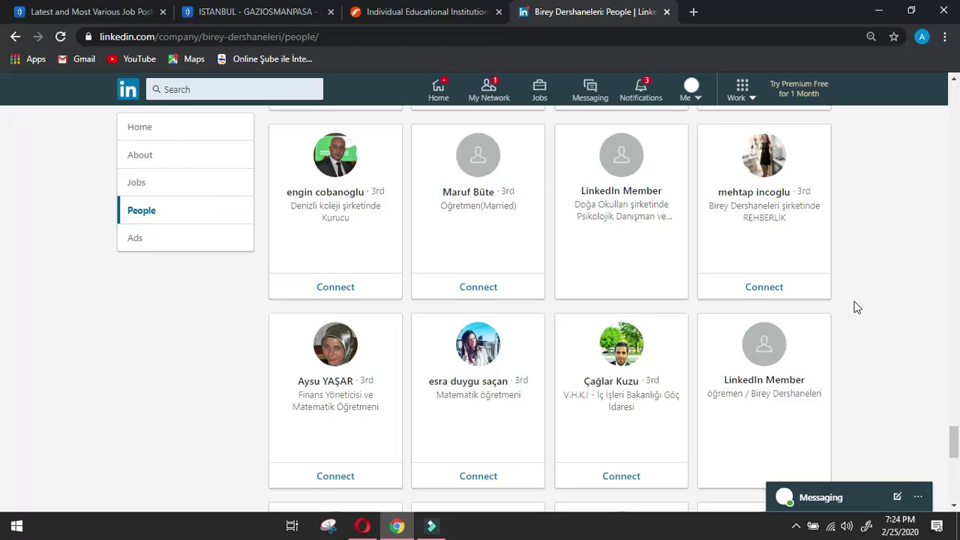
{"action": "scroll", "coordinate": [857, 307], "scroll_direction": "down", "scroll_amount": 4}
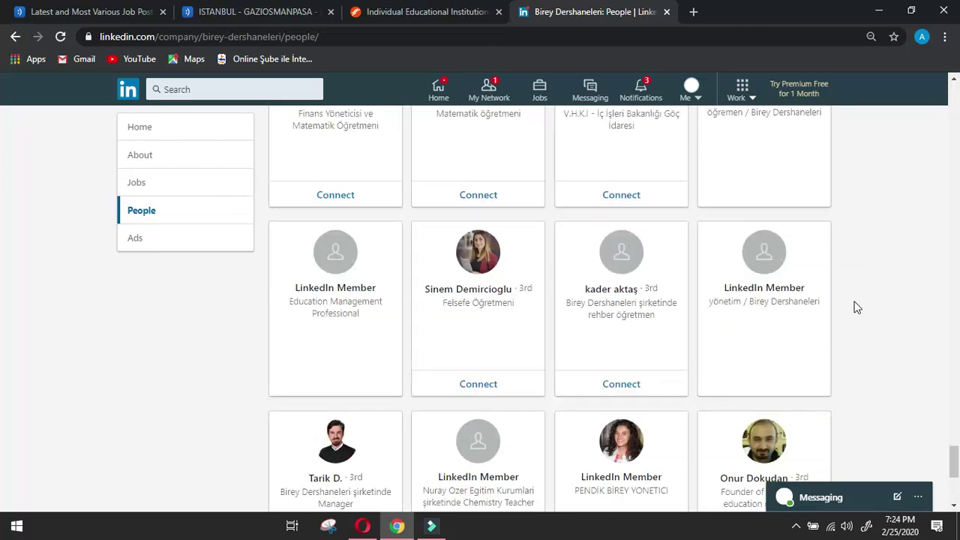
{"action": "scroll", "coordinate": [858, 308], "scroll_direction": "down", "scroll_amount": 2}
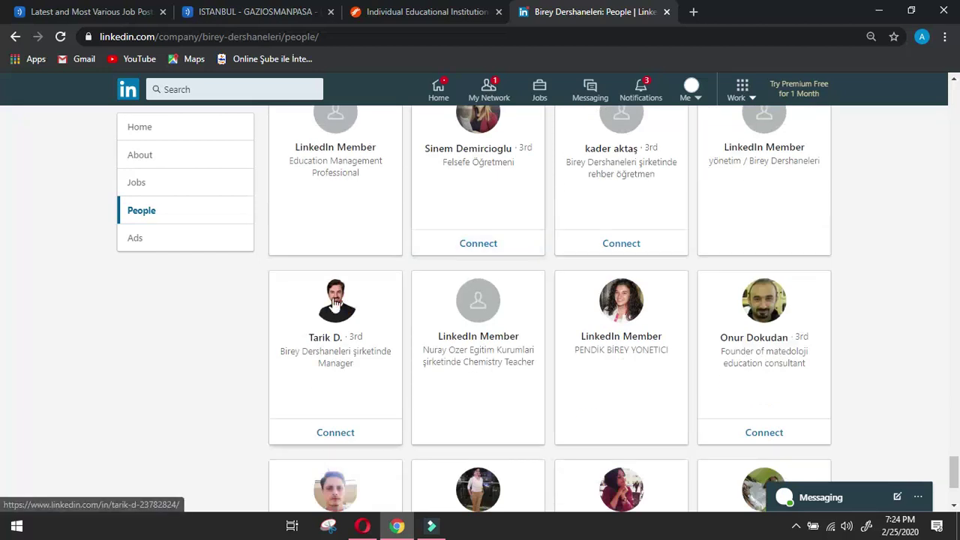
Send the Manager a connection invite without a note, then copy his name from his profile.
{"action": "left_click", "coordinate": [401, 302]}
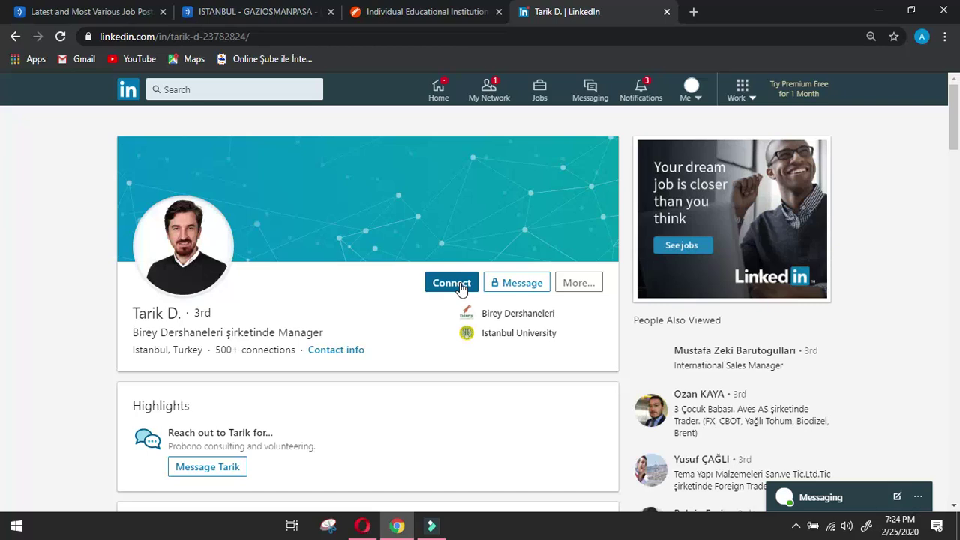
{"action": "left_click", "coordinate": [460, 289]}
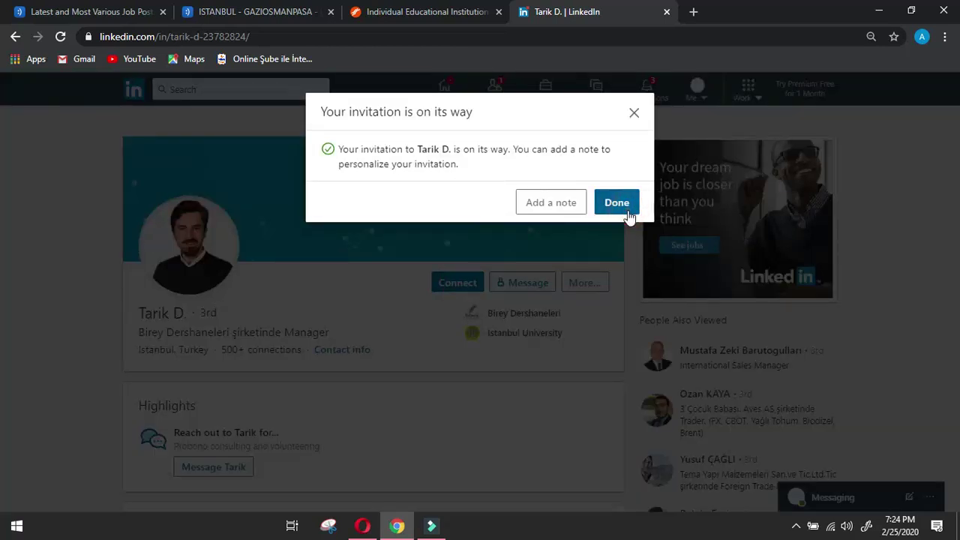
{"action": "left_click", "coordinate": [625, 210]}
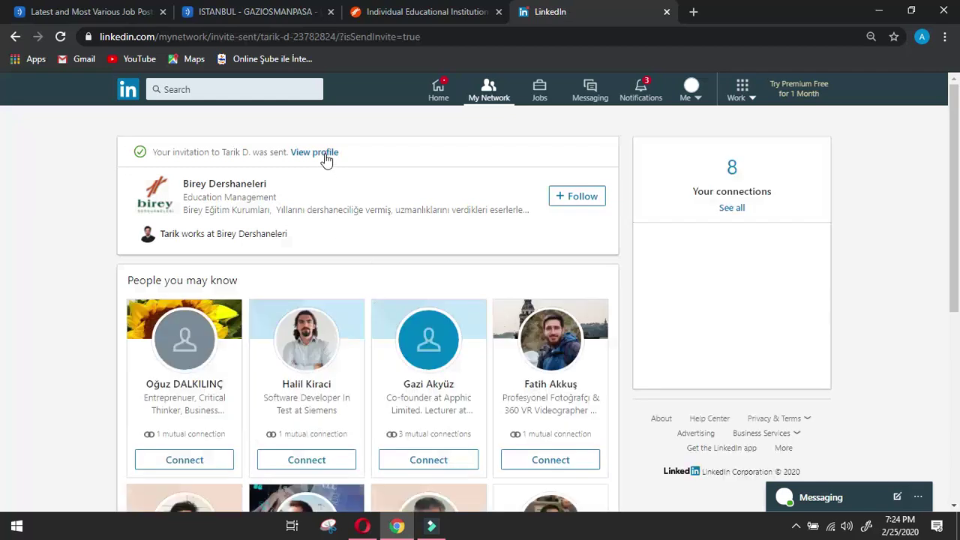
{"action": "left_click", "coordinate": [325, 156]}
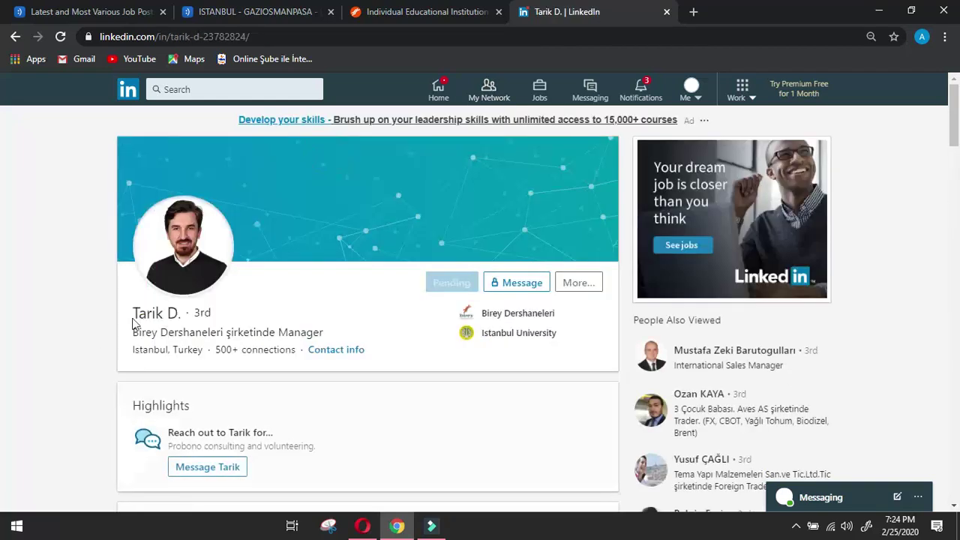
{"action": "left_click_drag", "start_coordinate": [133, 313], "coordinate": [176, 321]}
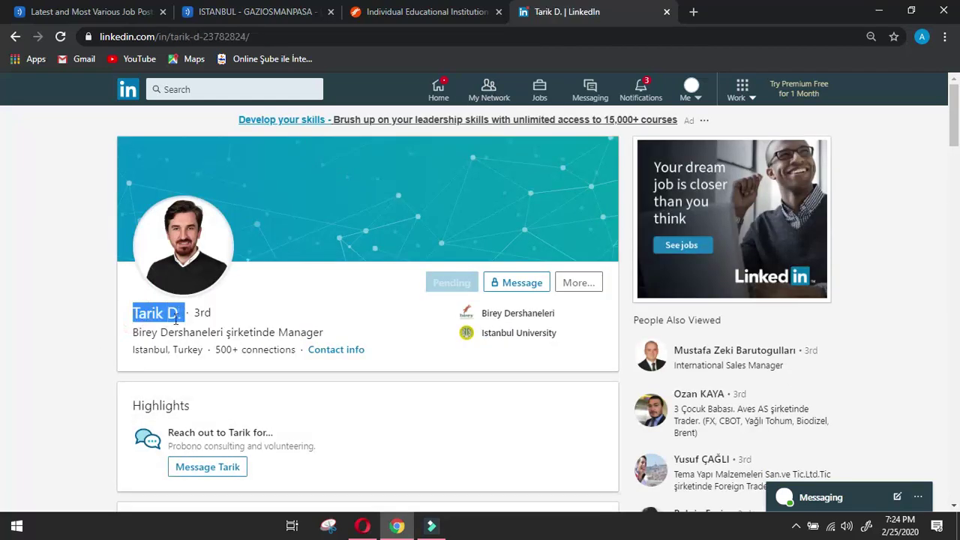
{"action": "left_click", "coordinate": [362, 525]}
Fill Name of manager with the manager's name and Designation of manager with 'Manager'.
{"action": "scroll", "coordinate": [368, 399], "scroll_direction": "up", "scroll_amount": 4}
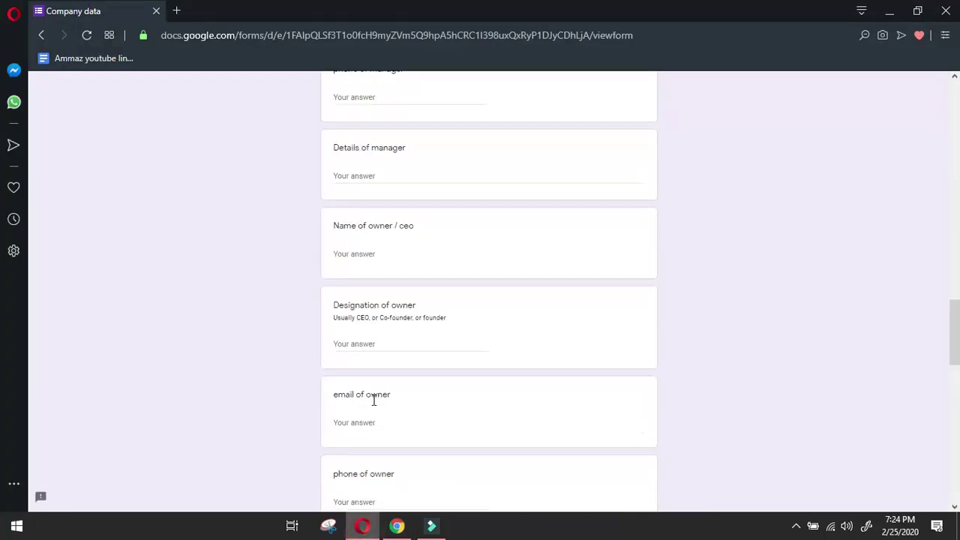
{"action": "scroll", "coordinate": [373, 399], "scroll_direction": "up", "scroll_amount": 9}
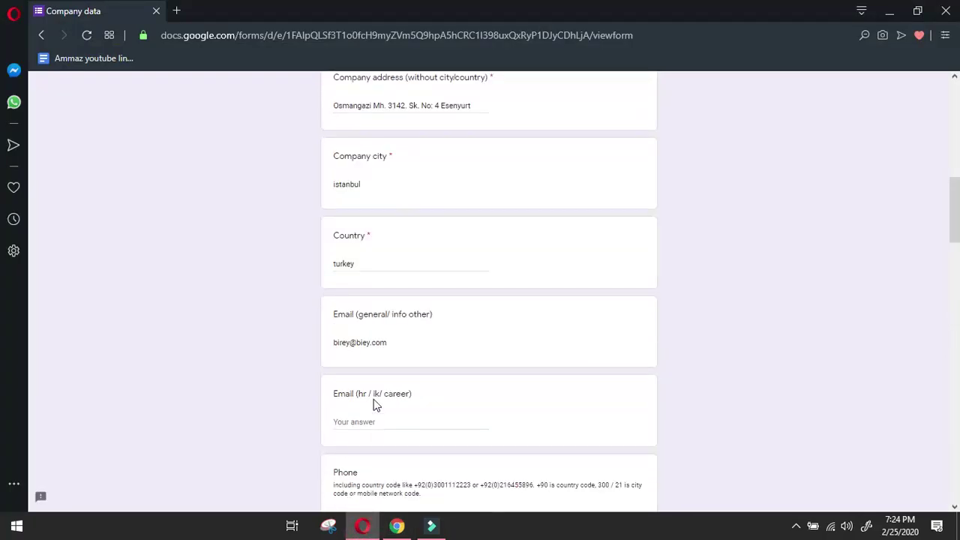
{"action": "scroll", "coordinate": [407, 415], "scroll_direction": "down", "scroll_amount": 2}
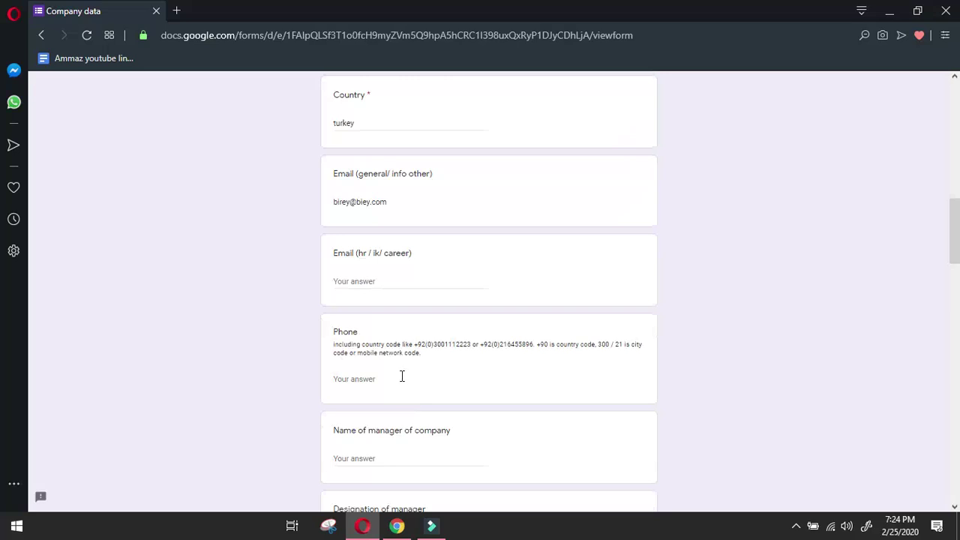
{"action": "left_click", "coordinate": [400, 461]}
{"action": "type", "text": "Tarik D."}
{"action": "scroll", "coordinate": [399, 458], "scroll_direction": "down", "scroll_amount": 2}
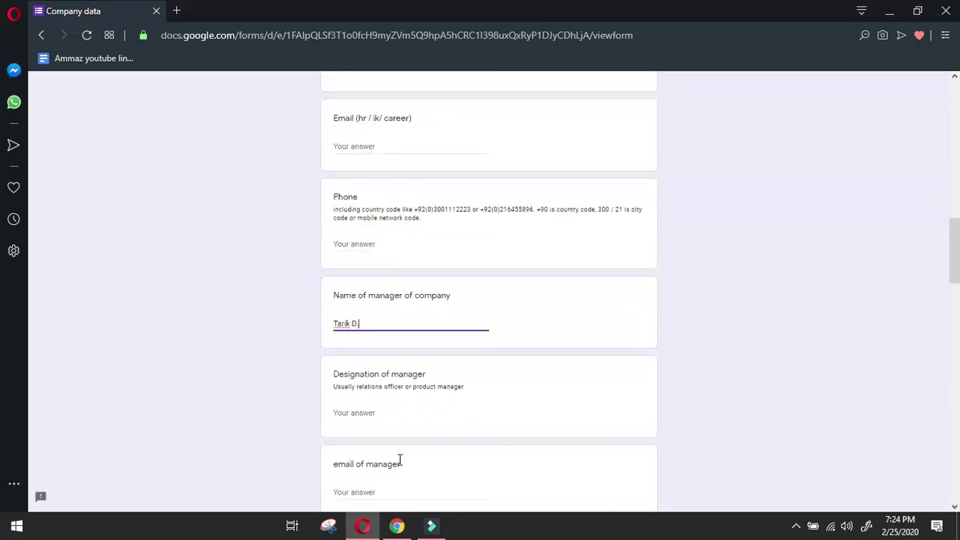
{"action": "left_click", "coordinate": [370, 407]}
{"action": "type", "text": "Manager"}
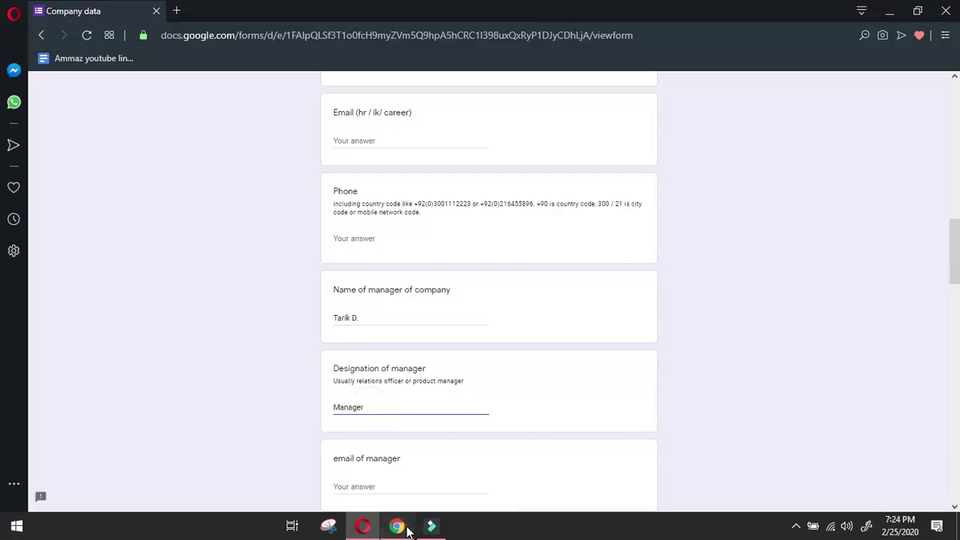
Bring up birey.com's CONTACT page in the browser.
{"action": "left_click", "coordinate": [396, 526]}
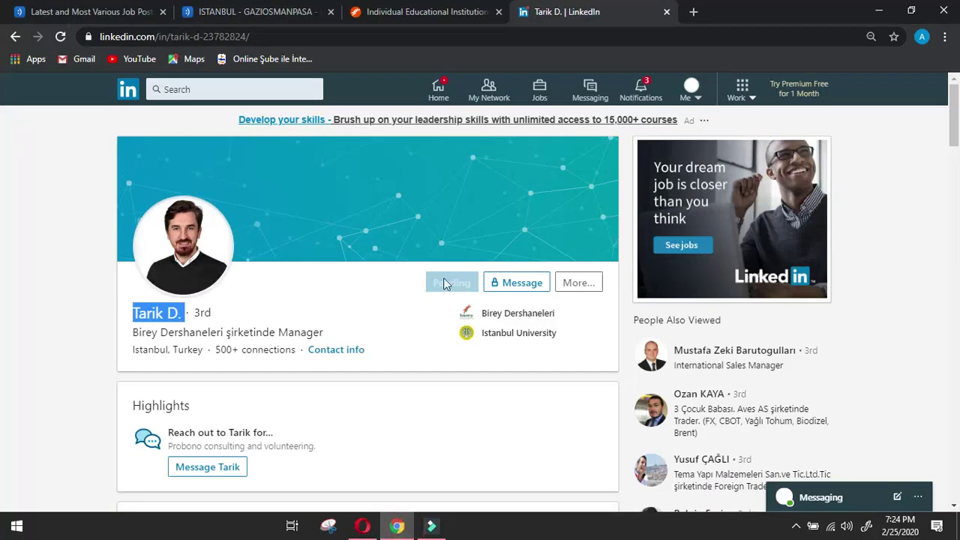
{"action": "left_click", "coordinate": [402, 11]}
{"action": "left_click", "coordinate": [847, 172]}
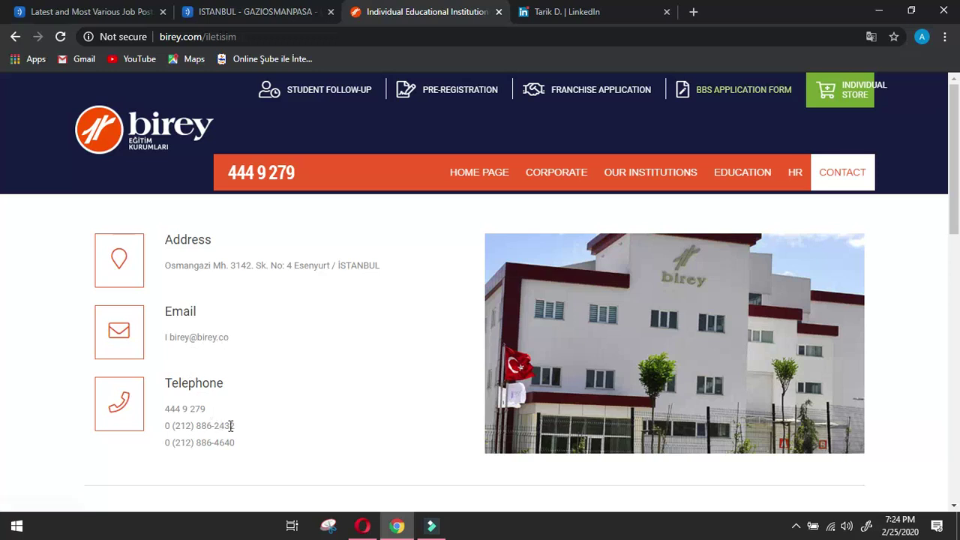
Paste a telephone number selected on the birey.com contact page into the form's Phone answer.
{"action": "left_click_drag", "start_coordinate": [236, 426], "coordinate": [161, 422]}
{"action": "key", "text": "ctrl+c"}
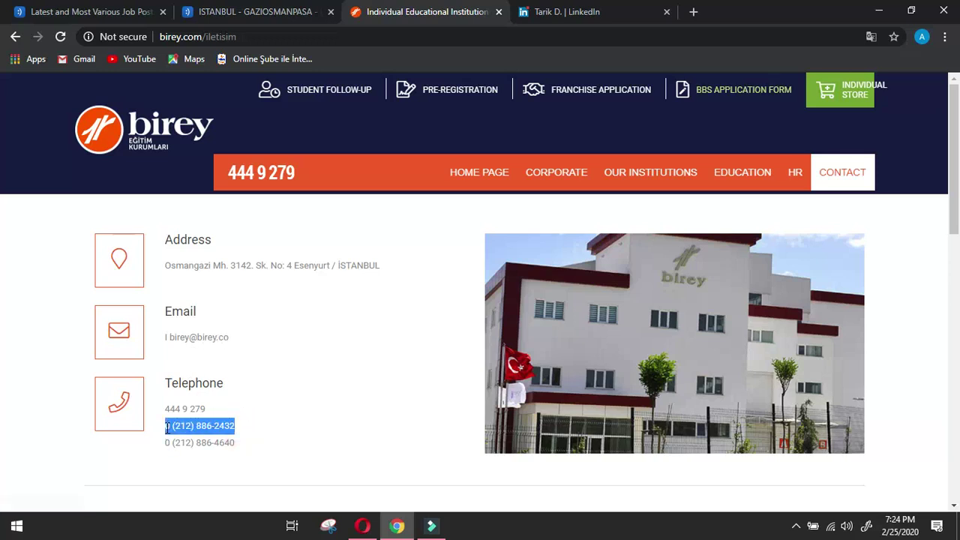
{"action": "left_click", "coordinate": [362, 526]}
{"action": "scroll", "coordinate": [386, 400], "scroll_direction": "down", "scroll_amount": 1}
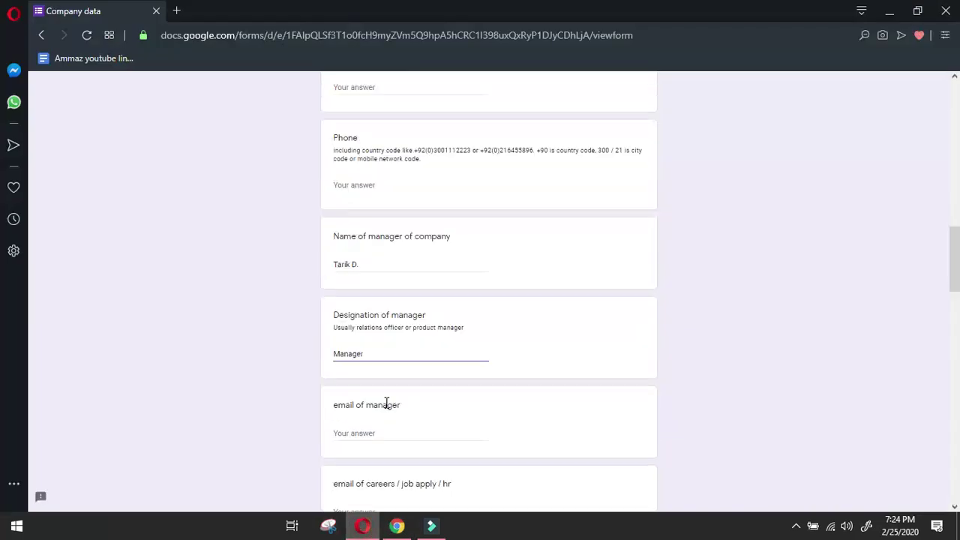
{"action": "scroll", "coordinate": [386, 345], "scroll_direction": "up", "scroll_amount": 3}
{"action": "left_click", "coordinate": [376, 378]}
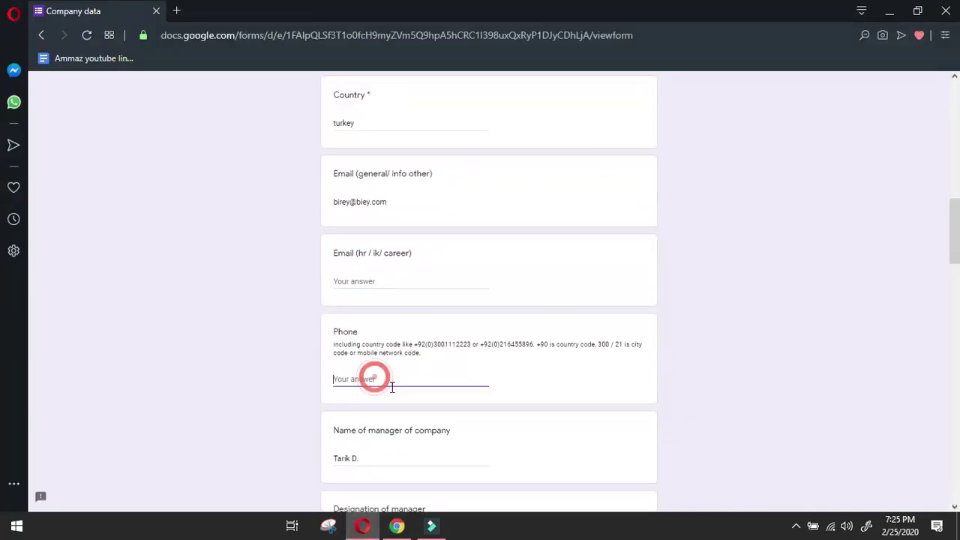
{"action": "key", "text": "ctrl+v"}
{"action": "left_click", "coordinate": [398, 526]}
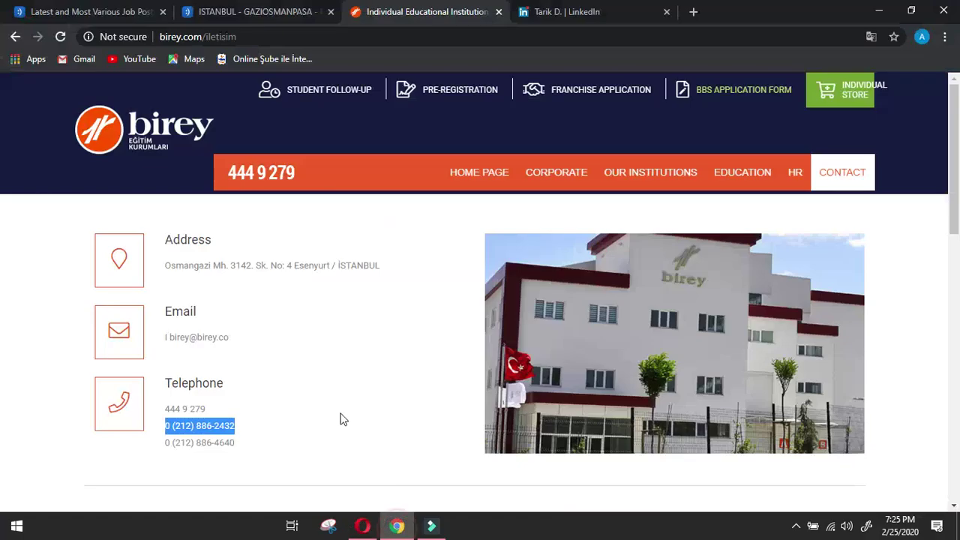
{"action": "left_click_drag", "start_coordinate": [248, 450], "coordinate": [162, 448]}
{"action": "key", "text": "ctrl+c"}
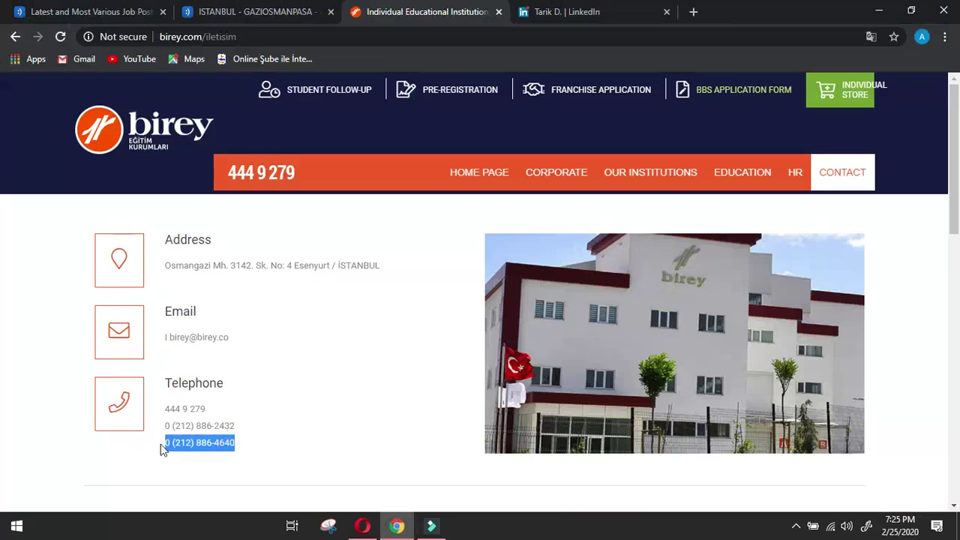
{"action": "left_click", "coordinate": [362, 526]}
{"action": "scroll", "coordinate": [936, 267], "scroll_direction": "down", "scroll_amount": 5}
{"action": "scroll", "coordinate": [517, 442], "scroll_direction": "down", "scroll_amount": 8}
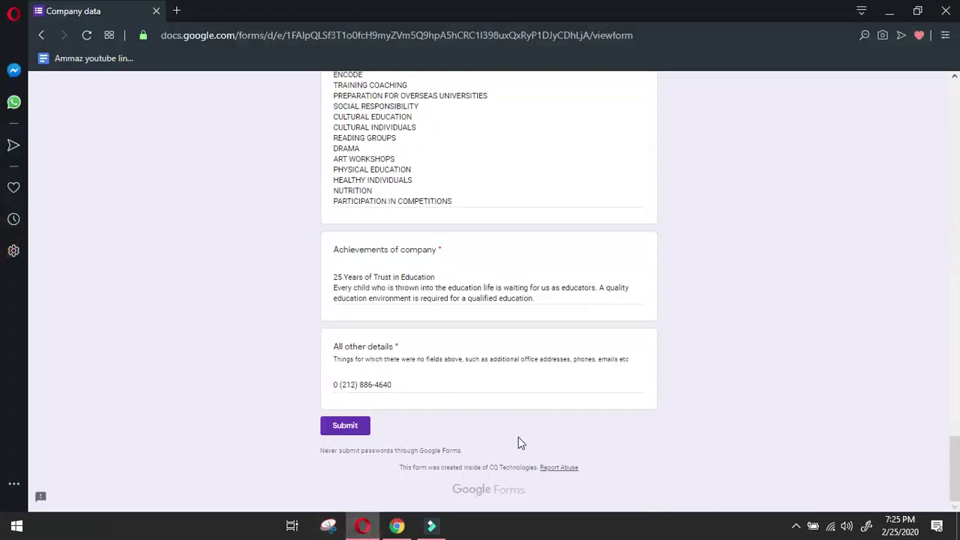
{"action": "triple_click", "coordinate": [481, 387]}
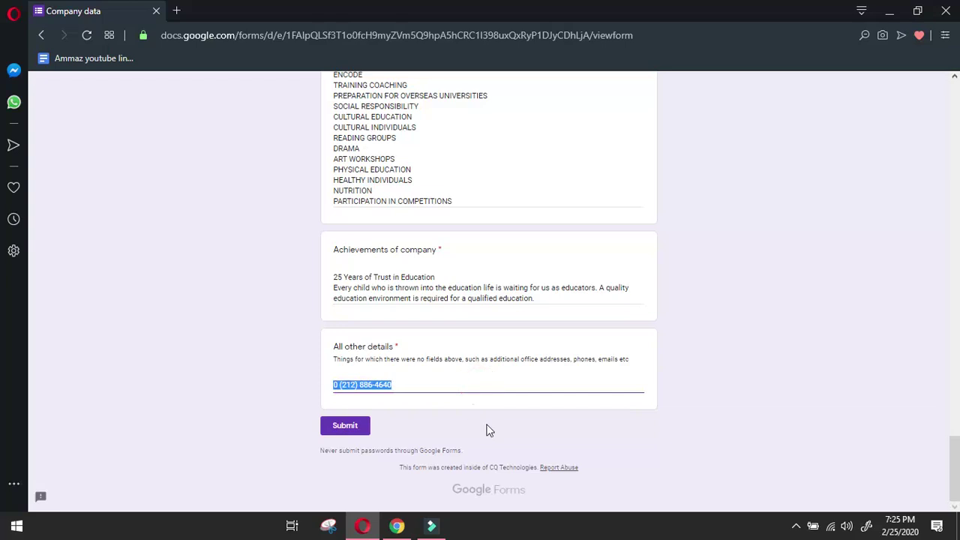
{"action": "key", "text": "ctrl+v"}
{"action": "left_click", "coordinate": [391, 530]}
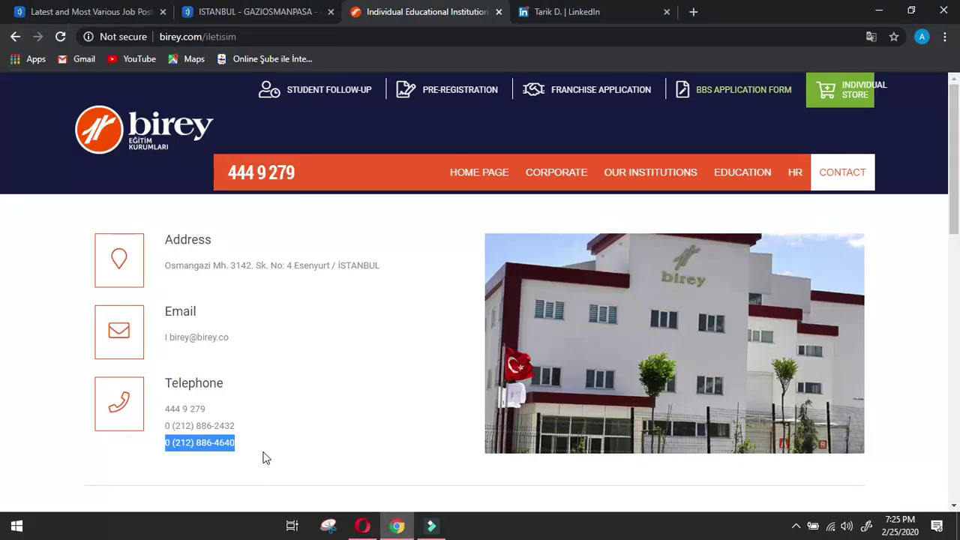
{"action": "left_click", "coordinate": [239, 431]}
{"action": "left_click_drag", "start_coordinate": [239, 430], "coordinate": [165, 432]}
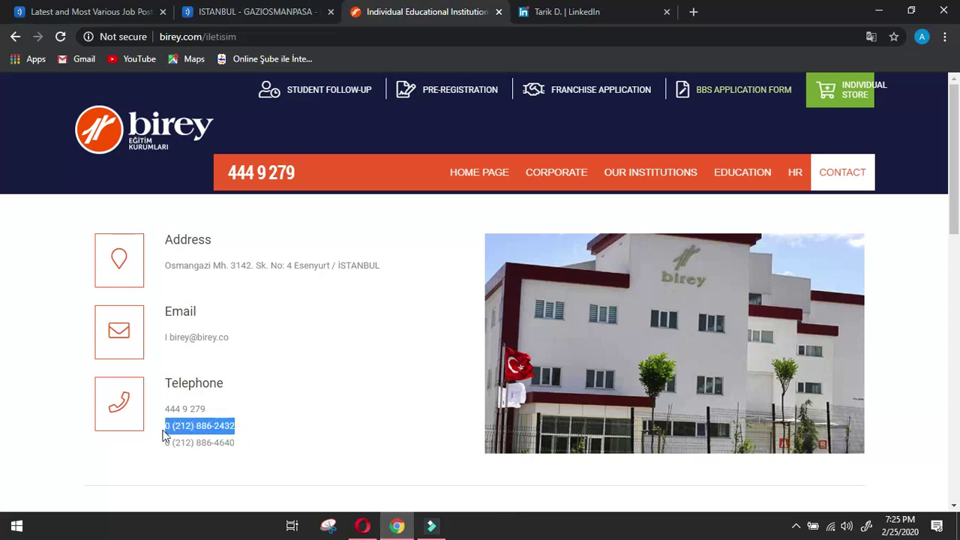
{"action": "left_click", "coordinate": [362, 526]}
{"action": "scroll", "coordinate": [401, 371], "scroll_direction": "up", "scroll_amount": 20}
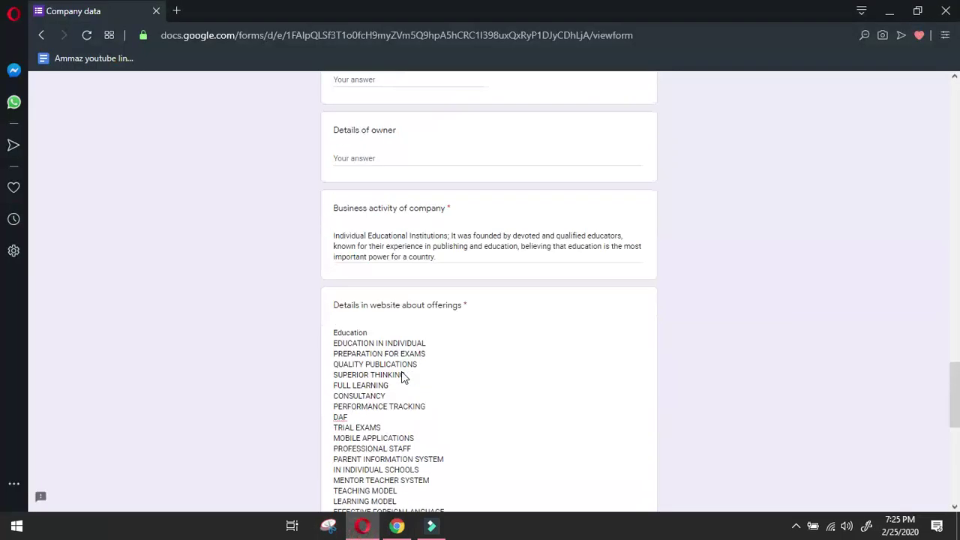
{"action": "scroll", "coordinate": [402, 370], "scroll_direction": "down", "scroll_amount": 4}
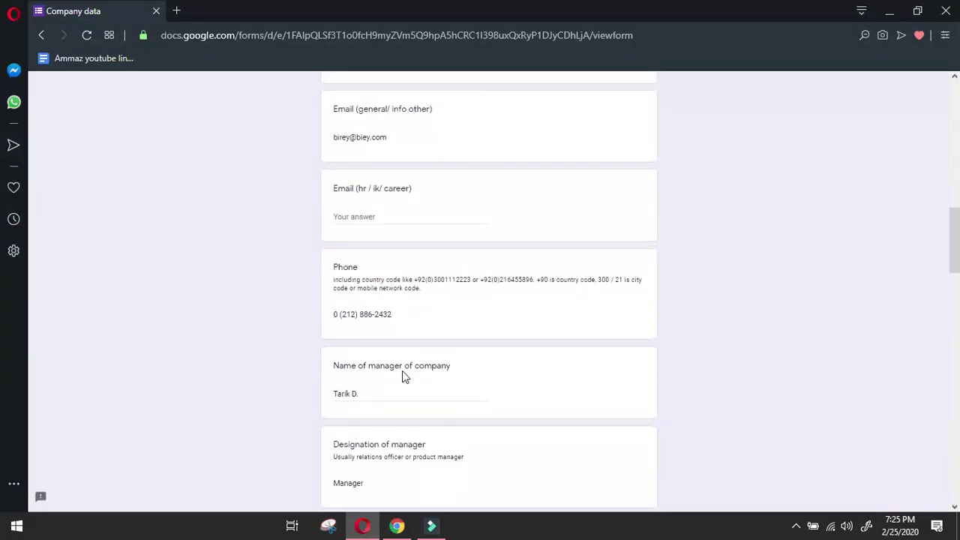
{"action": "left_click", "coordinate": [402, 318]}
{"action": "left_click_drag", "start_coordinate": [329, 317], "coordinate": [283, 322]}
{"action": "left_click", "coordinate": [396, 526]}
Scroll the Company data form down to the manager's phone question.
{"action": "left_click", "coordinate": [422, 377]}
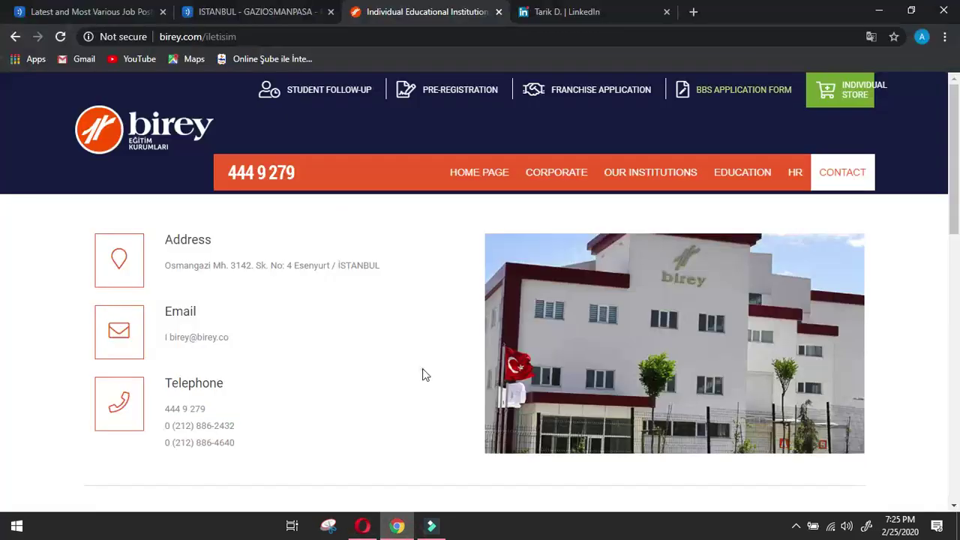
{"action": "scroll", "coordinate": [423, 371], "scroll_direction": "down", "scroll_amount": 5}
{"action": "scroll", "coordinate": [424, 369], "scroll_direction": "down", "scroll_amount": 5}
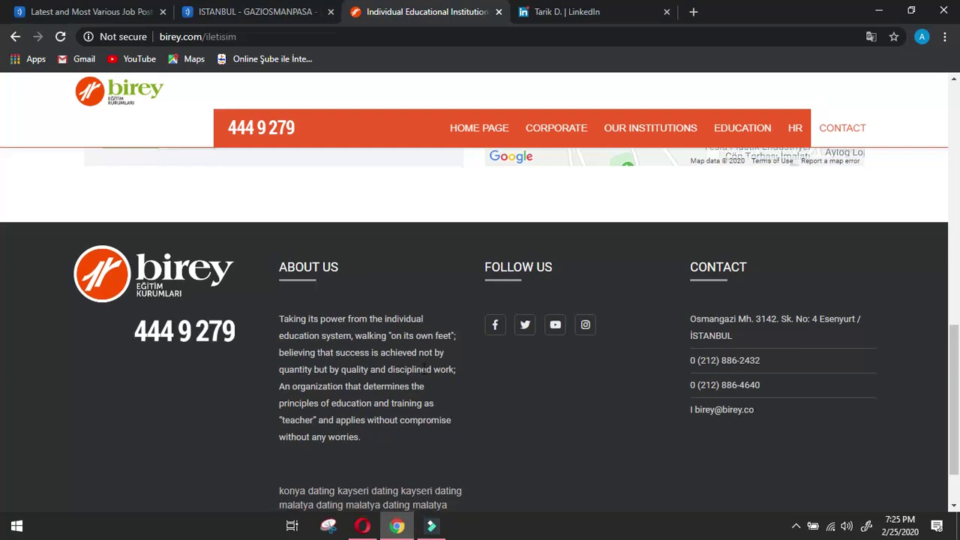
{"action": "scroll", "coordinate": [554, 417], "scroll_direction": "down", "scroll_amount": 1}
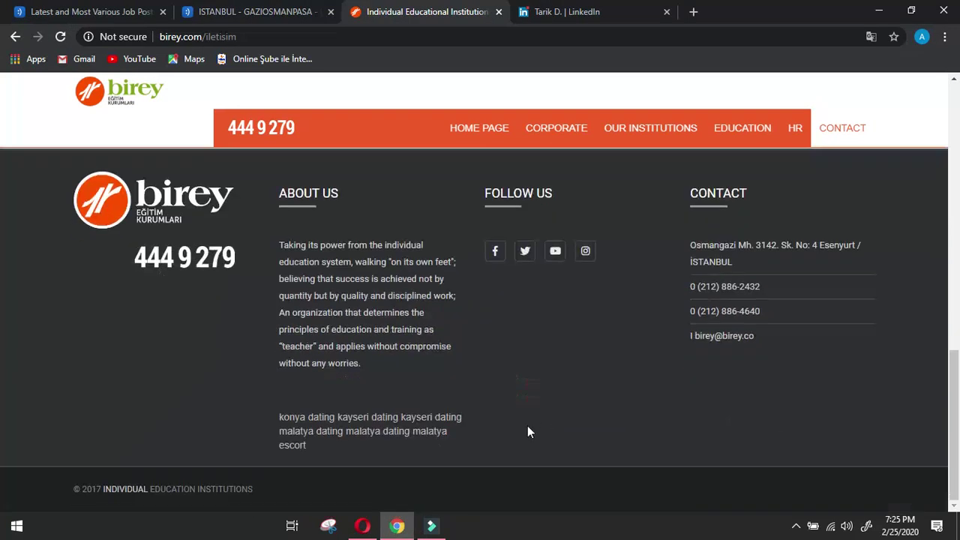
{"action": "left_click", "coordinate": [362, 526]}
{"action": "scroll", "coordinate": [483, 371], "scroll_direction": "down", "scroll_amount": 4}
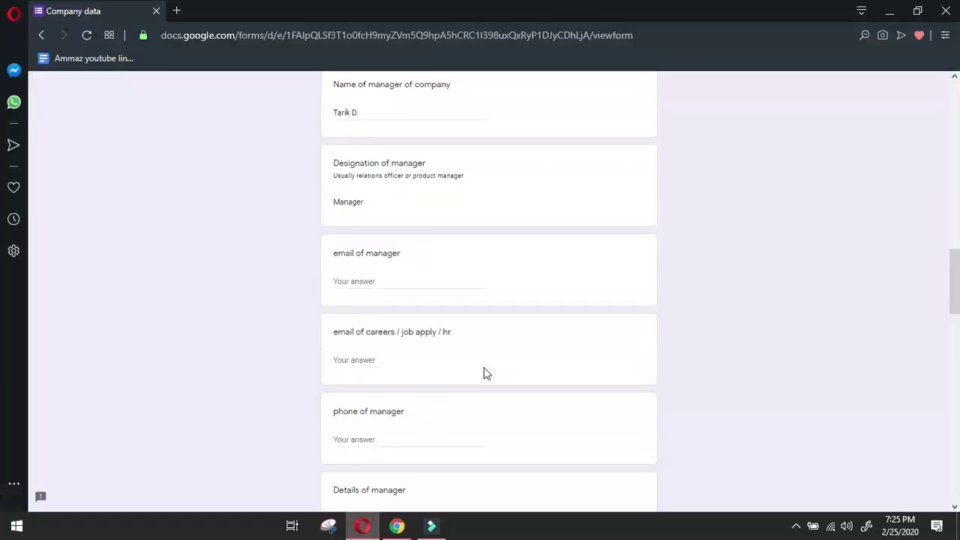
{"action": "left_click", "coordinate": [406, 443]}
{"action": "scroll", "coordinate": [405, 443], "scroll_direction": "down", "scroll_amount": 2}
Copy the Experience heading from the manager's LinkedIn profile into Details of manager.
{"action": "left_click", "coordinate": [396, 525]}
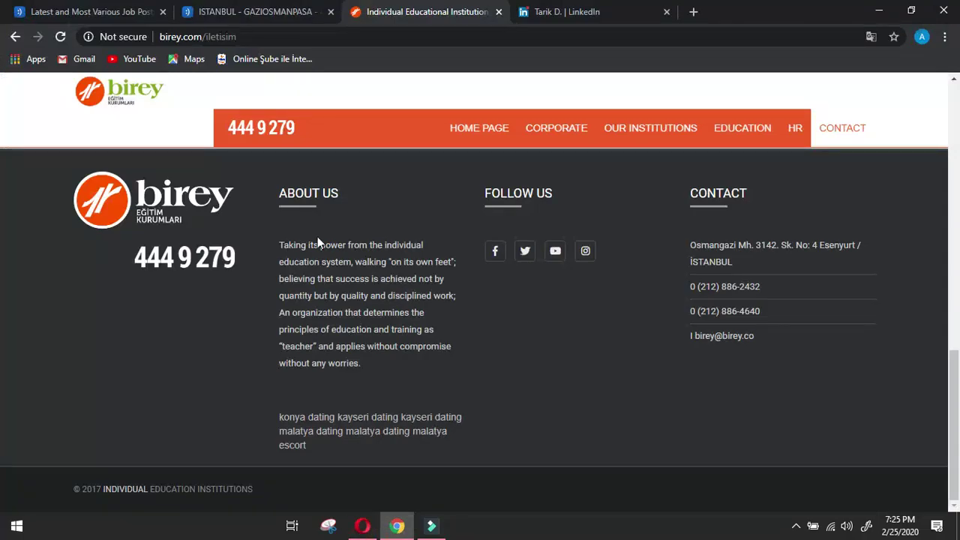
{"action": "left_click", "coordinate": [567, 12]}
{"action": "scroll", "coordinate": [171, 294], "scroll_direction": "down", "scroll_amount": 4}
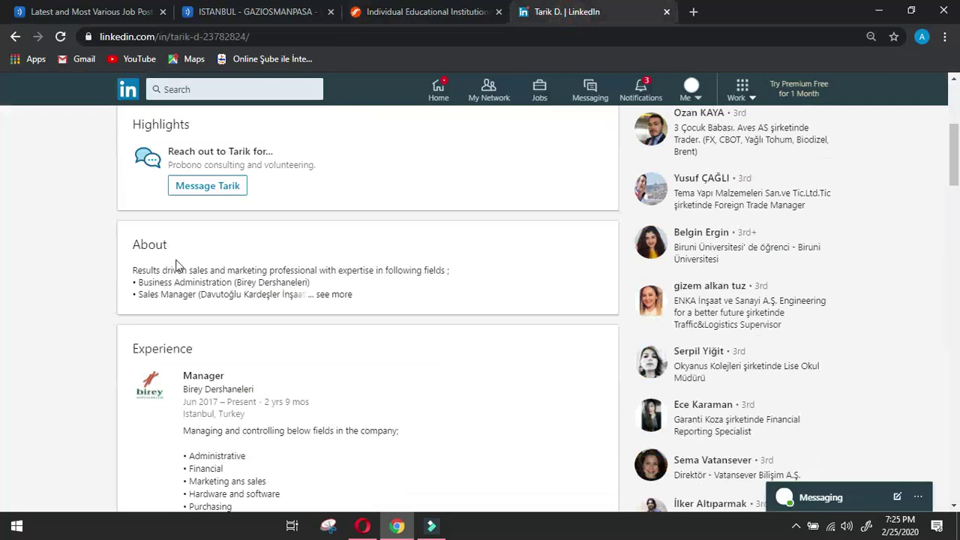
{"action": "left_click_drag", "start_coordinate": [132, 349], "coordinate": [201, 354]}
{"action": "key", "text": "ctrl+c"}
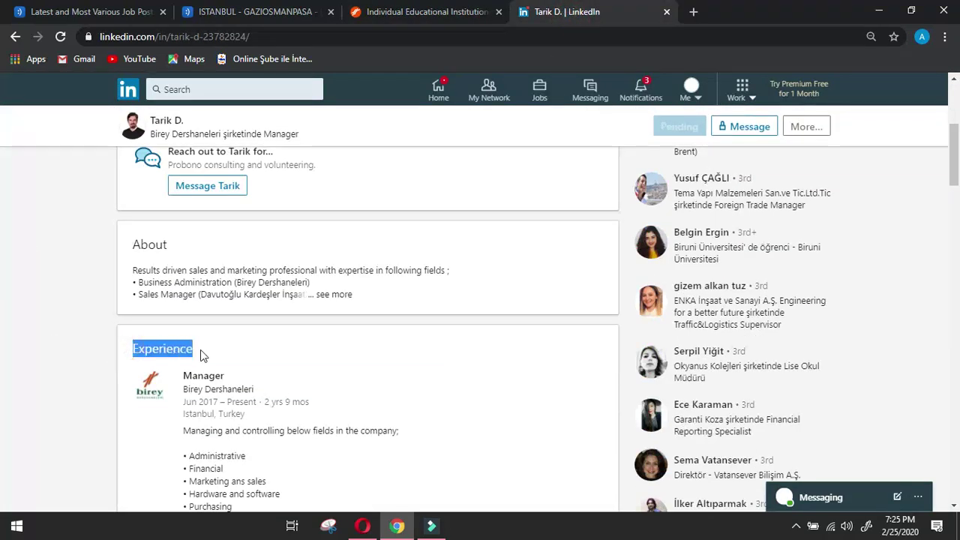
{"action": "left_click", "coordinate": [362, 526]}
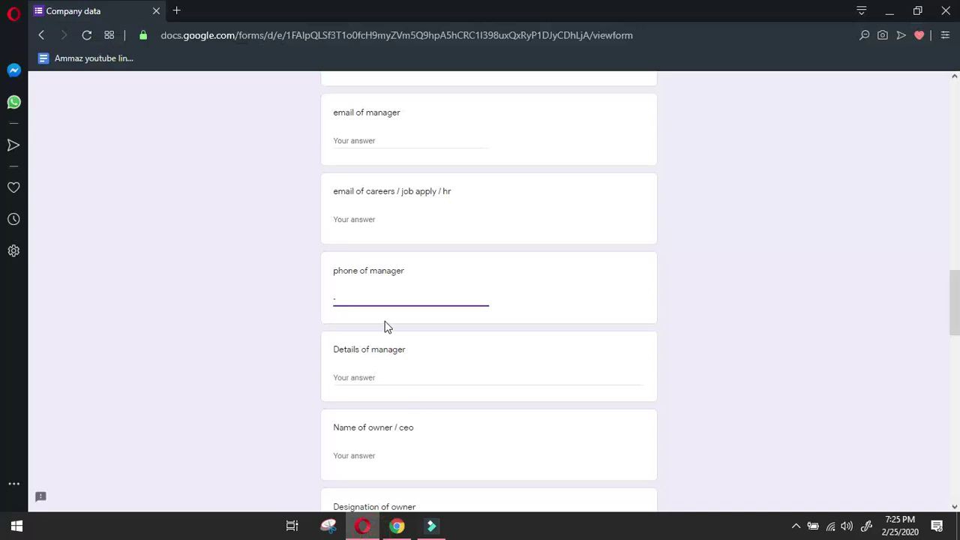
{"action": "left_click", "coordinate": [378, 381]}
{"action": "key", "text": "ctrl+v"}
{"action": "key", "text": "Return"}
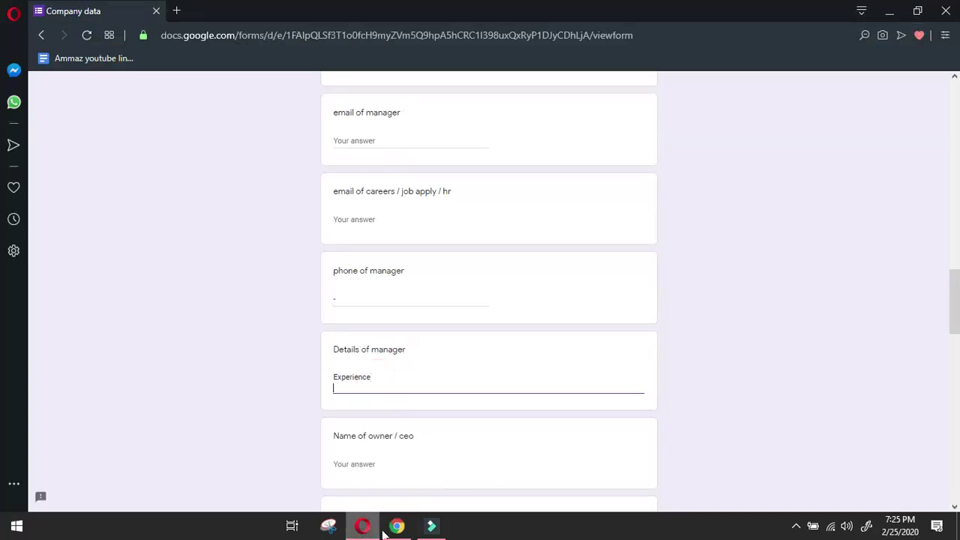
Add the Manager - Birey Dershaneleri entry, joining title and company with a dash.
{"action": "left_click", "coordinate": [397, 526]}
{"action": "left_click_drag", "start_coordinate": [182, 372], "coordinate": [283, 388]}
{"action": "left_click", "coordinate": [362, 526]}
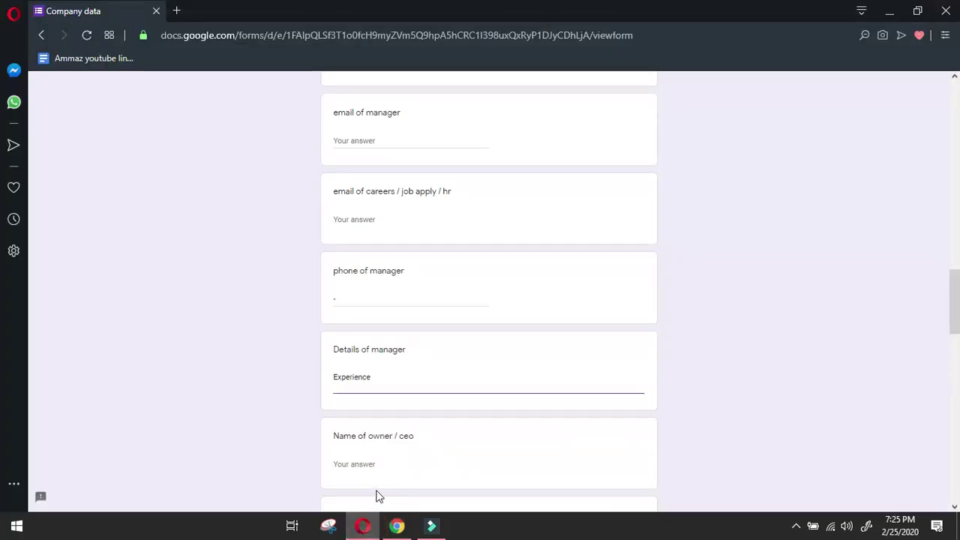
{"action": "type", "text": "Manager Company NameBirey Dershaneleri"}
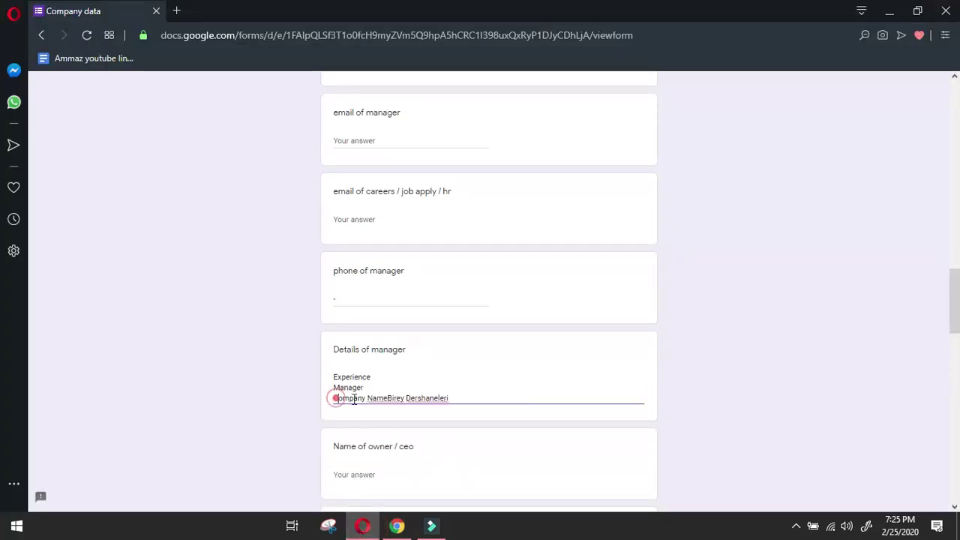
{"action": "left_click", "coordinate": [334, 398]}
{"action": "key", "text": "BackSpace"}
{"action": "type", "text": "-Company NameBirey Dershaneleri"}
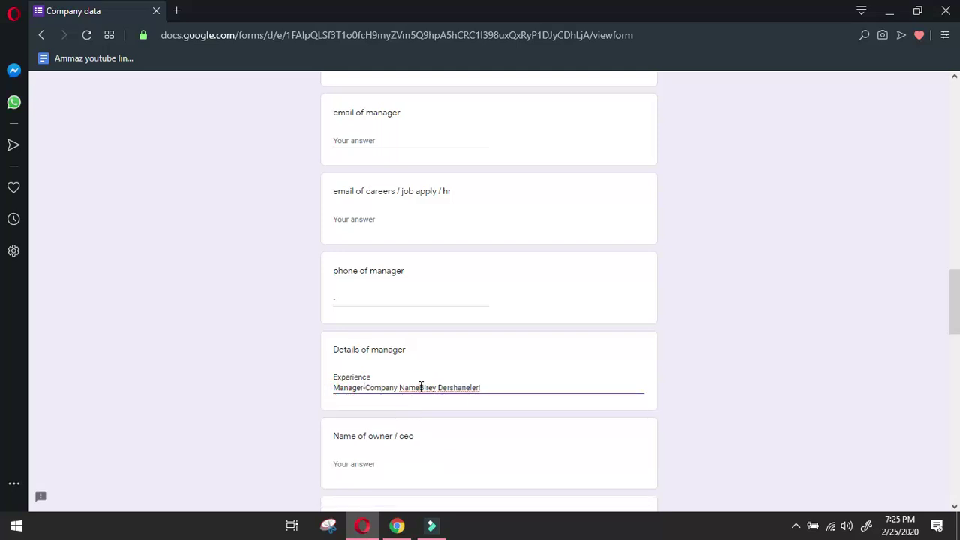
{"action": "left_click", "coordinate": [421, 386]}
{"action": "left_click", "coordinate": [517, 388]}
{"action": "key", "text": "Return"}
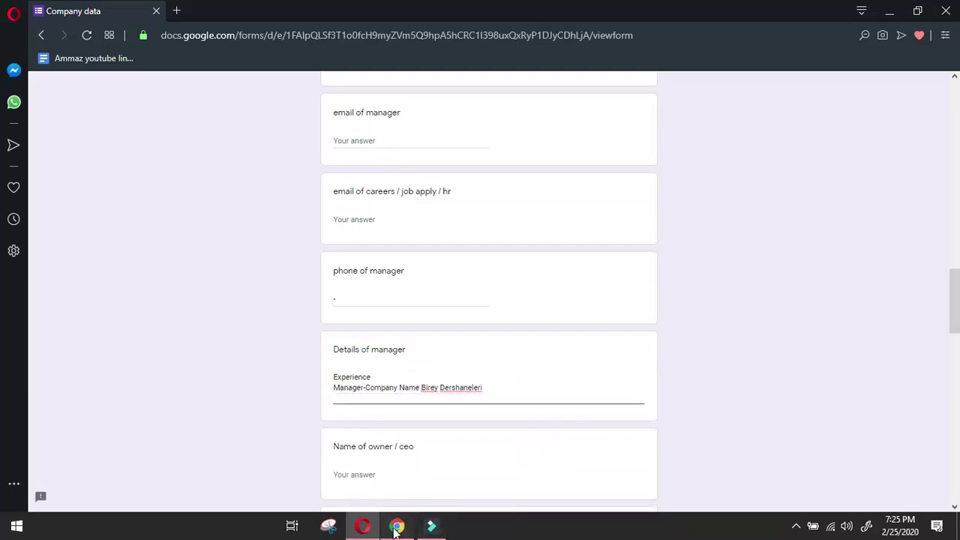
Add the Sales and Marketing Manager entry, joining title and company with a dash.
{"action": "left_click", "coordinate": [396, 529]}
{"action": "scroll", "coordinate": [15, 381], "scroll_direction": "down", "scroll_amount": 5}
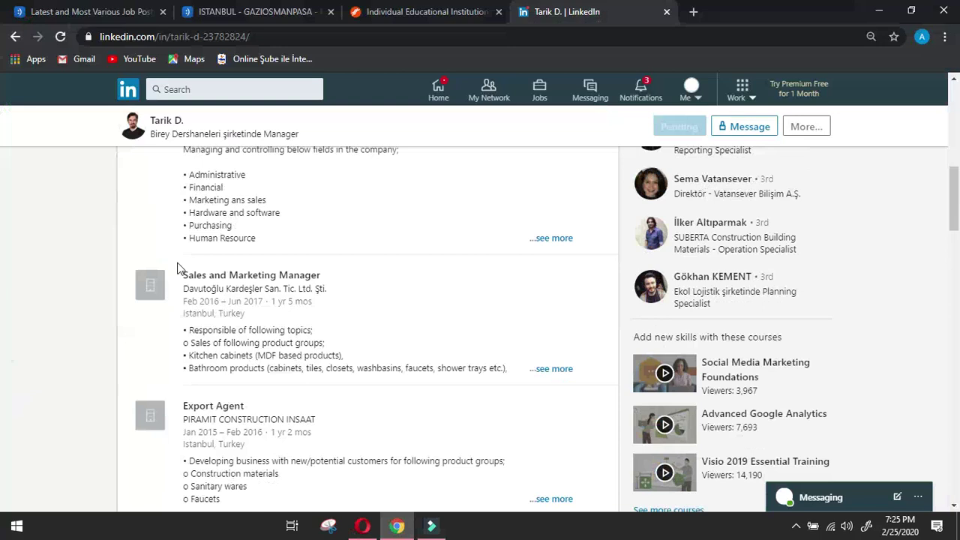
{"action": "left_click_drag", "start_coordinate": [178, 268], "coordinate": [354, 293]}
{"action": "left_click", "coordinate": [364, 527]}
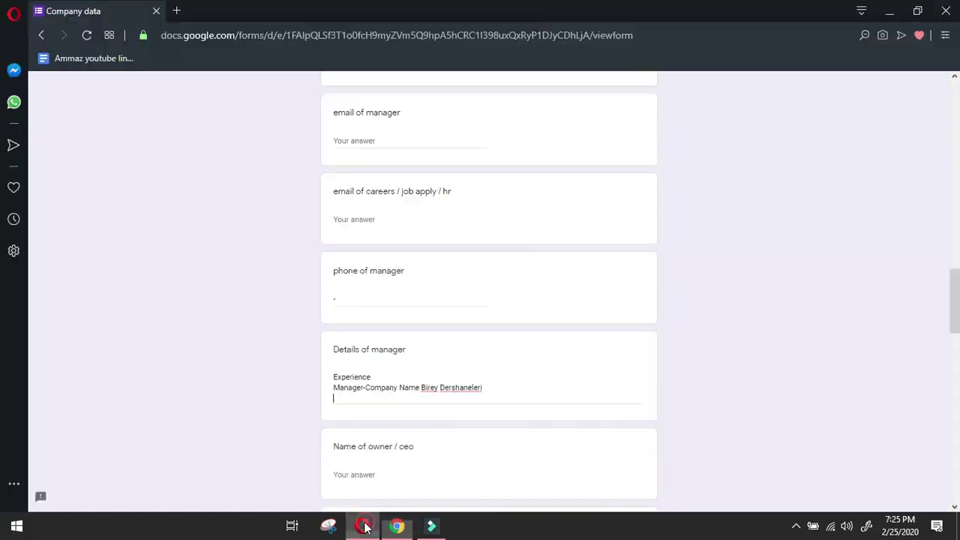
{"action": "type", "text": "Sales and Marketing Manager Company NameDavutoğlu Kardeşler San. Tic. Ltd. Şti"}
{"action": "left_click", "coordinate": [335, 408]}
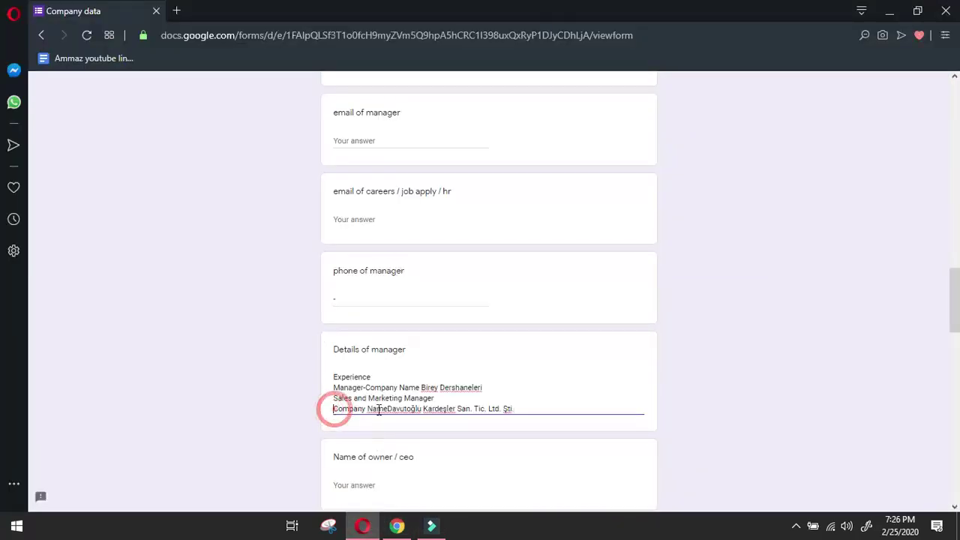
{"action": "key", "text": "BackSpace"}
{"action": "type", "text": "-"}
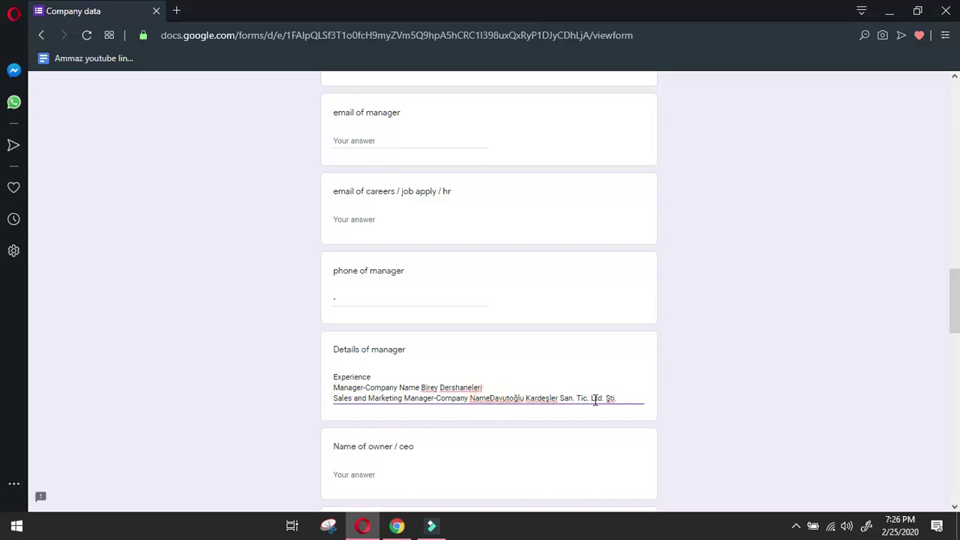
{"action": "left_click", "coordinate": [629, 398]}
{"action": "key", "text": "Return"}
Add the Export Agent PIRAMIT CONSTRUCTION INSAAT entry on its own line.
{"action": "left_click", "coordinate": [397, 526]}
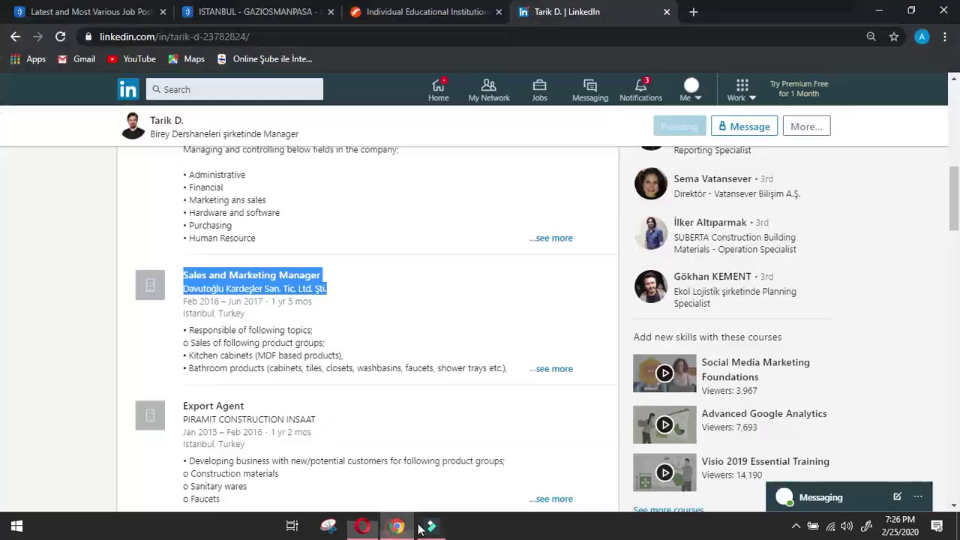
{"action": "left_click", "coordinate": [20, 378]}
{"action": "left_click_drag", "start_coordinate": [183, 393], "coordinate": [326, 414]}
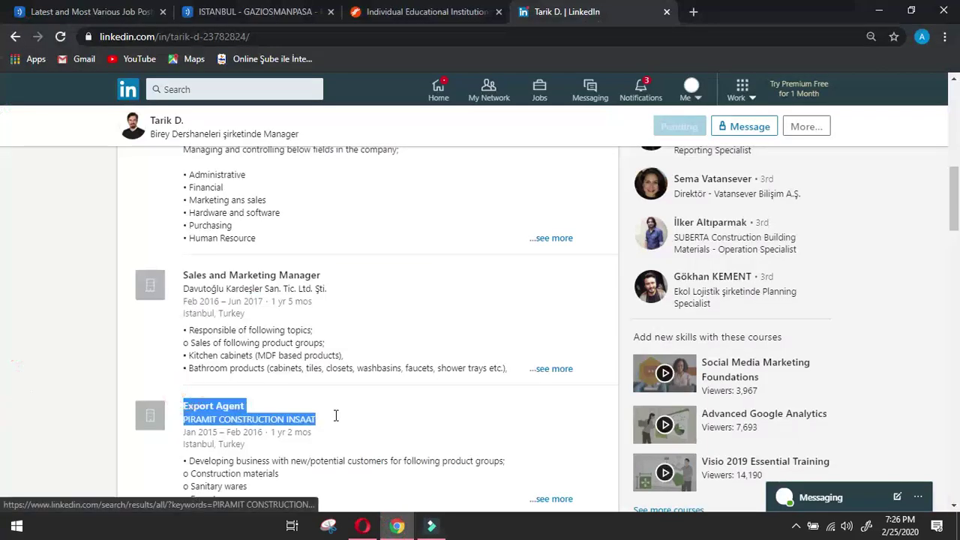
{"action": "left_click", "coordinate": [362, 525]}
{"action": "type", "text": "Export Agent Company NamePIRAMIT CONSTRUCTION INSAAT"}
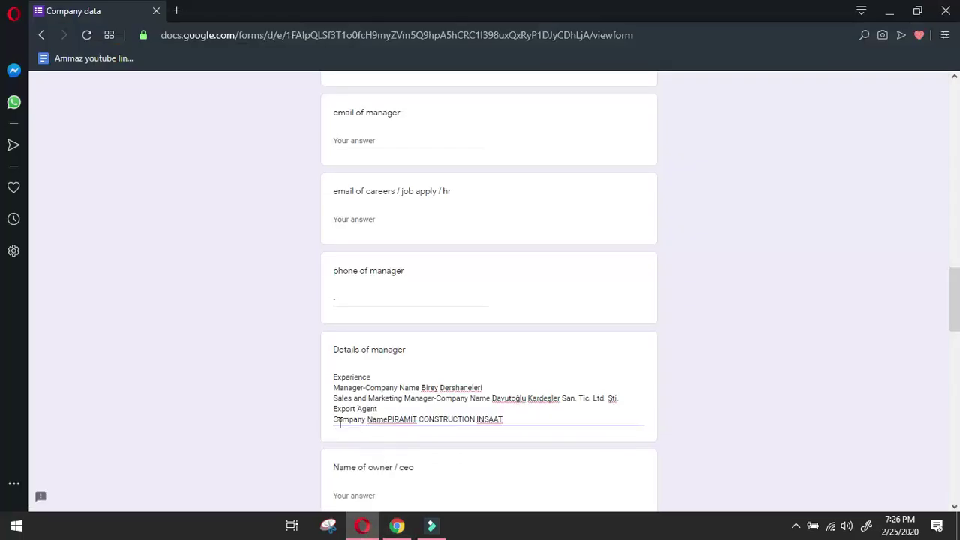
{"action": "key", "text": "BackSpace"}
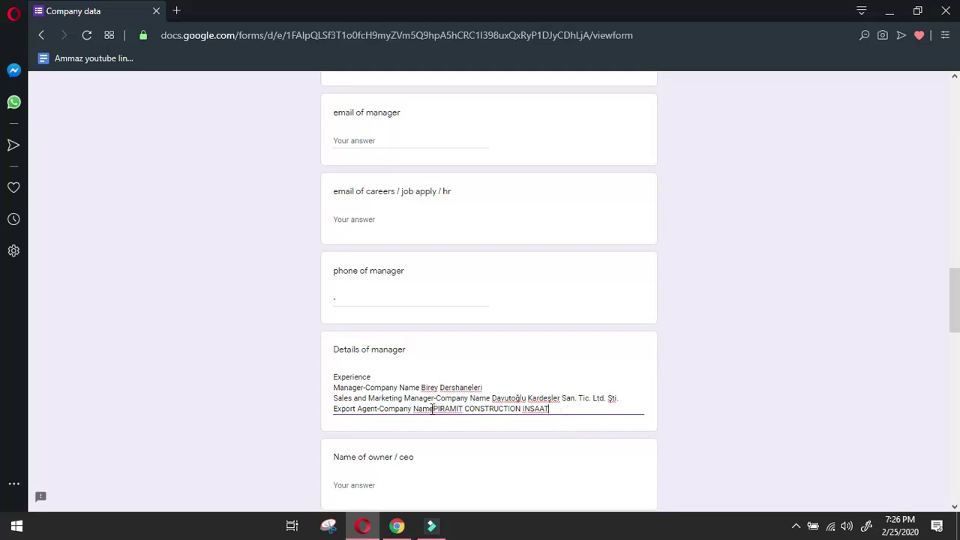
{"action": "left_click", "coordinate": [432, 409]}
{"action": "left_click", "coordinate": [435, 409]}
{"action": "left_click", "coordinate": [561, 408]}
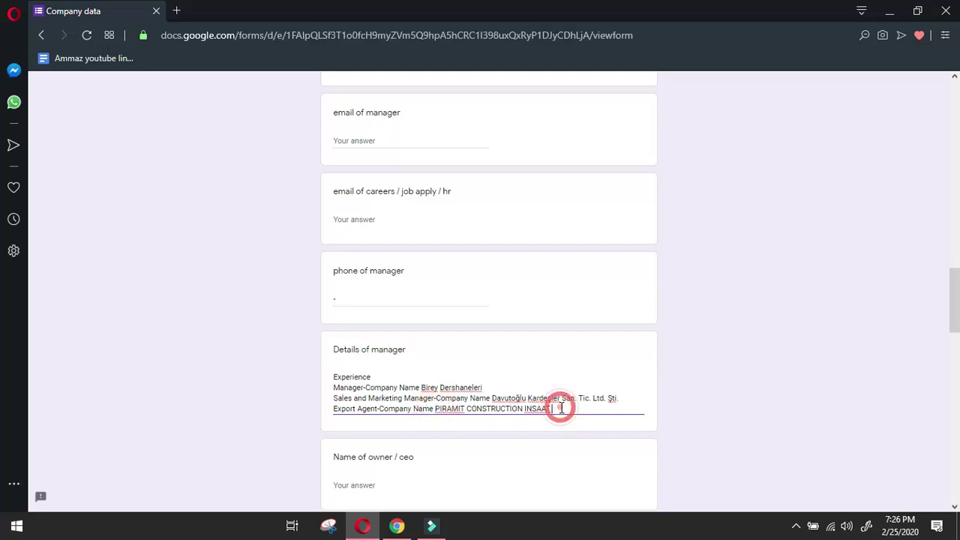
{"action": "key", "text": "Return"}
Add the Export Area Manager - VitrA Bathrooms entry on its own line.
{"action": "left_click", "coordinate": [397, 525]}
{"action": "left_click", "coordinate": [22, 382]}
{"action": "scroll", "coordinate": [82, 390], "scroll_direction": "down", "scroll_amount": 4}
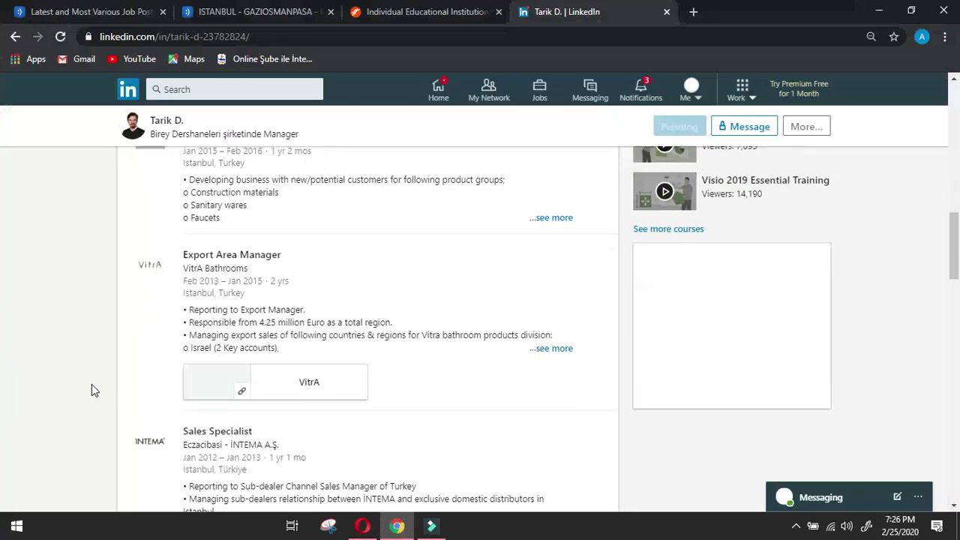
{"action": "left_click_drag", "start_coordinate": [177, 250], "coordinate": [269, 272]}
{"action": "left_click", "coordinate": [362, 525]}
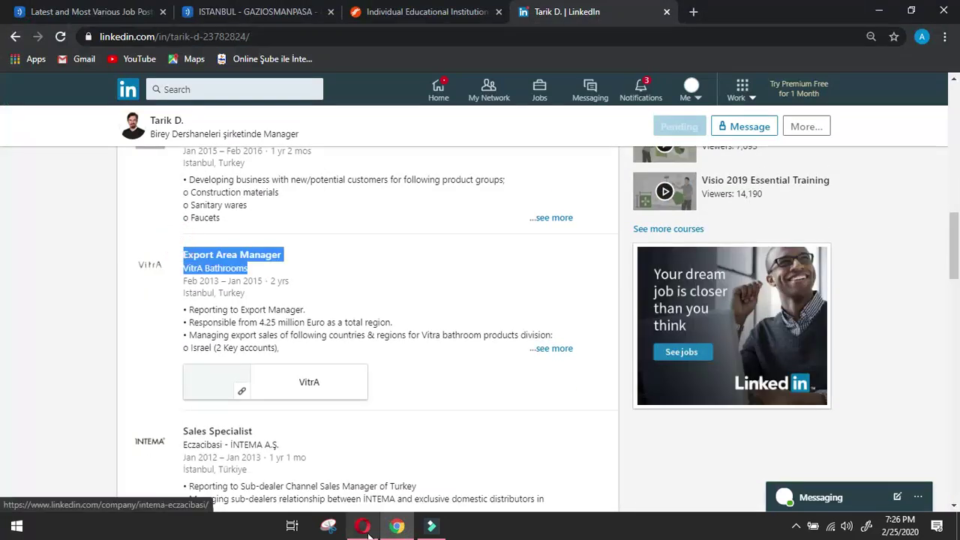
{"action": "type", "text": "Export Area Manager Company NameVitrA Bathrooms"}
{"action": "left_click", "coordinate": [335, 429]}
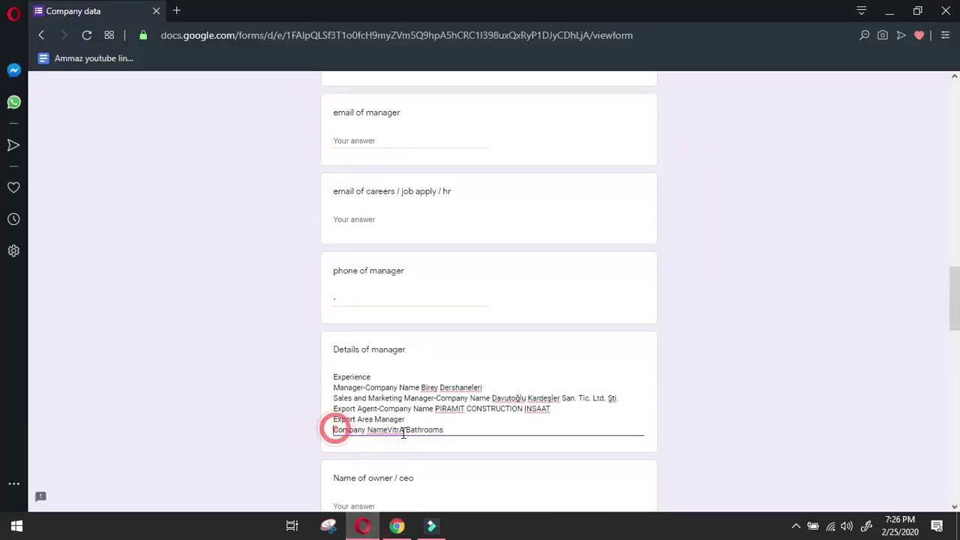
{"action": "key", "text": "BackSpace"}
{"action": "type", "text": "-"}
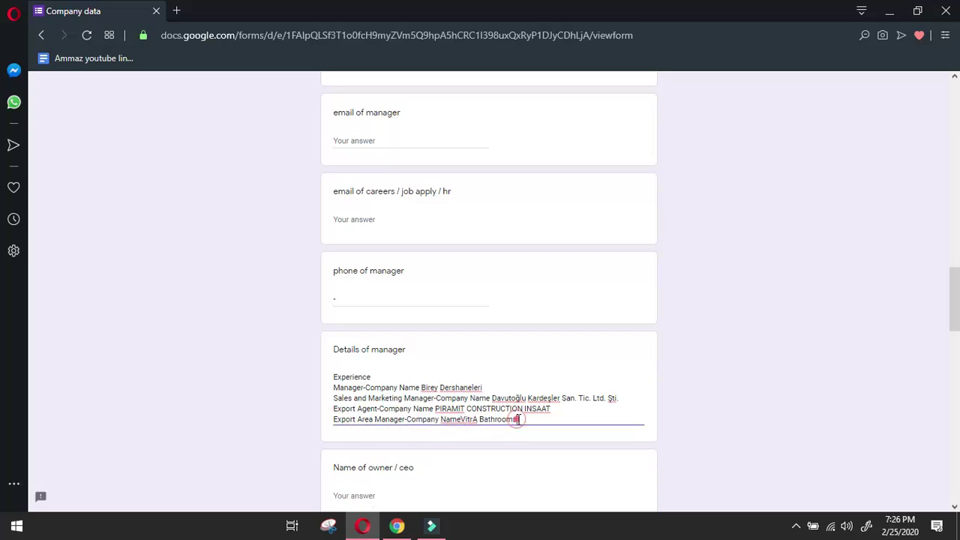
{"action": "left_click", "coordinate": [462, 419]}
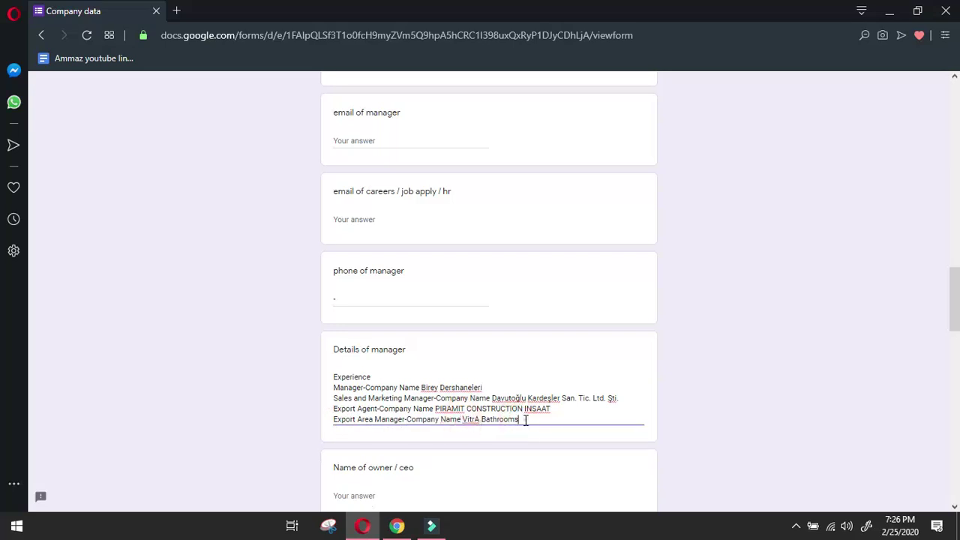
{"action": "left_click", "coordinate": [525, 419]}
{"action": "key", "text": "Return"}
Add the Sales Specialist - Eczacibasi entry to the experience list.
{"action": "left_click", "coordinate": [401, 532]}
{"action": "left_click", "coordinate": [17, 369]}
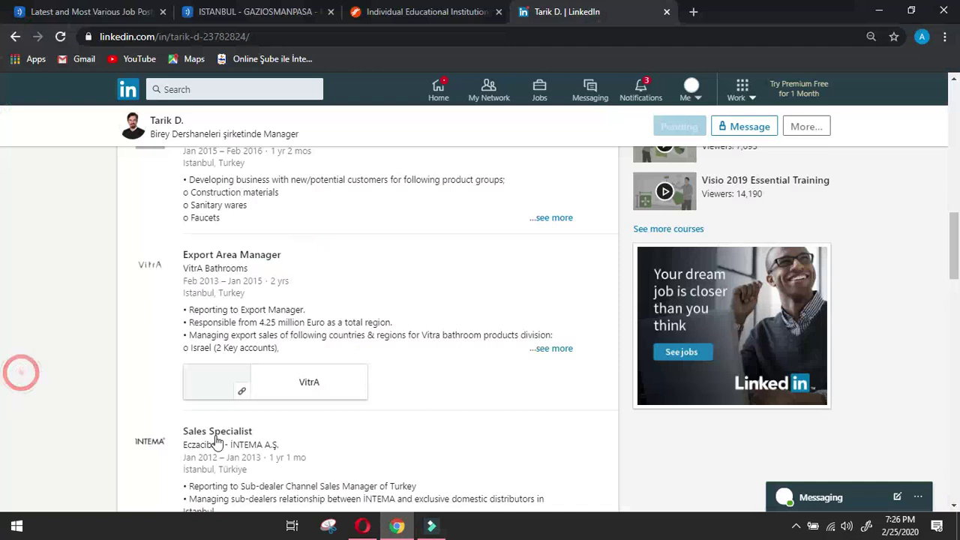
{"action": "left_click_drag", "start_coordinate": [182, 418], "coordinate": [300, 445]}
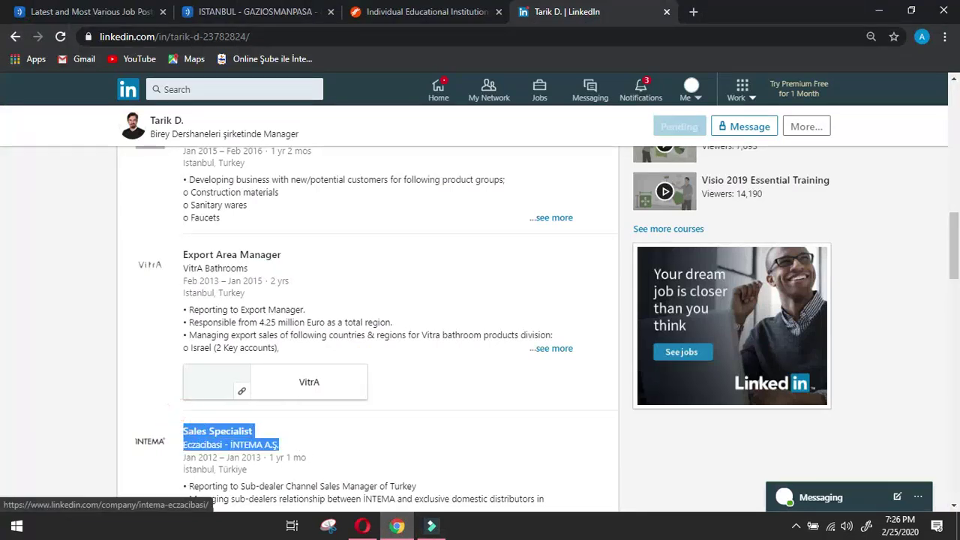
{"action": "left_click", "coordinate": [362, 525]}
{"action": "type", "text": "Sales Specialist Company NameEczacibasi - İNTEMA A.Ş."}
{"action": "left_click", "coordinate": [333, 440]}
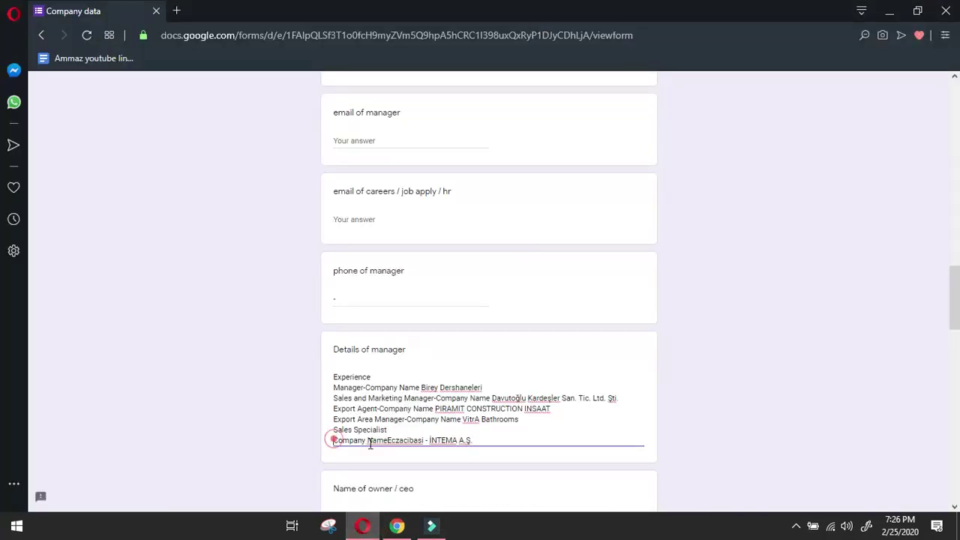
{"action": "key", "text": "BackSpace"}
{"action": "type", "text": "-"}
{"action": "left_click", "coordinate": [442, 433]}
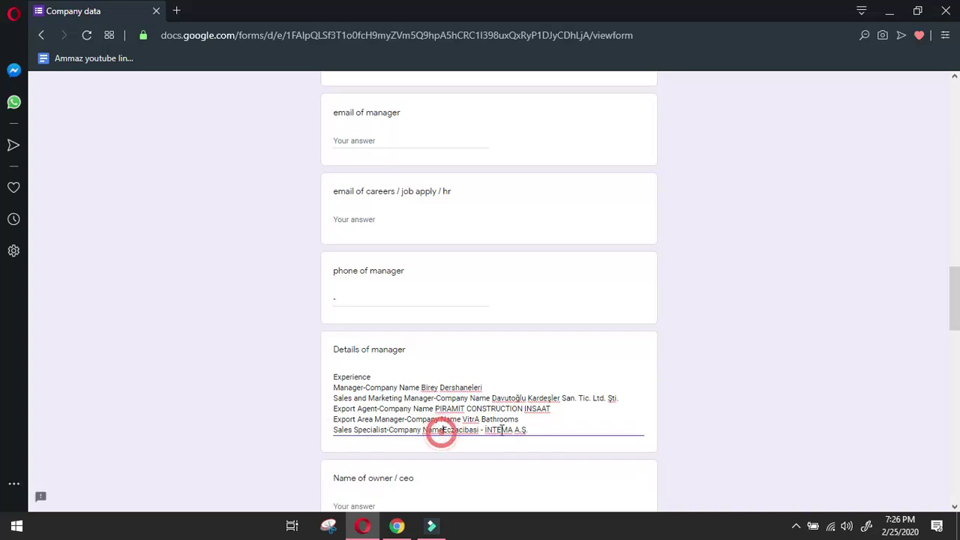
{"action": "left_click", "coordinate": [549, 430]}
Add the final Sales Representative - YKK (TR) entry and begin a new line.
{"action": "left_click", "coordinate": [397, 526]}
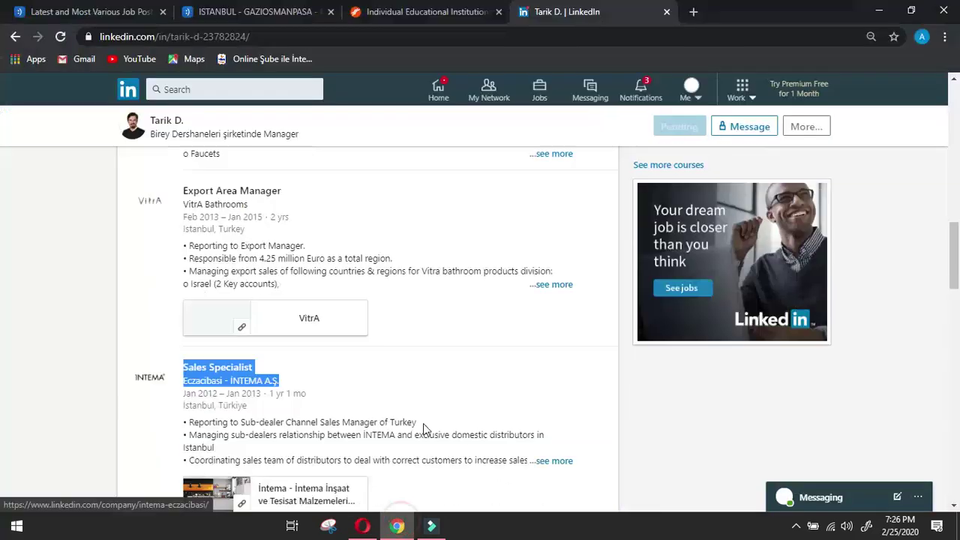
{"action": "left_click", "coordinate": [21, 347]}
{"action": "scroll", "coordinate": [22, 347], "scroll_direction": "down", "scroll_amount": 1}
{"action": "left_click", "coordinate": [195, 453]}
{"action": "scroll", "coordinate": [195, 454], "scroll_direction": "down", "scroll_amount": 2}
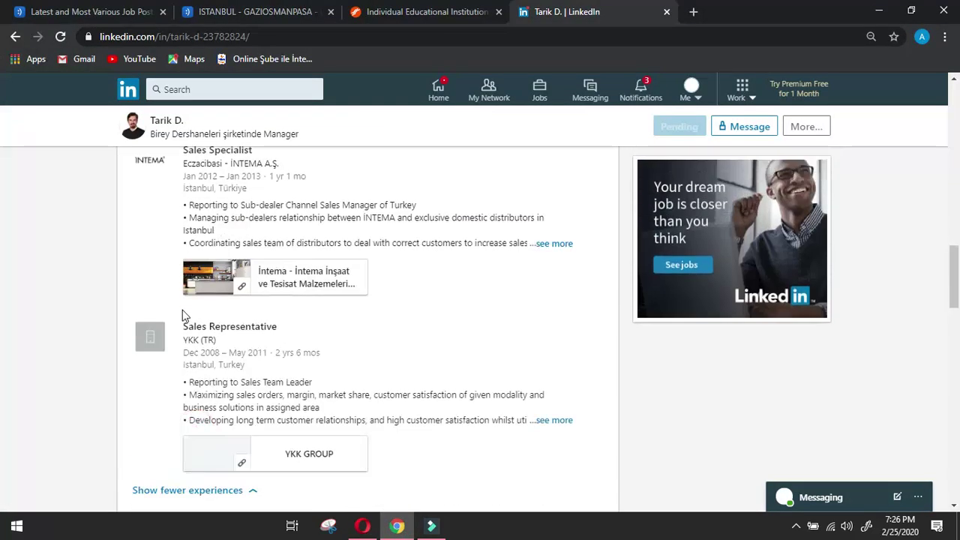
{"action": "left_click_drag", "start_coordinate": [180, 305], "coordinate": [242, 336]}
{"action": "left_click", "coordinate": [362, 526]}
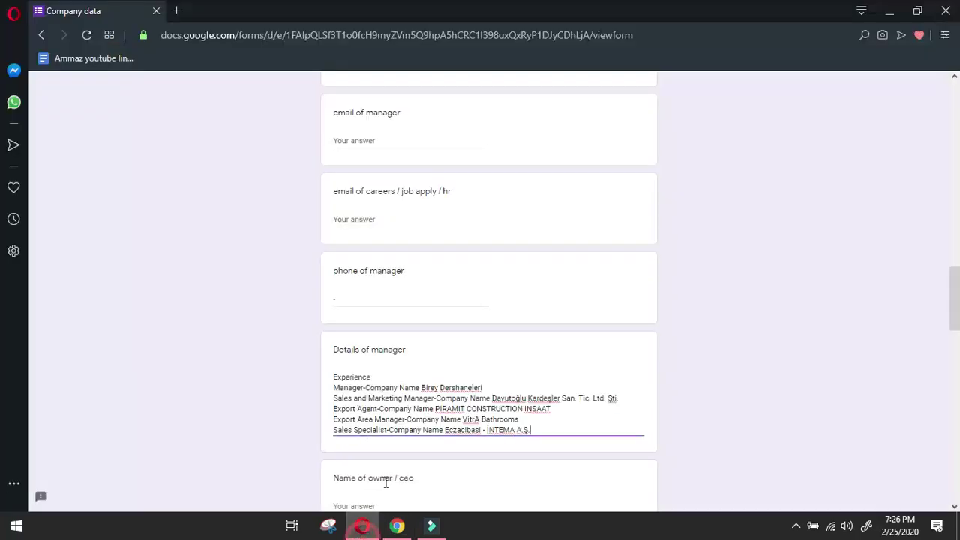
{"action": "type", "text": "Sales Representative Company NameYKK (TR)"}
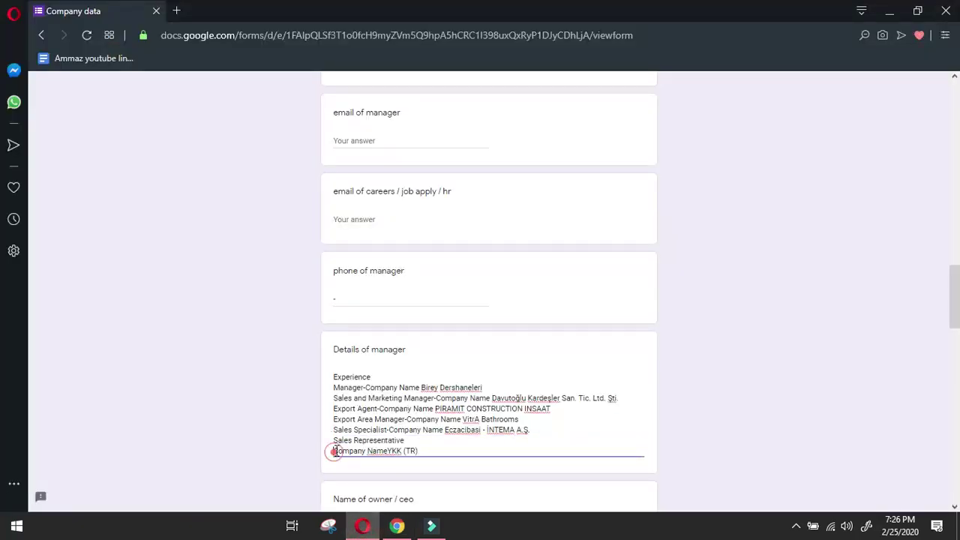
{"action": "key", "text": "BackSpace"}
{"action": "type", "text": "-"}
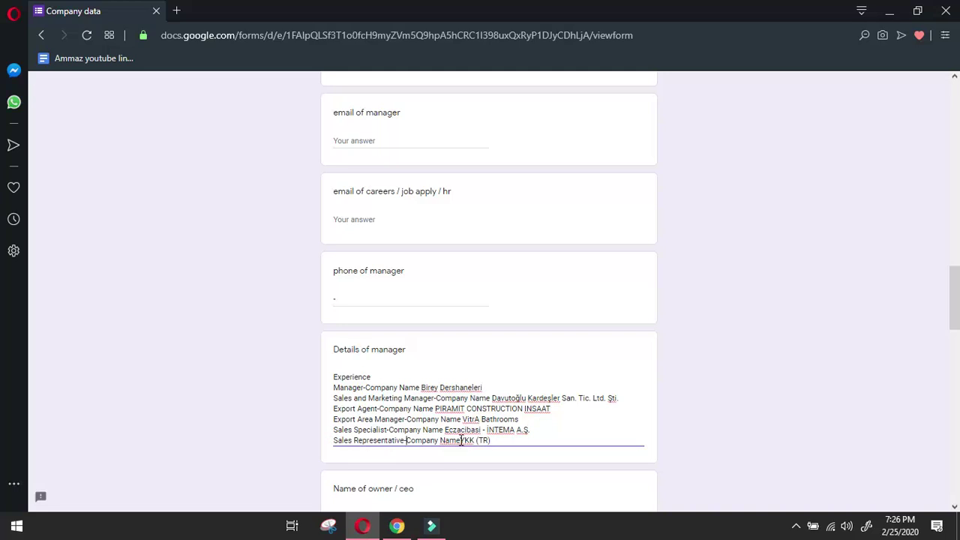
{"action": "left_click", "coordinate": [557, 444]}
{"action": "key", "text": "Return"}
Scroll the manager's LinkedIn profile down toward the Education section.
{"action": "left_click", "coordinate": [396, 526]}
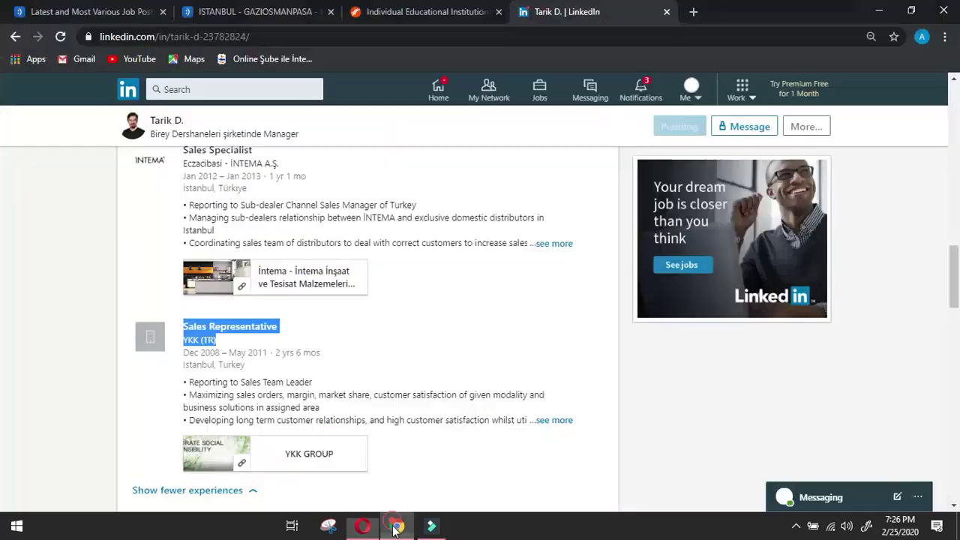
{"action": "left_click", "coordinate": [19, 383]}
{"action": "scroll", "coordinate": [38, 390], "scroll_direction": "down", "scroll_amount": 3}
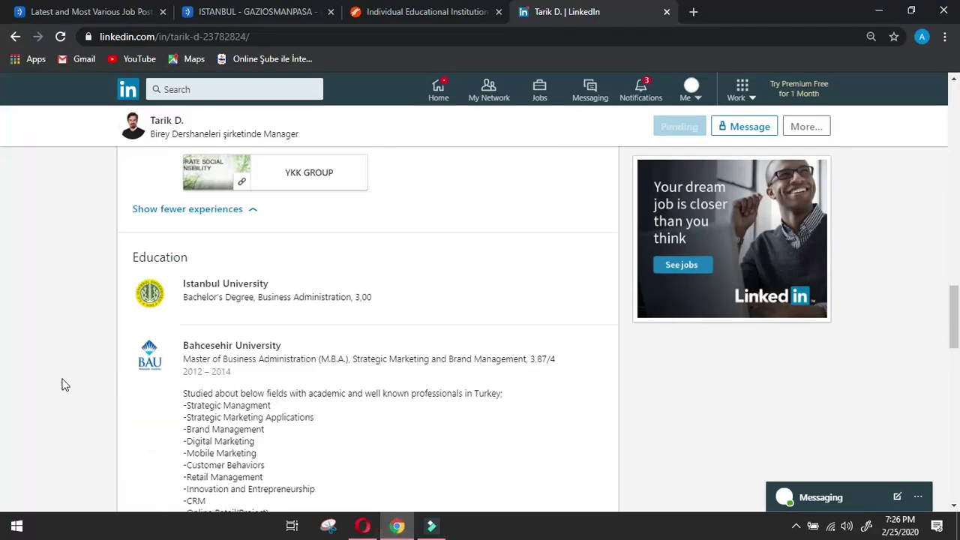
Copy the 'Education' heading from LinkedIn into the Details of manager answer on a new line.
{"action": "left_click_drag", "start_coordinate": [130, 260], "coordinate": [188, 259]}
{"action": "key", "text": "ctrl+c"}
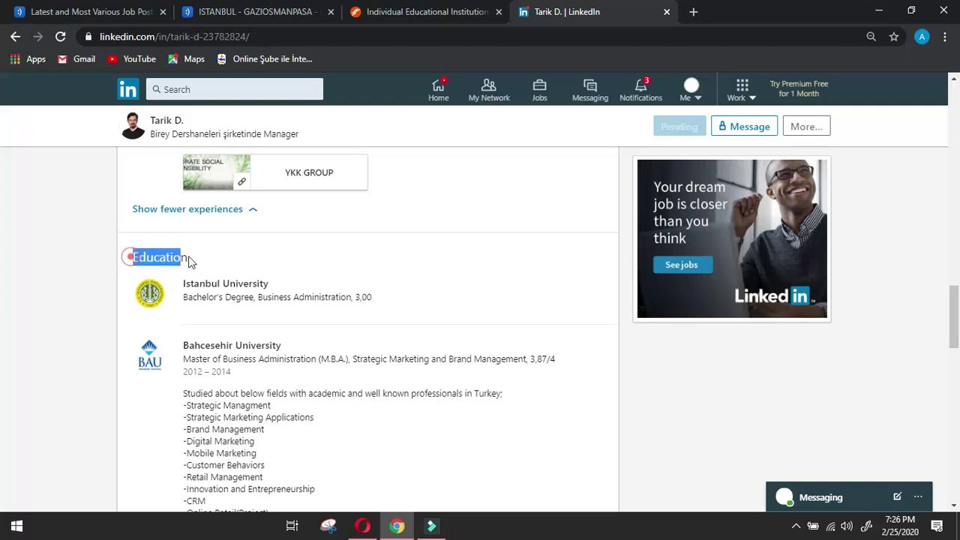
{"action": "left_click", "coordinate": [362, 526]}
{"action": "left_click", "coordinate": [391, 464]}
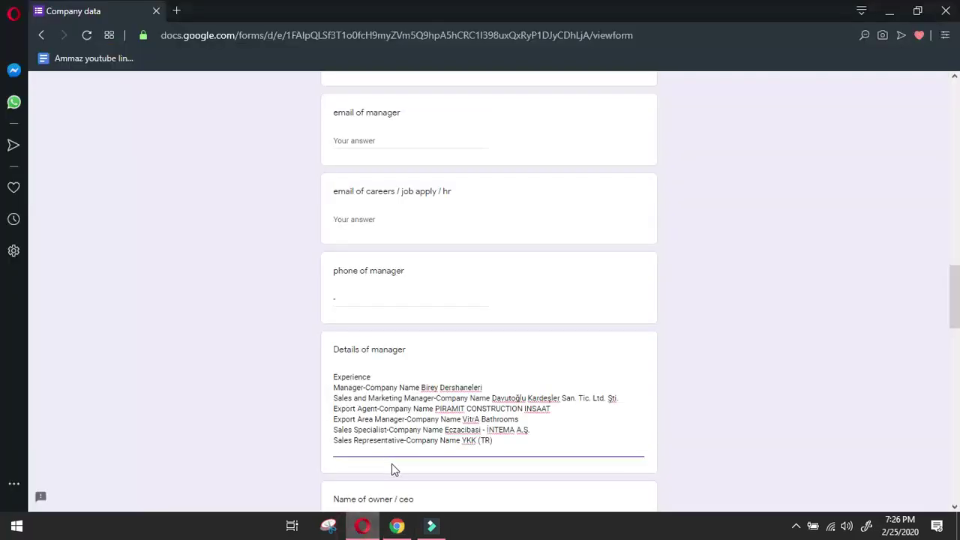
{"action": "key", "text": "ctrl+v"}
{"action": "key", "text": "Return"}
Paste the Istanbul University bachelor's entry, joining lines with '-' and adding missing spaces.
{"action": "left_click", "coordinate": [397, 526]}
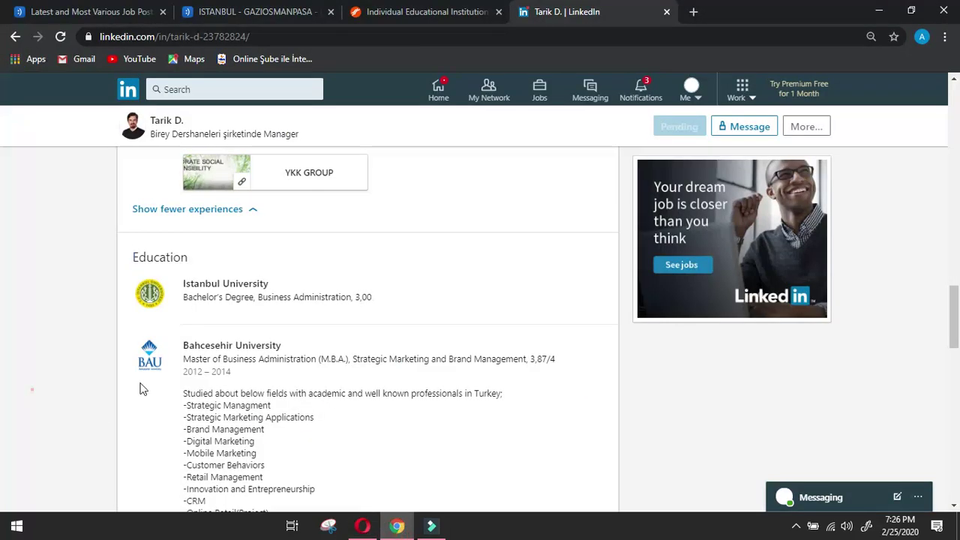
{"action": "left_click_drag", "start_coordinate": [180, 281], "coordinate": [381, 297]}
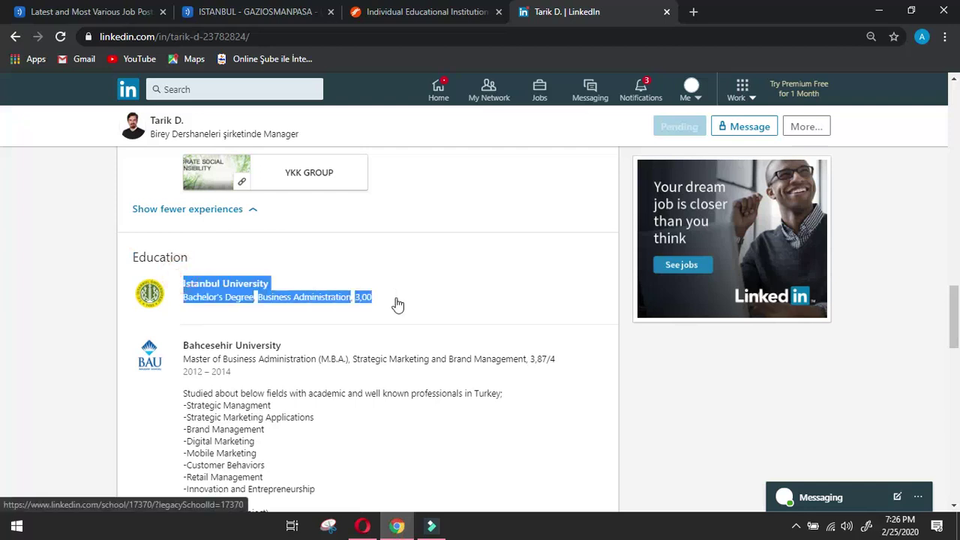
{"action": "left_click", "coordinate": [362, 526]}
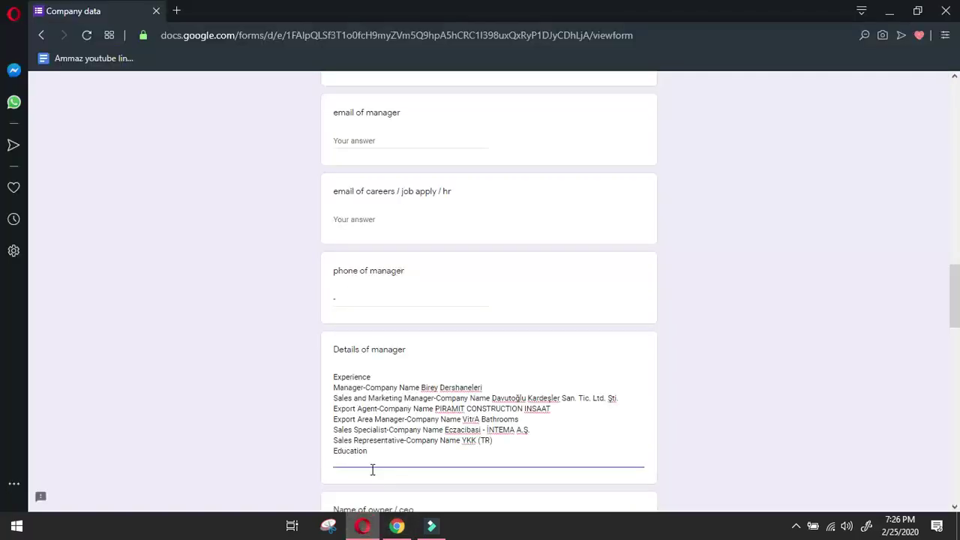
{"action": "type", "text": "Istanbul University Degree NameBachelor's DegreeField Of StudyBusiness AdministrationGrade3,00"}
{"action": "left_click", "coordinate": [334, 472]}
{"action": "key", "text": "BackSpace"}
{"action": "type", "text": "-"}
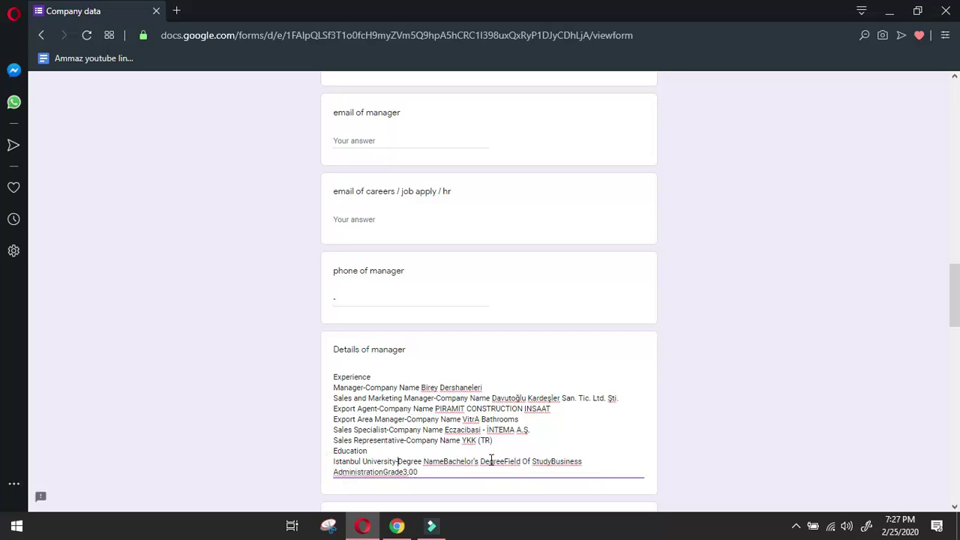
{"action": "left_click", "coordinate": [505, 461]}
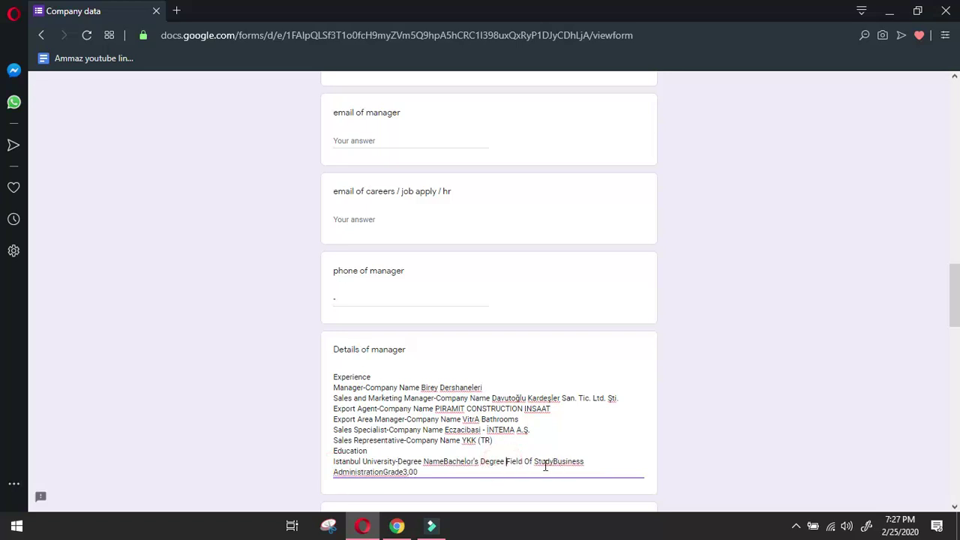
{"action": "left_click", "coordinate": [534, 461]}
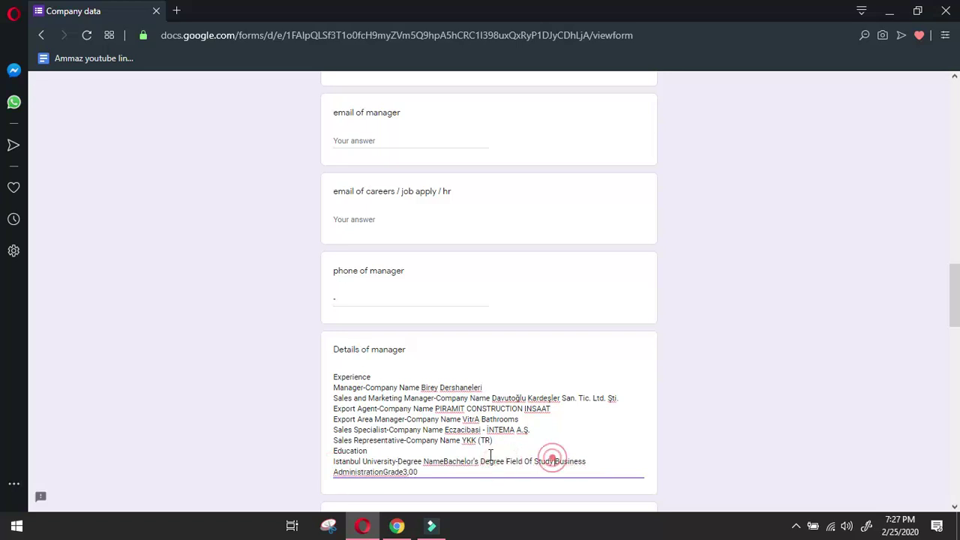
{"action": "left_click", "coordinate": [424, 461]}
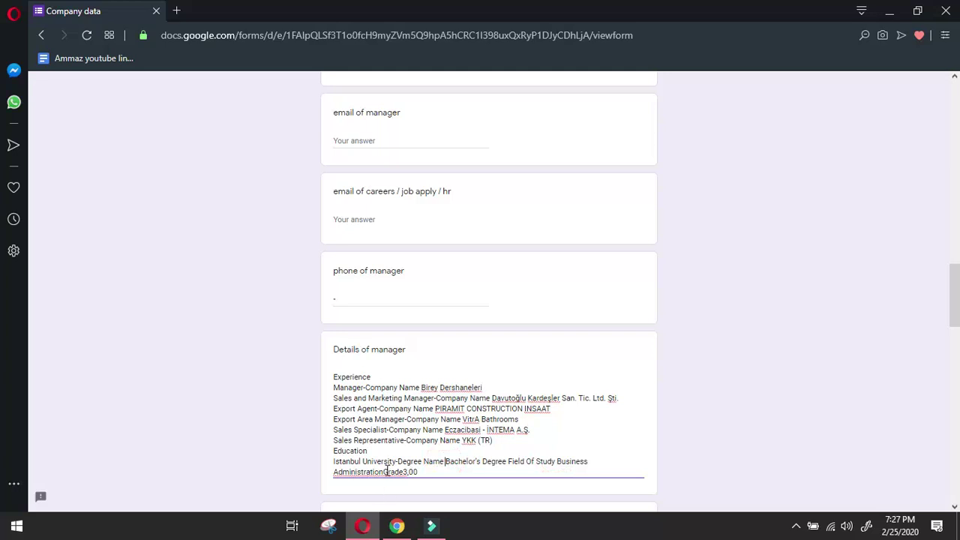
{"action": "left_click", "coordinate": [385, 472]}
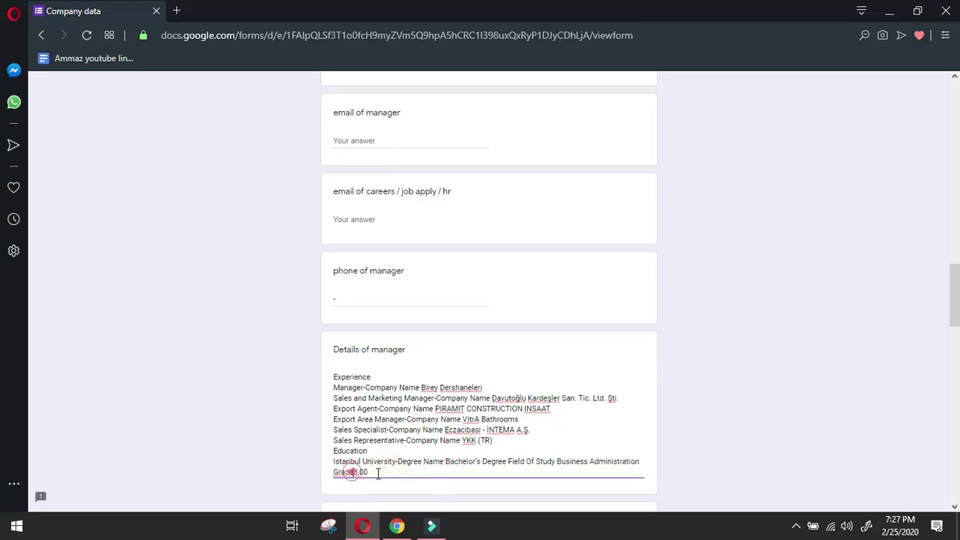
Copy the Bahcesehir University education entry and paste it below the Grade 3,00 line.
{"action": "left_click", "coordinate": [406, 472]}
{"action": "left_click", "coordinate": [396, 526]}
{"action": "left_click", "coordinate": [21, 408]}
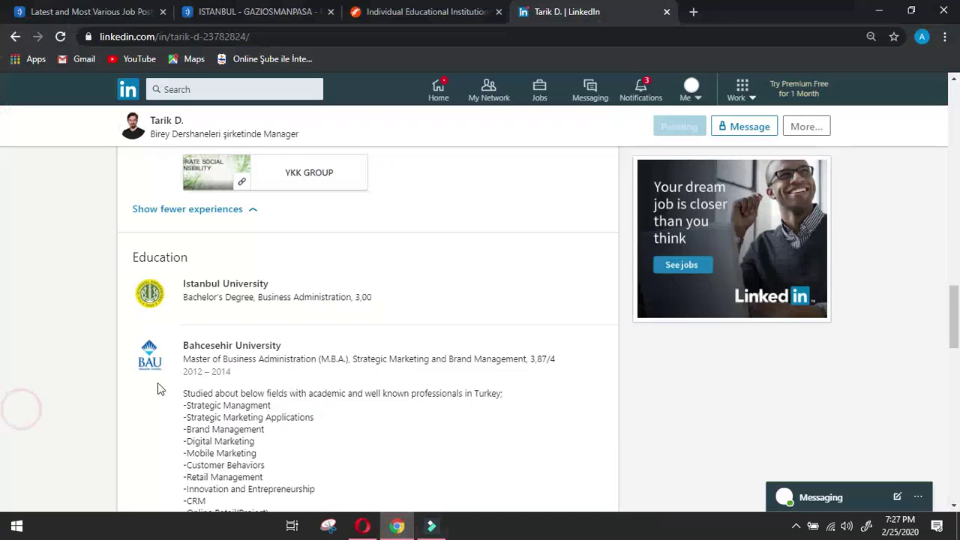
{"action": "left_click_drag", "start_coordinate": [178, 331], "coordinate": [580, 368]}
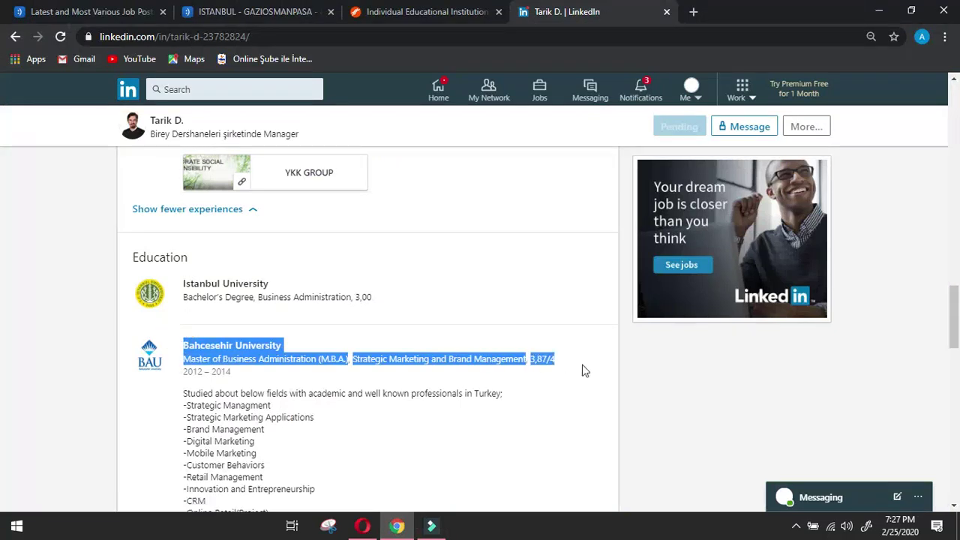
{"action": "left_click", "coordinate": [363, 525]}
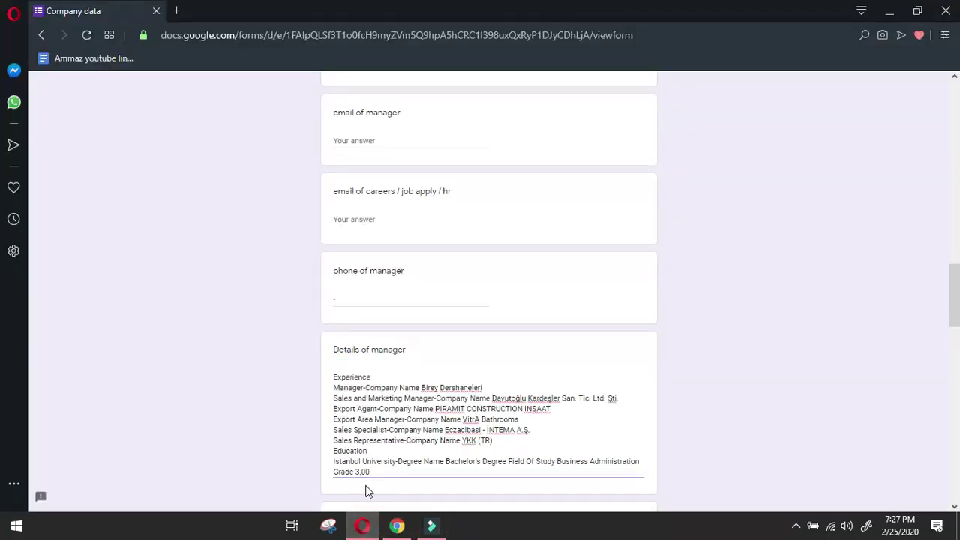
{"action": "key", "text": "Return"}
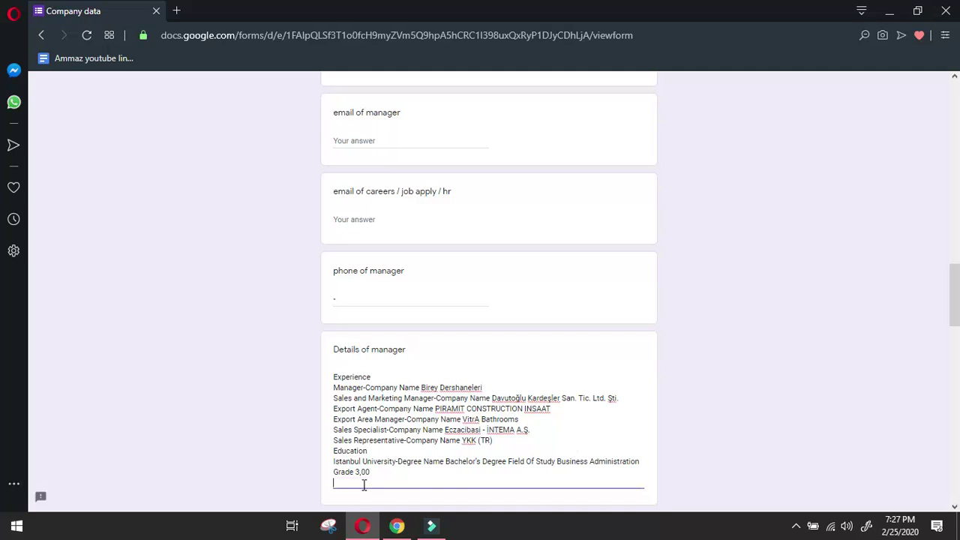
{"action": "type", "text": "Bahcesehir University Degree NameMaster of Business Administration (M.B.A.)Field Of StudyStrategic Marketing and Brand ManagementGrade3,87/4"}
Tidy the Bahcesehir University MBA entry, joining the degree line and spacing out 'Grade 3,87/4'.
{"action": "double_click", "coordinate": [335, 493]}
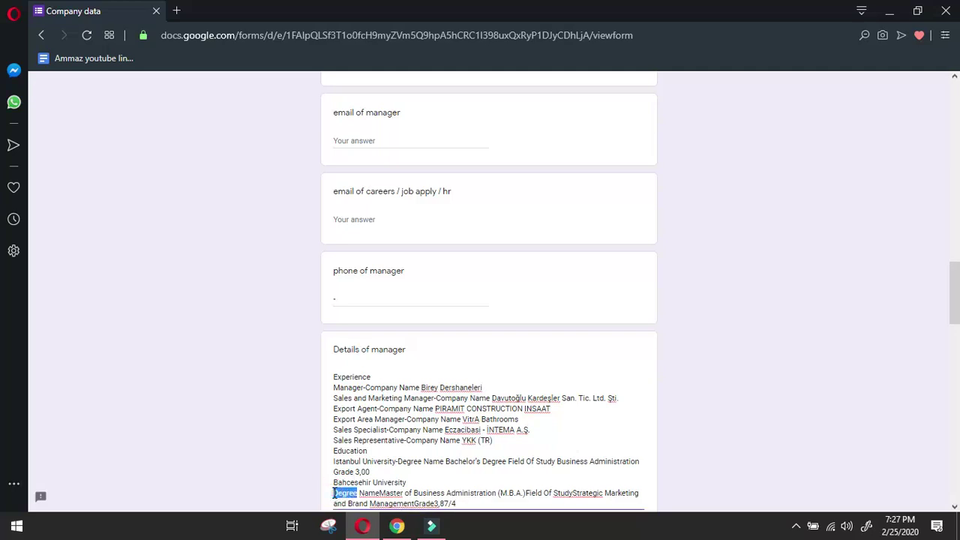
{"action": "left_click", "coordinate": [335, 493]}
{"action": "key", "text": "BackSpace"}
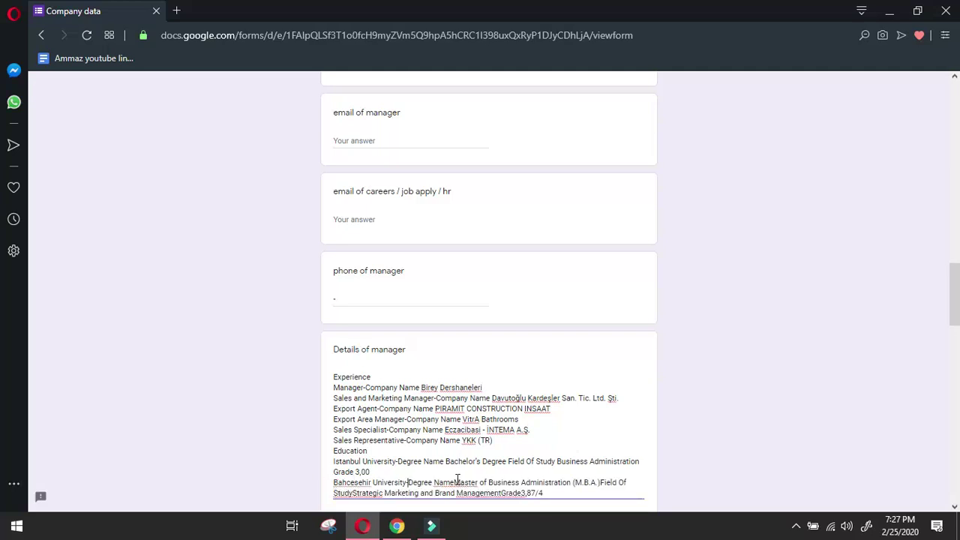
{"action": "left_click", "coordinate": [455, 482]}
{"action": "scroll", "coordinate": [439, 472], "scroll_direction": "down", "scroll_amount": 2}
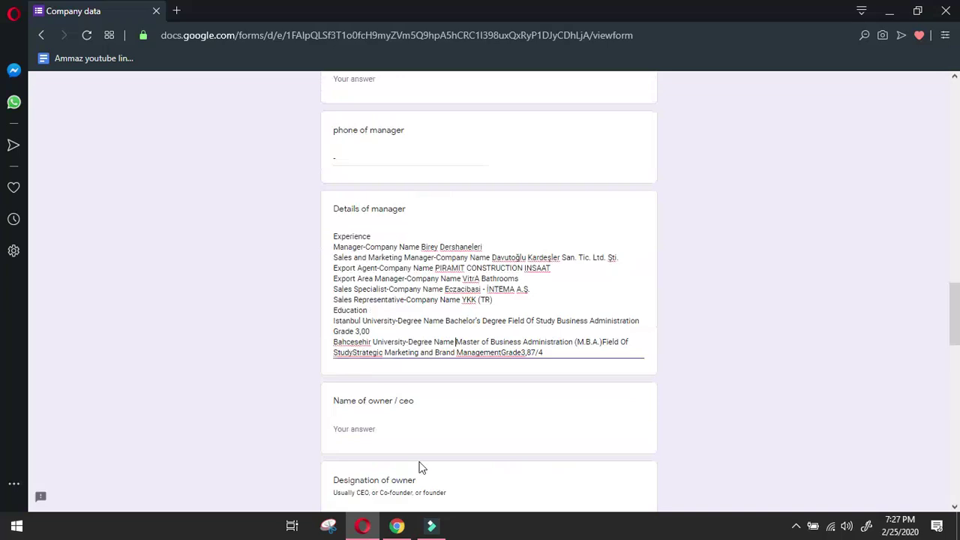
{"action": "left_click", "coordinate": [351, 353]}
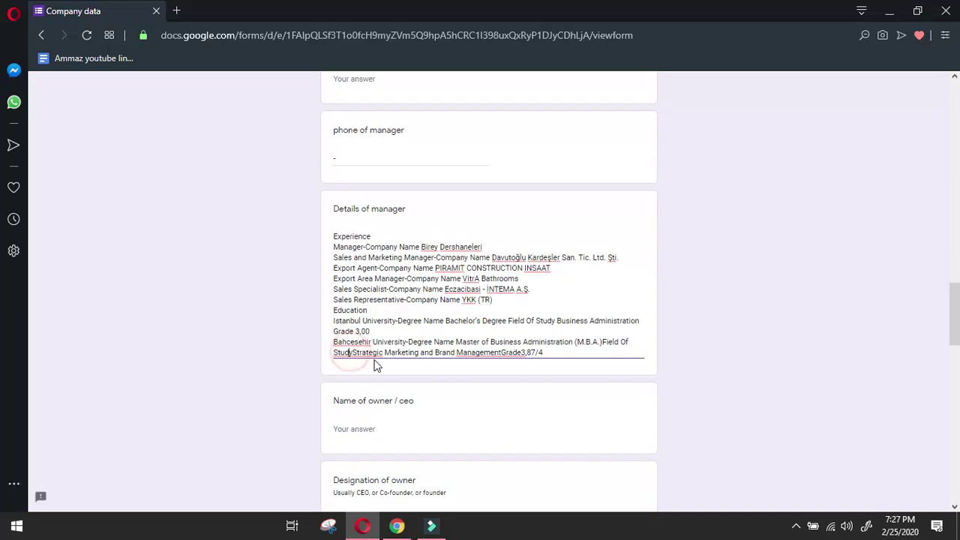
{"action": "left_click", "coordinate": [504, 352]}
{"action": "left_click", "coordinate": [526, 352]}
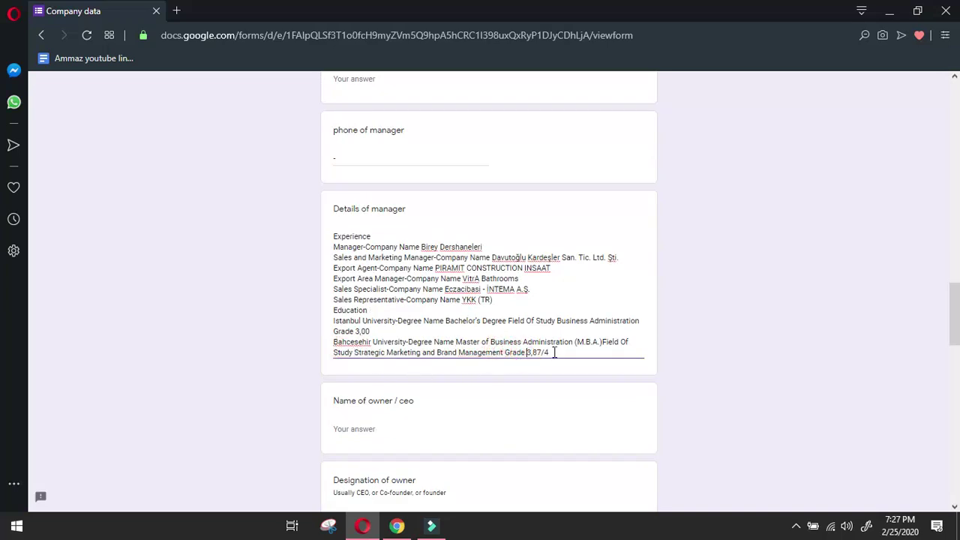
{"action": "left_click", "coordinate": [552, 352]}
Clear the selection on the LinkedIn profile and scroll further down it.
{"action": "left_click", "coordinate": [397, 525]}
{"action": "left_click", "coordinate": [19, 390]}
{"action": "scroll", "coordinate": [128, 394], "scroll_direction": "down", "scroll_amount": 4}
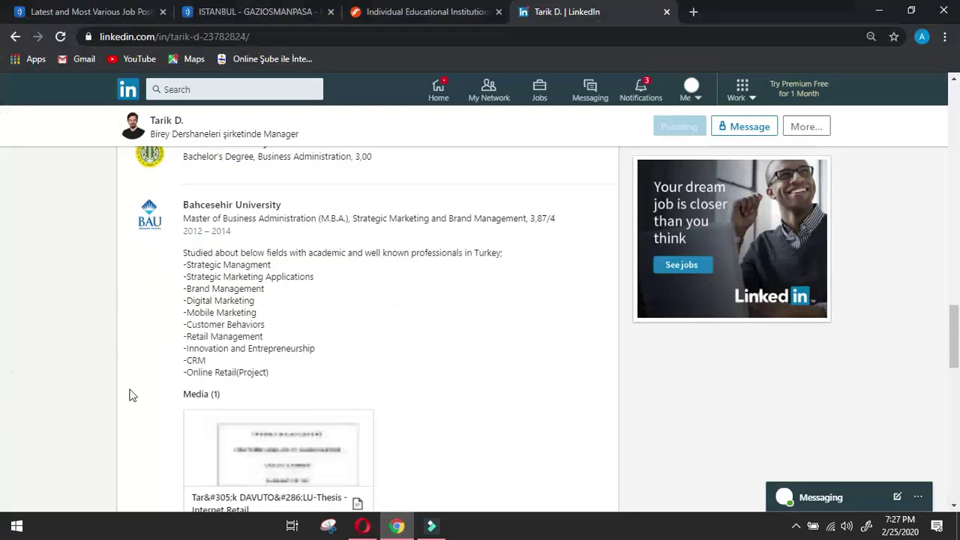
{"action": "scroll", "coordinate": [321, 442], "scroll_direction": "down", "scroll_amount": 4}
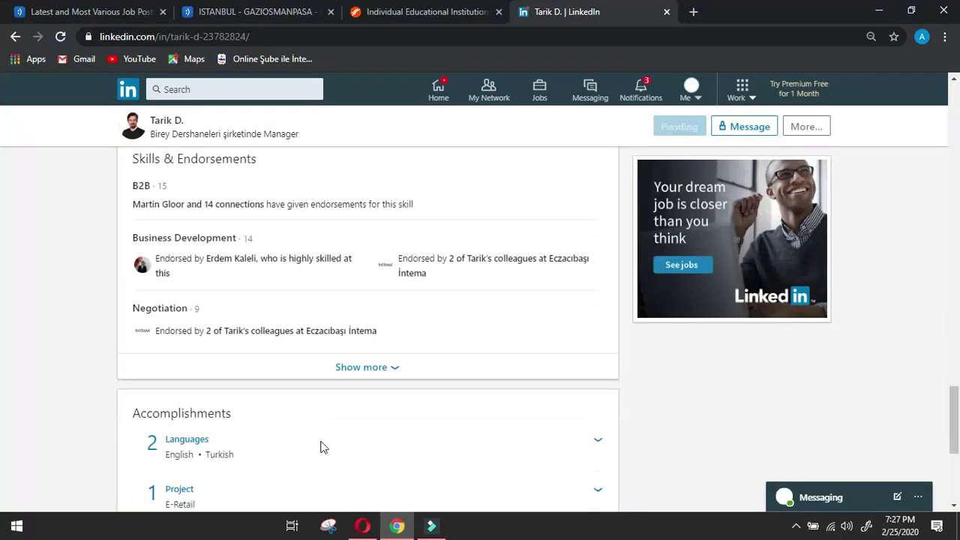
{"action": "left_click", "coordinate": [362, 525]}
Go back three pages in LinkedIn to reach the Birey Dershaneleri People page.
{"action": "left_click", "coordinate": [393, 429]}
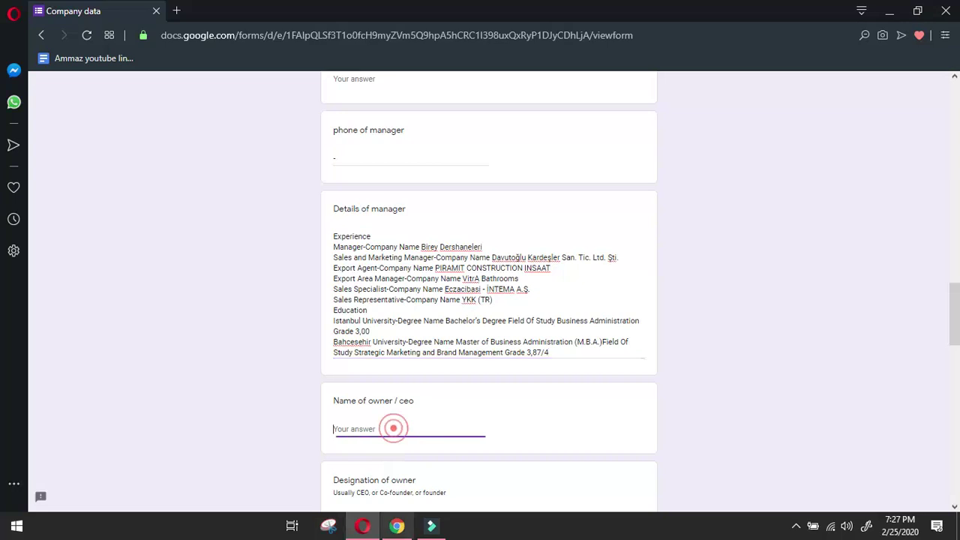
{"action": "left_click", "coordinate": [396, 525]}
{"action": "left_click", "coordinate": [14, 38]}
{"action": "left_click", "coordinate": [15, 39]}
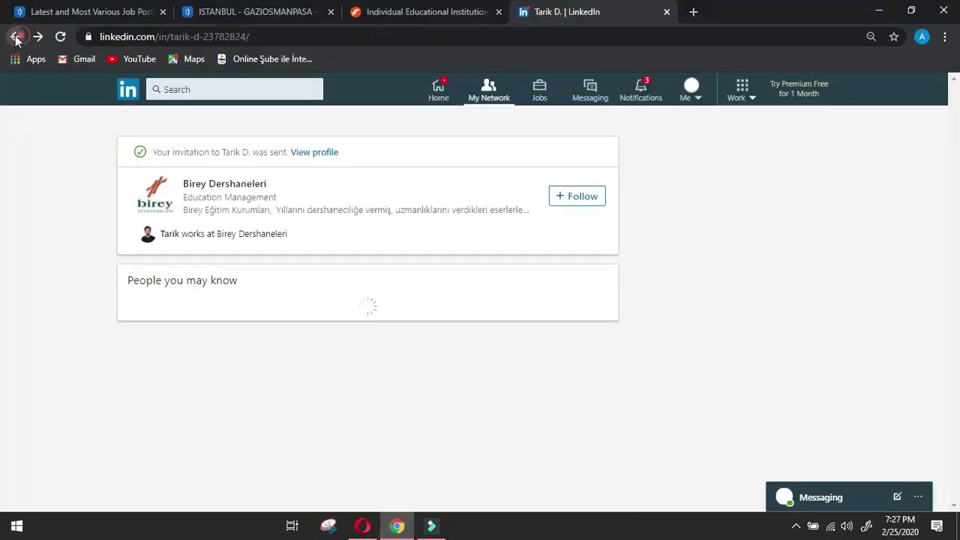
{"action": "left_click", "coordinate": [15, 38]}
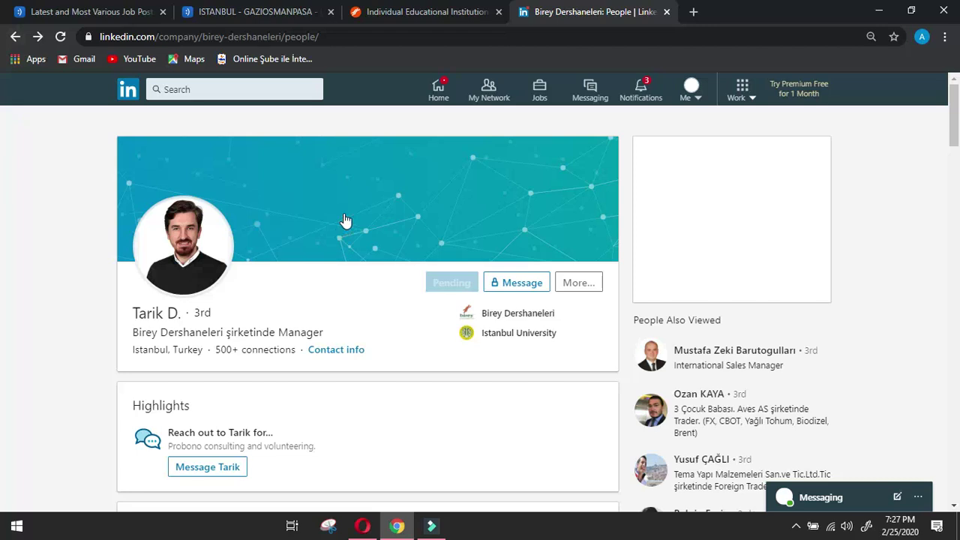
Return to the Birey Dershaneleri People tab and scroll down through the employee cards.
{"action": "left_click", "coordinate": [15, 37]}
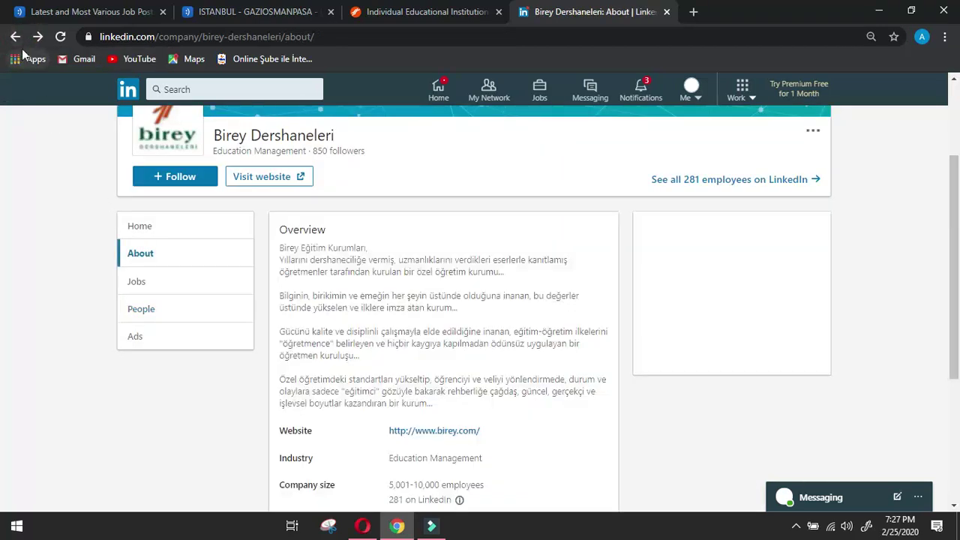
{"action": "left_click", "coordinate": [38, 35]}
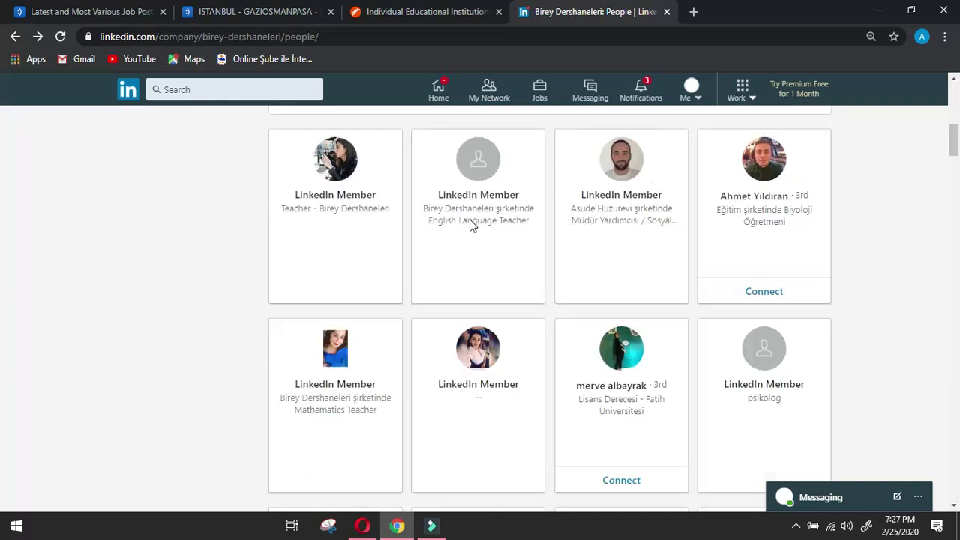
{"action": "scroll", "coordinate": [470, 225], "scroll_direction": "down", "scroll_amount": 10}
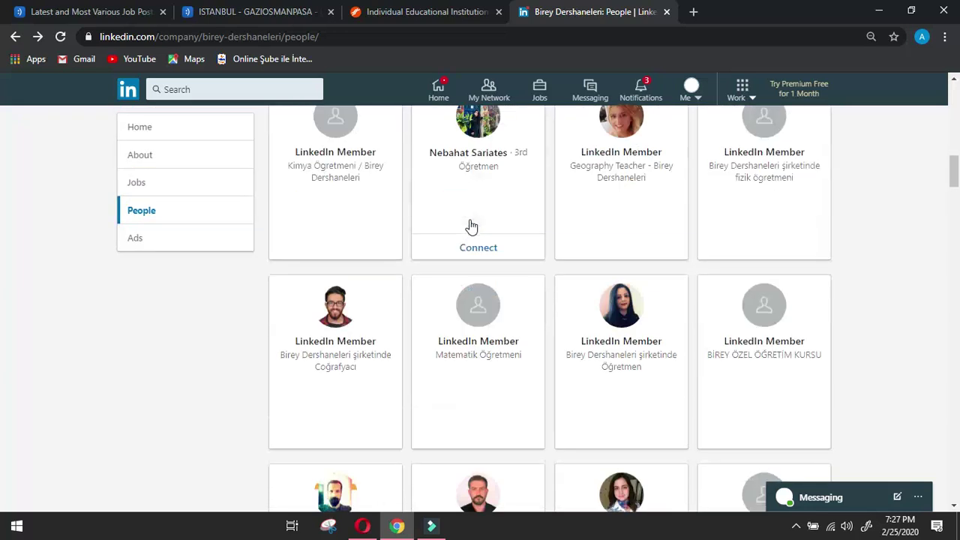
{"action": "scroll", "coordinate": [470, 225], "scroll_direction": "down", "scroll_amount": 4}
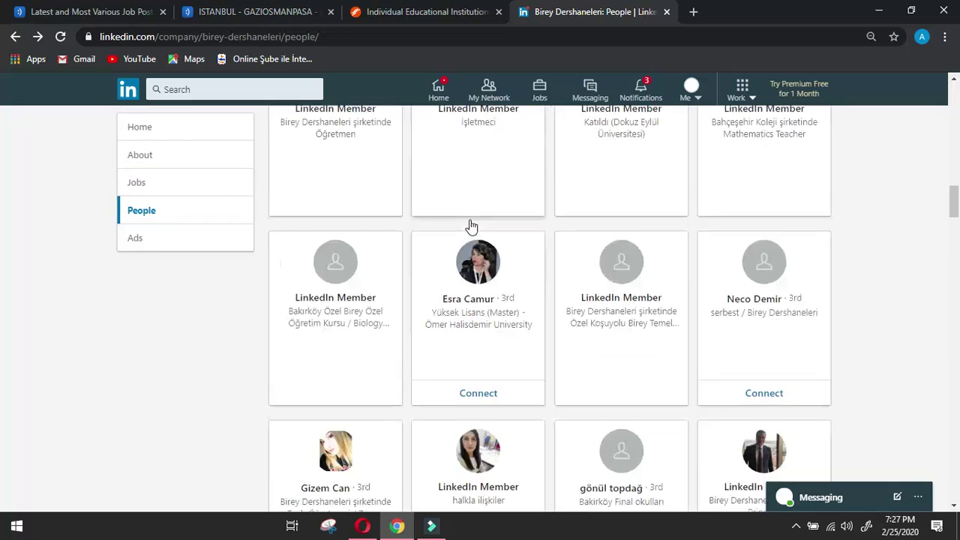
{"action": "scroll", "coordinate": [471, 225], "scroll_direction": "down", "scroll_amount": 3}
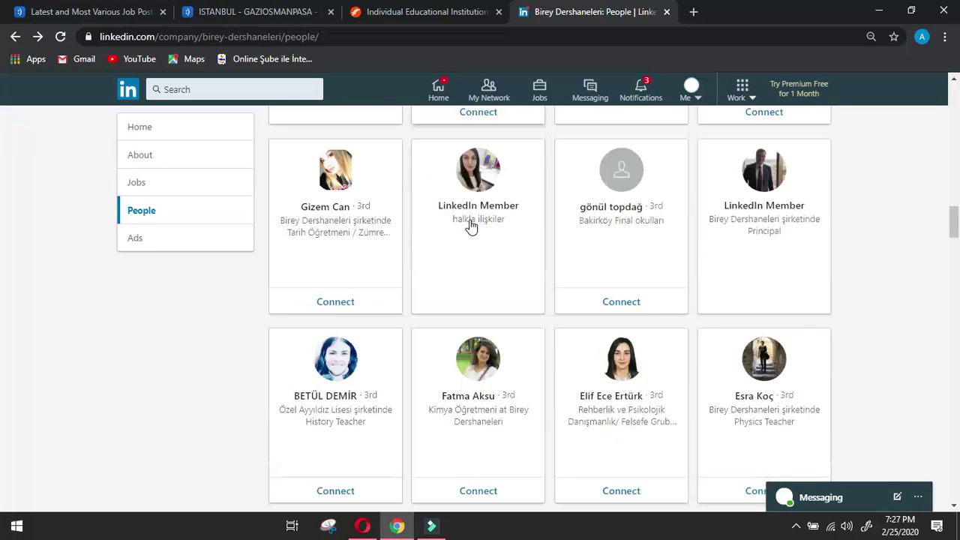
{"action": "scroll", "coordinate": [470, 225], "scroll_direction": "down", "scroll_amount": 3}
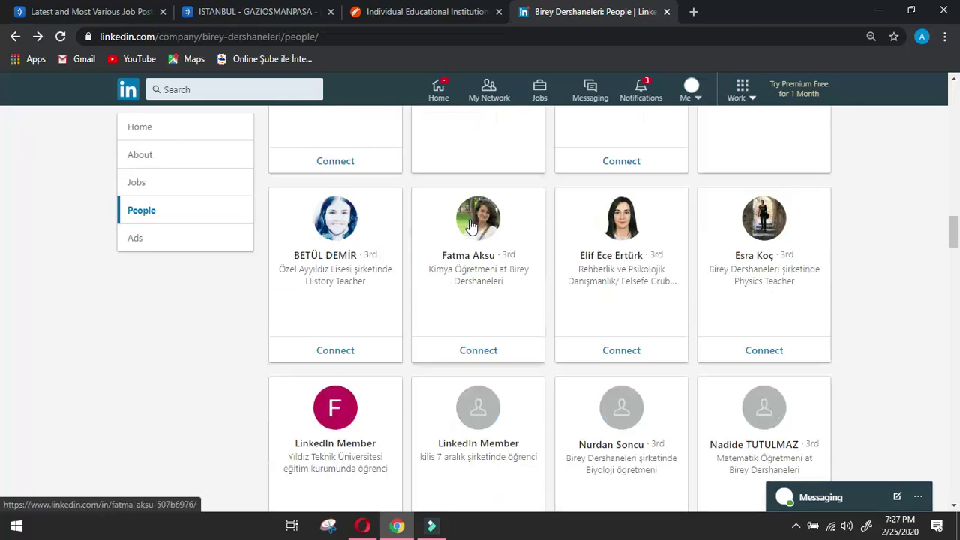
{"action": "scroll", "coordinate": [470, 225], "scroll_direction": "down", "scroll_amount": 4}
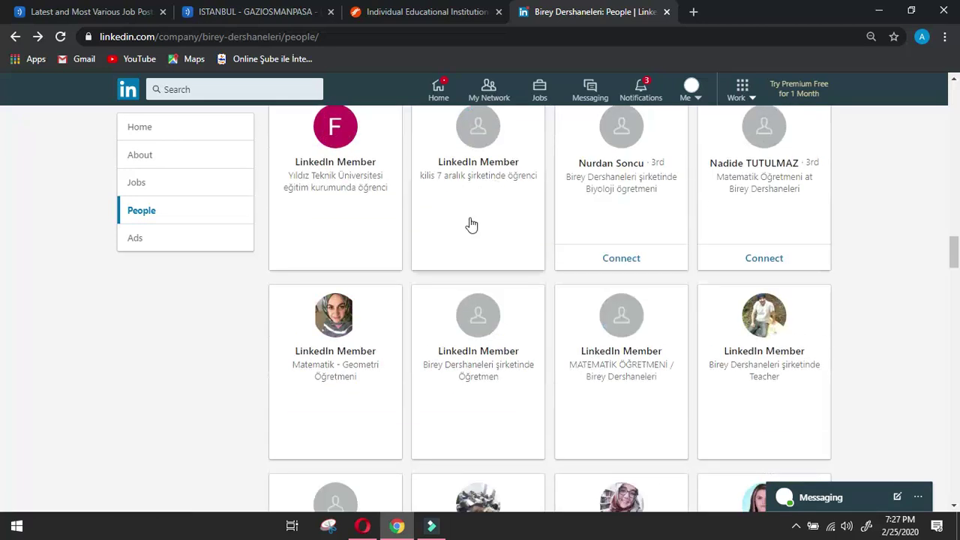
{"action": "scroll", "coordinate": [470, 225], "scroll_direction": "down", "scroll_amount": 4}
{"action": "scroll", "coordinate": [470, 225], "scroll_direction": "down", "scroll_amount": 2}
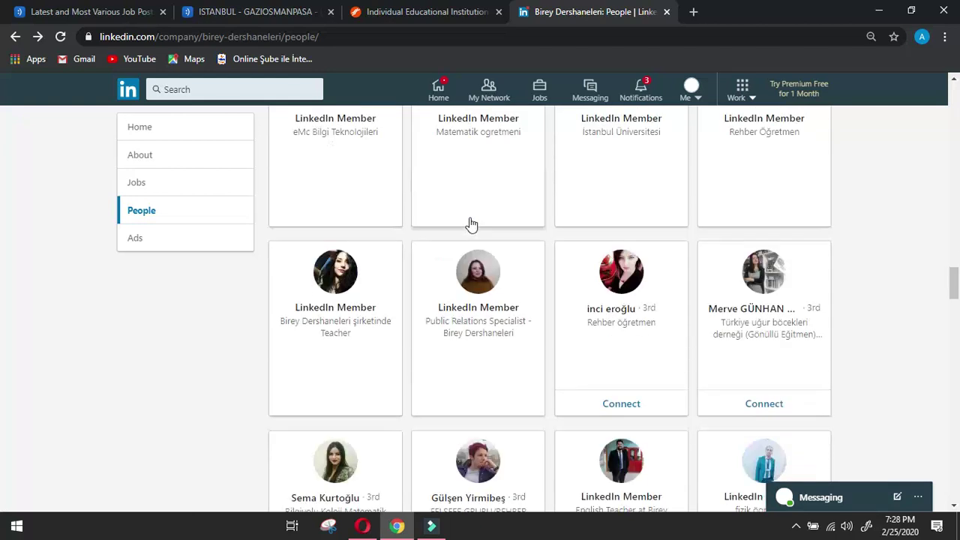
{"action": "scroll", "coordinate": [470, 225], "scroll_direction": "down", "scroll_amount": 4}
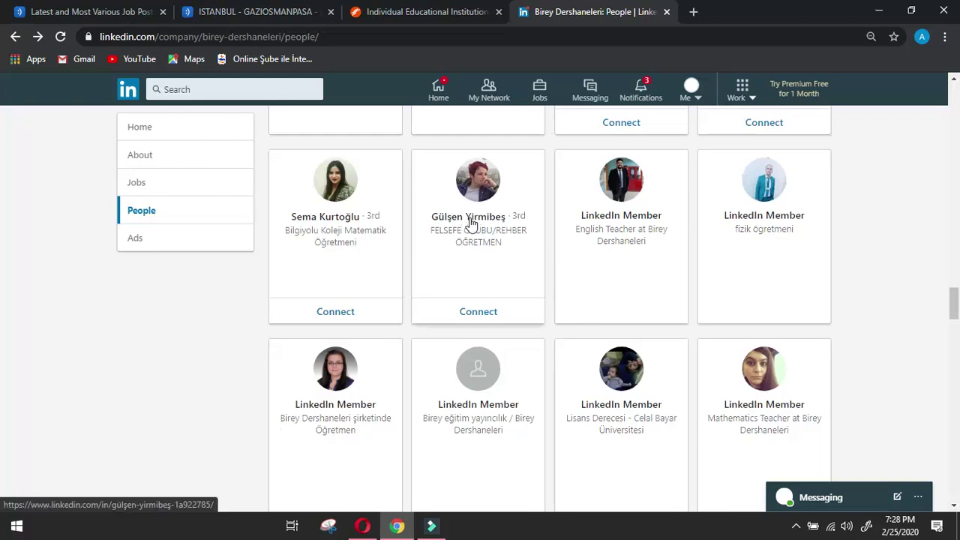
{"action": "scroll", "coordinate": [605, 322], "scroll_direction": "down", "scroll_amount": 4}
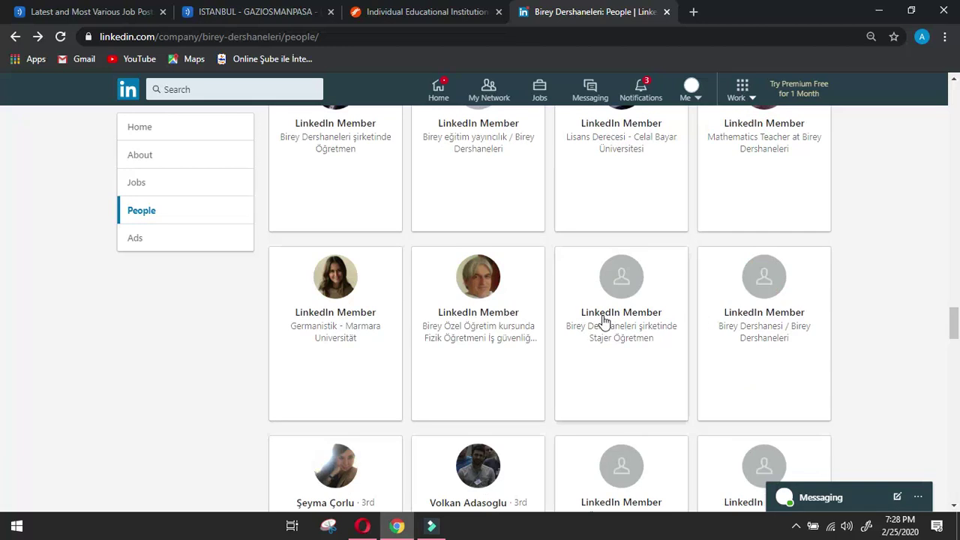
{"action": "scroll", "coordinate": [561, 392], "scroll_direction": "down", "scroll_amount": 4}
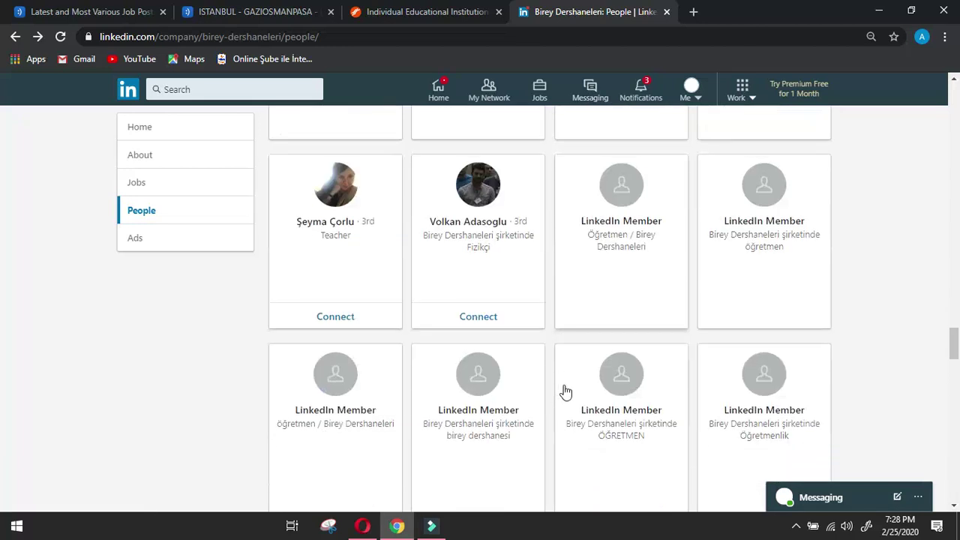
{"action": "scroll", "coordinate": [672, 380], "scroll_direction": "down", "scroll_amount": 2}
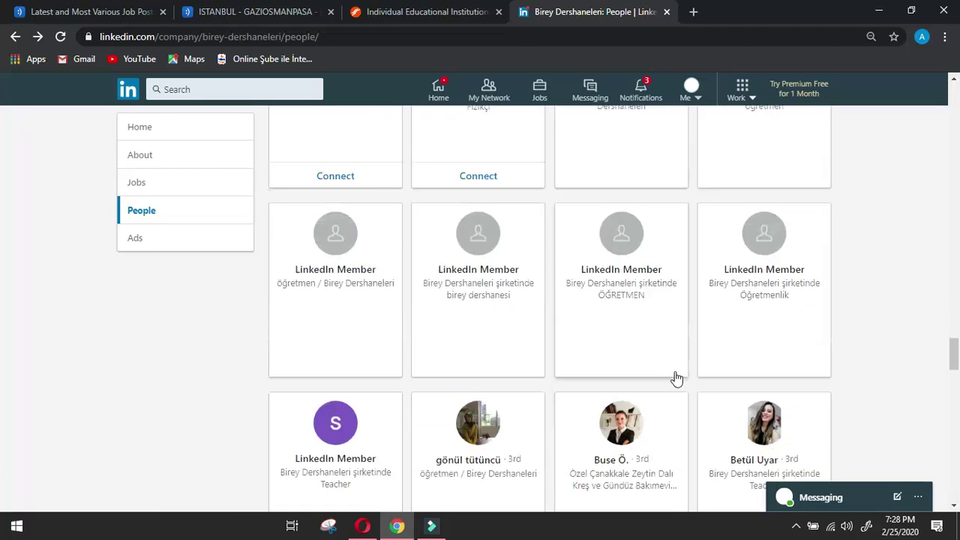
{"action": "scroll", "coordinate": [675, 377], "scroll_direction": "down", "scroll_amount": 2}
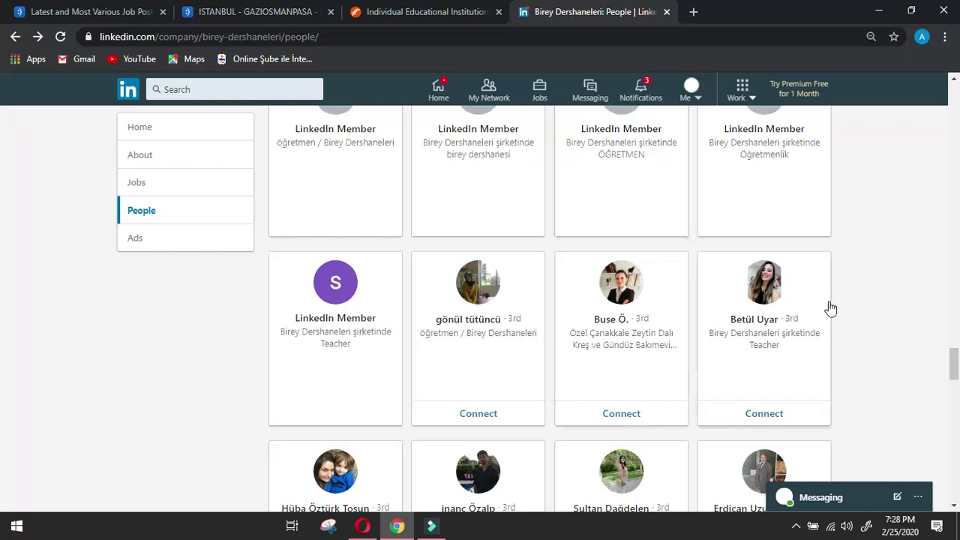
{"action": "scroll", "coordinate": [830, 307], "scroll_direction": "down", "scroll_amount": 2}
{"action": "scroll", "coordinate": [831, 308], "scroll_direction": "down", "scroll_amount": 4}
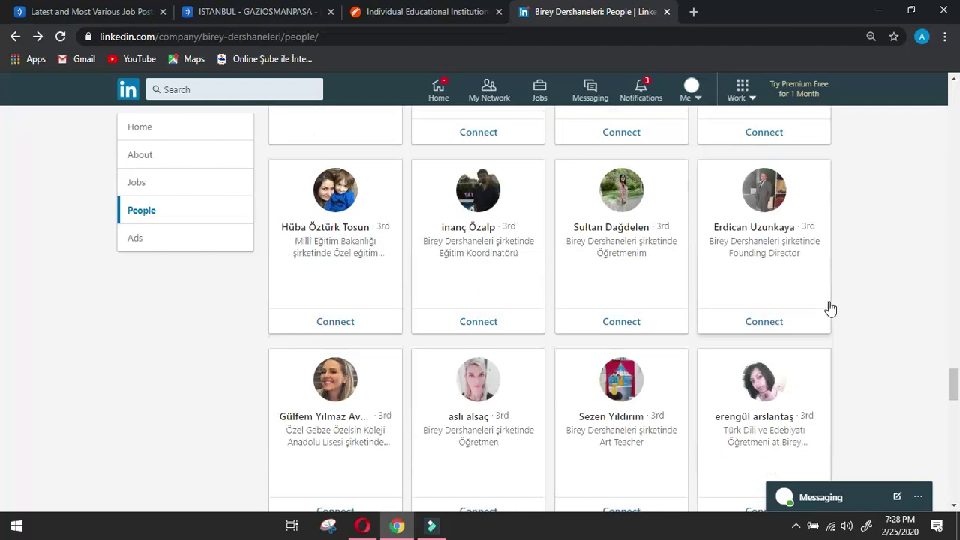
{"action": "scroll", "coordinate": [872, 279], "scroll_direction": "down", "scroll_amount": 2}
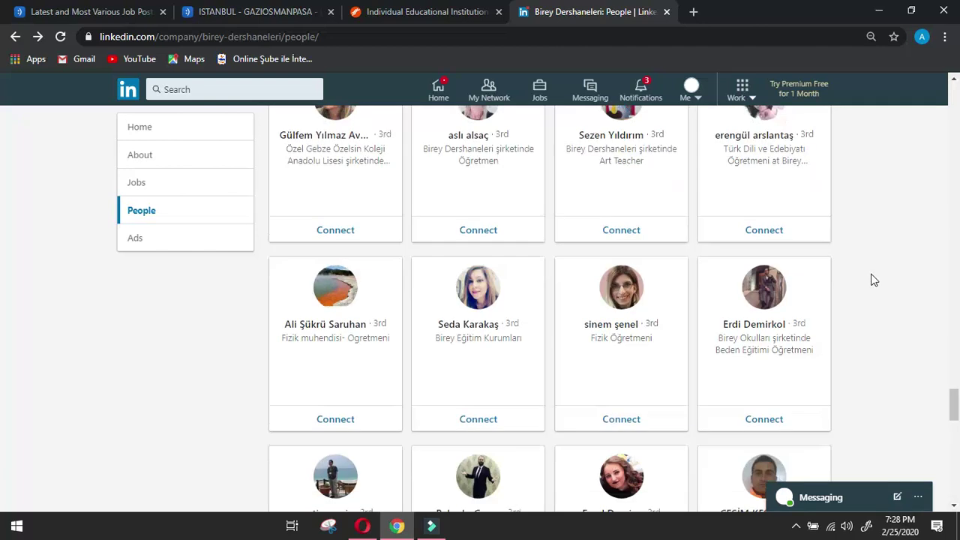
{"action": "scroll", "coordinate": [867, 277], "scroll_direction": "down", "scroll_amount": 2}
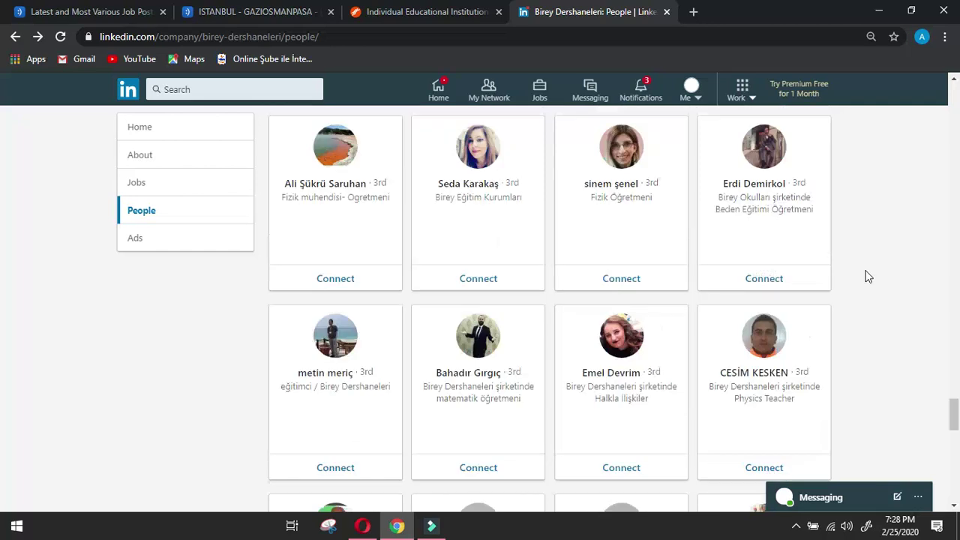
{"action": "scroll", "coordinate": [867, 277], "scroll_direction": "down", "scroll_amount": 2}
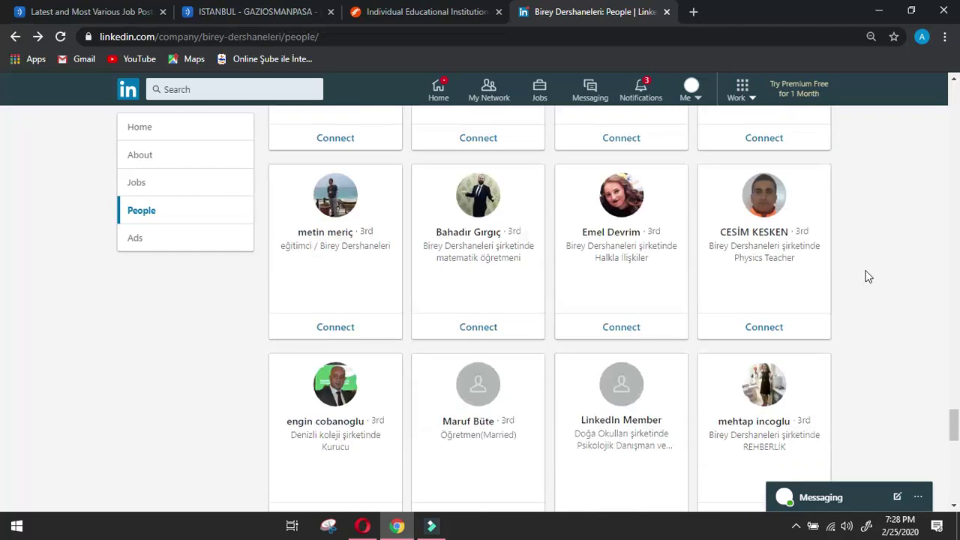
{"action": "scroll", "coordinate": [868, 276], "scroll_direction": "down", "scroll_amount": 2}
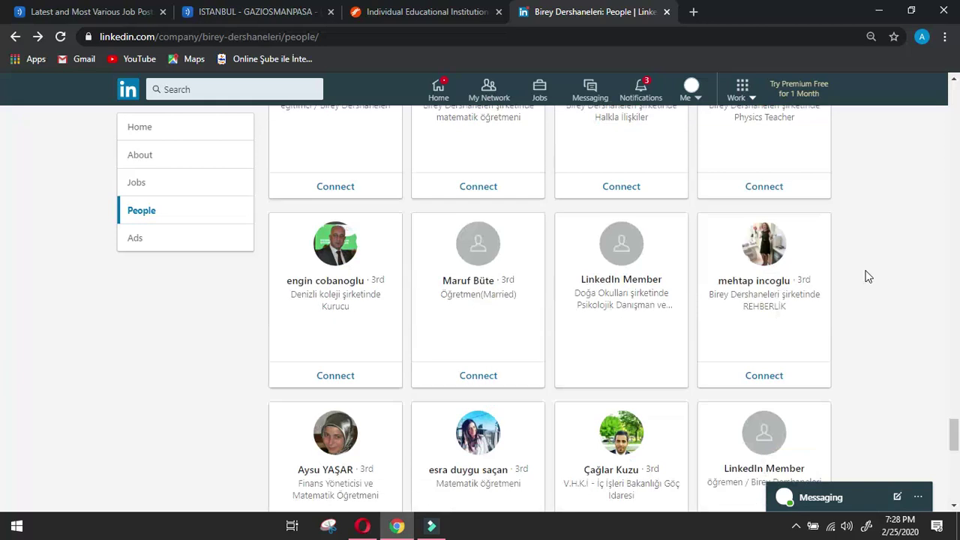
{"action": "scroll", "coordinate": [867, 277], "scroll_direction": "down", "scroll_amount": 2}
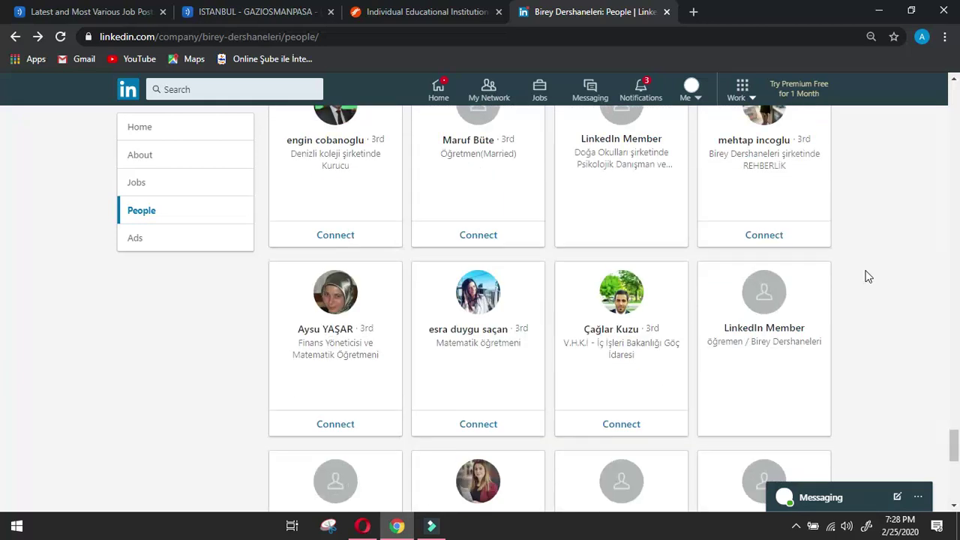
{"action": "scroll", "coordinate": [868, 277], "scroll_direction": "down", "scroll_amount": 4}
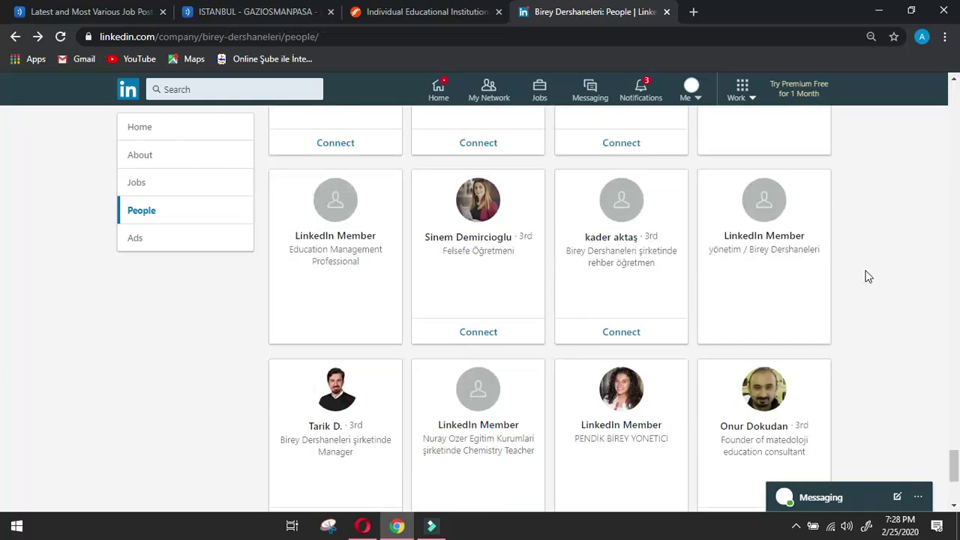
{"action": "scroll", "coordinate": [867, 276], "scroll_direction": "down", "scroll_amount": 2}
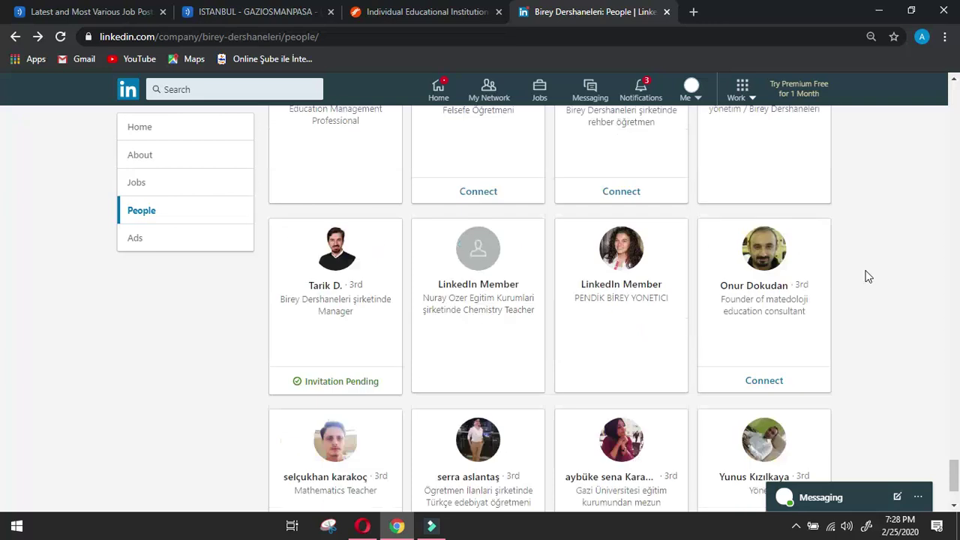
{"action": "scroll", "coordinate": [867, 277], "scroll_direction": "down", "scroll_amount": 2}
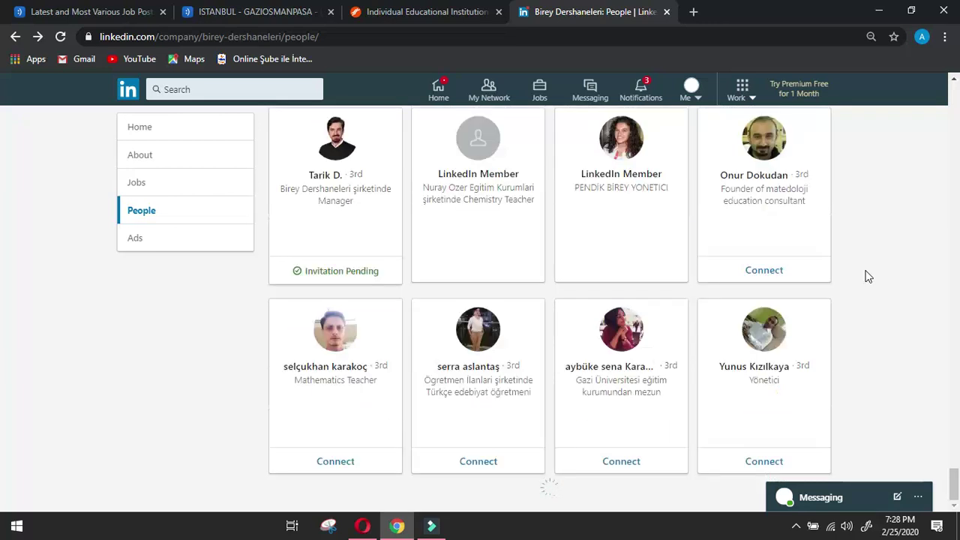
{"action": "scroll", "coordinate": [867, 277], "scroll_direction": "down", "scroll_amount": 4}
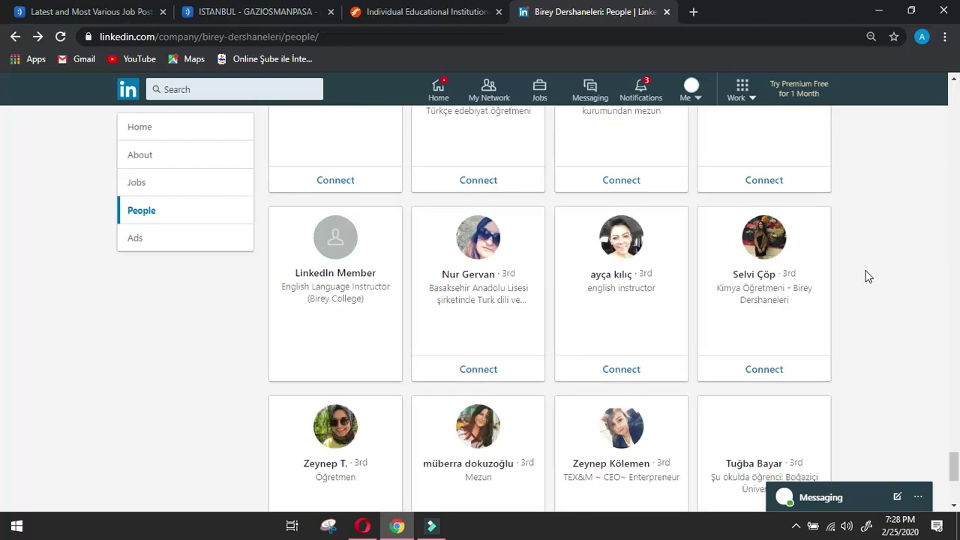
{"action": "scroll", "coordinate": [868, 276], "scroll_direction": "down", "scroll_amount": 2}
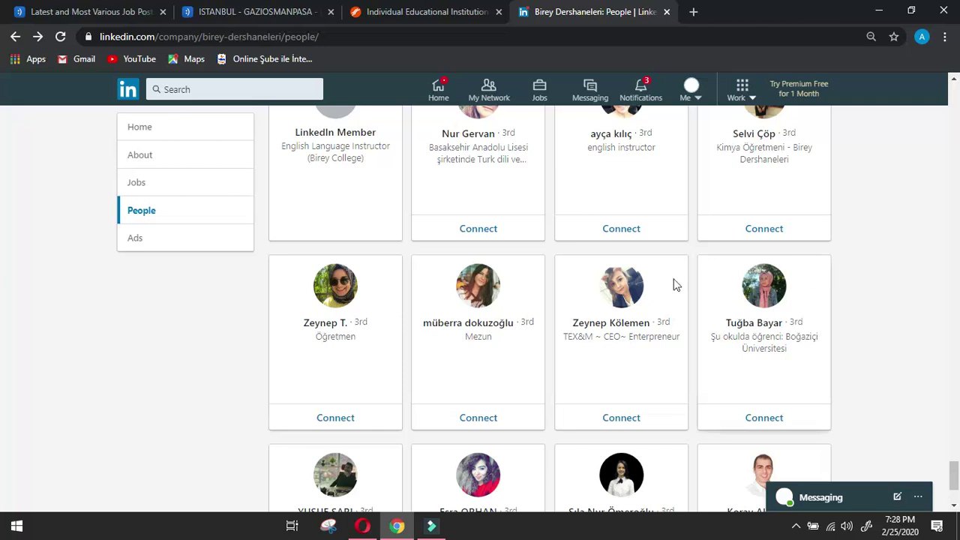
Open the profile of the employee listed as Birey Dershaneleri CEO and scroll through it.
{"action": "left_click", "coordinate": [599, 288]}
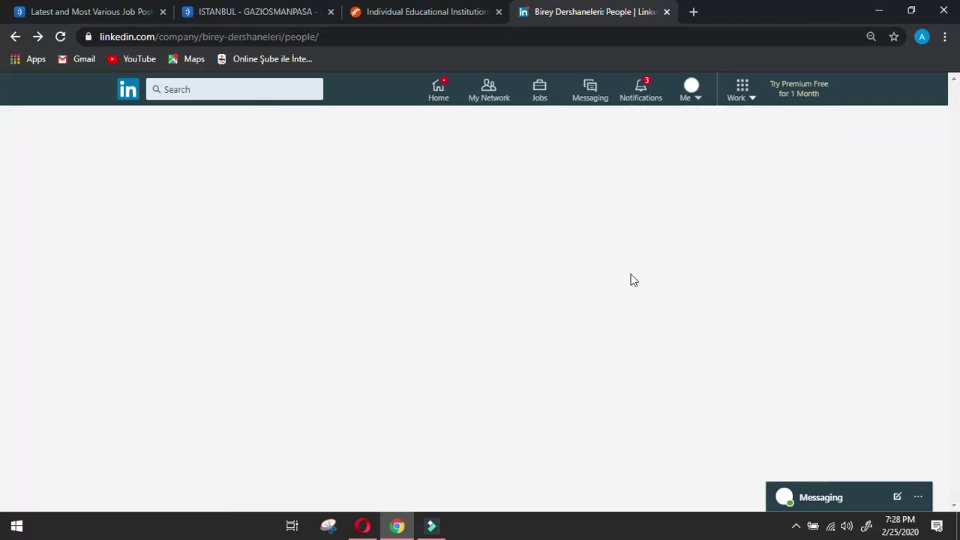
{"action": "scroll", "coordinate": [454, 311], "scroll_direction": "down", "scroll_amount": 4}
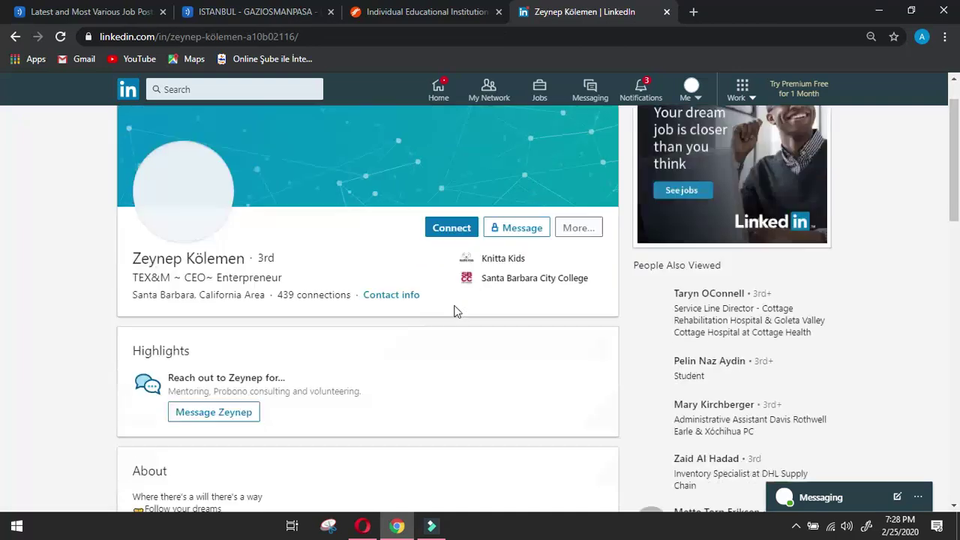
{"action": "scroll", "coordinate": [459, 311], "scroll_direction": "down", "scroll_amount": 4}
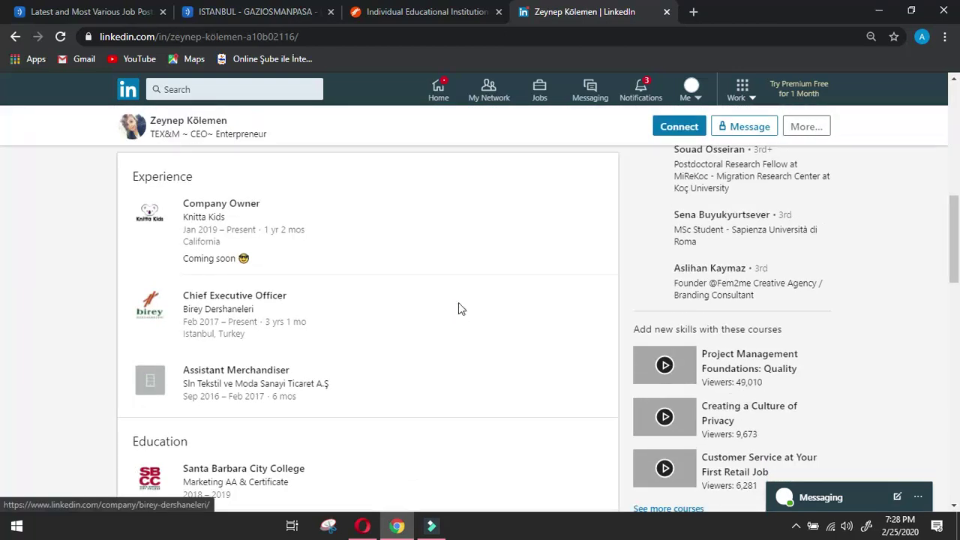
{"action": "scroll", "coordinate": [459, 308], "scroll_direction": "down", "scroll_amount": 2}
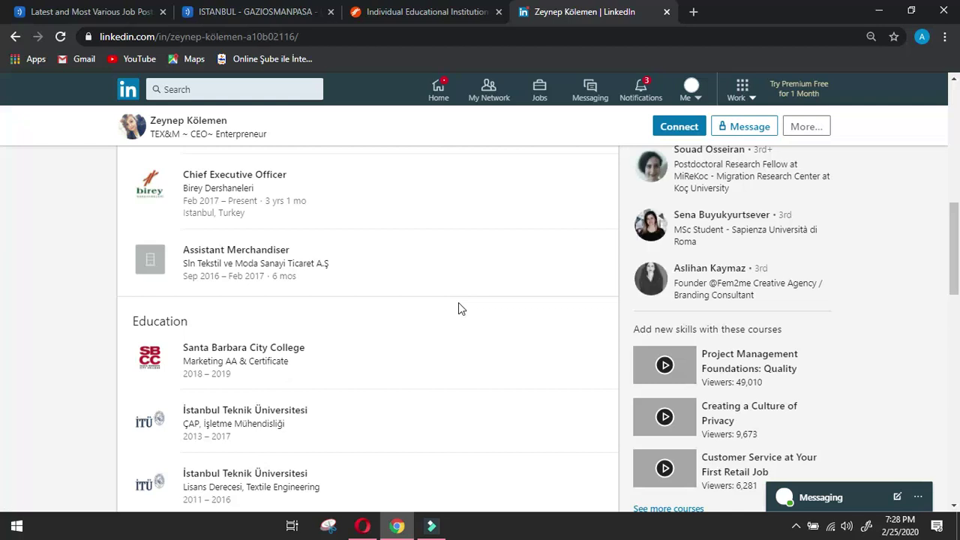
{"action": "scroll", "coordinate": [458, 304], "scroll_direction": "up", "scroll_amount": 10}
Send the CEO a connection invitation without a note, then select their name on the full profile.
{"action": "left_click", "coordinate": [452, 285]}
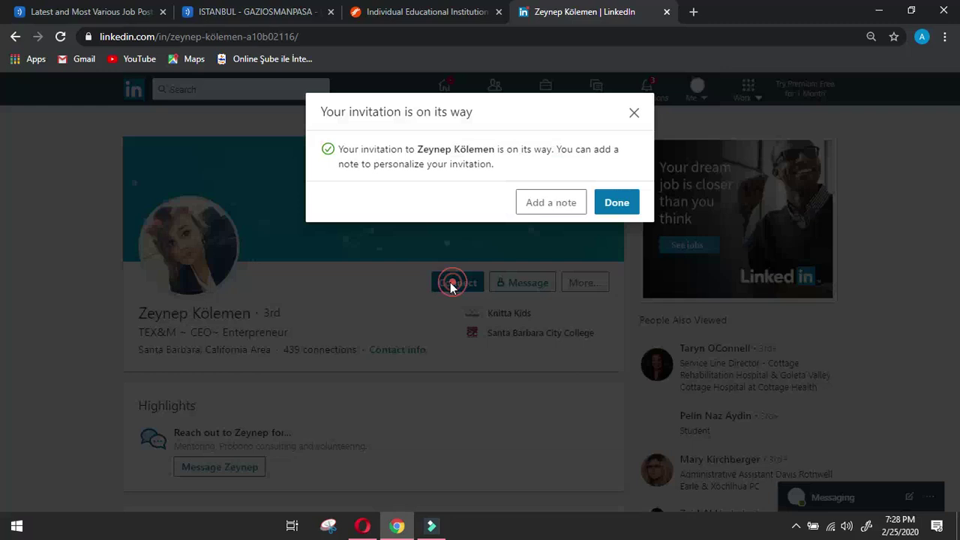
{"action": "left_click", "coordinate": [616, 204]}
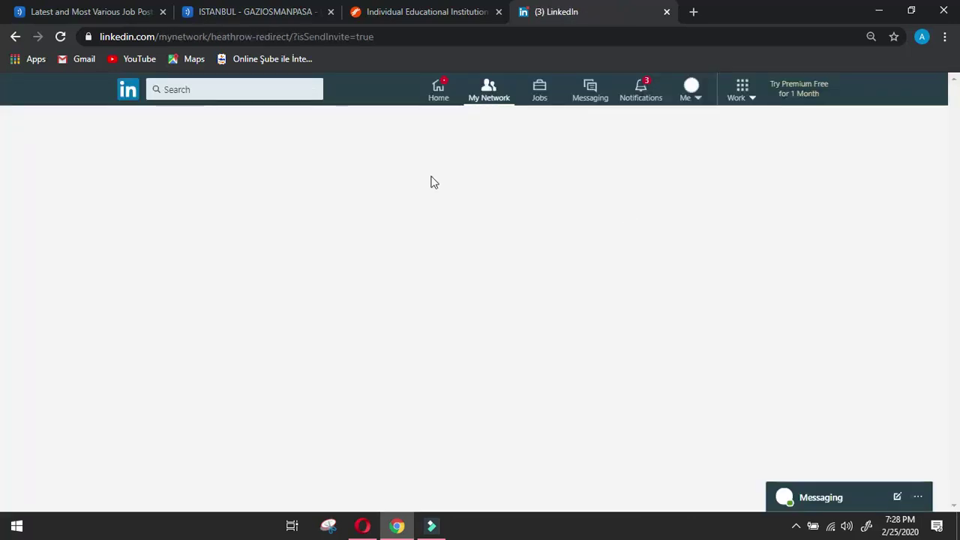
{"action": "left_click", "coordinate": [362, 152]}
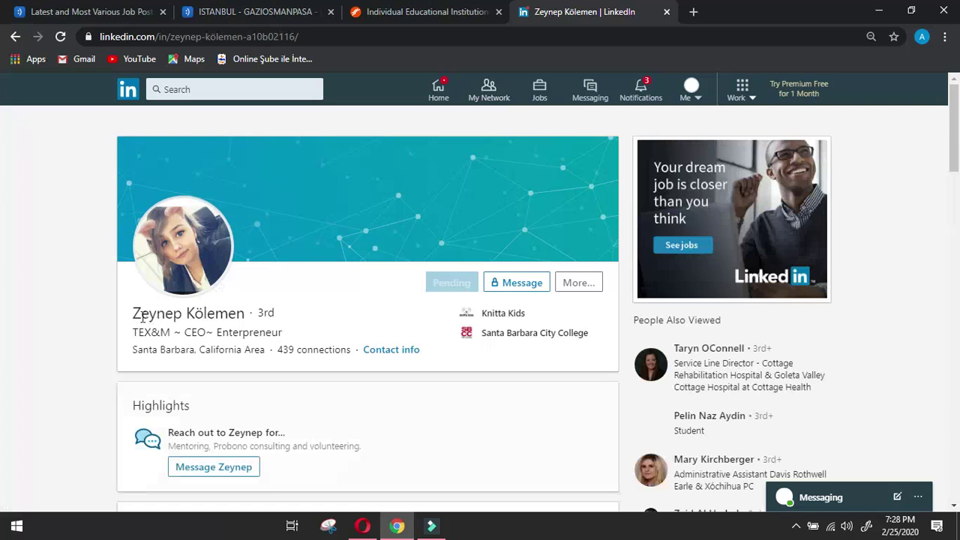
{"action": "left_click_drag", "start_coordinate": [136, 314], "coordinate": [240, 315]}
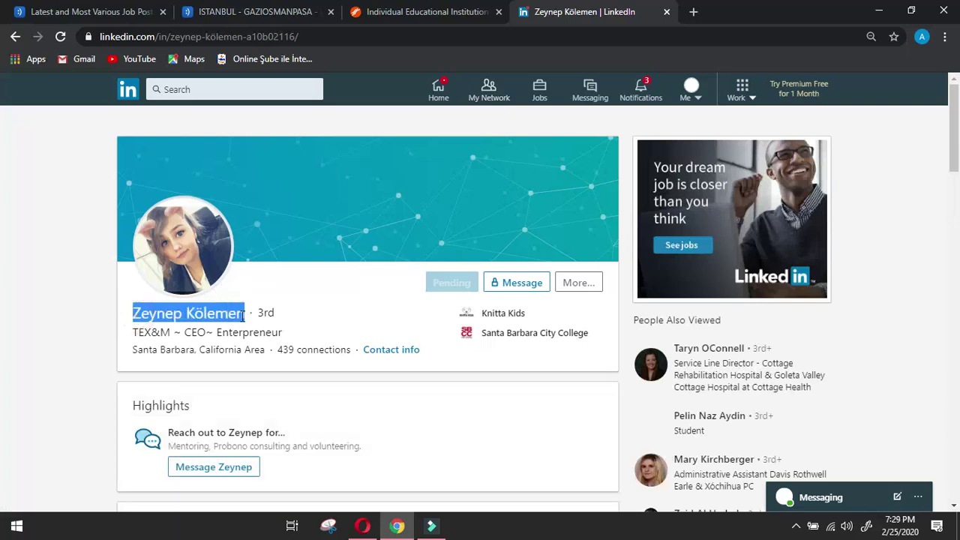
{"action": "left_click", "coordinate": [363, 527]}
Paste the owner's name into Name of owner and enter CEO as the designation.
{"action": "left_click", "coordinate": [352, 433]}
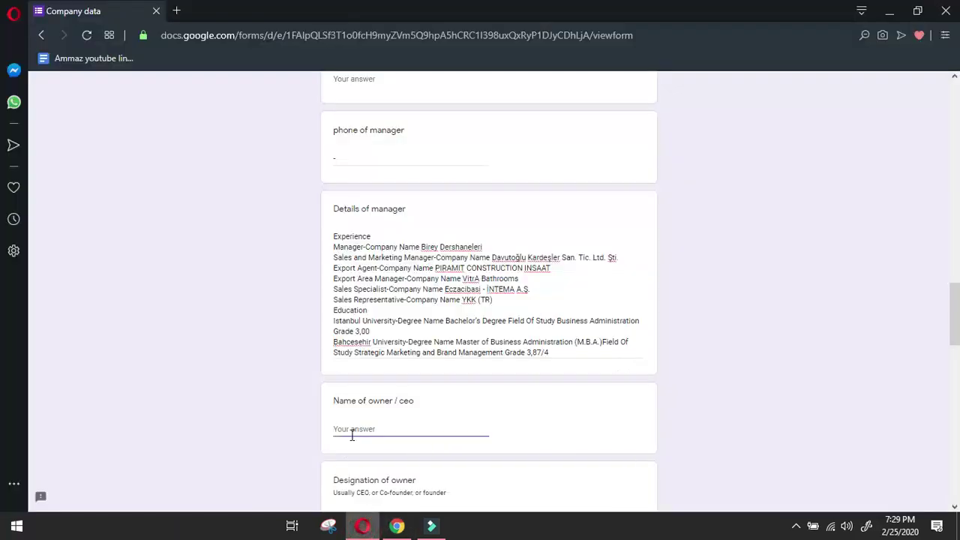
{"action": "scroll", "coordinate": [368, 431], "scroll_direction": "down", "scroll_amount": 2}
{"action": "left_click", "coordinate": [380, 379]}
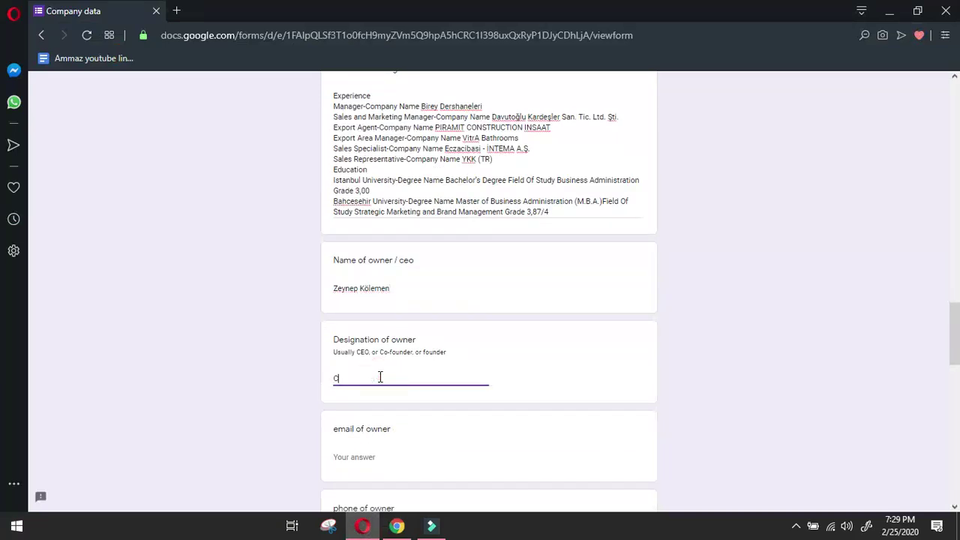
Enter '-' for the owner phone and start Details of owner with the Experience heading.
{"action": "left_click", "coordinate": [397, 526]}
{"action": "scroll", "coordinate": [225, 382], "scroll_direction": "down", "scroll_amount": 4}
{"action": "left_click", "coordinate": [21, 352]}
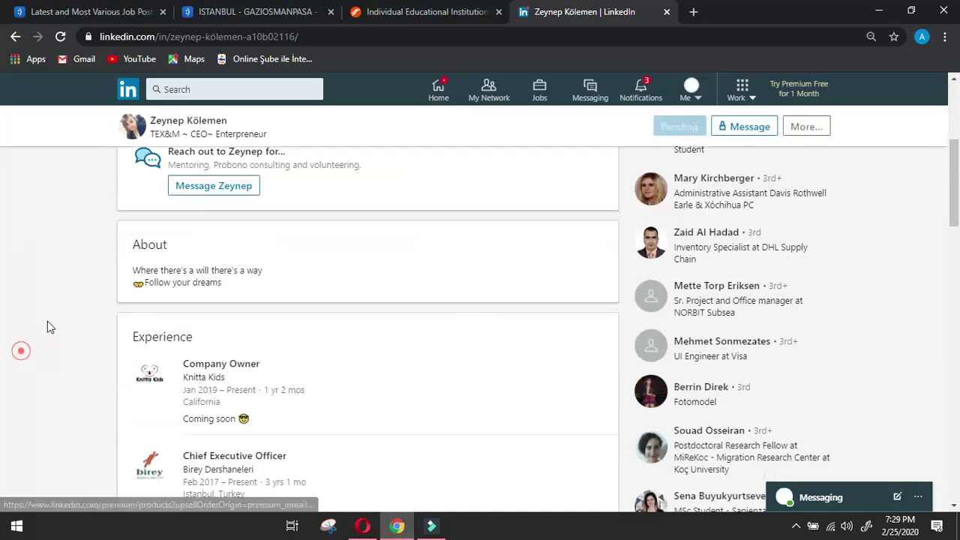
{"action": "left_click_drag", "start_coordinate": [128, 336], "coordinate": [205, 338]}
{"action": "key", "text": "ctrl+c"}
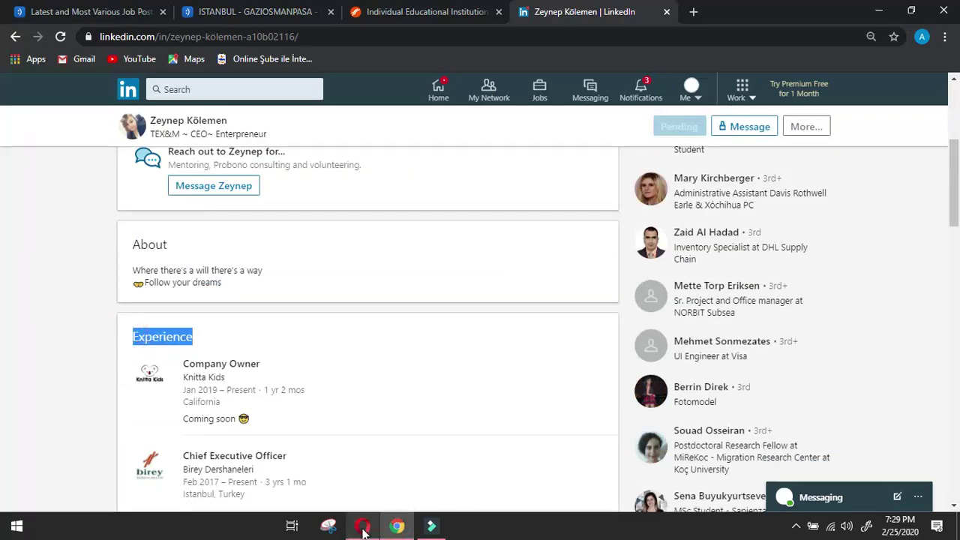
{"action": "left_click", "coordinate": [362, 526]}
{"action": "scroll", "coordinate": [375, 459], "scroll_direction": "down", "scroll_amount": 4}
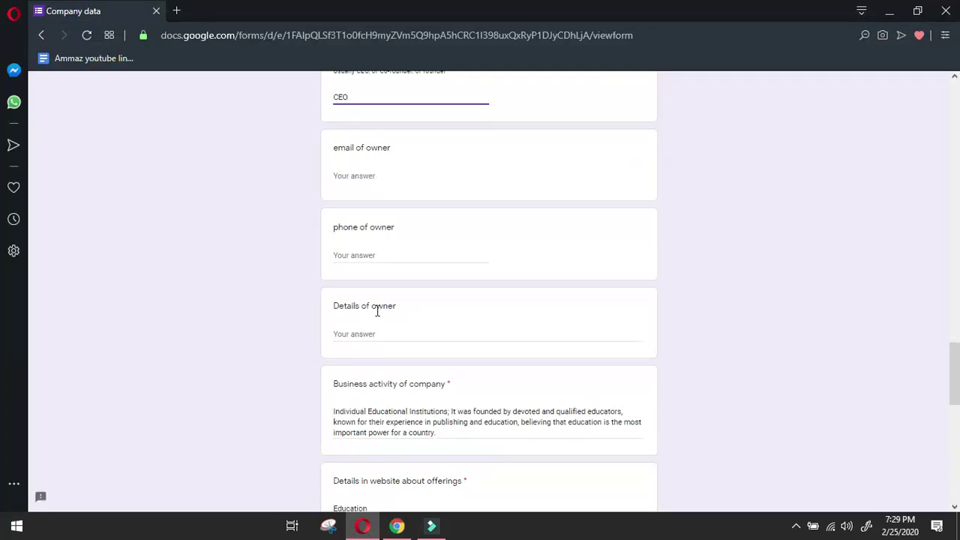
{"action": "left_click", "coordinate": [402, 262]}
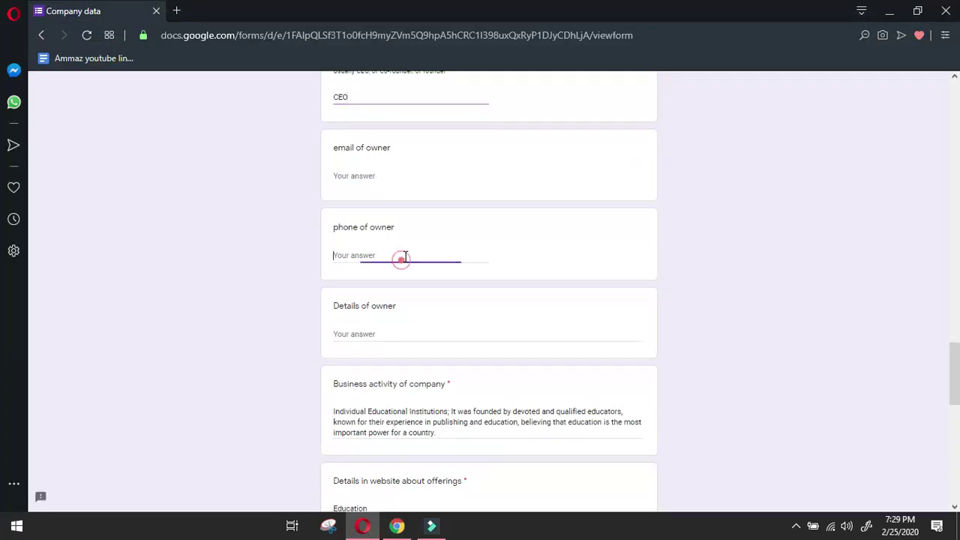
{"action": "left_click", "coordinate": [397, 331]}
{"action": "key", "text": "ctrl+v"}
{"action": "key", "text": "Return"}
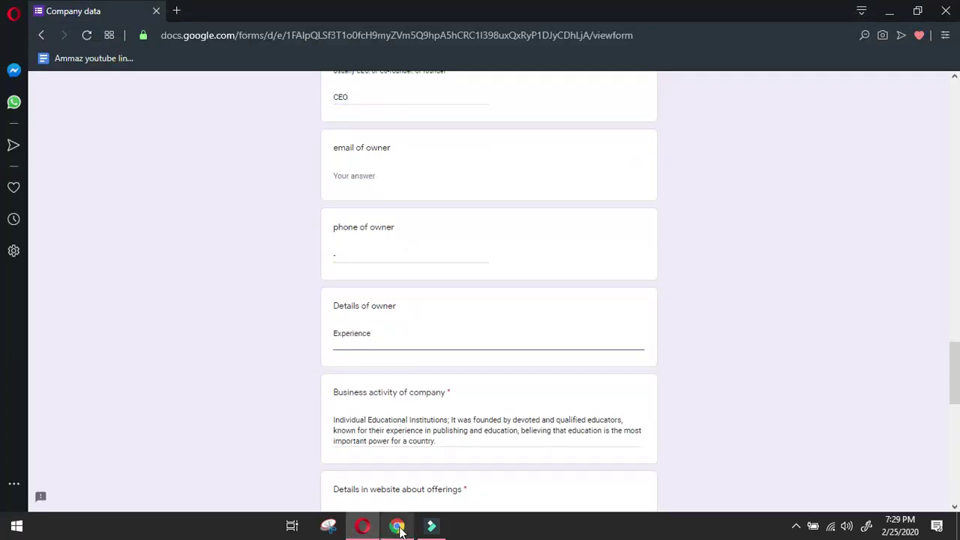
Add the Company Owner at Knitta Kids role as one line in Details of owner.
{"action": "left_click", "coordinate": [399, 528]}
{"action": "left_click", "coordinate": [22, 337]}
{"action": "left_click_drag", "start_coordinate": [183, 358], "coordinate": [265, 373]}
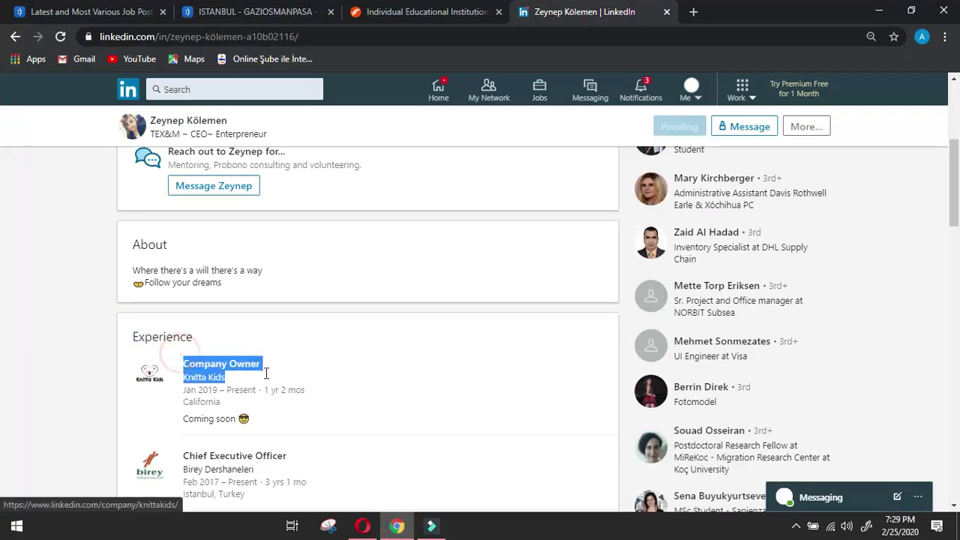
{"action": "key", "text": "ctrl+c"}
{"action": "left_click", "coordinate": [362, 525]}
{"action": "key", "text": "ctrl+v"}
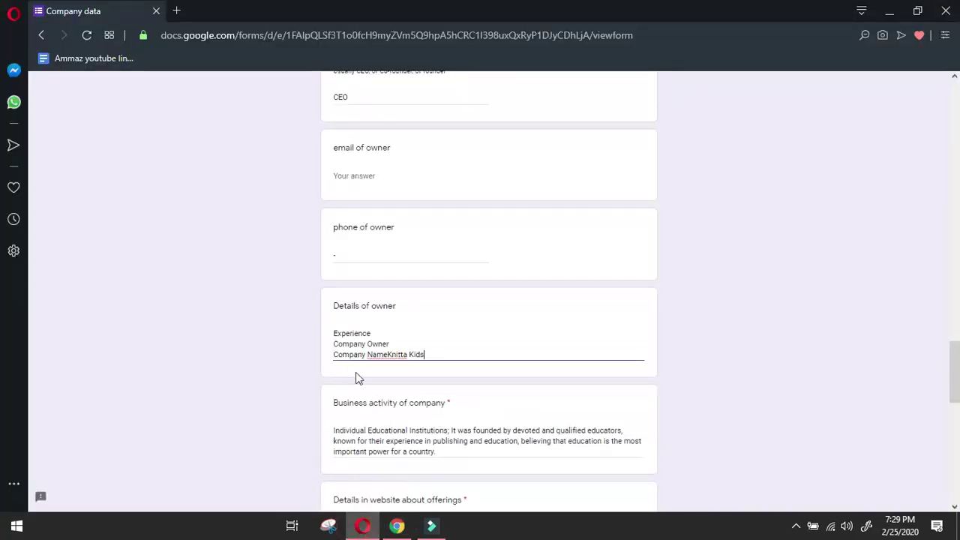
{"action": "left_click", "coordinate": [335, 356]}
{"action": "key", "text": "BackSpace"}
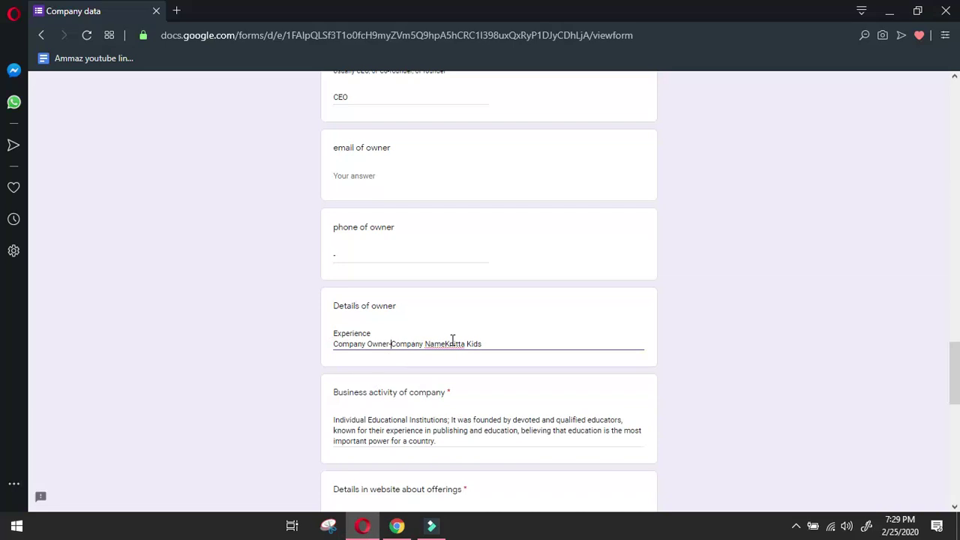
{"action": "left_click", "coordinate": [447, 344]}
{"action": "left_click", "coordinate": [531, 343]}
{"action": "key", "text": "Return"}
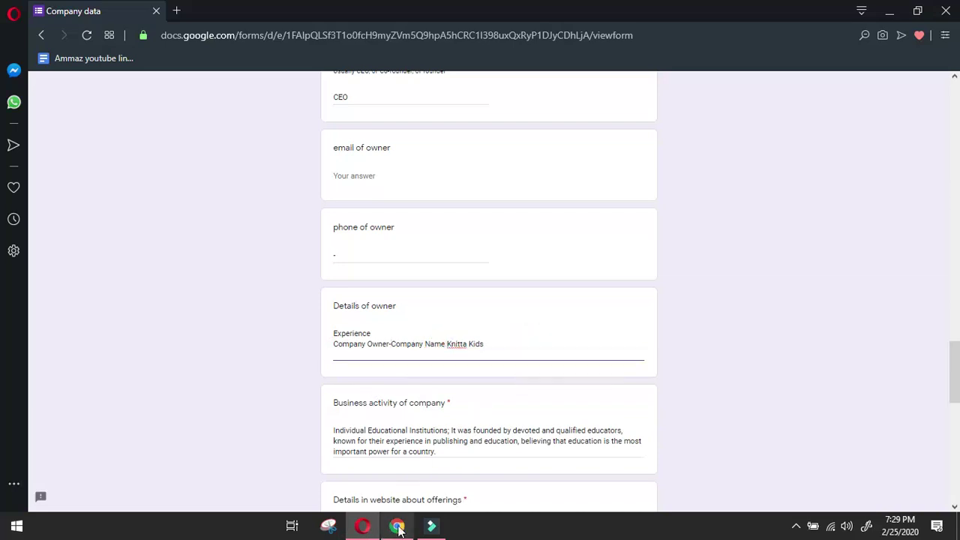
Add the Chief Executive Officer at Birey Dershaneleri role as the next line.
{"action": "left_click", "coordinate": [397, 526]}
{"action": "left_click", "coordinate": [22, 368]}
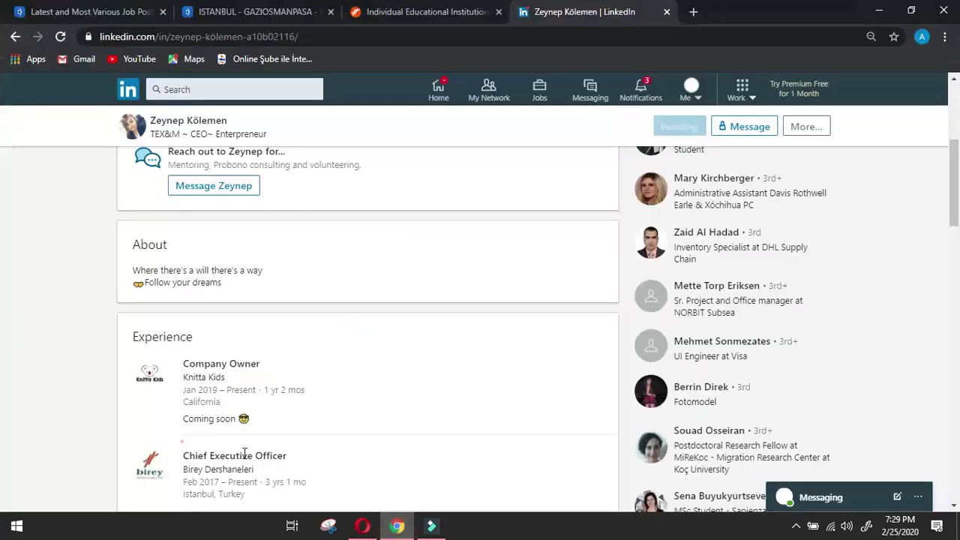
{"action": "left_click_drag", "start_coordinate": [182, 450], "coordinate": [301, 465]}
{"action": "key", "text": "ctrl+c"}
{"action": "left_click", "coordinate": [362, 526]}
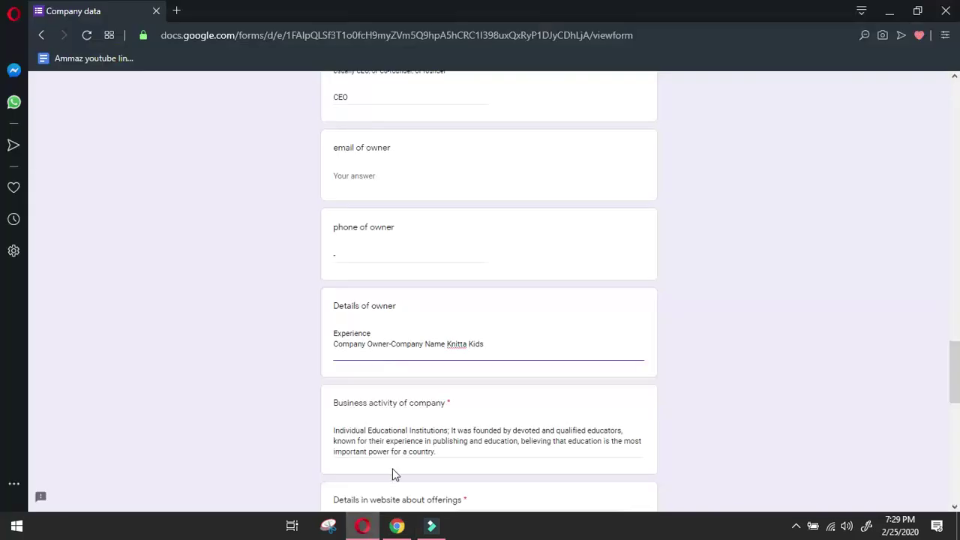
{"action": "key", "text": "ctrl+v"}
{"action": "left_click", "coordinate": [333, 365]}
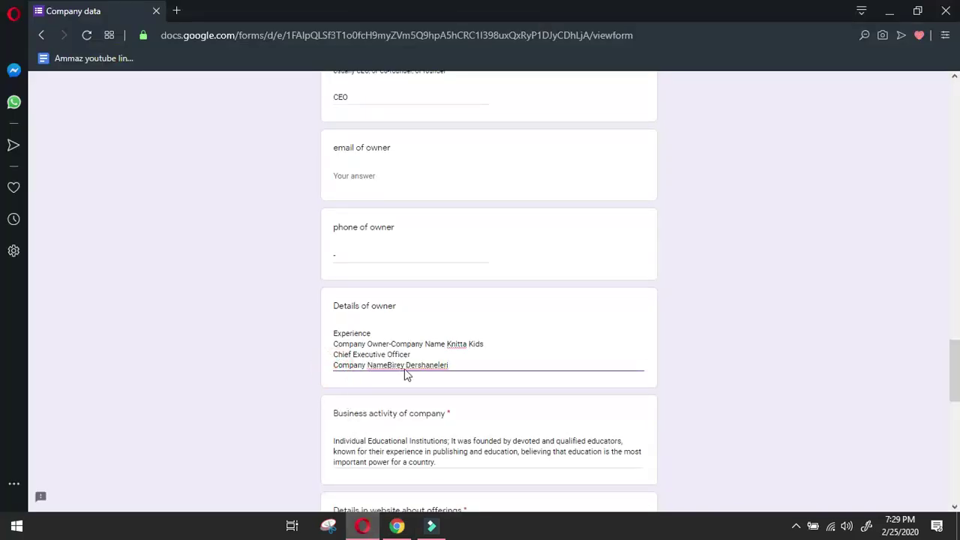
{"action": "key", "text": "BackSpace"}
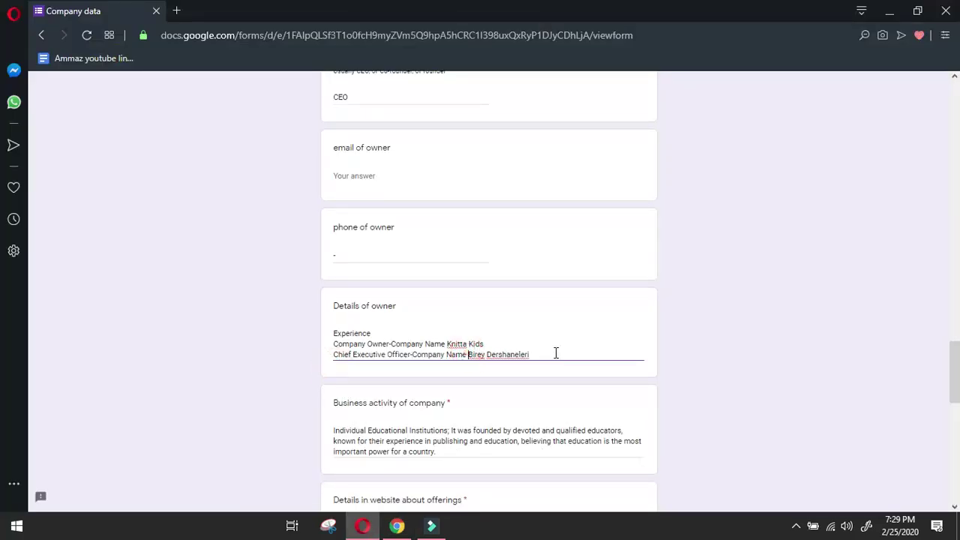
{"action": "left_click", "coordinate": [555, 353]}
Add the Assistant Merchandiser at Sln Tekstil role, joined onto one line with '-'.
{"action": "left_click", "coordinate": [397, 525]}
{"action": "left_click", "coordinate": [21, 391]}
{"action": "scroll", "coordinate": [55, 403], "scroll_direction": "down", "scroll_amount": 2}
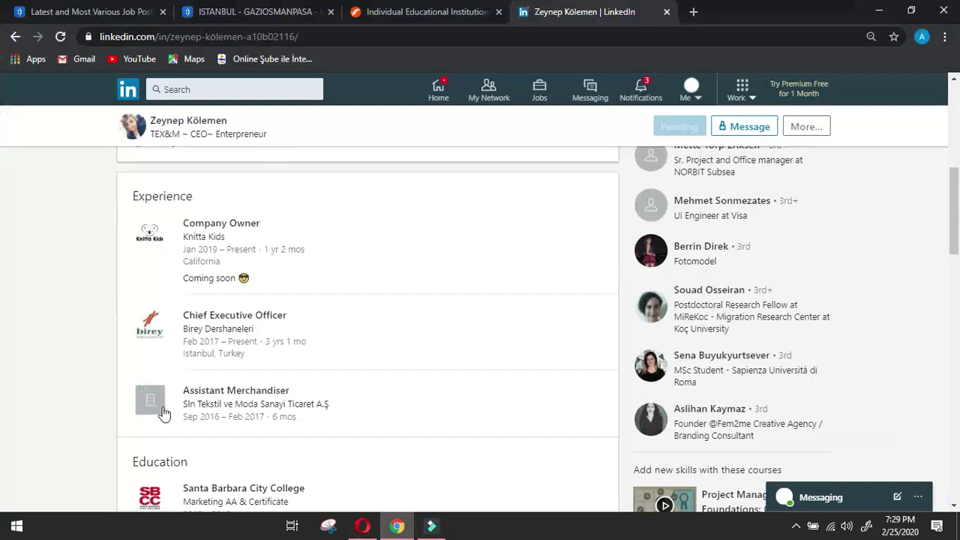
{"action": "left_click_drag", "start_coordinate": [179, 384], "coordinate": [358, 405]}
{"action": "key", "text": "ctrl+c"}
{"action": "key", "text": "alt+Tab"}
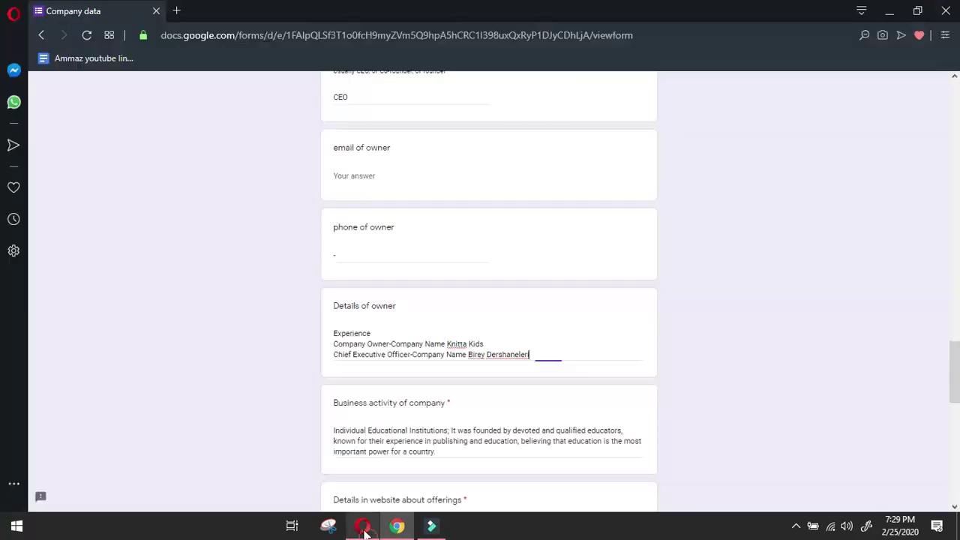
{"action": "key", "text": "Return"}
{"action": "key", "text": "ctrl+v"}
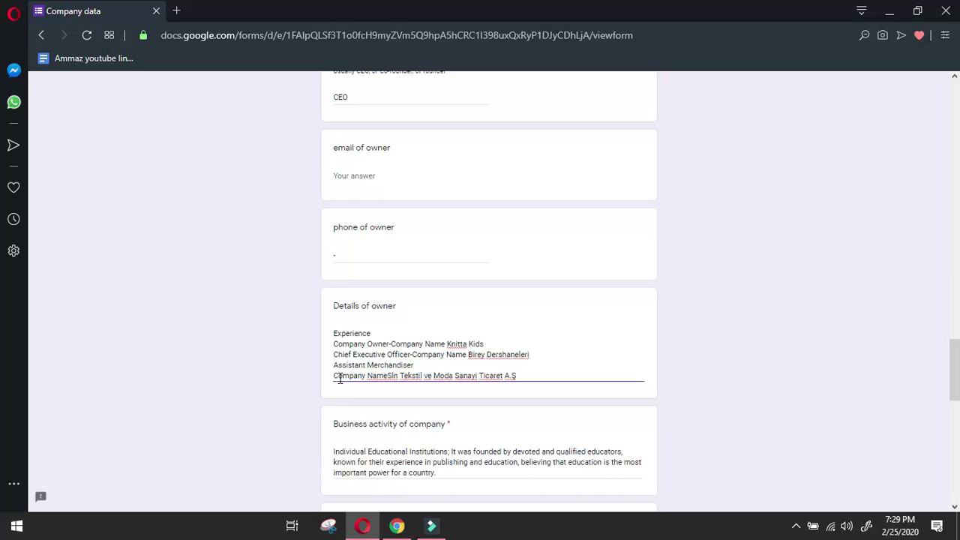
{"action": "left_click", "coordinate": [334, 375]}
{"action": "key", "text": "BackSpace"}
{"action": "type", "text": "-"}
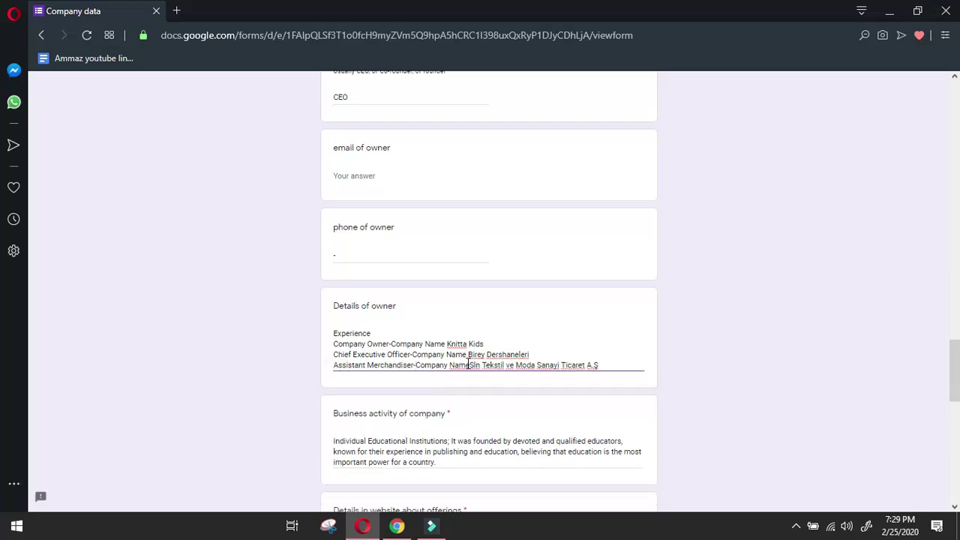
{"action": "left_click", "coordinate": [471, 364]}
{"action": "left_click", "coordinate": [607, 365]}
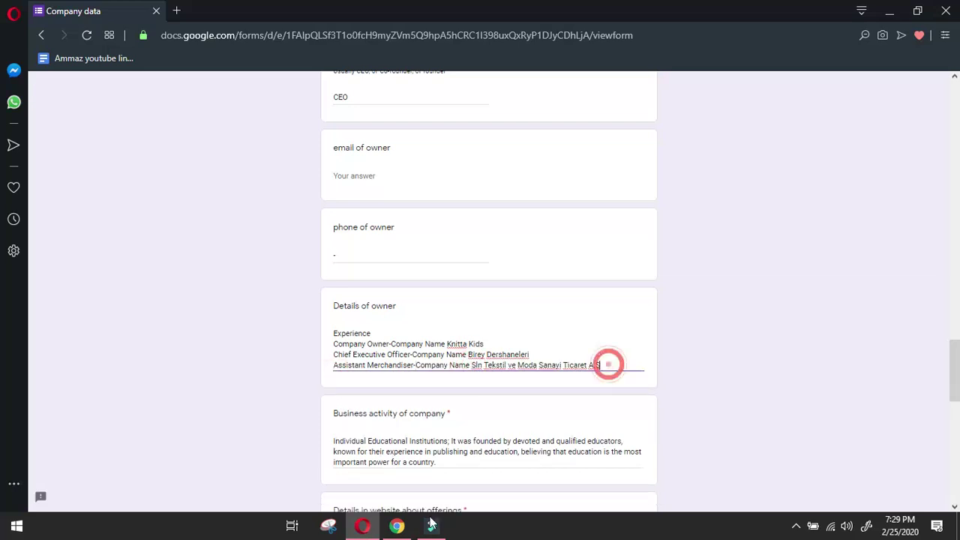
Select the Education heading on the LinkedIn profile to bring into the form.
{"action": "left_click", "coordinate": [398, 526]}
{"action": "scroll", "coordinate": [71, 325], "scroll_direction": "down", "scroll_amount": 3}
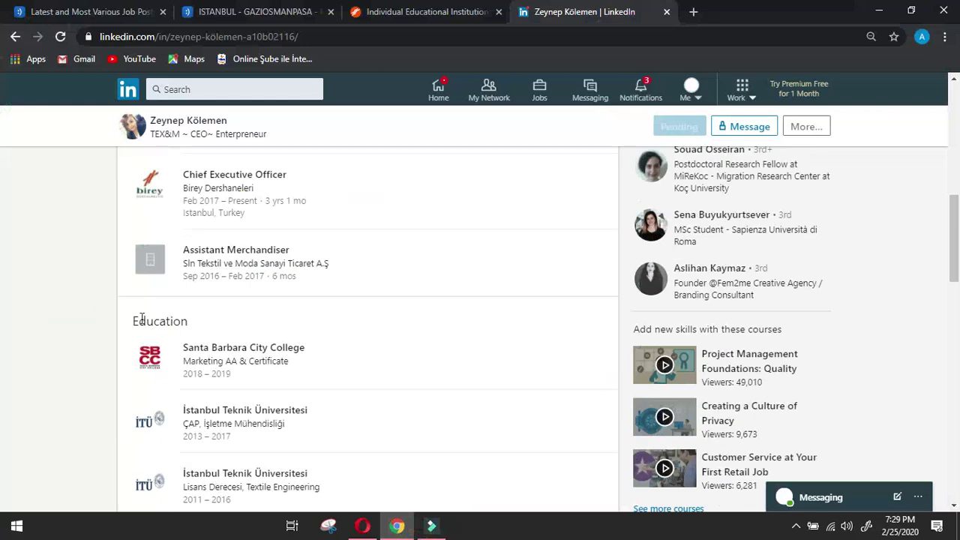
{"action": "left_click_drag", "start_coordinate": [130, 321], "coordinate": [191, 328]}
{"action": "left_click", "coordinate": [362, 526]}
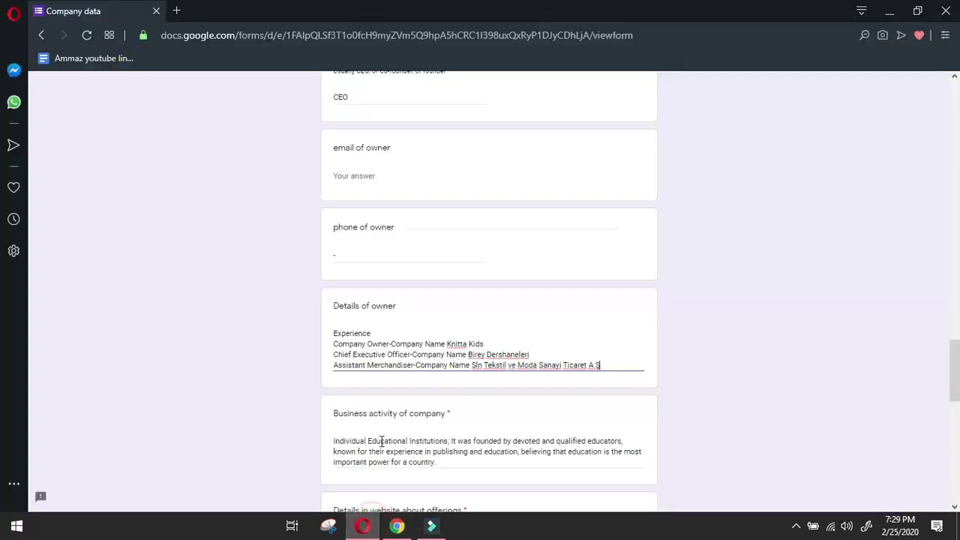
Add an Education heading and the Santa Barbara City College Marketing degree on one line.
{"action": "key", "text": "Return"}
{"action": "key", "text": "ctrl+v"}
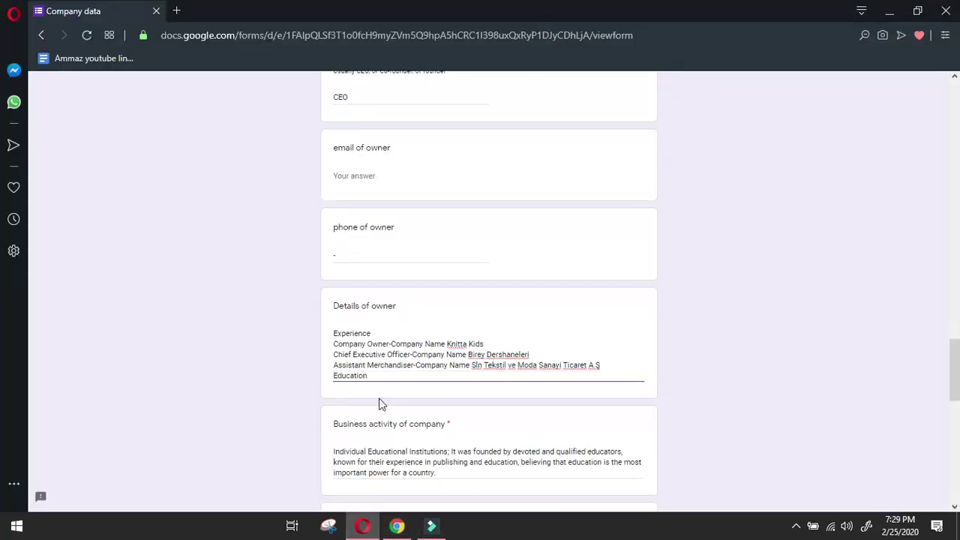
{"action": "key", "text": "Return"}
{"action": "left_click", "coordinate": [397, 526]}
{"action": "left_click", "coordinate": [22, 333]}
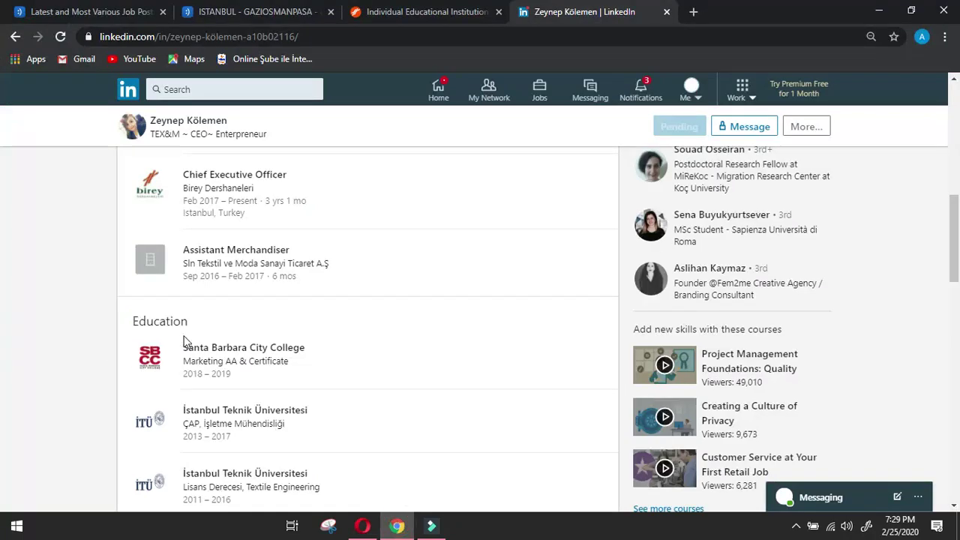
{"action": "left_click_drag", "start_coordinate": [184, 337], "coordinate": [337, 365]}
{"action": "left_click", "coordinate": [363, 525]}
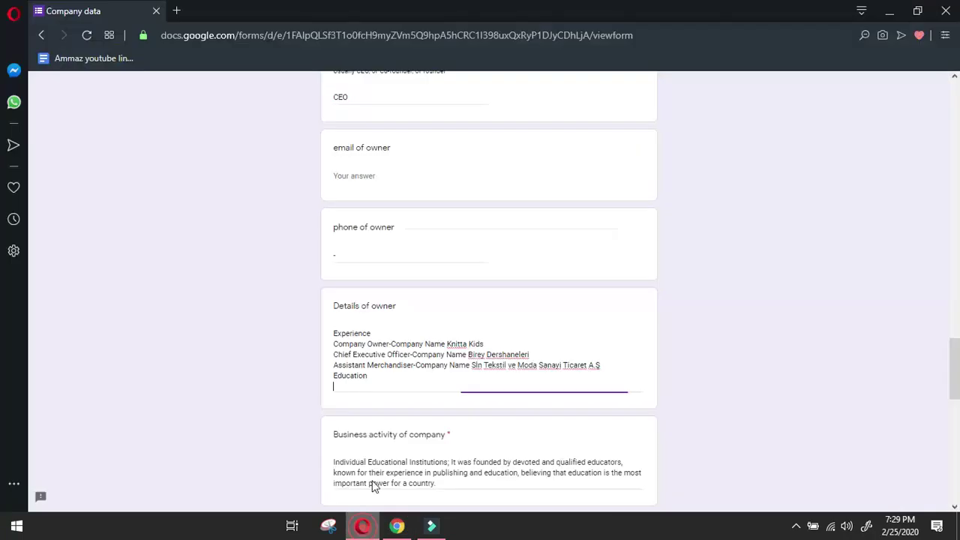
{"action": "key", "text": "ctrl+v"}
{"action": "left_click", "coordinate": [335, 398]}
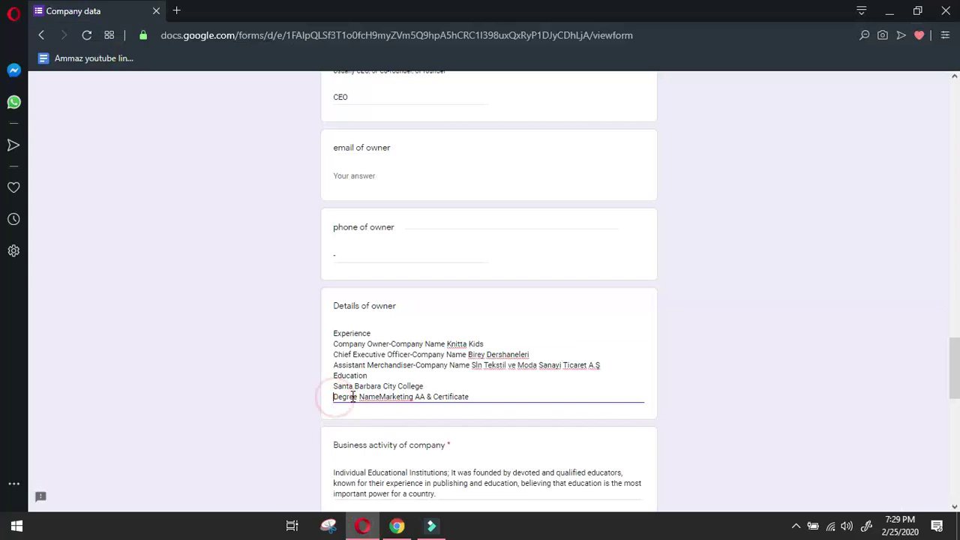
{"action": "key", "text": "BackSpace"}
{"action": "type", "text": "-"}
{"action": "left_click", "coordinate": [474, 385]}
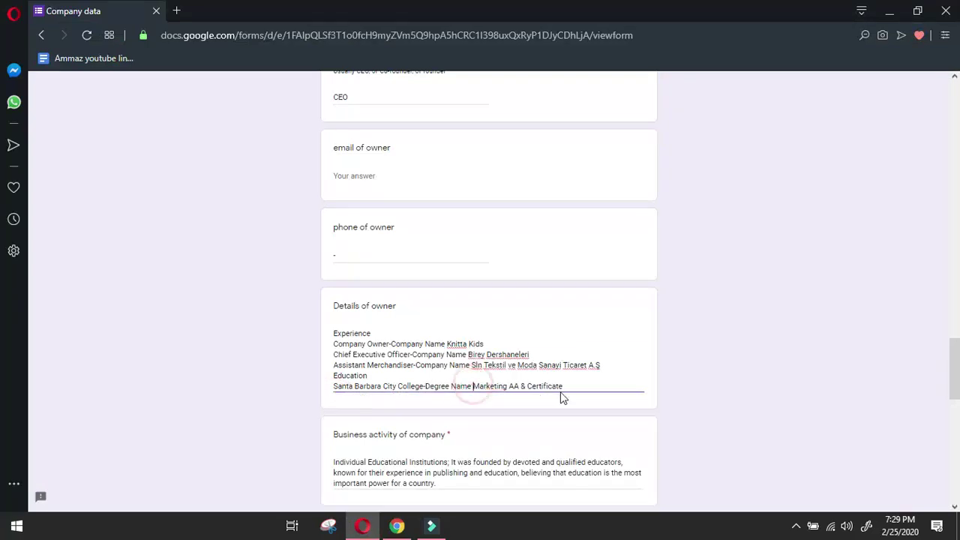
{"action": "left_click", "coordinate": [568, 385]}
{"action": "key", "text": "Return"}
Add the İstanbul Teknik Üniversitesi CAP entry as one line with spaces fixed.
{"action": "left_click", "coordinate": [406, 529]}
{"action": "left_click", "coordinate": [22, 403]}
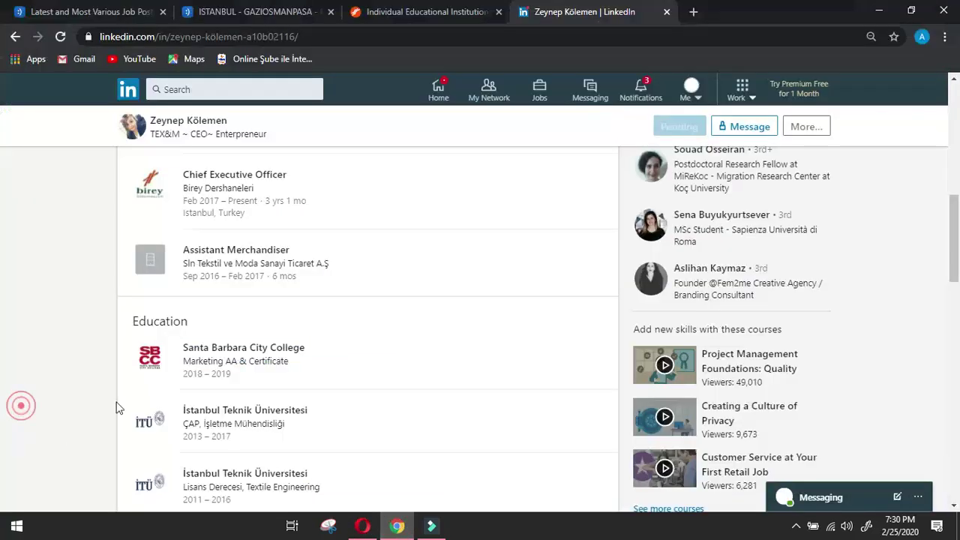
{"action": "left_click_drag", "start_coordinate": [180, 403], "coordinate": [338, 428]}
{"action": "key", "text": "ctrl+c"}
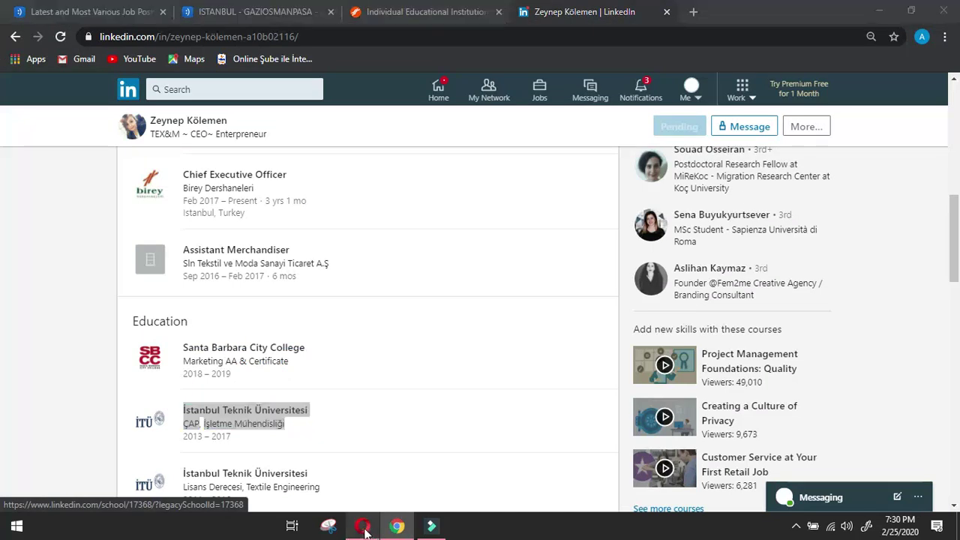
{"action": "left_click", "coordinate": [362, 526]}
{"action": "key", "text": "ctrl+v"}
{"action": "left_click", "coordinate": [334, 407]}
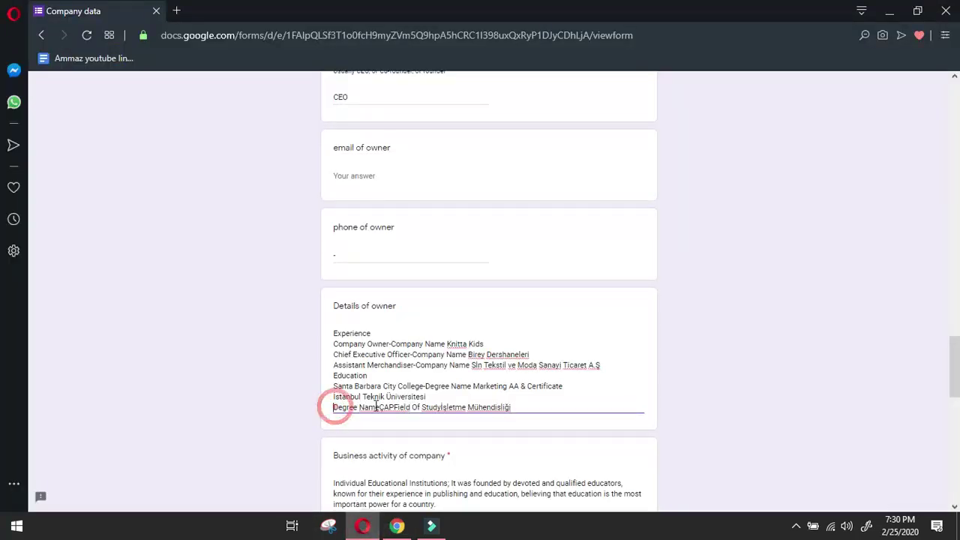
{"action": "key", "text": "BackSpace"}
{"action": "left_click", "coordinate": [475, 398]}
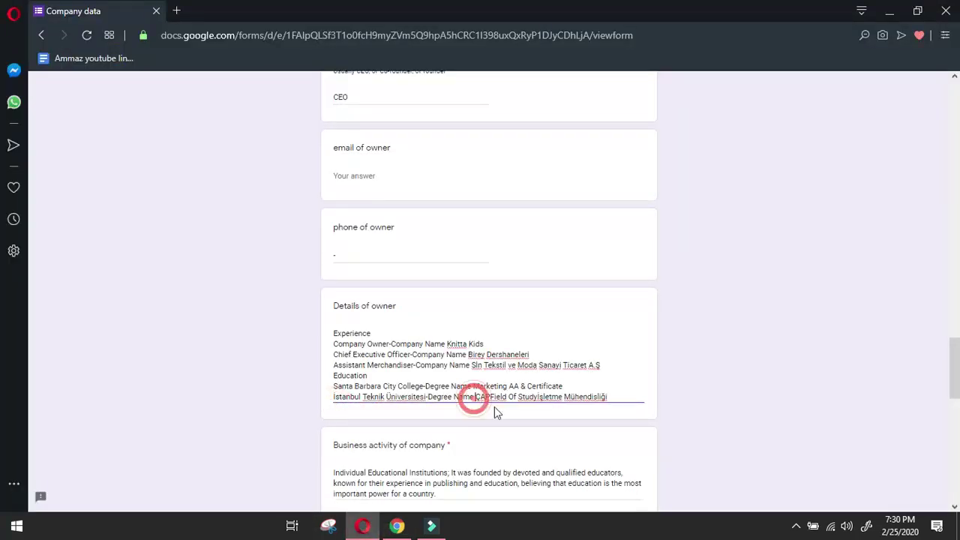
{"action": "left_click", "coordinate": [491, 398]}
{"action": "left_click", "coordinate": [540, 398]}
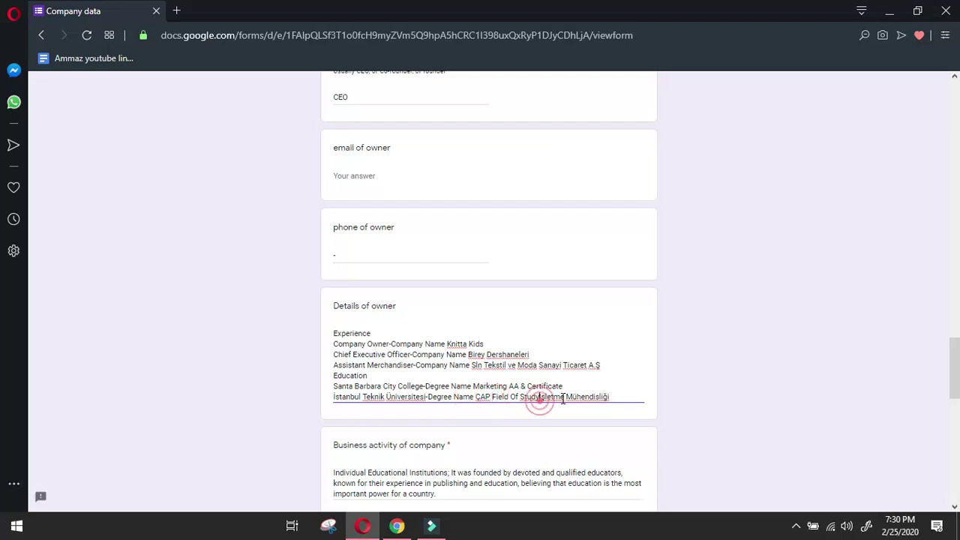
{"action": "left_click", "coordinate": [624, 398]}
Add the İstanbul Teknik Üniversitesi Textile Engineering Lisans entry as one hyphen-joined, spaced line.
{"action": "left_click", "coordinate": [397, 526]}
{"action": "scroll", "coordinate": [456, 447], "scroll_direction": "down", "scroll_amount": 2}
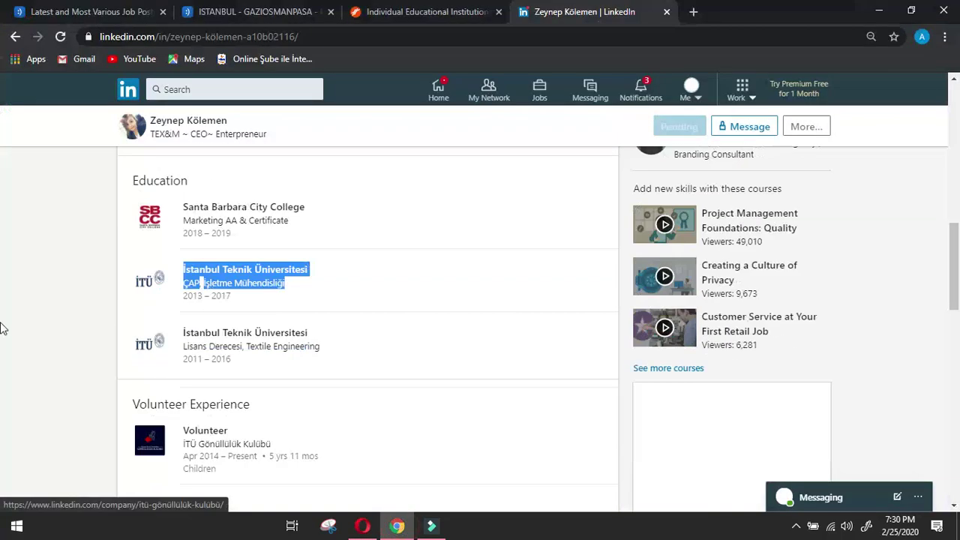
{"action": "left_click", "coordinate": [21, 316]}
{"action": "left_click_drag", "start_coordinate": [183, 318], "coordinate": [353, 344]}
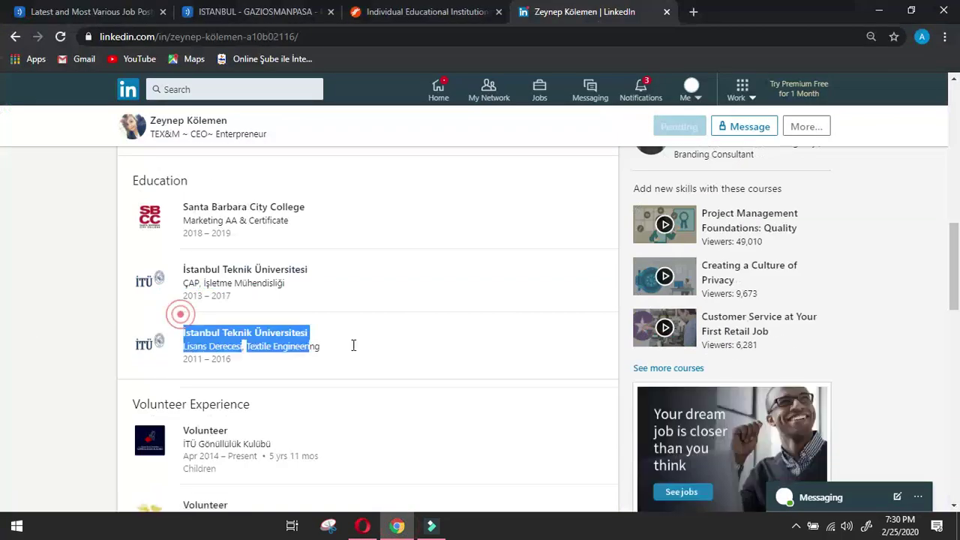
{"action": "left_click", "coordinate": [364, 511]}
{"action": "left_click", "coordinate": [362, 525]}
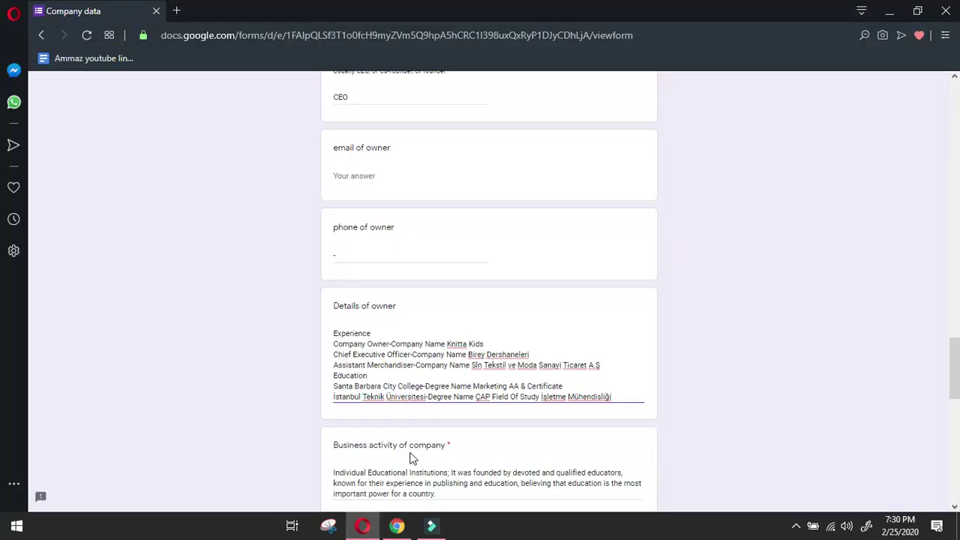
{"action": "key", "text": "Return"}
{"action": "key", "text": "ctrl+v"}
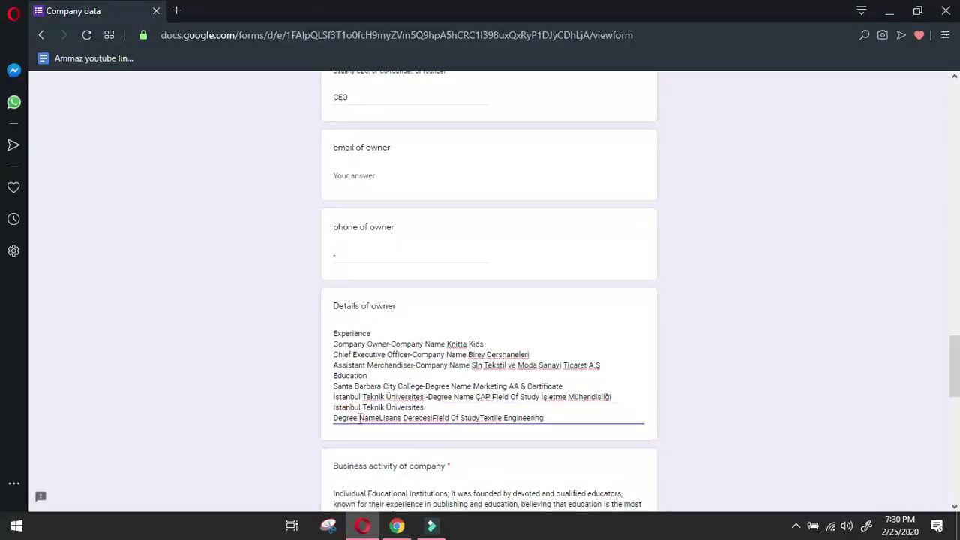
{"action": "key", "text": "BackSpace"}
{"action": "type", "text": "-"}
{"action": "left_click", "coordinate": [474, 407]}
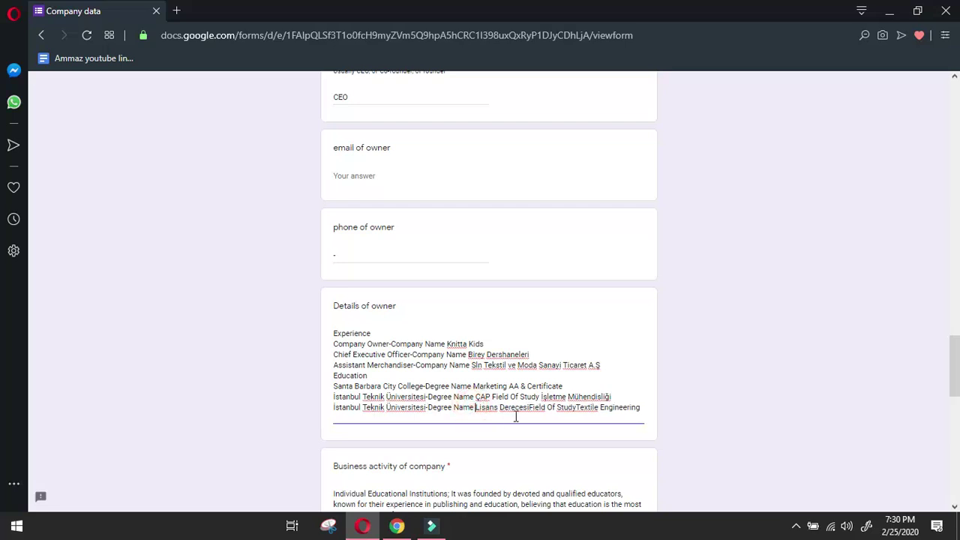
{"action": "left_click", "coordinate": [528, 407]}
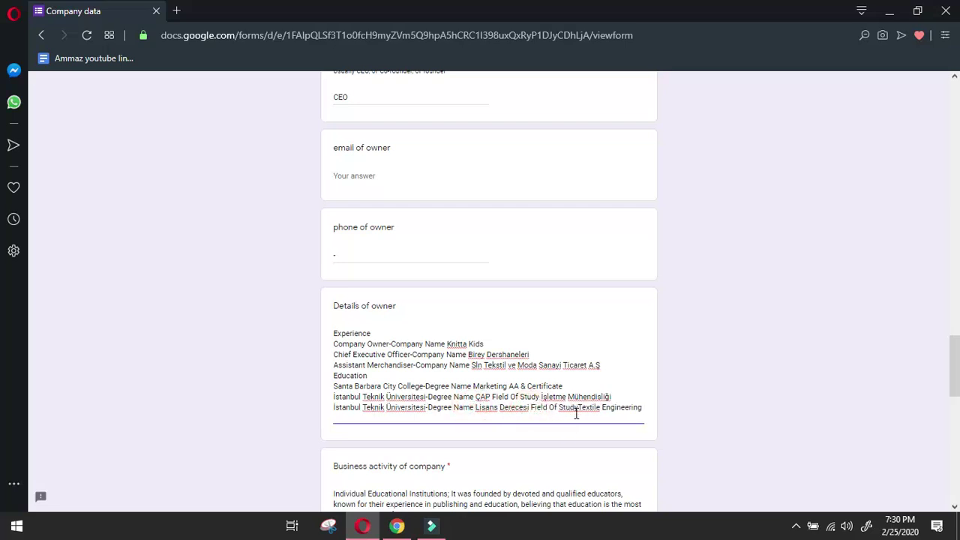
{"action": "left_click", "coordinate": [577, 409]}
Submit the completed Company data response for Enso Production.
{"action": "scroll", "coordinate": [573, 429], "scroll_direction": "down", "scroll_amount": 15}
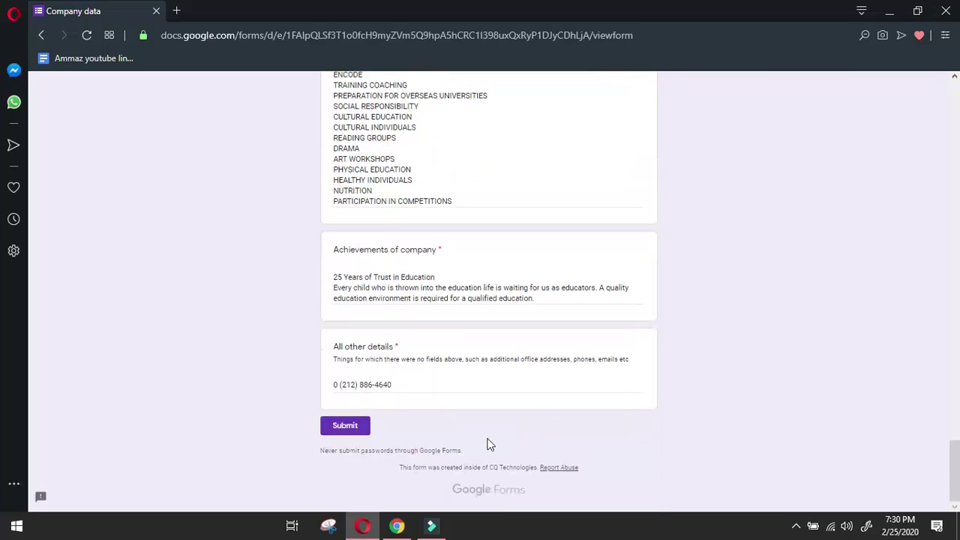
{"action": "left_click", "coordinate": [362, 426]}
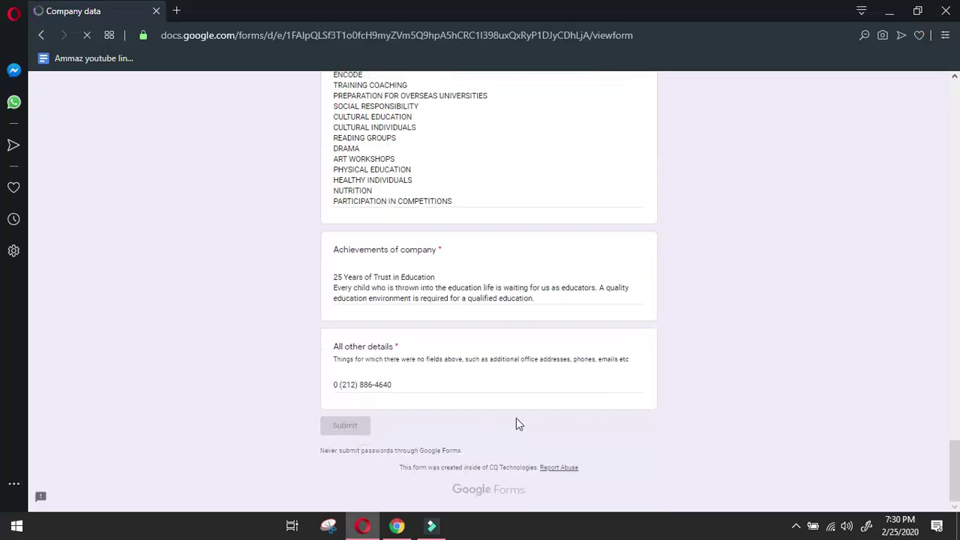
{"action": "left_click", "coordinate": [795, 526]}
{"action": "left_click", "coordinate": [804, 500]}
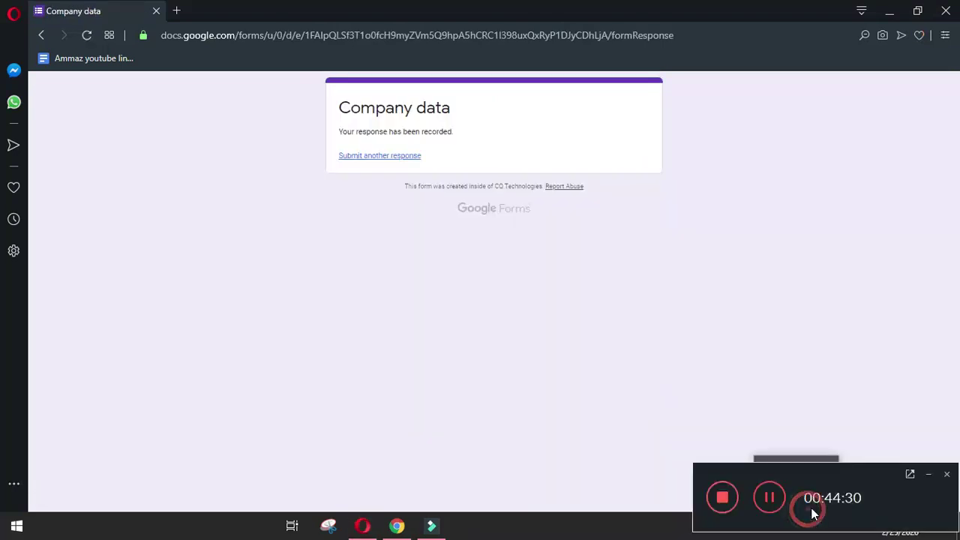
{"action": "left_click", "coordinate": [924, 474]}
{"action": "left_click", "coordinate": [862, 342]}
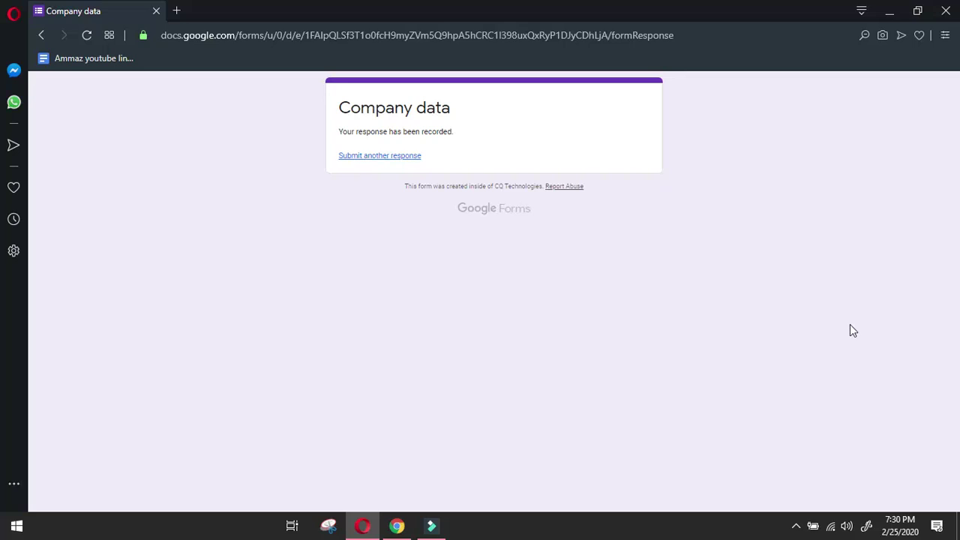
Start another response, choosing 'react yenibiris.com' as follow type and the first listed name.
{"action": "left_click", "coordinate": [350, 156]}
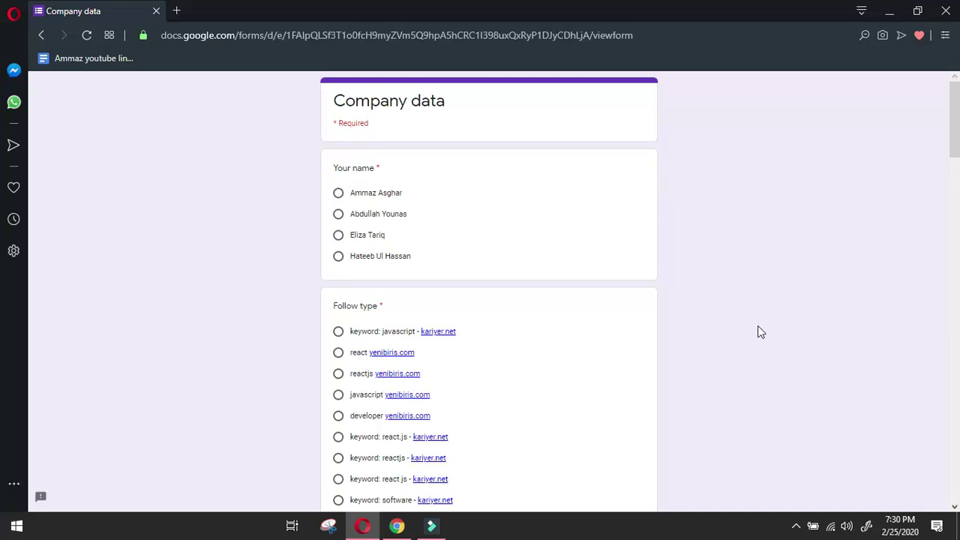
{"action": "scroll", "coordinate": [755, 321], "scroll_direction": "down", "scroll_amount": 2}
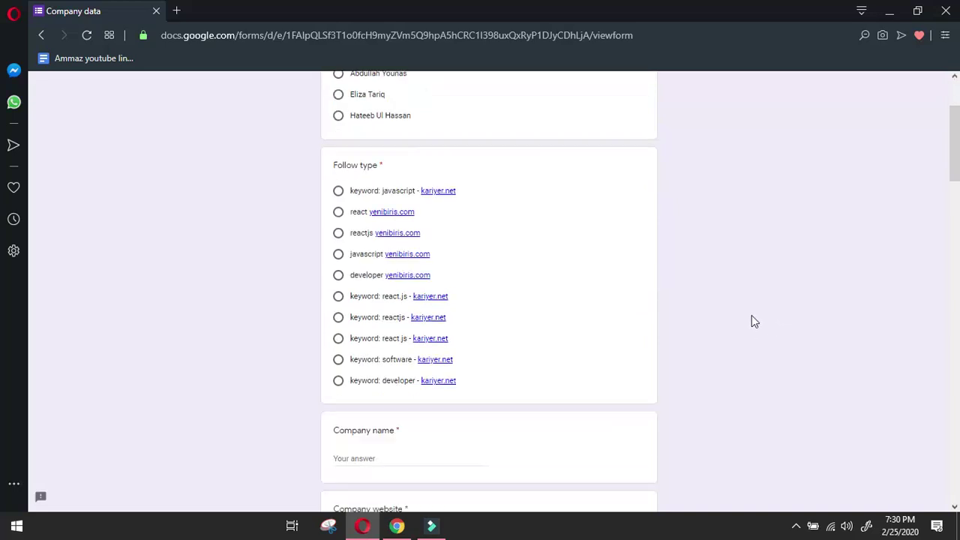
{"action": "left_click", "coordinate": [339, 213]}
{"action": "scroll", "coordinate": [363, 236], "scroll_direction": "up", "scroll_amount": 2}
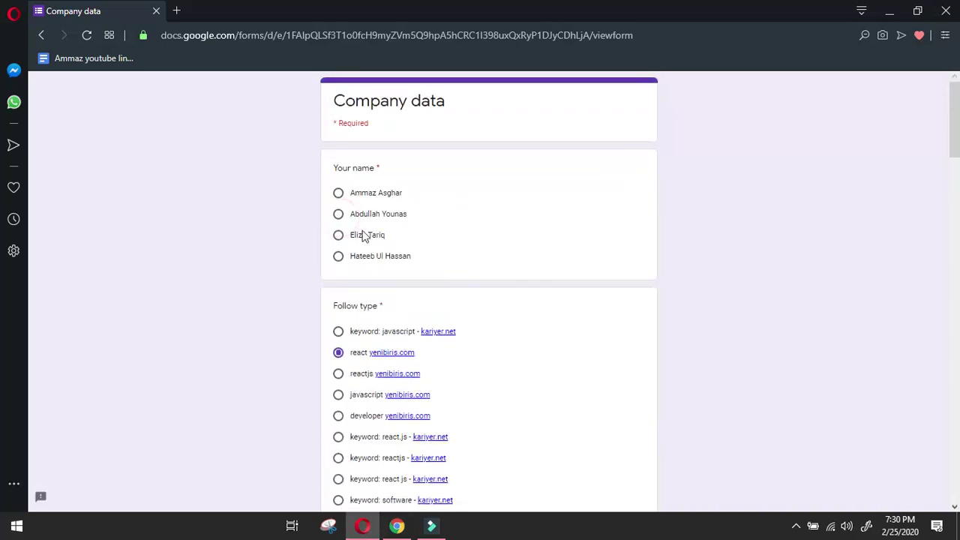
{"action": "left_click", "coordinate": [338, 195]}
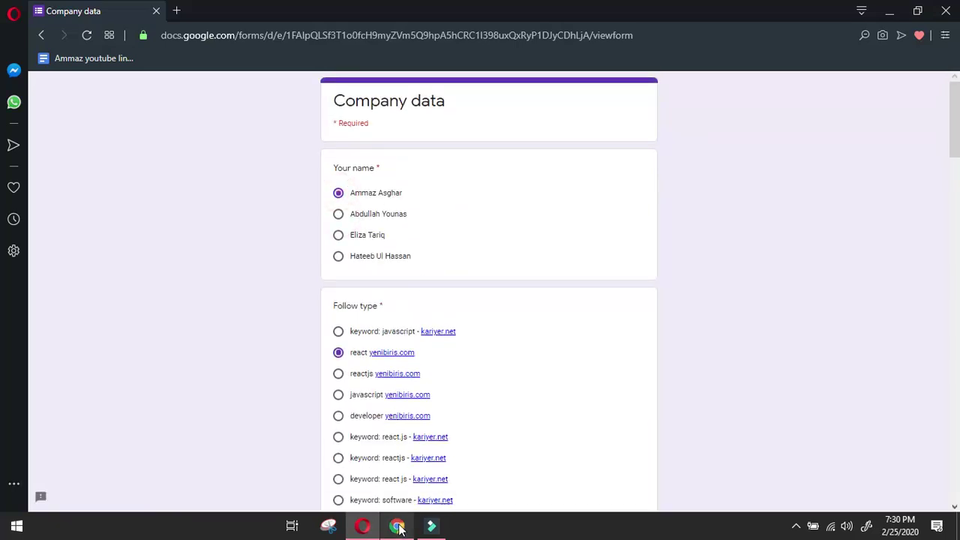
{"action": "mouse_move", "coordinate": [400, 528]}
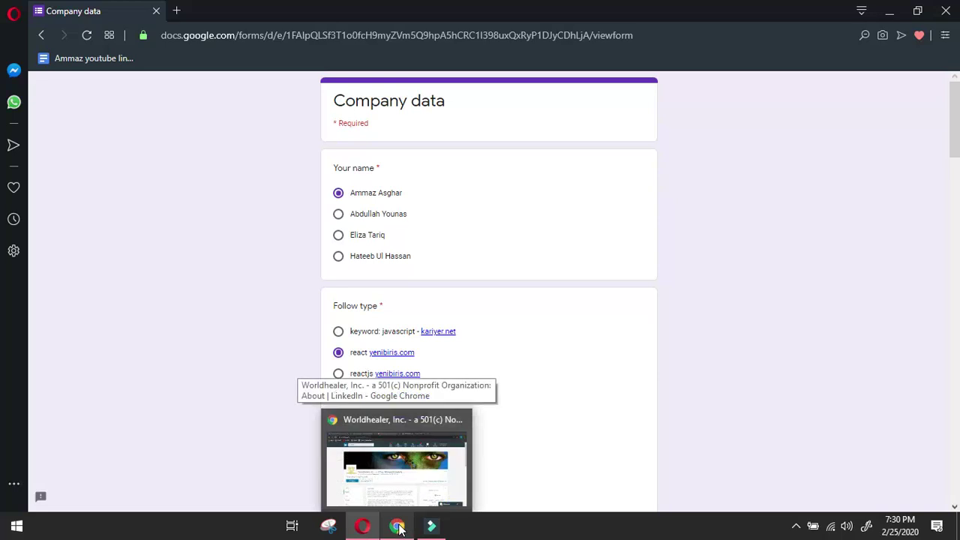
Close the extra job and LinkedIn tabs and open the Designer Graphic Designer Intern listing.
{"action": "left_click", "coordinate": [400, 529]}
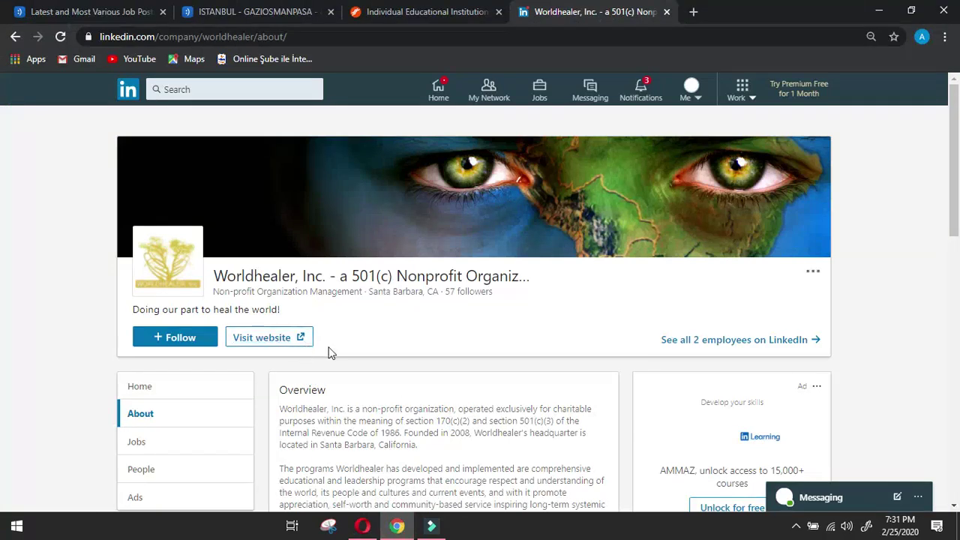
{"action": "scroll", "coordinate": [333, 349], "scroll_direction": "down", "scroll_amount": 2}
{"action": "scroll", "coordinate": [333, 349], "scroll_direction": "up", "scroll_amount": 2}
{"action": "left_click", "coordinate": [331, 12]}
{"action": "left_click", "coordinate": [330, 12]}
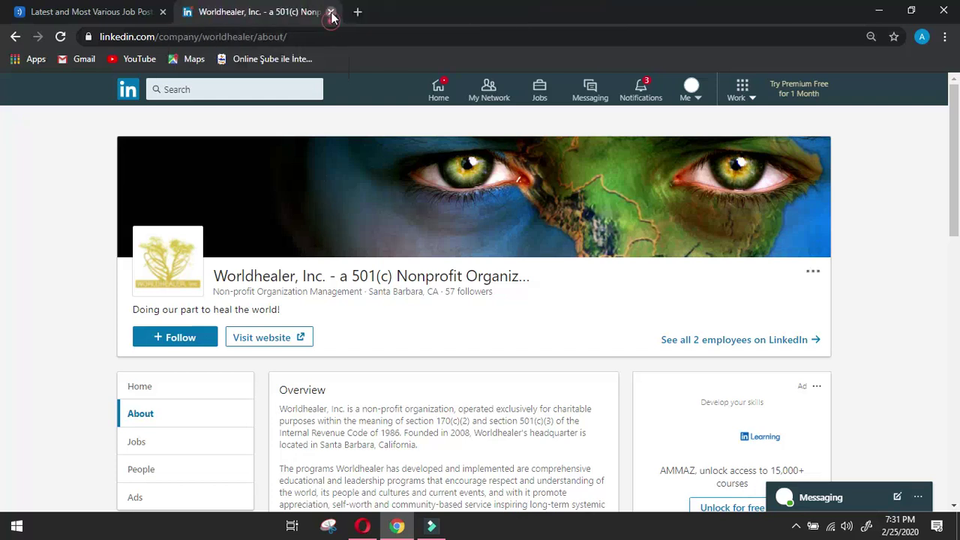
{"action": "left_click", "coordinate": [330, 12]}
{"action": "mouse_move", "coordinate": [379, 111]}
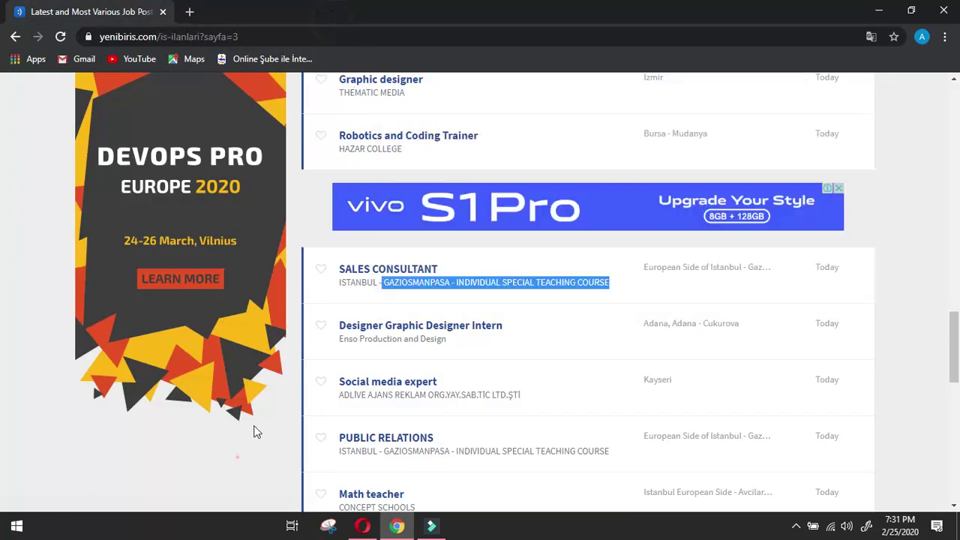
{"action": "left_click", "coordinate": [368, 325]}
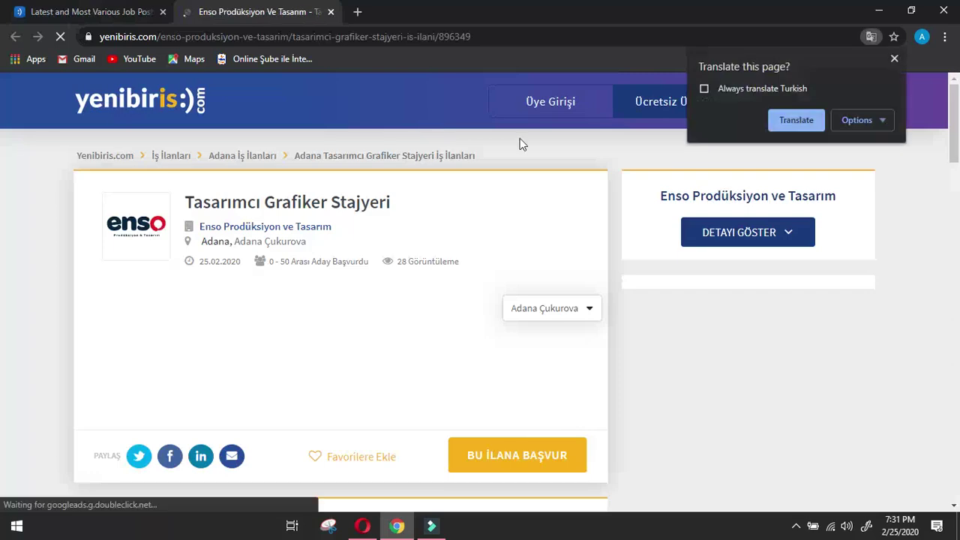
Copy the employer name Enso Prodüksiyon ve Tasarım and search Google for it.
{"action": "left_click", "coordinate": [767, 235]}
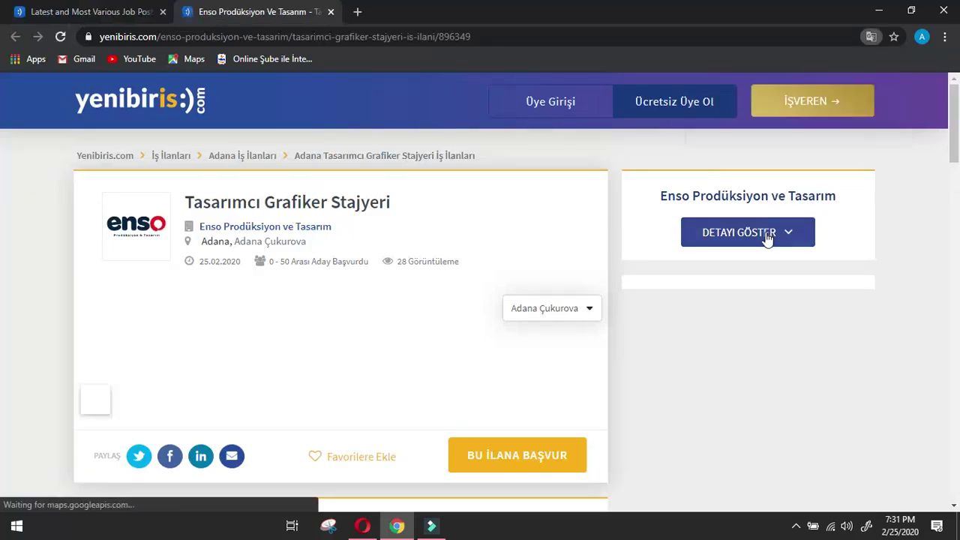
{"action": "mouse_move", "coordinate": [357, 234]}
{"action": "left_mouse_down"}
{"action": "mouse_move", "coordinate": [202, 237]}
{"action": "mouse_move", "coordinate": [199, 284]}
{"action": "left_mouse_up"}
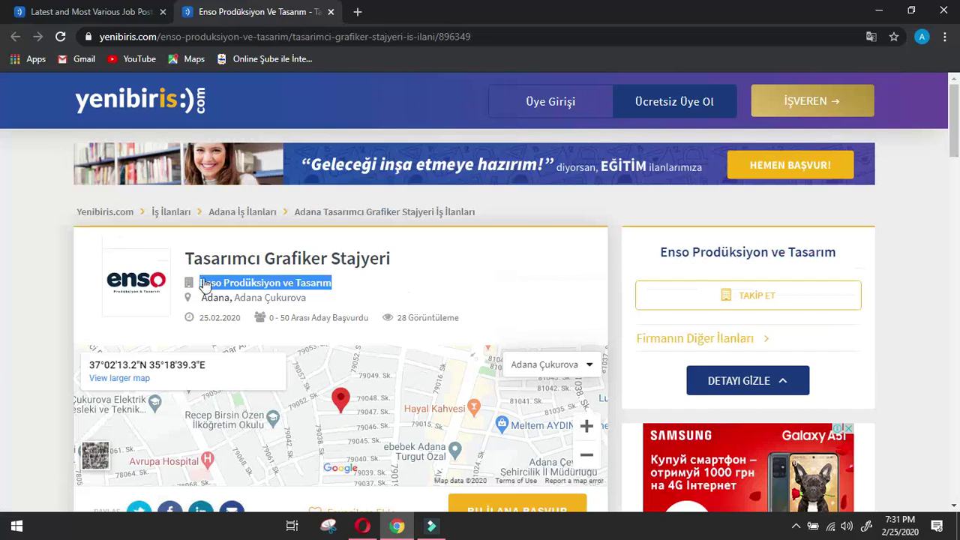
{"action": "right_click", "coordinate": [204, 280]}
{"action": "left_click", "coordinate": [279, 389]}
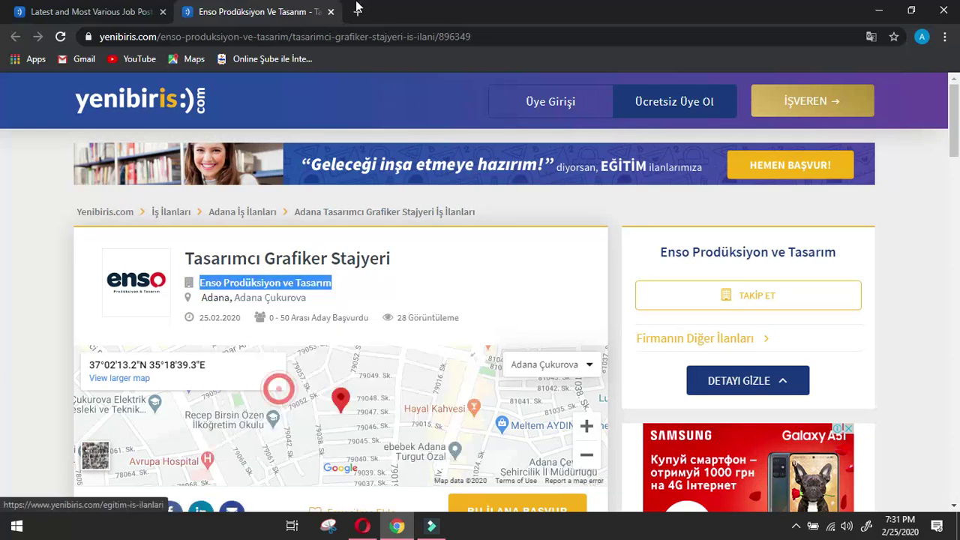
{"action": "left_click", "coordinate": [356, 12]}
{"action": "right_click", "coordinate": [315, 42]}
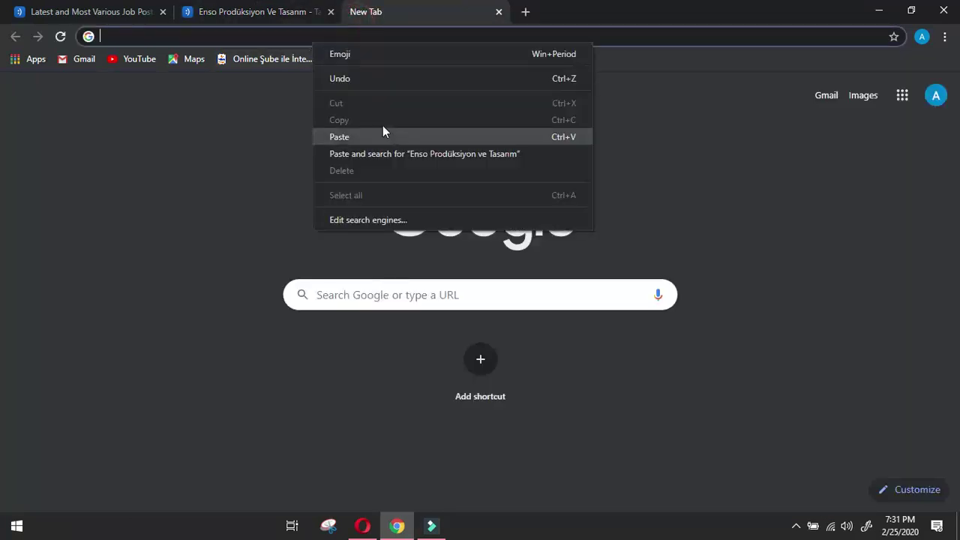
{"action": "left_click", "coordinate": [422, 135]}
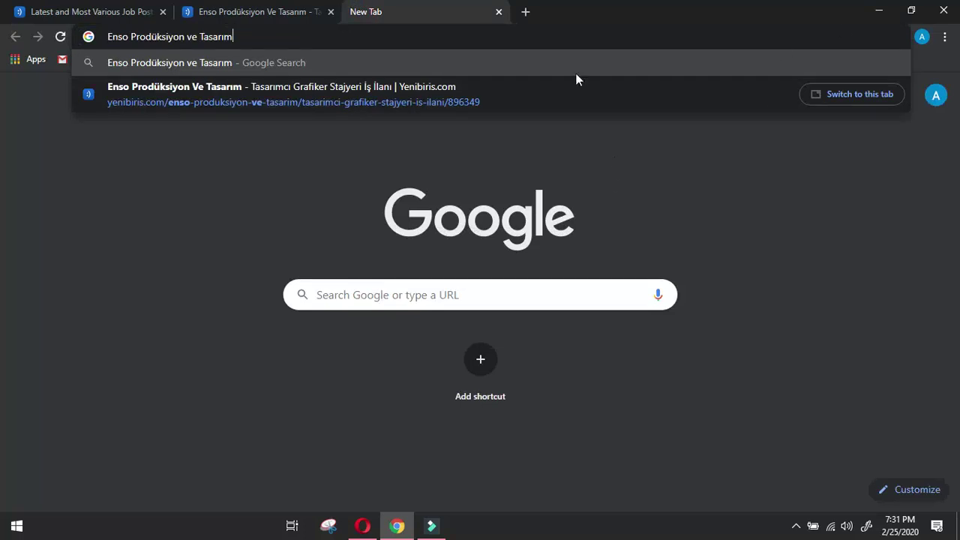
{"action": "left_click", "coordinate": [88, 64]}
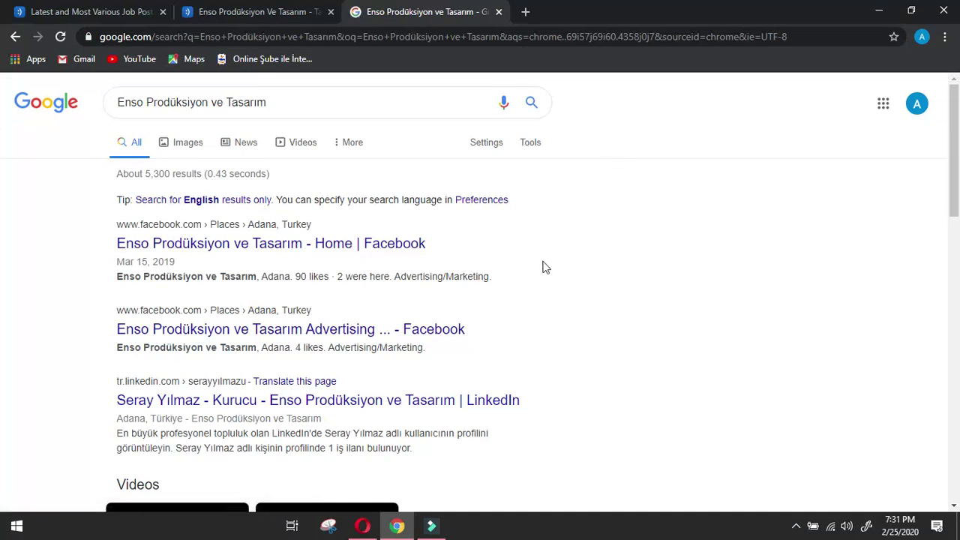
Open the company's Biz Kimiz result, retry the failed page, then go back to the results.
{"action": "scroll", "coordinate": [577, 260], "scroll_direction": "down", "scroll_amount": 2}
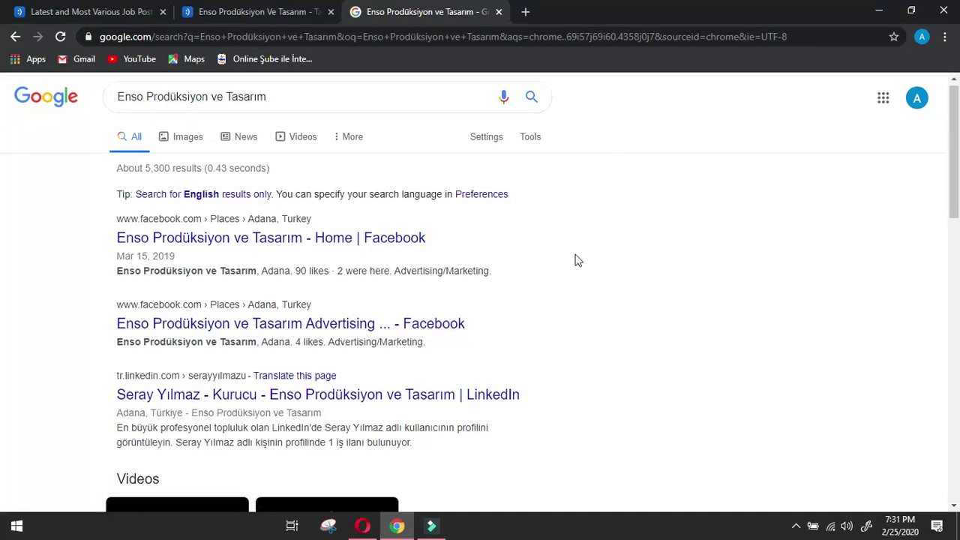
{"action": "scroll", "coordinate": [592, 260], "scroll_direction": "down", "scroll_amount": 2}
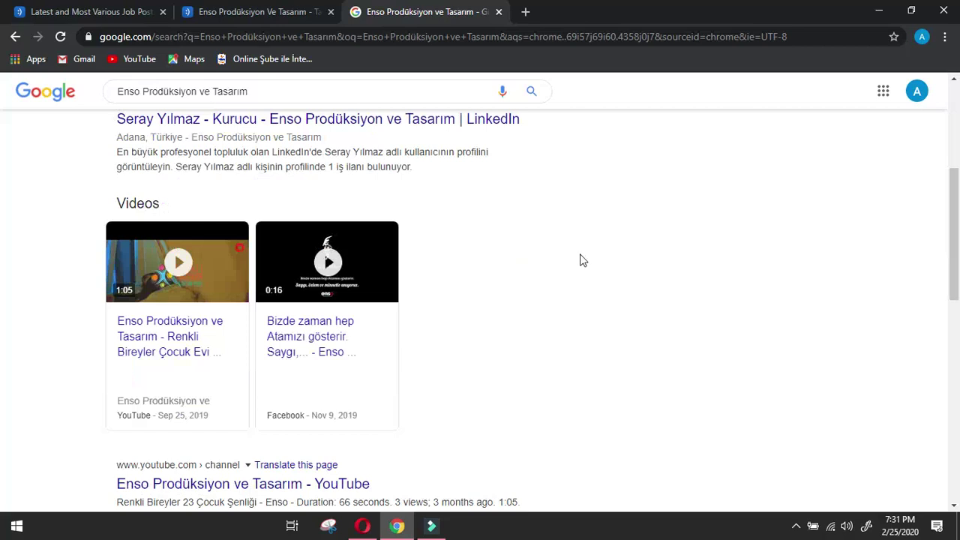
{"action": "scroll", "coordinate": [583, 260], "scroll_direction": "down", "scroll_amount": 2}
{"action": "scroll", "coordinate": [552, 268], "scroll_direction": "down", "scroll_amount": 2}
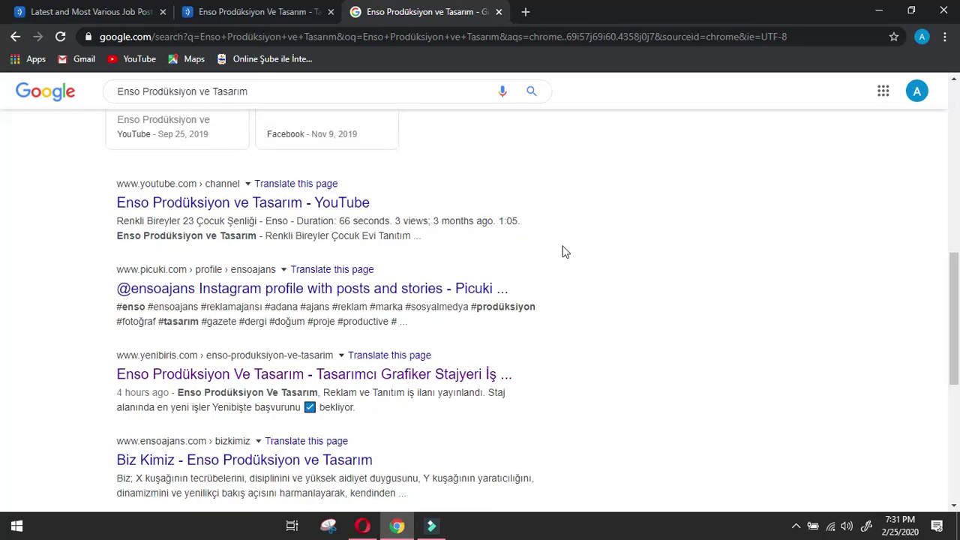
{"action": "scroll", "coordinate": [561, 255], "scroll_direction": "down", "scroll_amount": 2}
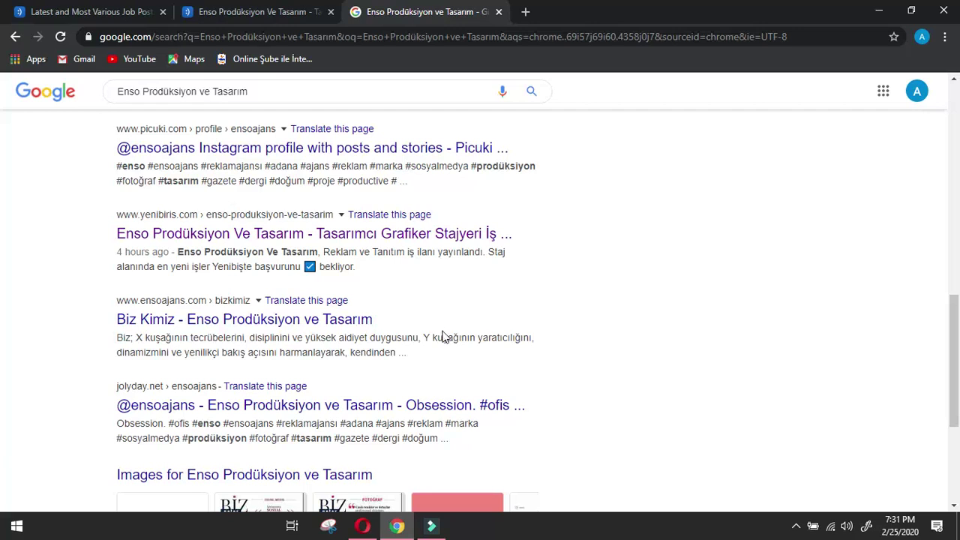
{"action": "left_click", "coordinate": [274, 320]}
{"action": "left_click", "coordinate": [247, 12]}
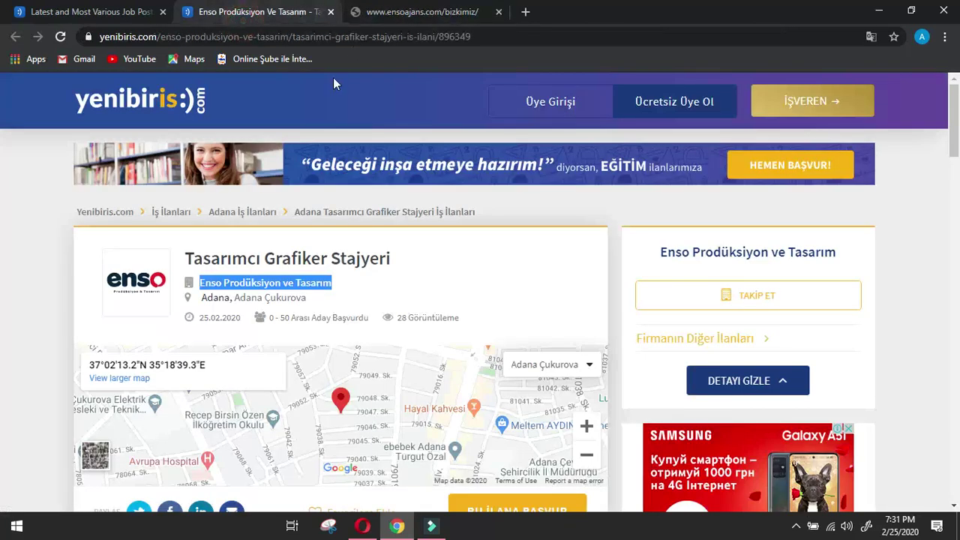
{"action": "left_click", "coordinate": [405, 12]}
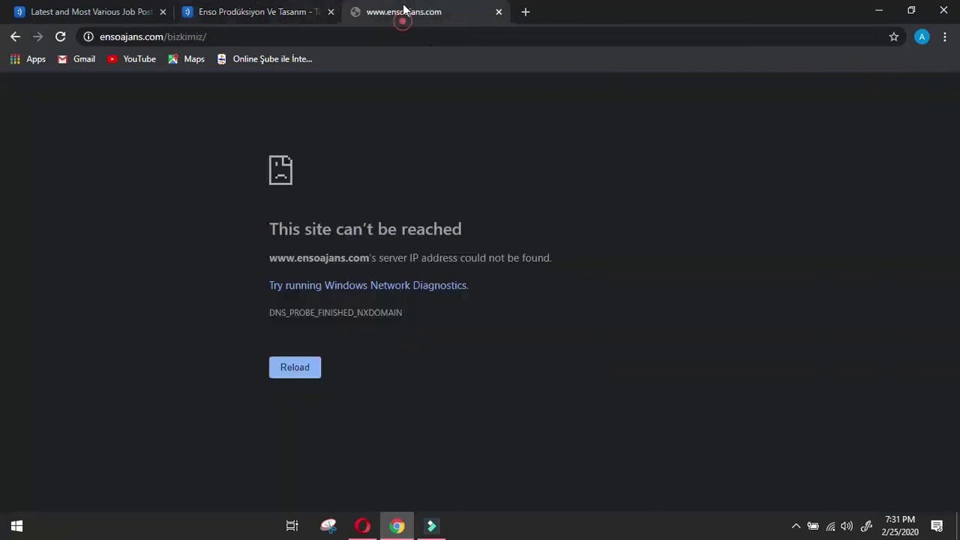
{"action": "left_click", "coordinate": [60, 37]}
{"action": "left_click", "coordinate": [15, 36]}
Recheck the yenibiris job listing tabs, then return to the company's Google results.
{"action": "scroll", "coordinate": [458, 199], "scroll_direction": "down", "scroll_amount": 2}
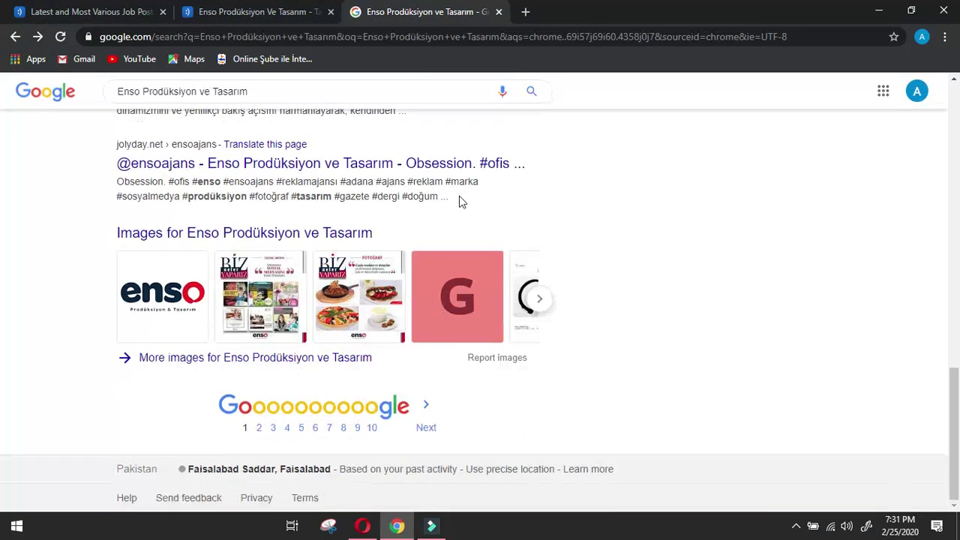
{"action": "scroll", "coordinate": [592, 229], "scroll_direction": "up", "scroll_amount": 10}
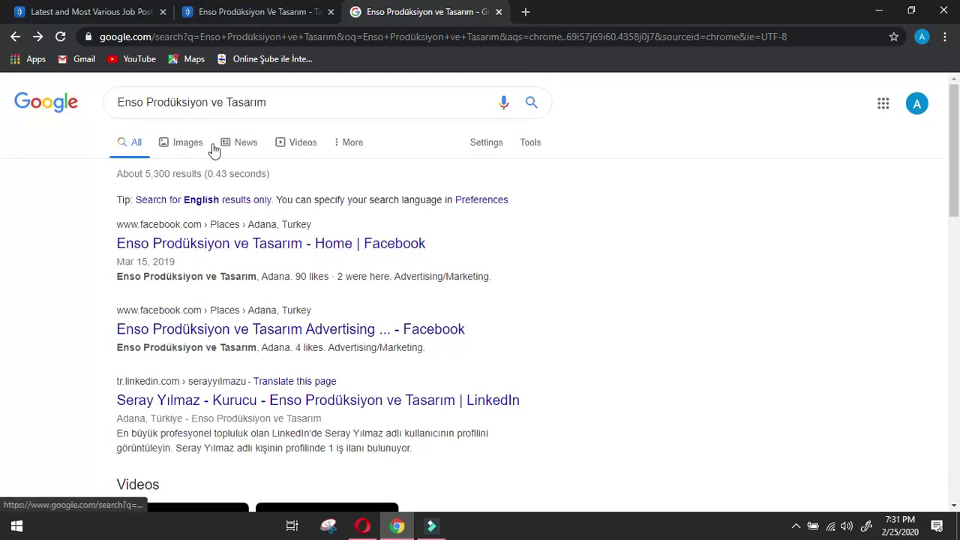
{"action": "left_click", "coordinate": [120, 11]}
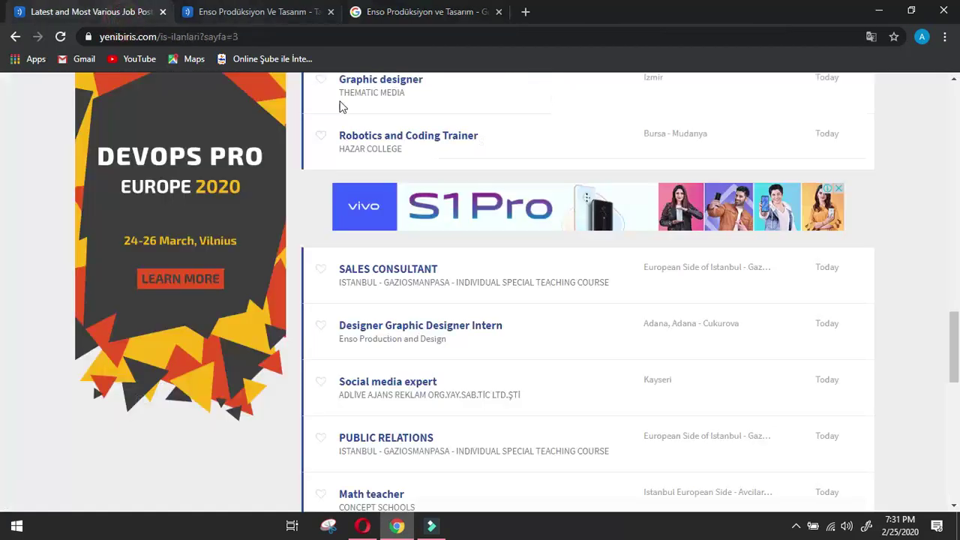
{"action": "left_click", "coordinate": [282, 9]}
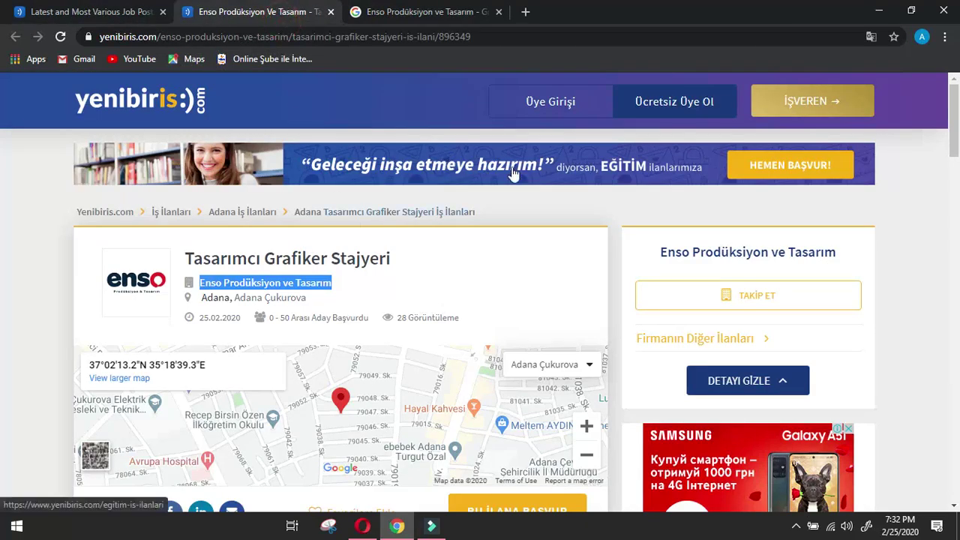
{"action": "left_click", "coordinate": [405, 12]}
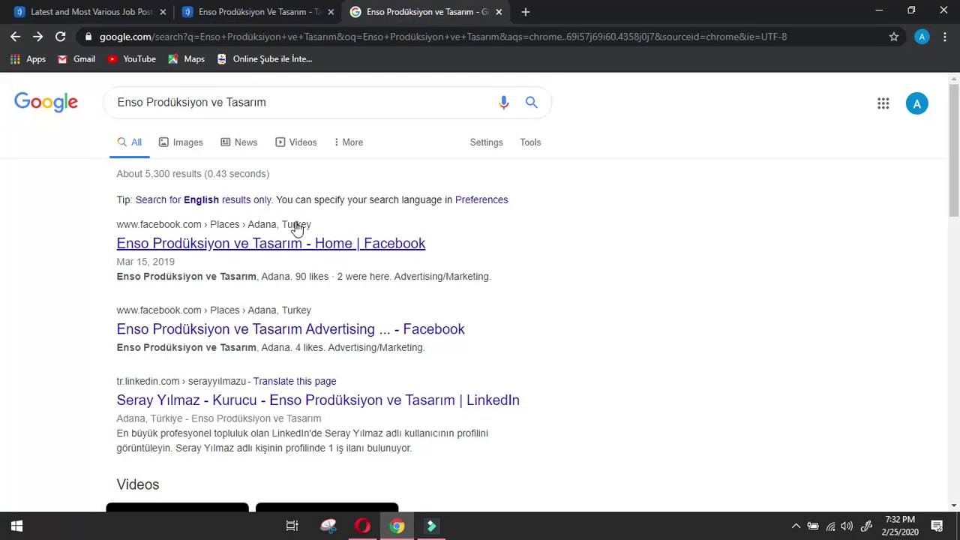
{"action": "scroll", "coordinate": [536, 245], "scroll_direction": "down", "scroll_amount": 2}
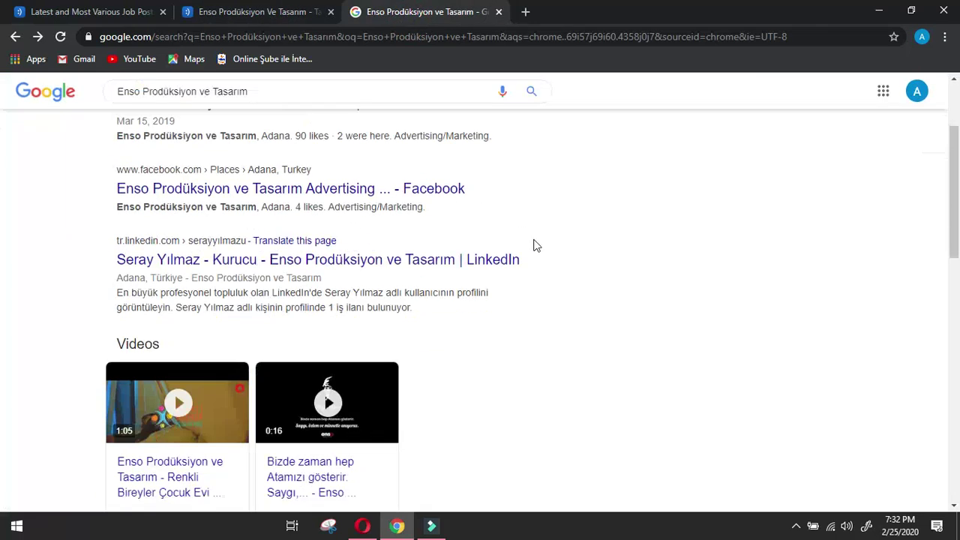
Search Google for 'Enso Prodüksiyon.com' and scroll through the roughly 6,240 results.
{"action": "left_click", "coordinate": [194, 92]}
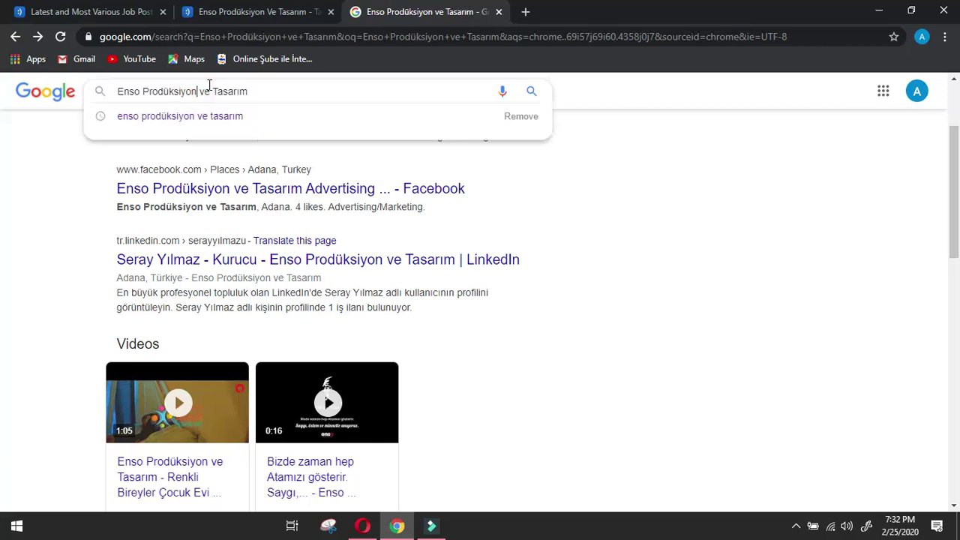
{"action": "type", "text": ".com"}
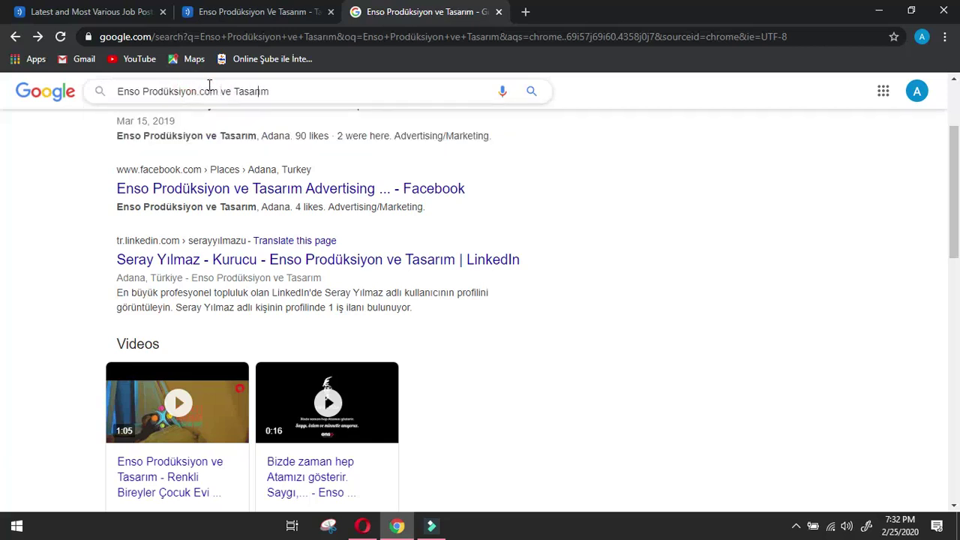
{"action": "key", "text": "BackSpace"}
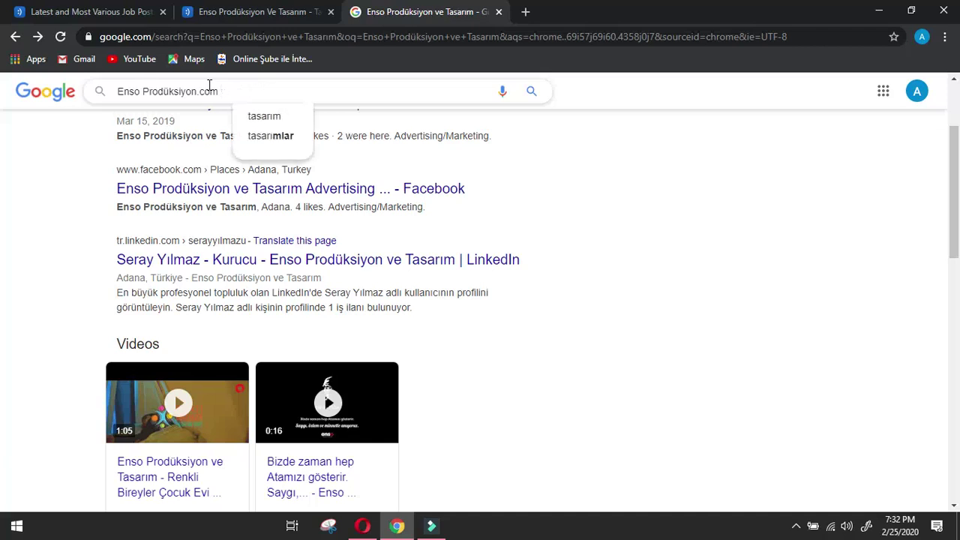
{"action": "key", "text": "Return"}
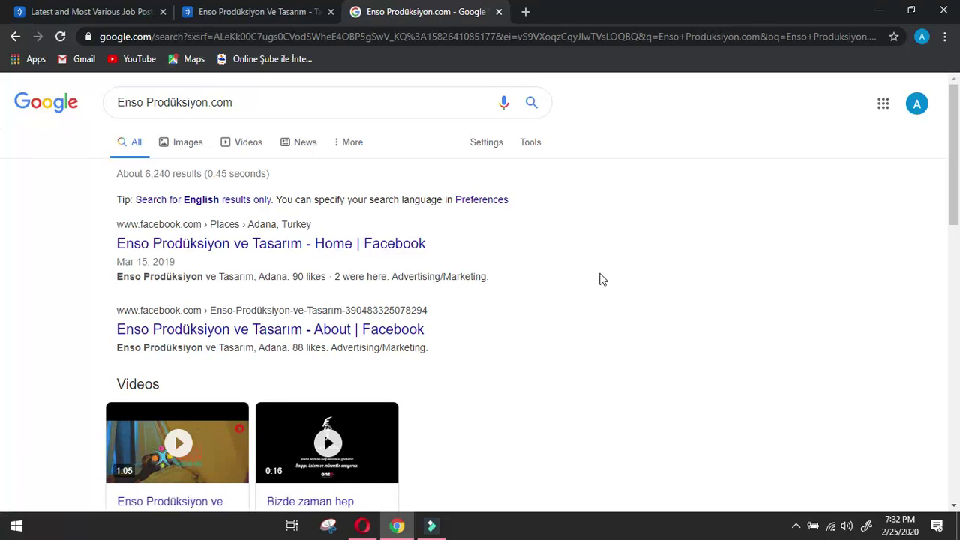
{"action": "scroll", "coordinate": [600, 279], "scroll_direction": "down", "scroll_amount": 2}
{"action": "scroll", "coordinate": [600, 279], "scroll_direction": "down", "scroll_amount": 2}
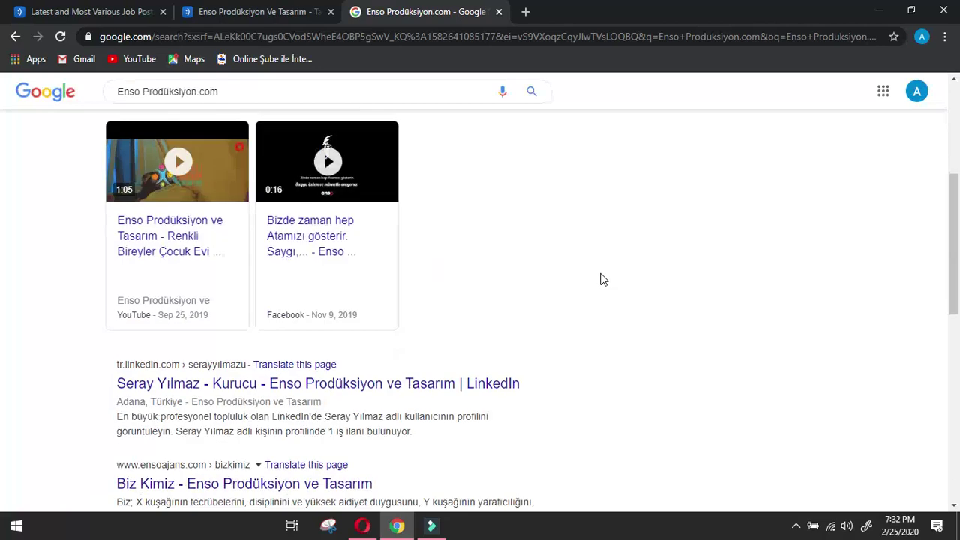
{"action": "scroll", "coordinate": [600, 279], "scroll_direction": "down", "scroll_amount": 1}
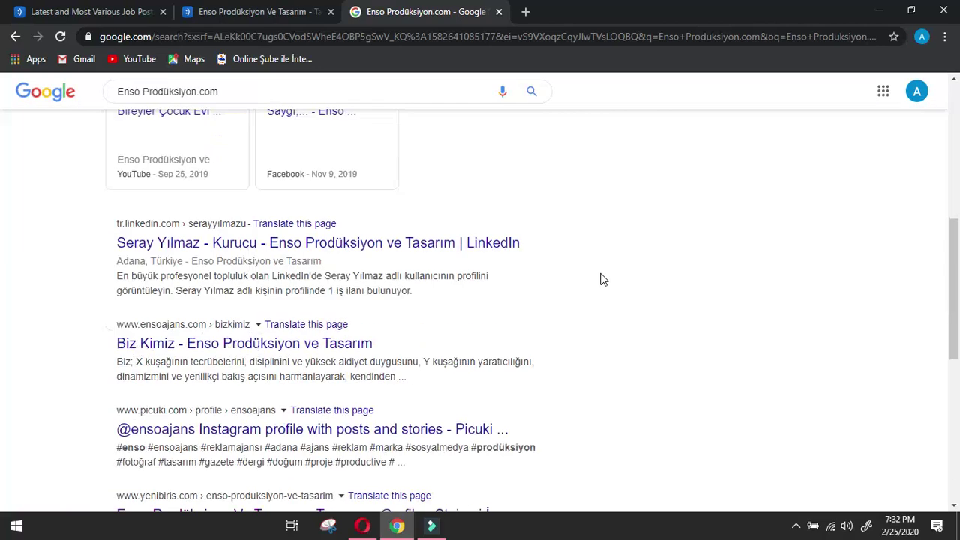
Open ensoajans.com's Biz Kimiz page, translate it to English, and copy its web address.
{"action": "left_click", "coordinate": [339, 343]}
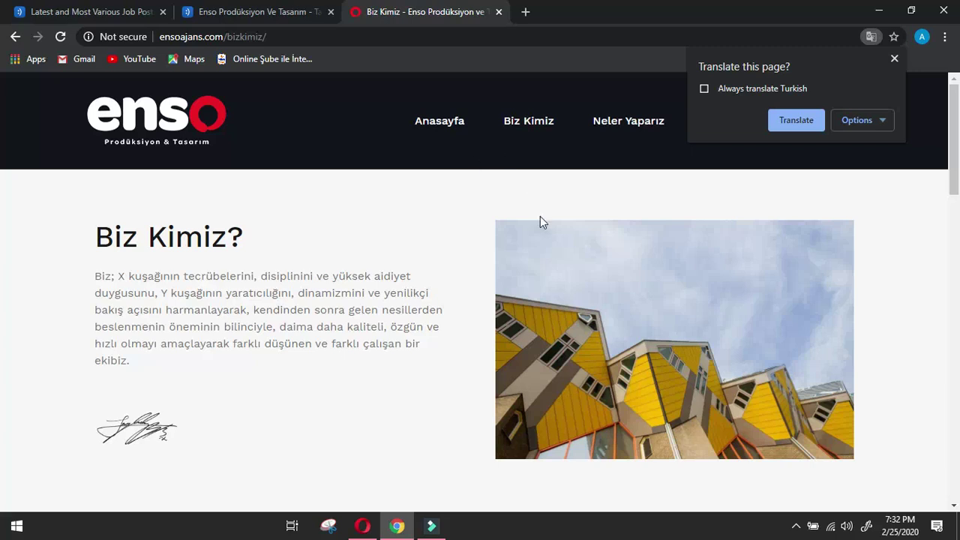
{"action": "scroll", "coordinate": [540, 217], "scroll_direction": "down", "scroll_amount": 2}
{"action": "left_click", "coordinate": [796, 120]}
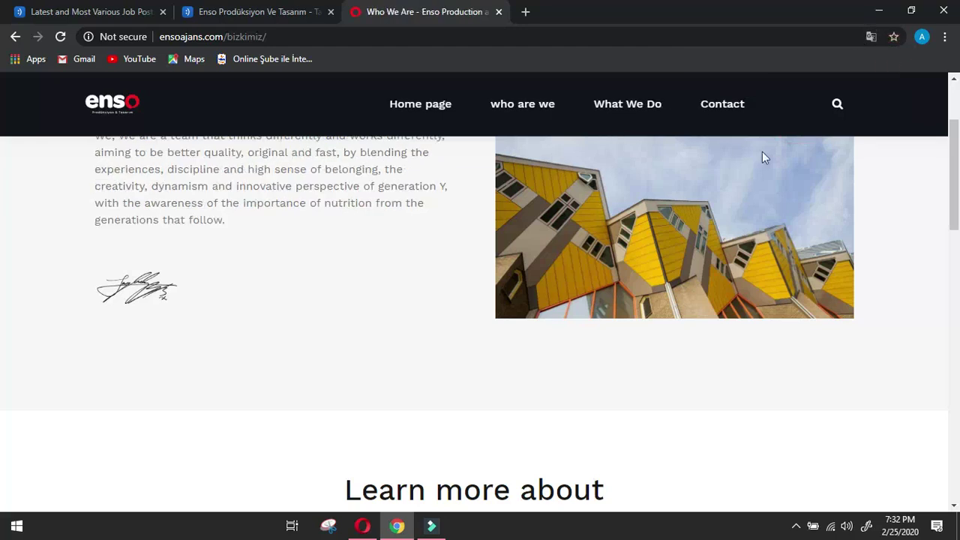
{"action": "scroll", "coordinate": [761, 152], "scroll_direction": "up", "scroll_amount": 2}
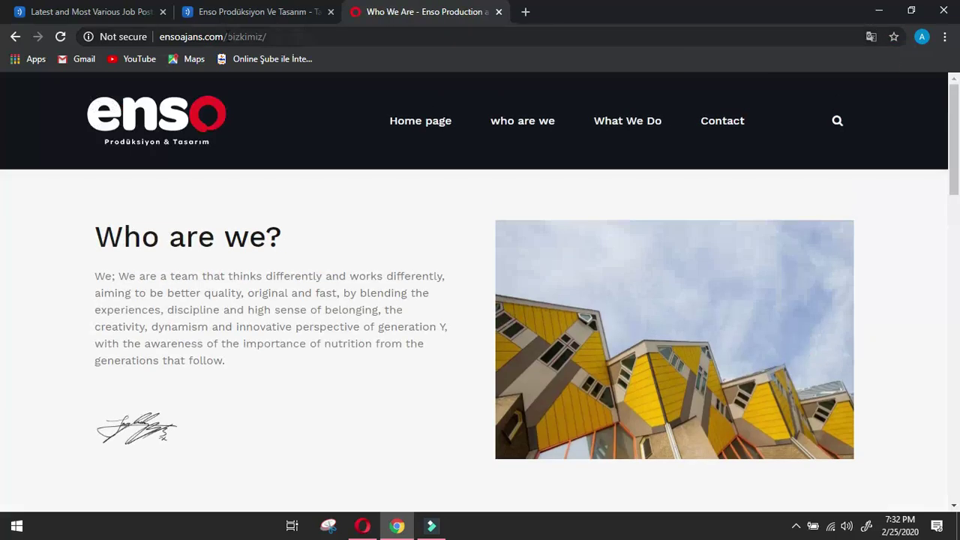
{"action": "left_click", "coordinate": [225, 36]}
{"action": "left_click_drag", "start_coordinate": [247, 36], "coordinate": [159, 36]}
{"action": "key", "text": "ctrl+c"}
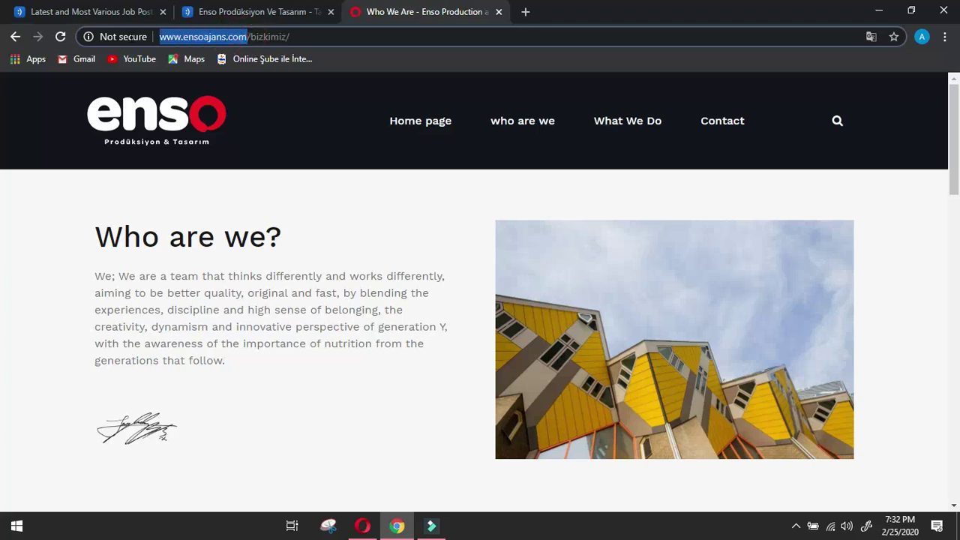
{"action": "left_click", "coordinate": [363, 526]}
{"action": "scroll", "coordinate": [388, 300], "scroll_direction": "down", "scroll_amount": 4}
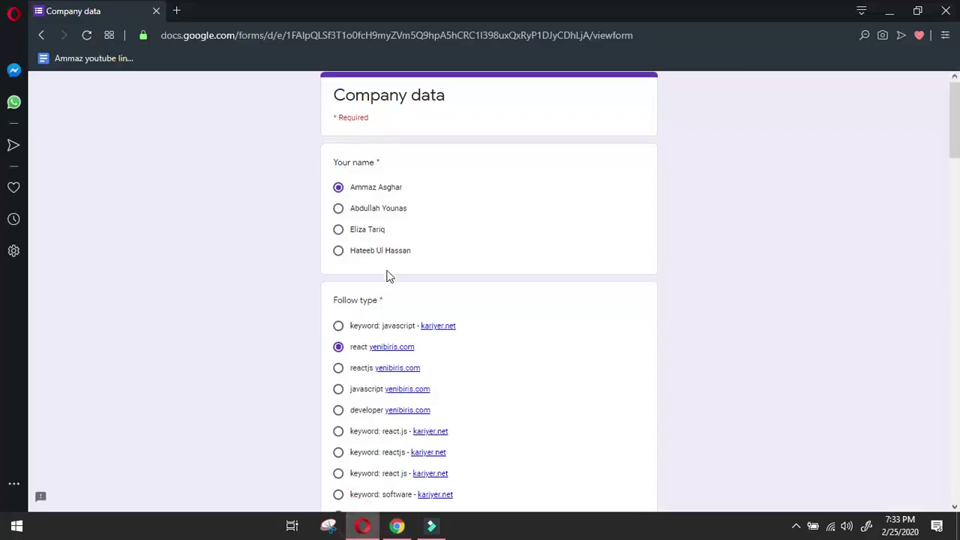
{"action": "left_click", "coordinate": [388, 397]}
{"action": "key", "text": "ctrl+v"}
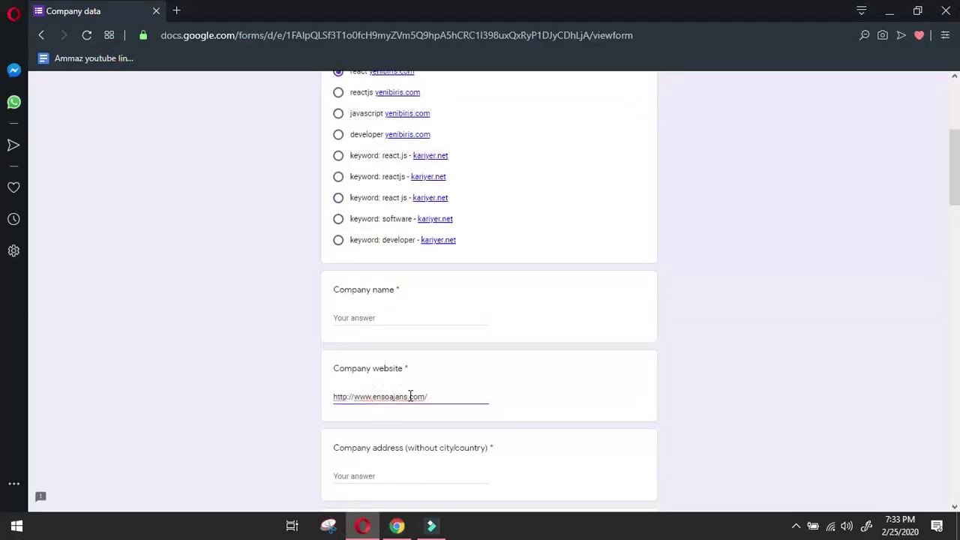
{"action": "left_click_drag", "start_coordinate": [409, 397], "coordinate": [375, 400]}
{"action": "key", "text": "ctrl+c"}
{"action": "left_click", "coordinate": [395, 320]}
{"action": "key", "text": "ctrl+v"}
{"action": "key", "text": "BackSpace"}
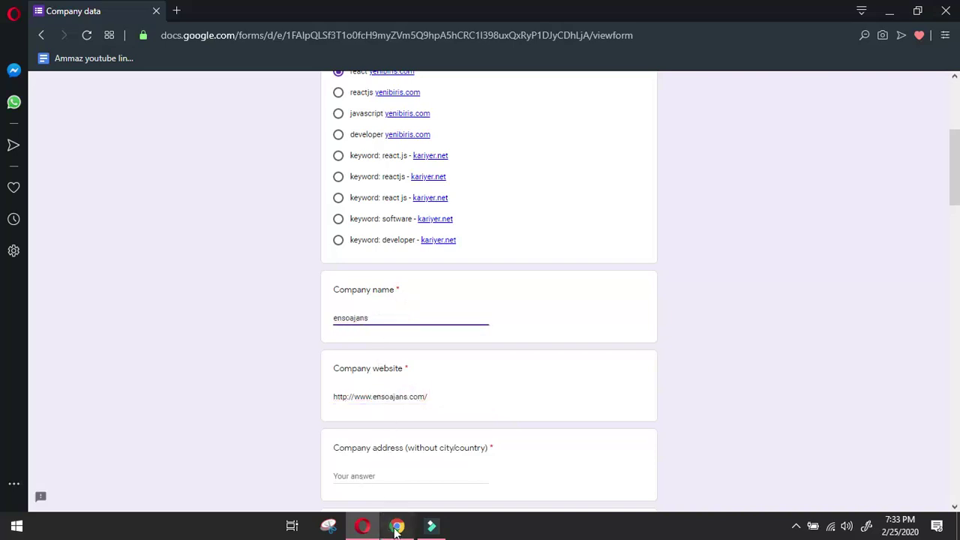
{"action": "left_click", "coordinate": [397, 526]}
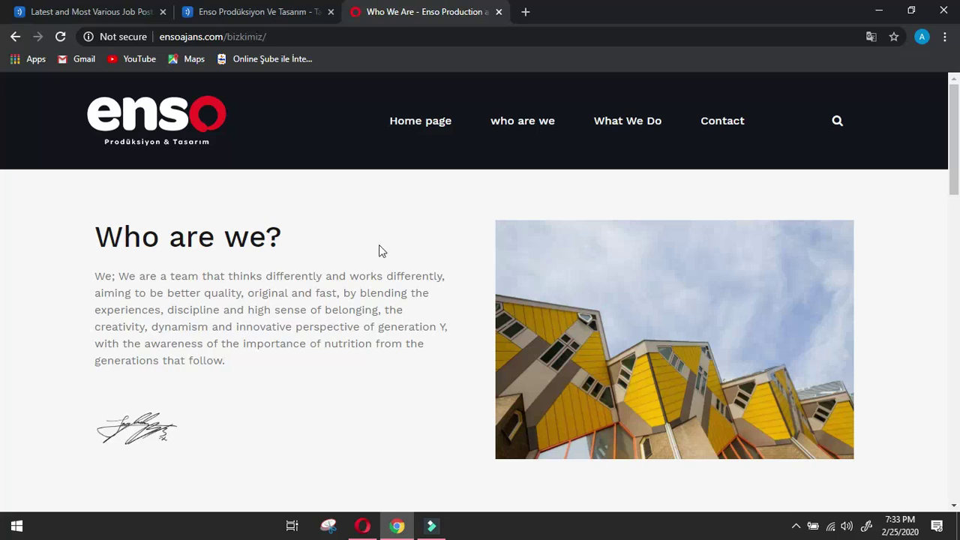
Copy Enso's street address from its Contact page and focus the form's Company address answer.
{"action": "scroll", "coordinate": [377, 268], "scroll_direction": "down", "scroll_amount": 6}
{"action": "scroll", "coordinate": [377, 268], "scroll_direction": "up", "scroll_amount": 6}
{"action": "left_click", "coordinate": [717, 132]}
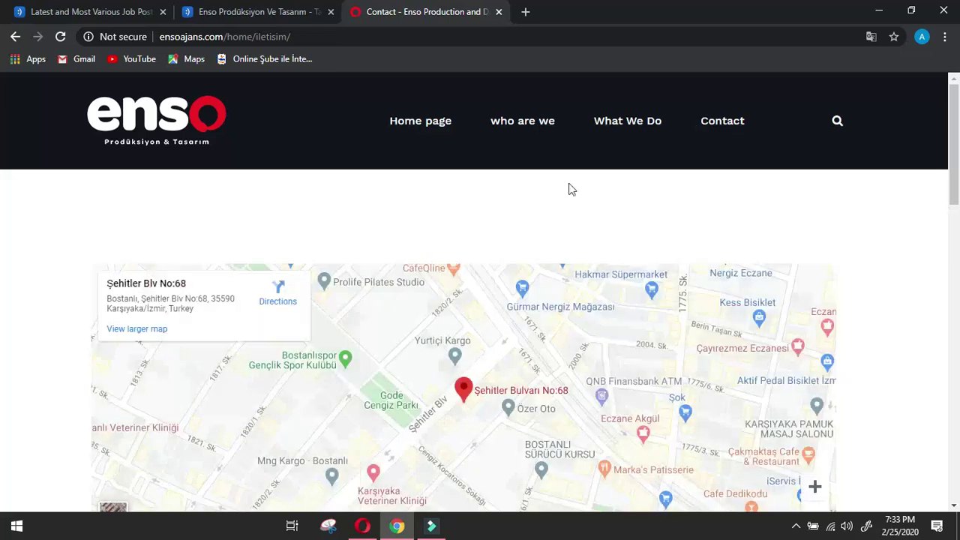
{"action": "scroll", "coordinate": [356, 254], "scroll_direction": "down", "scroll_amount": 6}
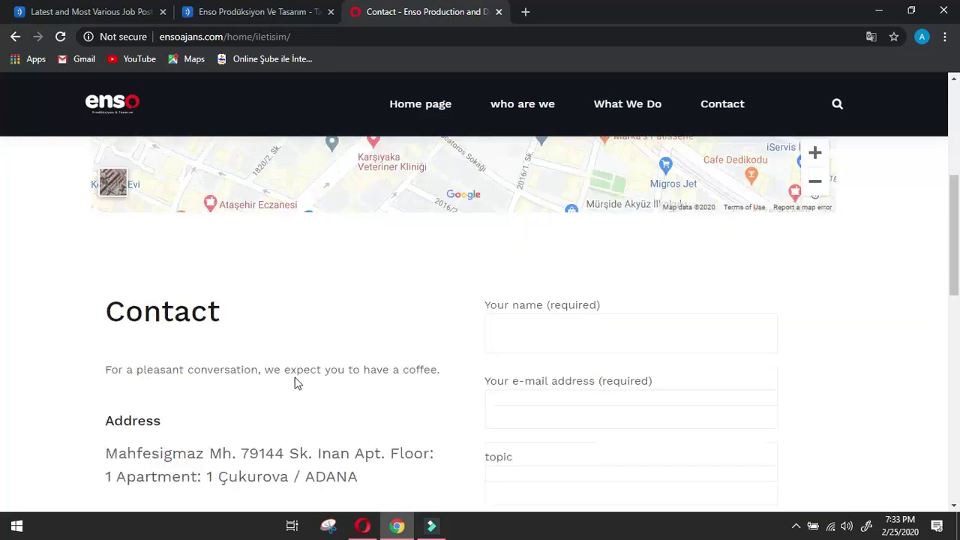
{"action": "left_click_drag", "start_coordinate": [108, 365], "coordinate": [292, 388]}
{"action": "left_click", "coordinate": [362, 526]}
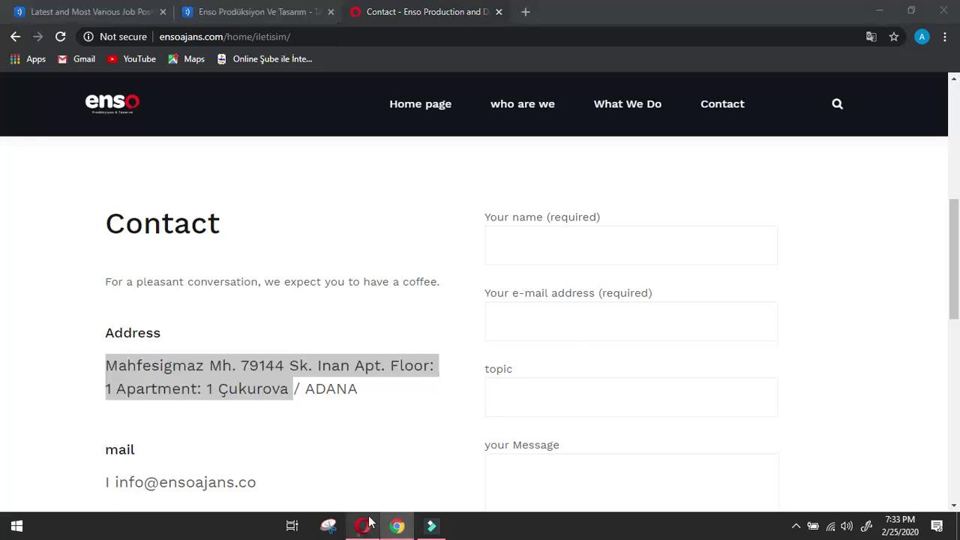
{"action": "scroll", "coordinate": [382, 375], "scroll_direction": "down", "scroll_amount": 2}
{"action": "left_click", "coordinate": [395, 333]}
Paste the street address into Company address and enter Adana as Company city.
{"action": "key", "text": "ctrl+v"}
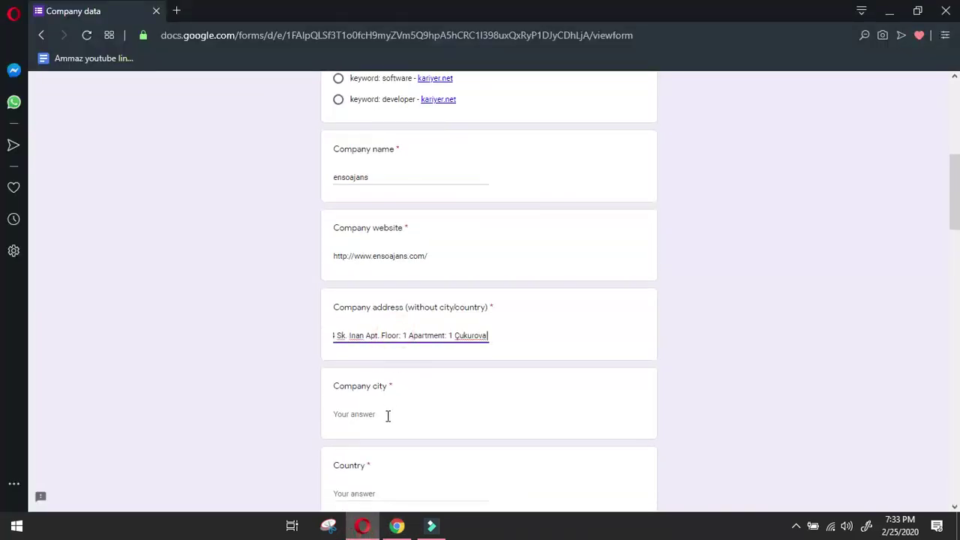
{"action": "left_click", "coordinate": [387, 416]}
{"action": "type", "text": "A"}
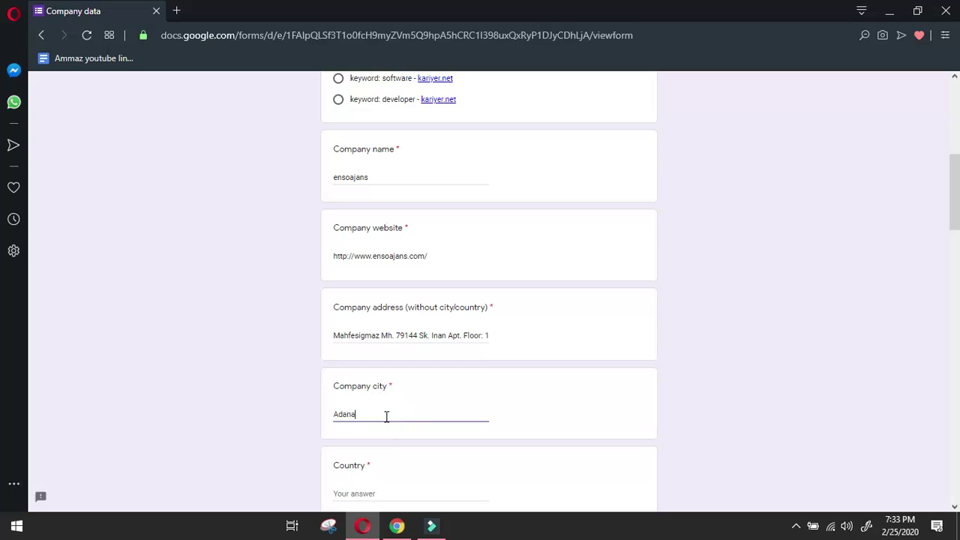
{"action": "type", "text": "dana"}
Copy Enso's info e-mail from the Contact page into the general Email answer.
{"action": "left_click", "coordinate": [397, 525]}
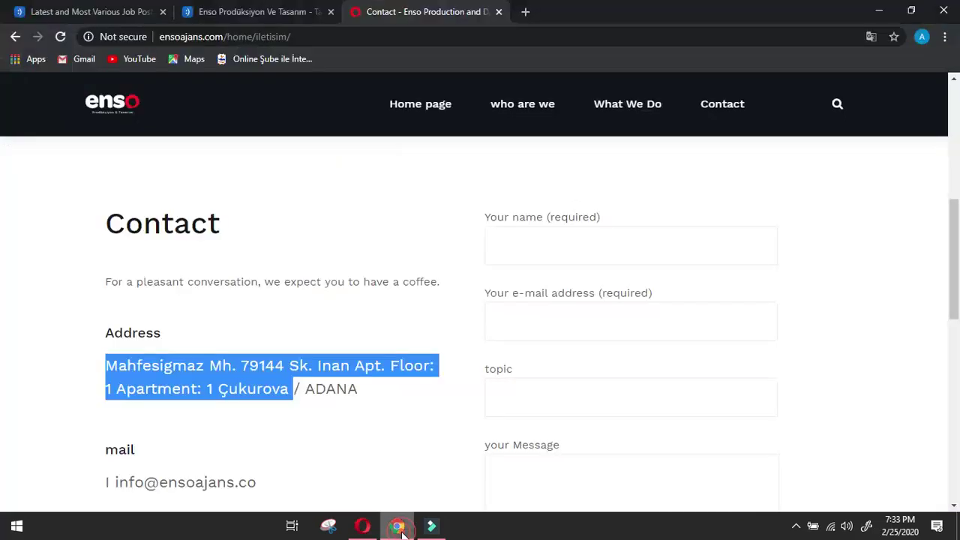
{"action": "left_click", "coordinate": [396, 432]}
{"action": "scroll", "coordinate": [377, 422], "scroll_direction": "down", "scroll_amount": 2}
{"action": "left_click_drag", "start_coordinate": [255, 341], "coordinate": [115, 342]}
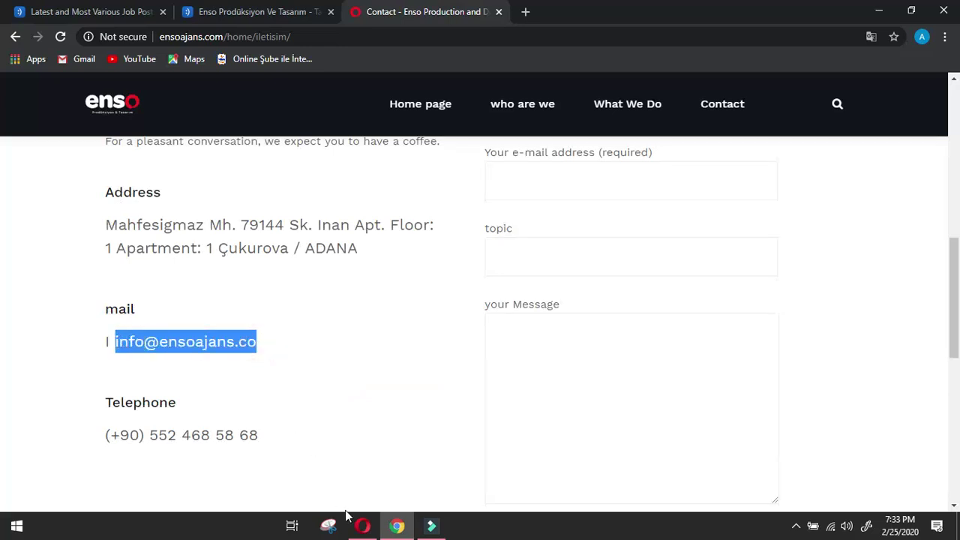
{"action": "left_click", "coordinate": [362, 525]}
{"action": "scroll", "coordinate": [327, 429], "scroll_direction": "down", "scroll_amount": 4}
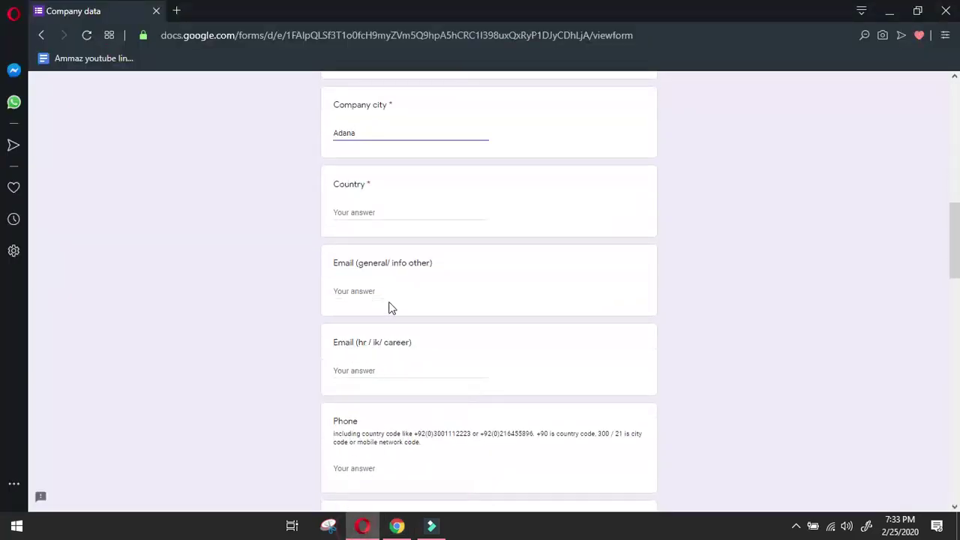
{"action": "left_click", "coordinate": [391, 290]}
{"action": "type", "text": "v"}
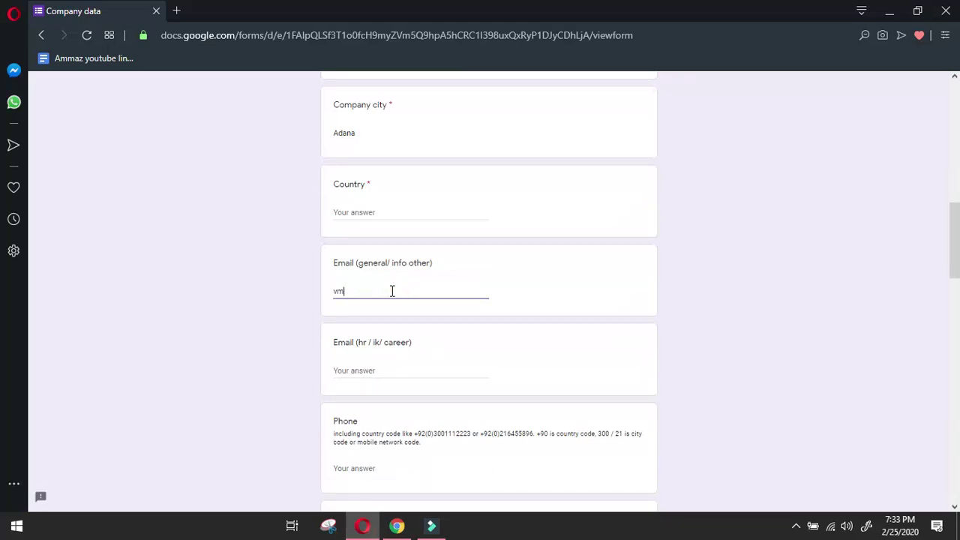
{"action": "key", "text": "BackSpace"}
{"action": "key", "text": "ctrl+v"}
Copy the company's telephone number from the Contact page into the Phone answer.
{"action": "left_click", "coordinate": [397, 527]}
{"action": "left_click", "coordinate": [374, 384]}
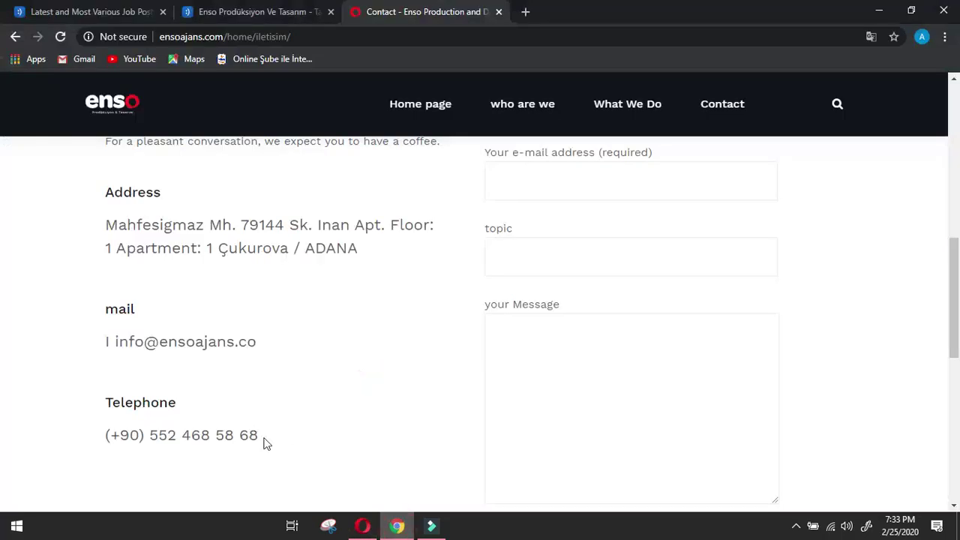
{"action": "left_click_drag", "start_coordinate": [264, 436], "coordinate": [96, 443]}
{"action": "left_click", "coordinate": [366, 523]}
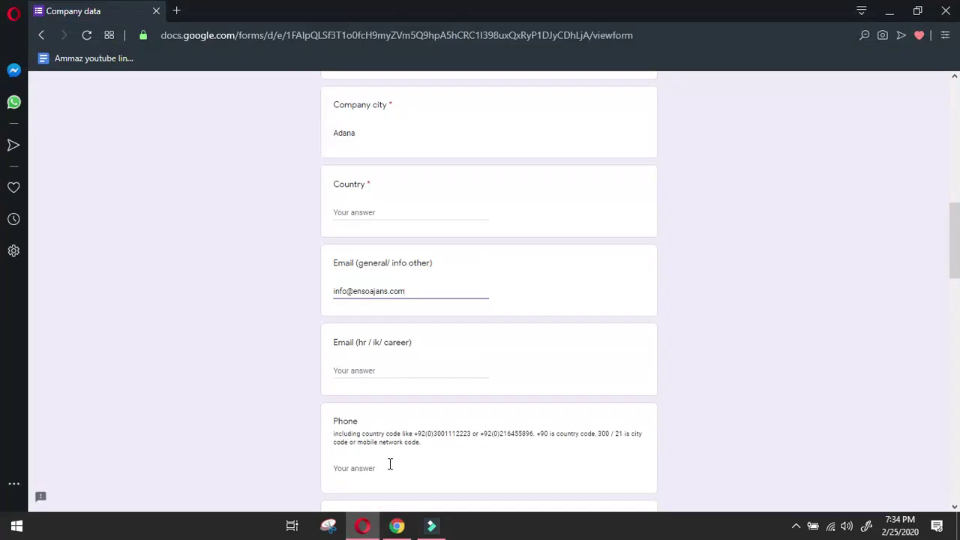
{"action": "left_click", "coordinate": [385, 462]}
{"action": "key", "text": "ctrl+v"}
{"action": "left_click", "coordinate": [396, 526]}
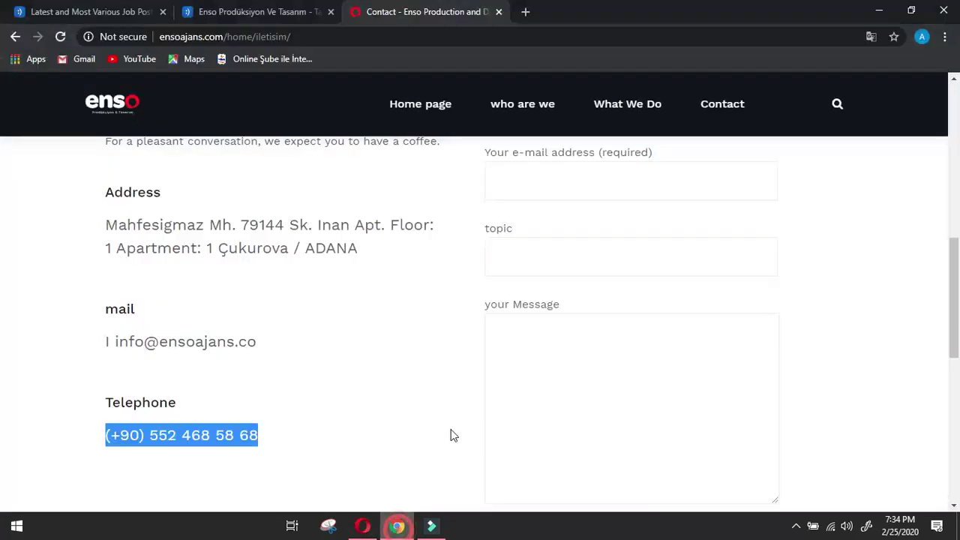
{"action": "scroll", "coordinate": [449, 435], "scroll_direction": "down", "scroll_amount": 2}
Select the Production services listed under the site's What We Do menu.
{"action": "left_click", "coordinate": [352, 358]}
{"action": "scroll", "coordinate": [354, 356], "scroll_direction": "down", "scroll_amount": 6}
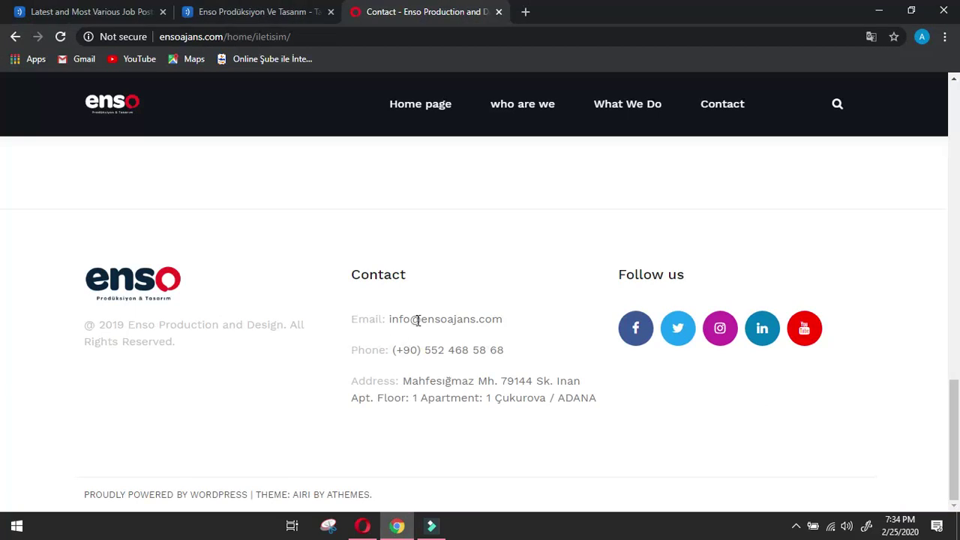
{"action": "scroll", "coordinate": [418, 321], "scroll_direction": "up", "scroll_amount": 8}
{"action": "scroll", "coordinate": [417, 322], "scroll_direction": "down", "scroll_amount": 5}
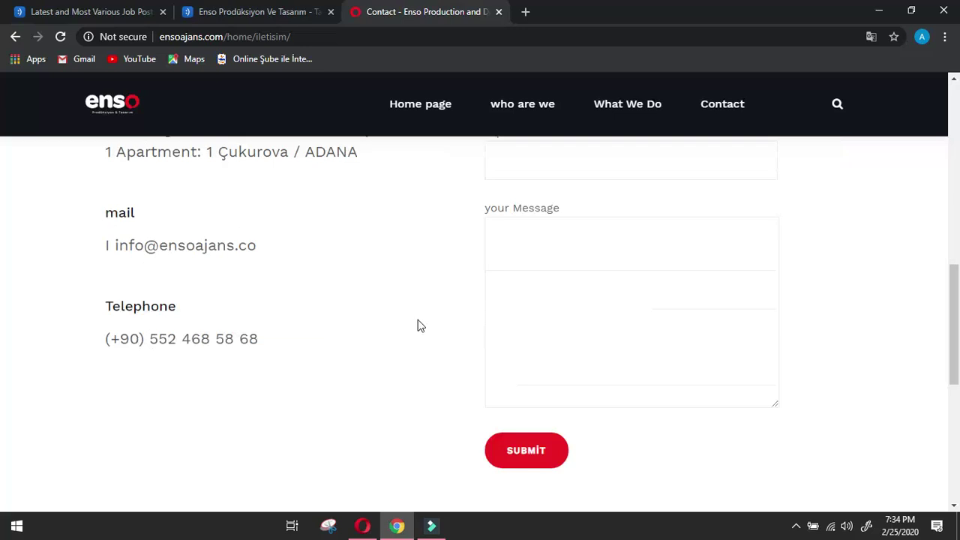
{"action": "scroll", "coordinate": [418, 326], "scroll_direction": "up", "scroll_amount": 5}
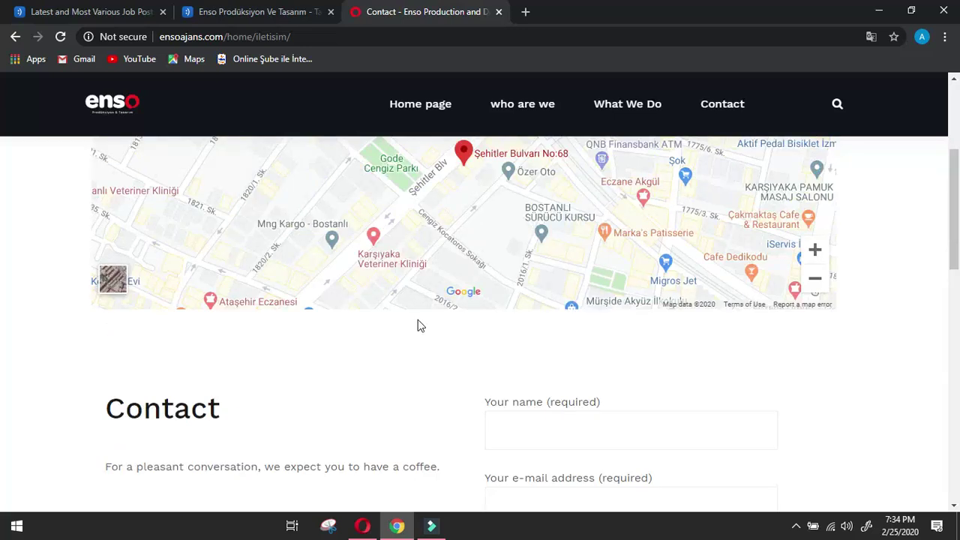
{"action": "scroll", "coordinate": [427, 329], "scroll_direction": "up", "scroll_amount": 3}
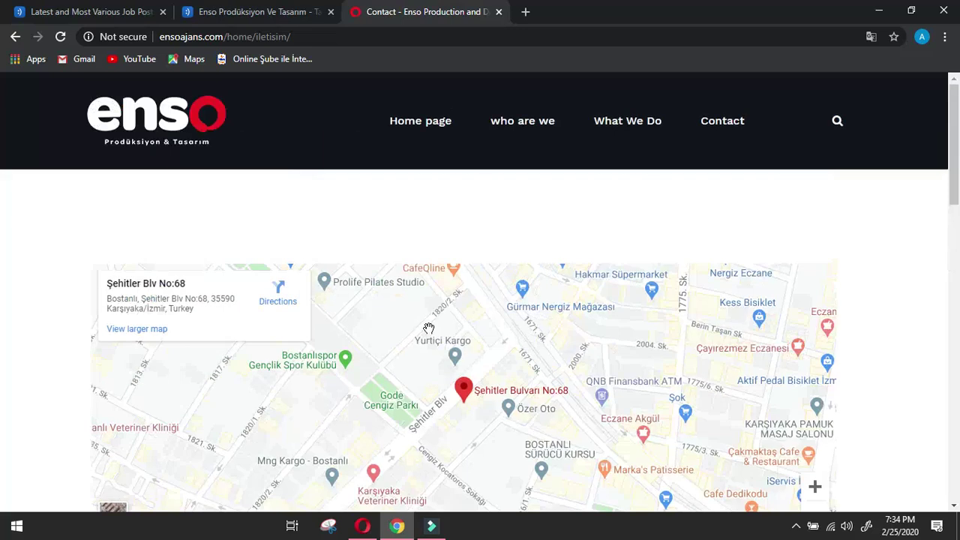
{"action": "scroll", "coordinate": [428, 329], "scroll_direction": "down", "scroll_amount": 2}
{"action": "scroll", "coordinate": [428, 329], "scroll_direction": "up", "scroll_amount": 2}
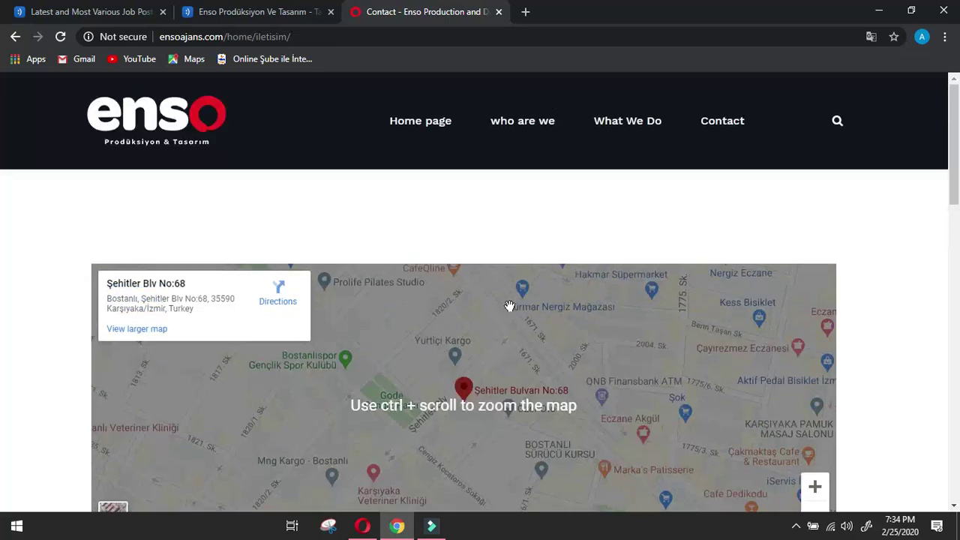
{"action": "mouse_move", "coordinate": [647, 122]}
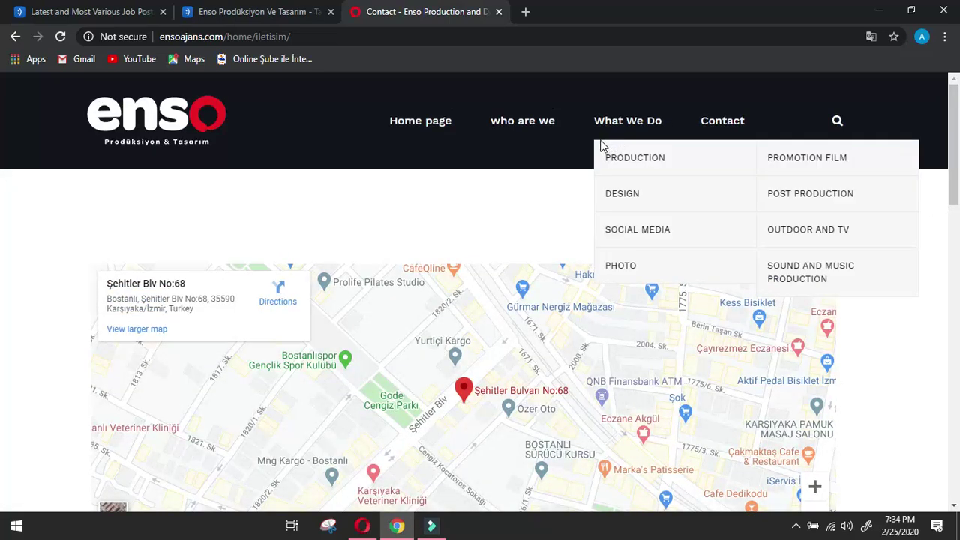
{"action": "left_click_drag", "start_coordinate": [600, 147], "coordinate": [862, 278]}
{"action": "key", "text": "ctrl+c"}
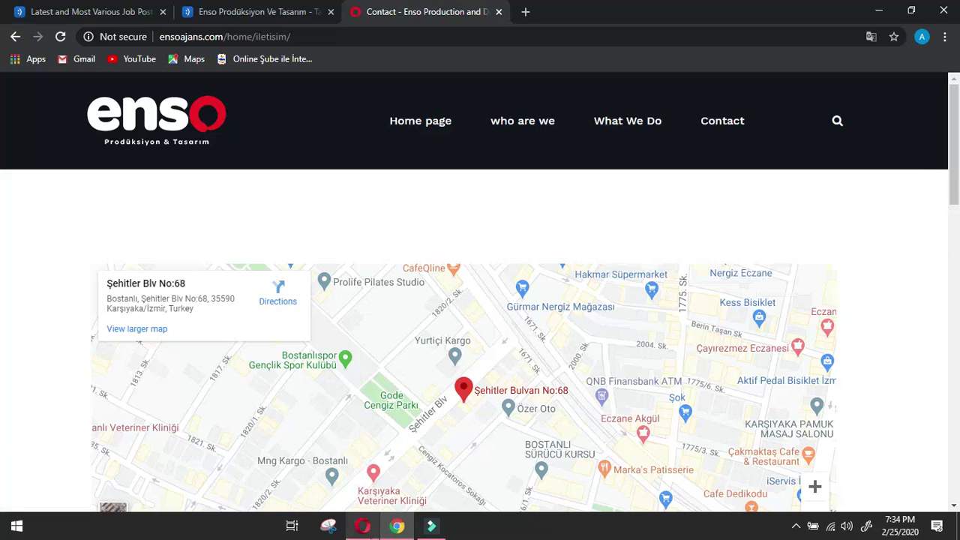
Paste the Production services into the offerings answer and remove the blank lines between them.
{"action": "left_click", "coordinate": [363, 526]}
{"action": "scroll", "coordinate": [379, 415], "scroll_direction": "down", "scroll_amount": 15}
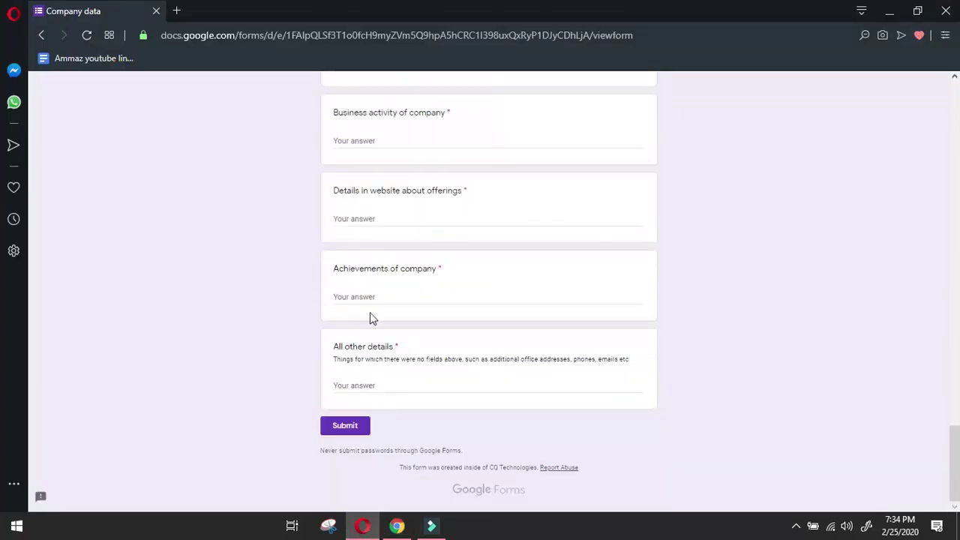
{"action": "left_click", "coordinate": [386, 220]}
{"action": "key", "text": "ctrl+v"}
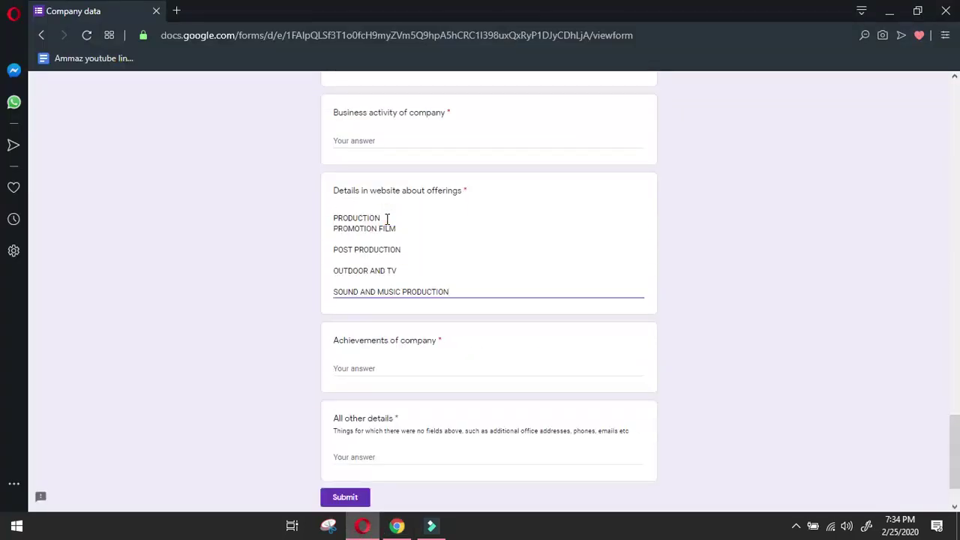
{"action": "left_click", "coordinate": [335, 291]}
{"action": "key", "text": "BackSpace"}
{"action": "left_click", "coordinate": [334, 269]}
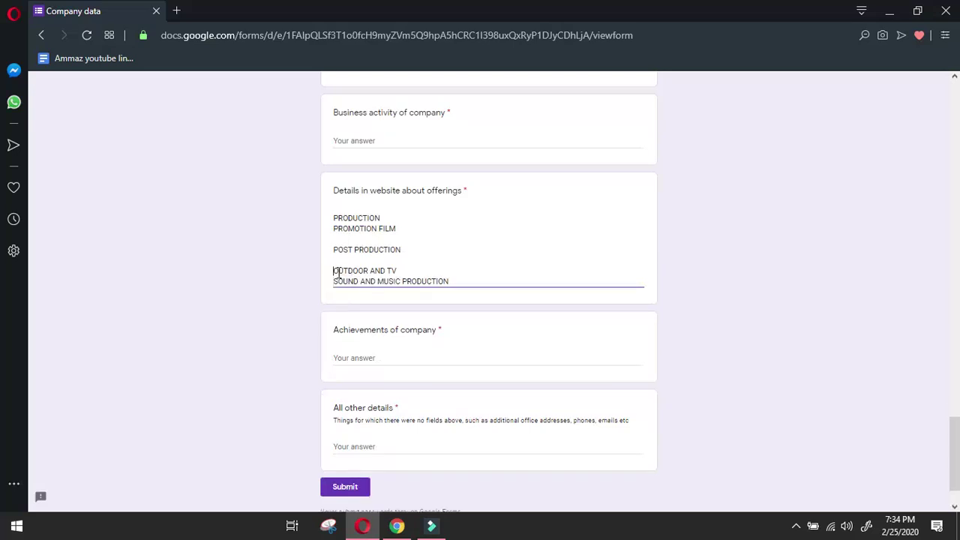
{"action": "key", "text": "BackSpace"}
{"action": "key", "text": "BackSpace"}
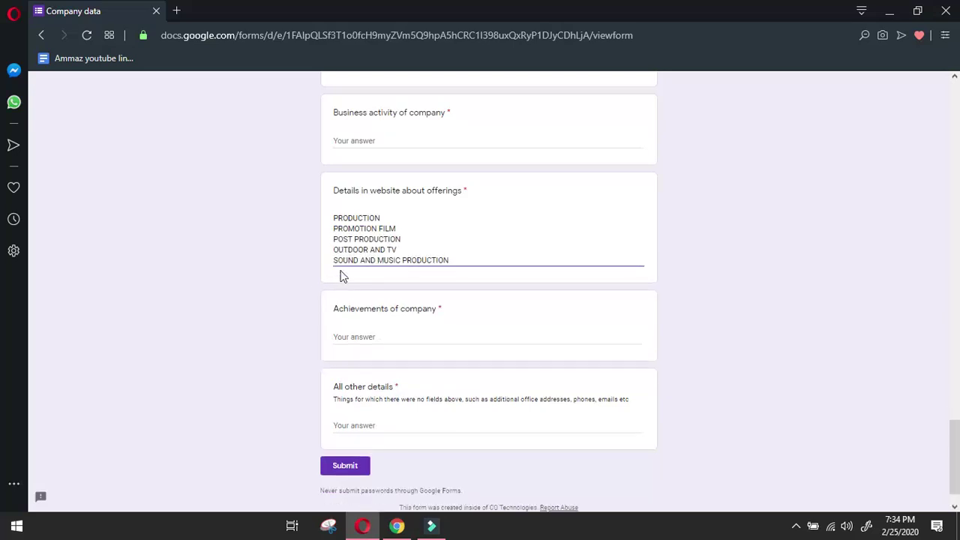
{"action": "left_click", "coordinate": [459, 266]}
{"action": "key", "text": "Return"}
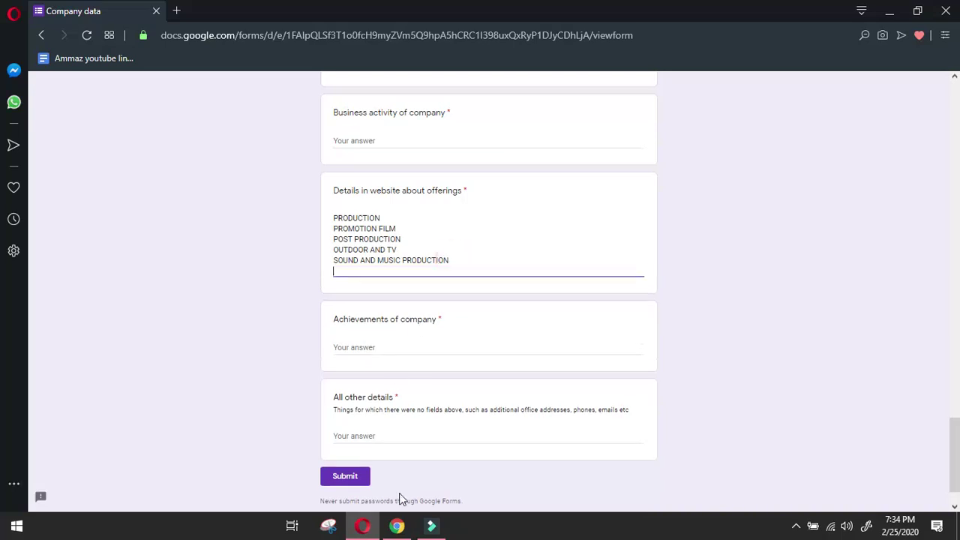
Copy the Design services list from the site into the offerings answer.
{"action": "left_click", "coordinate": [397, 526]}
{"action": "mouse_move", "coordinate": [599, 146]}
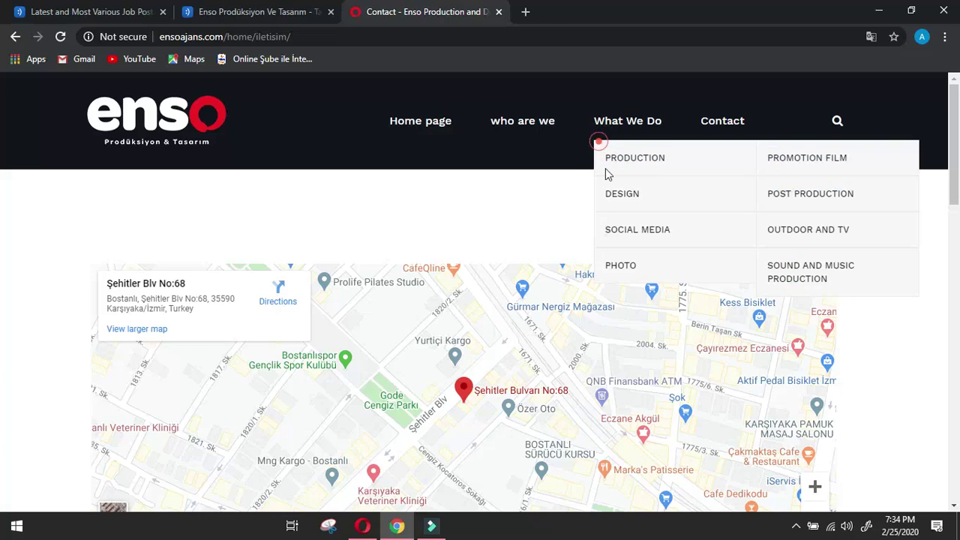
{"action": "mouse_move", "coordinate": [628, 192]}
{"action": "left_click_drag", "start_coordinate": [649, 198], "coordinate": [877, 300]}
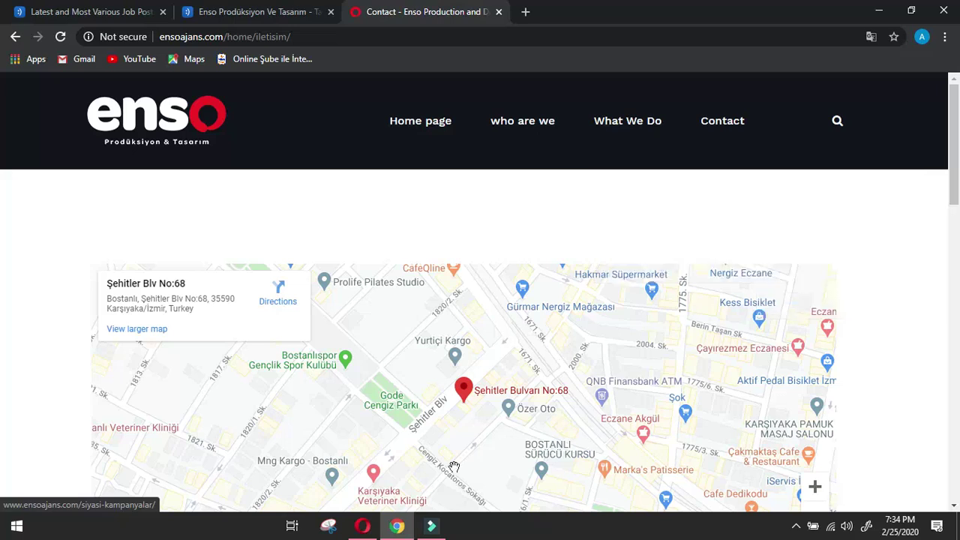
{"action": "left_click", "coordinate": [362, 525]}
{"action": "type", "text": "PRODUCTION PROMOTION FILM  POST PRODUCTION  OUTDOOR AND TV  SOUND AND MUSIC PRODUCTION  DESIGN CORPORATE IDENTITY  PRINTED WORKS  DIGITAL WORKS  POLITICAL CAMPAIGN"}
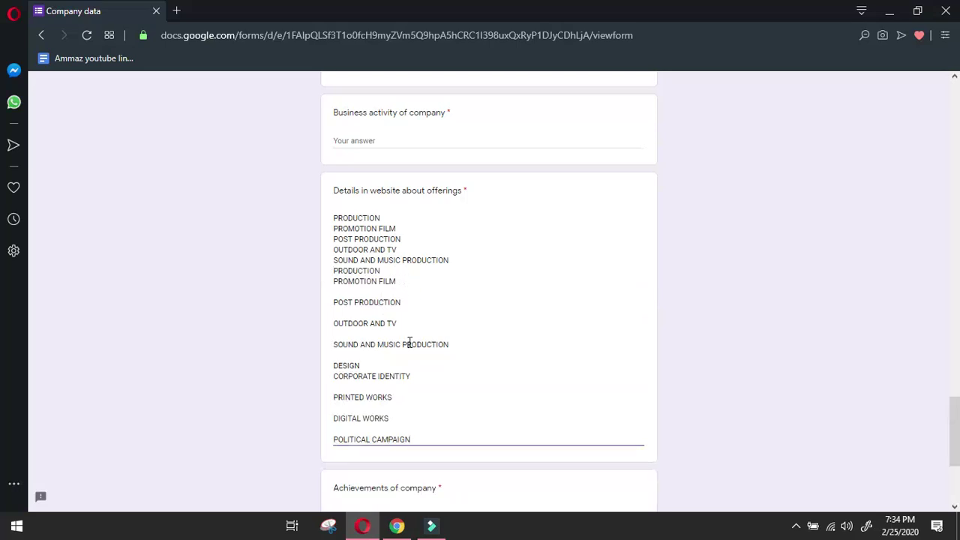
Compare the site's What We Do menu with the offerings answer.
{"action": "left_click", "coordinate": [397, 525]}
{"action": "mouse_move", "coordinate": [630, 122]}
{"action": "mouse_move", "coordinate": [634, 154]}
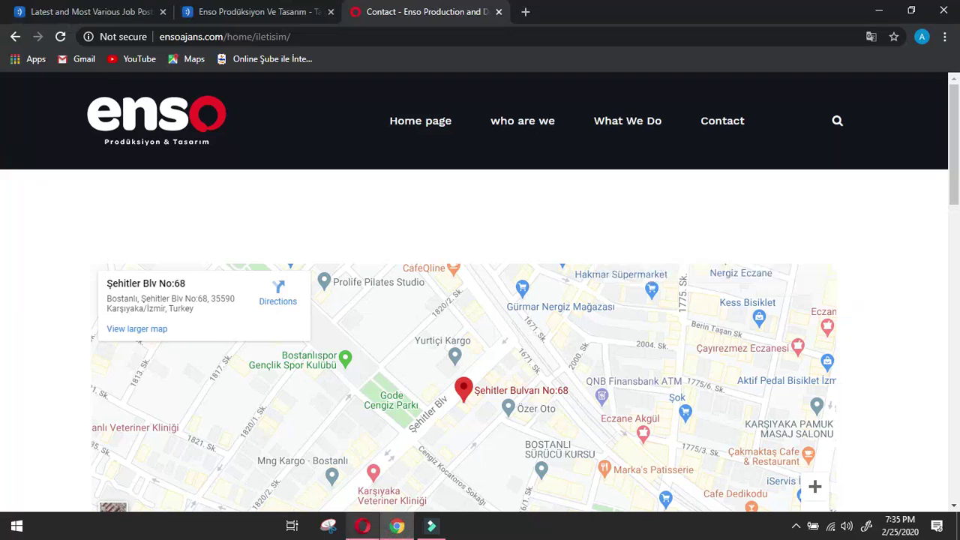
{"action": "left_click", "coordinate": [362, 525]}
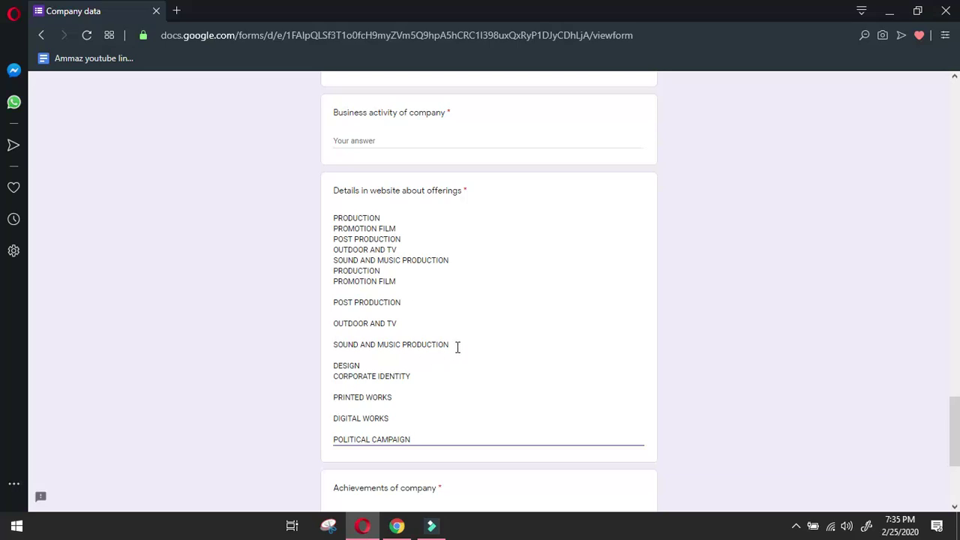
{"action": "left_click", "coordinate": [397, 525]}
{"action": "mouse_move", "coordinate": [654, 129]}
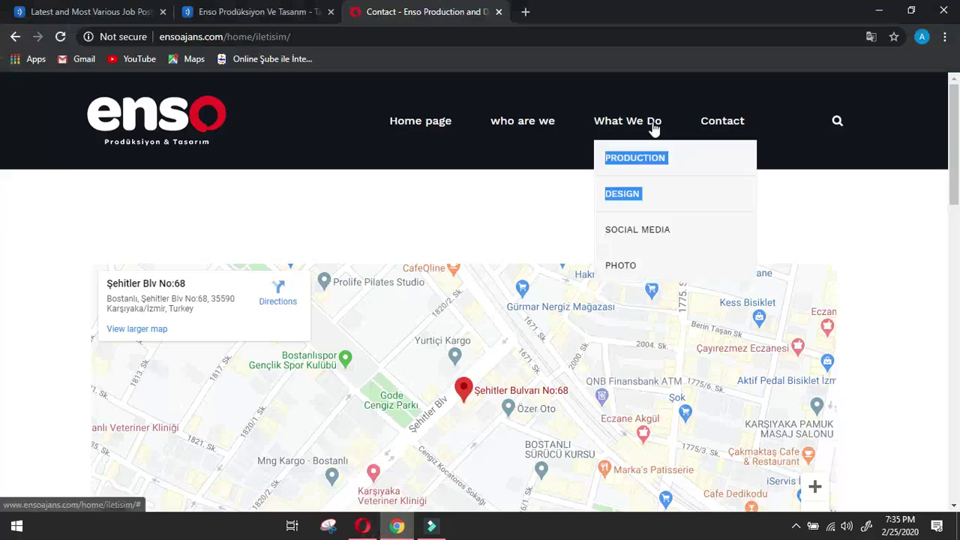
{"action": "left_click", "coordinate": [362, 524]}
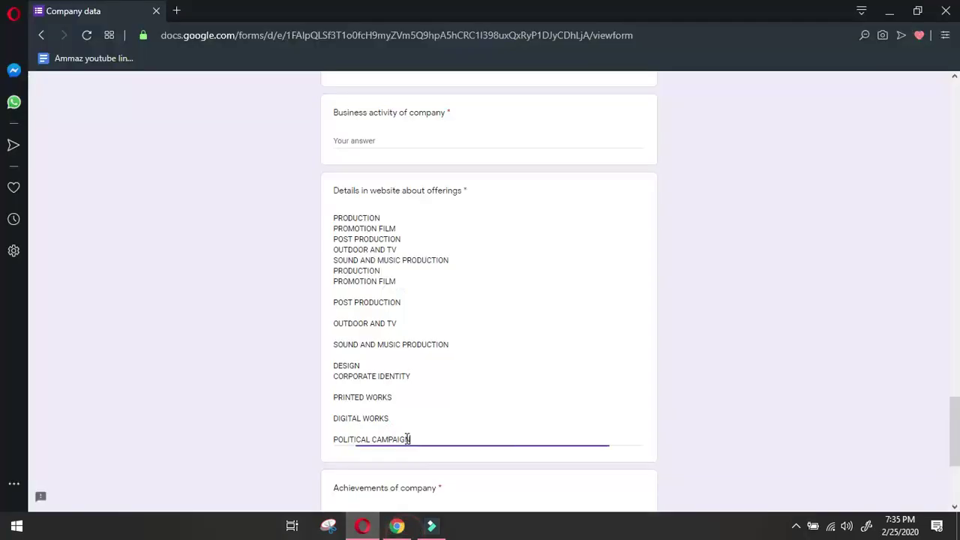
Delete the duplicated Production lines and the blank lines above DESIGN.
{"action": "left_click_drag", "start_coordinate": [457, 349], "coordinate": [303, 273]}
{"action": "key", "text": "BackSpace"}
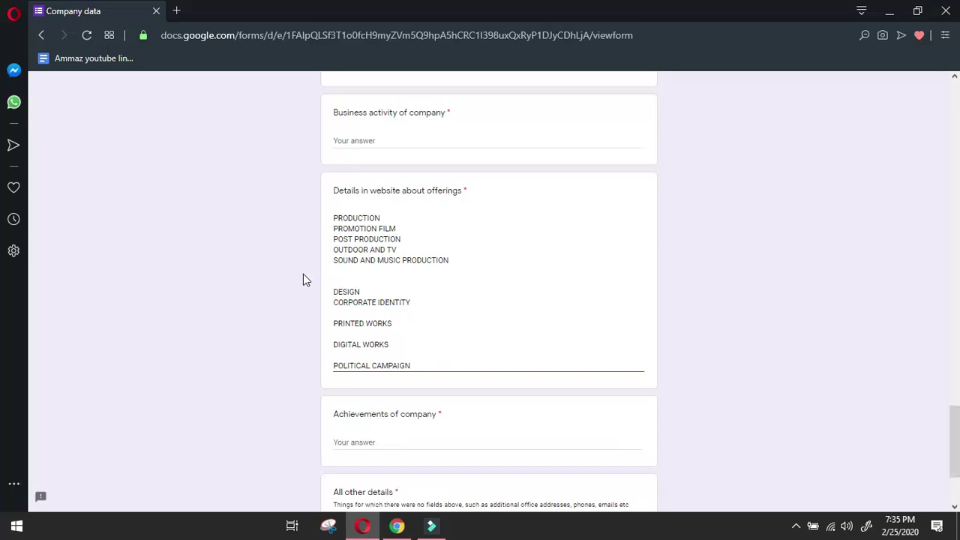
{"action": "key", "text": "BackSpace"}
{"action": "key", "text": "Delete"}
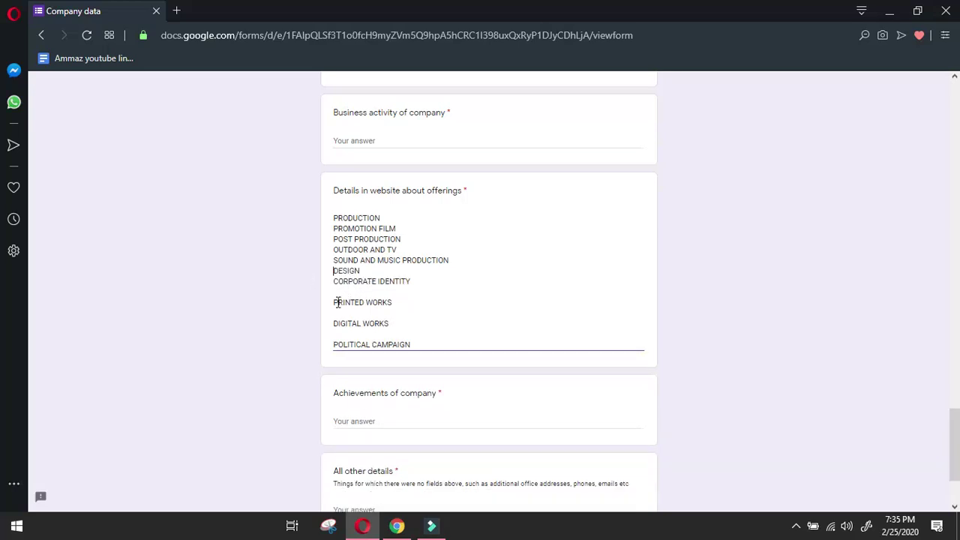
Close the blank lines above PRINTED WORKS, DIGITAL WORKS and POLITICAL CAMPAIGN, ending with a new line.
{"action": "left_click", "coordinate": [334, 343]}
{"action": "key", "text": "BackSpace"}
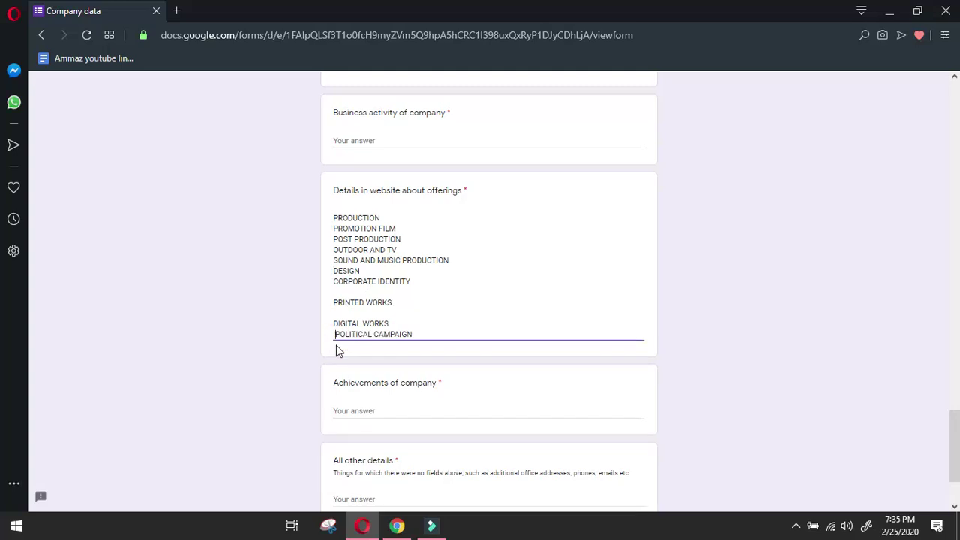
{"action": "key", "text": "Up"}
{"action": "key", "text": "BackSpace"}
{"action": "key", "text": "Up"}
{"action": "key", "text": "BackSpace"}
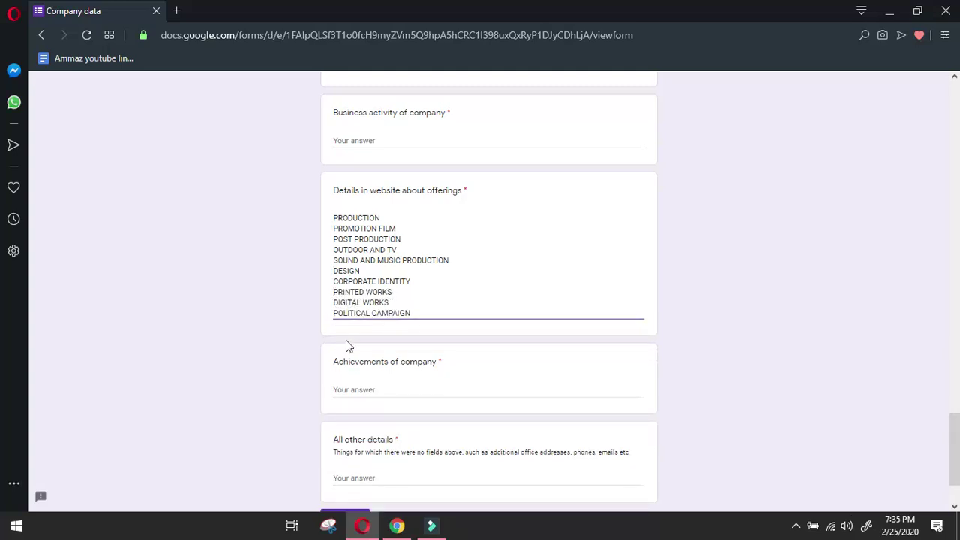
{"action": "left_click", "coordinate": [420, 313]}
{"action": "key", "text": "Return"}
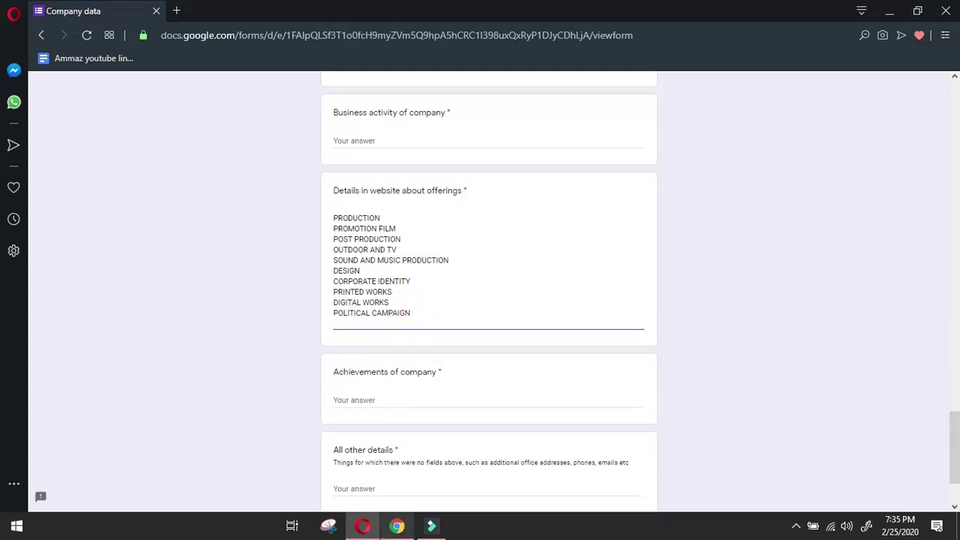
{"action": "key", "text": "alt+Tab"}
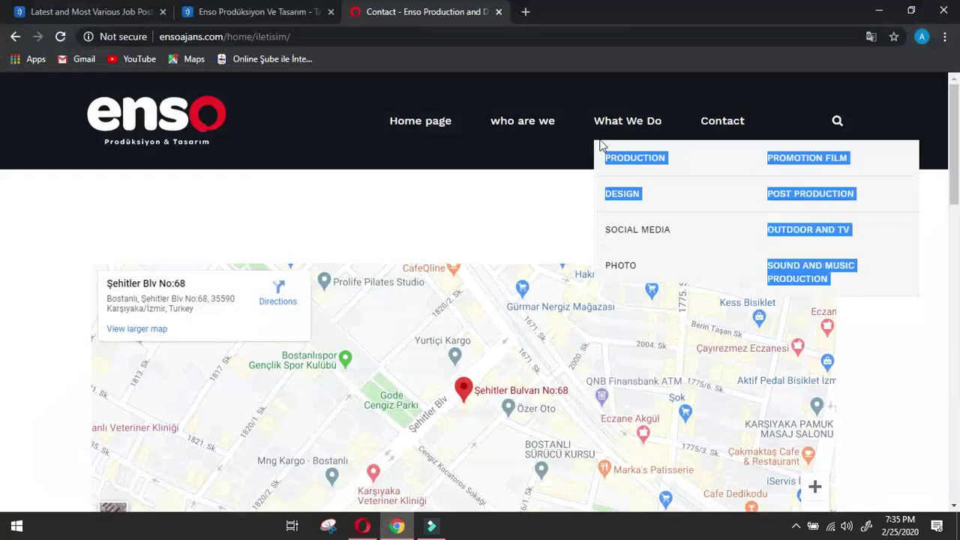
Paste SOCIAL MEDIA and its sub-services into the offerings answer, removing the blank line above GOOGLE ADWORDS.
{"action": "left_click", "coordinate": [600, 144]}
{"action": "left_click", "coordinate": [598, 144]}
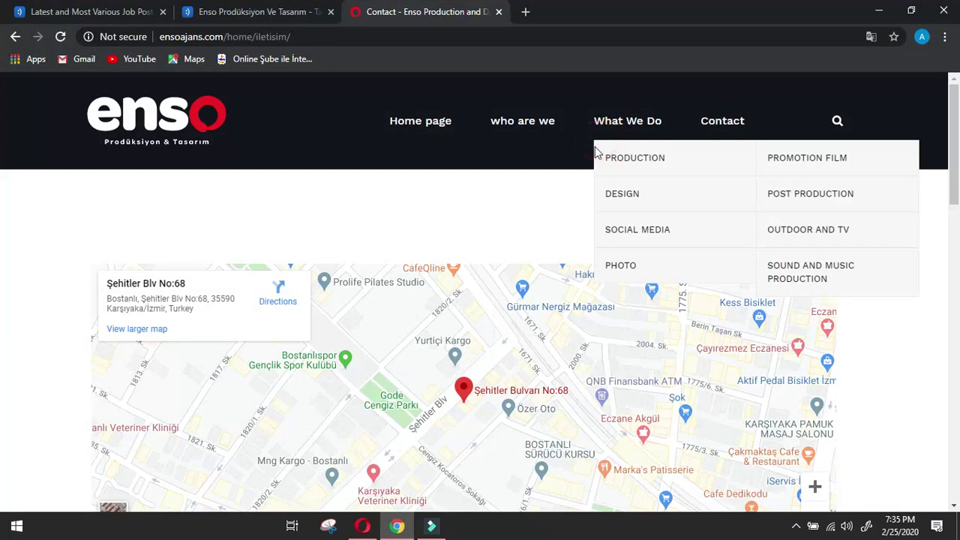
{"action": "mouse_move", "coordinate": [596, 217]}
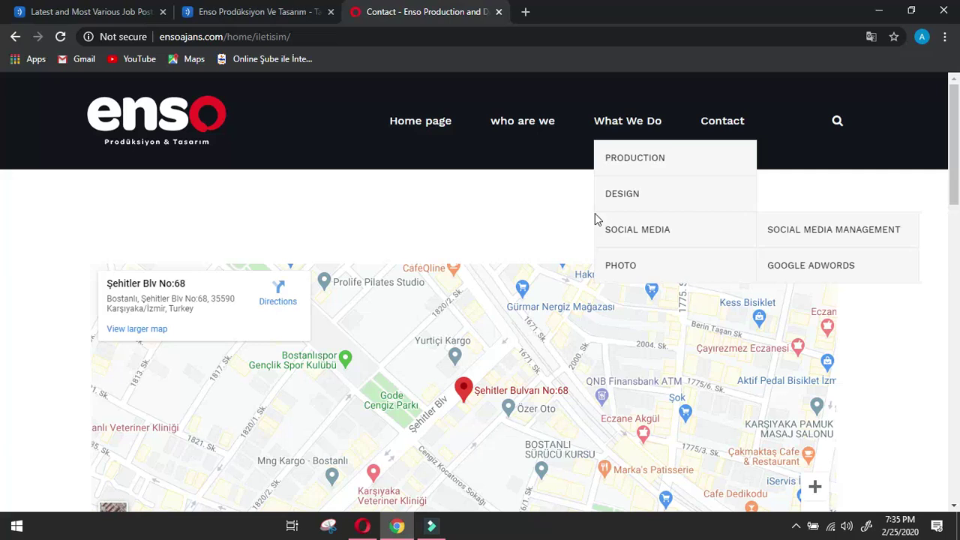
{"action": "left_click_drag", "start_coordinate": [594, 213], "coordinate": [872, 272]}
{"action": "key", "text": "ctrl+c"}
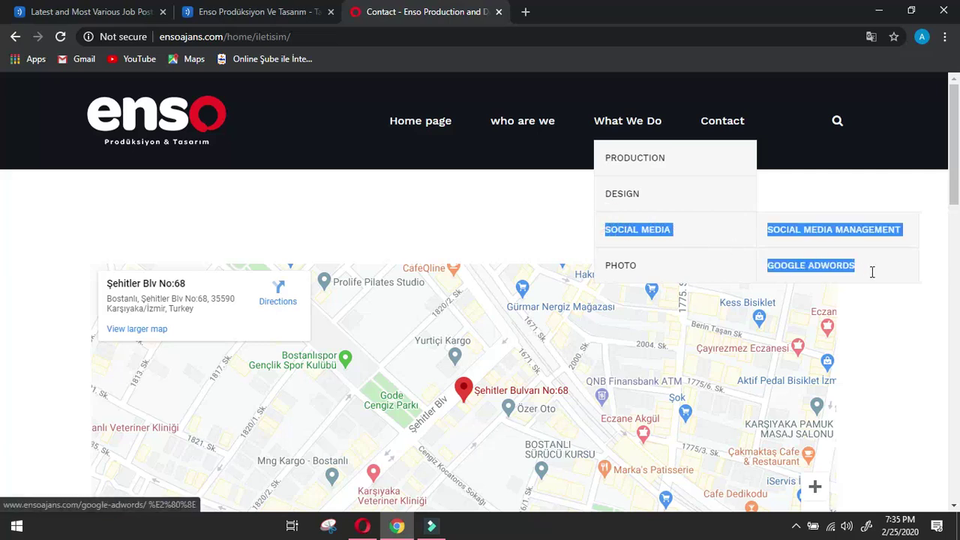
{"action": "left_click", "coordinate": [362, 525]}
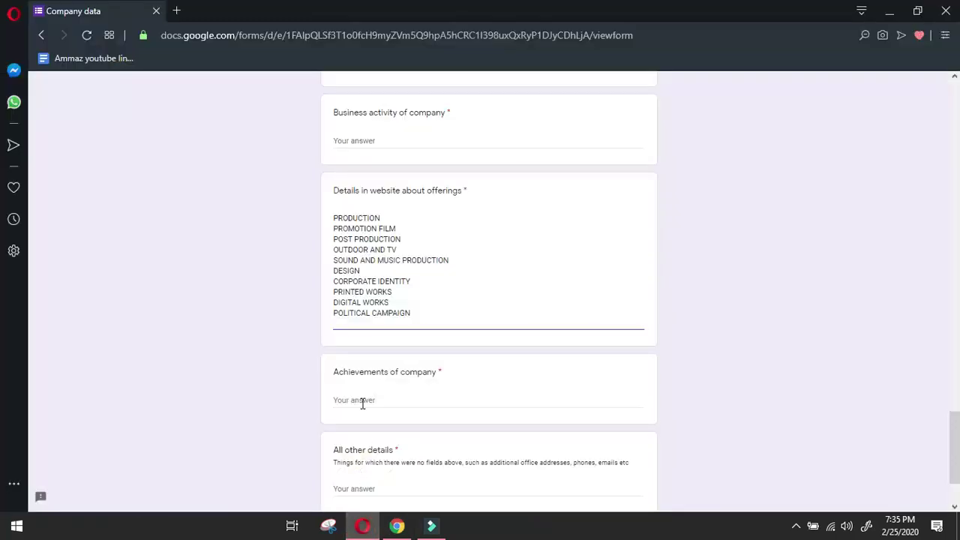
{"action": "key", "text": "ctrl+v"}
{"action": "left_click", "coordinate": [333, 354]}
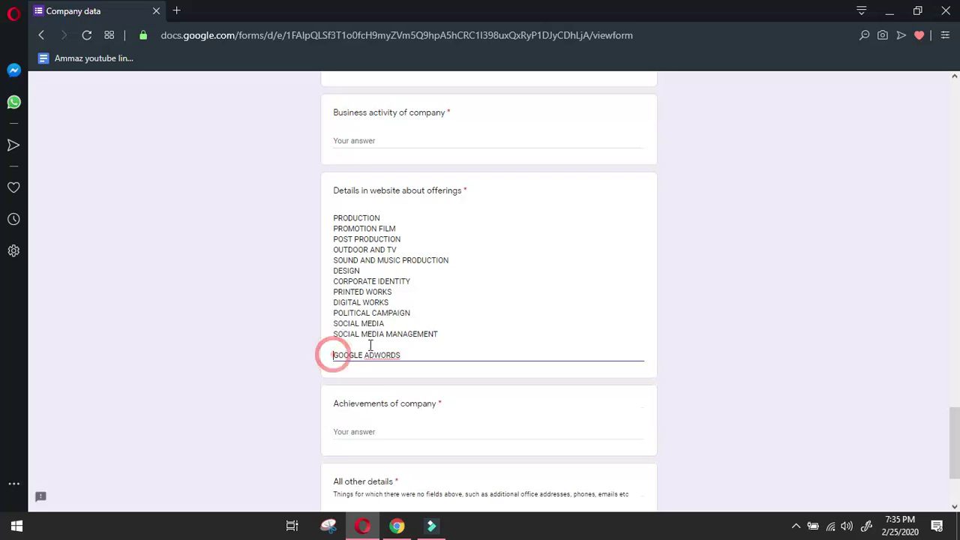
{"action": "key", "text": "BackSpace"}
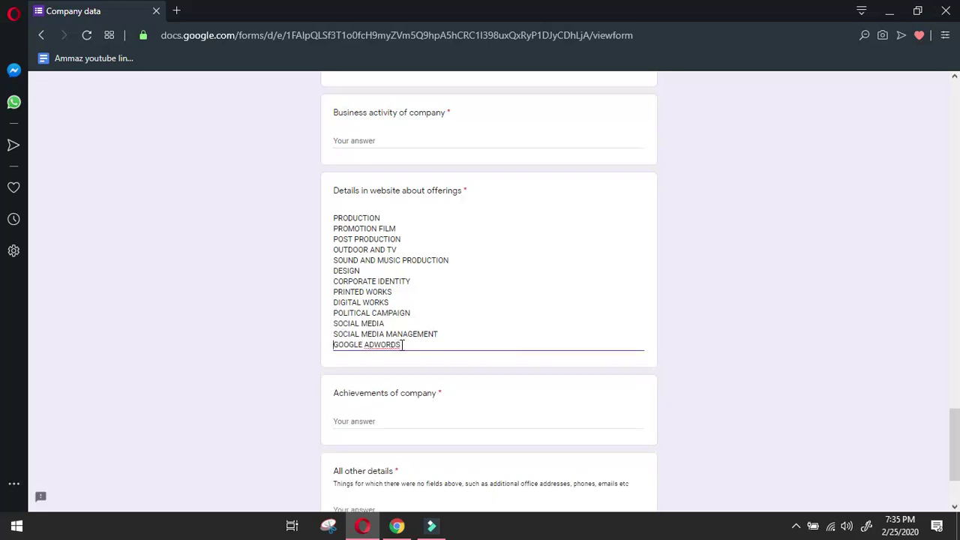
Undo the accidental edits to GOOGLE ADWORDS and add an empty line below it.
{"action": "left_click", "coordinate": [375, 344]}
{"action": "type", "text": "n"}
{"action": "left_click", "coordinate": [408, 344]}
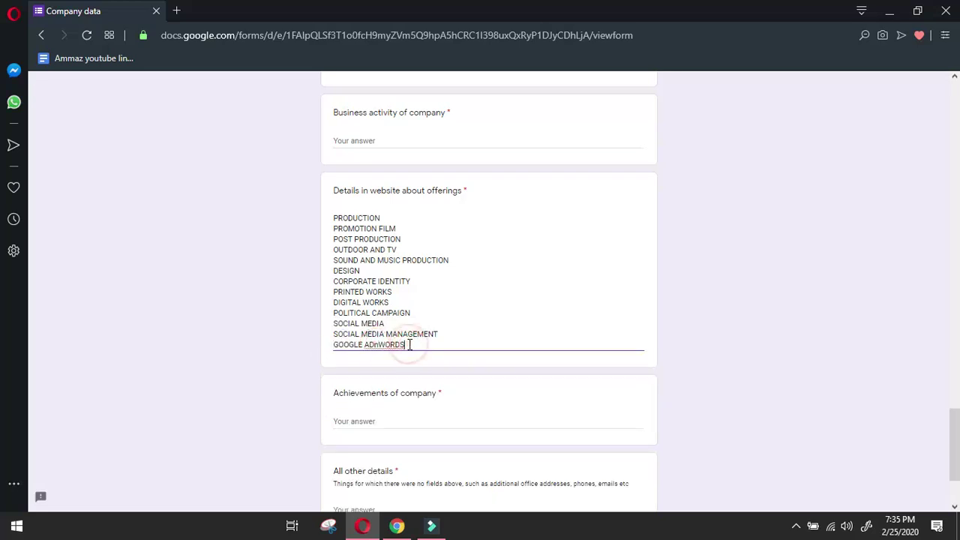
{"action": "key", "text": "BackSpace"}
{"action": "key", "text": "ctrl+z"}
{"action": "key", "text": "ctrl+z"}
{"action": "left_click", "coordinate": [396, 345]}
{"action": "key", "text": "Return"}
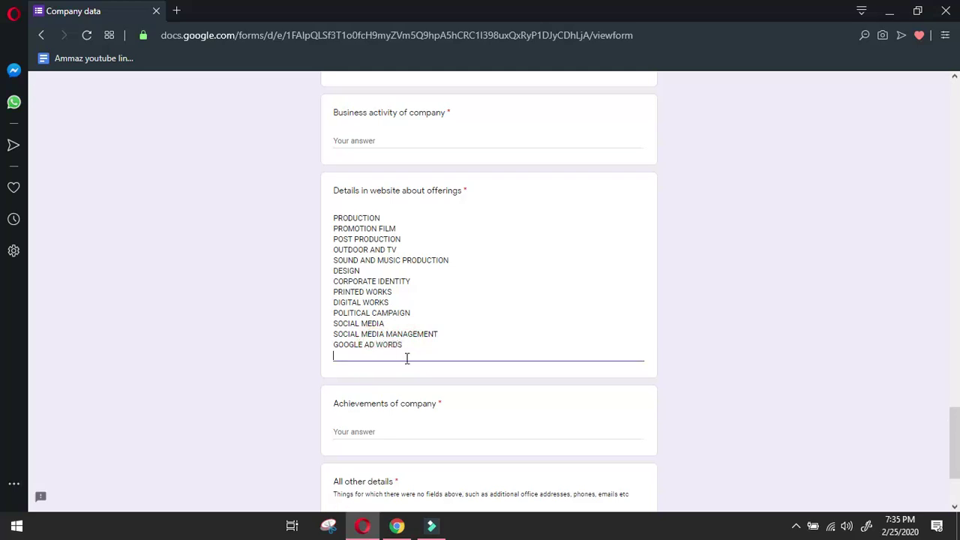
Append the PHOTO services through POLITICAL CAMPAIGN SHOOTING to the offerings, deleting blank lines.
{"action": "left_click", "coordinate": [396, 526]}
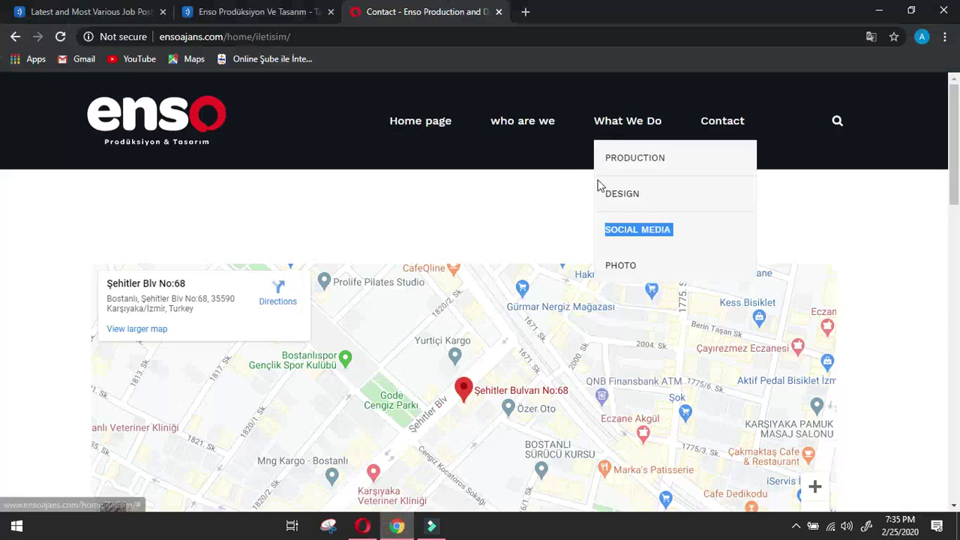
{"action": "mouse_move", "coordinate": [626, 139]}
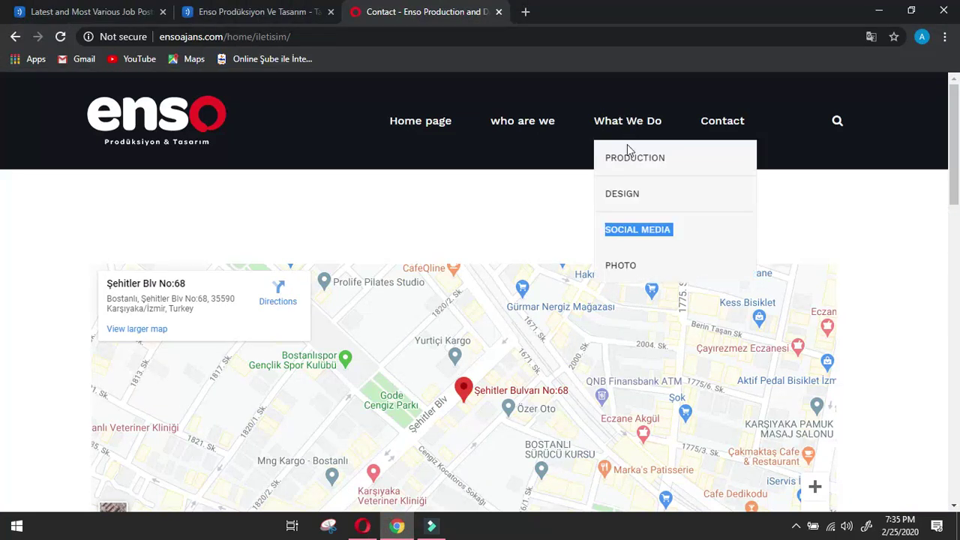
{"action": "double_click", "coordinate": [600, 259]}
{"action": "left_click_drag", "start_coordinate": [793, 279], "coordinate": [875, 384]}
{"action": "key", "text": "ctrl+c"}
{"action": "left_click", "coordinate": [362, 526]}
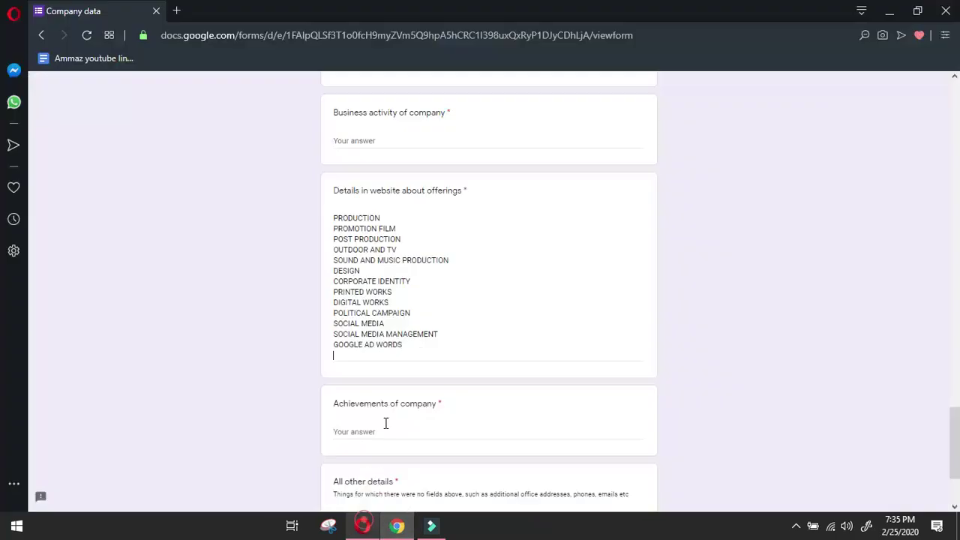
{"action": "key", "text": "ctrl+v"}
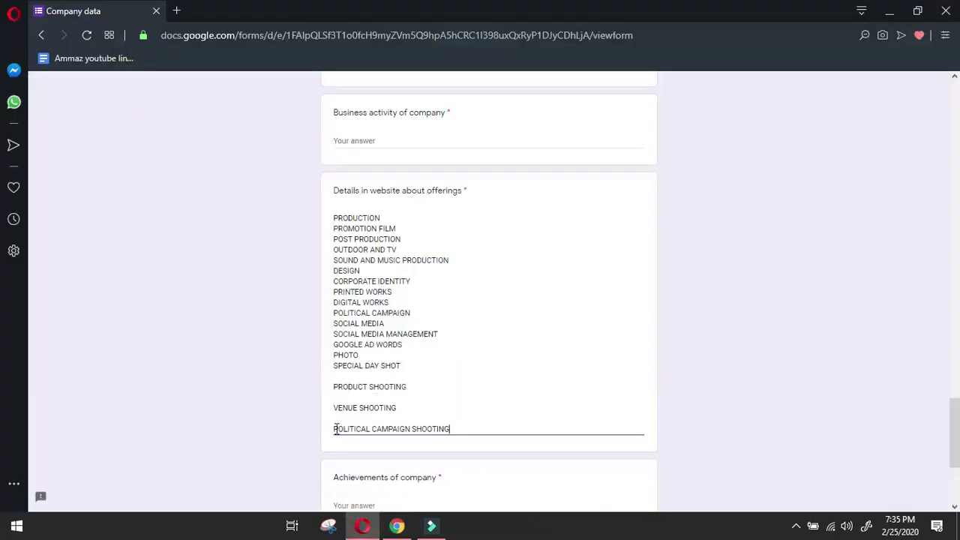
{"action": "left_click", "coordinate": [335, 428]}
{"action": "key", "text": "BackSpace"}
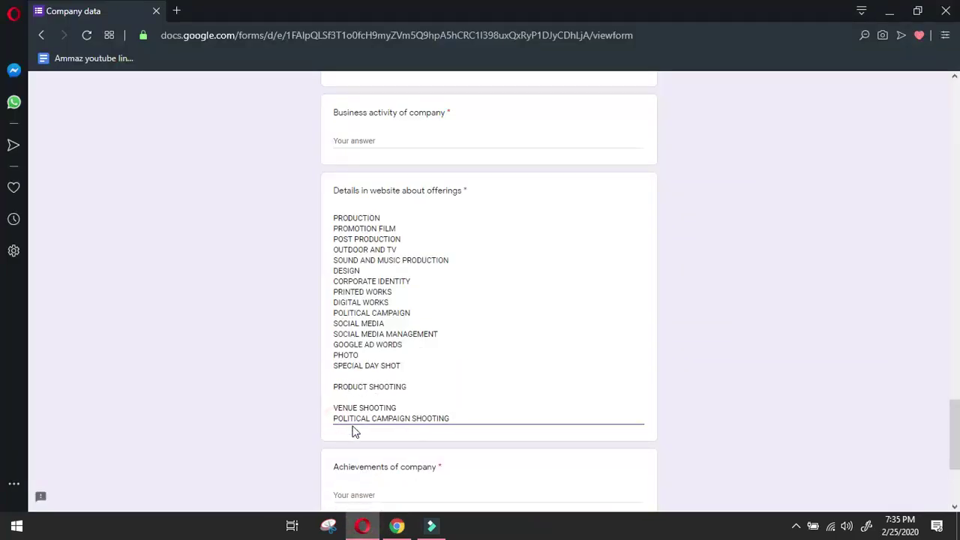
{"action": "key", "text": "BackSpace"}
{"action": "key", "text": "BackSpace"}
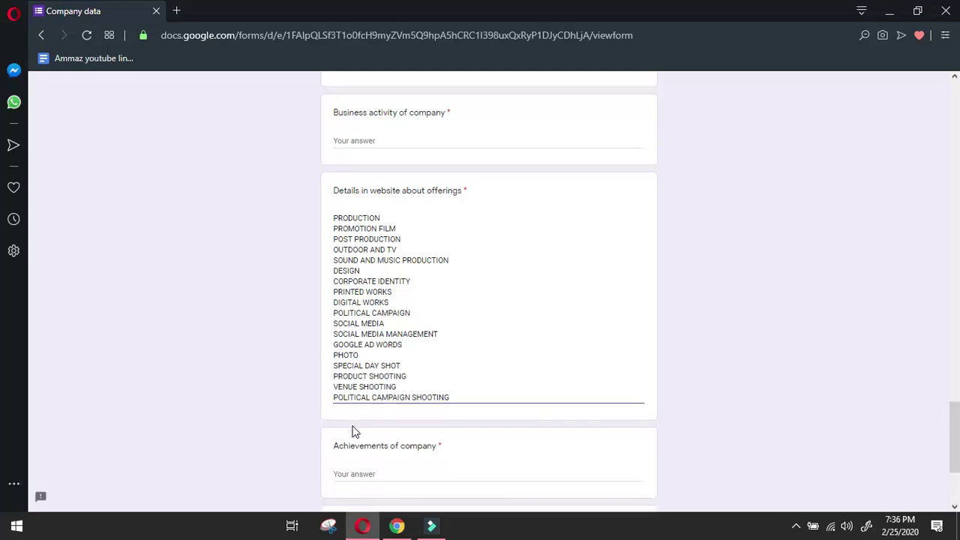
{"action": "left_click", "coordinate": [397, 525]}
{"action": "scroll", "coordinate": [422, 391], "scroll_direction": "down", "scroll_amount": 10}
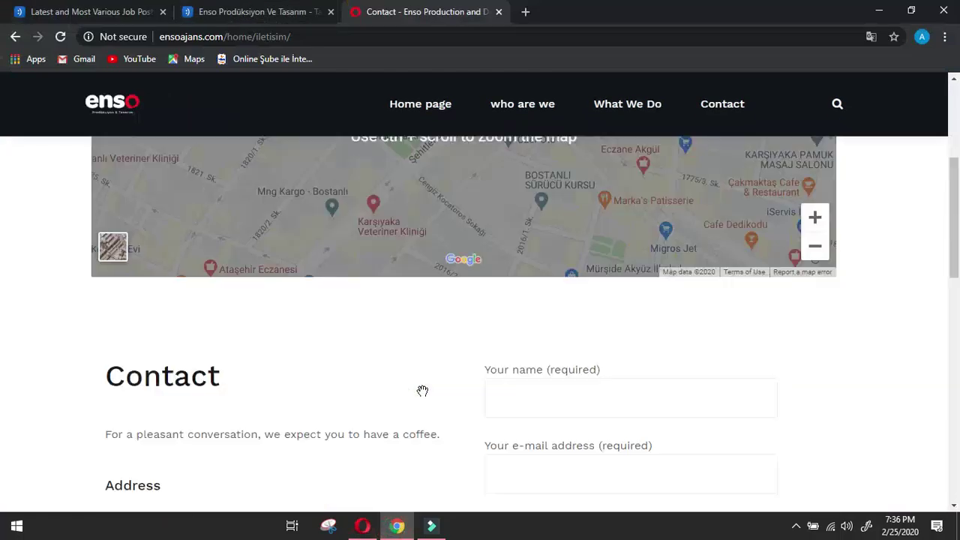
Paste Enso's 'We are a team that thinks differently…' paragraph into Business activity of company.
{"action": "left_click", "coordinate": [362, 526]}
{"action": "left_click", "coordinate": [397, 525]}
{"action": "left_click", "coordinate": [397, 526]}
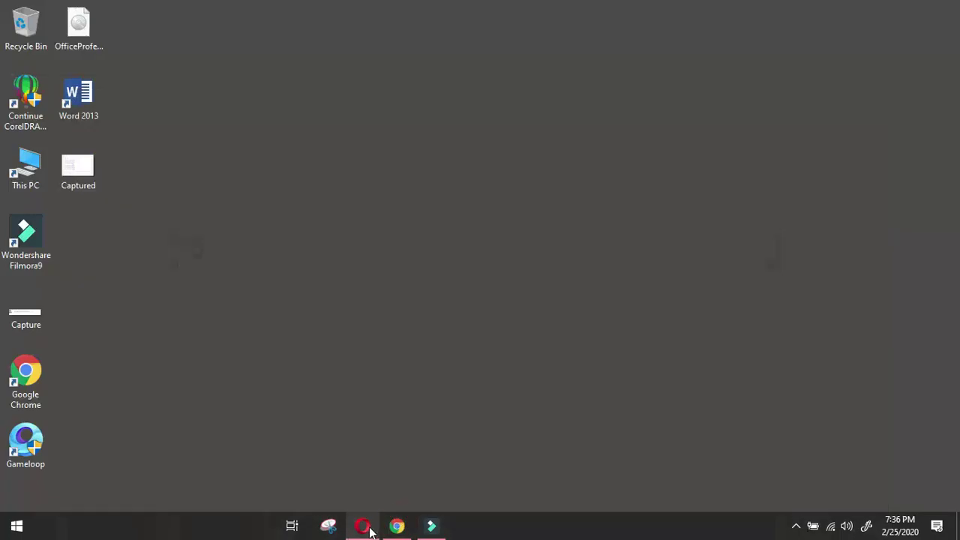
{"action": "left_click", "coordinate": [362, 526]}
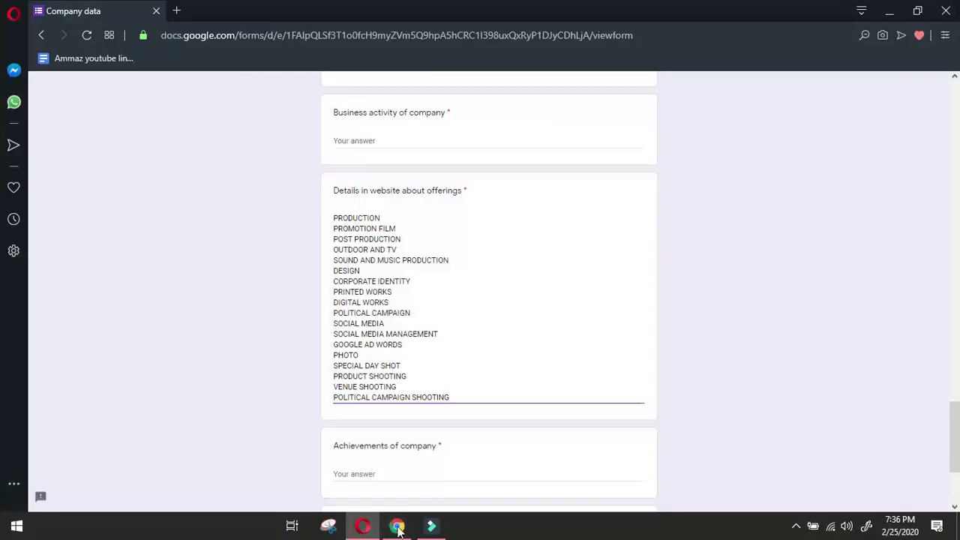
{"action": "left_click", "coordinate": [397, 526]}
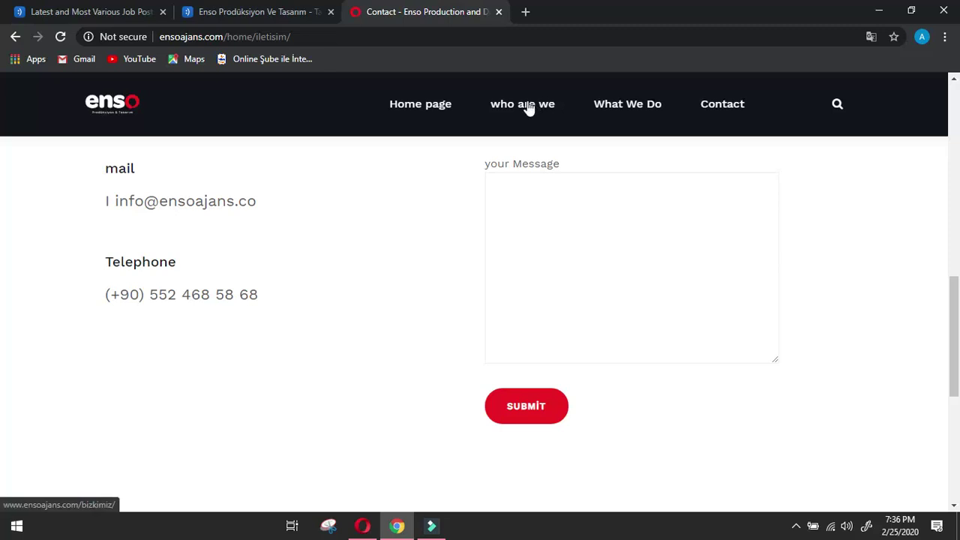
{"action": "left_click", "coordinate": [529, 106]}
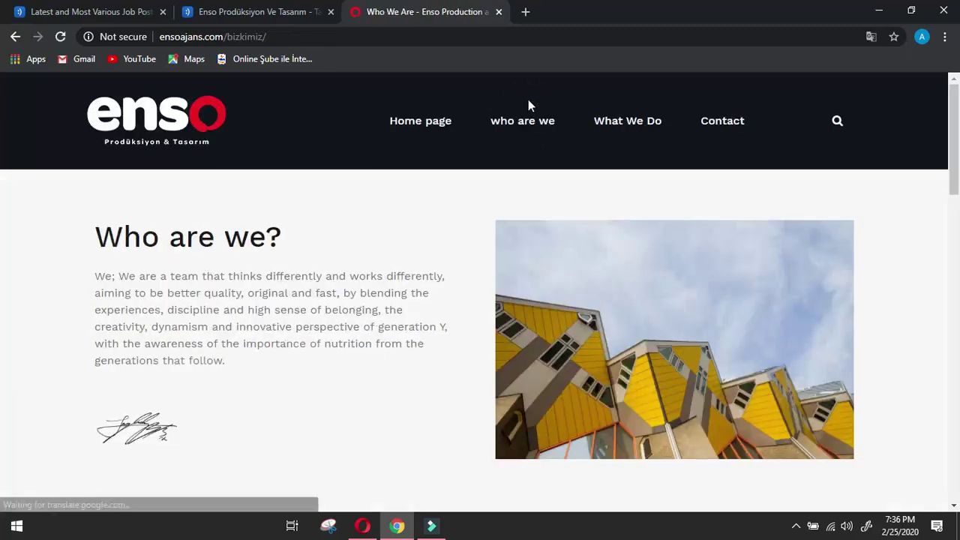
{"action": "left_click_drag", "start_coordinate": [120, 277], "coordinate": [237, 377]}
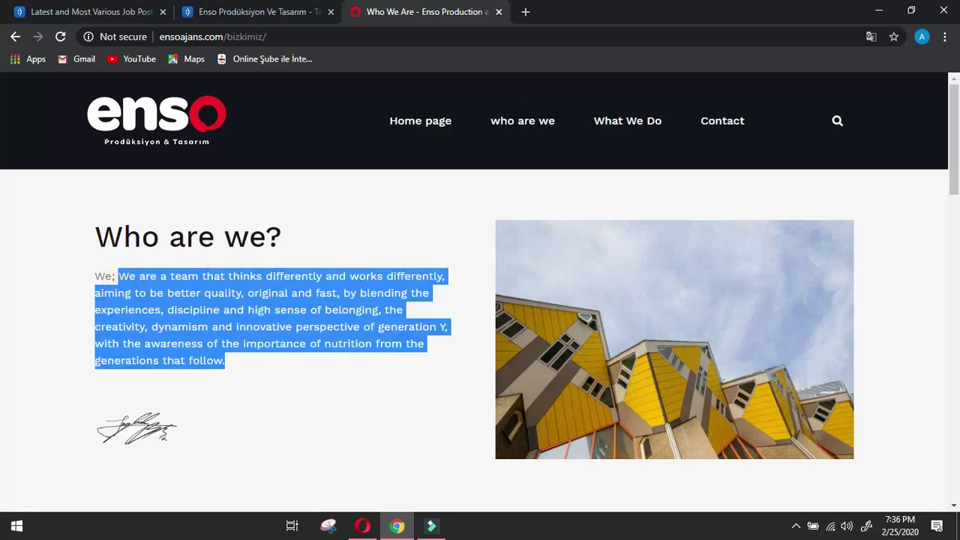
{"action": "left_click", "coordinate": [363, 526]}
{"action": "left_click", "coordinate": [413, 139]}
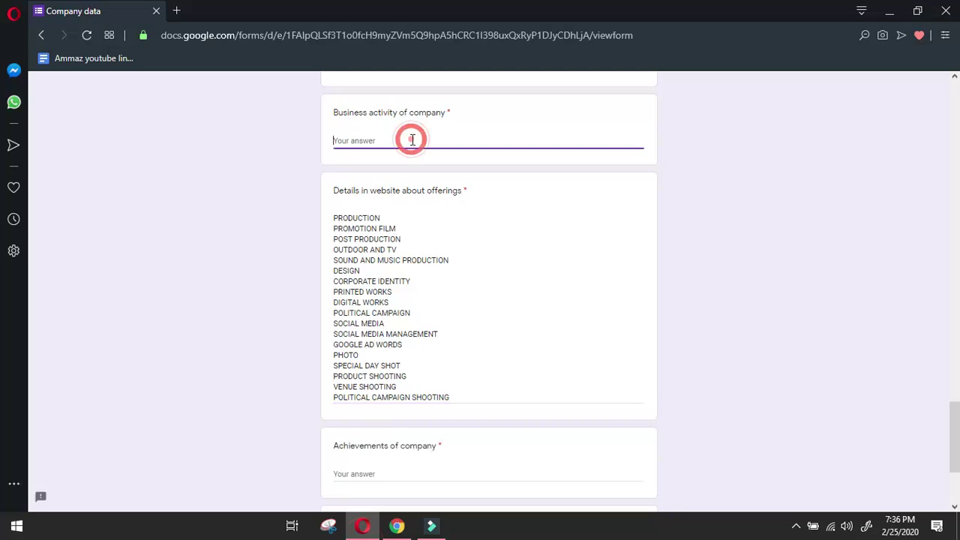
{"action": "key", "text": "ctrl+v"}
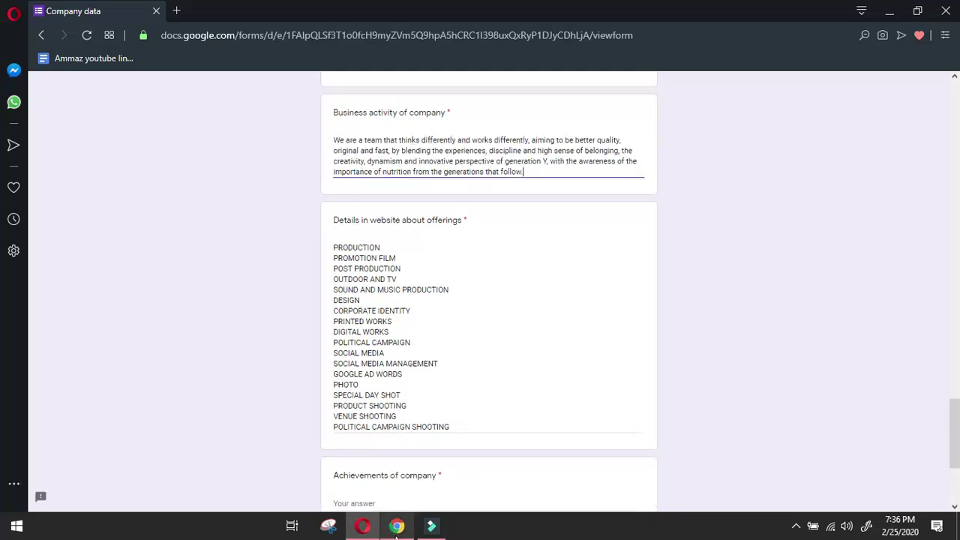
{"action": "left_click", "coordinate": [397, 526]}
{"action": "scroll", "coordinate": [422, 388], "scroll_direction": "down", "scroll_amount": 6}
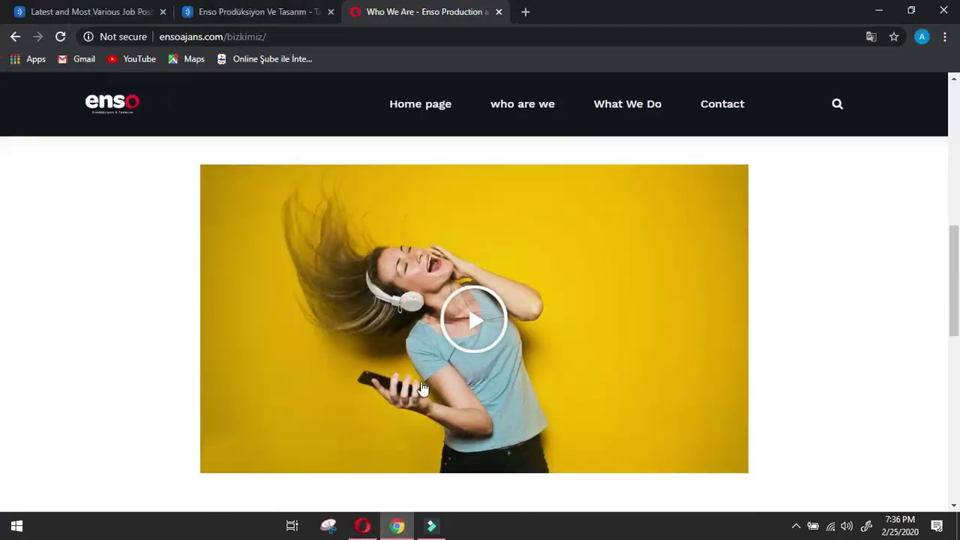
Follow Enso's footer LinkedIn link, then go back to the Biz Kimiz page.
{"action": "scroll", "coordinate": [424, 378], "scroll_direction": "down", "scroll_amount": 6}
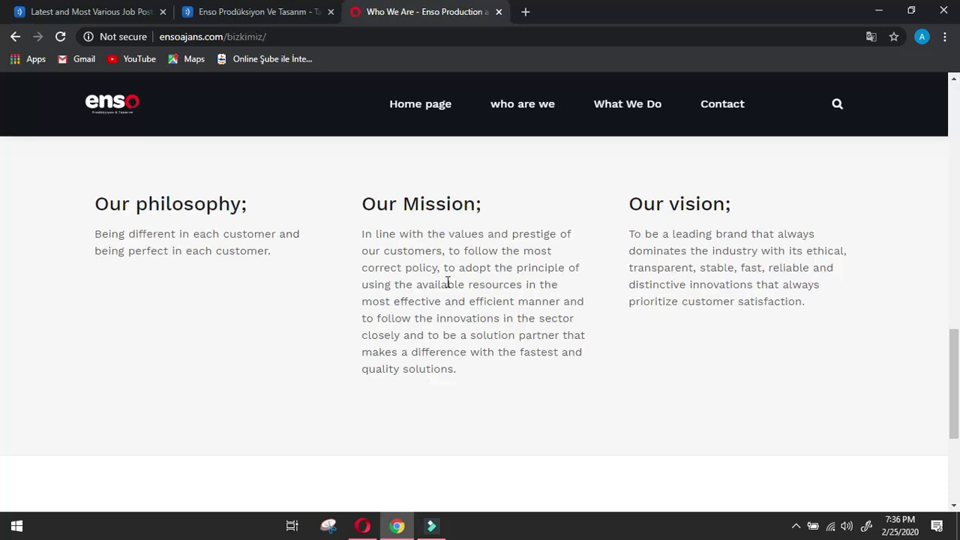
{"action": "scroll", "coordinate": [559, 258], "scroll_direction": "down", "scroll_amount": 3}
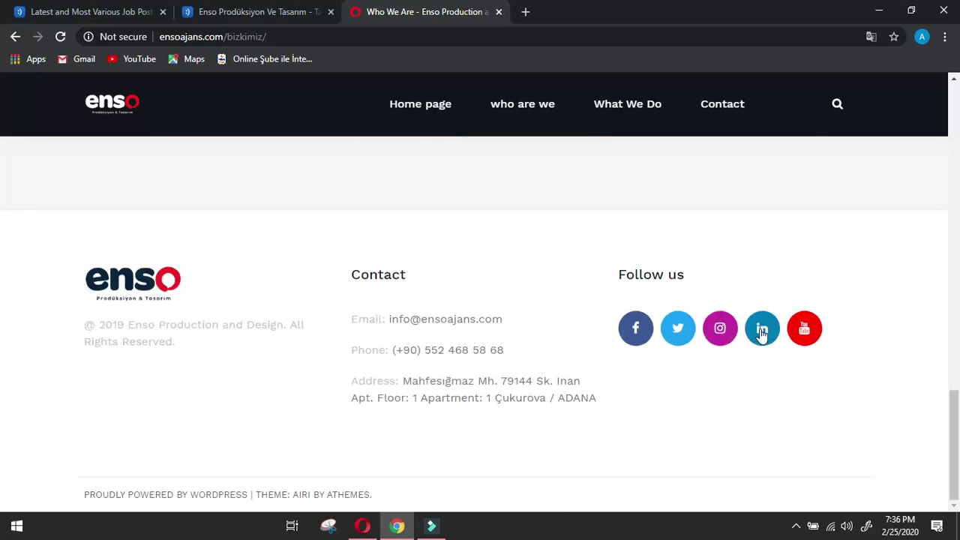
{"action": "left_click", "coordinate": [761, 330]}
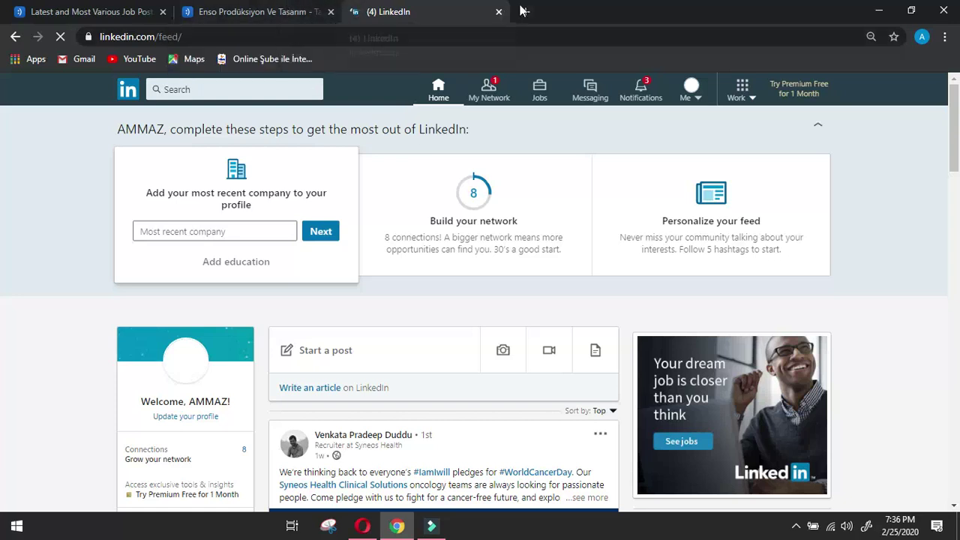
{"action": "left_click", "coordinate": [16, 37]}
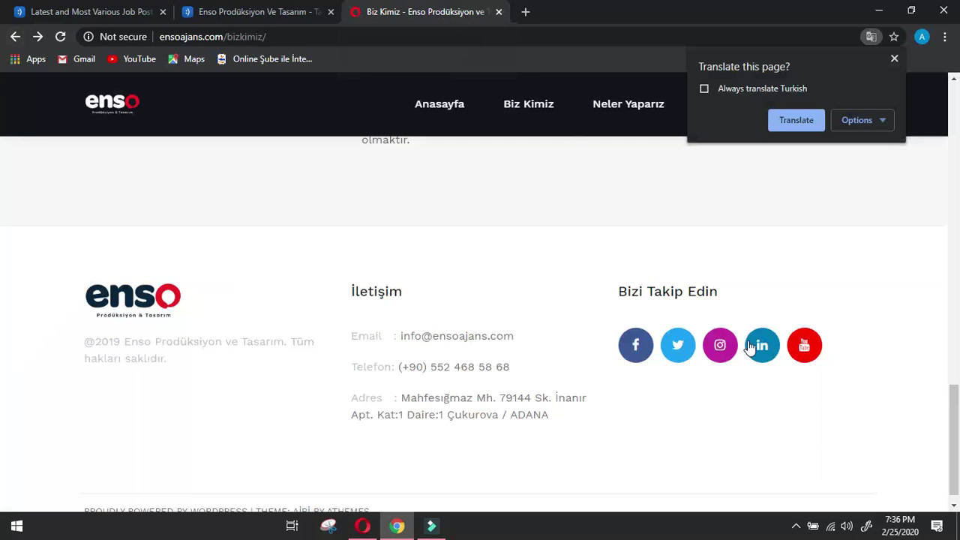
Open the LinkedIn link in a new tab, find only the general feed, and close it.
{"action": "right_click", "coordinate": [765, 344]}
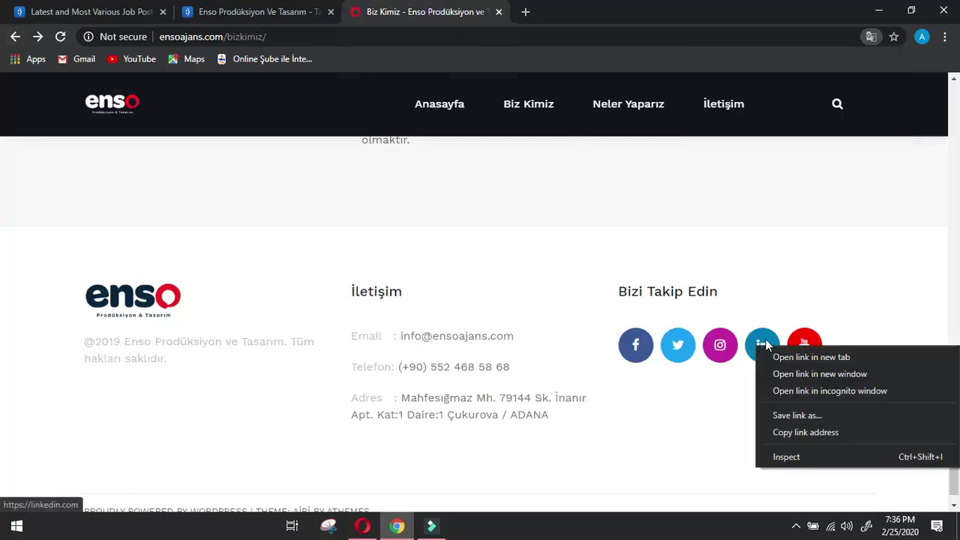
{"action": "left_click", "coordinate": [806, 359]}
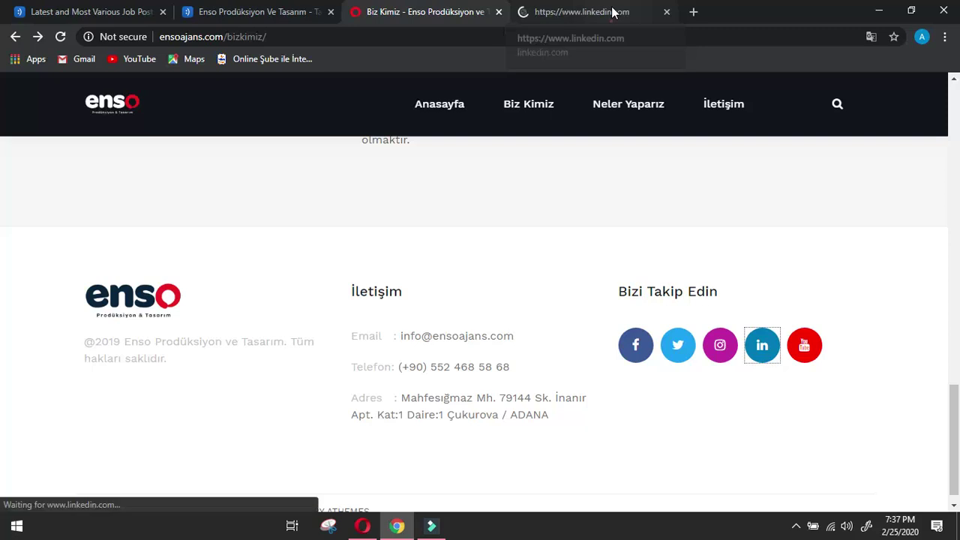
{"action": "left_click", "coordinate": [612, 12]}
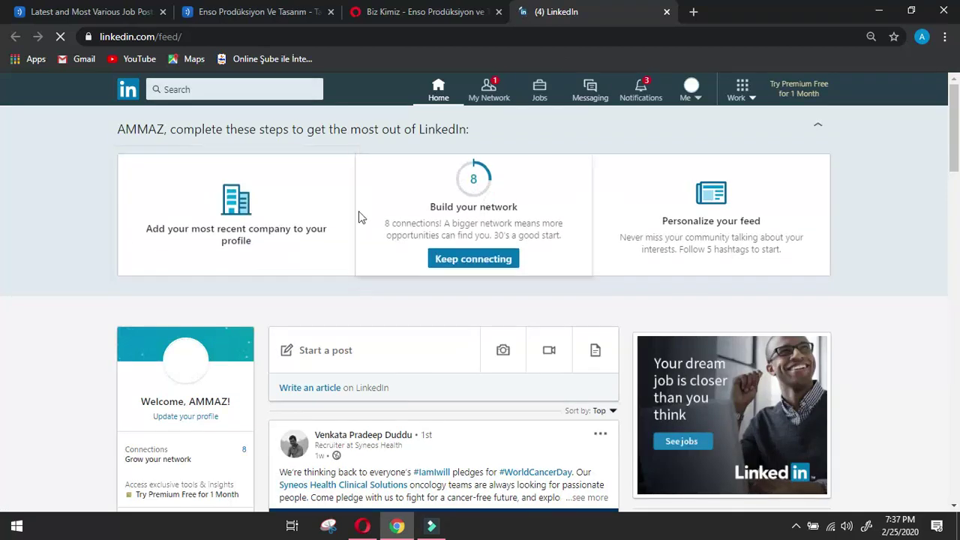
{"action": "scroll", "coordinate": [379, 211], "scroll_direction": "down", "scroll_amount": 4}
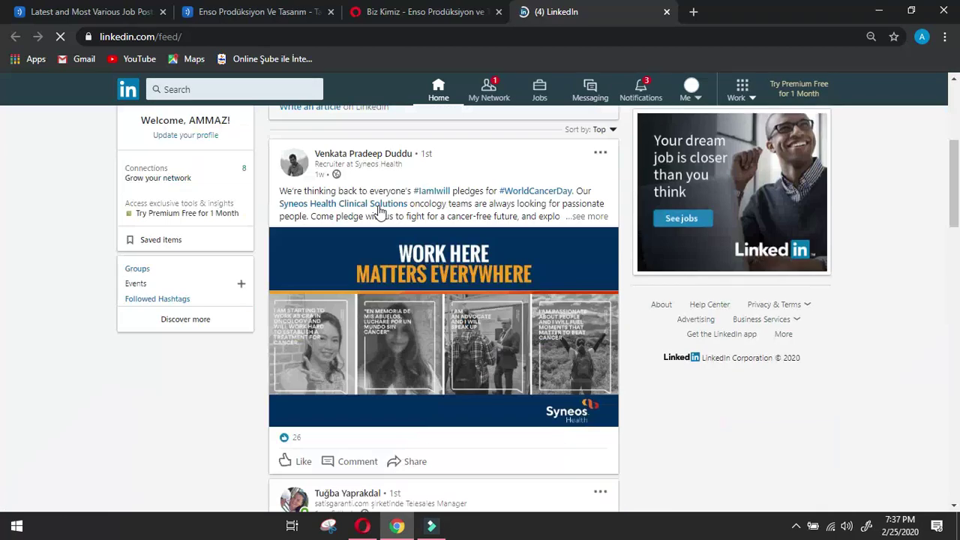
{"action": "mouse_move", "coordinate": [380, 211]}
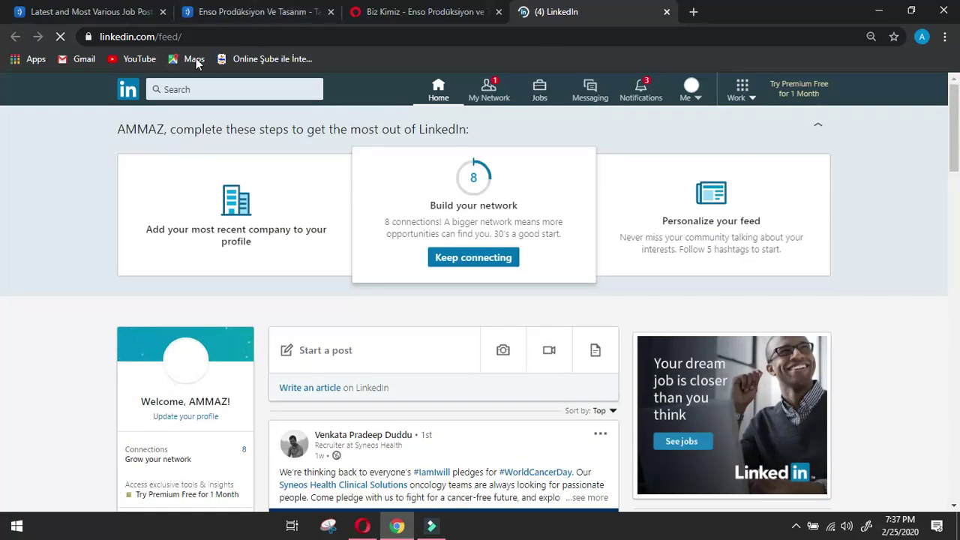
{"action": "left_click", "coordinate": [667, 12]}
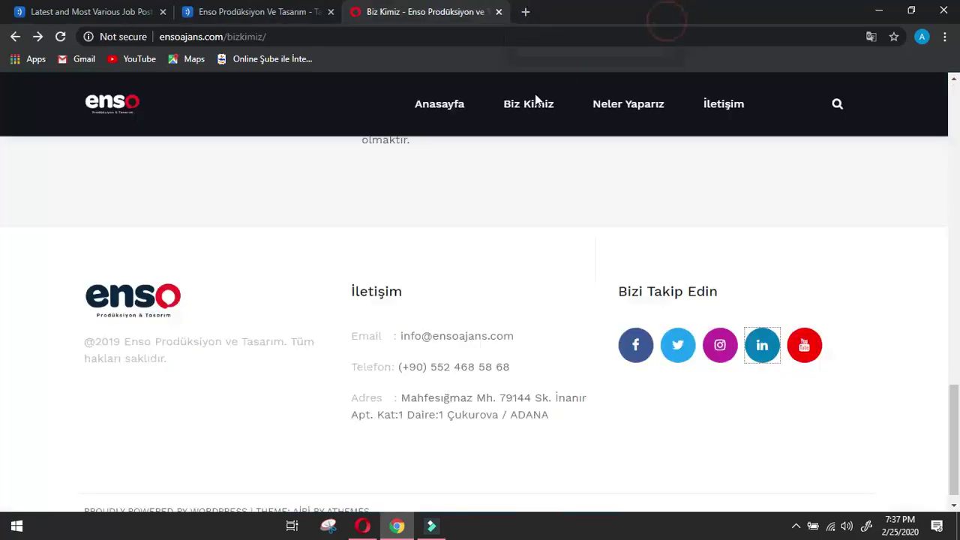
Google 'enso linkedin', check the ENSO | LinkedIn result, and return to the results.
{"action": "left_click", "coordinate": [527, 12]}
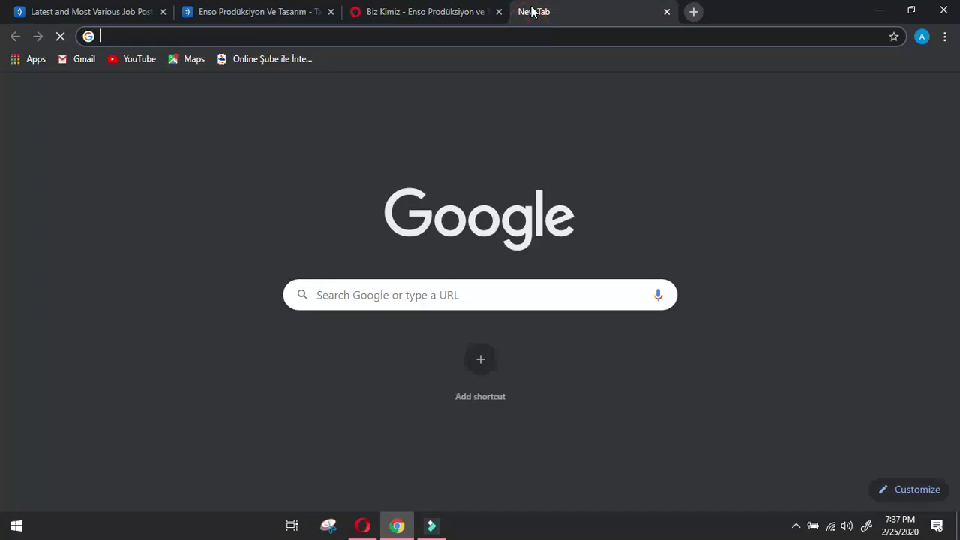
{"action": "type", "text": "enso "}
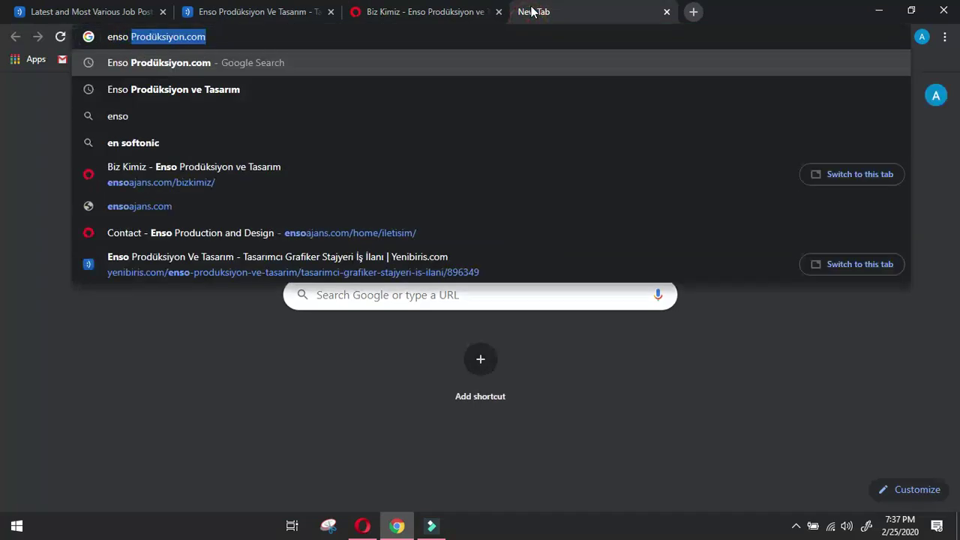
{"action": "type", "text": "linkedin"}
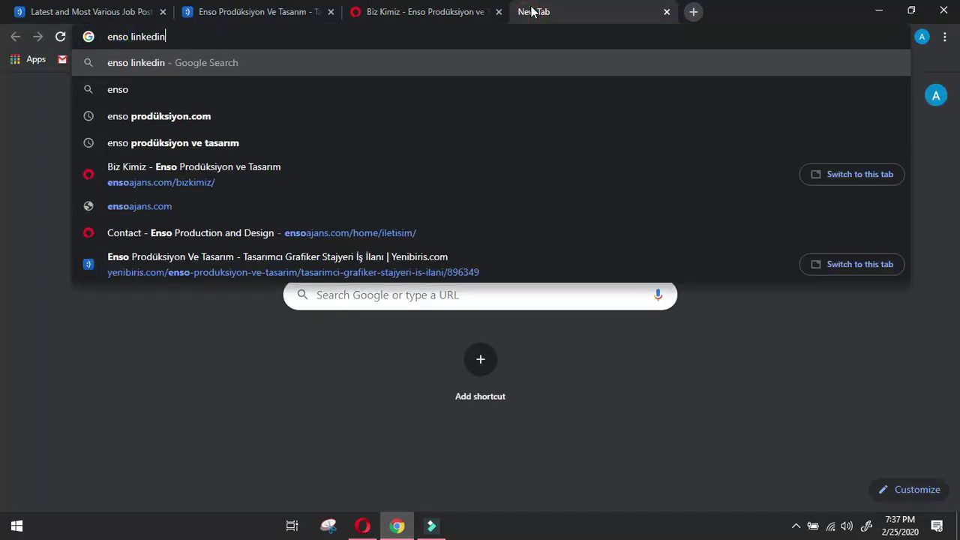
{"action": "key", "text": "Return"}
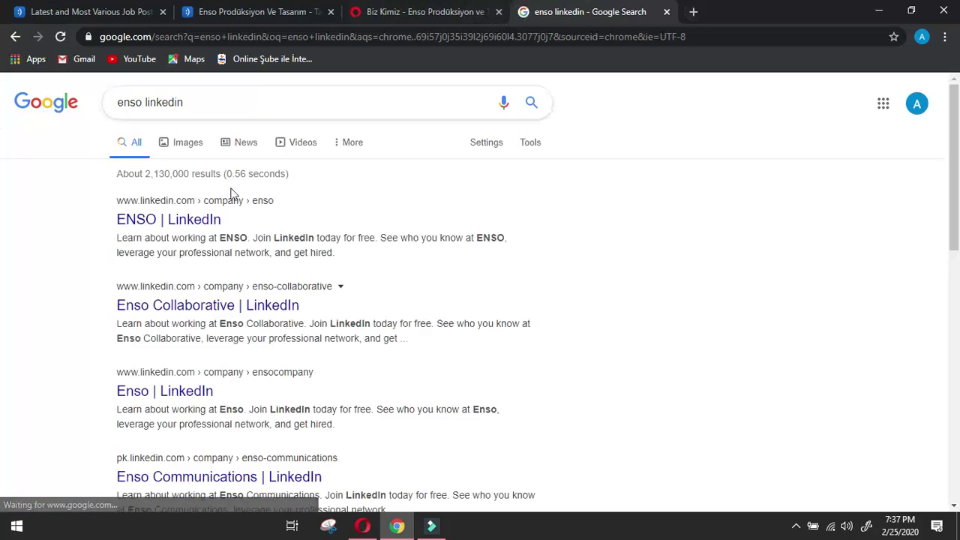
{"action": "left_click", "coordinate": [204, 217]}
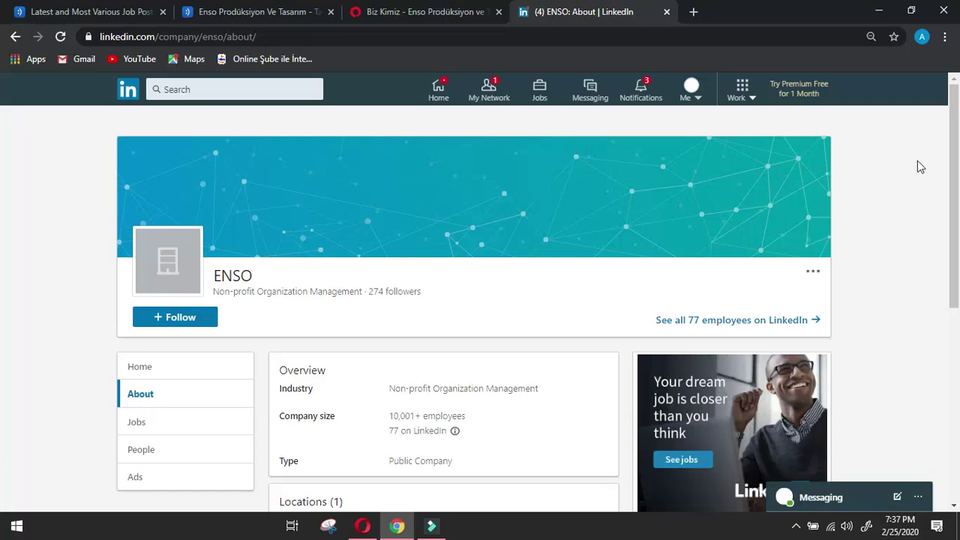
{"action": "left_click", "coordinate": [15, 36]}
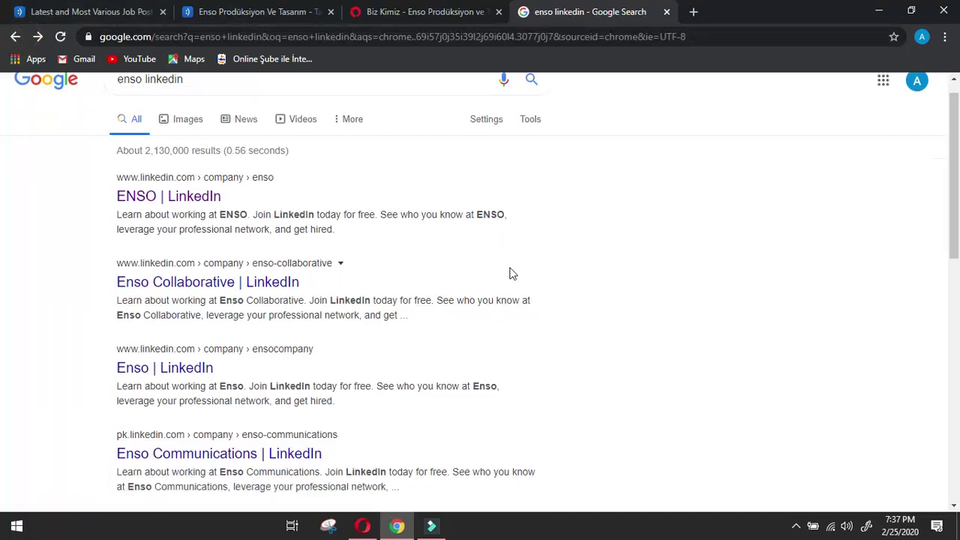
{"action": "scroll", "coordinate": [512, 270], "scroll_direction": "down", "scroll_amount": 5}
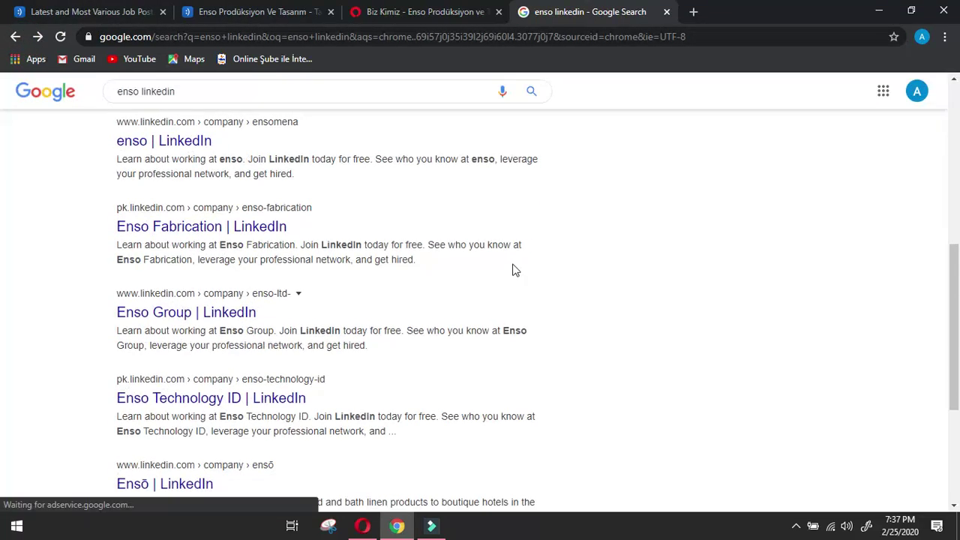
{"action": "scroll", "coordinate": [512, 270], "scroll_direction": "down", "scroll_amount": 2}
{"action": "scroll", "coordinate": [512, 270], "scroll_direction": "down", "scroll_amount": 2}
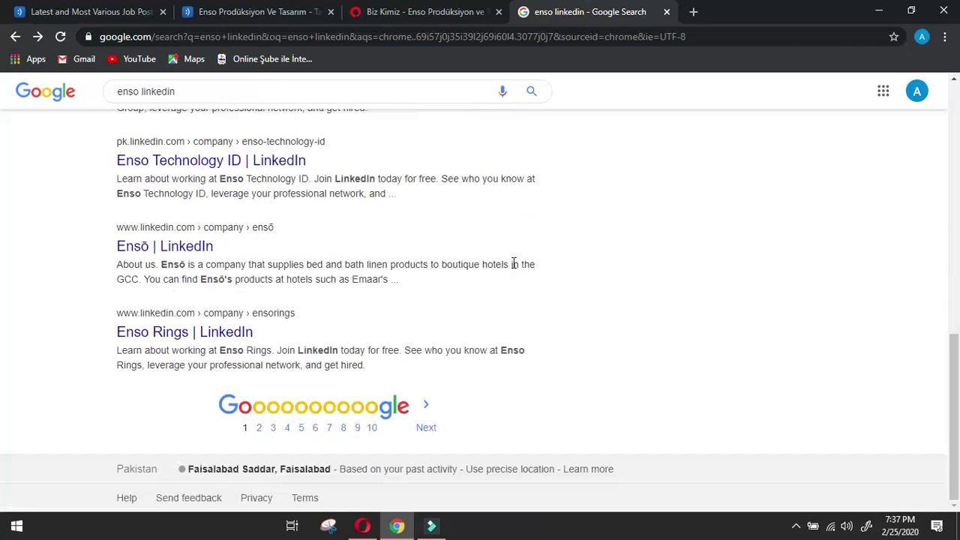
{"action": "scroll", "coordinate": [512, 270], "scroll_direction": "up", "scroll_amount": 10}
Refine the search to 'enso production linkedin', then go back to the yenibiris listings.
{"action": "left_click", "coordinate": [140, 101]}
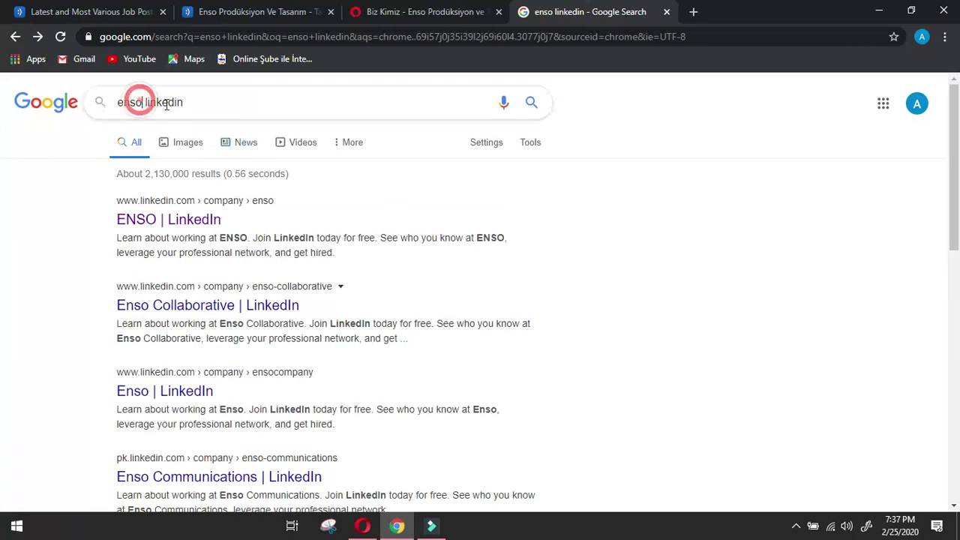
{"action": "type", "text": "pro"}
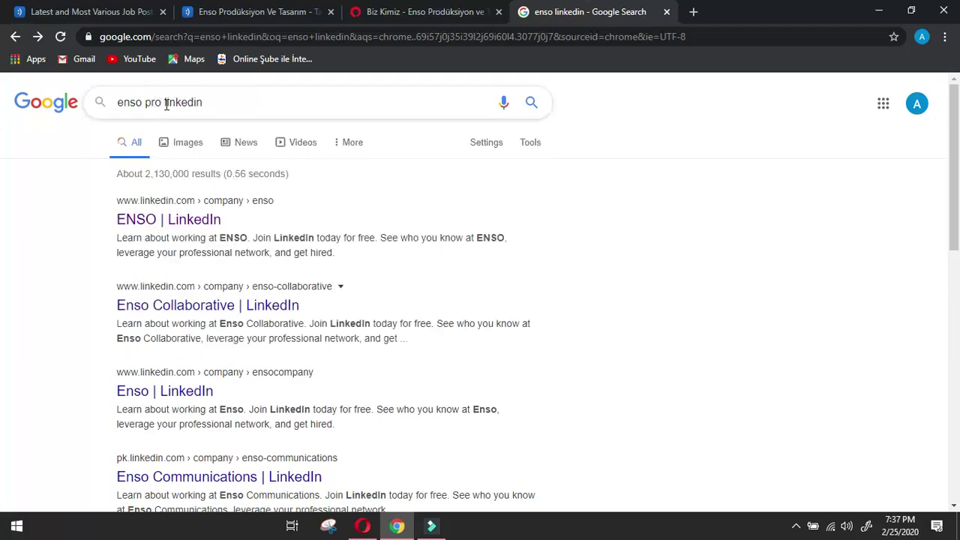
{"action": "type", "text": "duction"}
{"action": "key", "text": "Return"}
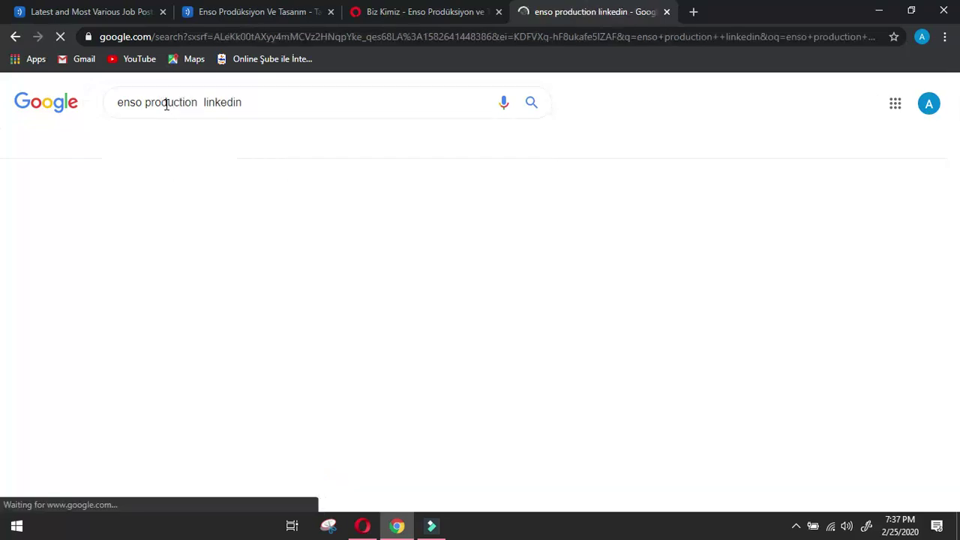
{"action": "left_click", "coordinate": [97, 10]}
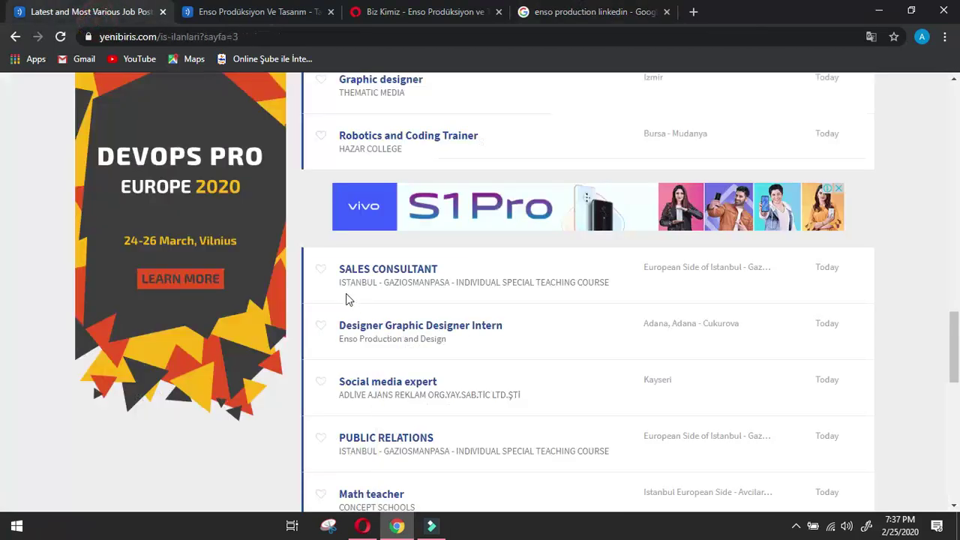
Search Google for 'Enso Production and Design linkedin' and check the Enso Collaborative result.
{"action": "mouse_move", "coordinate": [428, 346]}
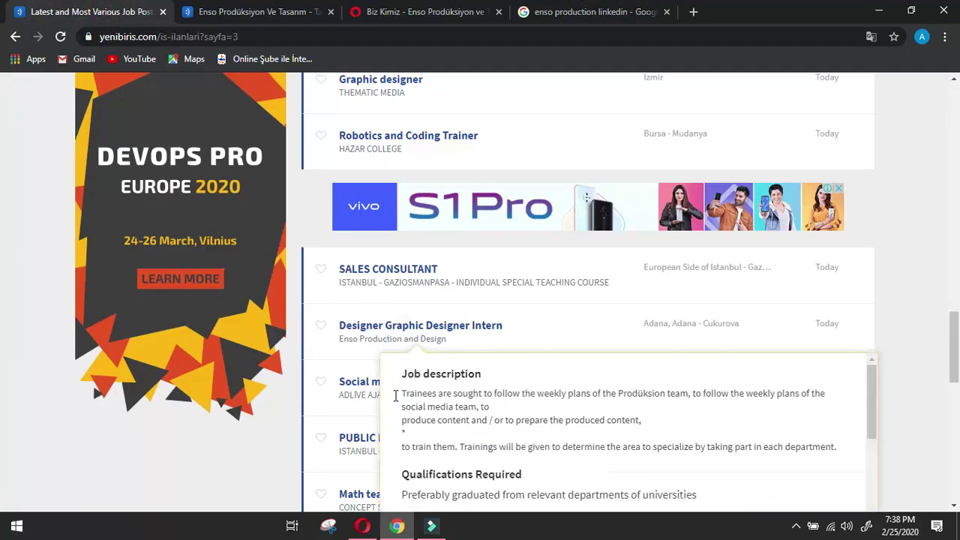
{"action": "left_click_drag", "start_coordinate": [337, 344], "coordinate": [456, 349]}
{"action": "key", "text": "ctrl+c"}
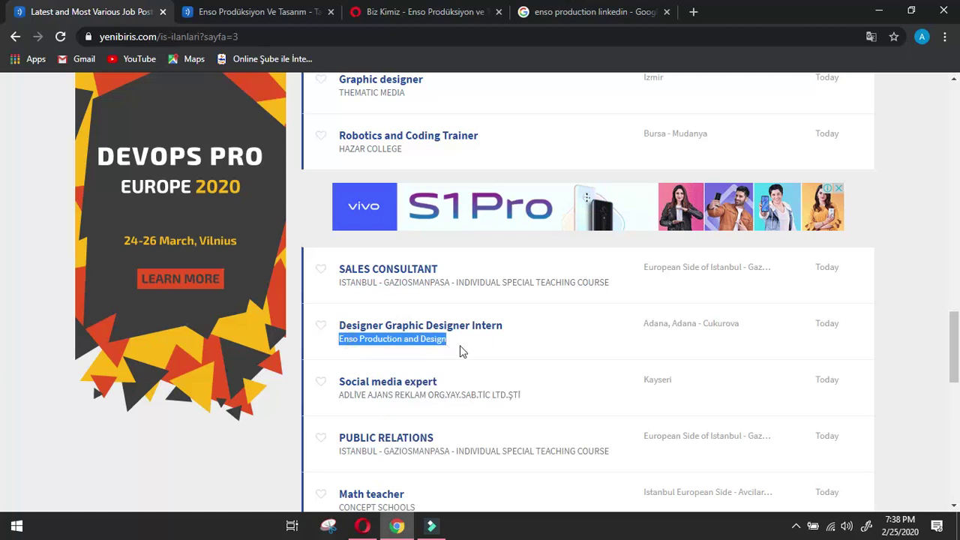
{"action": "left_click", "coordinate": [572, 6]}
{"action": "left_click", "coordinate": [200, 102]}
{"action": "left_click_drag", "start_coordinate": [199, 102], "coordinate": [55, 87]}
{"action": "key", "text": "ctrl+v"}
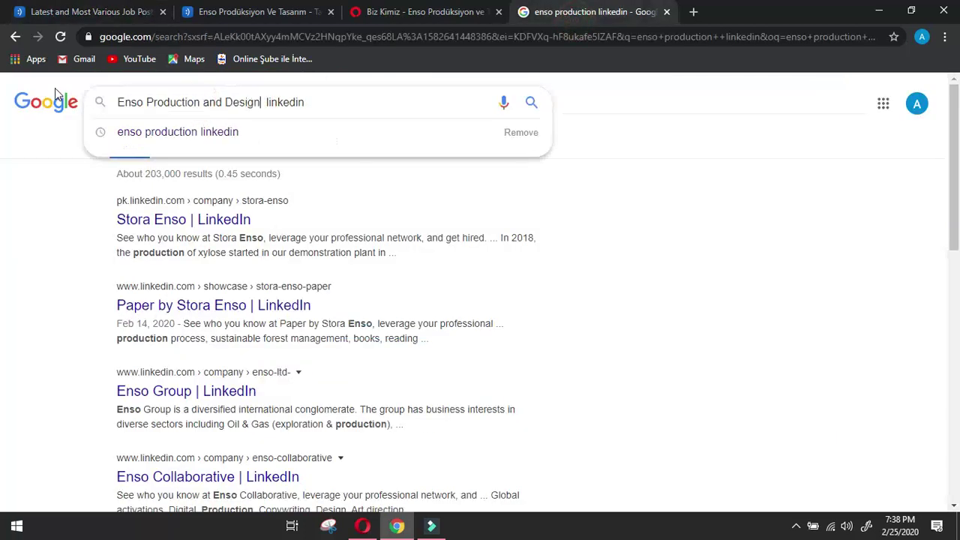
{"action": "key", "text": "Return"}
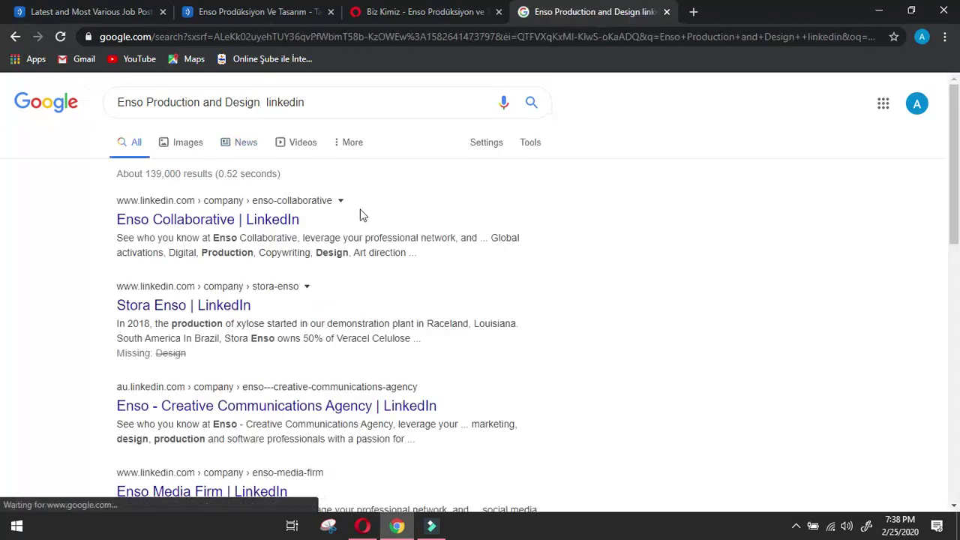
{"action": "left_click", "coordinate": [268, 220]}
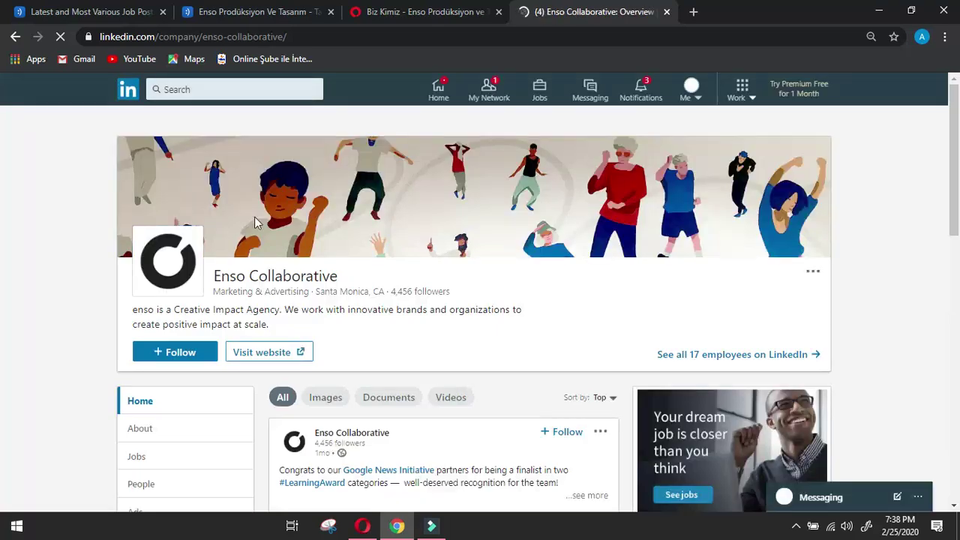
{"action": "left_click", "coordinate": [16, 37]}
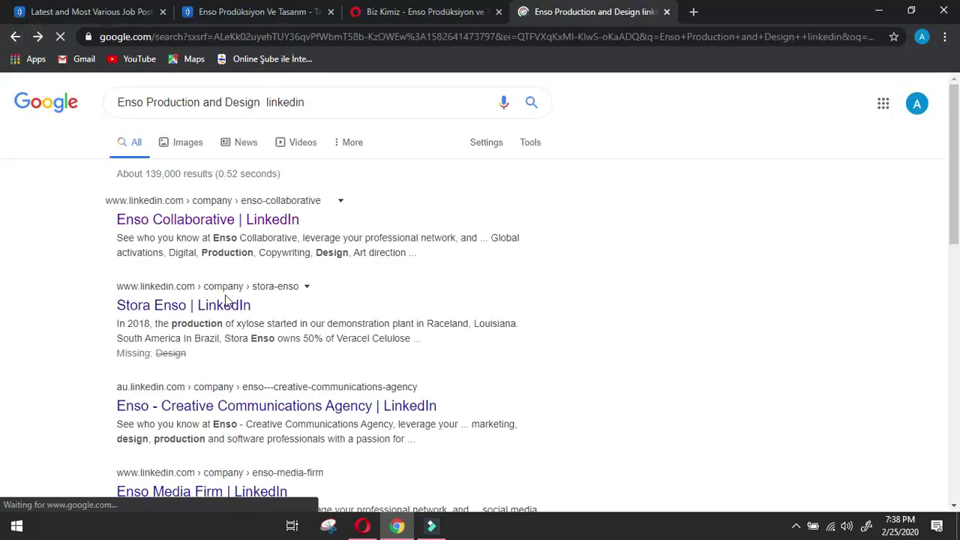
Compare the Enso Home LinkedIn result with the website's footer LinkedIn link, then go back.
{"action": "scroll", "coordinate": [500, 299], "scroll_direction": "down", "scroll_amount": 2}
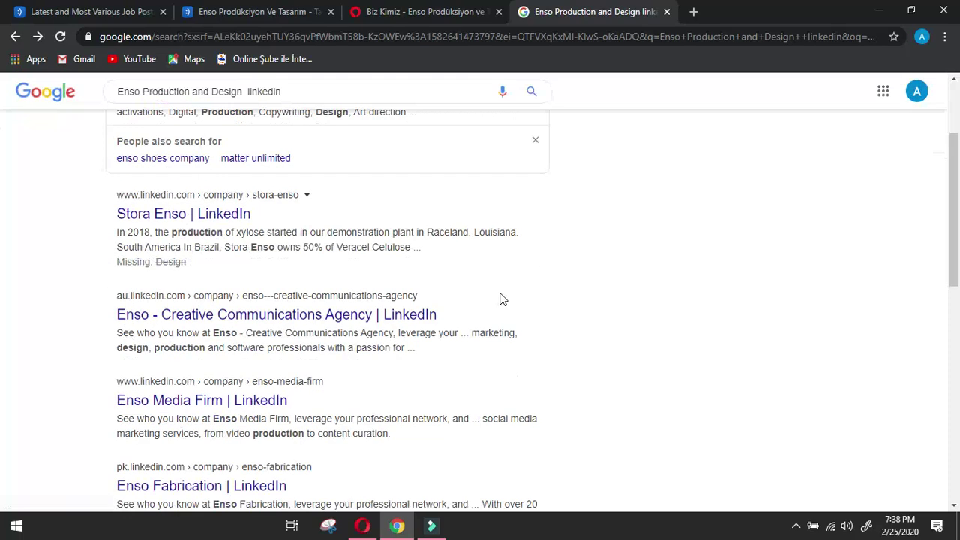
{"action": "scroll", "coordinate": [503, 298], "scroll_direction": "down", "scroll_amount": 2}
{"action": "scroll", "coordinate": [501, 299], "scroll_direction": "down", "scroll_amount": 2}
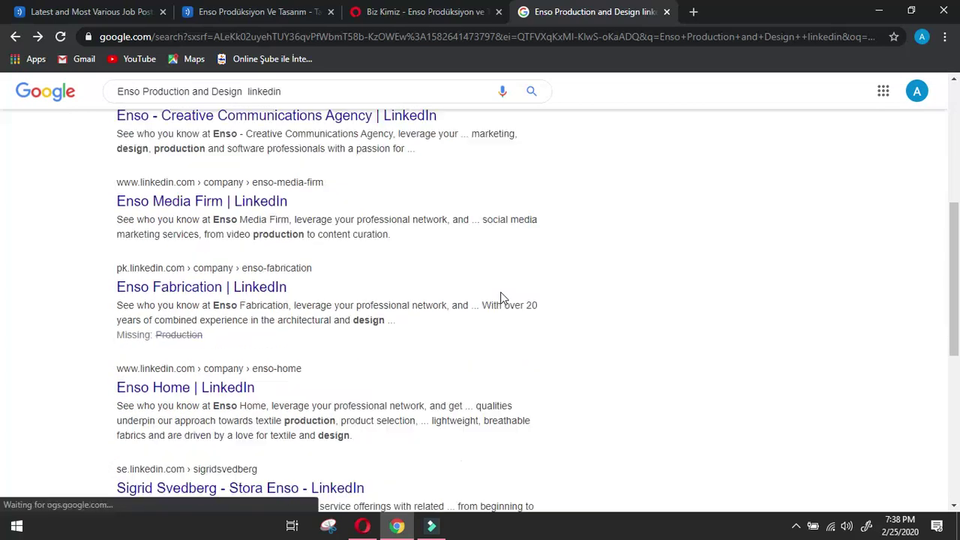
{"action": "left_click", "coordinate": [215, 306]}
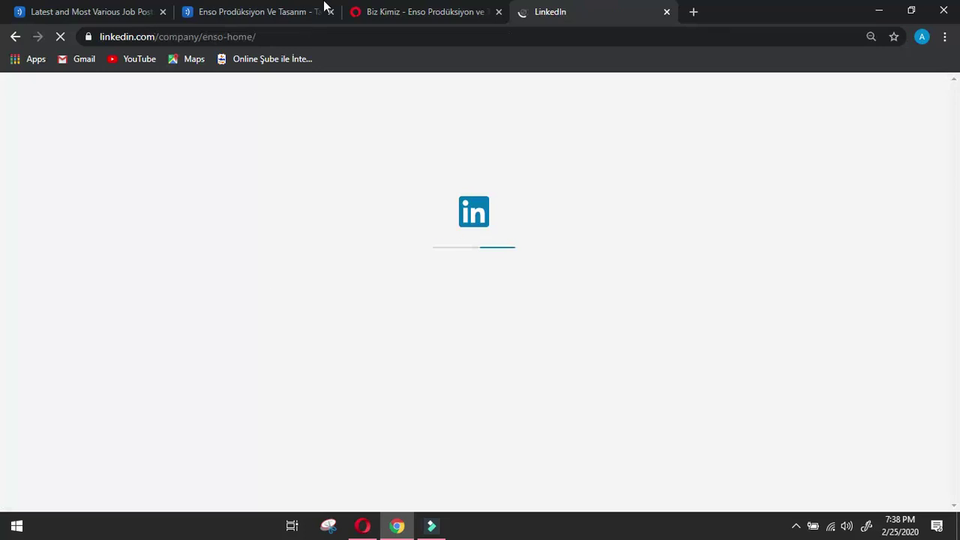
{"action": "left_click", "coordinate": [367, 11]}
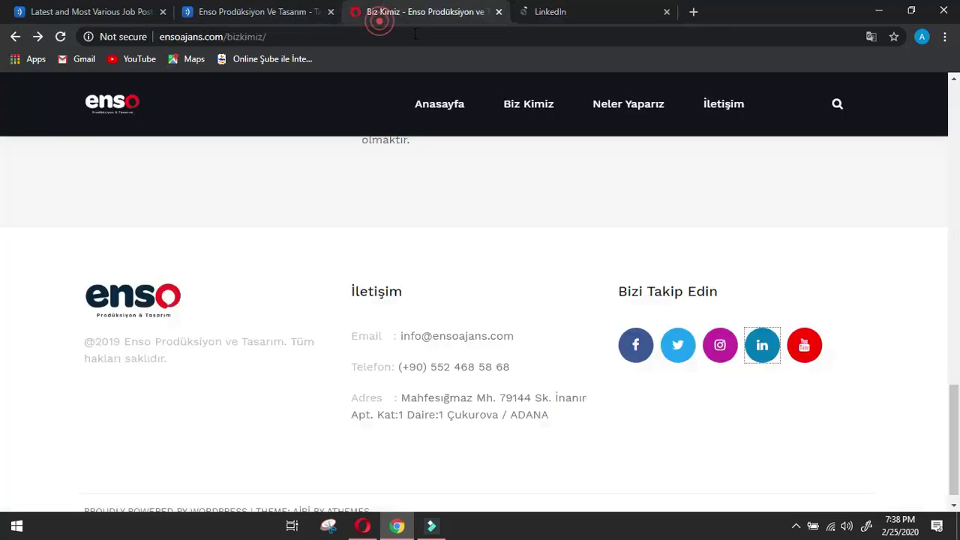
{"action": "left_click", "coordinate": [762, 347]}
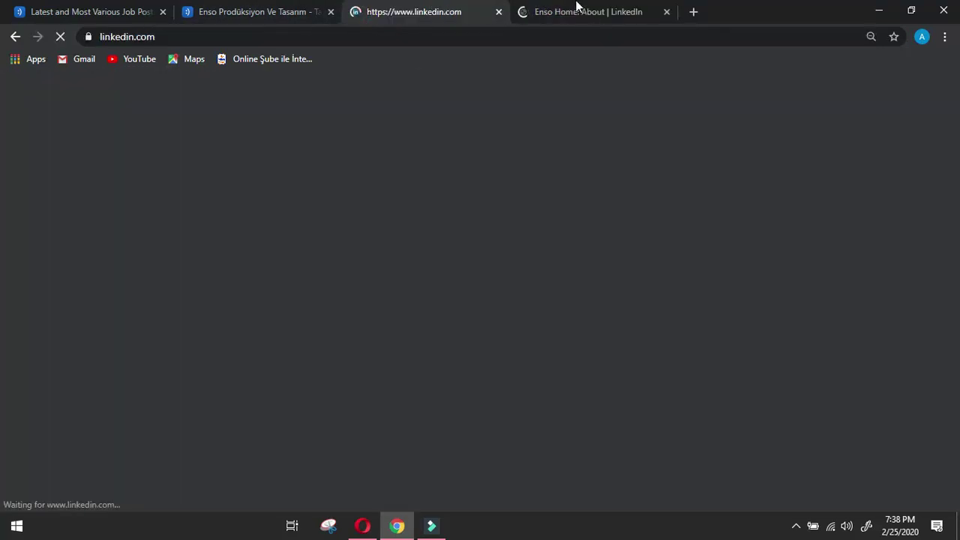
{"action": "left_click", "coordinate": [574, 12]}
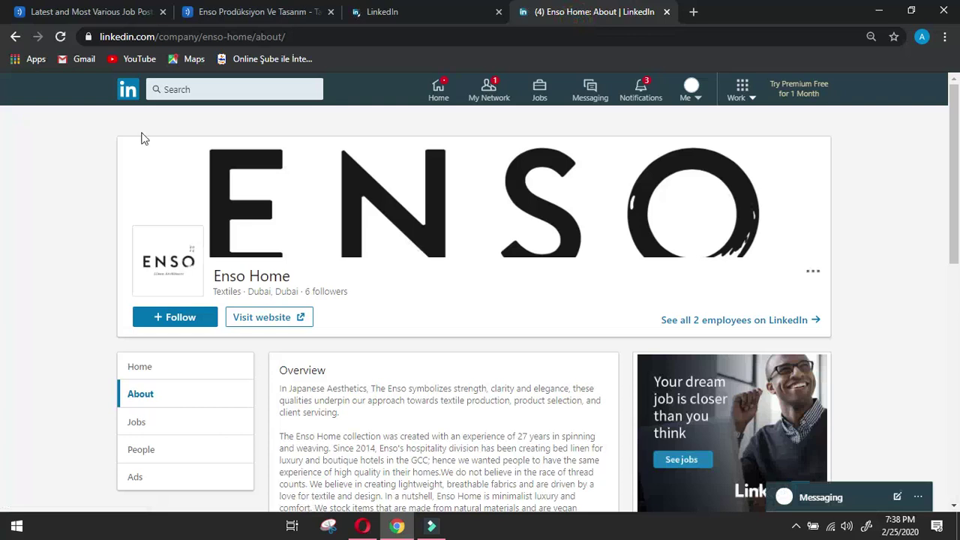
{"action": "left_click", "coordinate": [15, 38]}
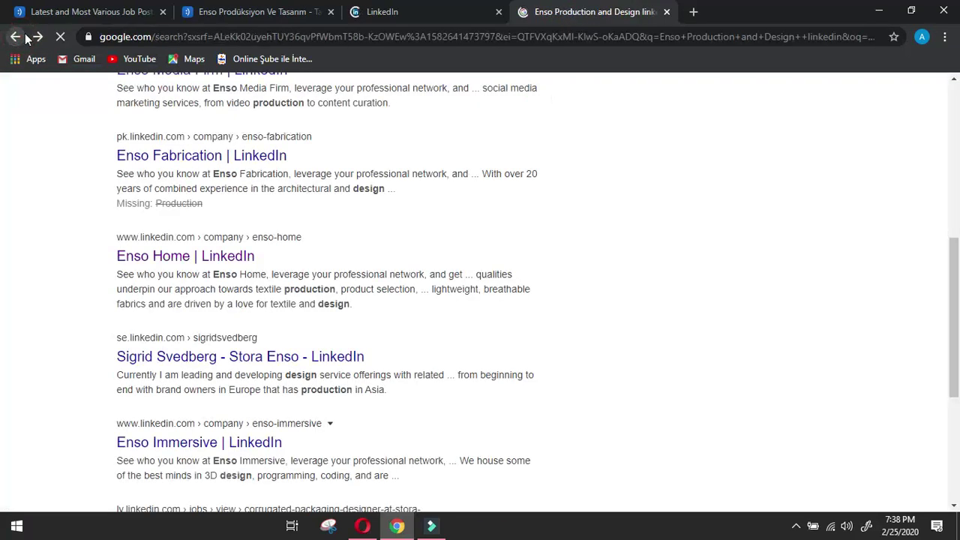
Check the Enso - Creative Communications Agency LinkedIn page and return to the results.
{"action": "scroll", "coordinate": [403, 239], "scroll_direction": "down", "scroll_amount": 2}
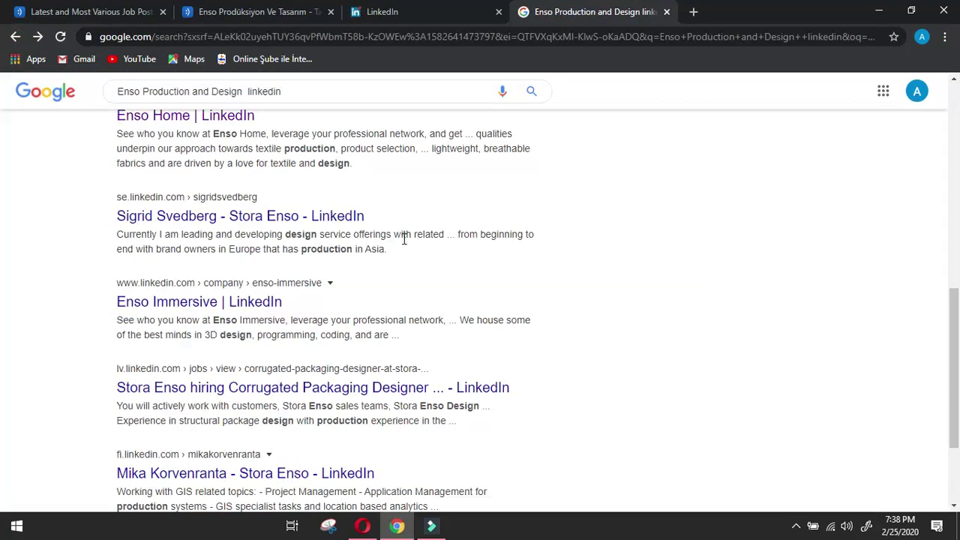
{"action": "scroll", "coordinate": [592, 241], "scroll_direction": "down", "scroll_amount": 2}
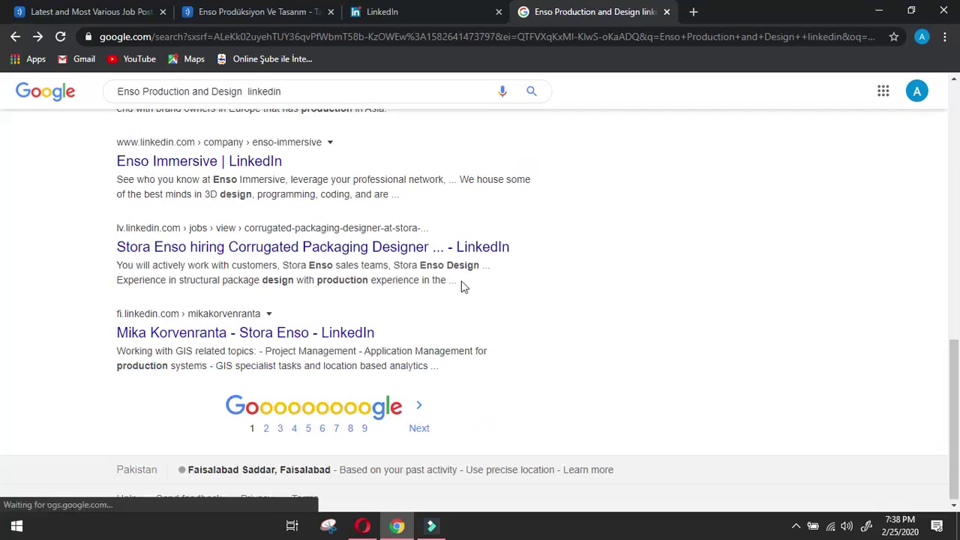
{"action": "key", "text": "Home"}
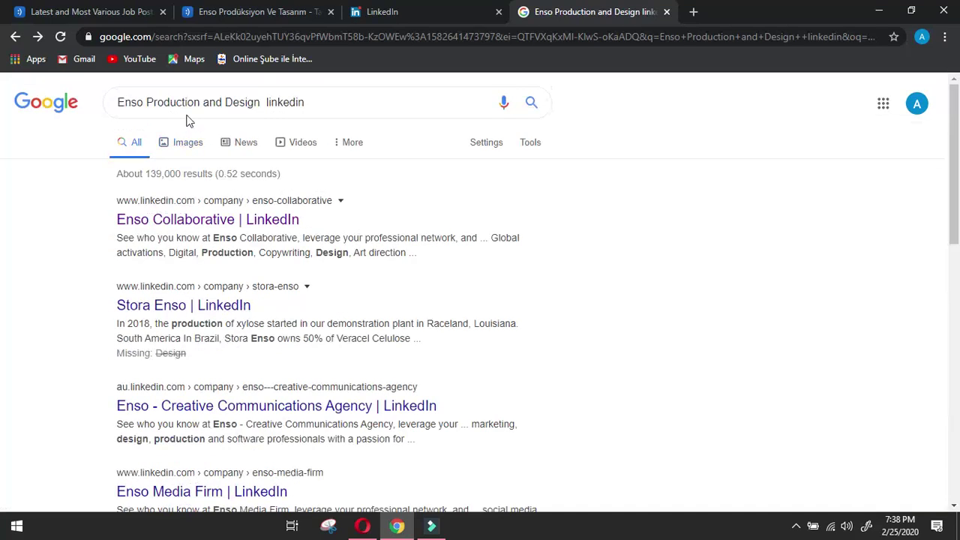
{"action": "left_click_drag", "start_coordinate": [261, 105], "coordinate": [202, 111]}
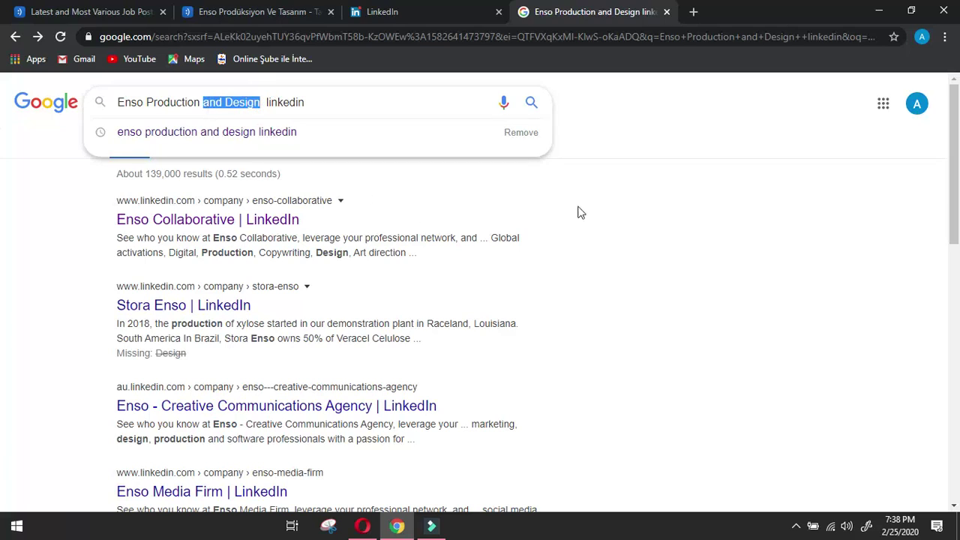
{"action": "left_click", "coordinate": [626, 216]}
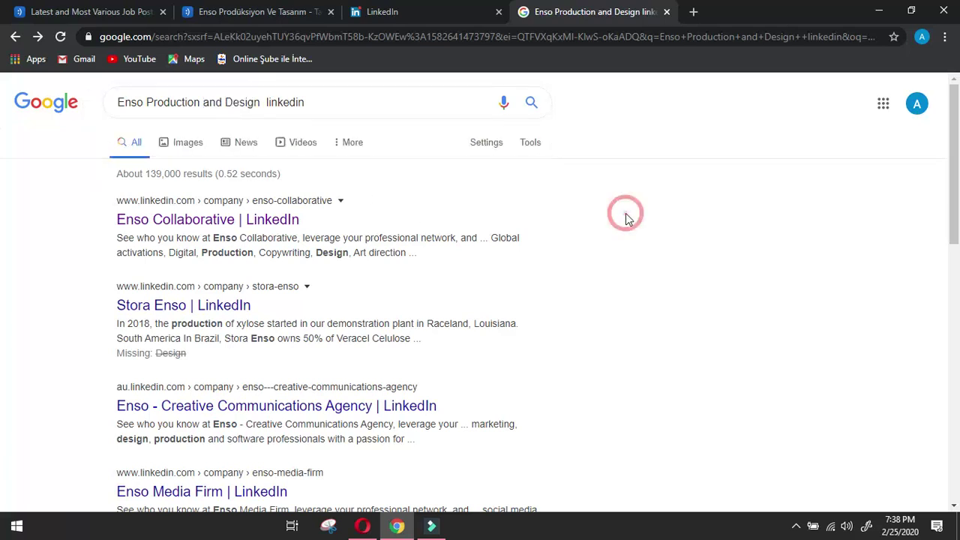
{"action": "left_click", "coordinate": [384, 404]}
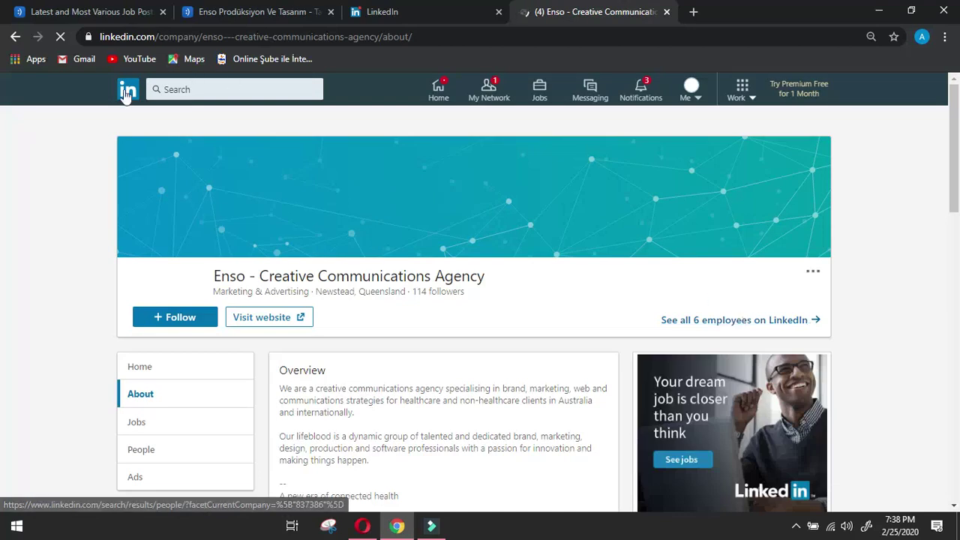
{"action": "left_click", "coordinate": [14, 39]}
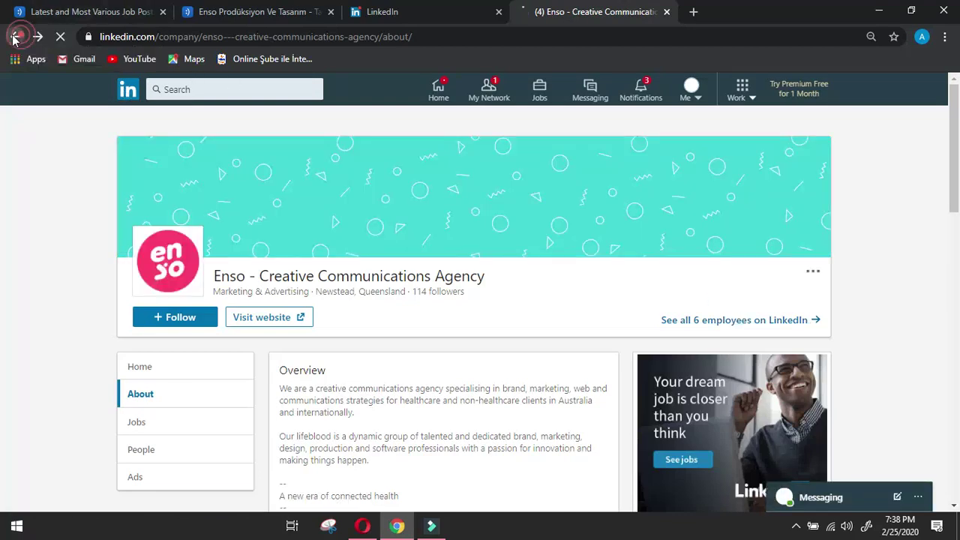
Scroll down through the LinkedIn home feed posts and back up to the top.
{"action": "left_click", "coordinate": [304, 9]}
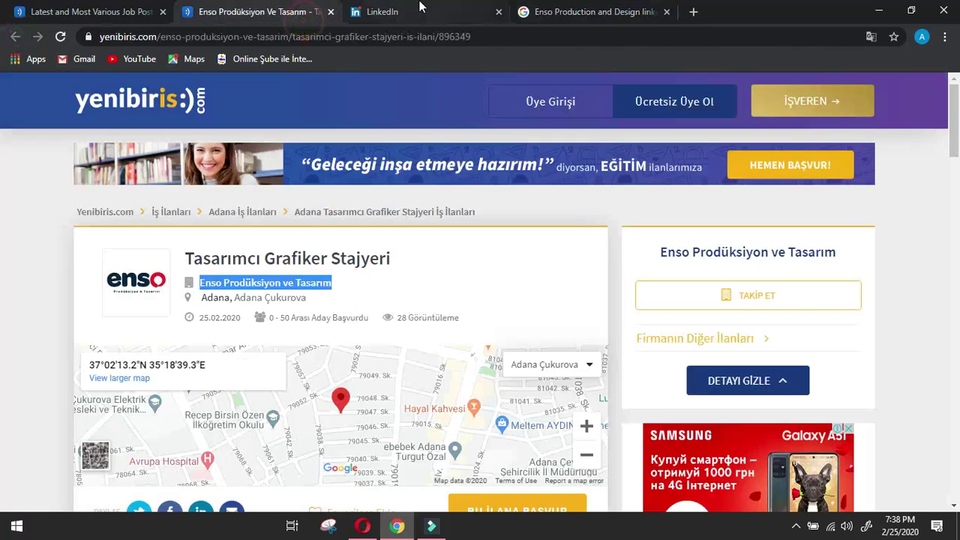
{"action": "left_click", "coordinate": [421, 9]}
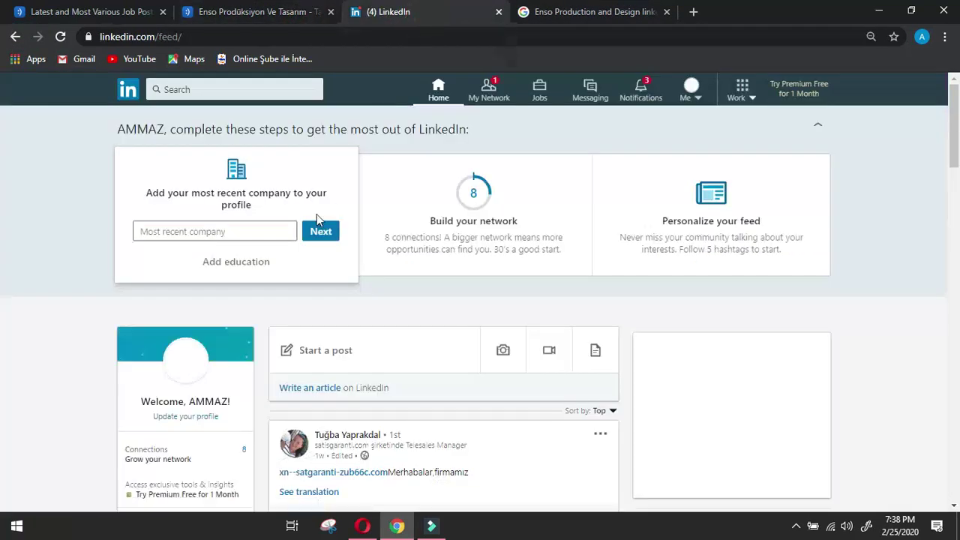
{"action": "mouse_move", "coordinate": [368, 229]}
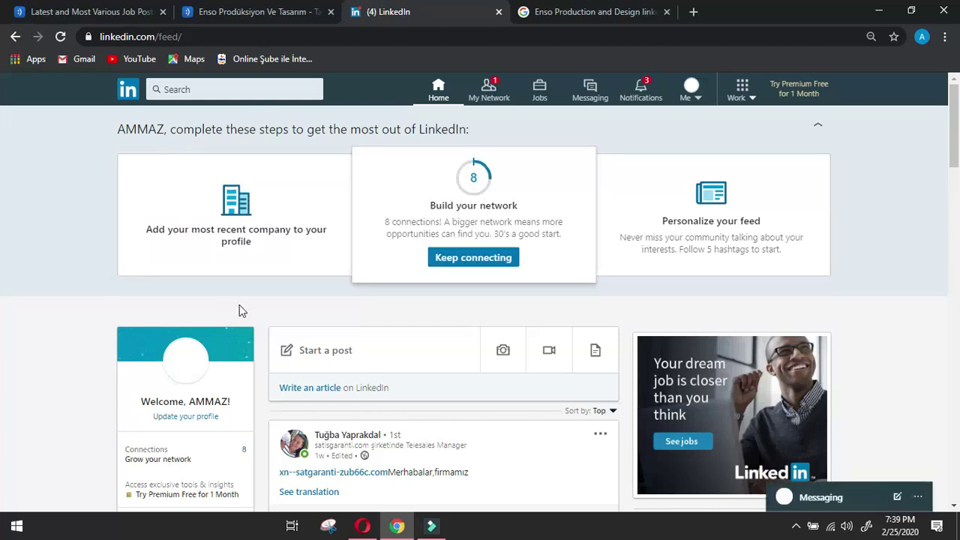
{"action": "scroll", "coordinate": [239, 311], "scroll_direction": "down", "scroll_amount": 2}
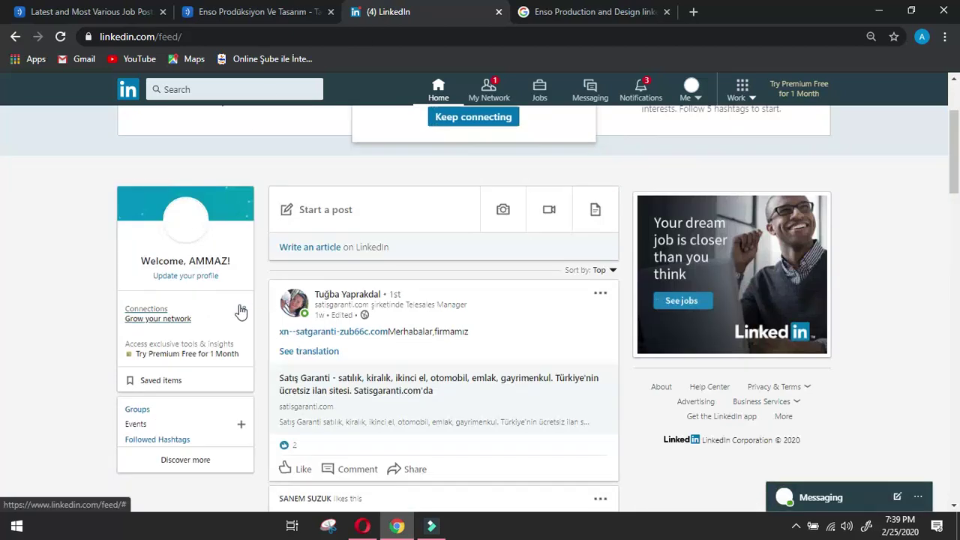
{"action": "scroll", "coordinate": [240, 310], "scroll_direction": "down", "scroll_amount": 4}
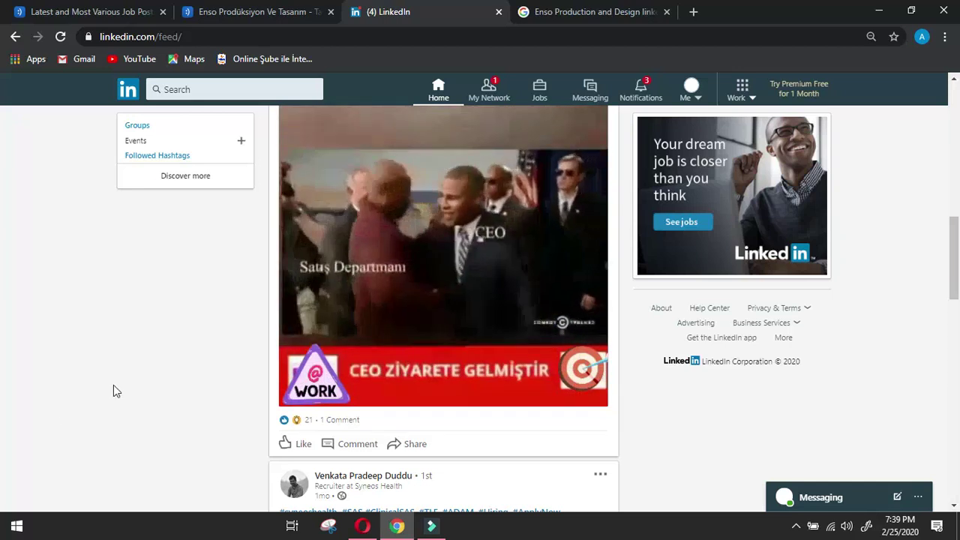
{"action": "scroll", "coordinate": [104, 363], "scroll_direction": "down", "scroll_amount": 4}
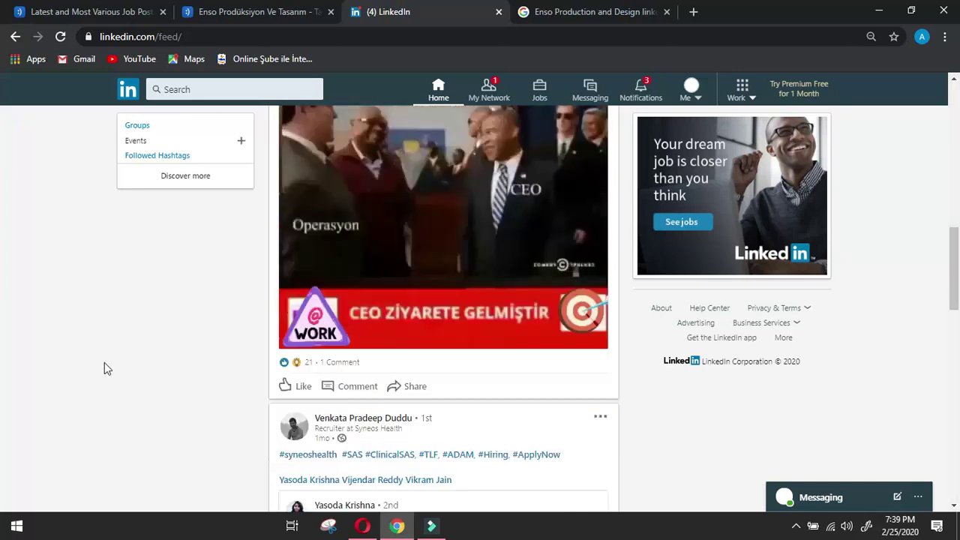
{"action": "scroll", "coordinate": [104, 363], "scroll_direction": "down", "scroll_amount": 4}
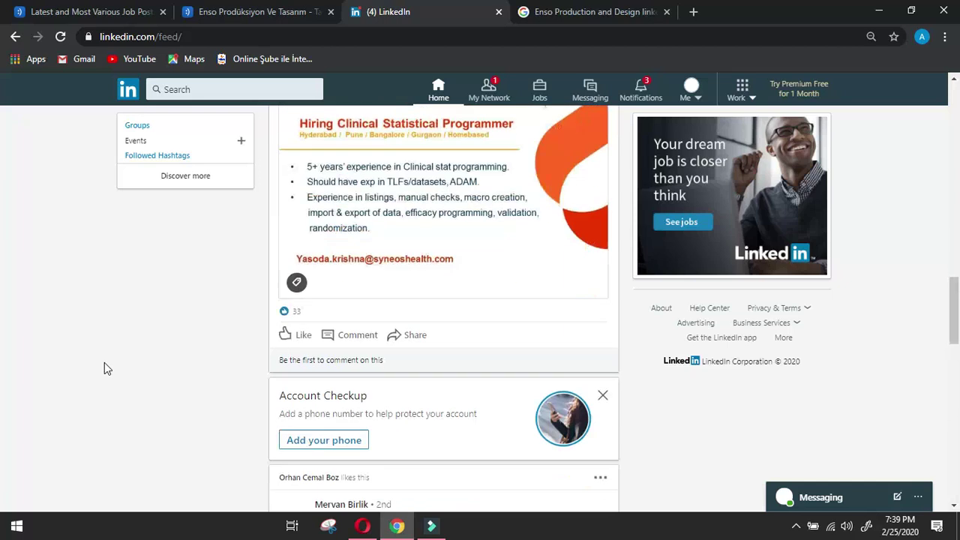
{"action": "scroll", "coordinate": [105, 367], "scroll_direction": "down", "scroll_amount": 2}
{"action": "scroll", "coordinate": [104, 368], "scroll_direction": "up", "scroll_amount": 2}
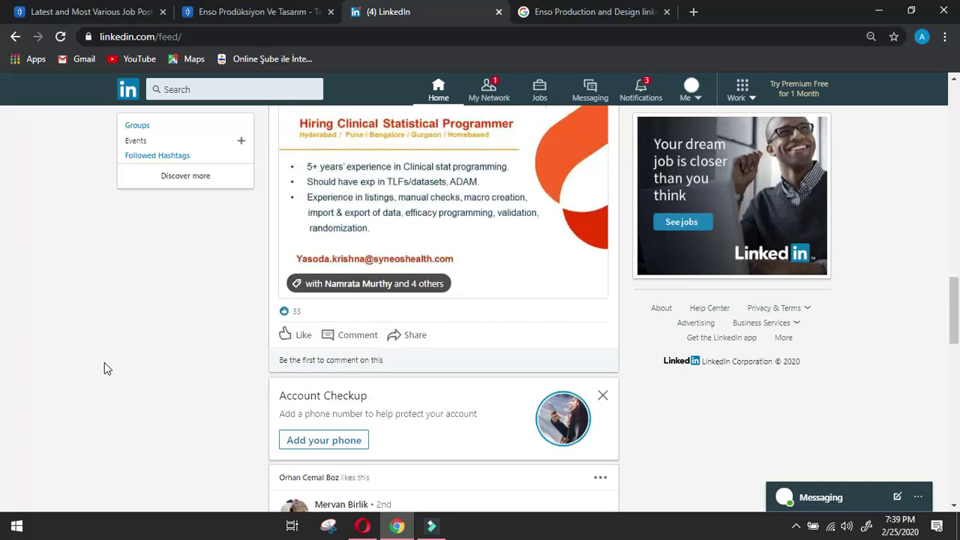
{"action": "scroll", "coordinate": [104, 363], "scroll_direction": "up", "scroll_amount": 2}
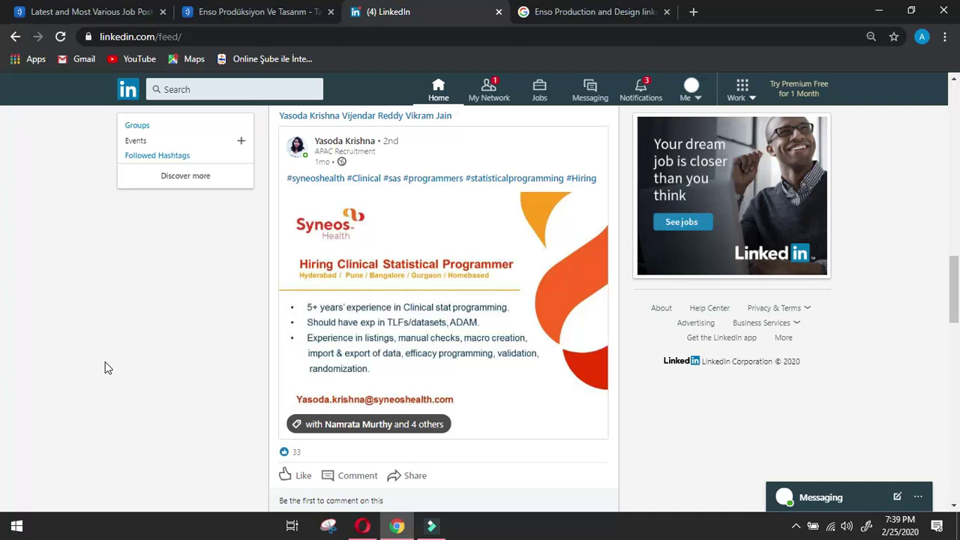
{"action": "scroll", "coordinate": [105, 367], "scroll_direction": "down", "scroll_amount": 10}
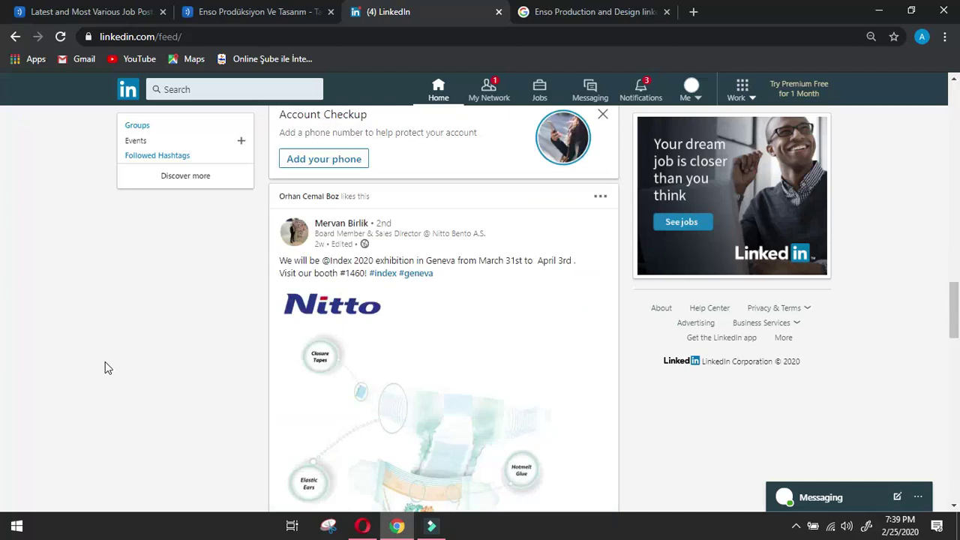
{"action": "scroll", "coordinate": [105, 368], "scroll_direction": "up", "scroll_amount": 15}
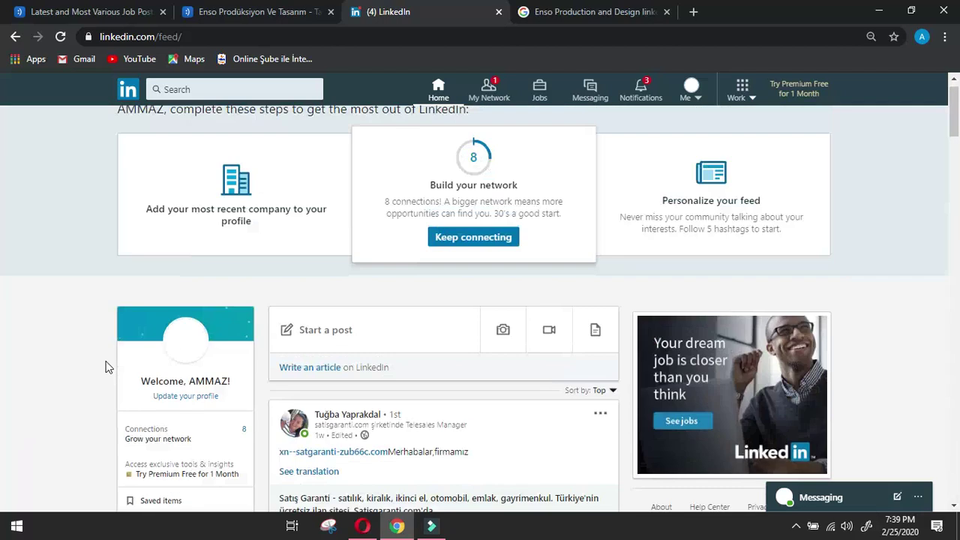
Search LinkedIn for 'enso', show all results, and scroll through them.
{"action": "left_click", "coordinate": [250, 90]}
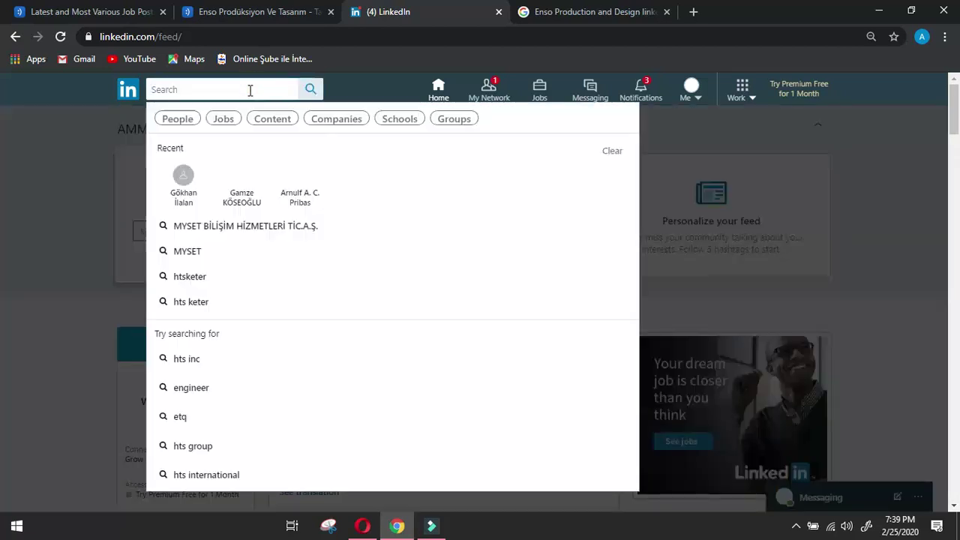
{"action": "type", "text": "enso"}
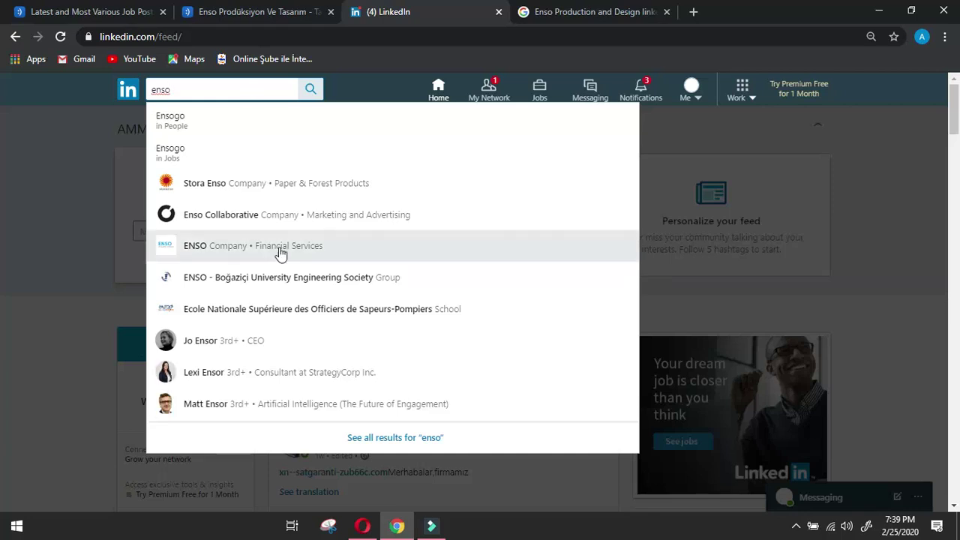
{"action": "scroll", "coordinate": [279, 253], "scroll_direction": "down", "scroll_amount": 2}
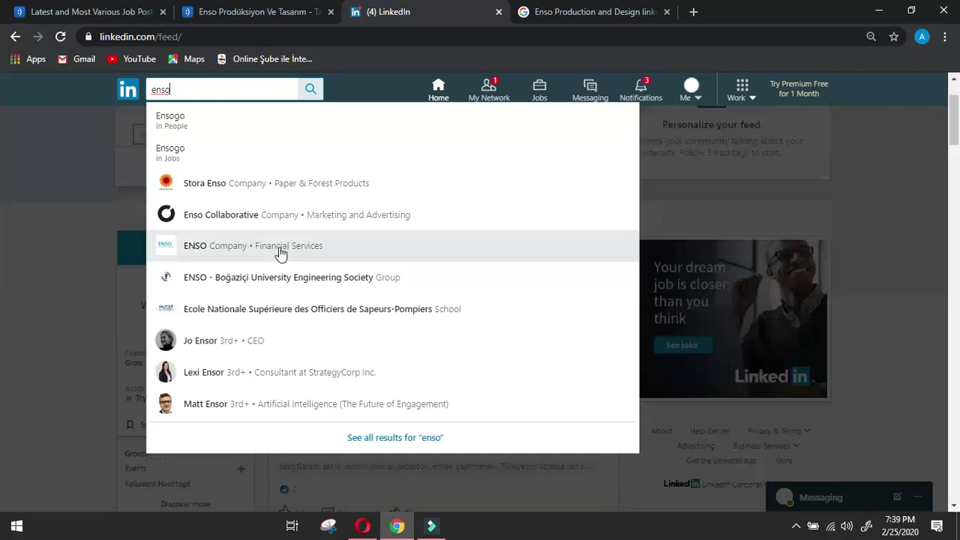
{"action": "left_click", "coordinate": [362, 441]}
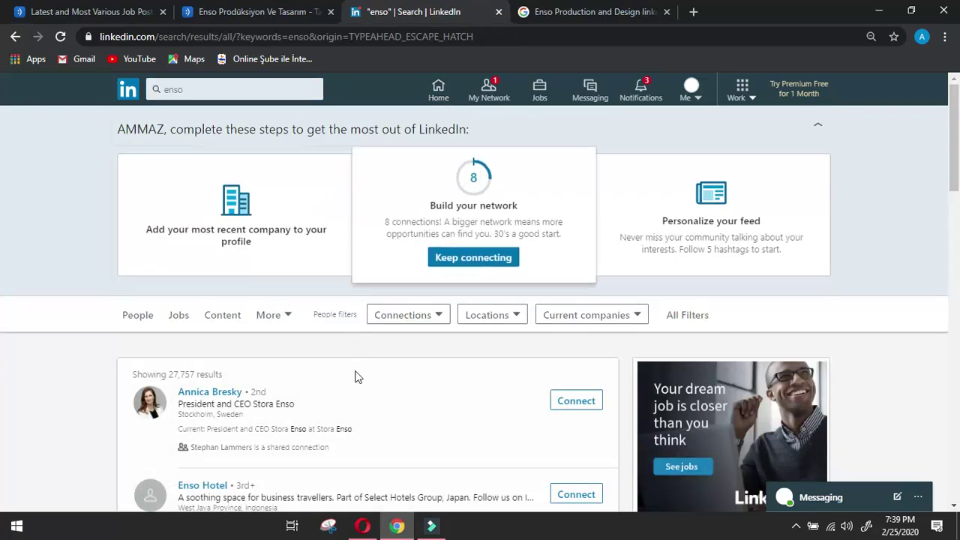
{"action": "scroll", "coordinate": [357, 377], "scroll_direction": "down", "scroll_amount": 2}
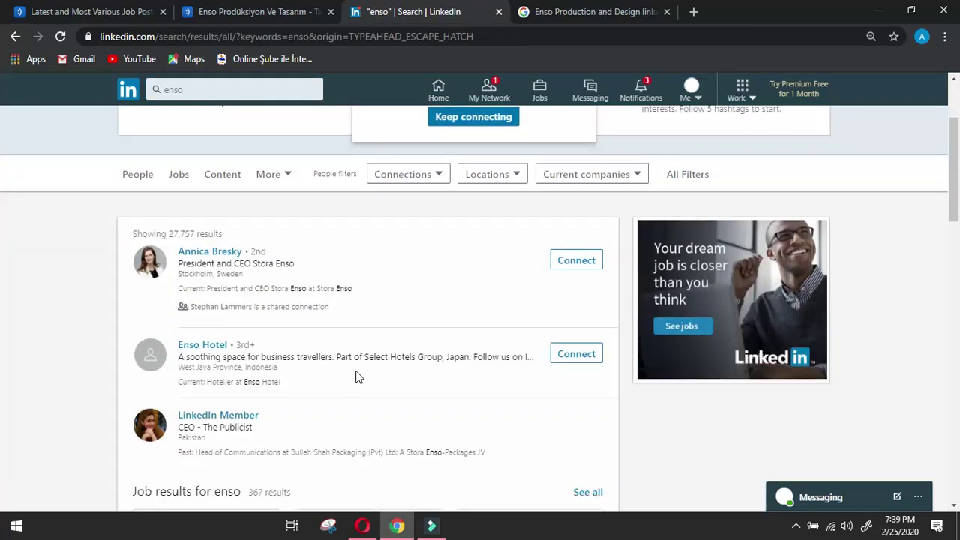
{"action": "scroll", "coordinate": [357, 377], "scroll_direction": "down", "scroll_amount": 2}
{"action": "scroll", "coordinate": [357, 377], "scroll_direction": "down", "scroll_amount": 4}
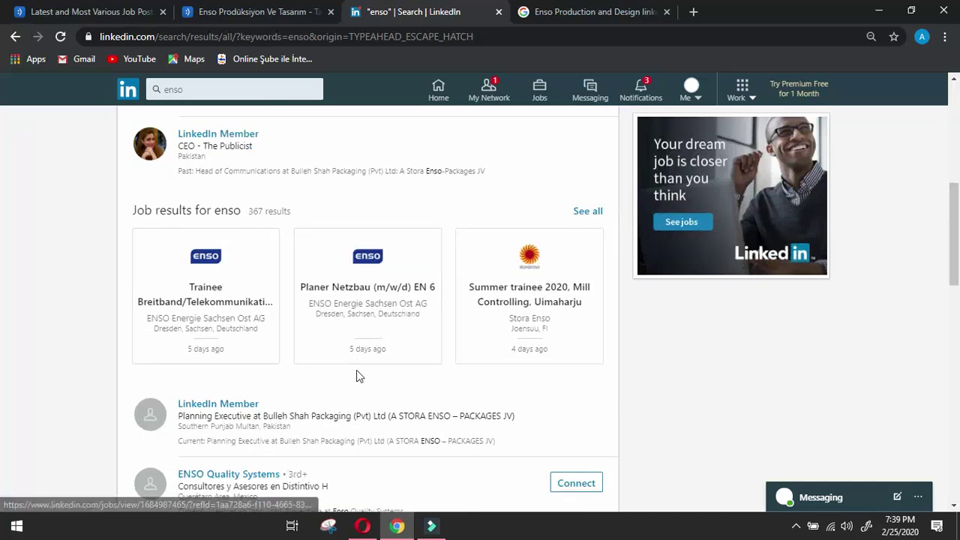
{"action": "scroll", "coordinate": [357, 369], "scroll_direction": "down", "scroll_amount": 2}
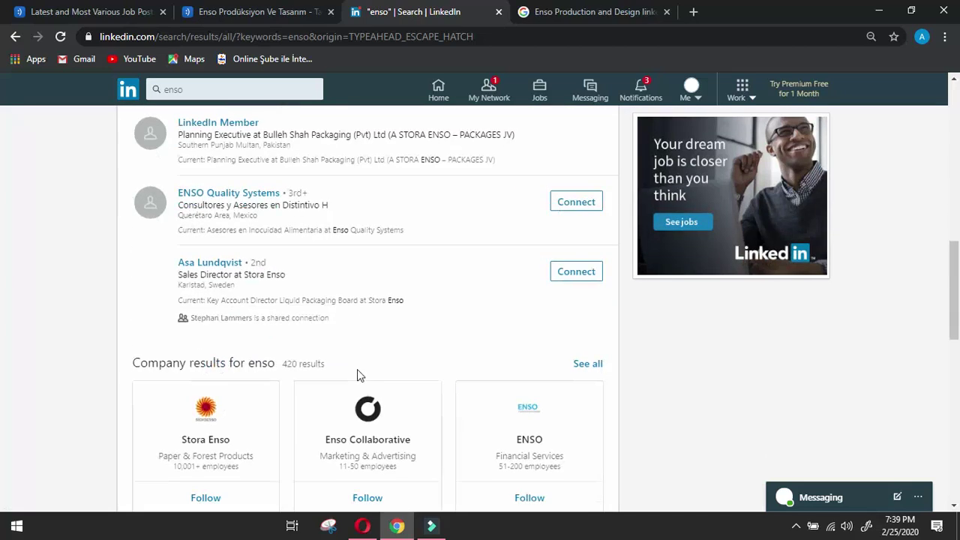
{"action": "scroll", "coordinate": [357, 369], "scroll_direction": "down", "scroll_amount": 4}
{"action": "scroll", "coordinate": [364, 372], "scroll_direction": "down", "scroll_amount": 4}
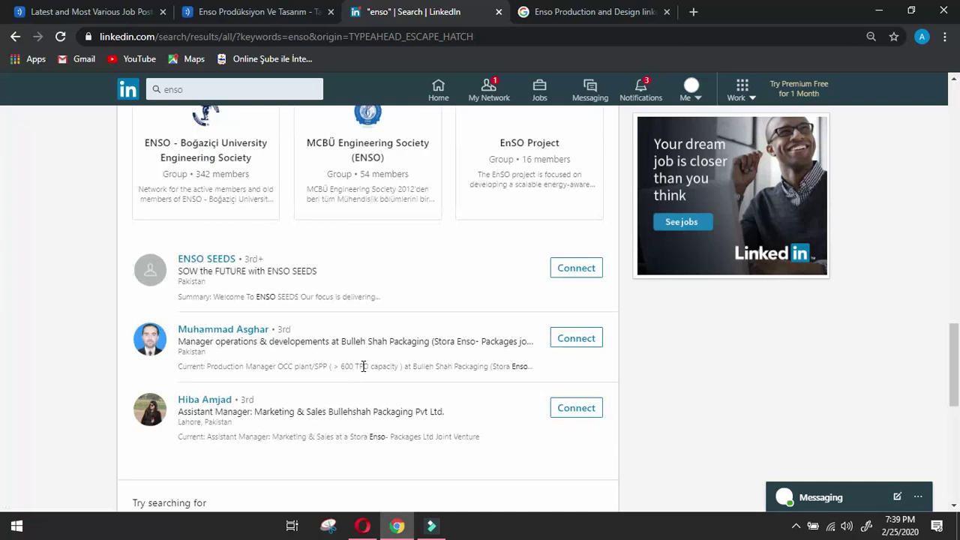
Go to page 2 of the enso results and scroll through those matches.
{"action": "scroll", "coordinate": [364, 373], "scroll_direction": "up", "scroll_amount": 2}
{"action": "scroll", "coordinate": [364, 372], "scroll_direction": "down", "scroll_amount": 4}
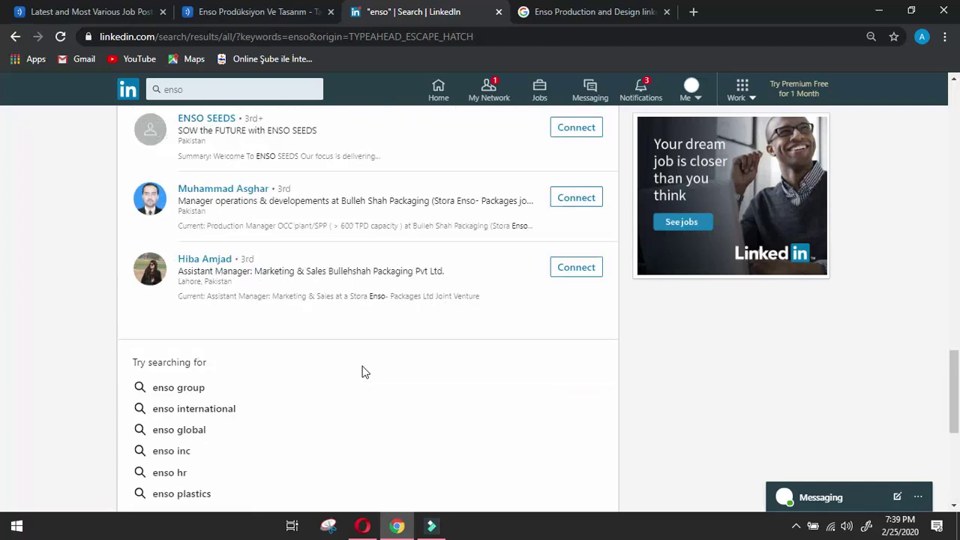
{"action": "scroll", "coordinate": [364, 372], "scroll_direction": "down", "scroll_amount": 3}
{"action": "scroll", "coordinate": [363, 371], "scroll_direction": "up", "scroll_amount": 1}
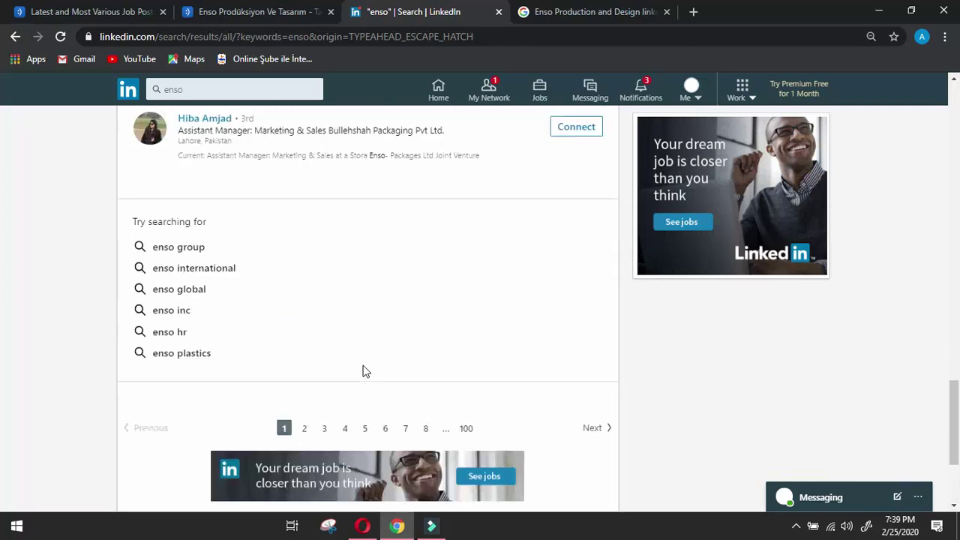
{"action": "scroll", "coordinate": [365, 371], "scroll_direction": "down", "scroll_amount": 2}
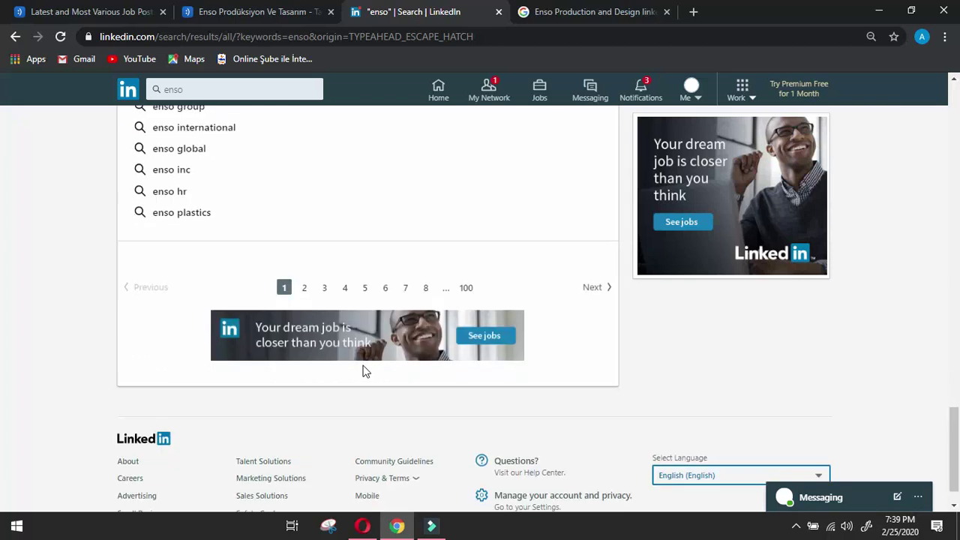
{"action": "left_click", "coordinate": [304, 288]}
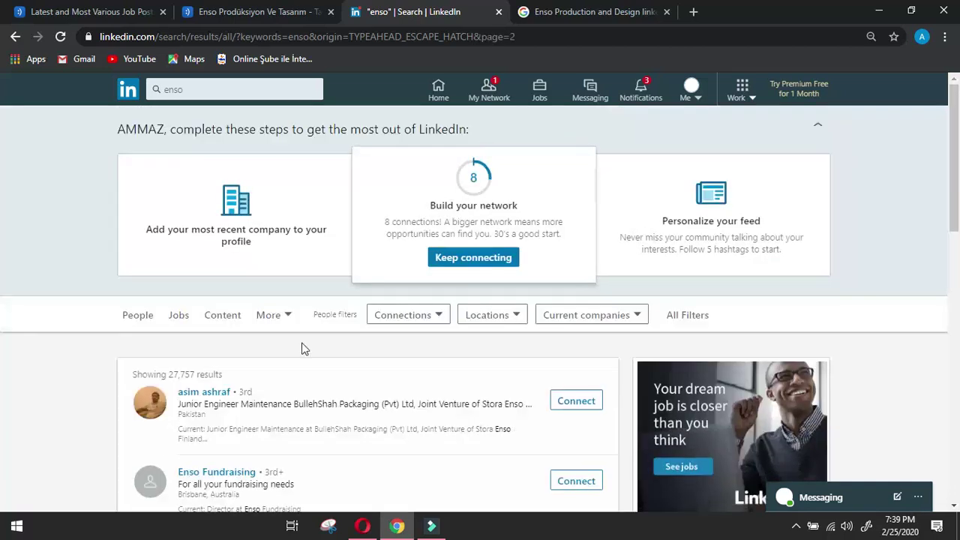
{"action": "scroll", "coordinate": [304, 349], "scroll_direction": "down", "scroll_amount": 2}
{"action": "scroll", "coordinate": [304, 349], "scroll_direction": "down", "scroll_amount": 2}
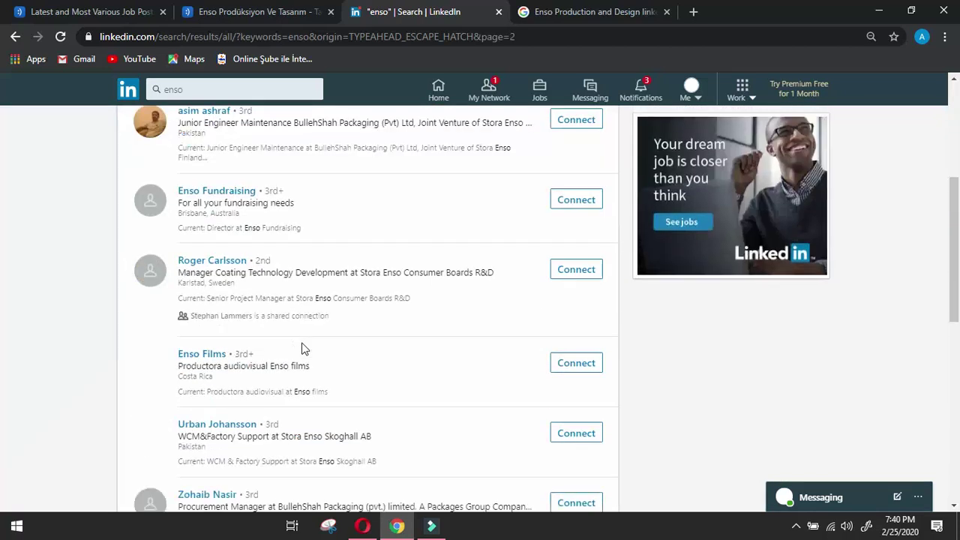
{"action": "scroll", "coordinate": [304, 349], "scroll_direction": "down", "scroll_amount": 4}
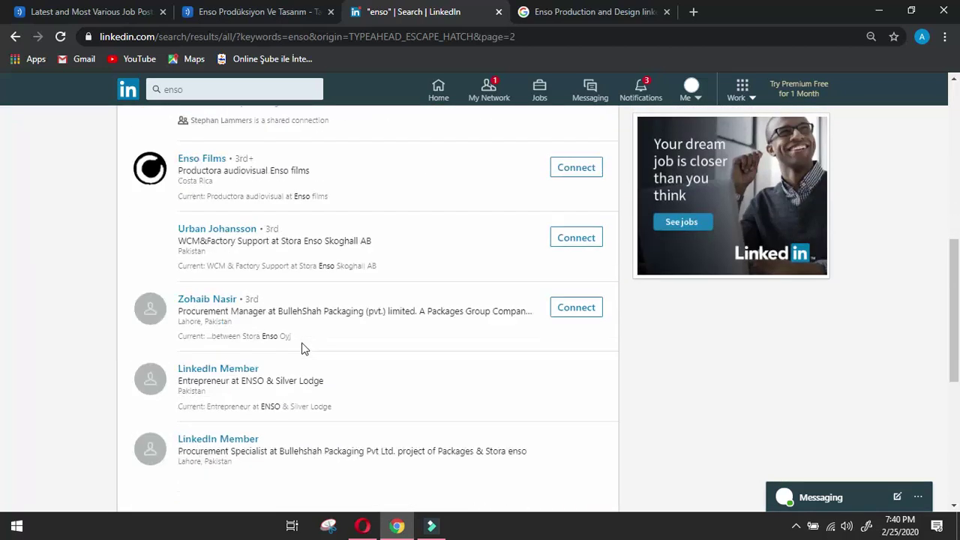
{"action": "scroll", "coordinate": [302, 348], "scroll_direction": "down", "scroll_amount": 3}
{"action": "scroll", "coordinate": [300, 347], "scroll_direction": "up", "scroll_amount": 15}
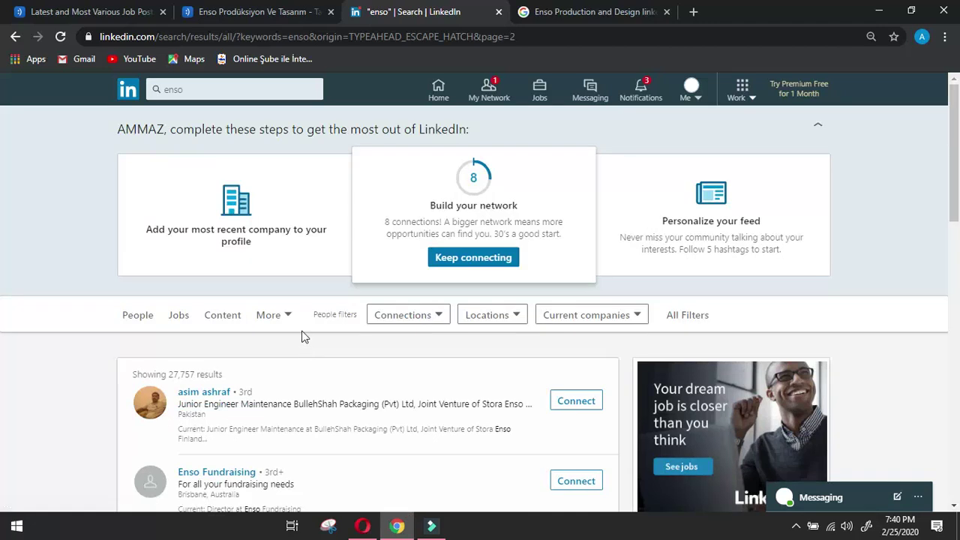
Search LinkedIn for 'enso production', then refine it to 'enso production and design'.
{"action": "left_click", "coordinate": [207, 92]}
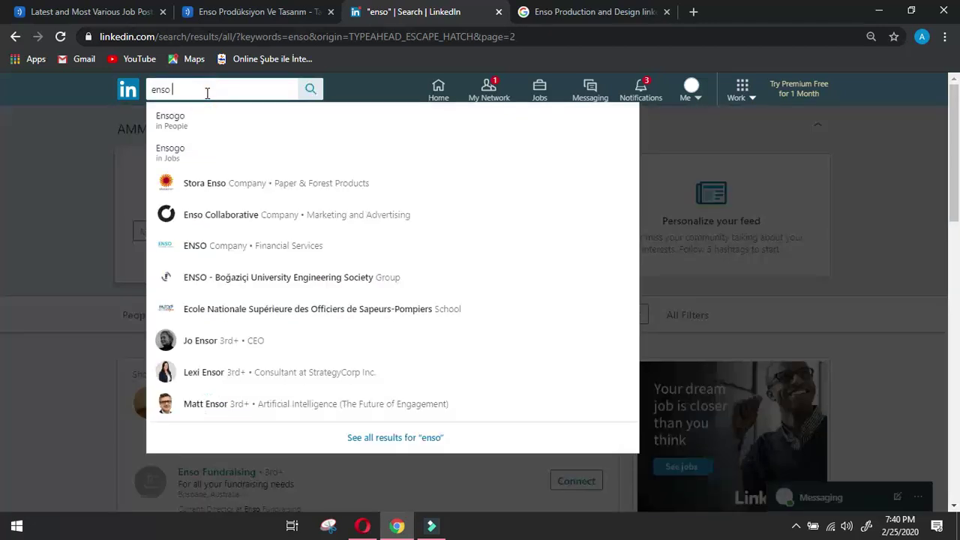
{"action": "type", "text": "produc"}
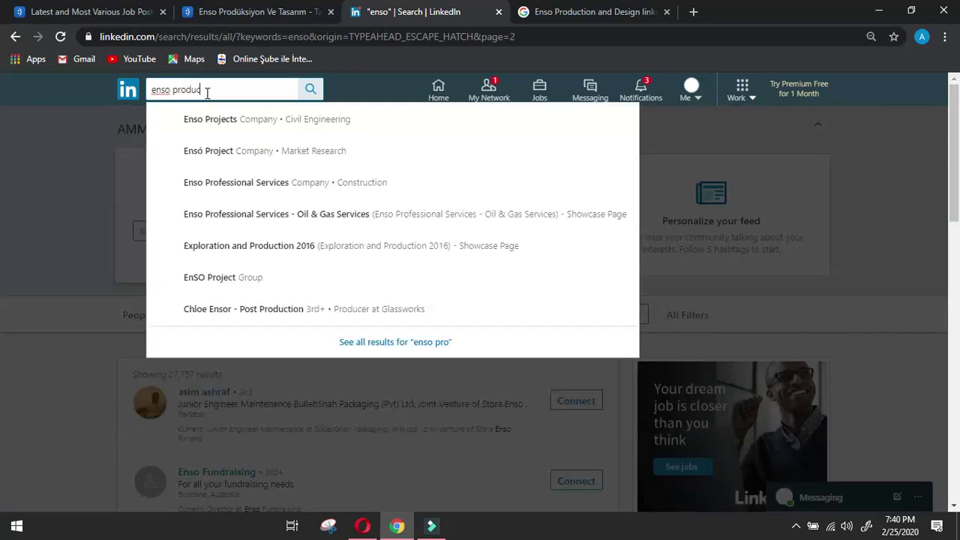
{"action": "type", "text": "tion"}
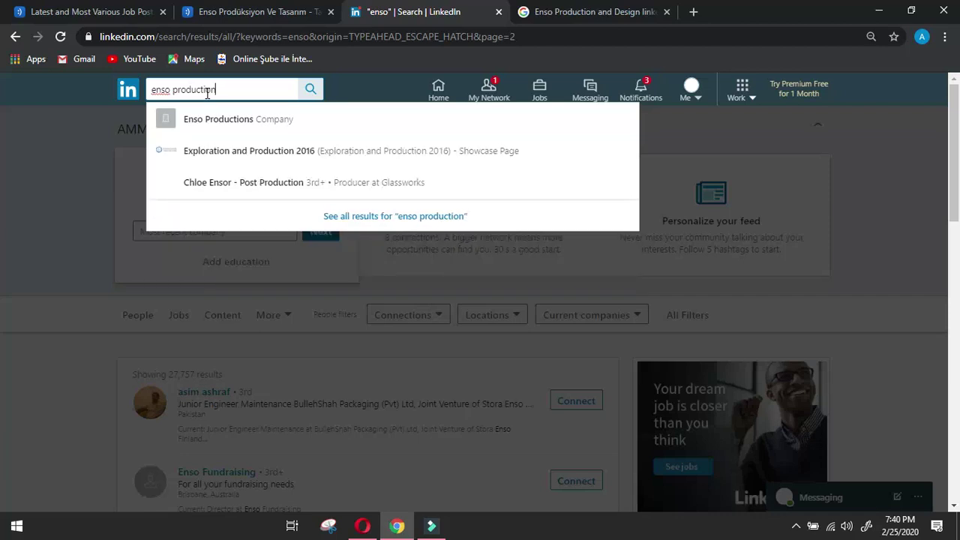
{"action": "key", "text": "Return"}
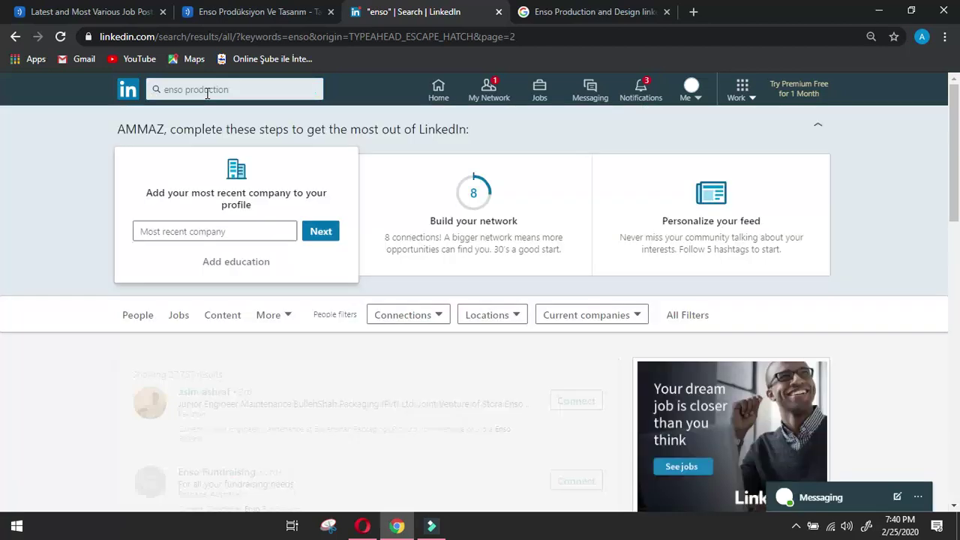
{"action": "scroll", "coordinate": [70, 370], "scroll_direction": "down", "scroll_amount": 2}
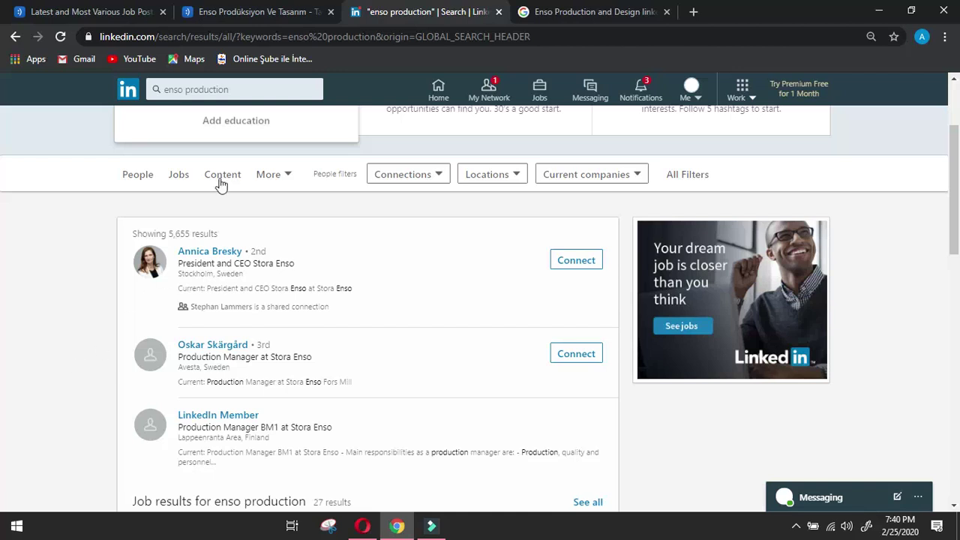
{"action": "scroll", "coordinate": [222, 203], "scroll_direction": "down", "scroll_amount": 2}
{"action": "scroll", "coordinate": [229, 214], "scroll_direction": "down", "scroll_amount": 4}
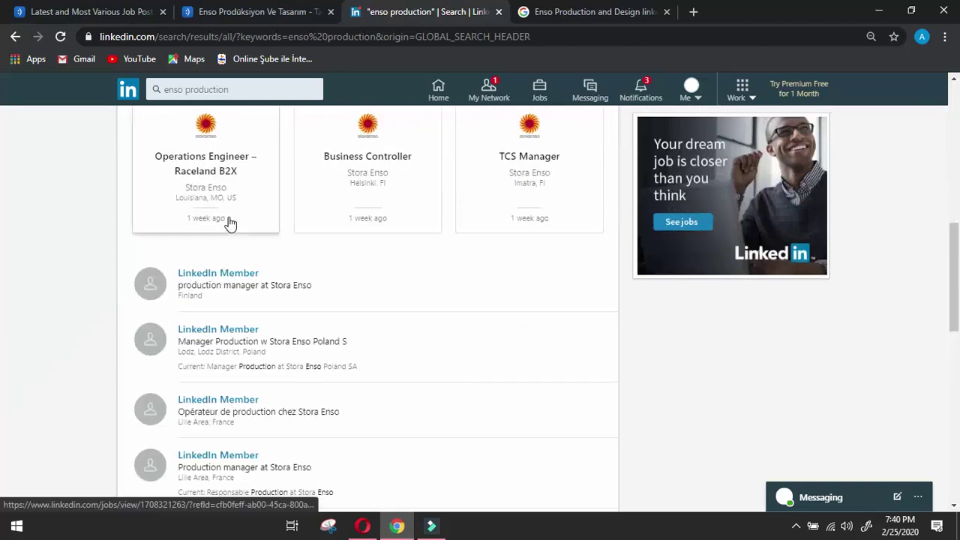
{"action": "scroll", "coordinate": [229, 221], "scroll_direction": "down", "scroll_amount": 8}
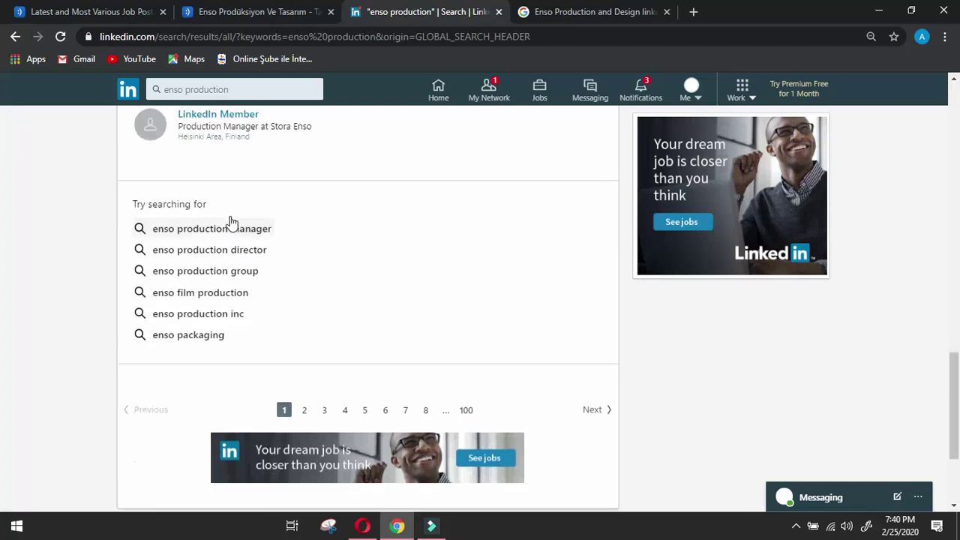
{"action": "scroll", "coordinate": [232, 195], "scroll_direction": "up", "scroll_amount": 11}
{"action": "left_click", "coordinate": [241, 90]}
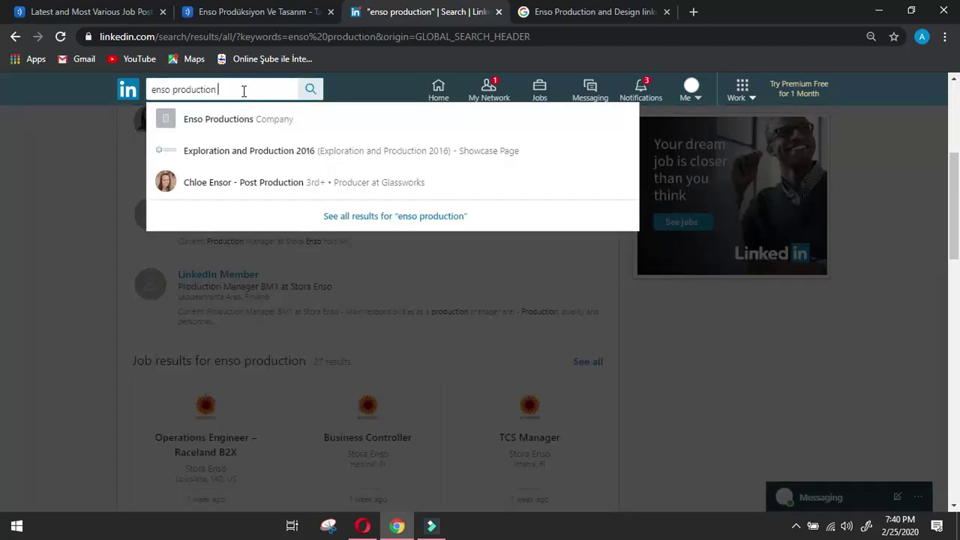
{"action": "type", "text": "and de"}
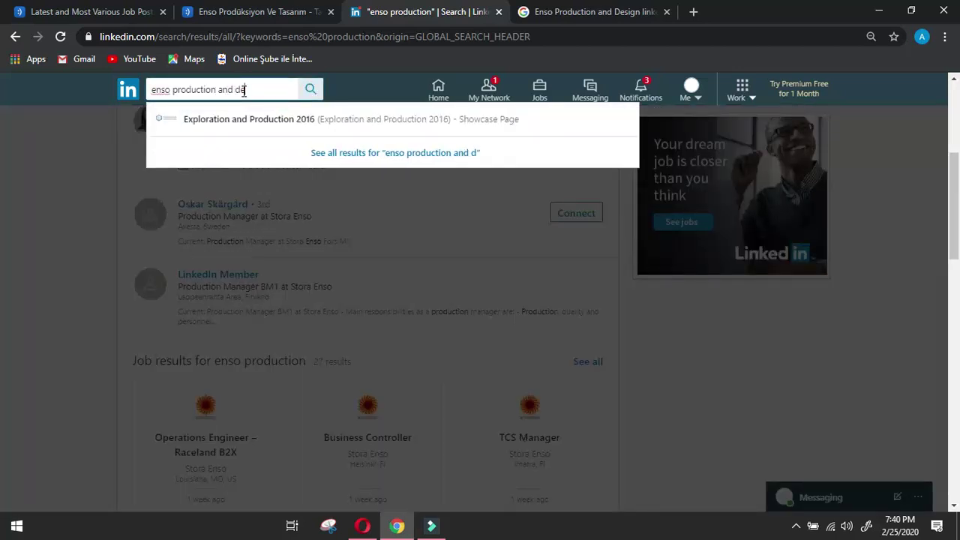
{"action": "type", "text": "sign"}
{"action": "key", "text": "Return"}
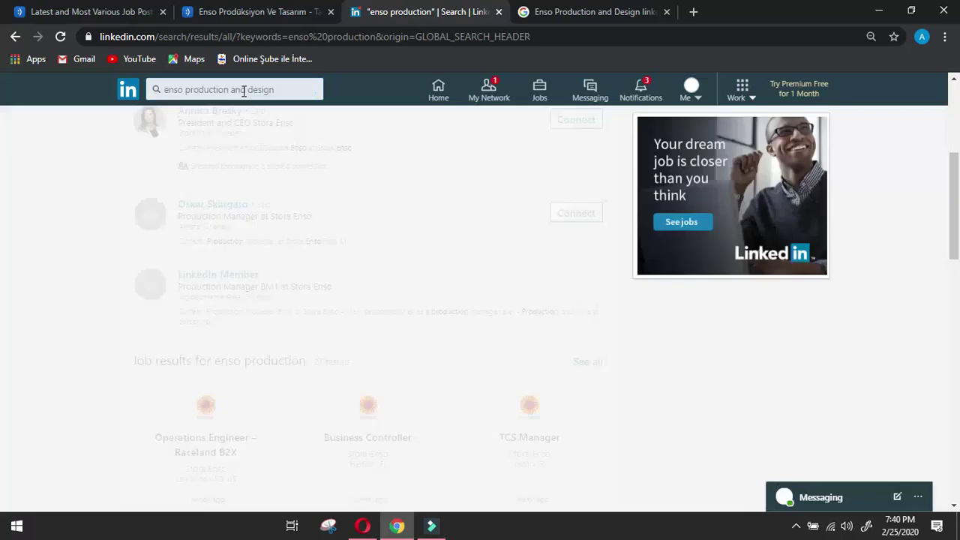
{"action": "scroll", "coordinate": [330, 135], "scroll_direction": "down", "scroll_amount": 2}
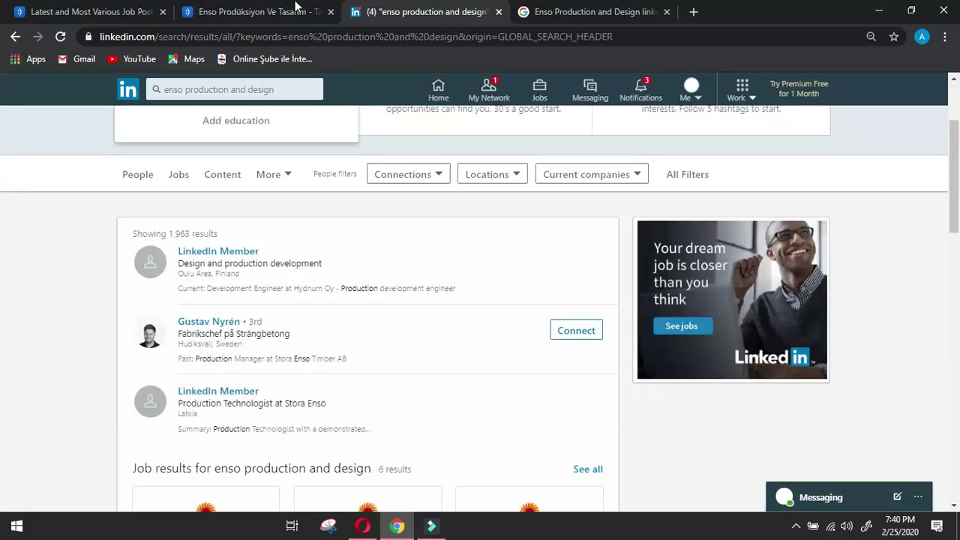
Back out of the LinkedIn searches to Enso's Biz Kimiz page on ensoajans.com.
{"action": "left_click", "coordinate": [272, 11]}
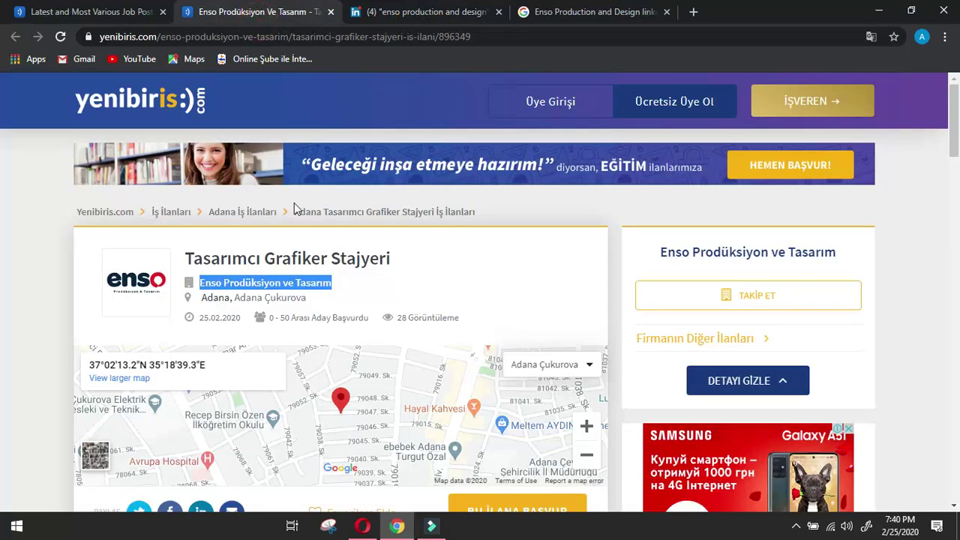
{"action": "left_click", "coordinate": [450, 12]}
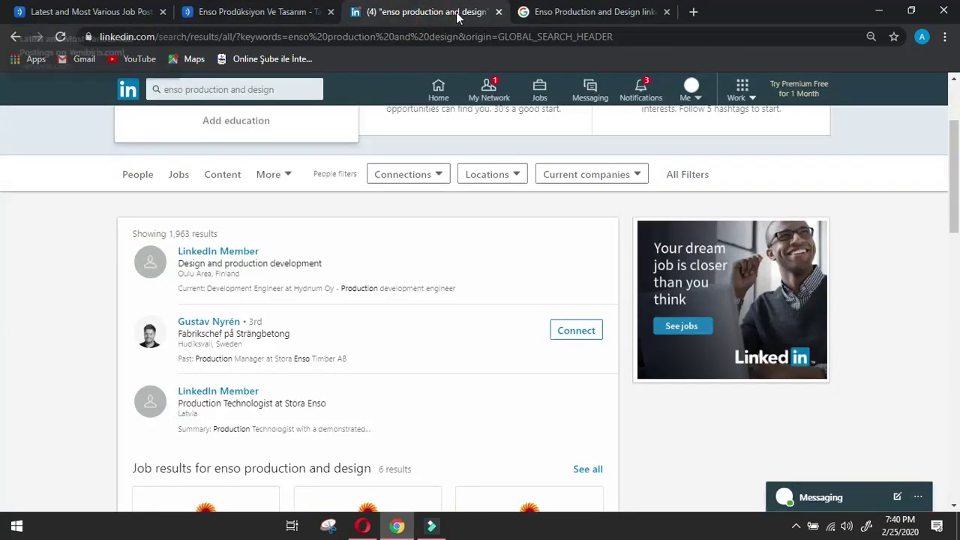
{"action": "left_click", "coordinate": [564, 15]}
{"action": "left_click", "coordinate": [456, 9]}
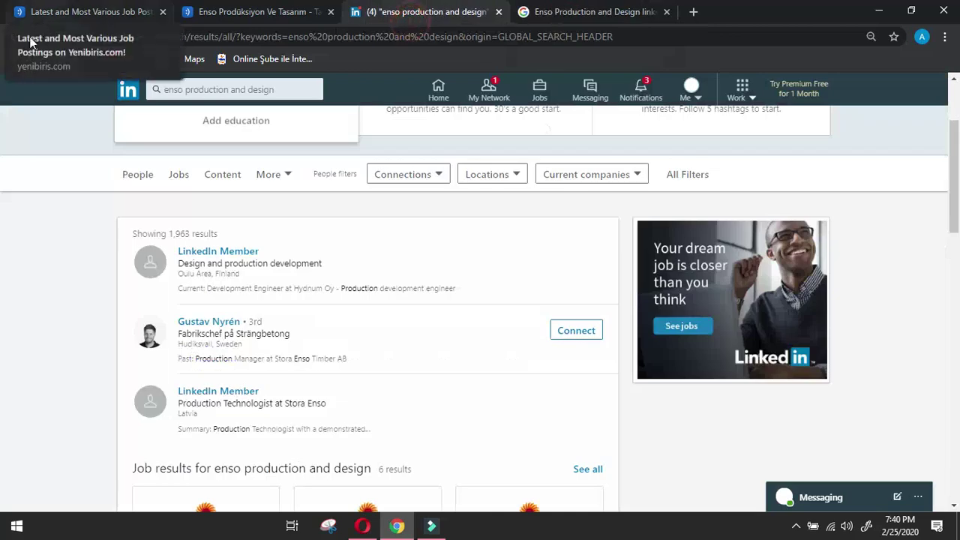
{"action": "left_click", "coordinate": [15, 36]}
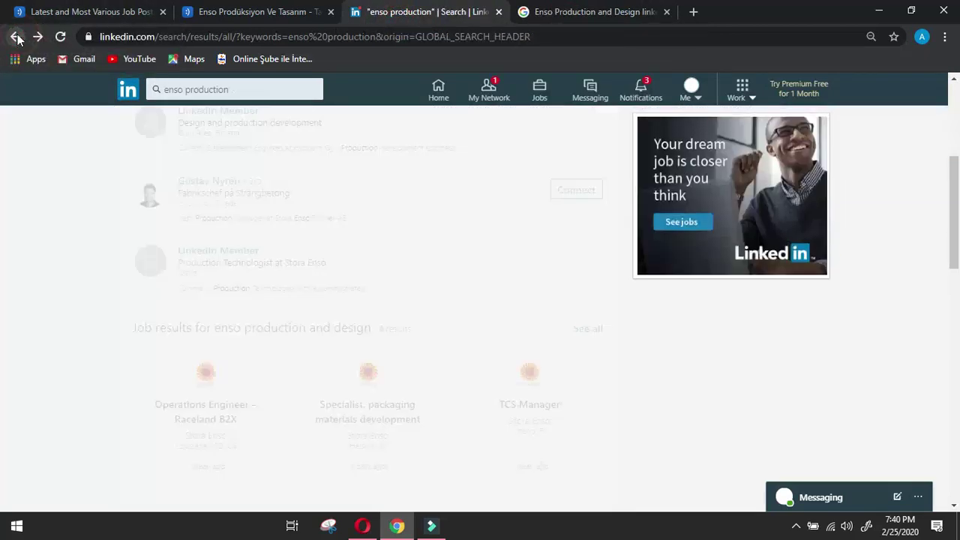
{"action": "left_click", "coordinate": [15, 36]}
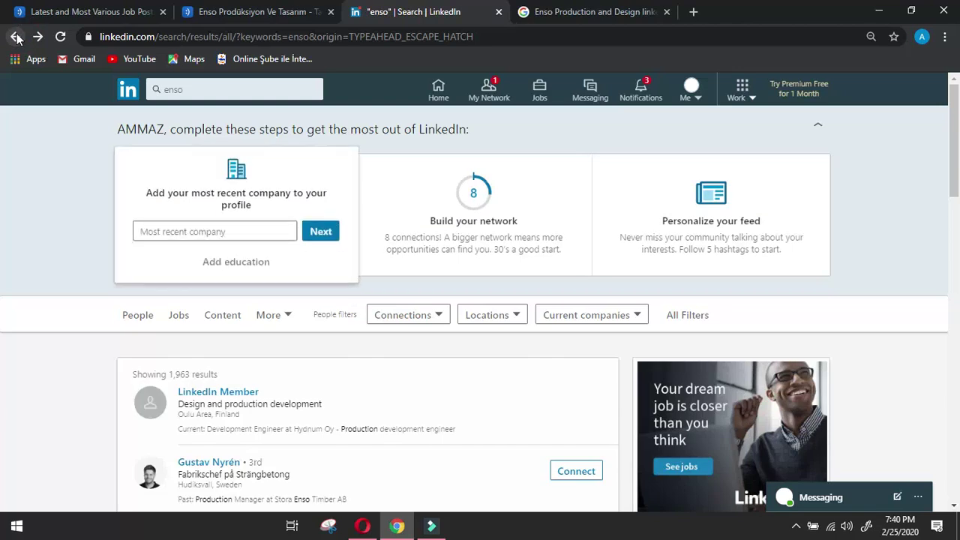
{"action": "left_click", "coordinate": [15, 36]}
{"action": "left_click", "coordinate": [16, 36]}
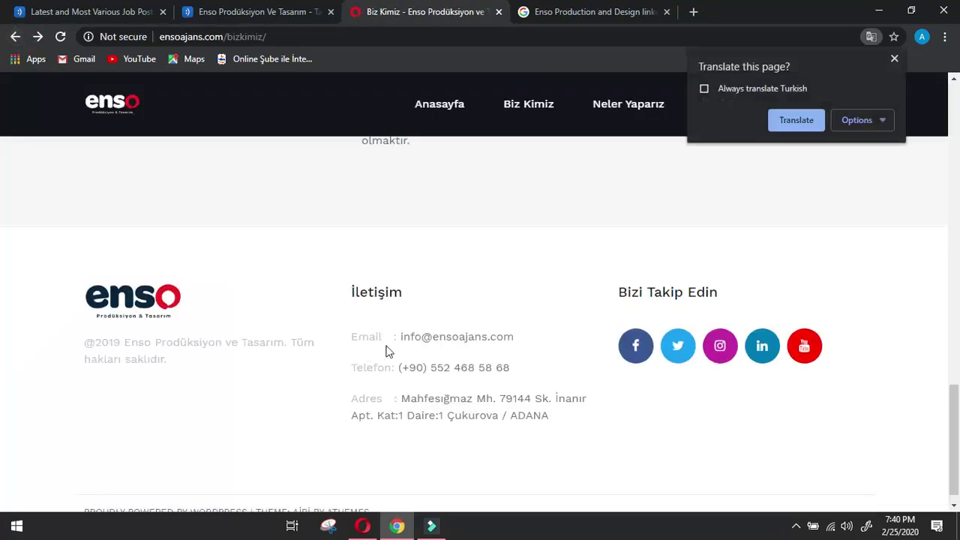
Select Enso's ensoajans.com website address in the browser's address bar.
{"action": "scroll", "coordinate": [402, 345], "scroll_direction": "down", "scroll_amount": 1}
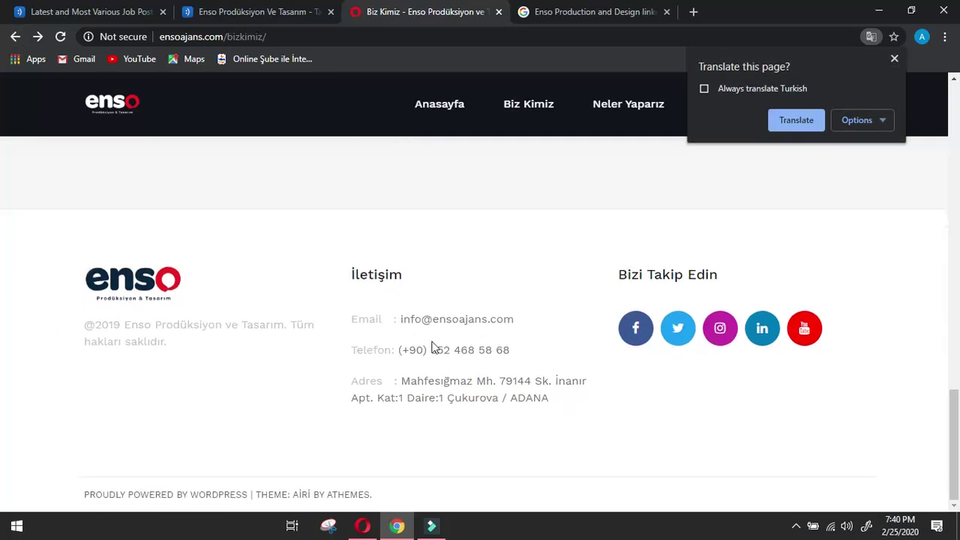
{"action": "scroll", "coordinate": [397, 323], "scroll_direction": "up", "scroll_amount": 10}
{"action": "left_click_drag", "start_coordinate": [267, 37], "coordinate": [159, 37]}
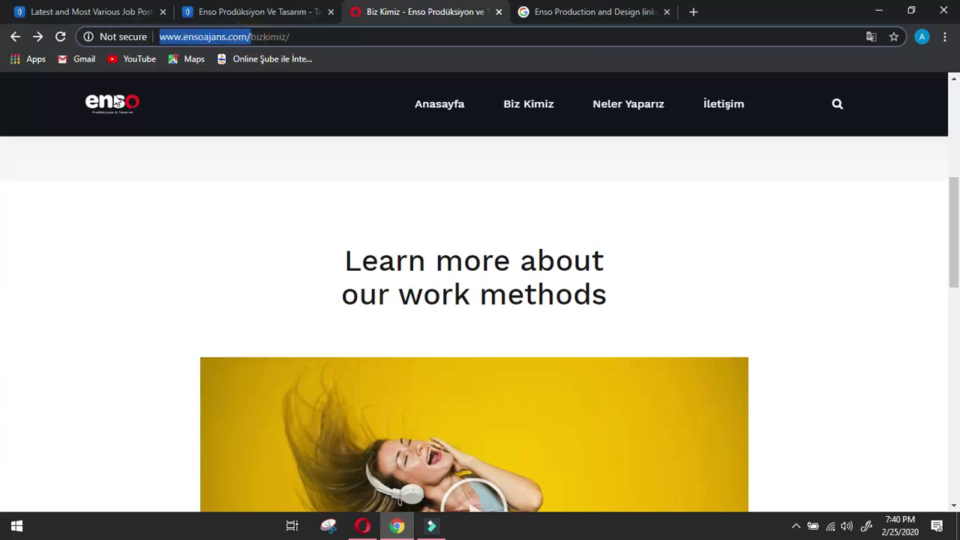
Open Enso's LinkedIn page from the LinkedIn icon in the site footer.
{"action": "left_click", "coordinate": [2, 201]}
{"action": "scroll", "coordinate": [3, 201], "scroll_direction": "down", "scroll_amount": 10}
{"action": "left_click", "coordinate": [760, 332]}
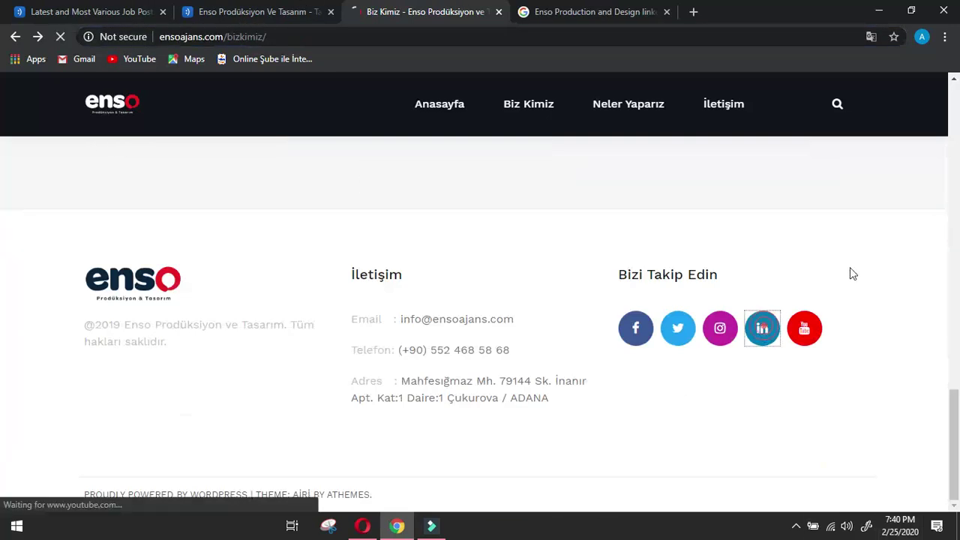
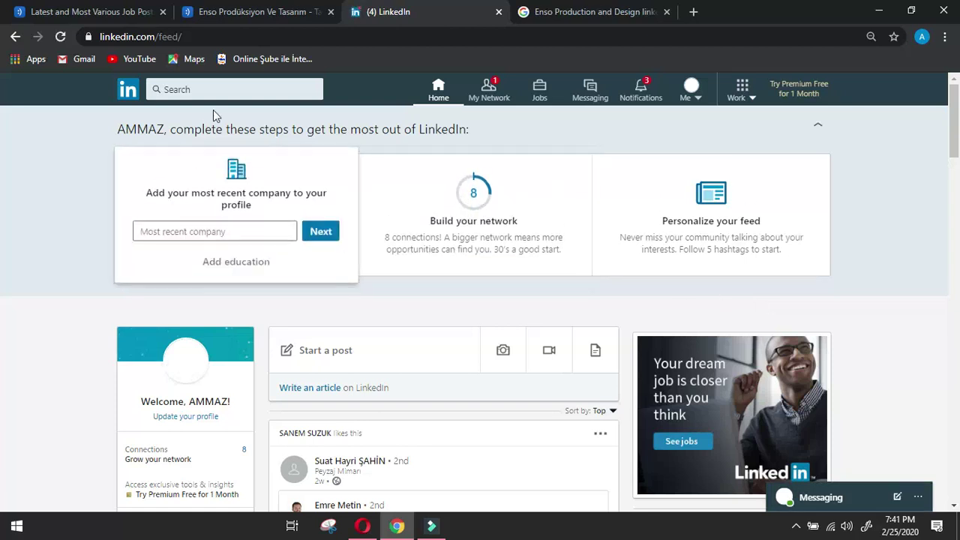
{"action": "left_click", "coordinate": [221, 88]}
{"action": "type", "text": "http://www.ensoajans.com/"}
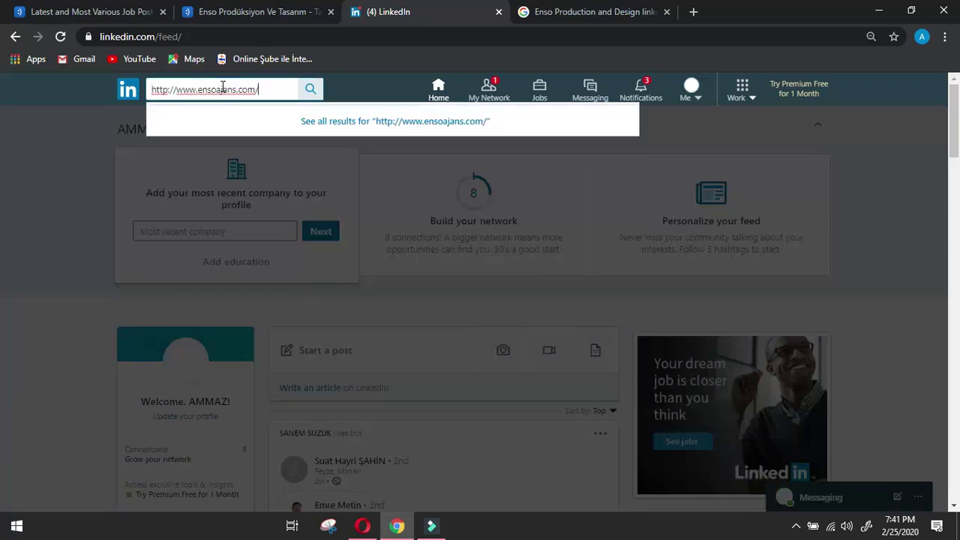
{"action": "key", "text": "Return"}
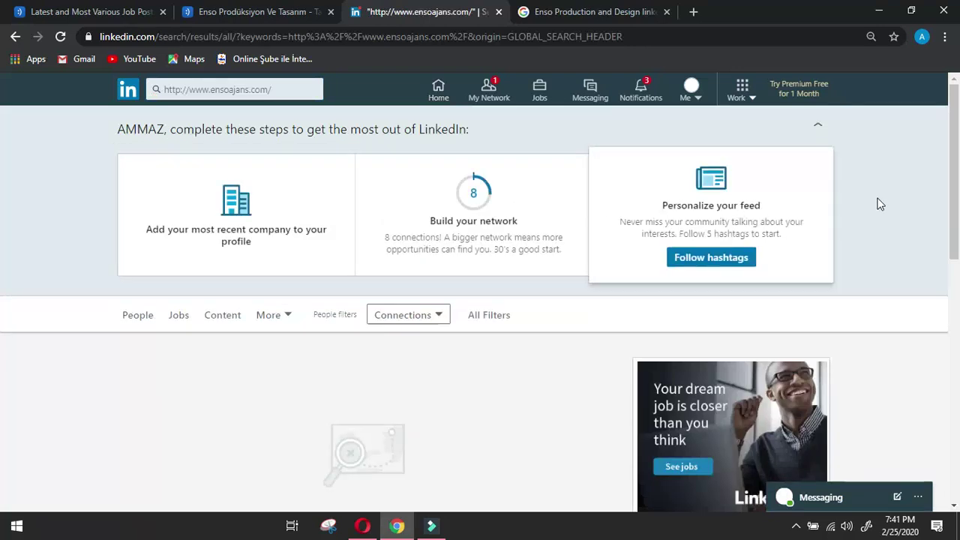
{"action": "left_click_drag", "start_coordinate": [956, 166], "coordinate": [958, 187]}
{"action": "scroll", "coordinate": [1, 187], "scroll_direction": "up", "scroll_amount": 1}
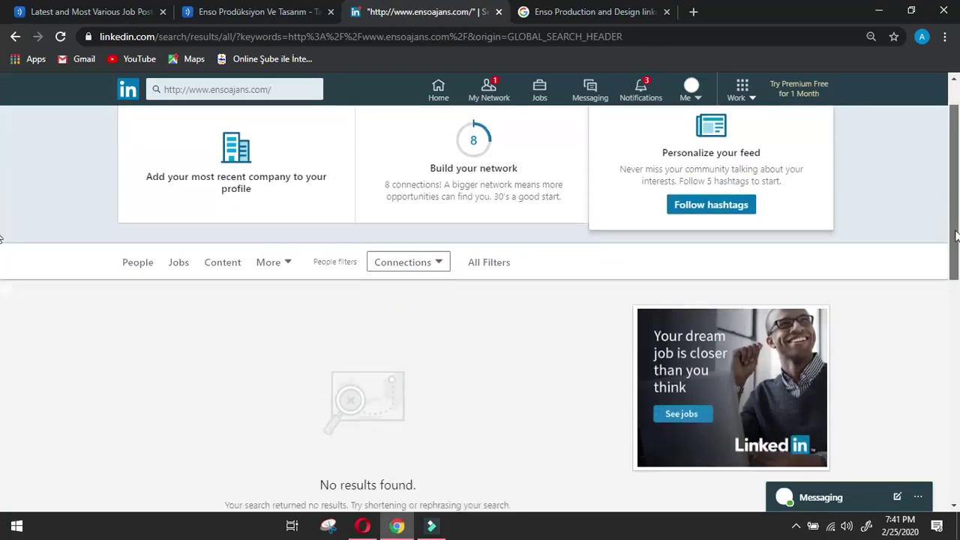
{"action": "left_click", "coordinate": [296, 88]}
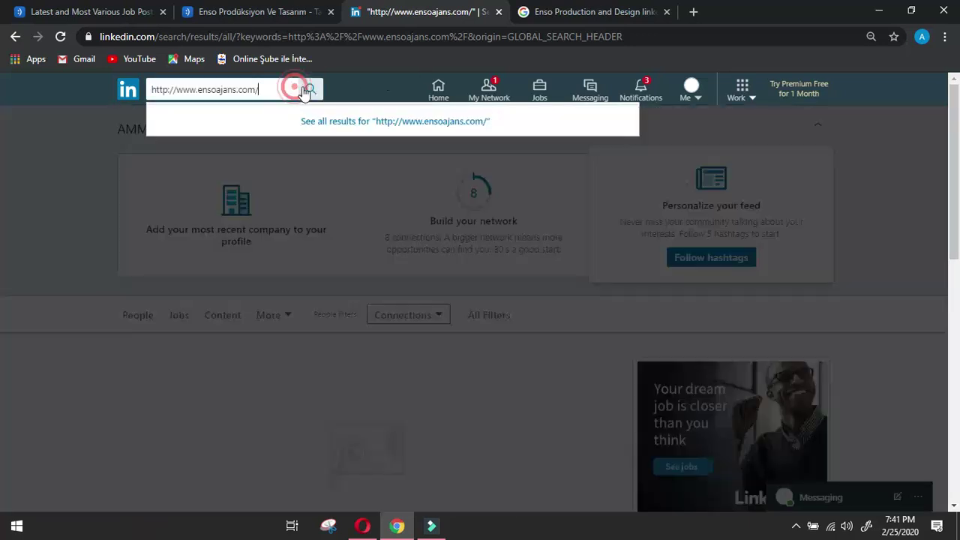
{"action": "key", "text": "BackSpace"}
{"action": "key", "text": "Return"}
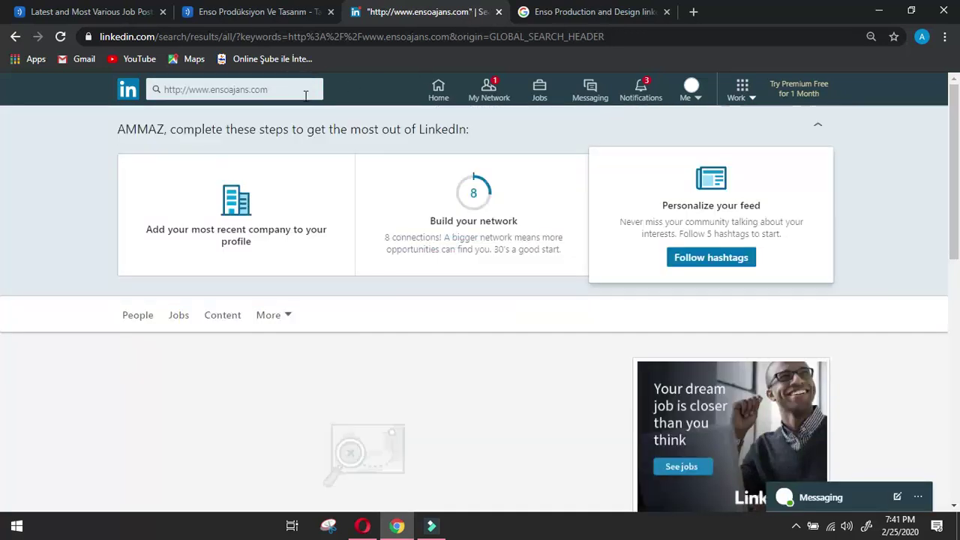
Check the form's Achievements, All other details and Details of owner answers, then return to the LinkedIn feed.
{"action": "left_click", "coordinate": [362, 526]}
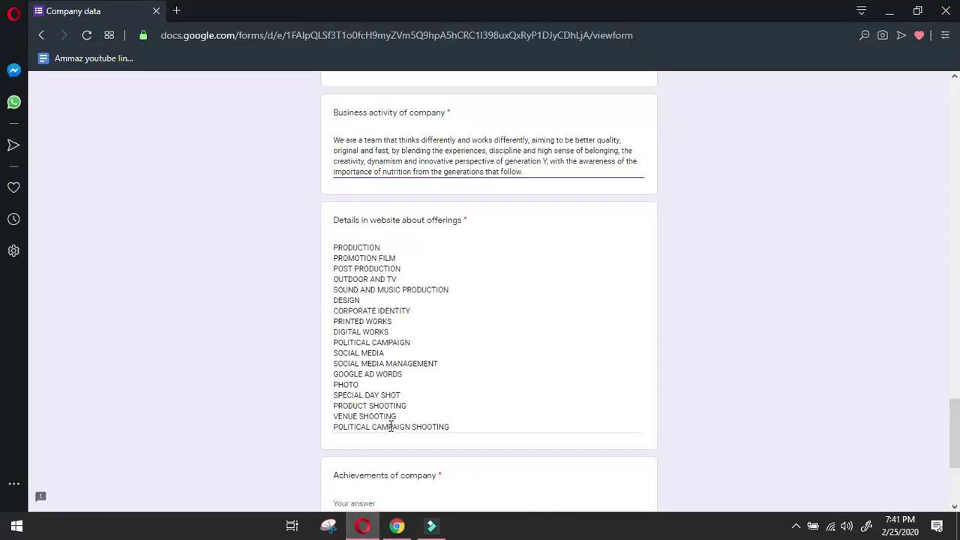
{"action": "scroll", "coordinate": [389, 424], "scroll_direction": "down", "scroll_amount": 2}
{"action": "left_click", "coordinate": [389, 363]}
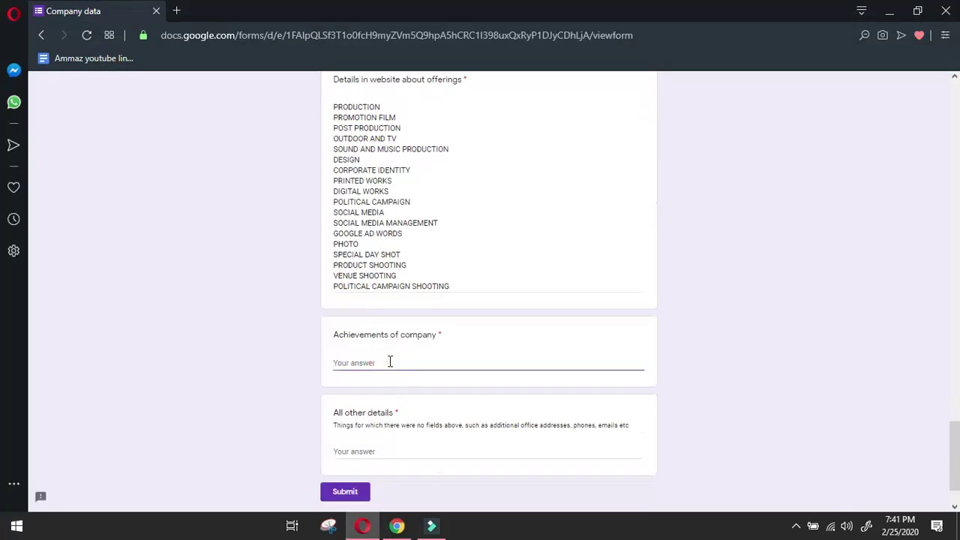
{"action": "left_click", "coordinate": [377, 449]}
{"action": "scroll", "coordinate": [379, 420], "scroll_direction": "up", "scroll_amount": 6}
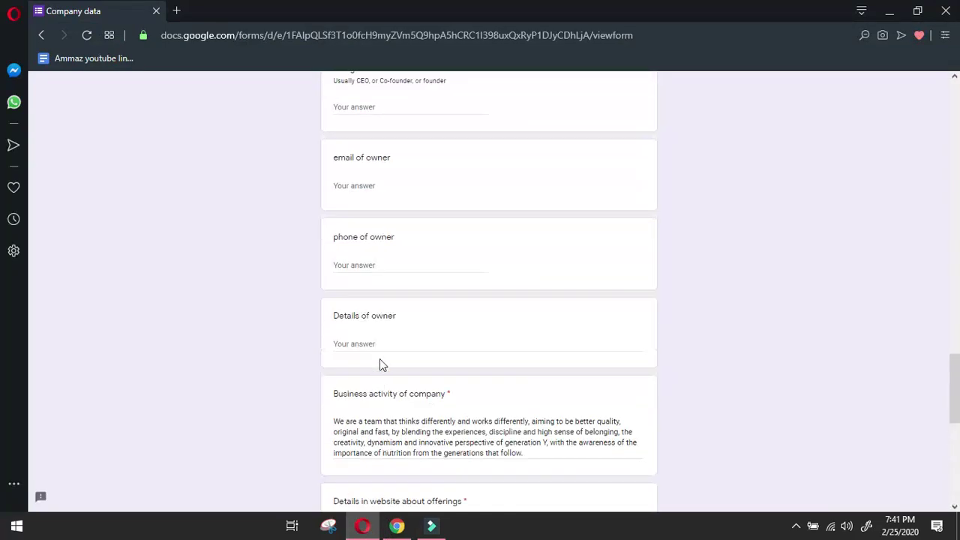
{"action": "left_click", "coordinate": [384, 344]}
{"action": "left_click", "coordinate": [397, 526]}
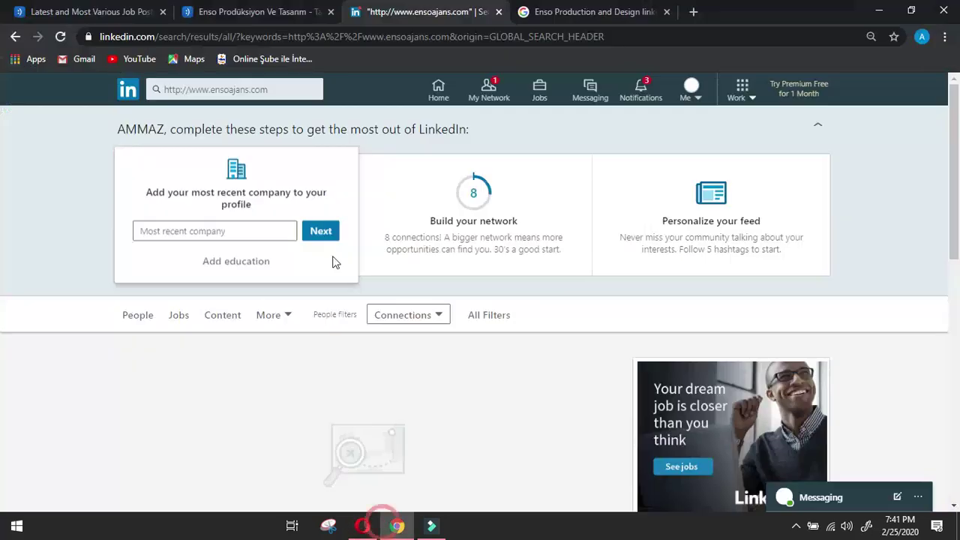
{"action": "left_click", "coordinate": [15, 36]}
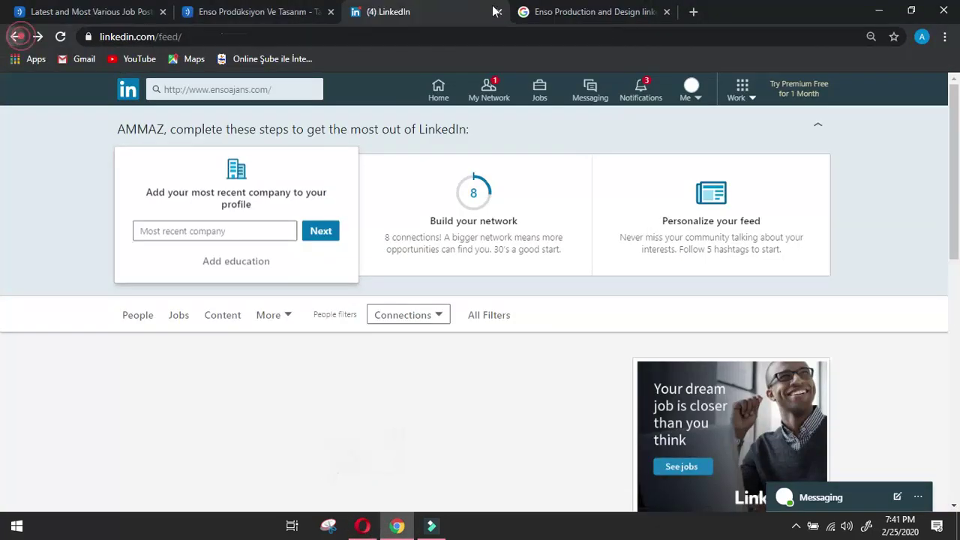
Browse pages 1 and 2 of the Google results for Enso Production and Design linkedin.
{"action": "left_click", "coordinate": [587, 6]}
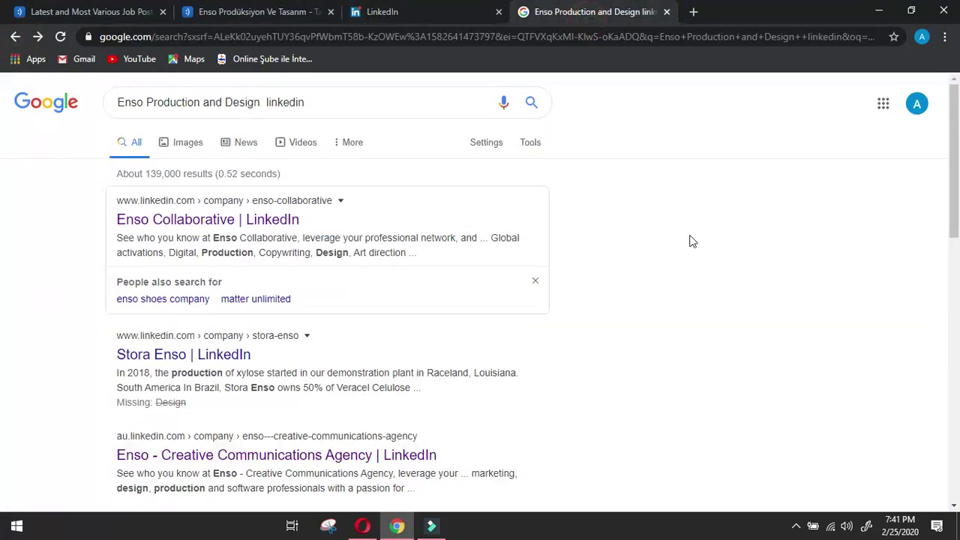
{"action": "scroll", "coordinate": [688, 247], "scroll_direction": "down", "scroll_amount": 2}
{"action": "scroll", "coordinate": [525, 304], "scroll_direction": "down", "scroll_amount": 2}
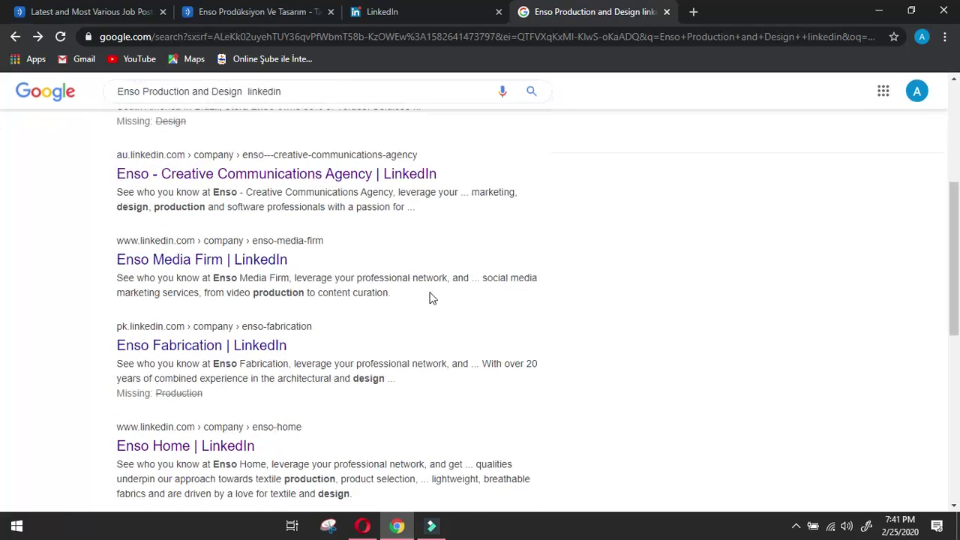
{"action": "scroll", "coordinate": [652, 293], "scroll_direction": "down", "scroll_amount": 7}
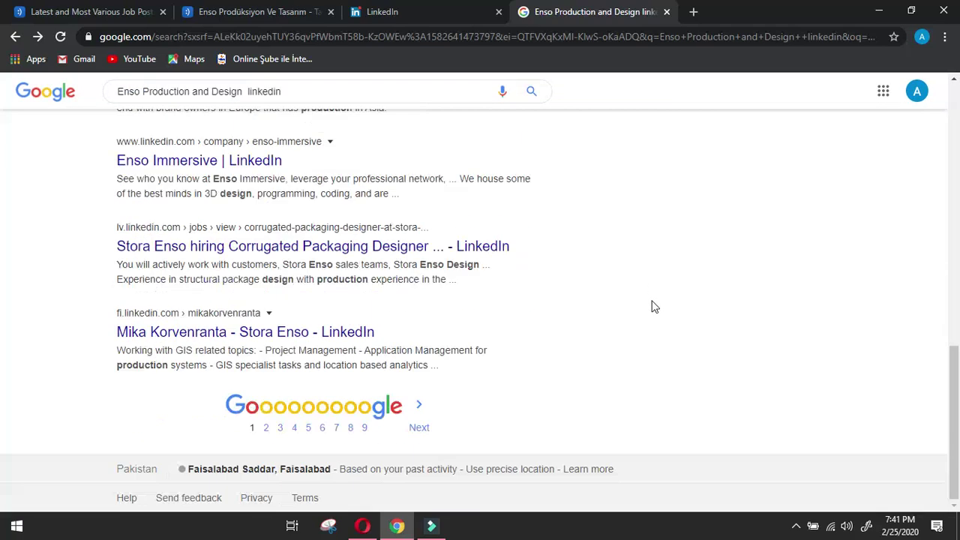
{"action": "left_click", "coordinate": [266, 427]}
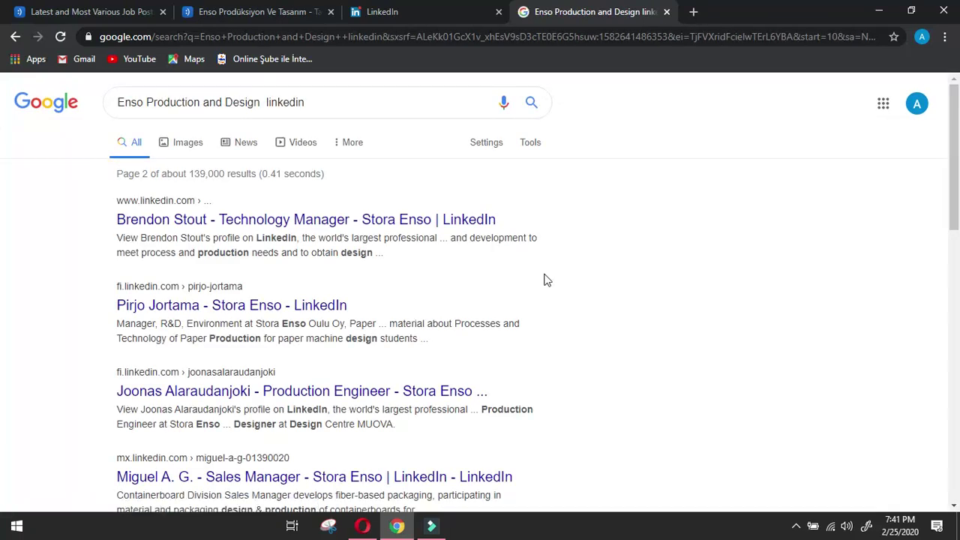
{"action": "scroll", "coordinate": [592, 267], "scroll_direction": "down", "scroll_amount": 2}
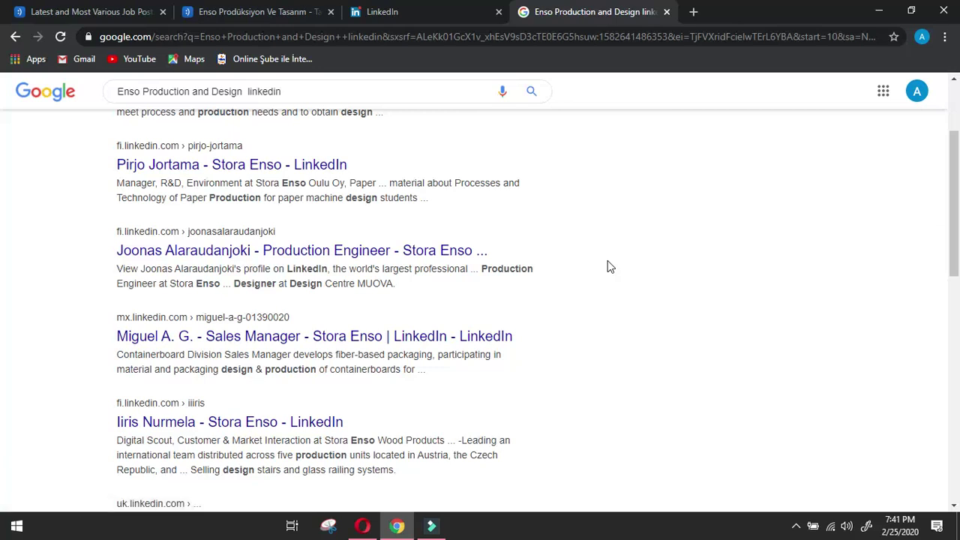
{"action": "scroll", "coordinate": [543, 225], "scroll_direction": "down", "scroll_amount": 4}
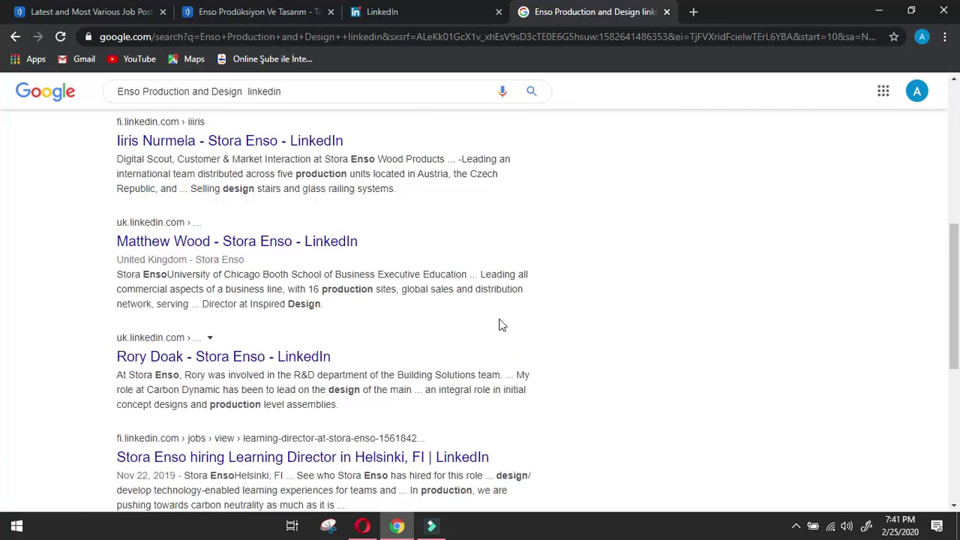
Check a Stora Enso employee's LinkedIn profile, then move on to results page 3.
{"action": "left_click", "coordinate": [215, 360]}
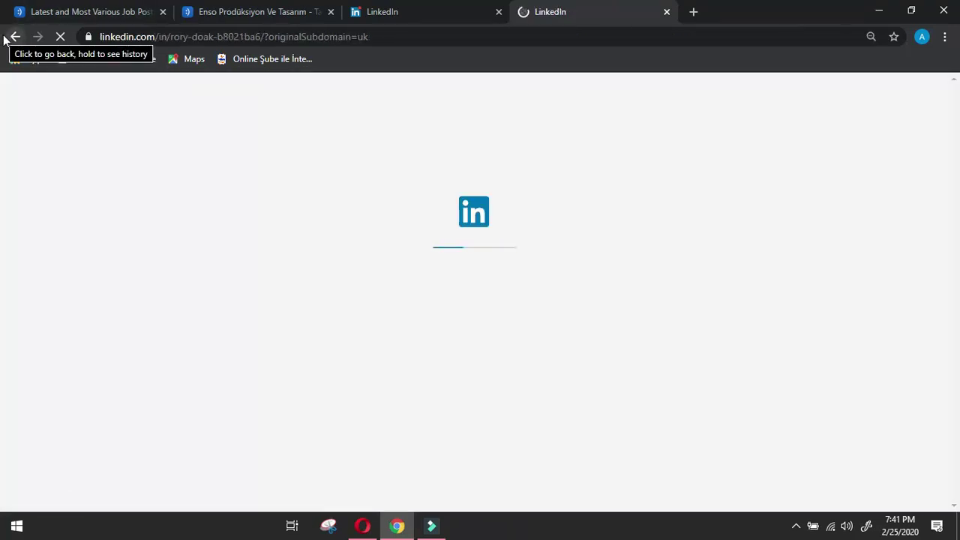
{"action": "left_click", "coordinate": [11, 39]}
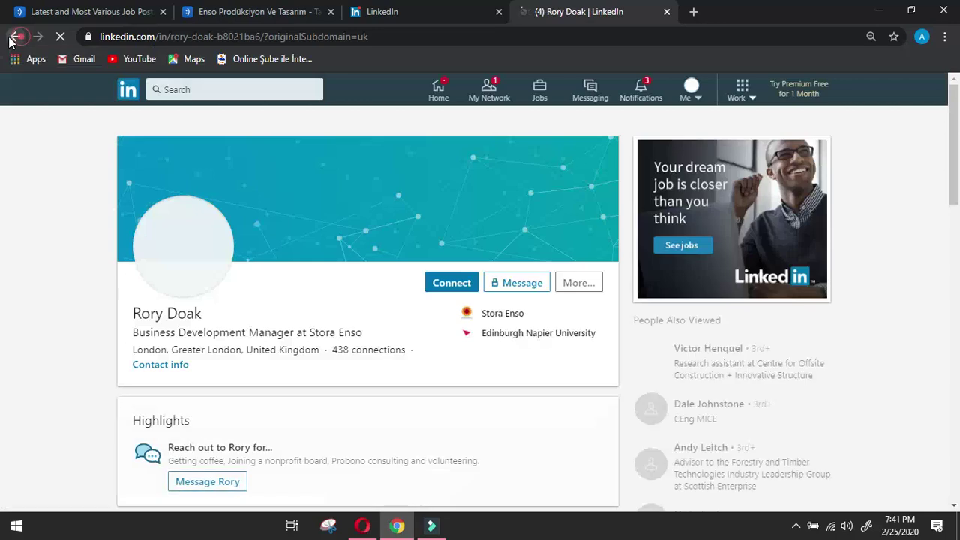
{"action": "scroll", "coordinate": [647, 368], "scroll_direction": "down", "scroll_amount": 8}
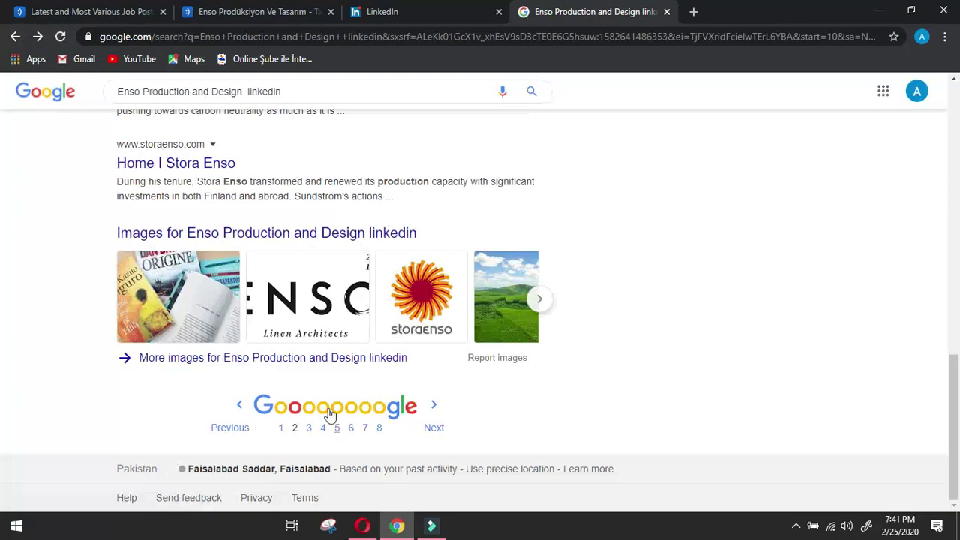
{"action": "left_click", "coordinate": [308, 427]}
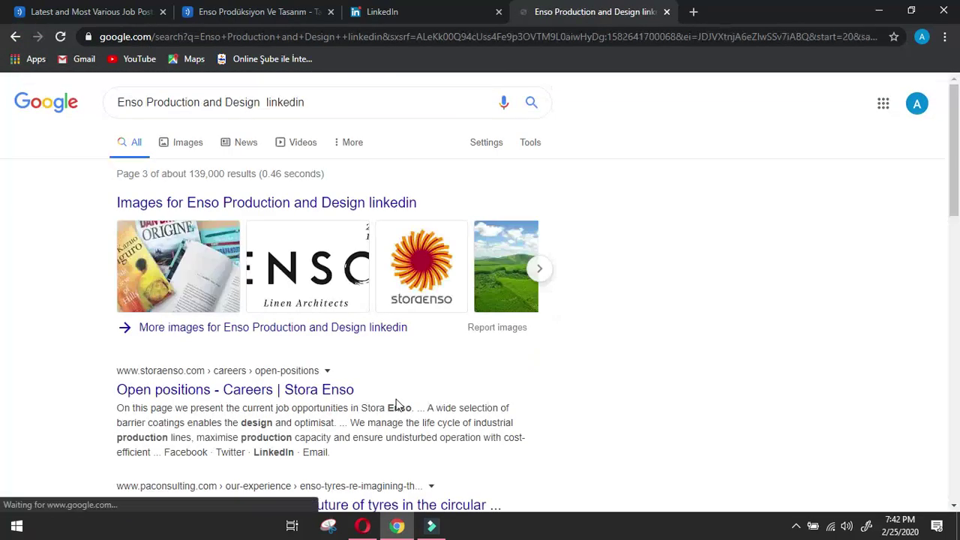
{"action": "scroll", "coordinate": [590, 357], "scroll_direction": "down", "scroll_amount": 4}
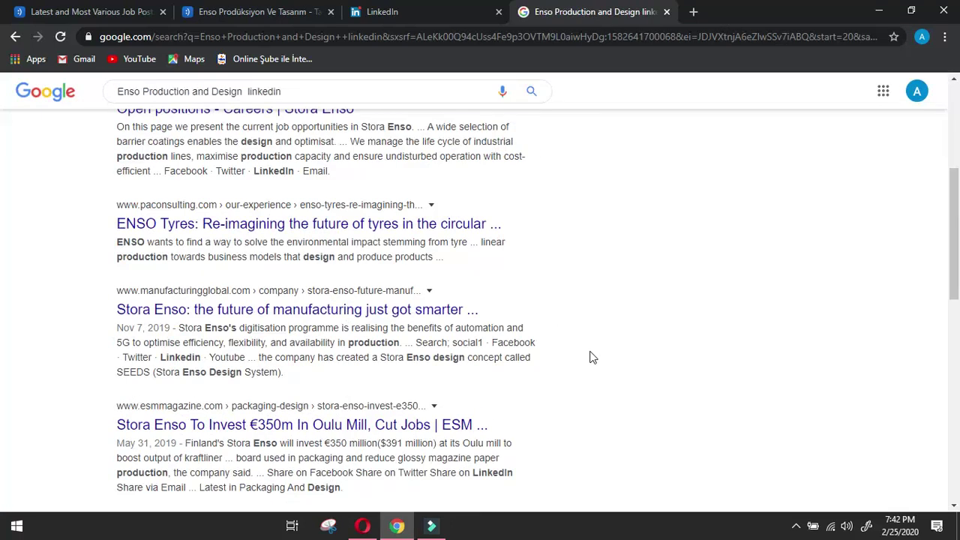
Fill the owner's phone, designation and name answers with '-'.
{"action": "left_click", "coordinate": [362, 526]}
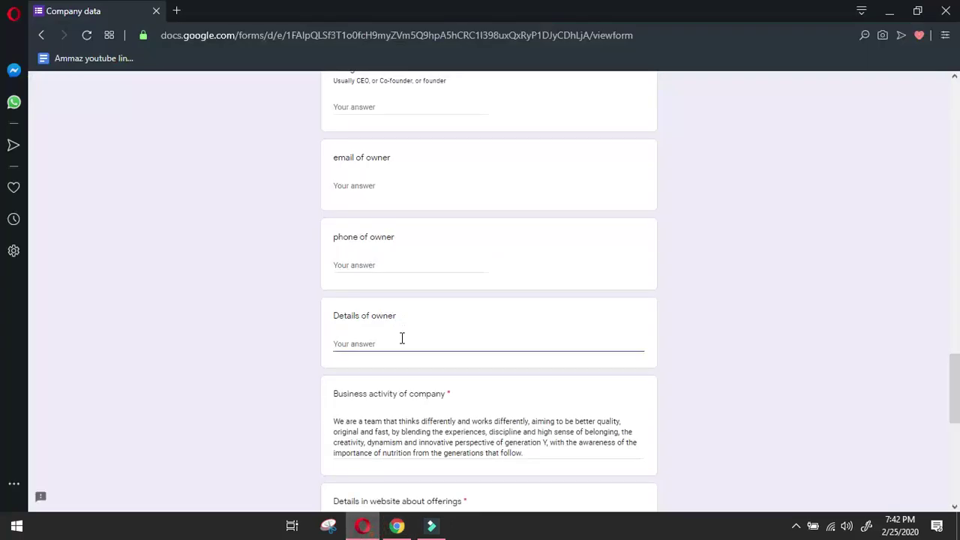
{"action": "left_click", "coordinate": [403, 257]}
{"action": "type", "text": "-"}
{"action": "scroll", "coordinate": [398, 263], "scroll_direction": "up", "scroll_amount": 2}
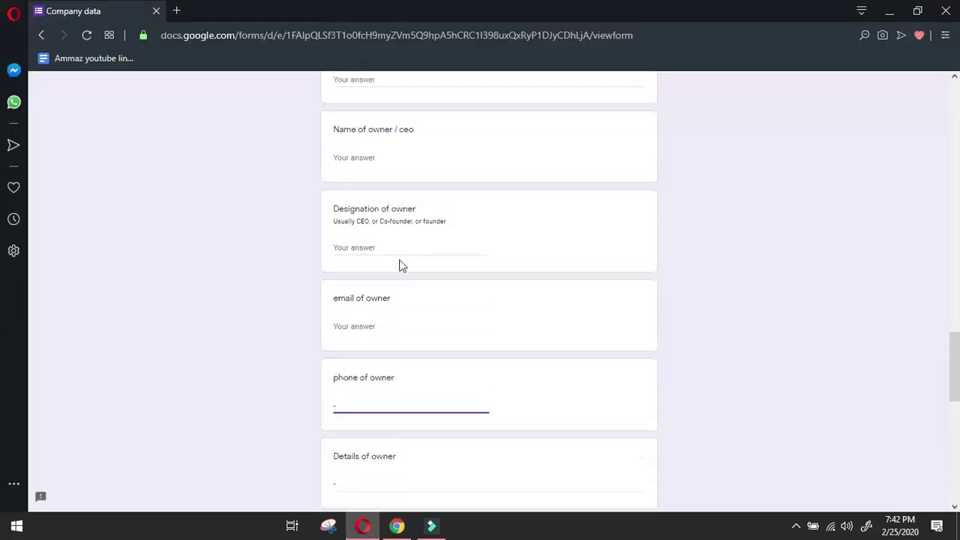
{"action": "left_click", "coordinate": [398, 251]}
{"action": "type", "text": "-"}
{"action": "left_click", "coordinate": [400, 160]}
{"action": "type", "text": "-"}
{"action": "scroll", "coordinate": [392, 263], "scroll_direction": "up", "scroll_amount": 4}
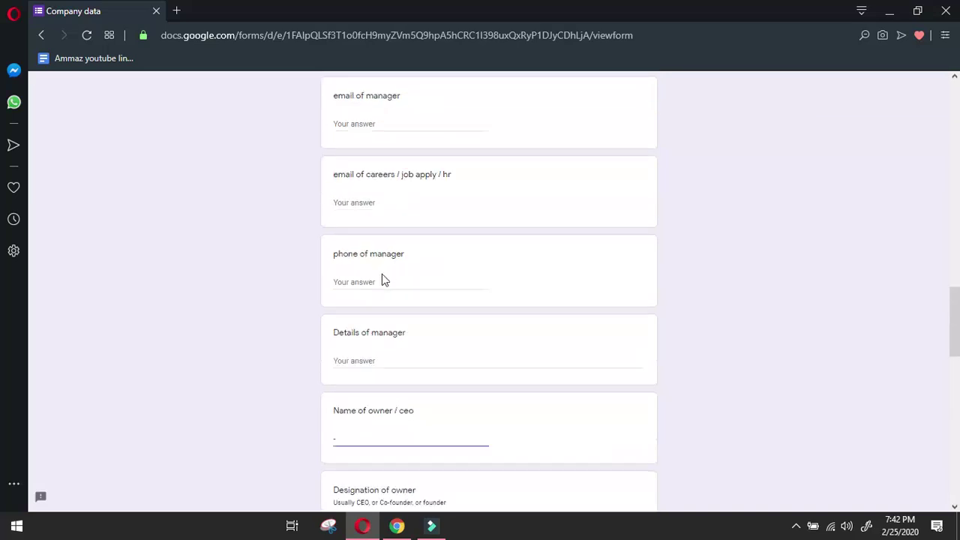
Fill the manager's phone, details, designation and name answers with '-'.
{"action": "left_click", "coordinate": [382, 281]}
{"action": "left_click", "coordinate": [365, 357]}
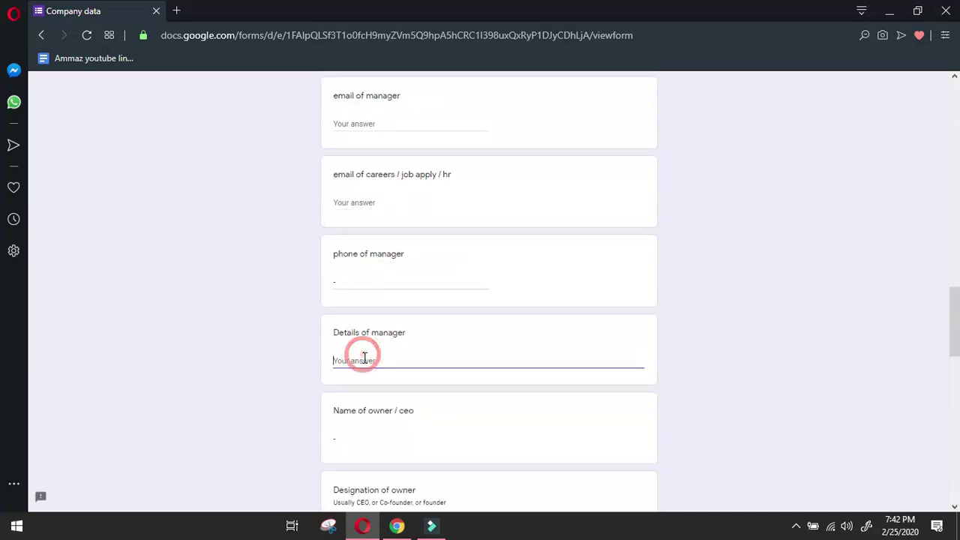
{"action": "type", "text": "-"}
{"action": "scroll", "coordinate": [364, 358], "scroll_direction": "up", "scroll_amount": 4}
{"action": "left_click", "coordinate": [366, 324]}
{"action": "type", "text": "-"}
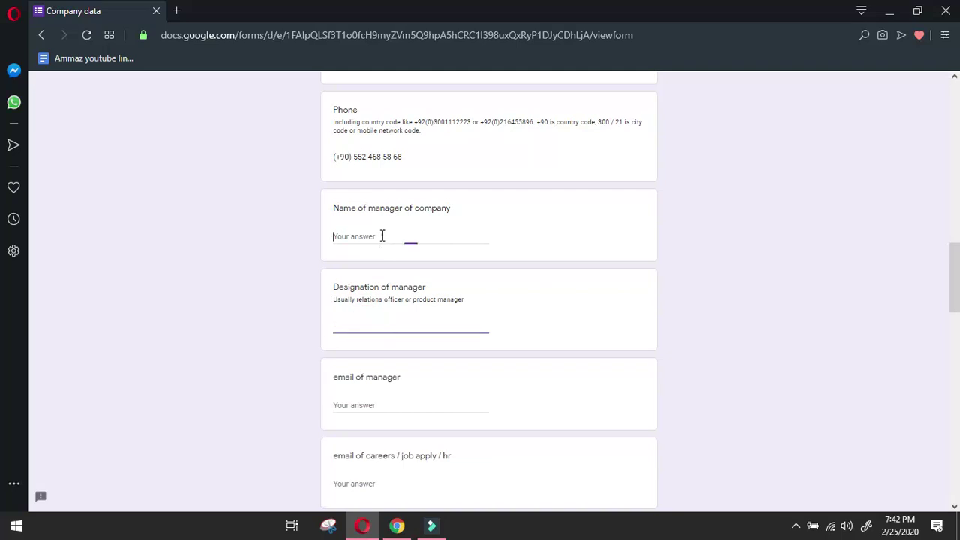
{"action": "left_click", "coordinate": [382, 235]}
{"action": "scroll", "coordinate": [418, 242], "scroll_direction": "up", "scroll_amount": 4}
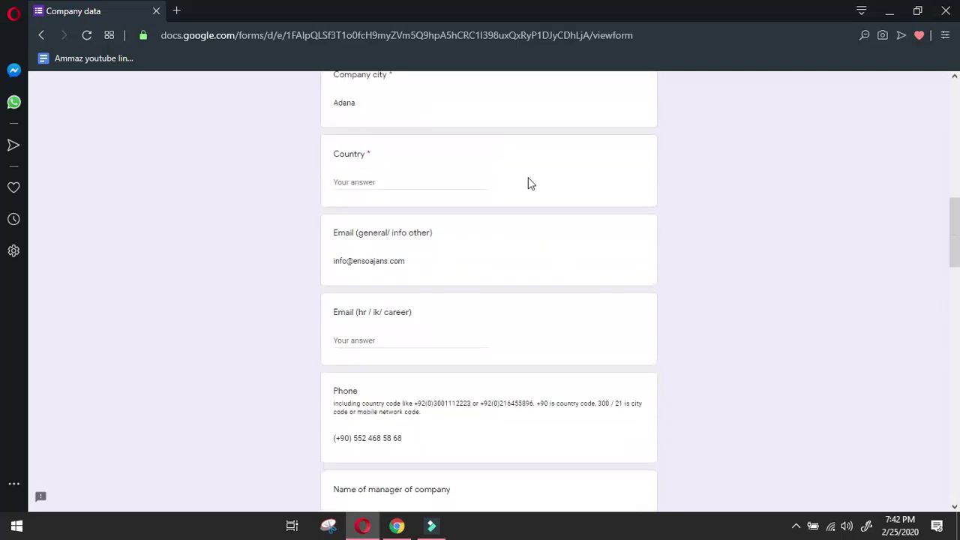
Enter Turkey as the Country and submit the Company data response.
{"action": "left_click", "coordinate": [381, 184]}
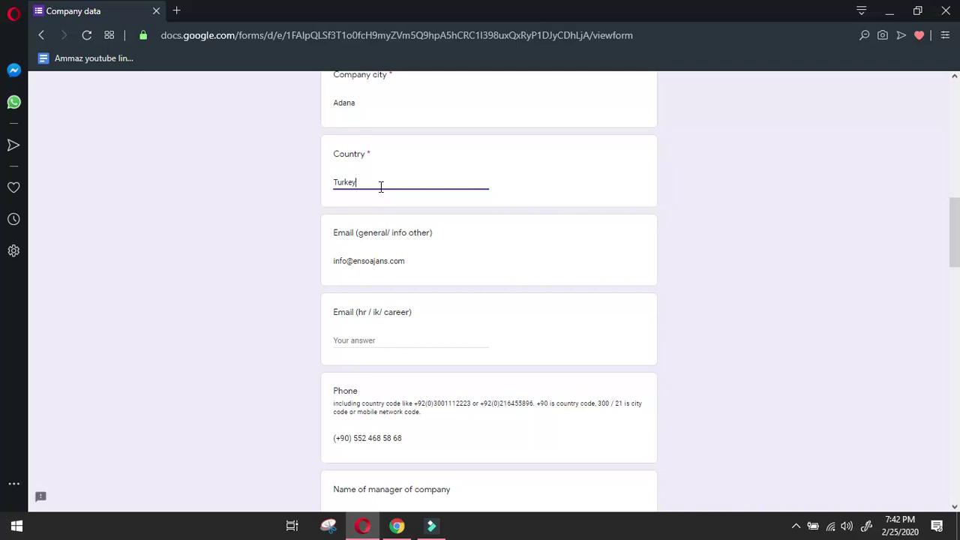
{"action": "scroll", "coordinate": [441, 210], "scroll_direction": "up", "scroll_amount": 2}
{"action": "scroll", "coordinate": [389, 418], "scroll_direction": "down", "scroll_amount": 15}
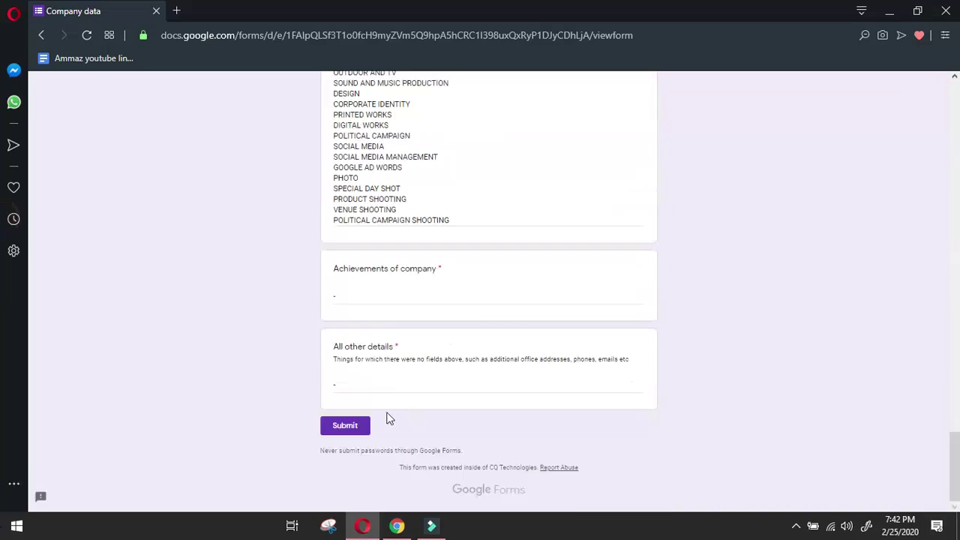
{"action": "left_click", "coordinate": [358, 425]}
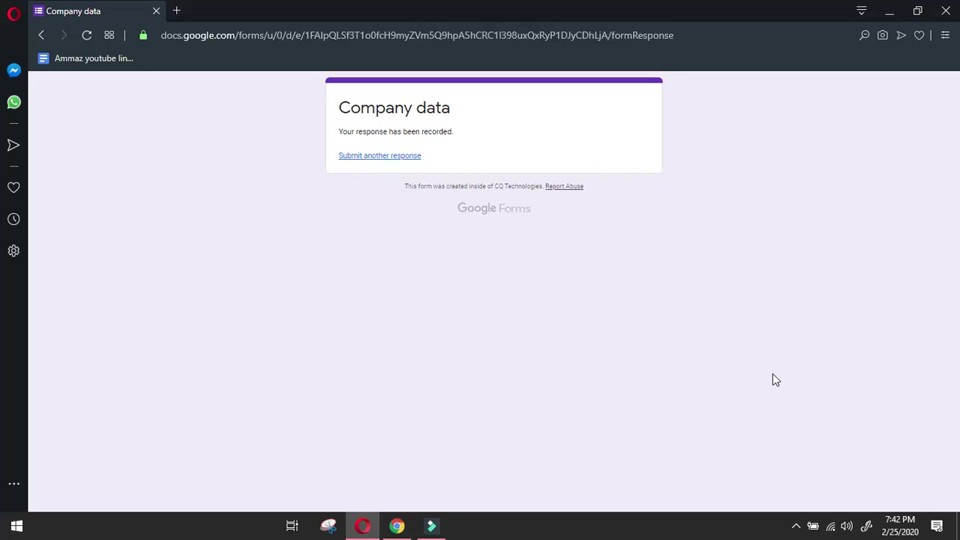
Start a new Company data response with the filler's name and react yenibiris.com follow type selected.
{"action": "left_click", "coordinate": [392, 155]}
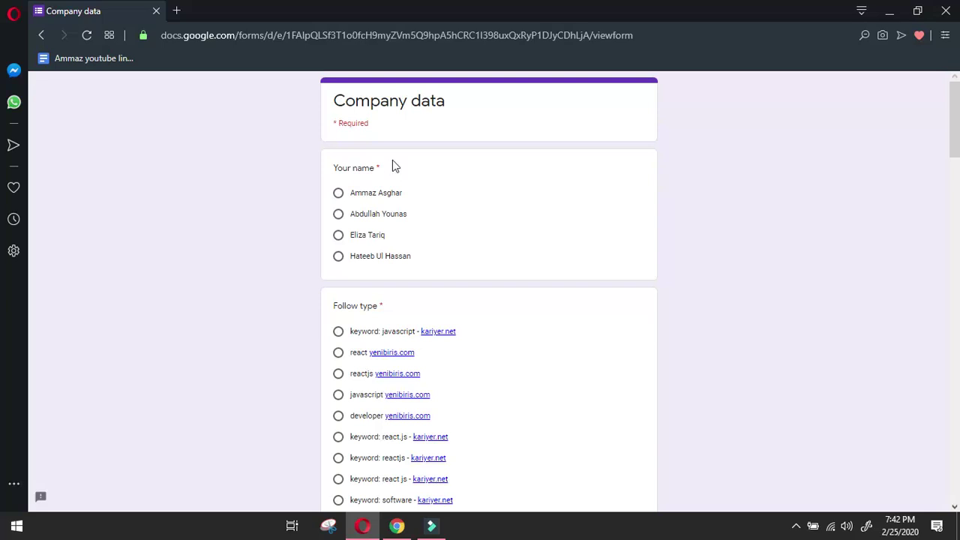
{"action": "left_click", "coordinate": [338, 193]}
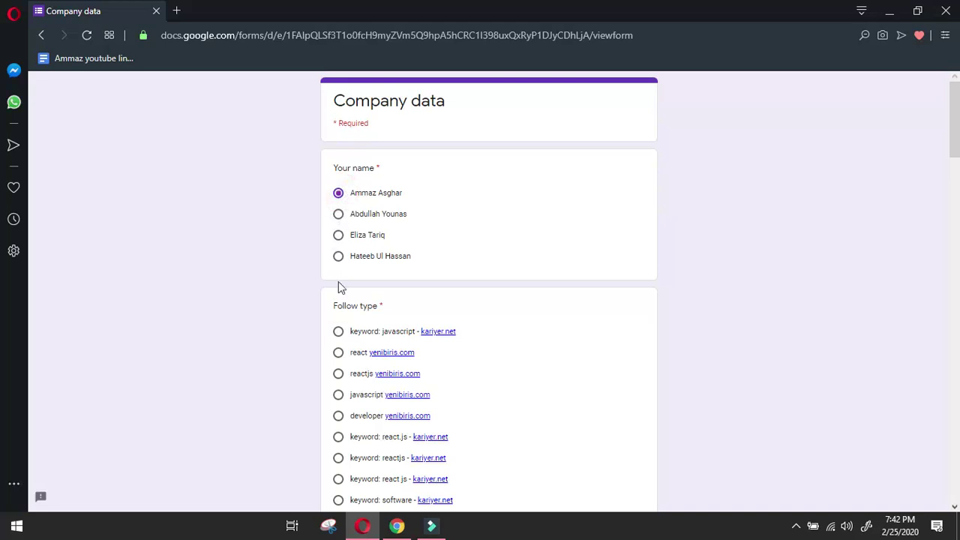
{"action": "left_click", "coordinate": [339, 352]}
{"action": "scroll", "coordinate": [360, 381], "scroll_direction": "down", "scroll_amount": 4}
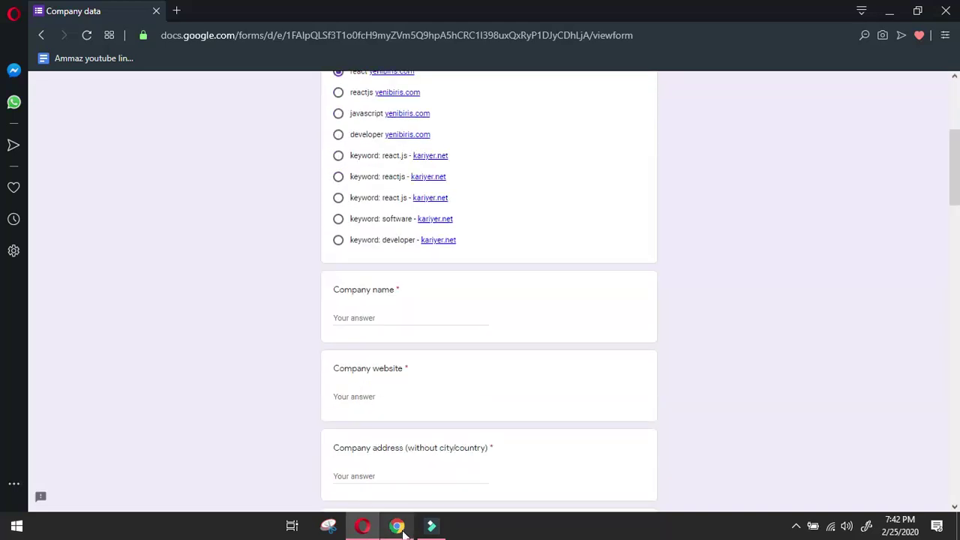
{"action": "left_click", "coordinate": [397, 526]}
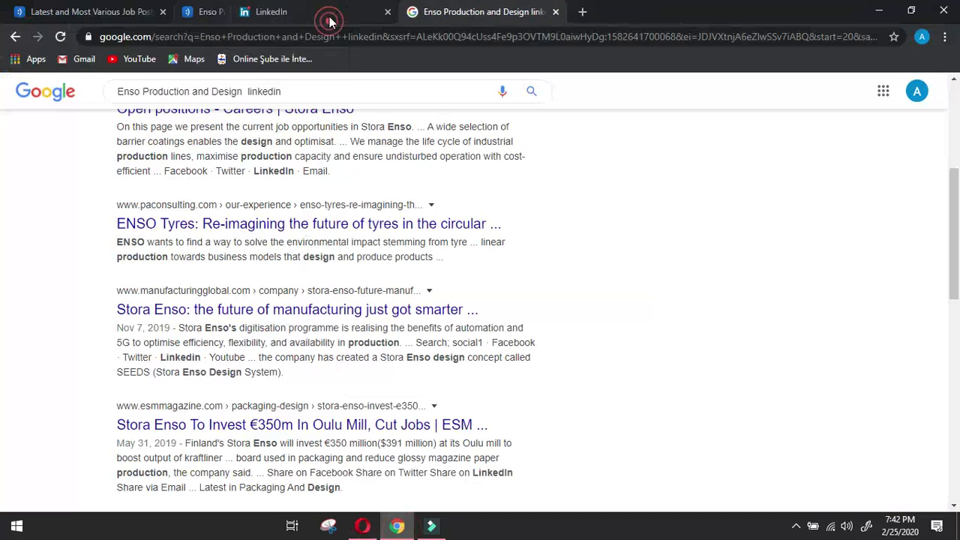
Close the Enso tabs and open Adlive's social media expert posting translated into English.
{"action": "middle_click", "coordinate": [330, 21]}
{"action": "middle_click", "coordinate": [330, 21]}
{"action": "middle_click", "coordinate": [330, 21]}
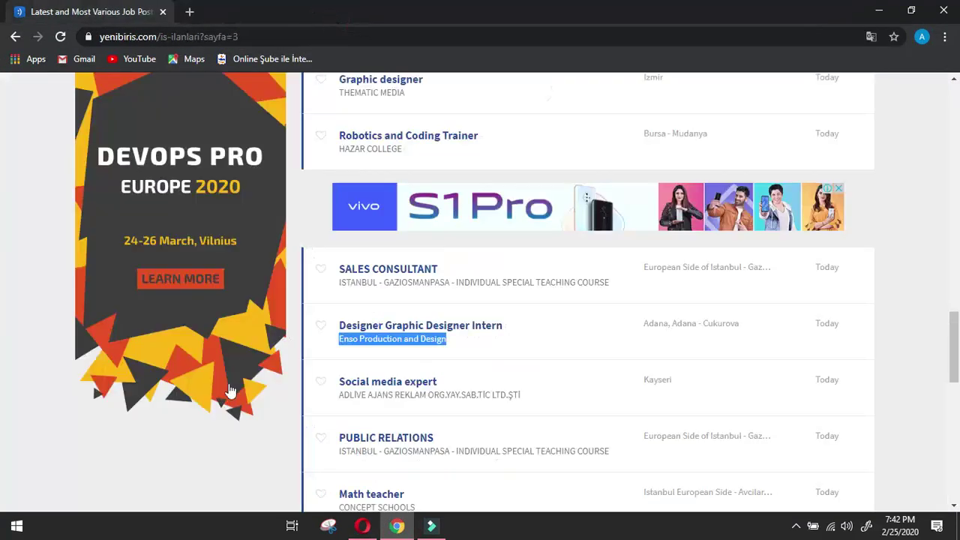
{"action": "left_click", "coordinate": [357, 383]}
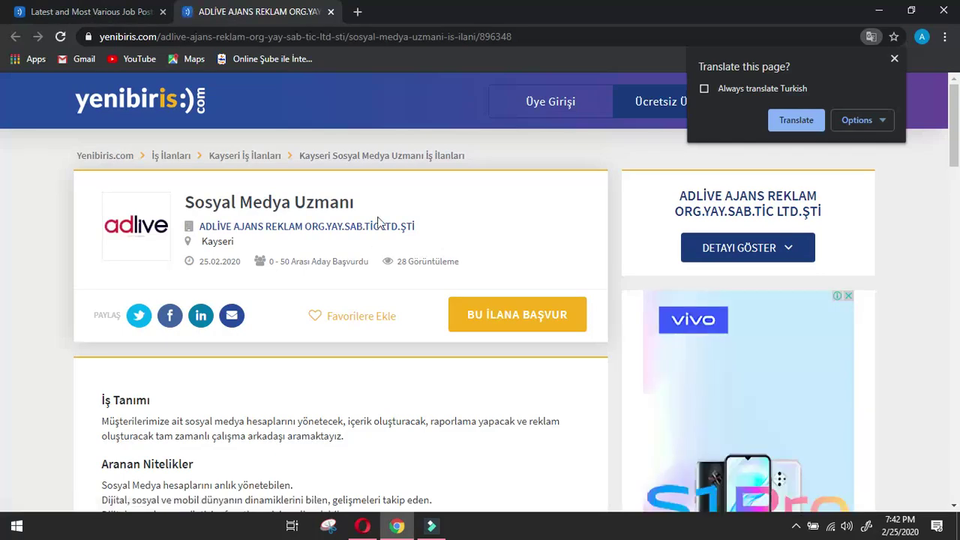
{"action": "left_click", "coordinate": [771, 123]}
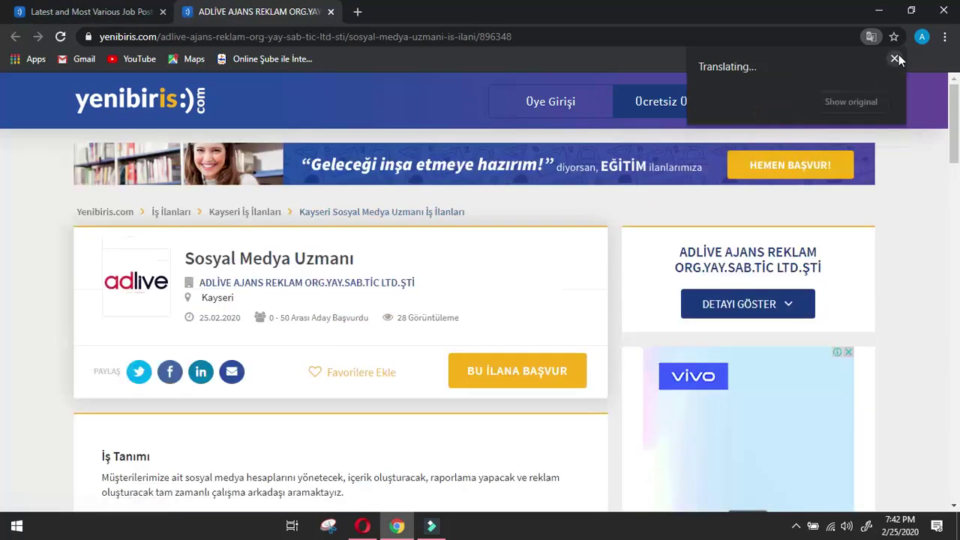
{"action": "left_click", "coordinate": [894, 59]}
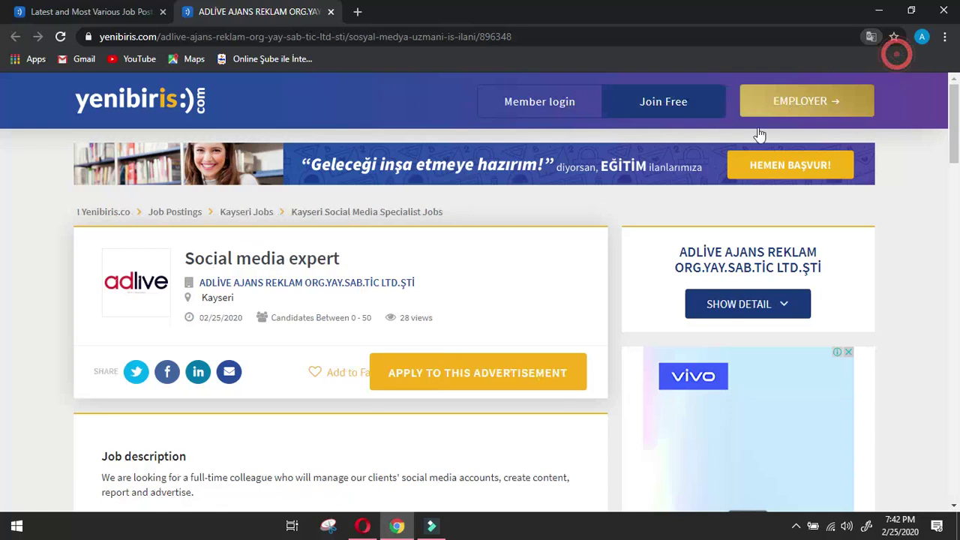
Open Adlive's website from the posting details and copy its address adlive.com.tr.
{"action": "left_click", "coordinate": [745, 311]}
{"action": "left_click", "coordinate": [767, 310]}
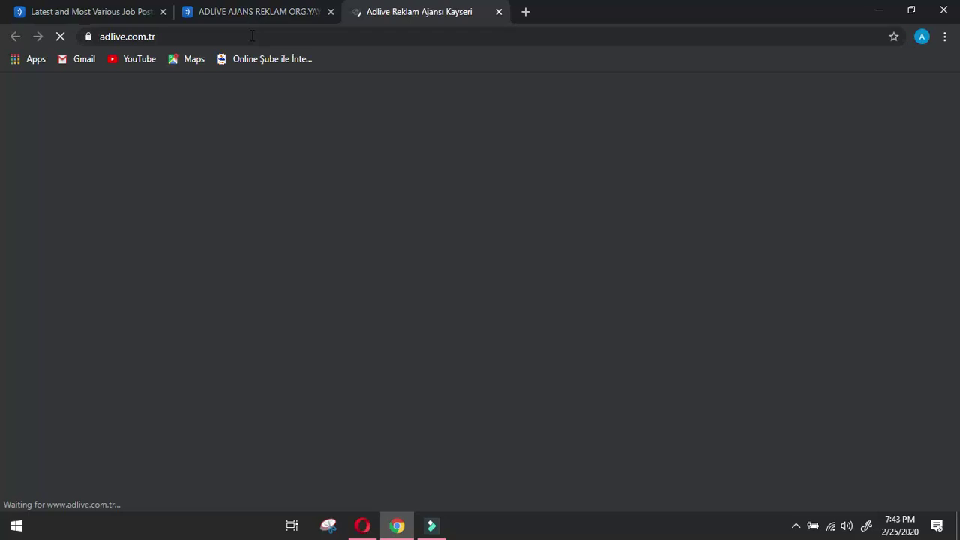
{"action": "left_click", "coordinate": [251, 36]}
{"action": "key", "text": "ctrl+c"}
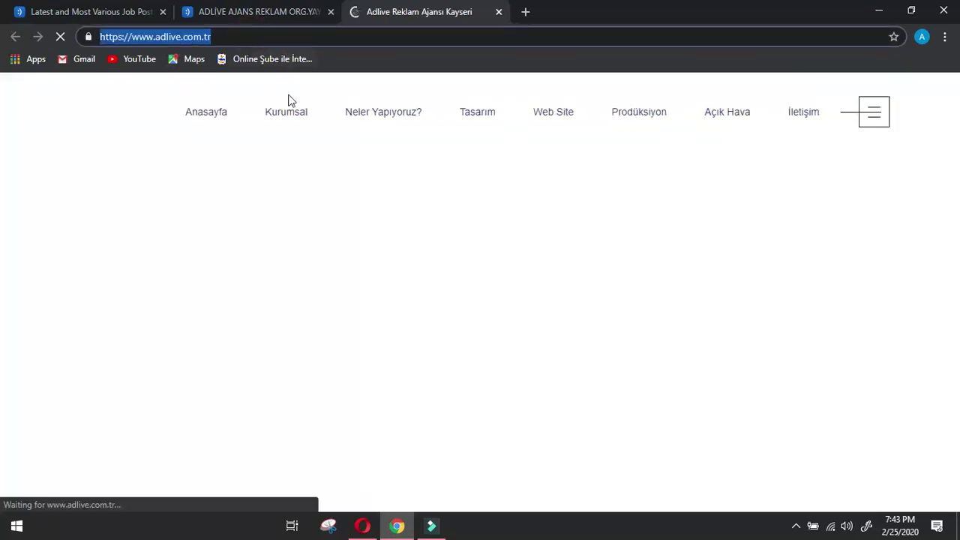
{"action": "key", "text": "alt+Tab"}
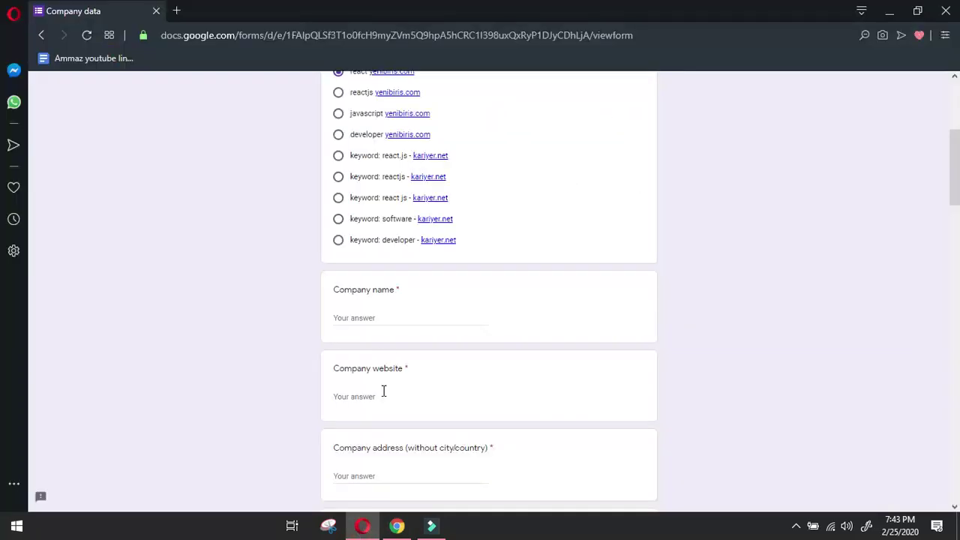
{"action": "left_click", "coordinate": [383, 391]}
{"action": "key", "text": "ctrl+v"}
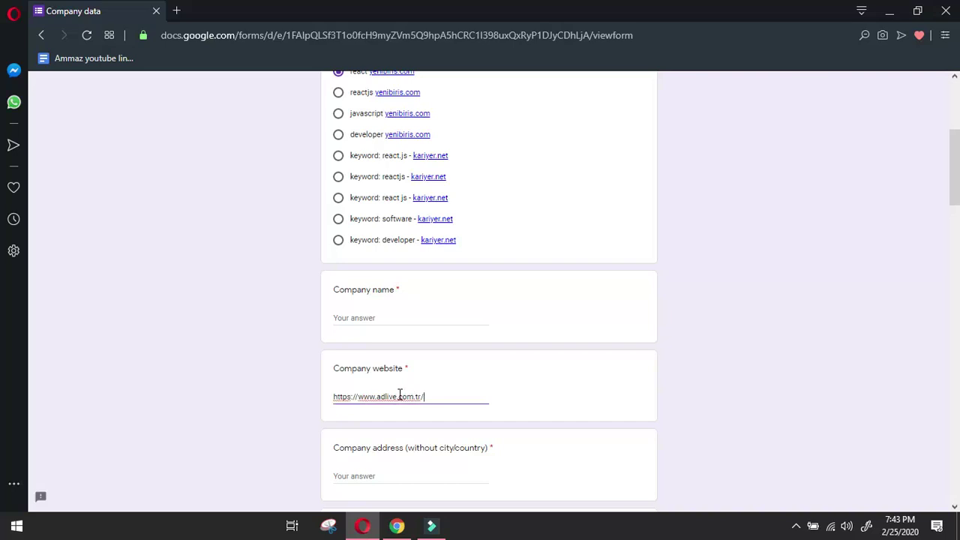
{"action": "double_click", "coordinate": [380, 398]}
{"action": "key", "text": "ctrl+c"}
{"action": "left_click", "coordinate": [383, 318]}
{"action": "key", "text": "ctrl+v"}
{"action": "left_click", "coordinate": [390, 522]}
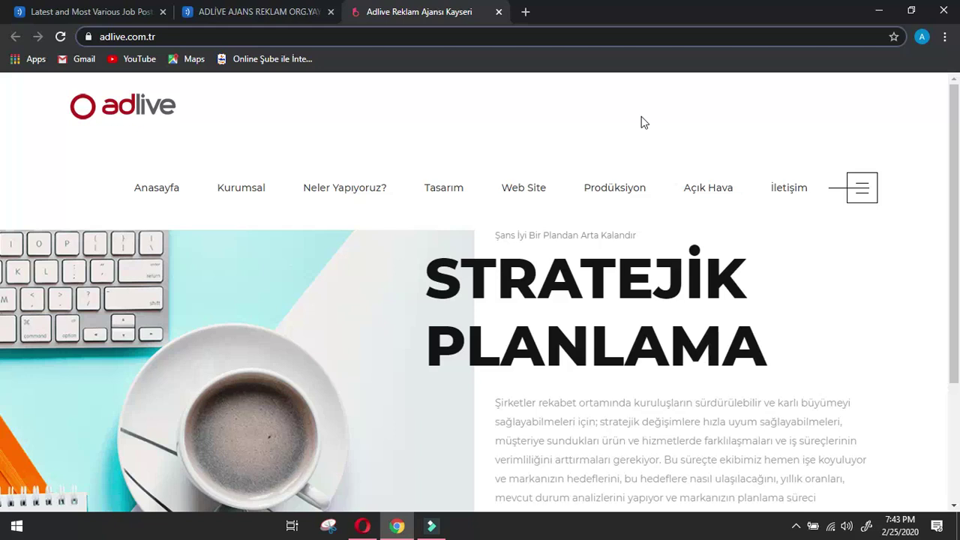
Scroll the adlive.com.tr homepage and go to its İletişim contact page.
{"action": "scroll", "coordinate": [940, 290], "scroll_direction": "down", "scroll_amount": 3}
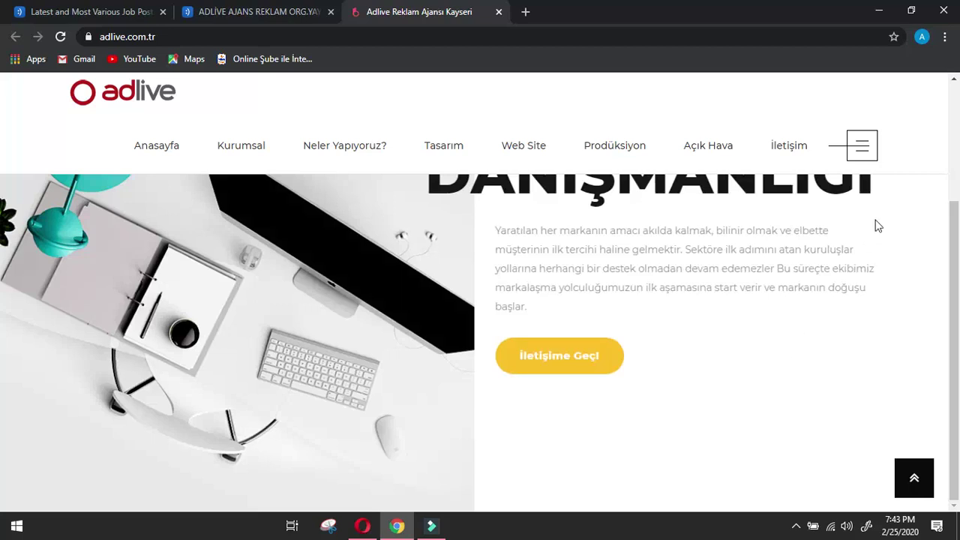
{"action": "scroll", "coordinate": [879, 225], "scroll_direction": "up", "scroll_amount": 3}
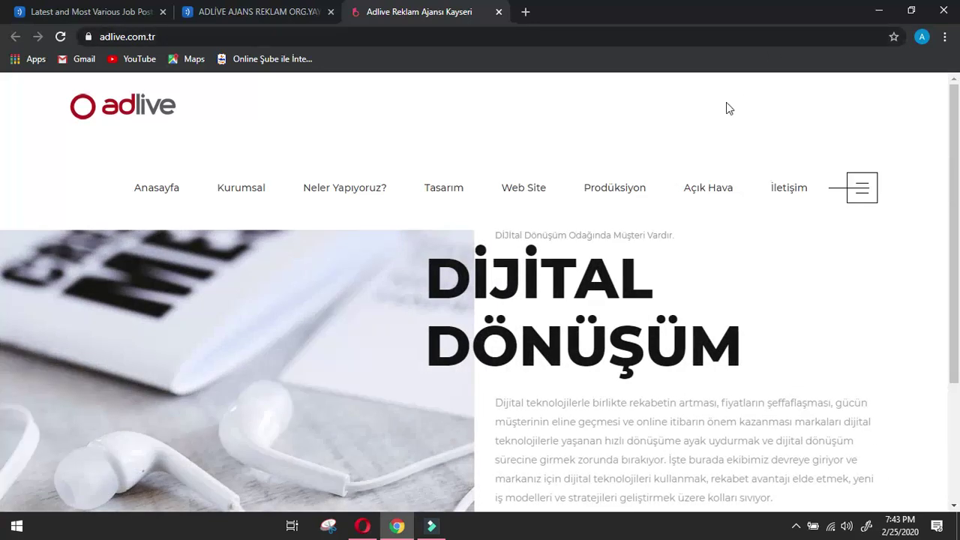
{"action": "left_click", "coordinate": [787, 187]}
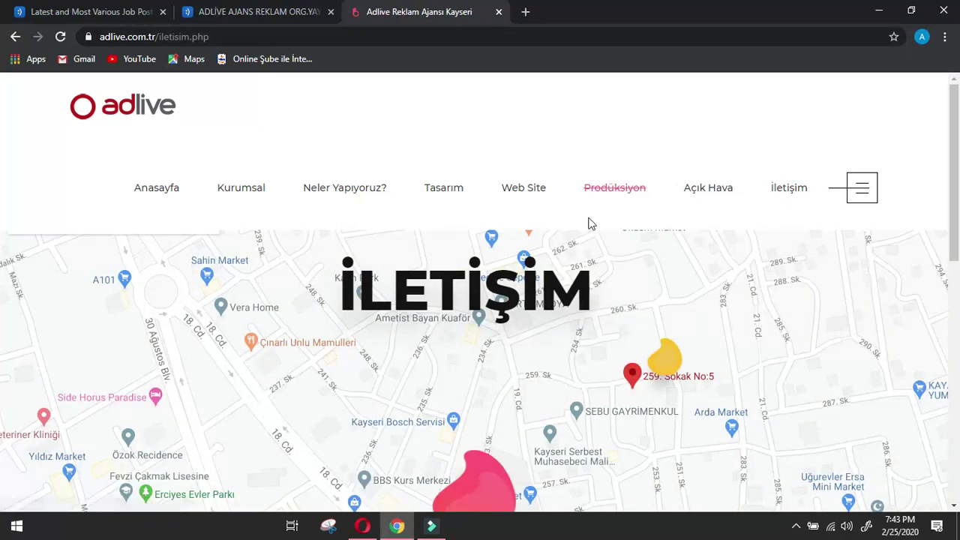
{"action": "scroll", "coordinate": [594, 242], "scroll_direction": "down", "scroll_amount": 4}
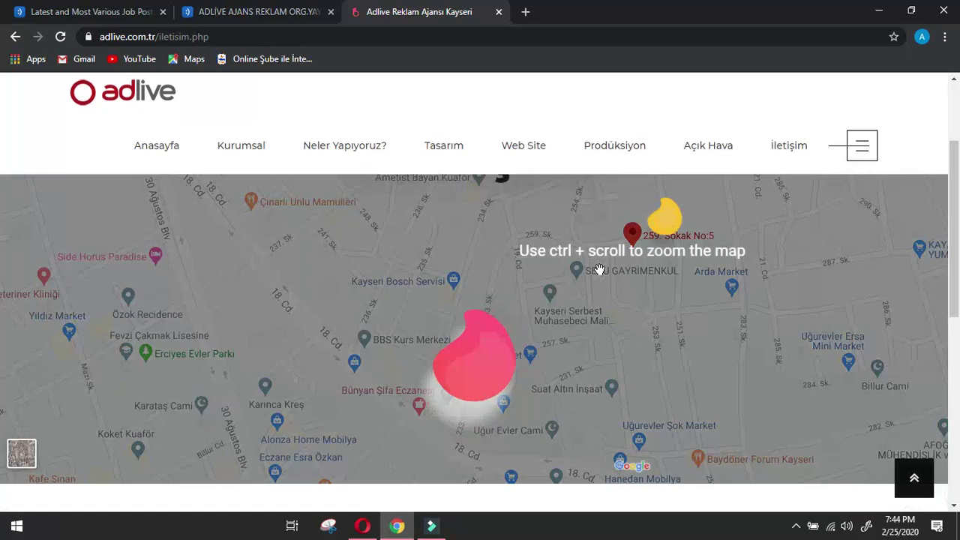
Copy Adlive's street address from the contact page into the Company address answer.
{"action": "scroll", "coordinate": [585, 328], "scroll_direction": "down", "scroll_amount": 4}
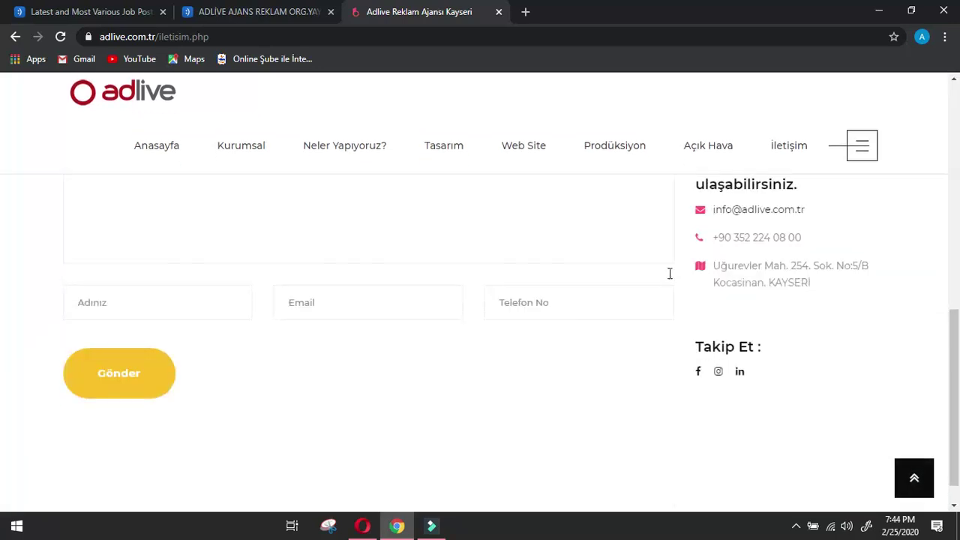
{"action": "left_click_drag", "start_coordinate": [716, 265], "coordinate": [766, 296]}
{"action": "key", "text": "ctrl+c"}
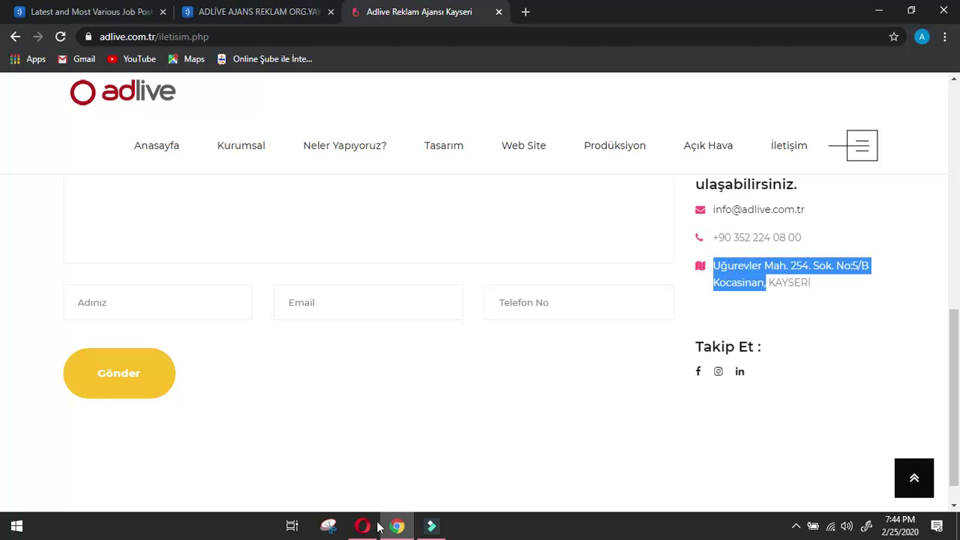
{"action": "left_click", "coordinate": [362, 525]}
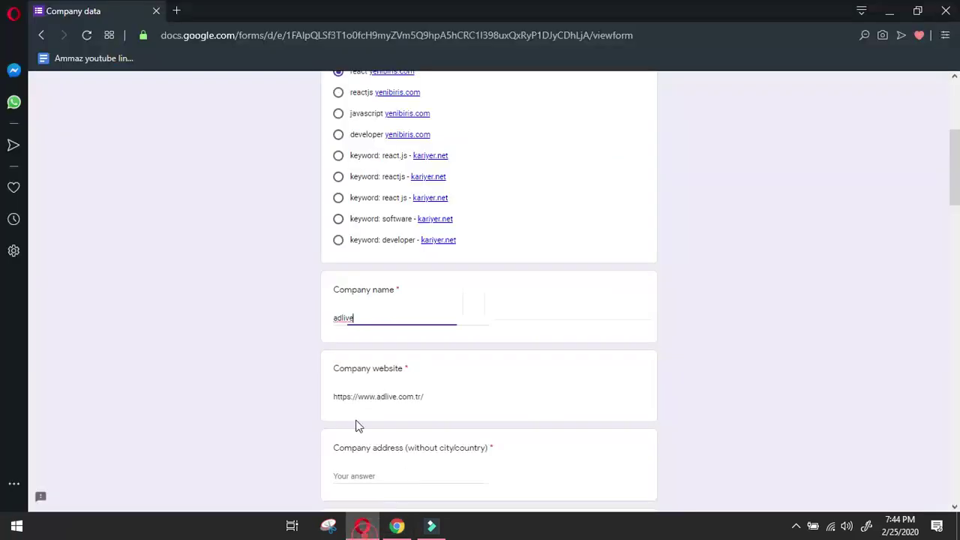
{"action": "left_click", "coordinate": [393, 478]}
{"action": "key", "text": "ctrl+v"}
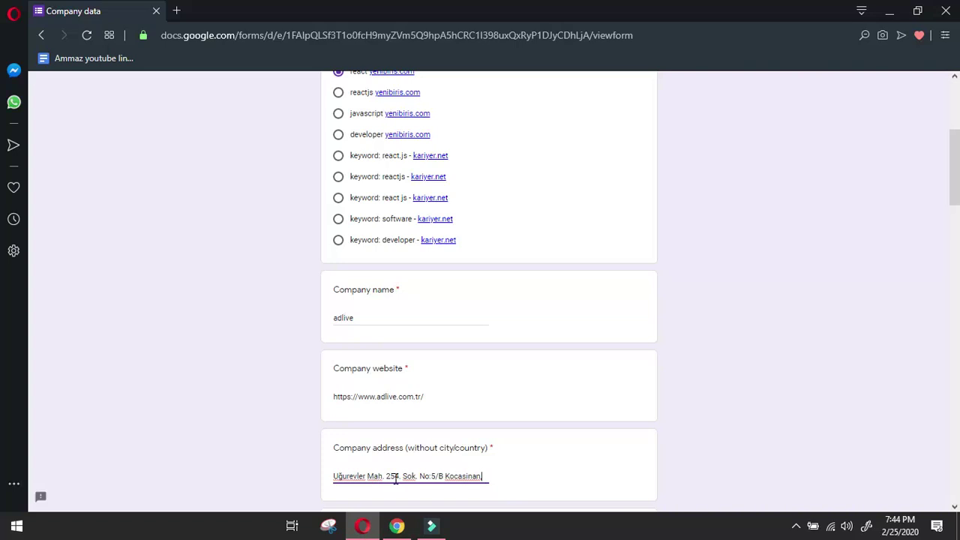
Set the Company city to KAYSERİ and the Country to Turkey.
{"action": "left_click", "coordinate": [396, 525]}
{"action": "left_click_drag", "start_coordinate": [773, 283], "coordinate": [838, 289]}
{"action": "key", "text": "ctrl+c"}
{"action": "left_click", "coordinate": [362, 525]}
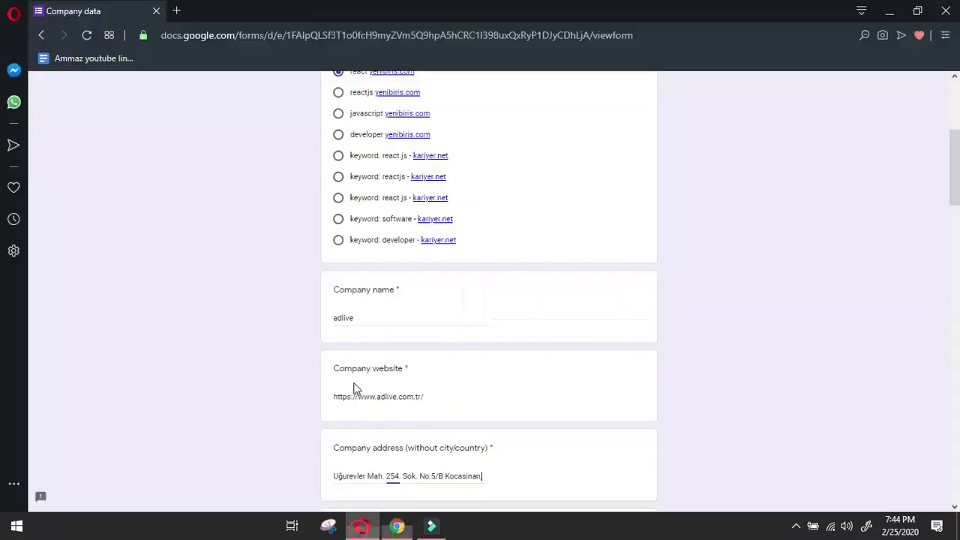
{"action": "scroll", "coordinate": [351, 371], "scroll_direction": "down", "scroll_amount": 2}
{"action": "left_click", "coordinate": [390, 411]}
{"action": "key", "text": "ctrl+v"}
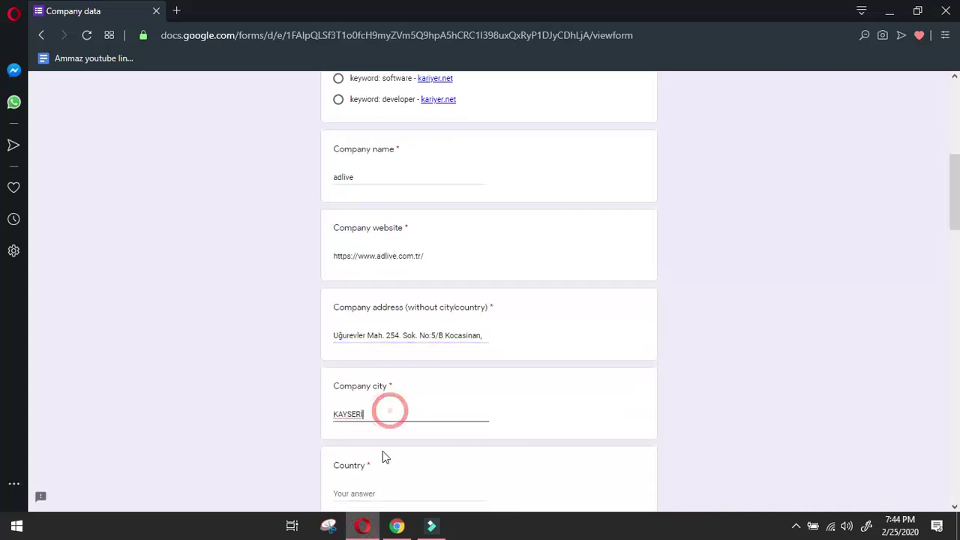
{"action": "left_click", "coordinate": [377, 489]}
{"action": "type", "text": "Turke"}
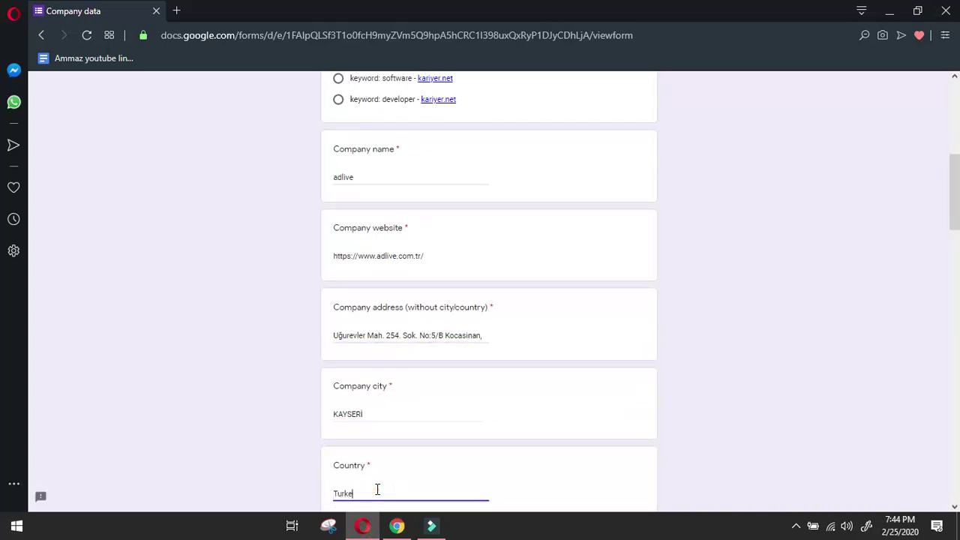
{"action": "type", "text": "y"}
Copy the e-mail link's address from the contact page for the career e-mail answer.
{"action": "left_click", "coordinate": [397, 526]}
{"action": "left_click", "coordinate": [660, 442]}
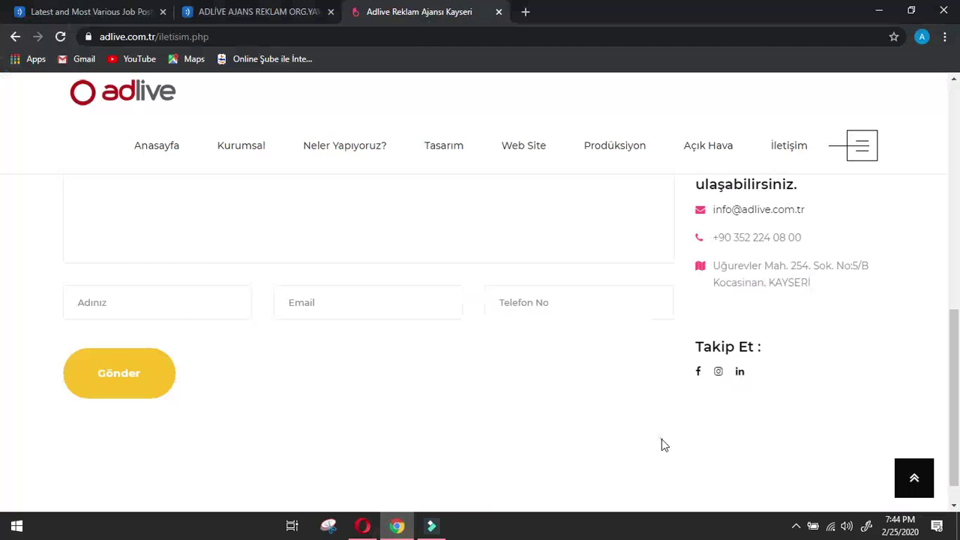
{"action": "right_click", "coordinate": [758, 212]}
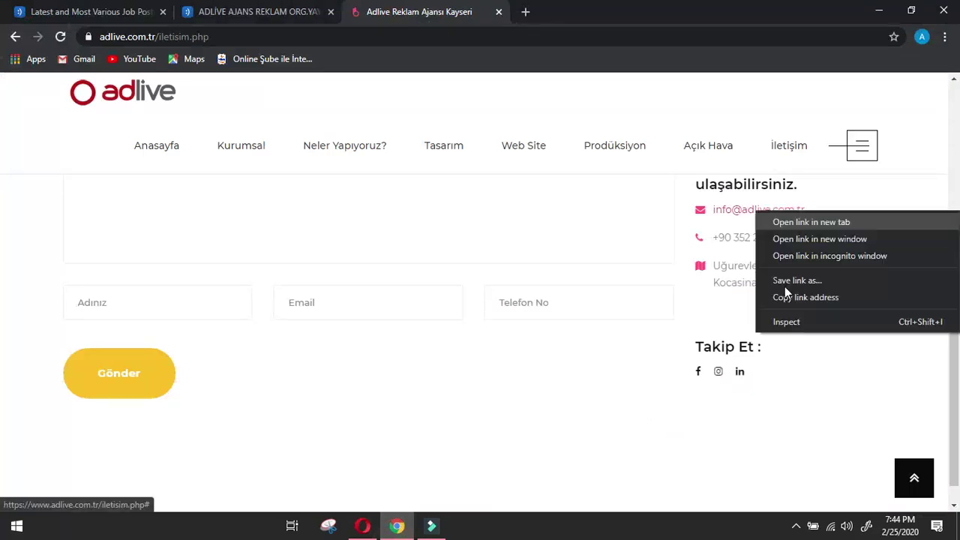
{"action": "left_click", "coordinate": [794, 302]}
{"action": "left_click", "coordinate": [363, 526]}
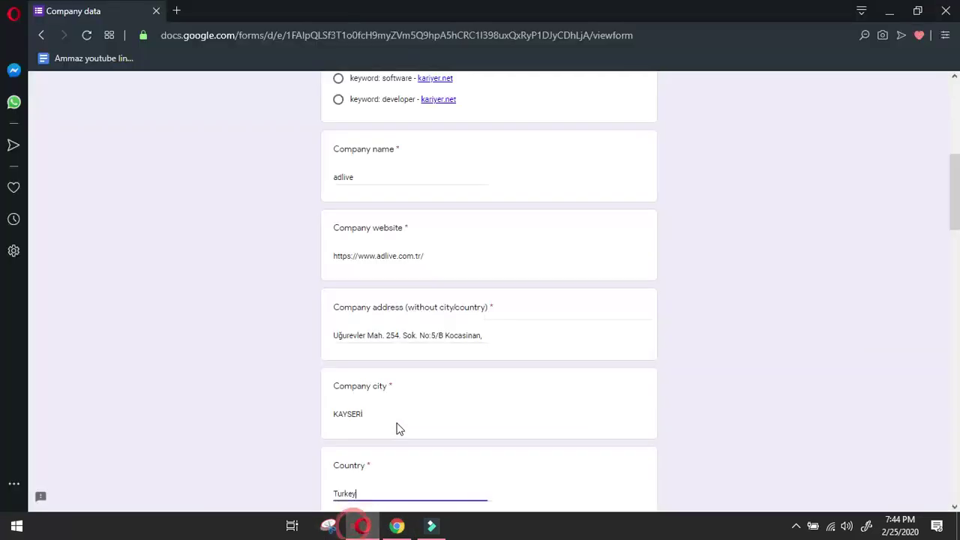
{"action": "scroll", "coordinate": [396, 427], "scroll_direction": "down", "scroll_amount": 3}
{"action": "left_click", "coordinate": [393, 371]}
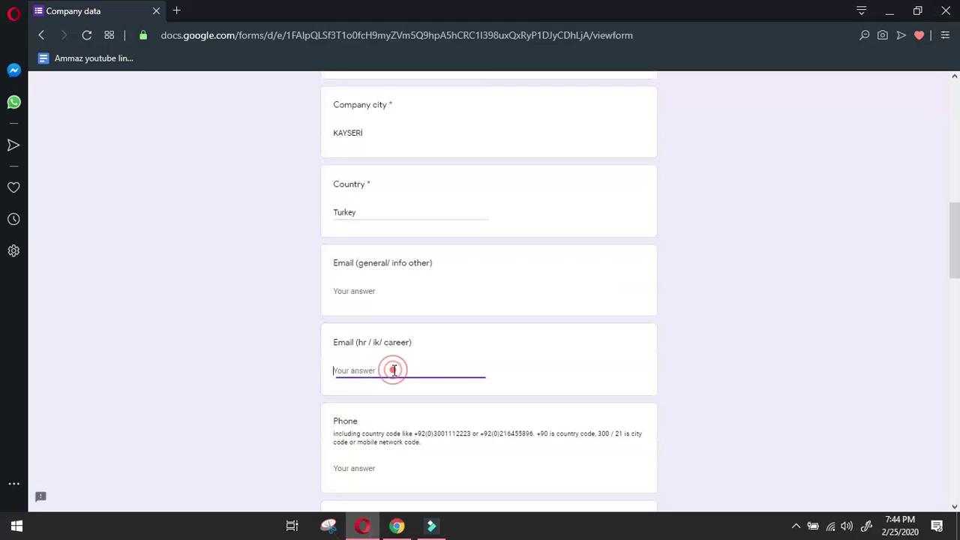
Fill the general e-mail answer with Adlive's e-mail address, replacing a wrongly pasted link.
{"action": "left_click", "coordinate": [404, 292]}
{"action": "key", "text": "ctrl+v"}
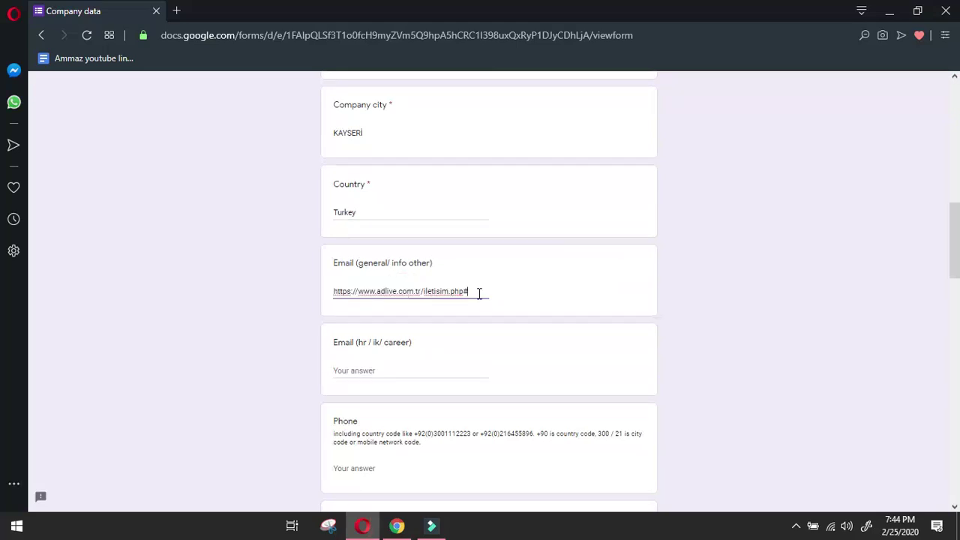
{"action": "key", "text": "ctrl+a"}
{"action": "key", "text": "BackSpace"}
{"action": "left_click", "coordinate": [393, 529]}
{"action": "mouse_move", "coordinate": [364, 531]}
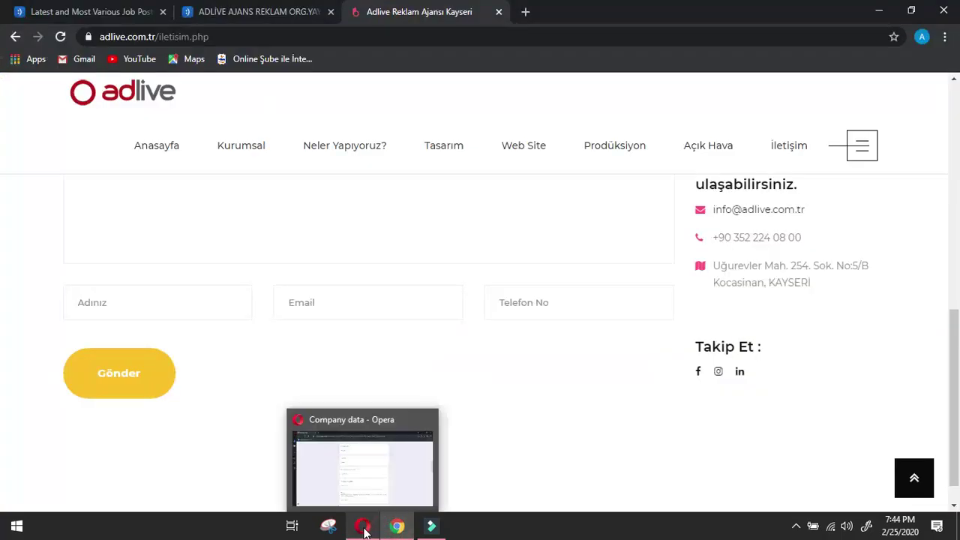
{"action": "left_click_drag", "start_coordinate": [820, 212], "coordinate": [713, 215]}
{"action": "left_click", "coordinate": [365, 525]}
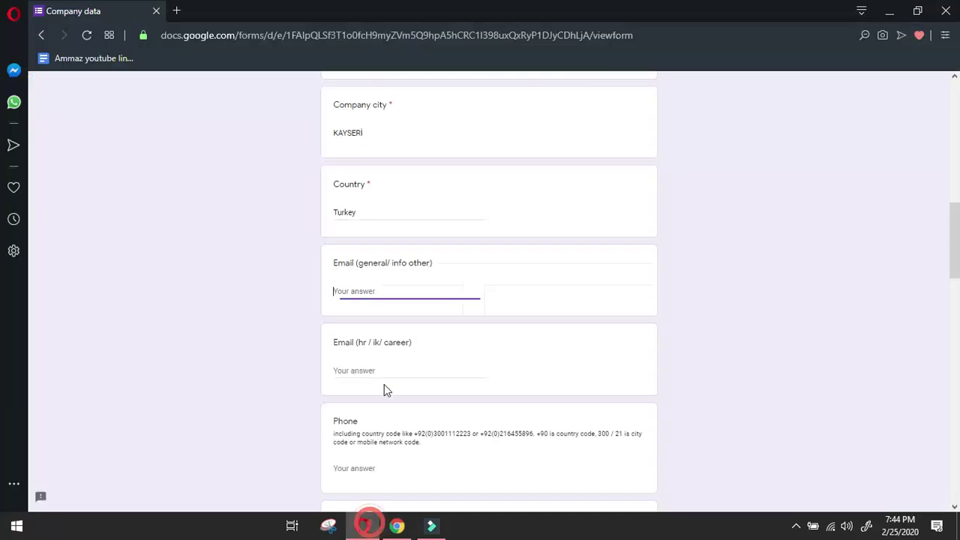
{"action": "key", "text": "ctrl+v"}
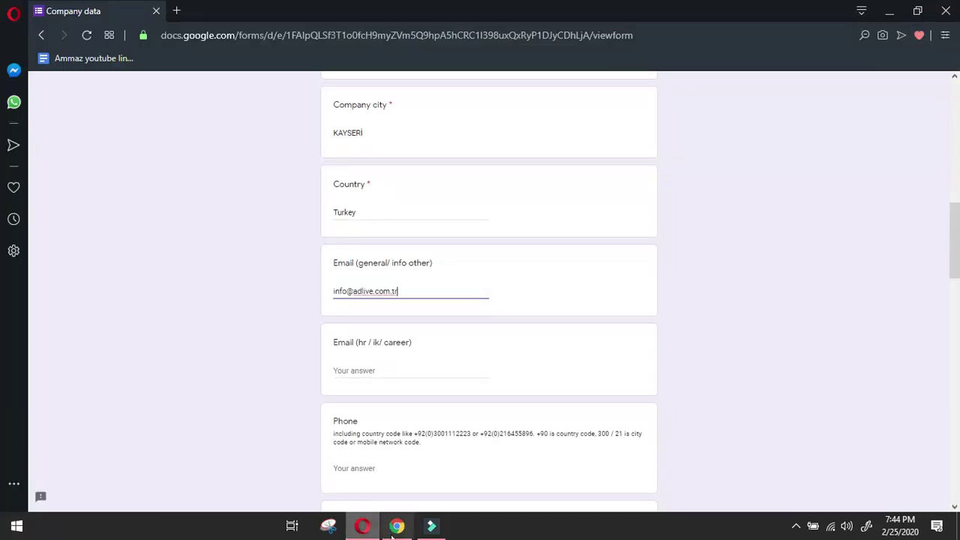
Copy the agency's phone number from the contact page into the Phone answer.
{"action": "left_click", "coordinate": [397, 525]}
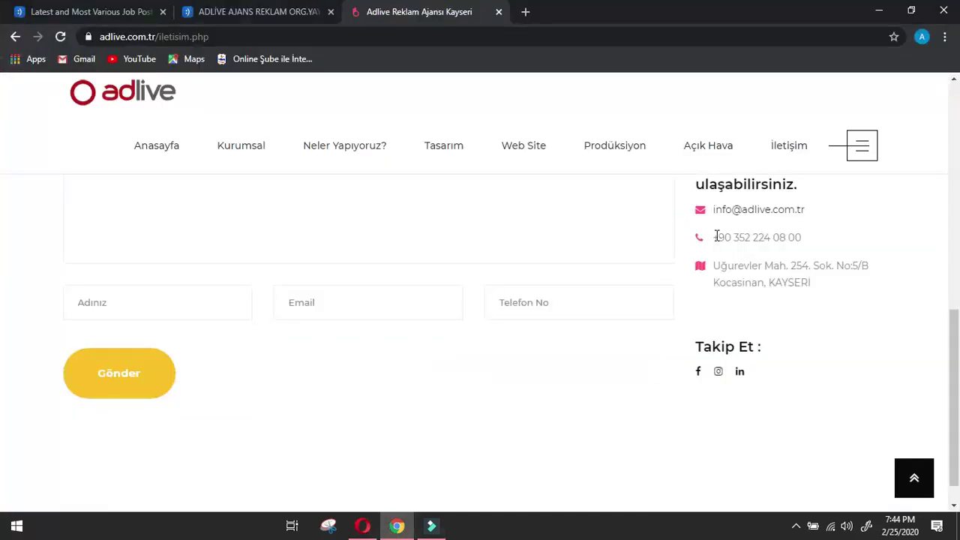
{"action": "left_click_drag", "start_coordinate": [712, 237], "coordinate": [818, 238]}
{"action": "left_click", "coordinate": [365, 525]}
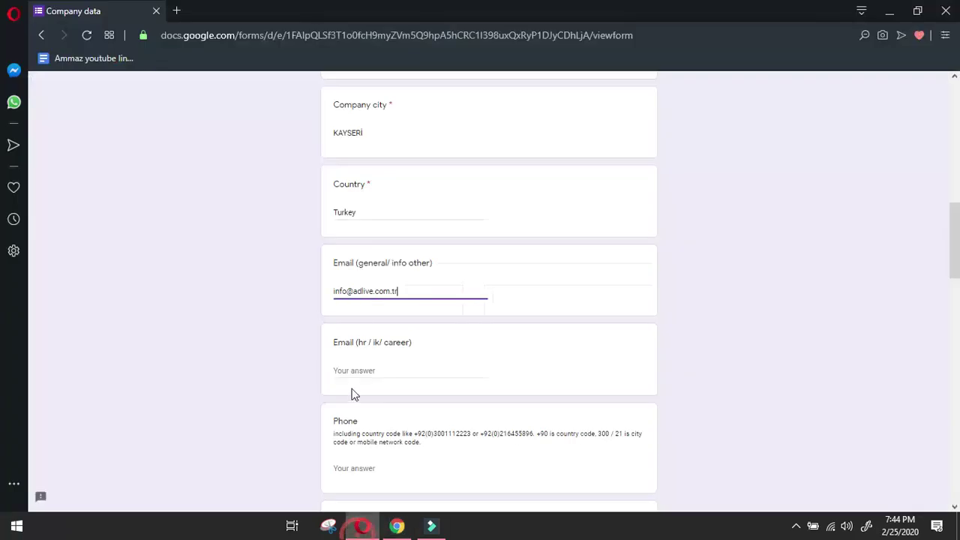
{"action": "left_click", "coordinate": [360, 467]}
{"action": "key", "text": "ctrl+v"}
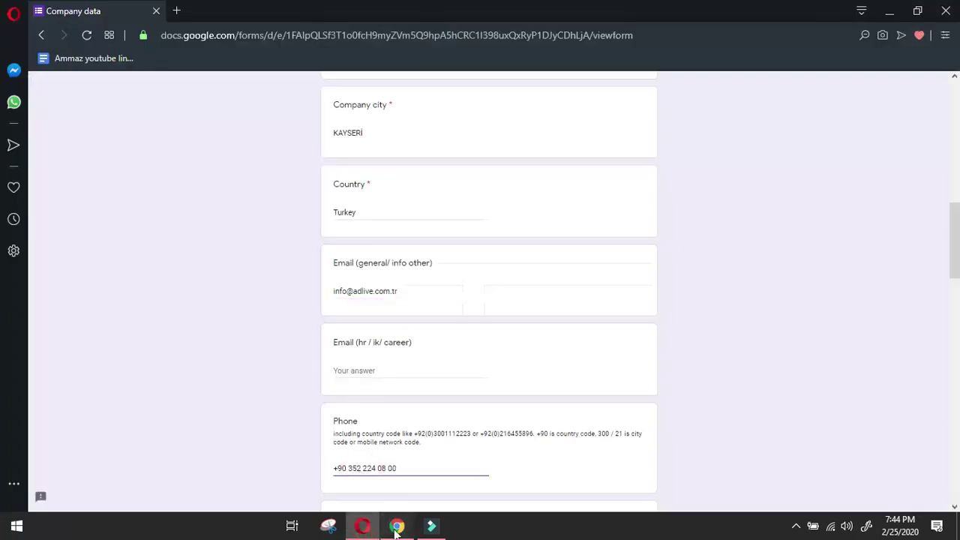
{"action": "left_click", "coordinate": [397, 525]}
{"action": "scroll", "coordinate": [444, 336], "scroll_direction": "up", "scroll_amount": 5}
Copy Adlive's Turkish menu items, Anasayfa through İletişim, and open Google Translate in a new tab.
{"action": "scroll", "coordinate": [444, 339], "scroll_direction": "up", "scroll_amount": 3}
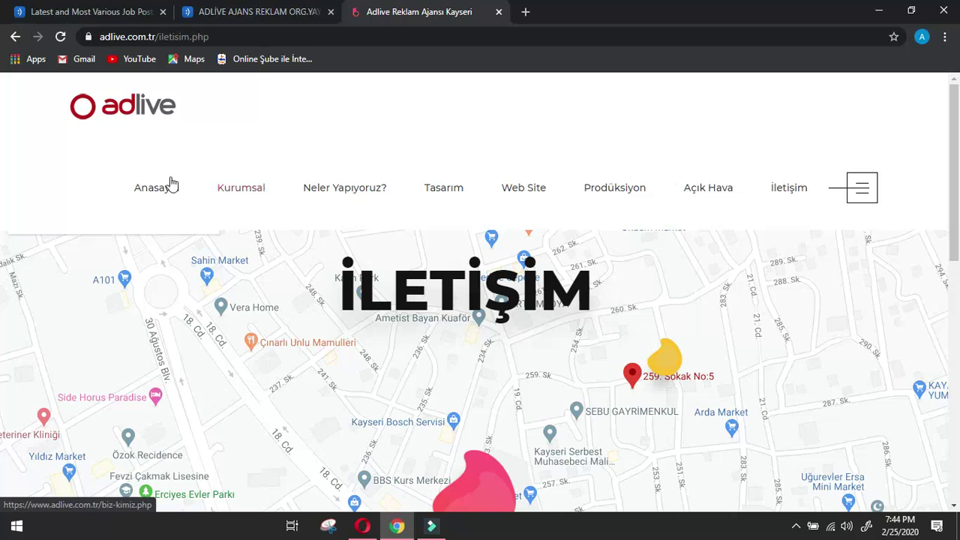
{"action": "left_click_drag", "start_coordinate": [135, 188], "coordinate": [818, 195]}
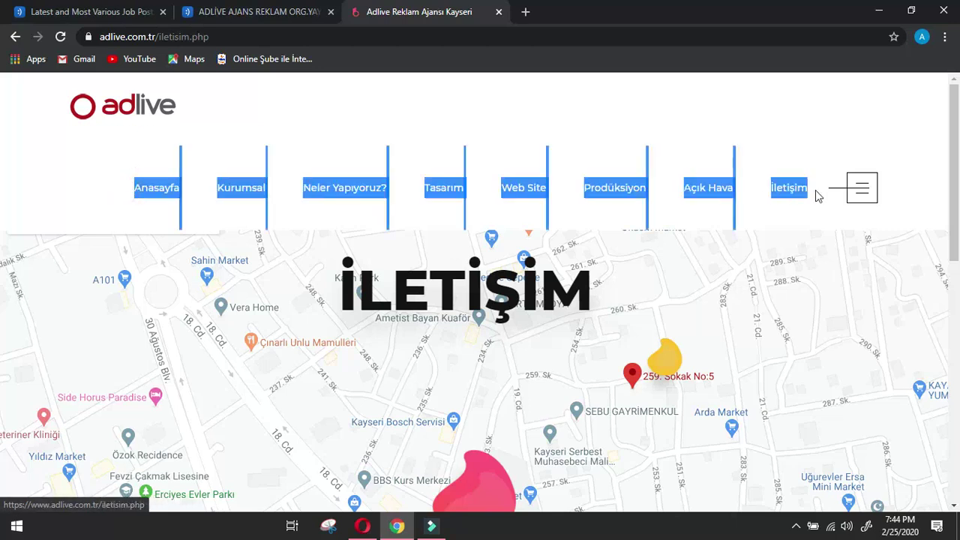
{"action": "left_click", "coordinate": [525, 12]}
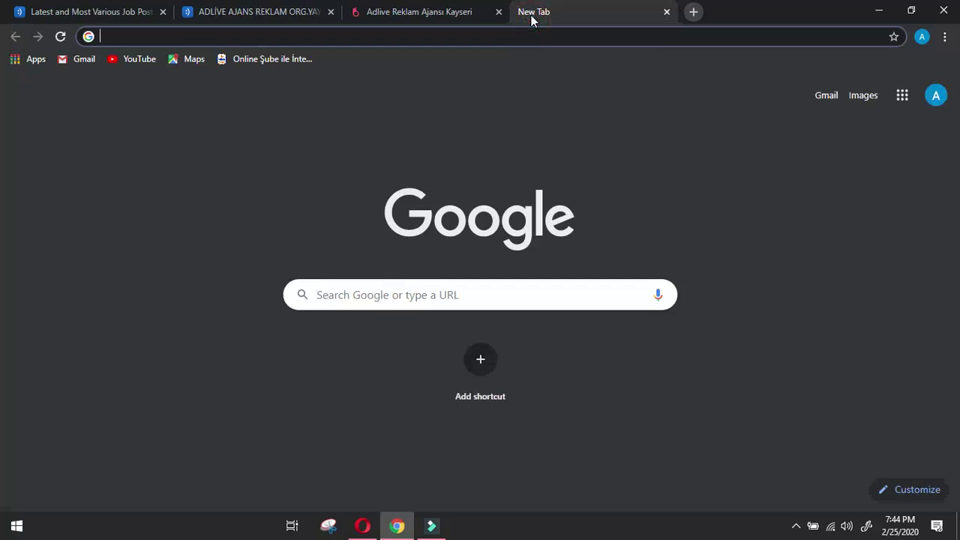
{"action": "type", "text": "g"}
{"action": "key", "text": "Return"}
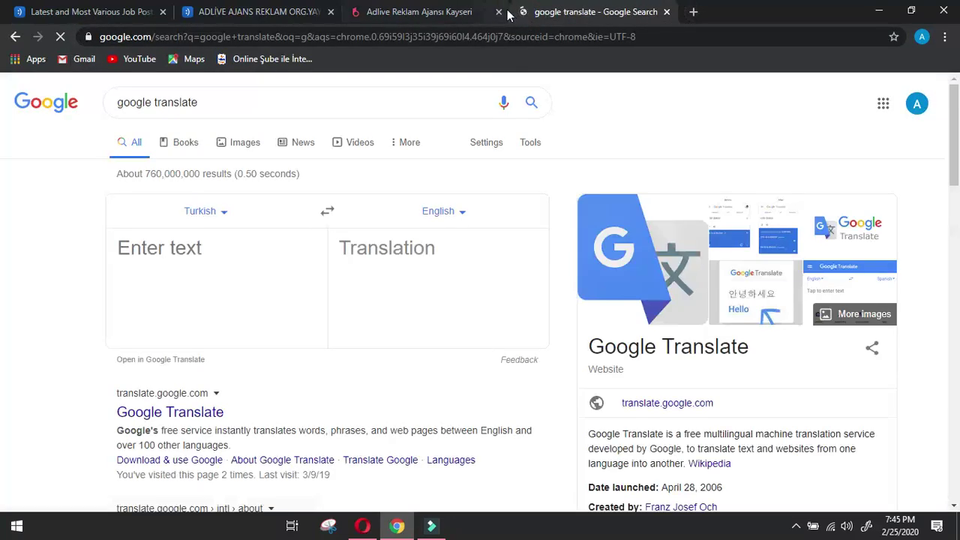
Translate the pasted menu list into English, then open Adlive's Neler Yapıyoruz? page.
{"action": "left_click", "coordinate": [232, 268]}
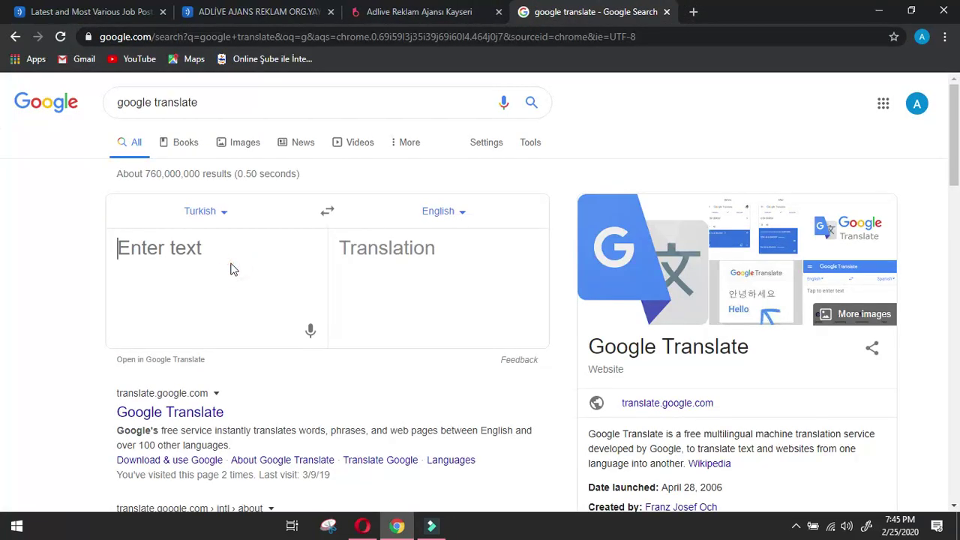
{"action": "key", "text": "ctrl+v"}
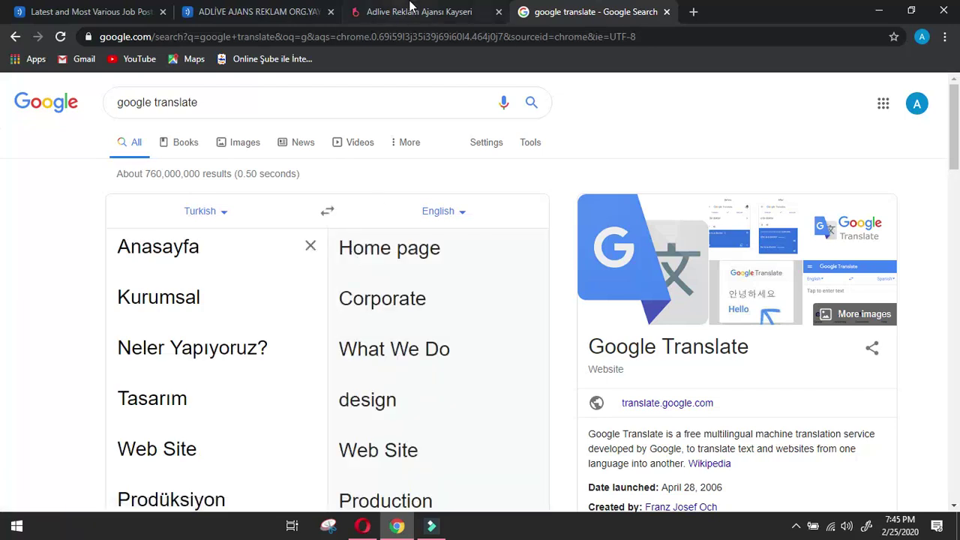
{"action": "left_click", "coordinate": [409, 6]}
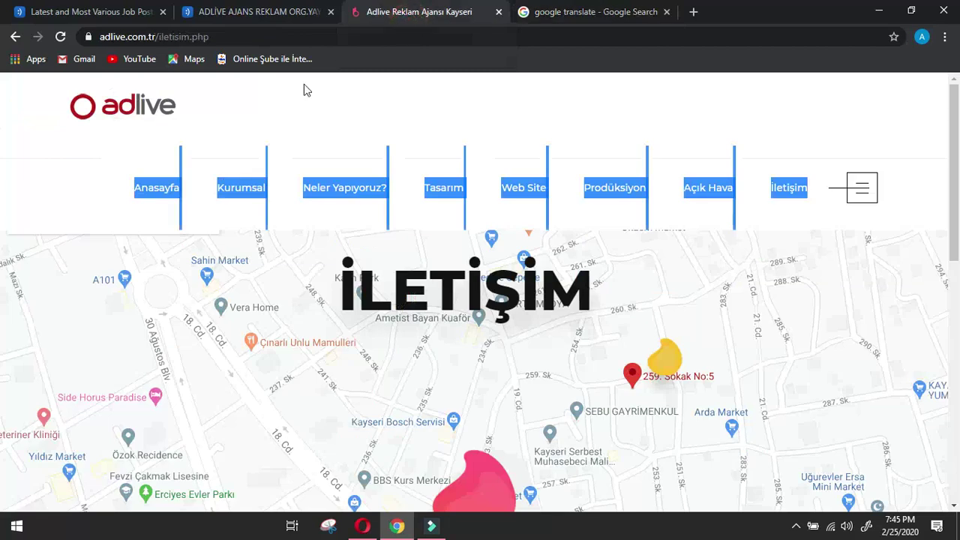
{"action": "left_click", "coordinate": [360, 200]}
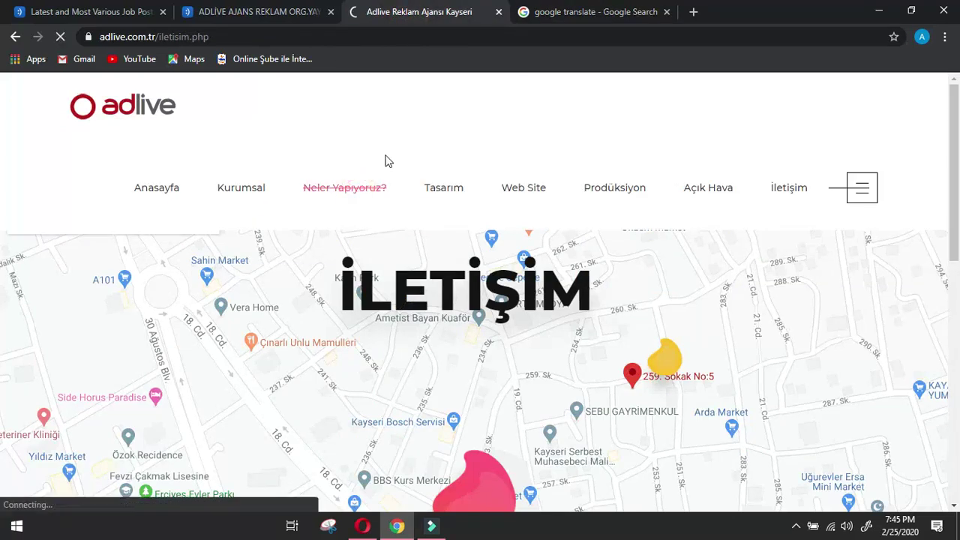
Scroll down to Adlive's services, glancing back at the earlier menu translations.
{"action": "scroll", "coordinate": [413, 247], "scroll_direction": "down", "scroll_amount": 3}
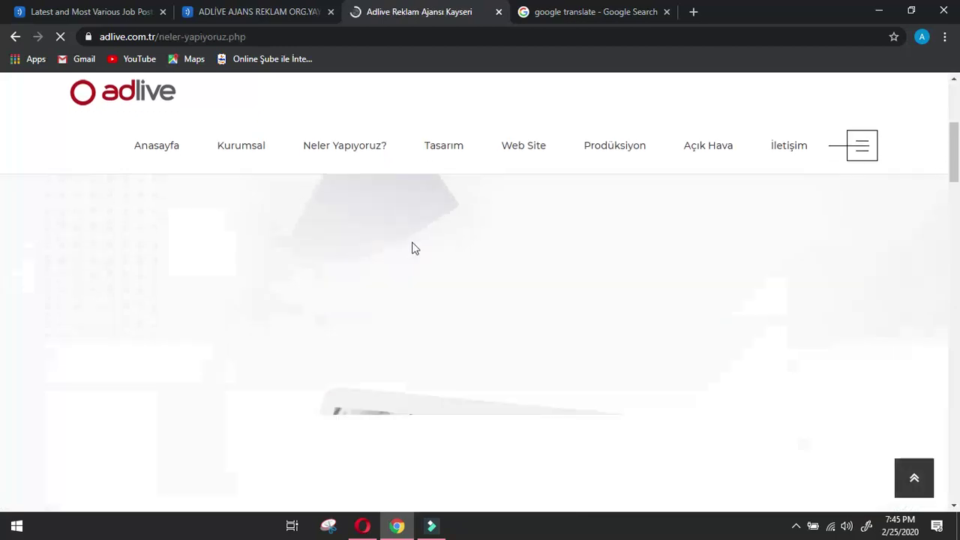
{"action": "scroll", "coordinate": [413, 247], "scroll_direction": "down", "scroll_amount": 2}
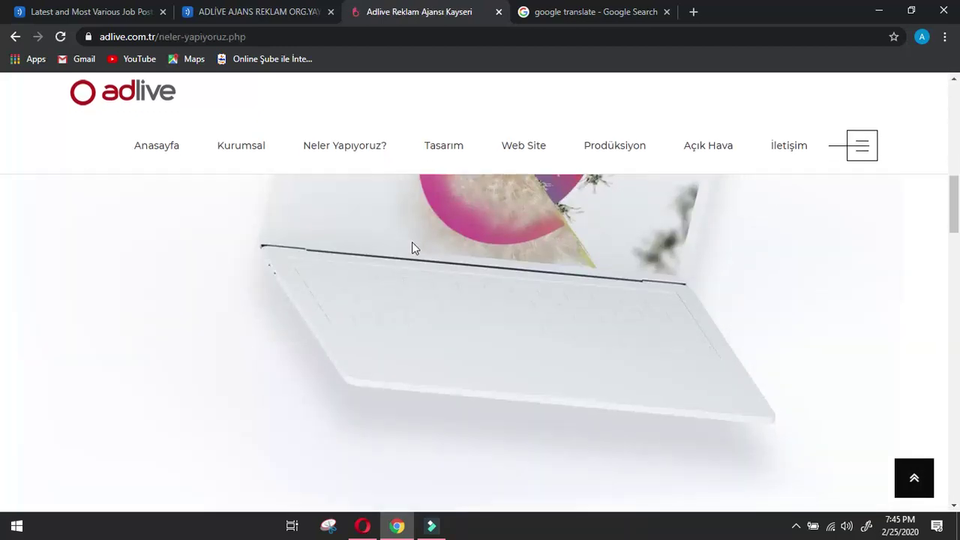
{"action": "scroll", "coordinate": [412, 243], "scroll_direction": "down", "scroll_amount": 5}
{"action": "scroll", "coordinate": [412, 244], "scroll_direction": "down", "scroll_amount": 3}
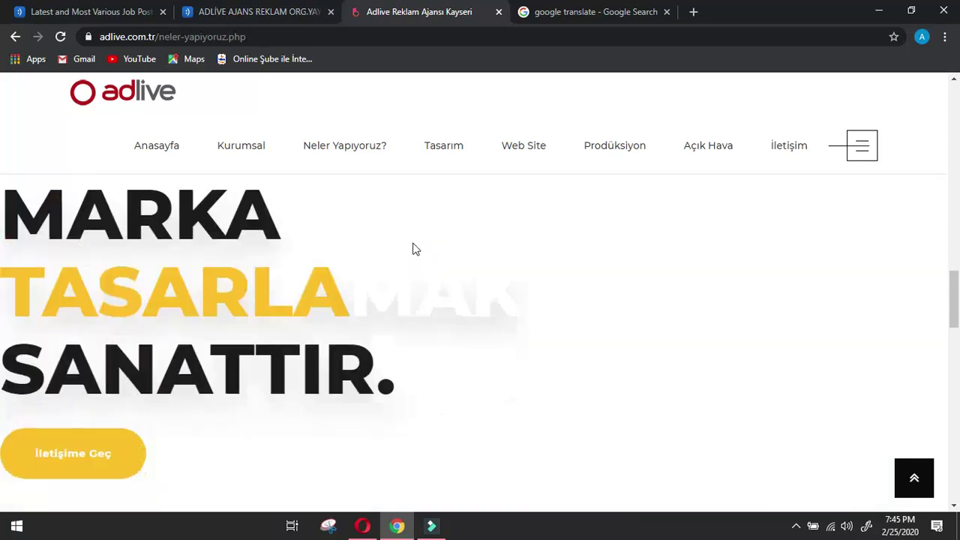
{"action": "scroll", "coordinate": [413, 243], "scroll_direction": "down", "scroll_amount": 1, "text": "ctrl"}
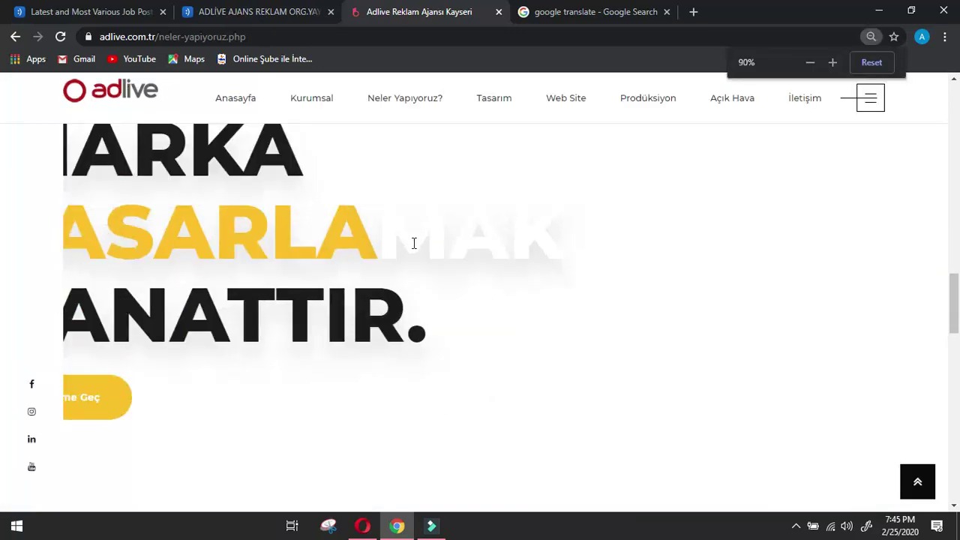
{"action": "scroll", "coordinate": [414, 243], "scroll_direction": "down", "scroll_amount": 8}
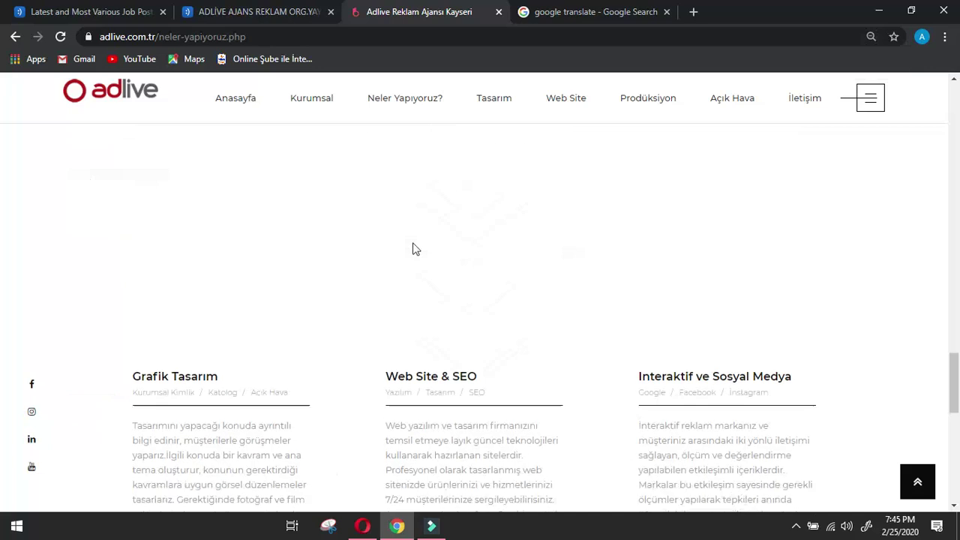
{"action": "scroll", "coordinate": [413, 249], "scroll_direction": "down", "scroll_amount": 2}
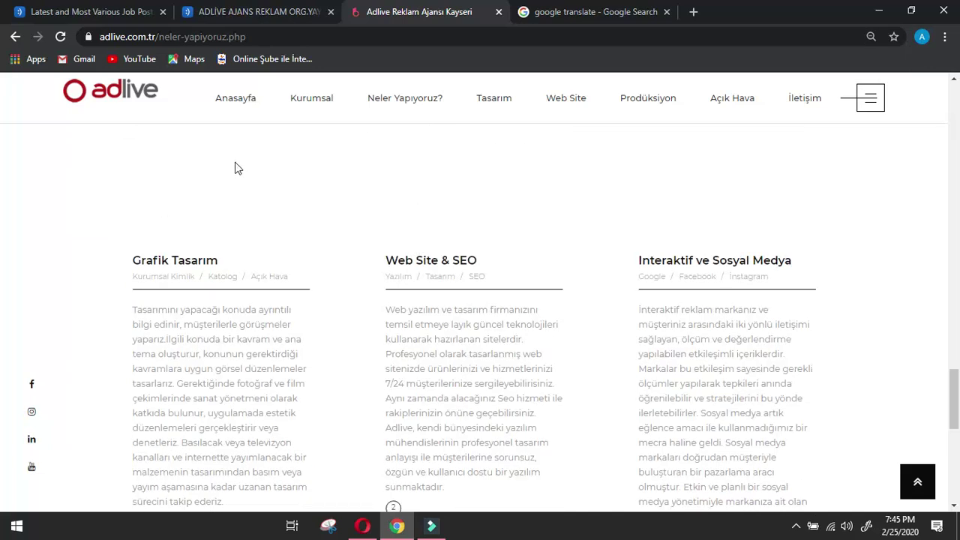
{"action": "left_click", "coordinate": [593, 11]}
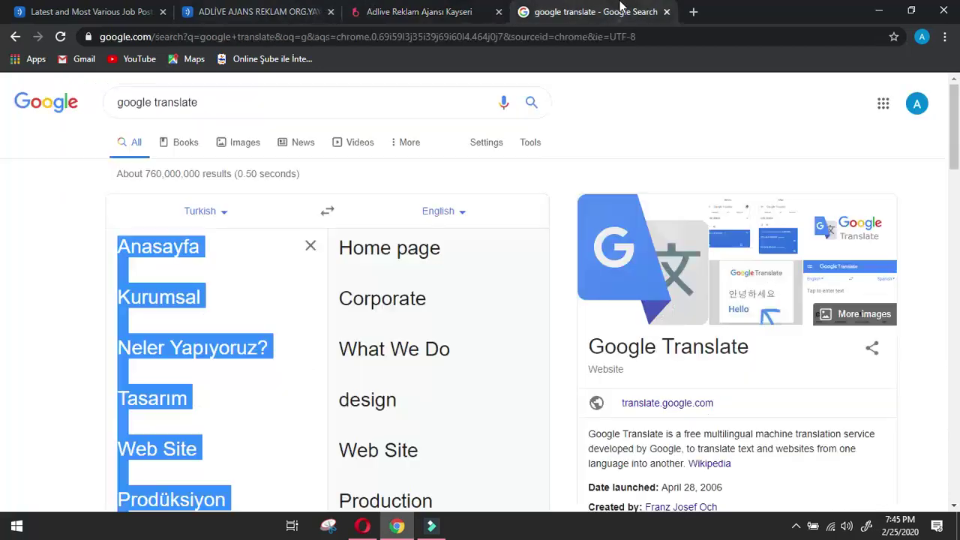
{"action": "scroll", "coordinate": [503, 328], "scroll_direction": "down", "scroll_amount": 2}
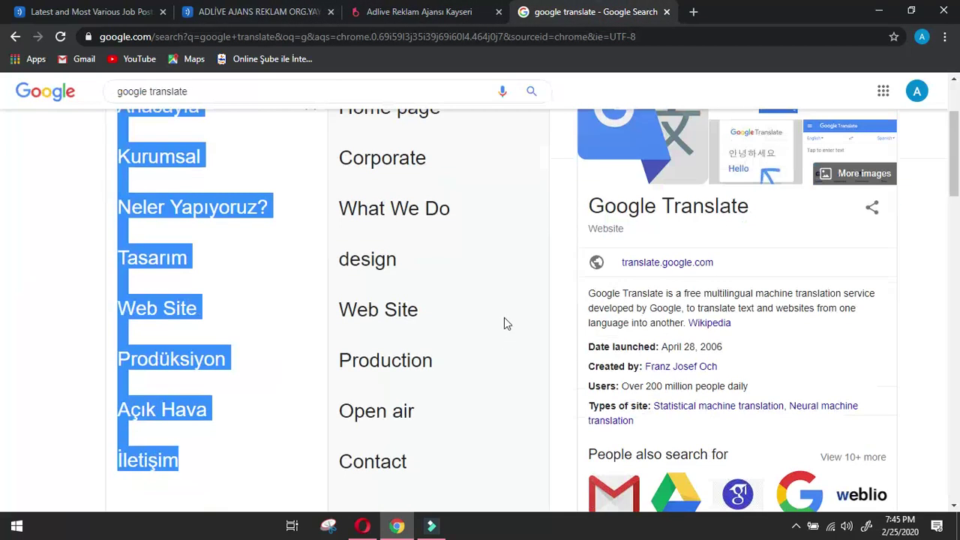
{"action": "scroll", "coordinate": [504, 319], "scroll_direction": "up", "scroll_amount": 2}
{"action": "left_click", "coordinate": [449, 12]}
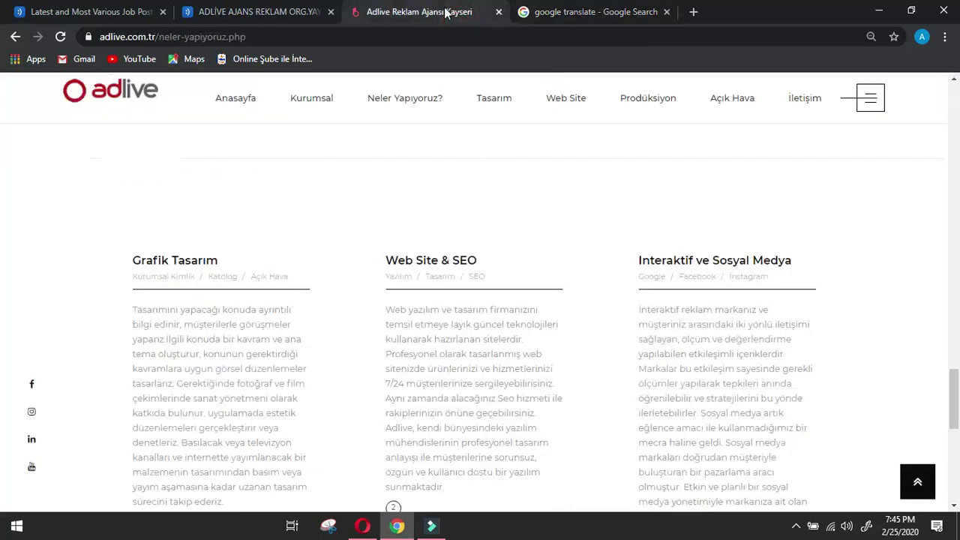
Translate the Grafik Tasarım heading to 'Graphic design' and take it back to the form.
{"action": "double_click", "coordinate": [137, 261]}
{"action": "mouse_move", "coordinate": [252, 257]}
{"action": "left_mouse_down"}
{"action": "mouse_move", "coordinate": [387, 253]}
{"action": "mouse_move", "coordinate": [262, 246]}
{"action": "left_mouse_up"}
{"action": "key", "text": "ctrl+c"}
{"action": "key", "text": "ctrl+Tab"}
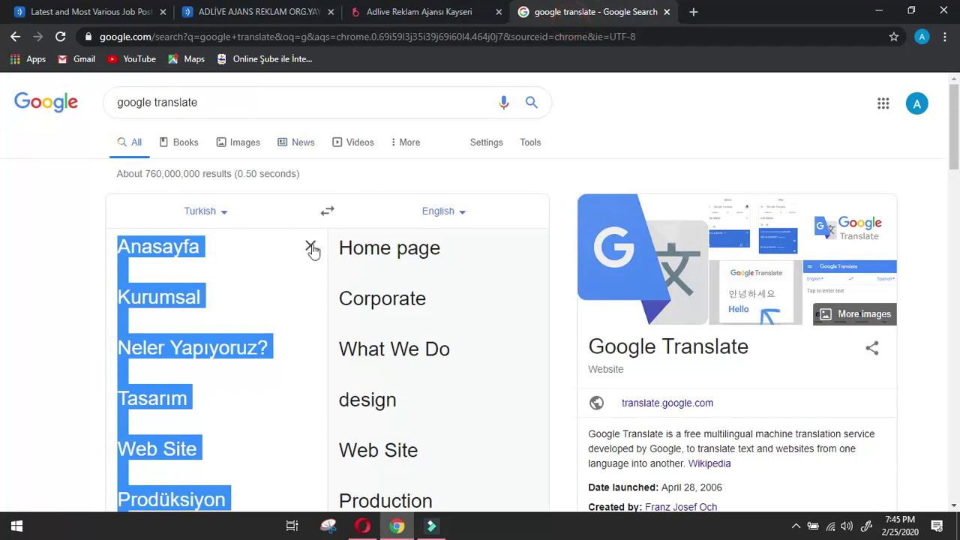
{"action": "left_click", "coordinate": [310, 245]}
{"action": "key", "text": "ctrl+v"}
{"action": "left_click_drag", "start_coordinate": [341, 248], "coordinate": [489, 257]}
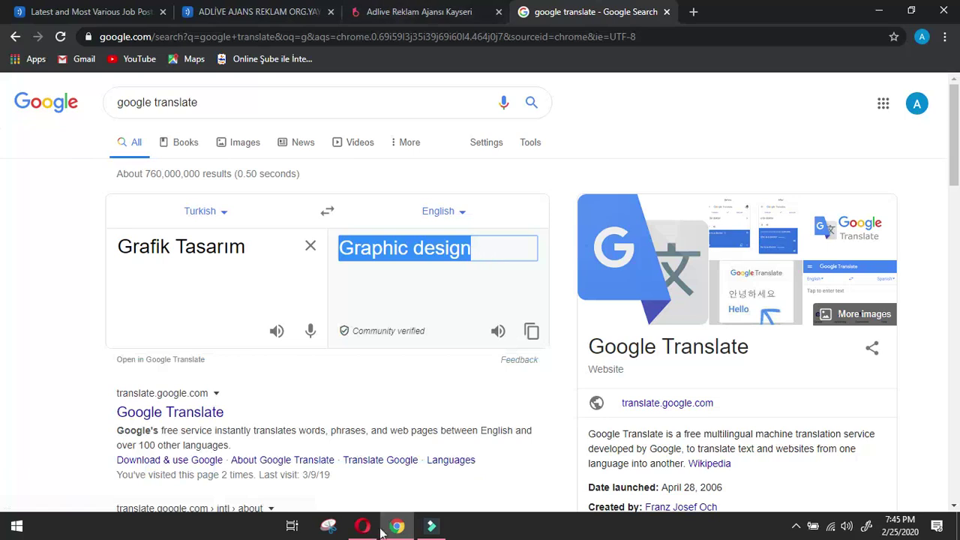
{"action": "key", "text": "alt+Tab"}
Enter 'Graphic design' and 'Web Site & SEO' as the first offerings lines.
{"action": "scroll", "coordinate": [316, 284], "scroll_direction": "down", "scroll_amount": 10}
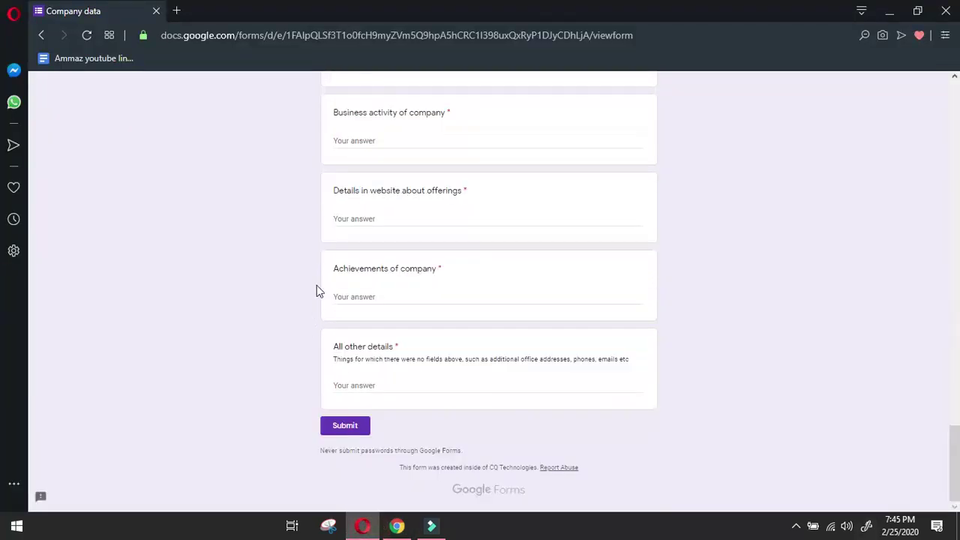
{"action": "left_click", "coordinate": [360, 218]}
{"action": "key", "text": "ctrl+v"}
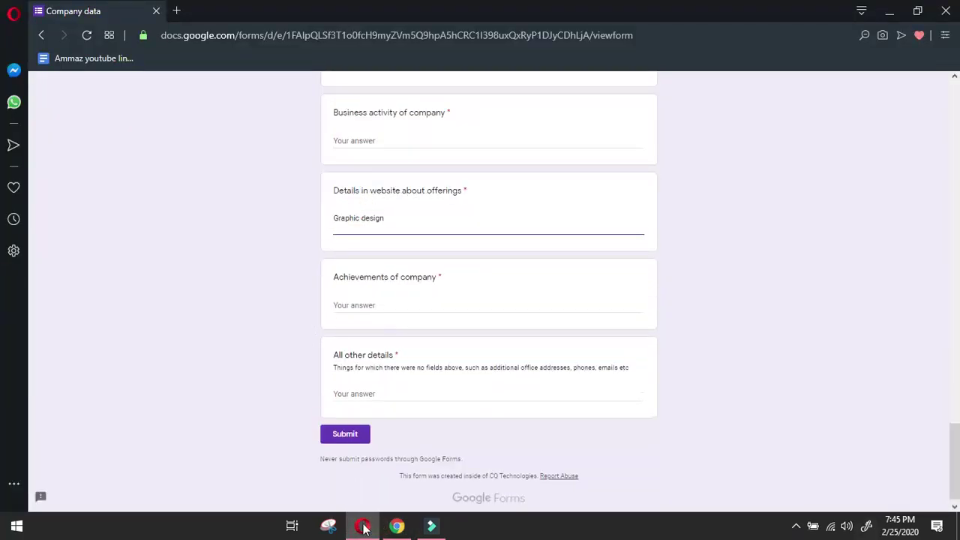
{"action": "left_click", "coordinate": [397, 526]}
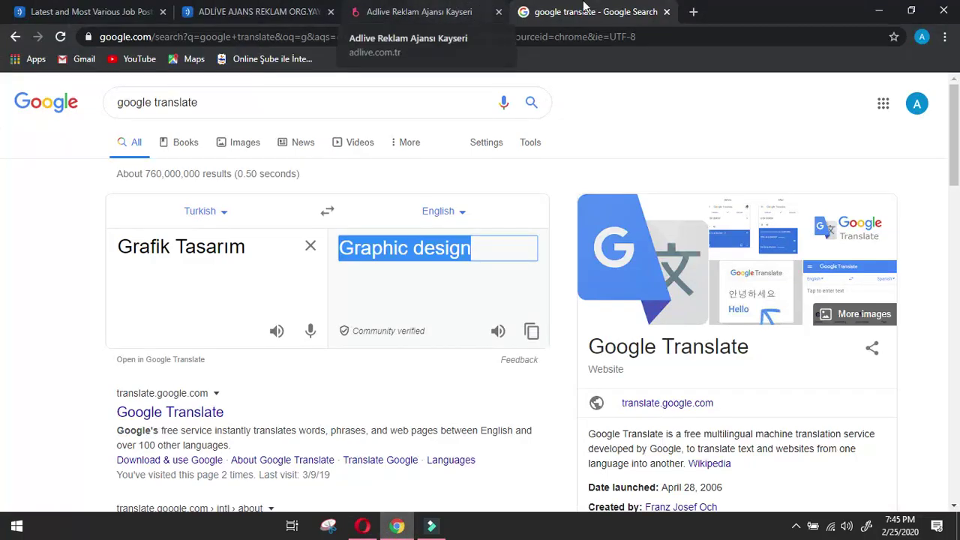
{"action": "left_click", "coordinate": [428, 15]}
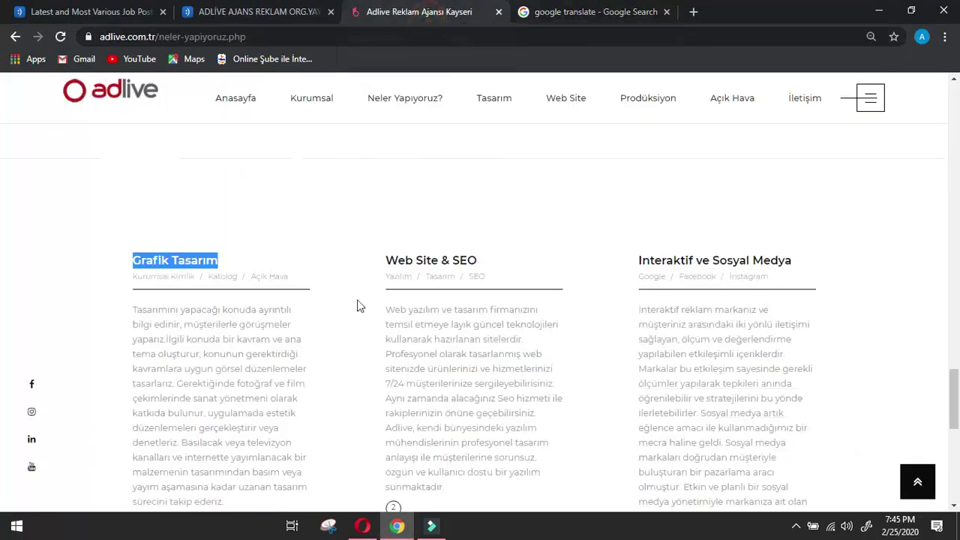
{"action": "left_click_drag", "start_coordinate": [384, 260], "coordinate": [582, 256]}
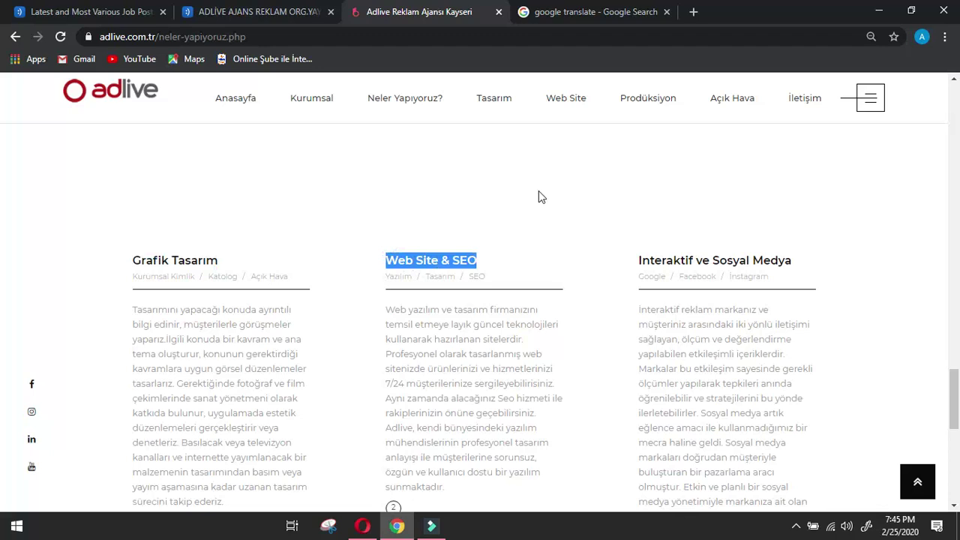
{"action": "left_click", "coordinate": [587, 10]}
{"action": "left_click", "coordinate": [362, 525]}
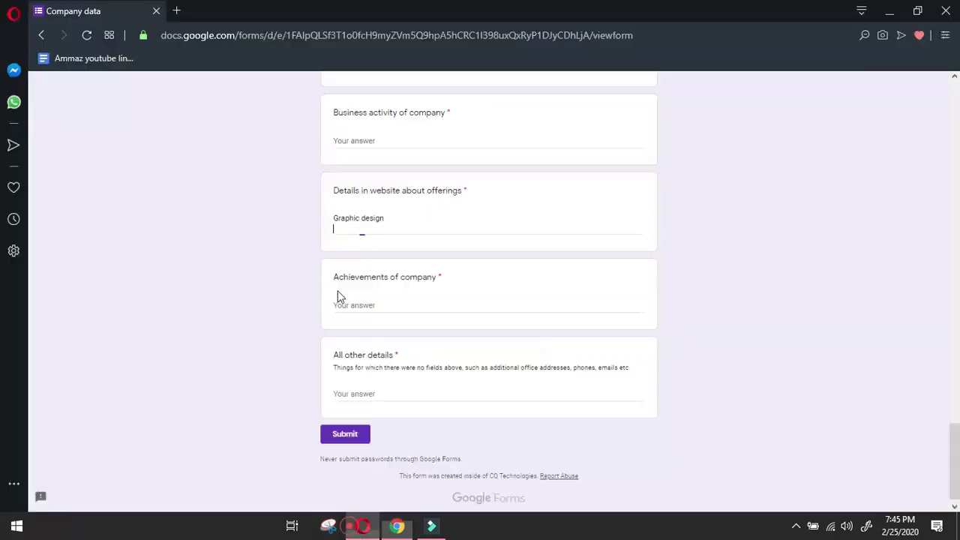
{"action": "left_click", "coordinate": [380, 218]}
{"action": "key", "text": "ctrl+v"}
{"action": "key", "text": "Return"}
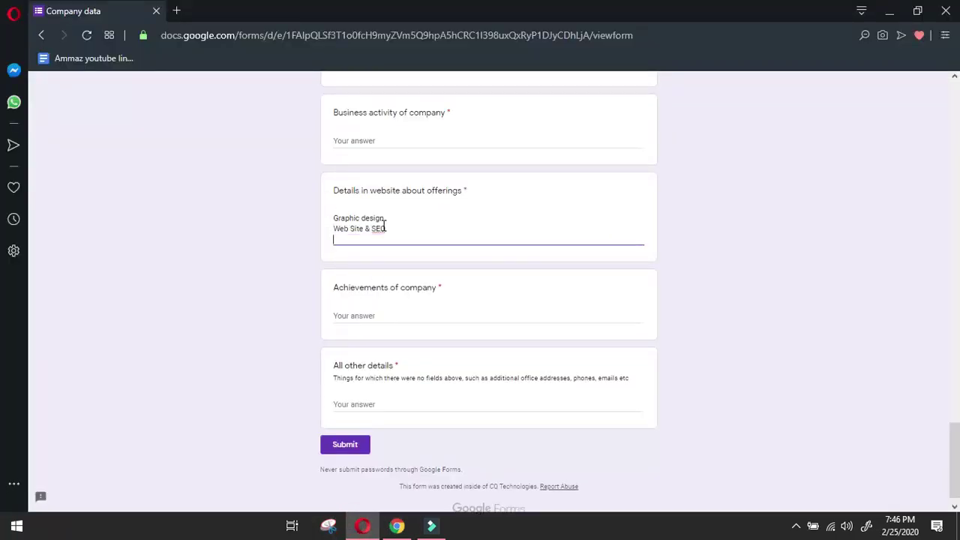
Attempt a third offerings line, which mistakenly pastes 'Graphic design' again.
{"action": "left_click", "coordinate": [397, 526]}
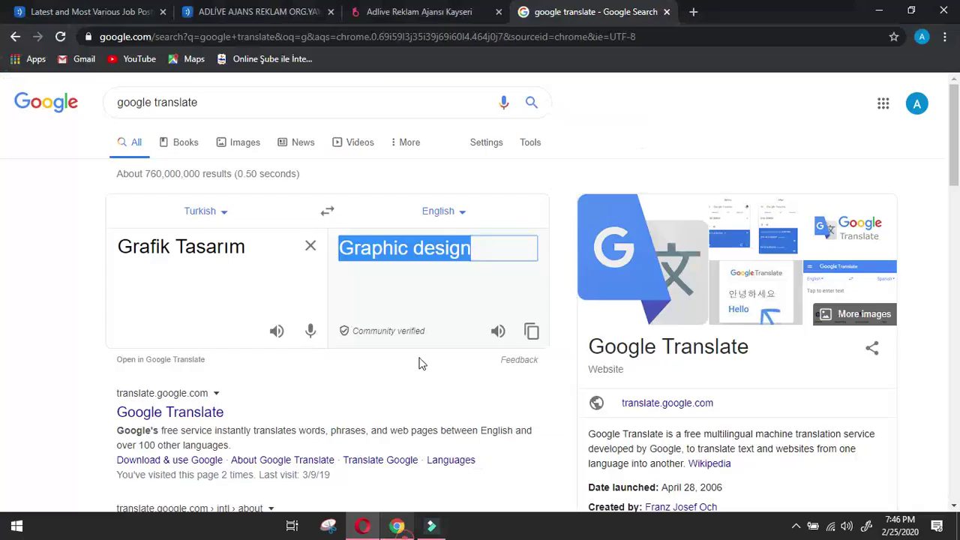
{"action": "left_click", "coordinate": [410, 9]}
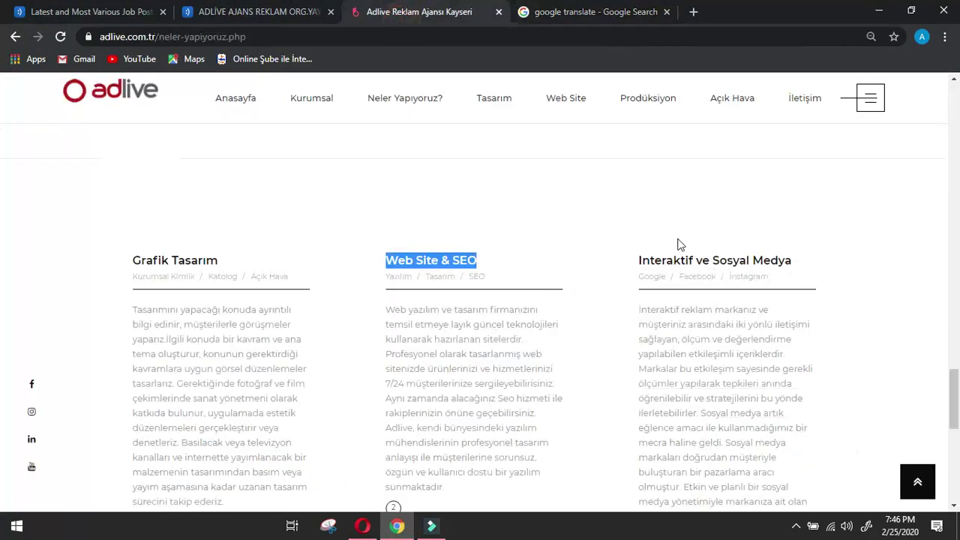
{"action": "left_click_drag", "start_coordinate": [630, 237], "coordinate": [828, 237]}
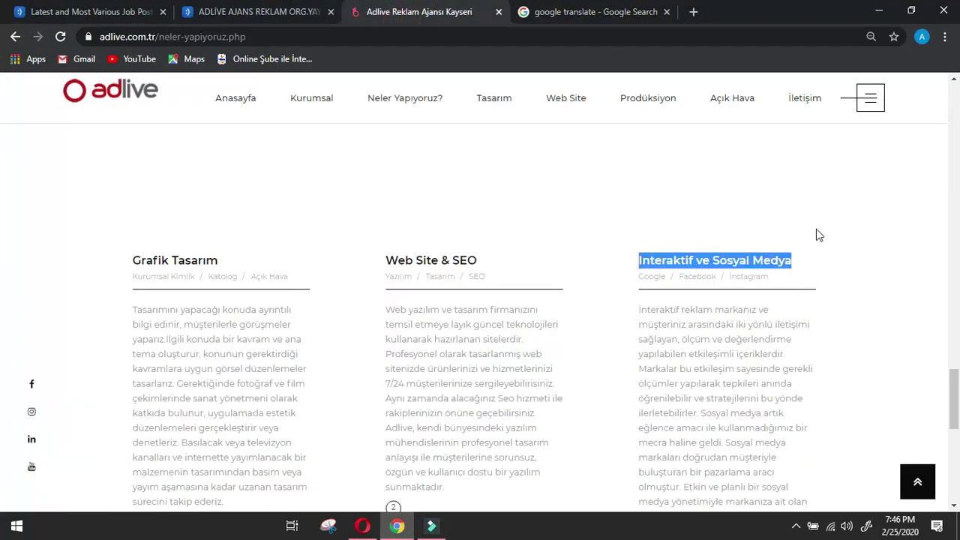
{"action": "left_click", "coordinate": [277, 12]}
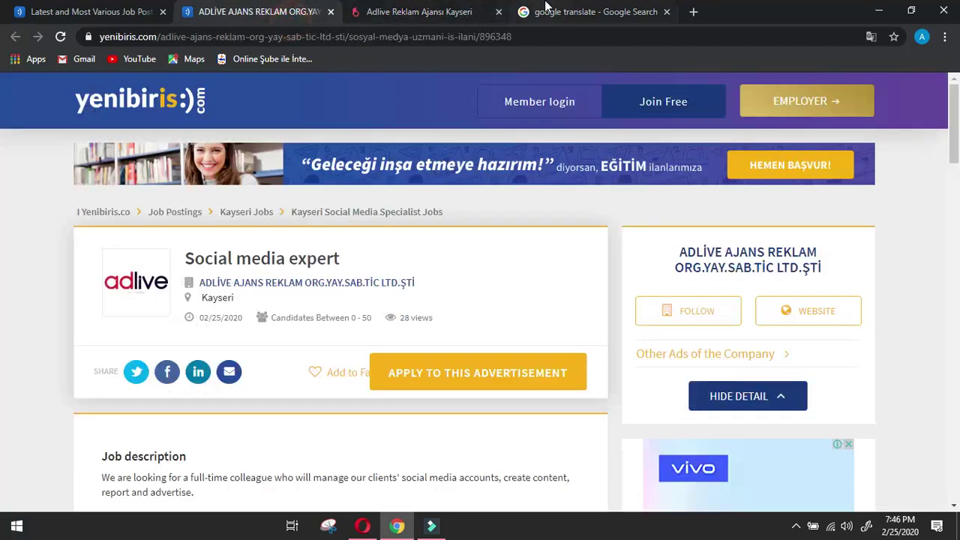
{"action": "left_click", "coordinate": [546, 9]}
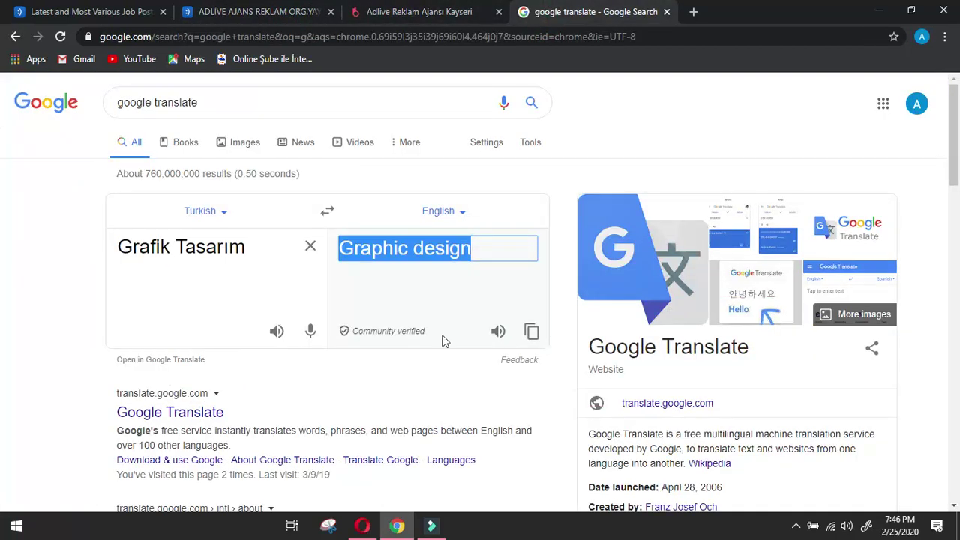
{"action": "left_click", "coordinate": [363, 527]}
{"action": "key", "text": "ctrl+v"}
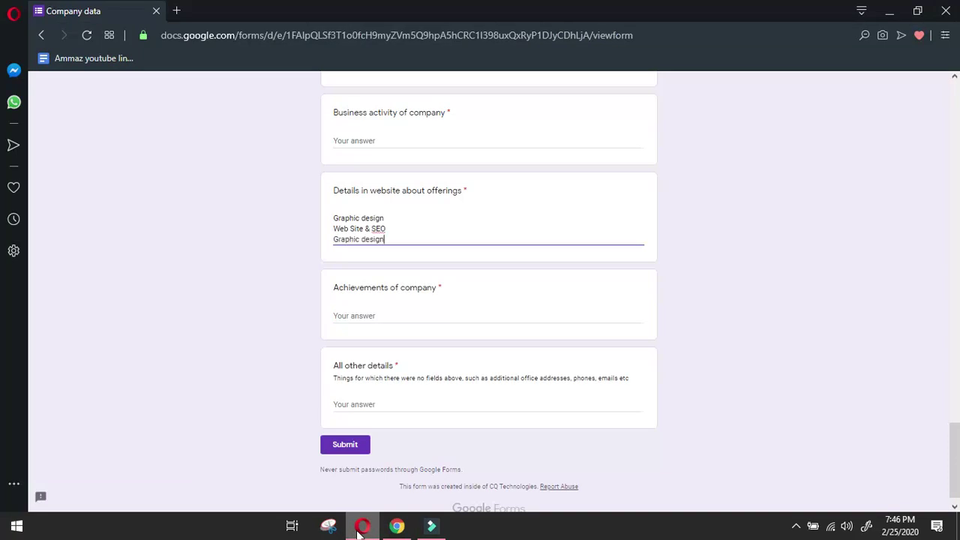
{"action": "left_click", "coordinate": [397, 526]}
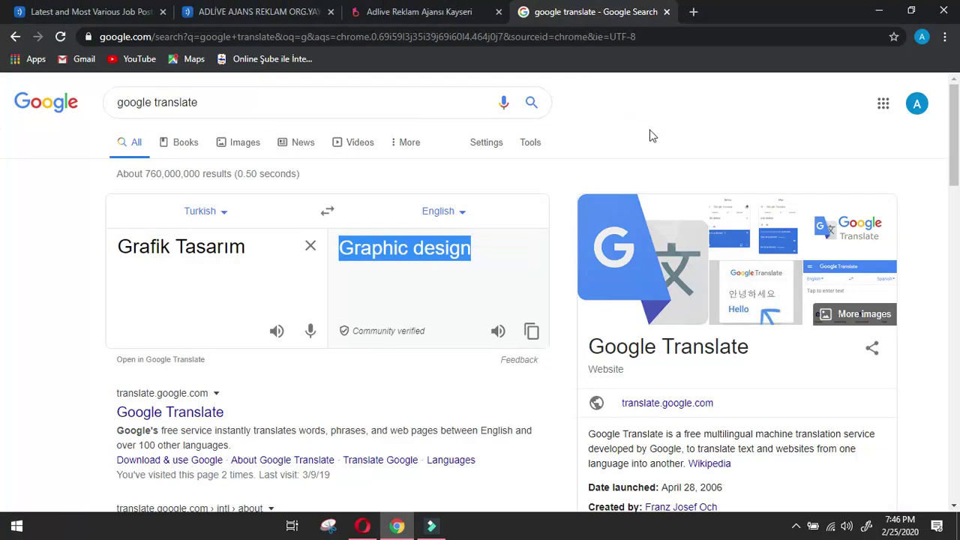
{"action": "left_click", "coordinate": [677, 109]}
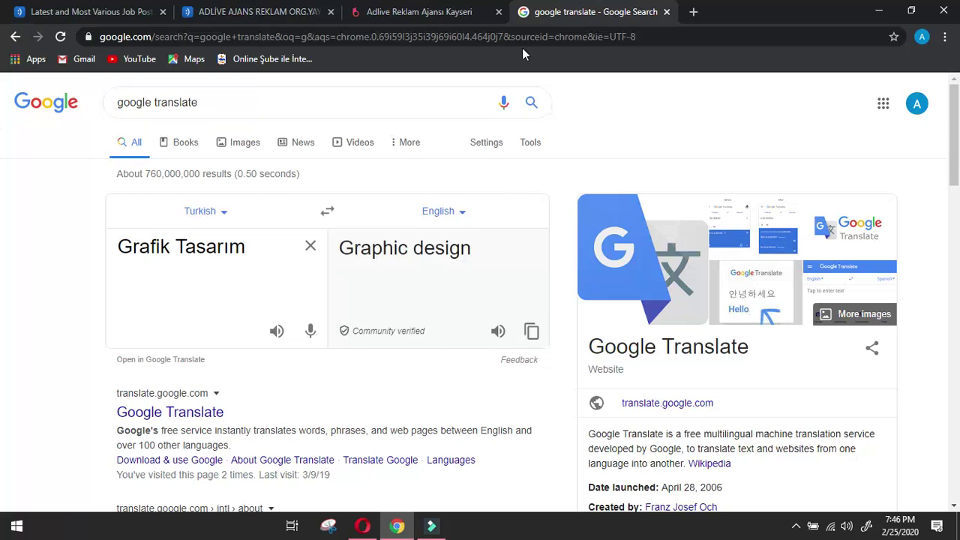
Translate Interaktif ve Sosyal Medya and replace the mistaken line with 'Interactive and Social Media'.
{"action": "left_click", "coordinate": [391, 8]}
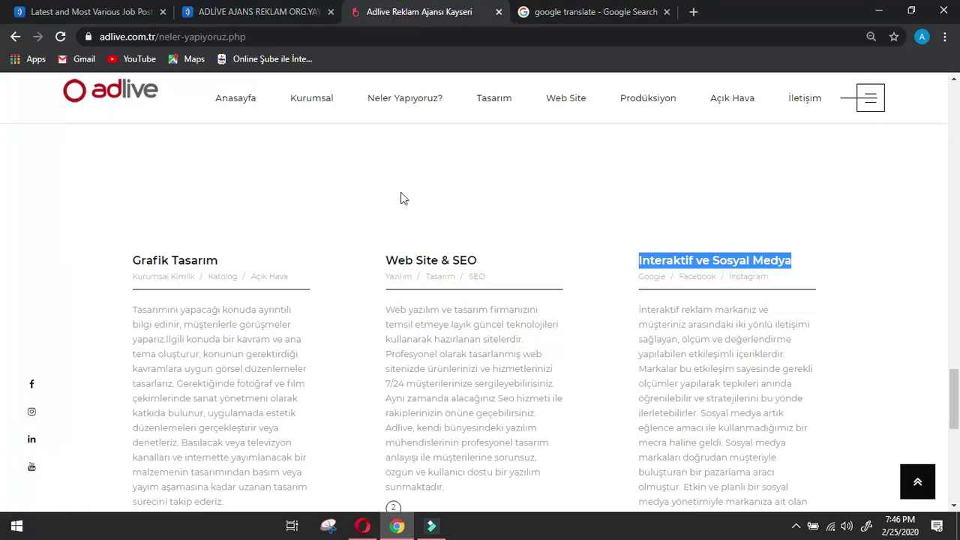
{"action": "scroll", "coordinate": [401, 197], "scroll_direction": "down", "scroll_amount": 4}
{"action": "double_click", "coordinate": [159, 297]}
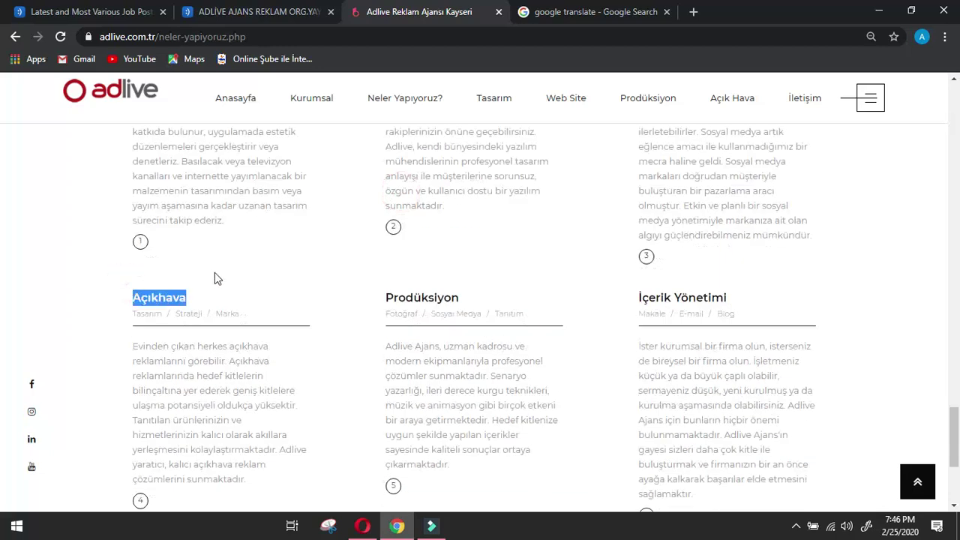
{"action": "scroll", "coordinate": [465, 239], "scroll_direction": "up", "scroll_amount": 5}
{"action": "left_click_drag", "start_coordinate": [630, 373], "coordinate": [803, 371]}
{"action": "key", "text": "ctrl+c"}
{"action": "left_click", "coordinate": [596, 11]}
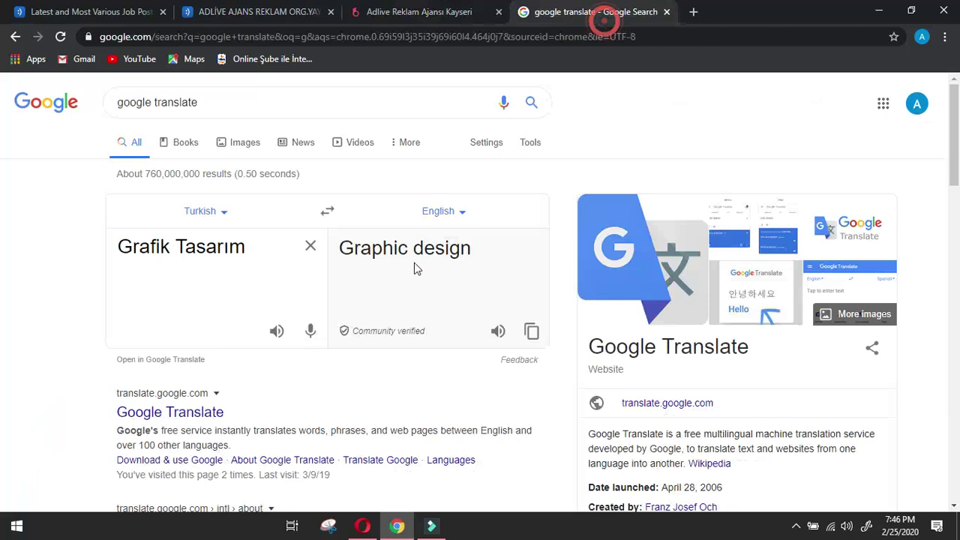
{"action": "left_click", "coordinate": [311, 246]}
{"action": "key", "text": "ctrl+v"}
{"action": "left_click", "coordinate": [357, 258]}
{"action": "key", "text": "ctrl+c"}
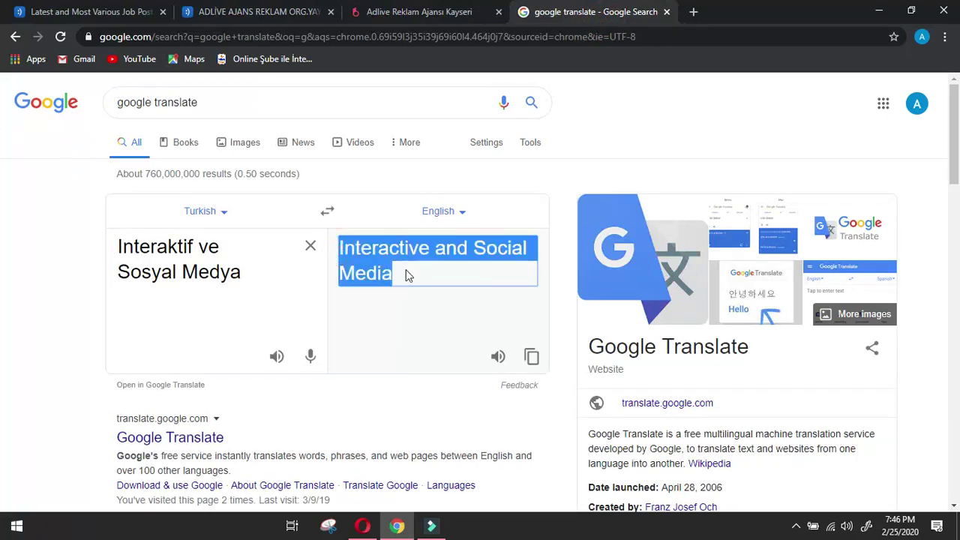
{"action": "left_click", "coordinate": [362, 526]}
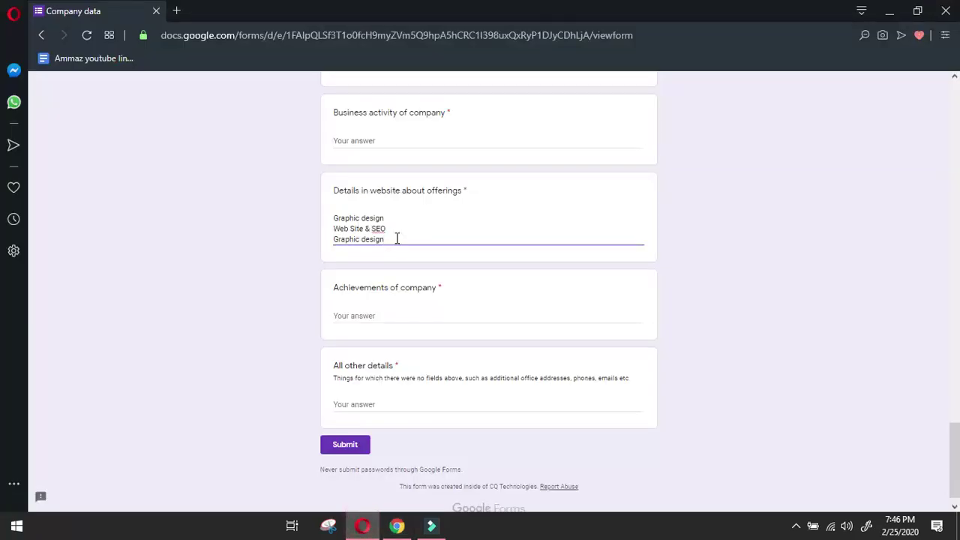
{"action": "triple_click", "coordinate": [340, 241]}
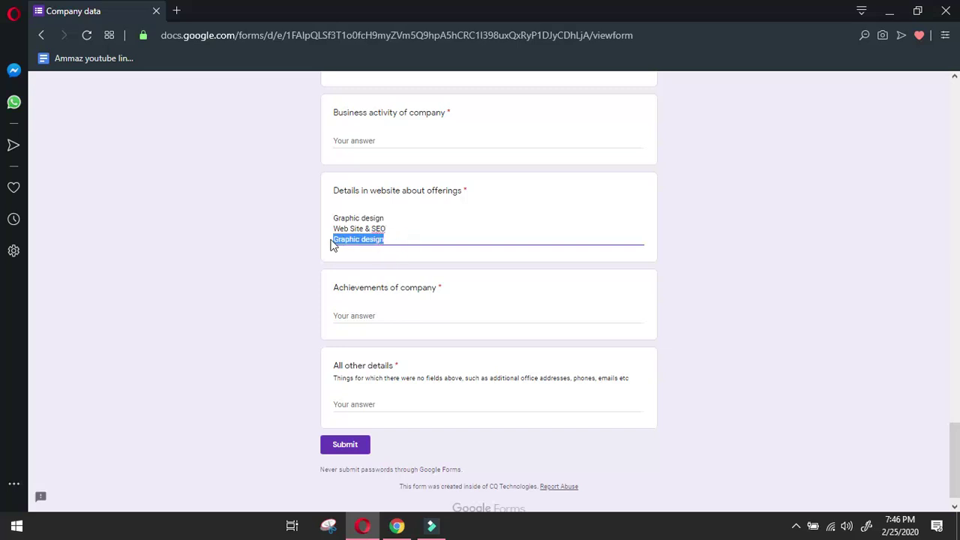
{"action": "key", "text": "ctrl+v"}
{"action": "key", "text": "Return"}
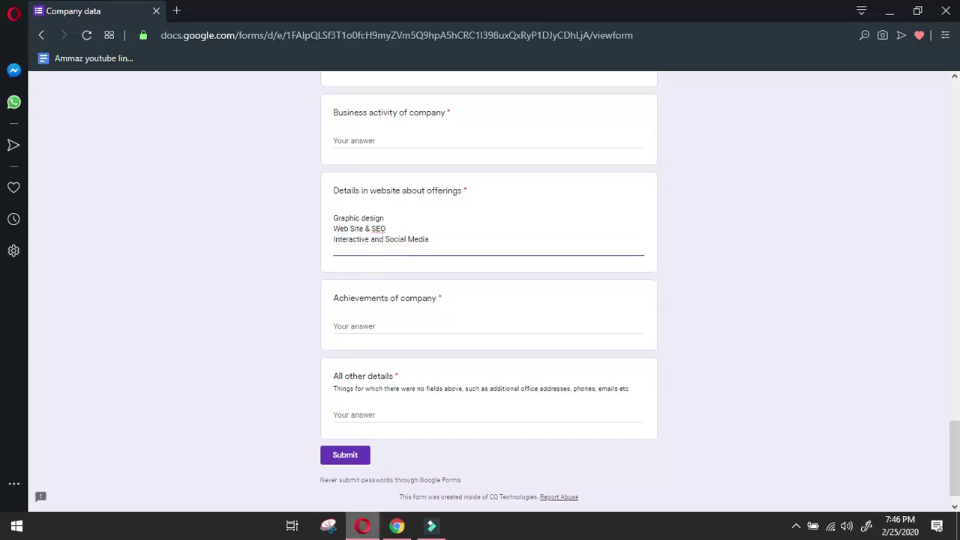
Translate Açıkhava and add 'Open air' as the next offerings line.
{"action": "left_click", "coordinate": [397, 526]}
{"action": "left_click", "coordinate": [382, 8]}
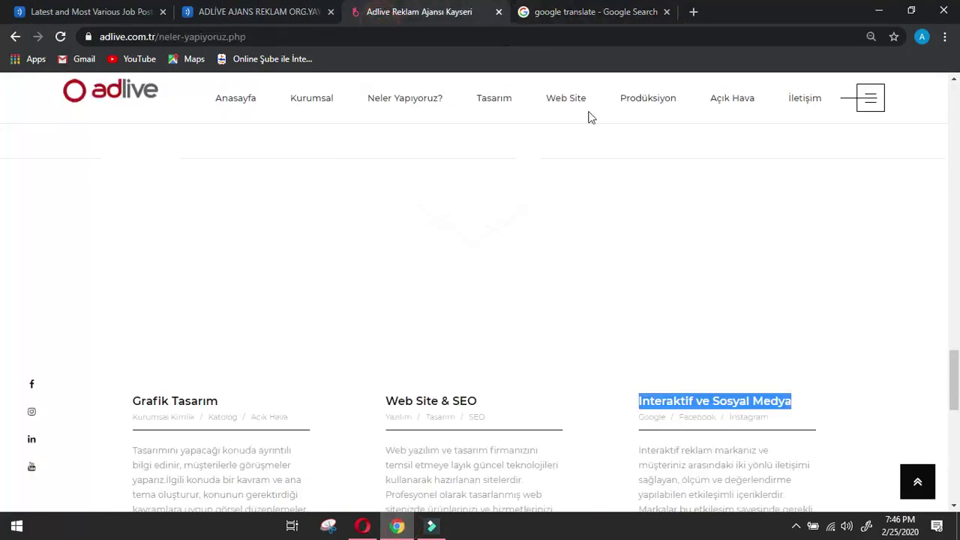
{"action": "scroll", "coordinate": [587, 273], "scroll_direction": "down", "scroll_amount": 5}
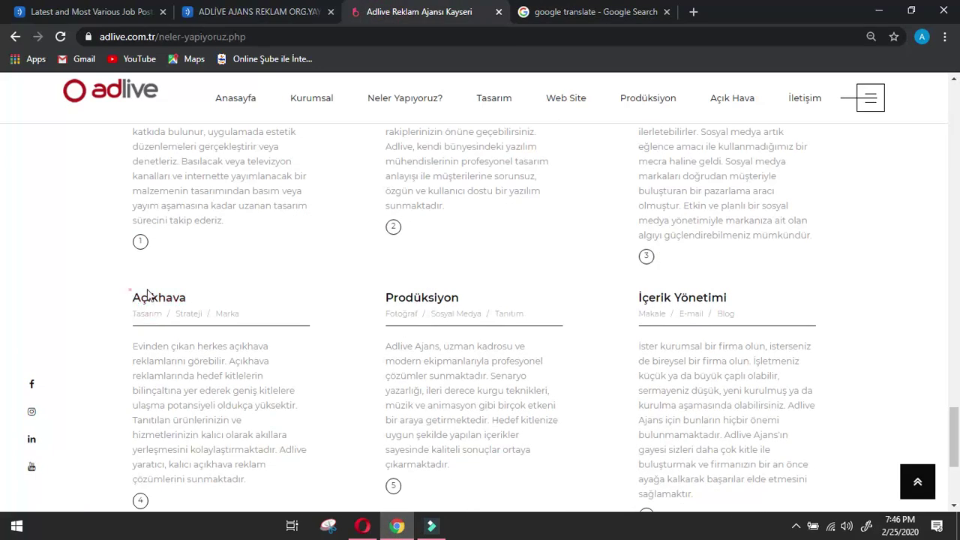
{"action": "left_click_drag", "start_coordinate": [132, 297], "coordinate": [210, 294]}
{"action": "key", "text": "ctrl+c"}
{"action": "left_click", "coordinate": [362, 525]}
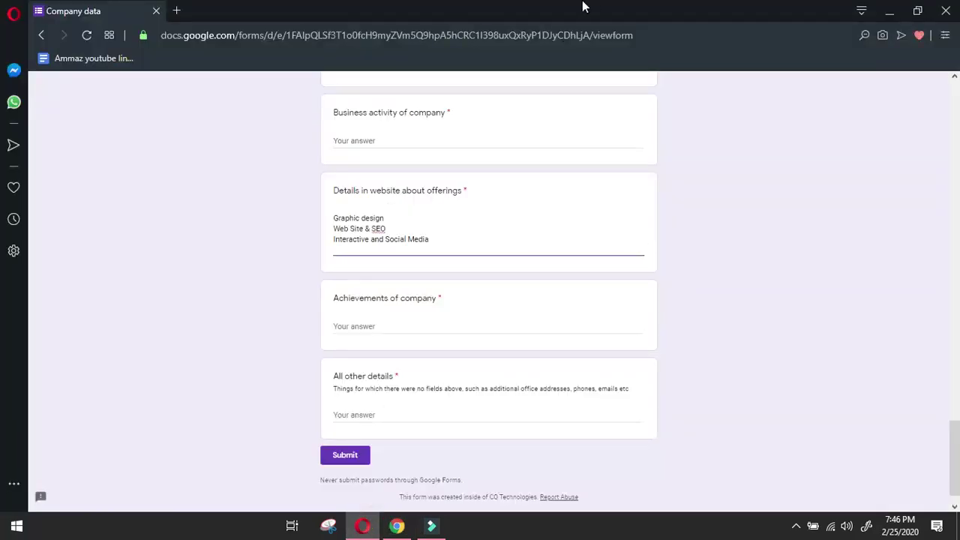
{"action": "left_click", "coordinate": [396, 526]}
{"action": "left_click", "coordinate": [592, 11]}
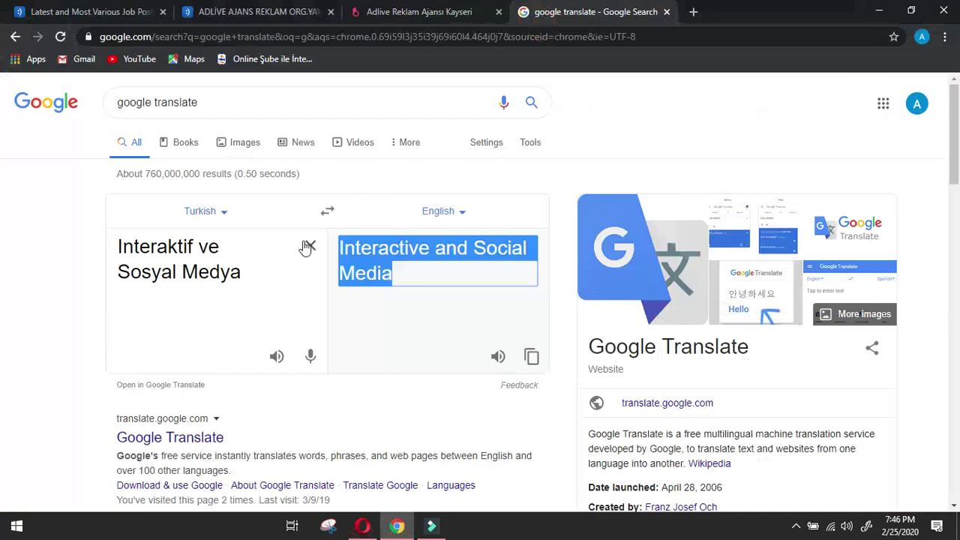
{"action": "left_click", "coordinate": [308, 248]}
{"action": "key", "text": "ctrl+v"}
{"action": "left_click_drag", "start_coordinate": [339, 247], "coordinate": [424, 253]}
{"action": "key", "text": "ctrl+c"}
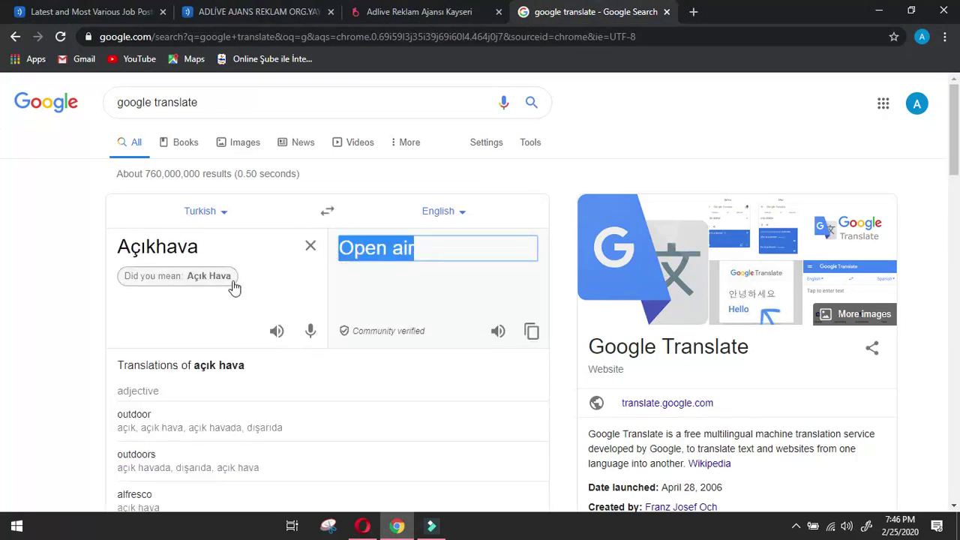
{"action": "left_click", "coordinate": [225, 277]}
{"action": "left_click", "coordinate": [362, 525]}
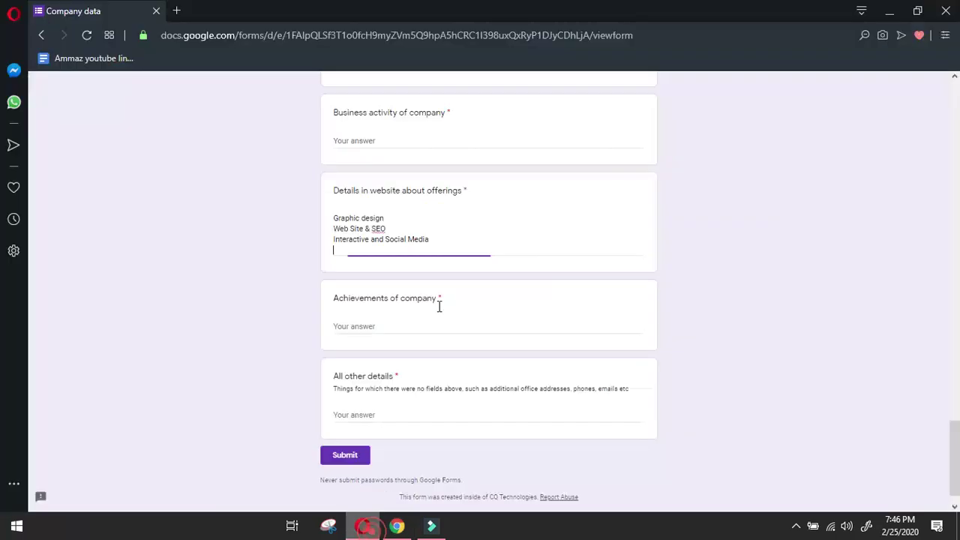
{"action": "key", "text": "ctrl+v"}
{"action": "key", "text": "Return"}
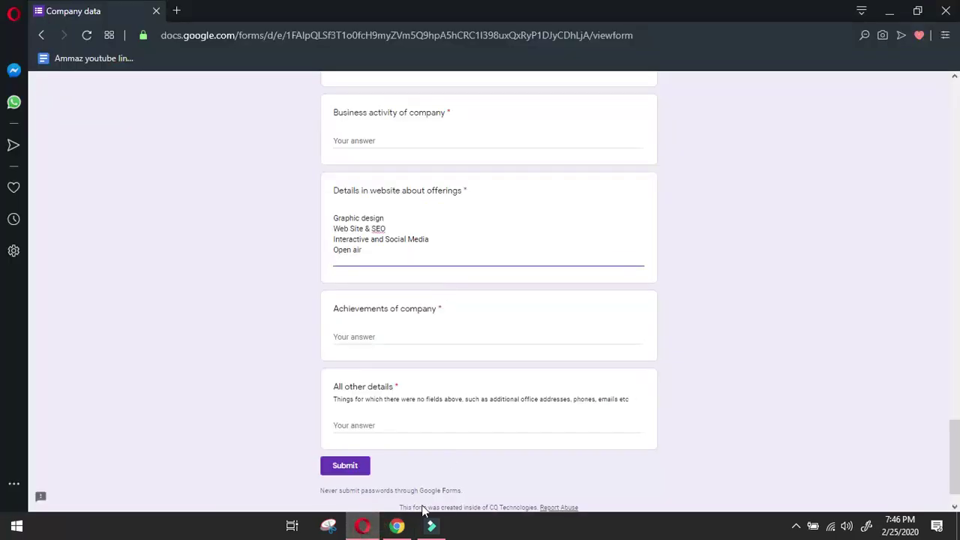
Add 'Production' from the Prodüksiyon heading as the next offerings line.
{"action": "left_click", "coordinate": [397, 526]}
{"action": "left_click", "coordinate": [394, 11]}
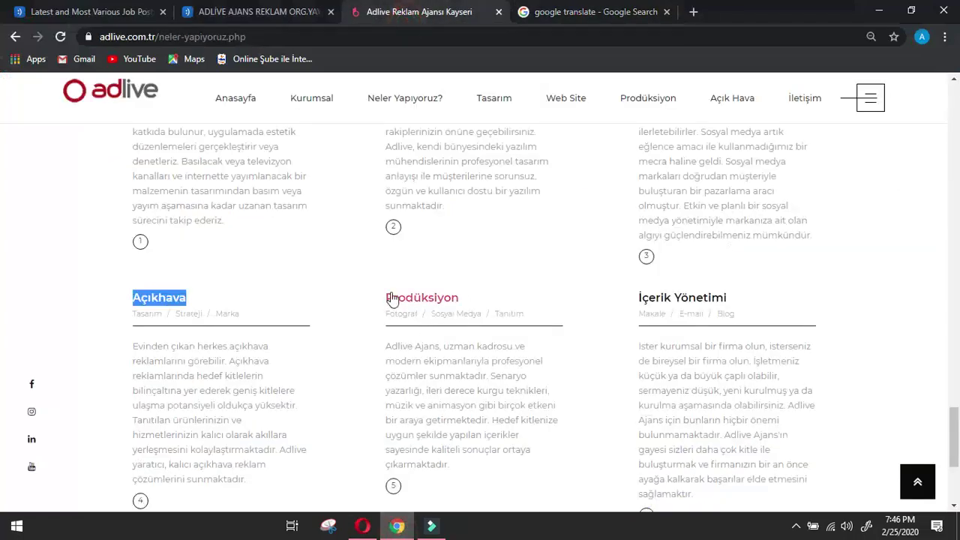
{"action": "double_click", "coordinate": [392, 299]}
{"action": "left_click", "coordinate": [362, 526]}
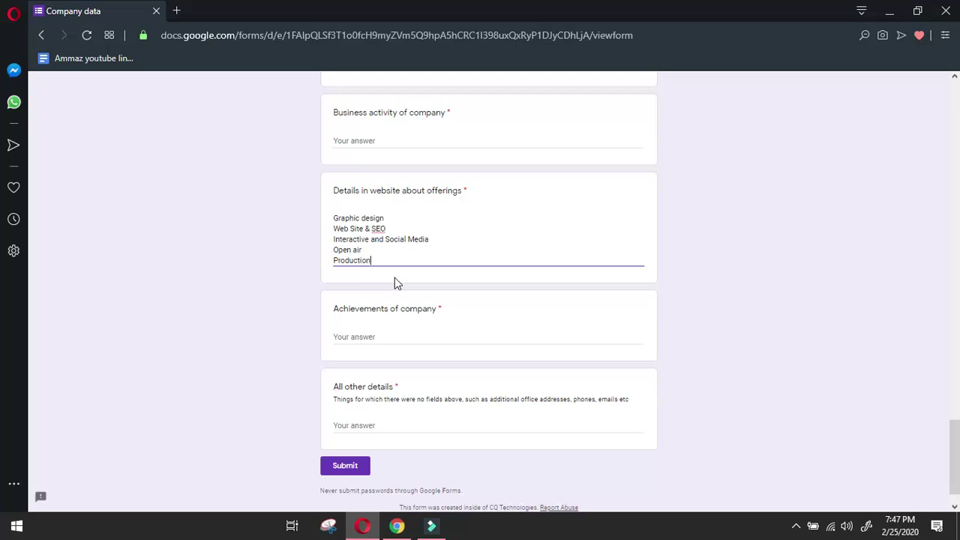
{"action": "key", "text": "Return"}
Translate İçerik Yönetimi and add 'Content Management' as the final offerings line.
{"action": "left_click", "coordinate": [396, 526]}
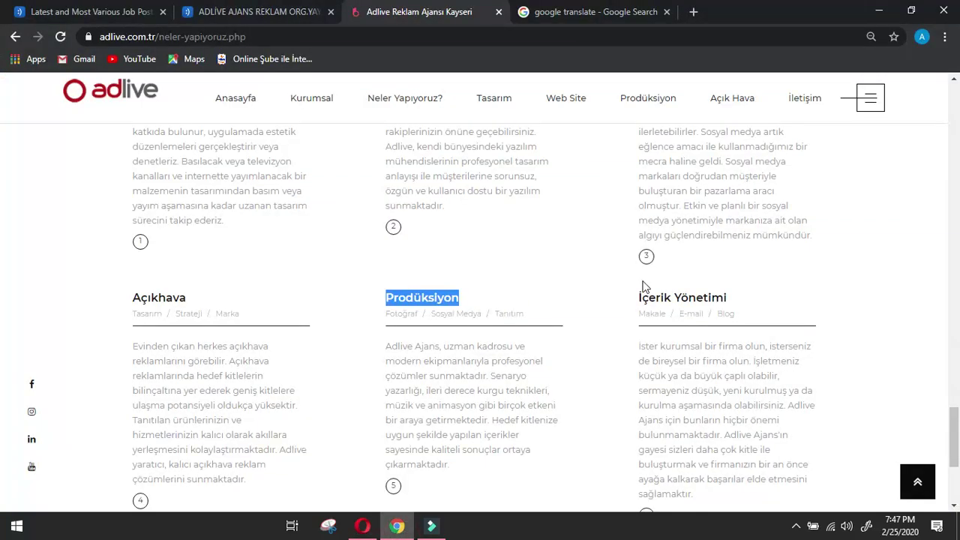
{"action": "left_click_drag", "start_coordinate": [638, 279], "coordinate": [735, 289]}
{"action": "key", "text": "ctrl+c"}
{"action": "left_click", "coordinate": [591, 11]}
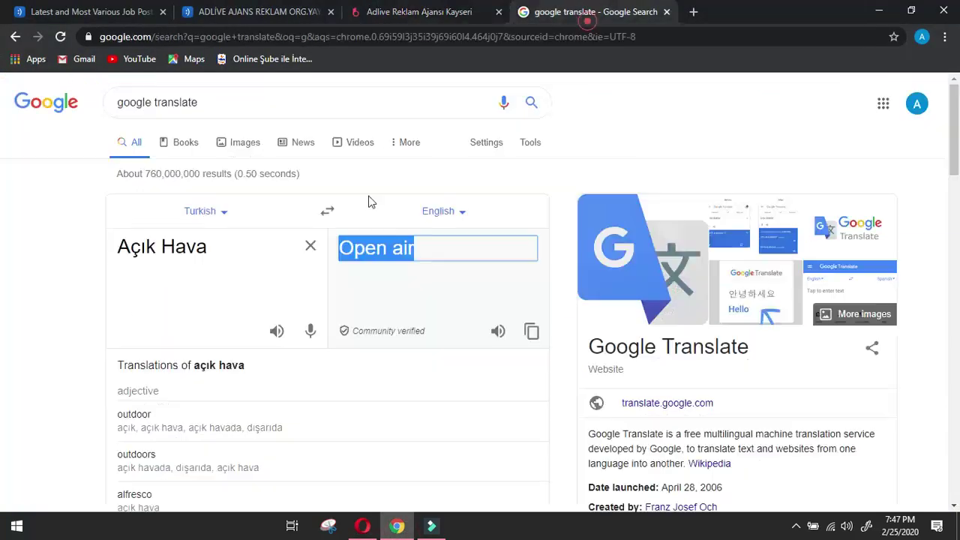
{"action": "left_click", "coordinate": [311, 247]}
{"action": "key", "text": "ctrl+v"}
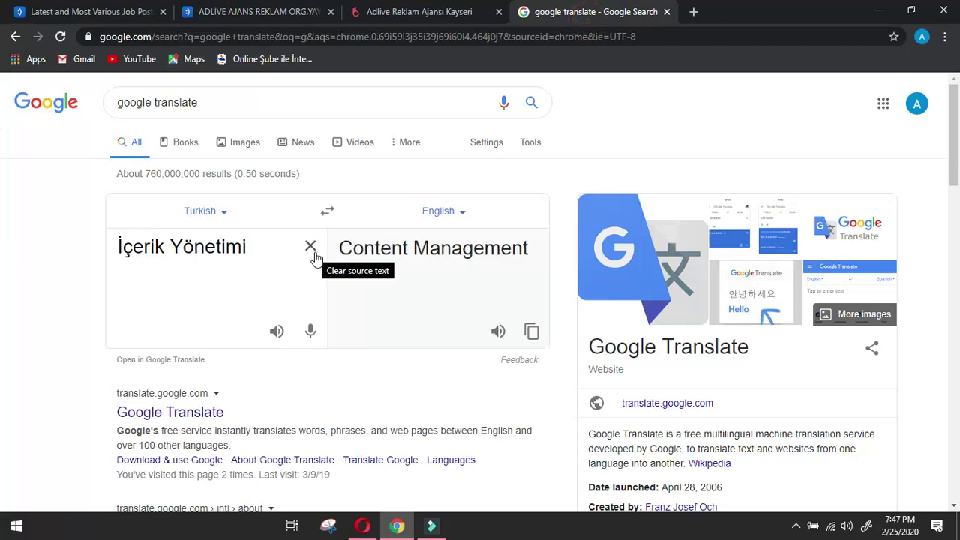
{"action": "left_click_drag", "start_coordinate": [339, 247], "coordinate": [547, 255]}
{"action": "key", "text": "ctrl+c"}
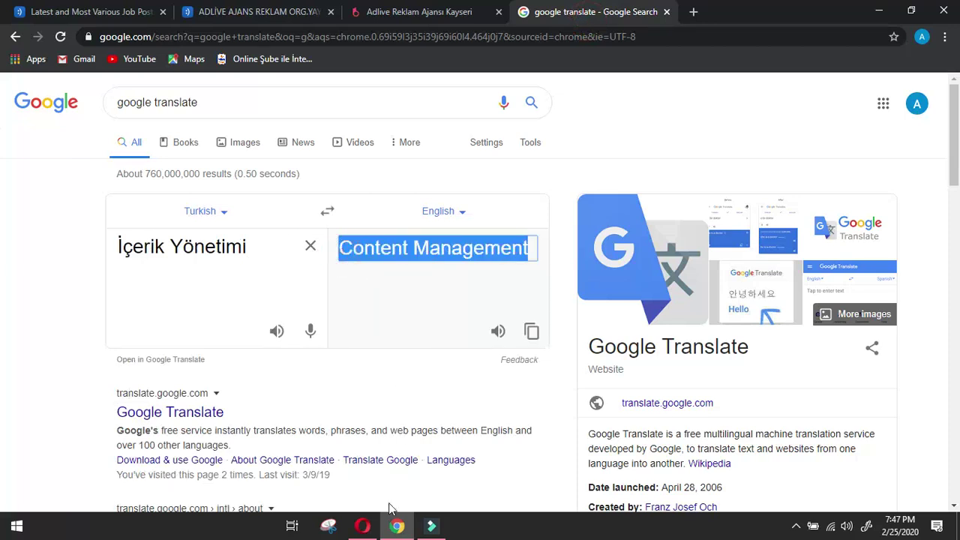
{"action": "left_click", "coordinate": [363, 526]}
{"action": "key", "text": "Return"}
{"action": "key", "text": "ctrl+v"}
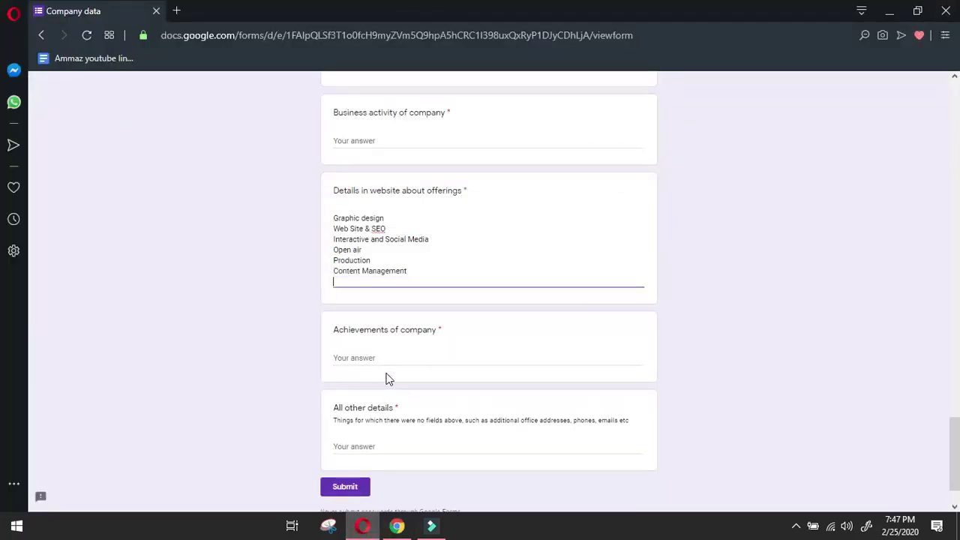
Compare the Adlive services page against the completed offerings list in the form.
{"action": "left_click", "coordinate": [396, 525]}
{"action": "scroll", "coordinate": [410, 368], "scroll_direction": "down", "scroll_amount": 4}
{"action": "left_click", "coordinate": [397, 9]}
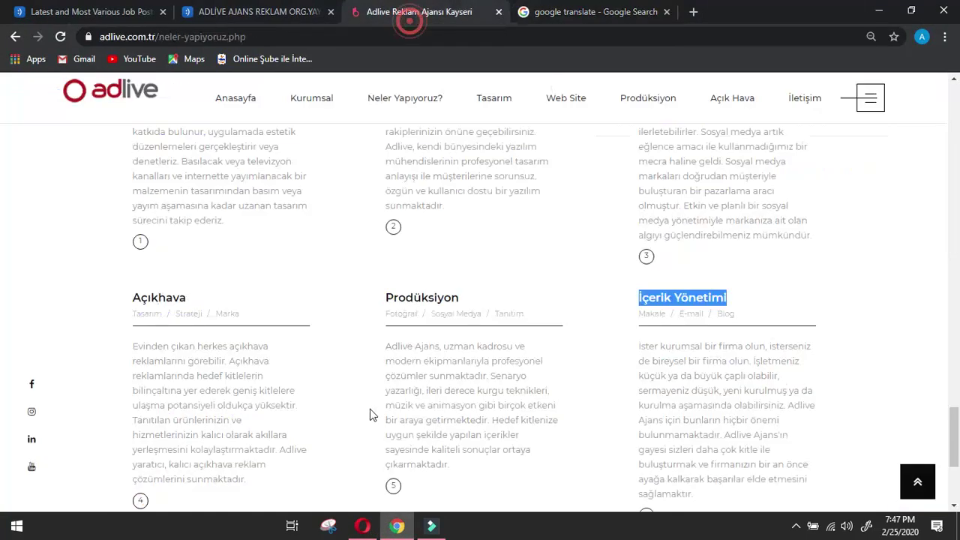
{"action": "scroll", "coordinate": [370, 410], "scroll_direction": "down", "scroll_amount": 2}
{"action": "scroll", "coordinate": [371, 410], "scroll_direction": "up", "scroll_amount": 3}
{"action": "scroll", "coordinate": [371, 405], "scroll_direction": "down", "scroll_amount": 2}
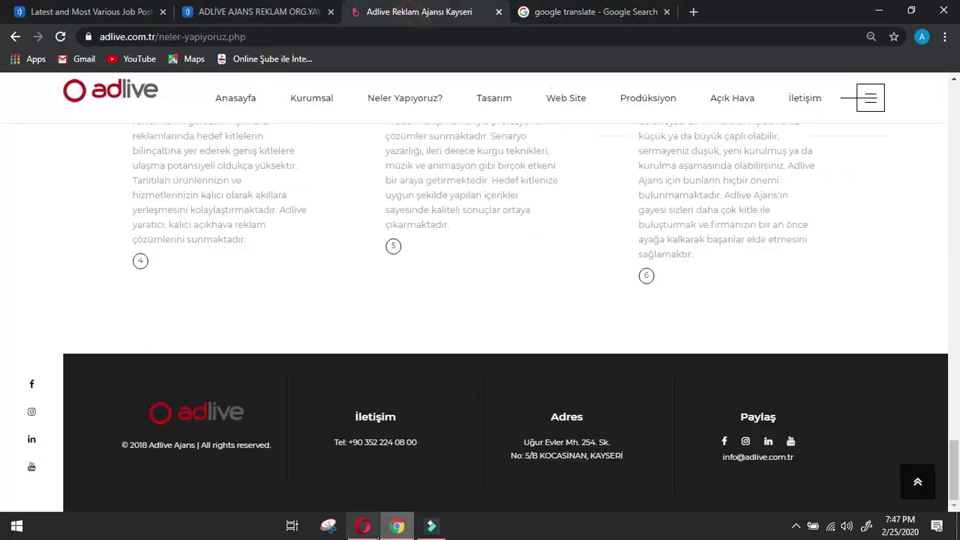
{"action": "left_click", "coordinate": [362, 526]}
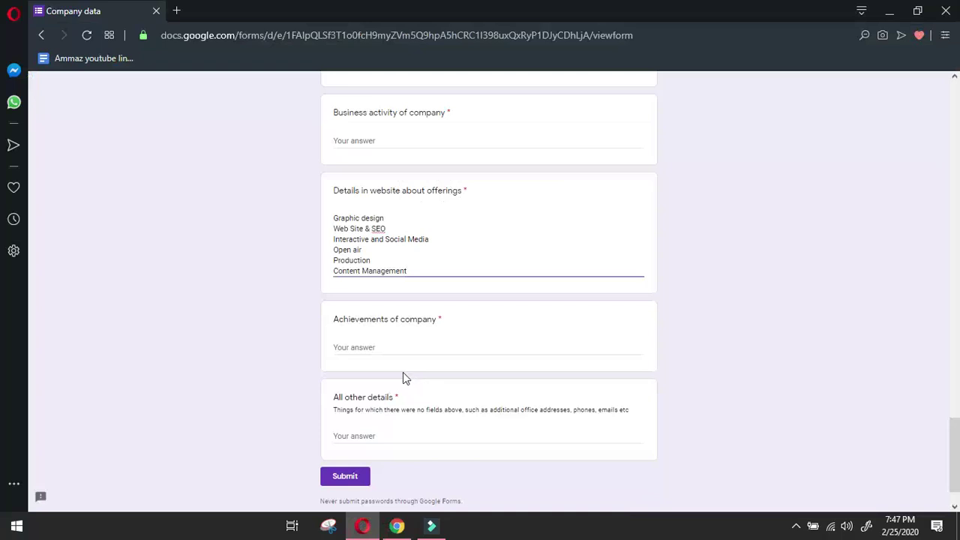
{"action": "left_click", "coordinate": [396, 525]}
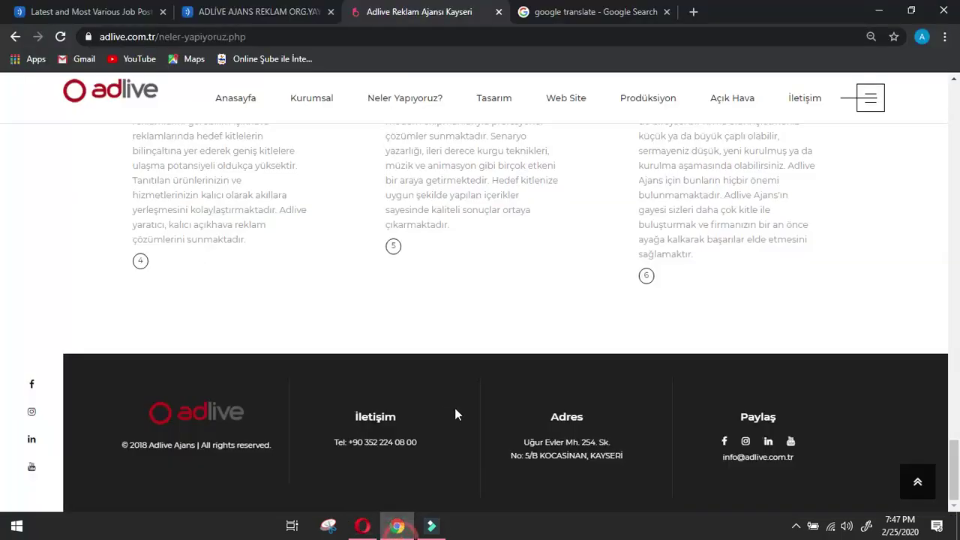
Open Adlive's Kurumsal page and select the agency's introductory paragraph.
{"action": "left_click", "coordinate": [504, 301]}
{"action": "scroll", "coordinate": [568, 378], "scroll_direction": "up", "scroll_amount": 10}
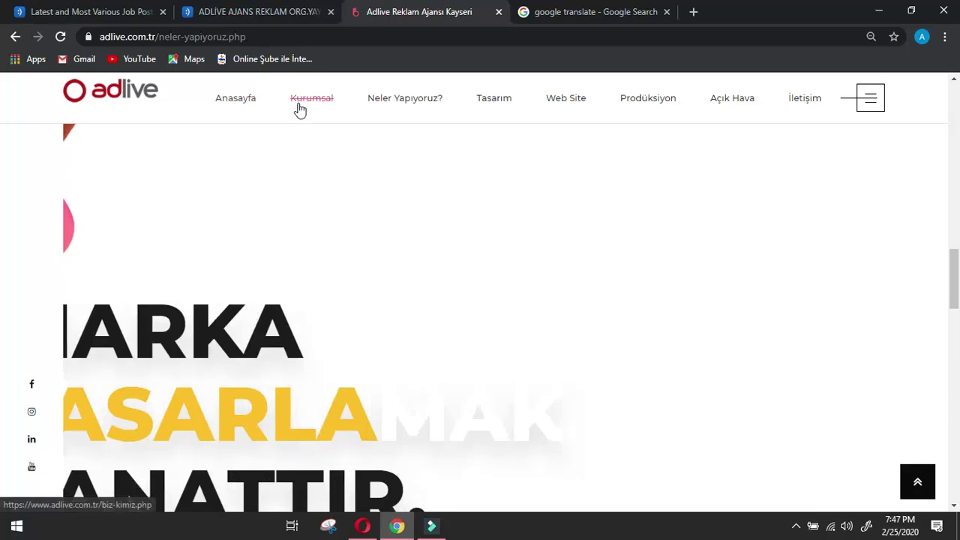
{"action": "left_click", "coordinate": [299, 109]}
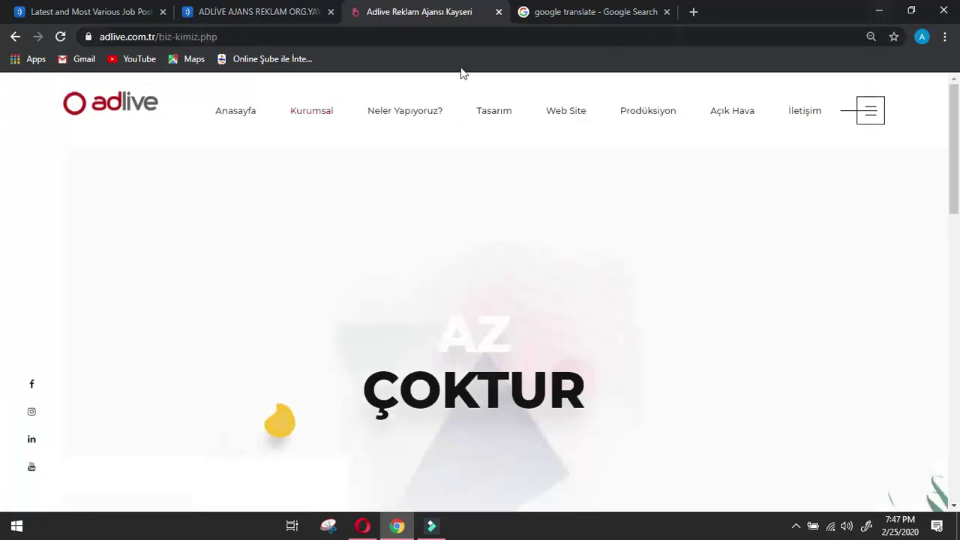
{"action": "scroll", "coordinate": [465, 165], "scroll_direction": "down", "scroll_amount": 5}
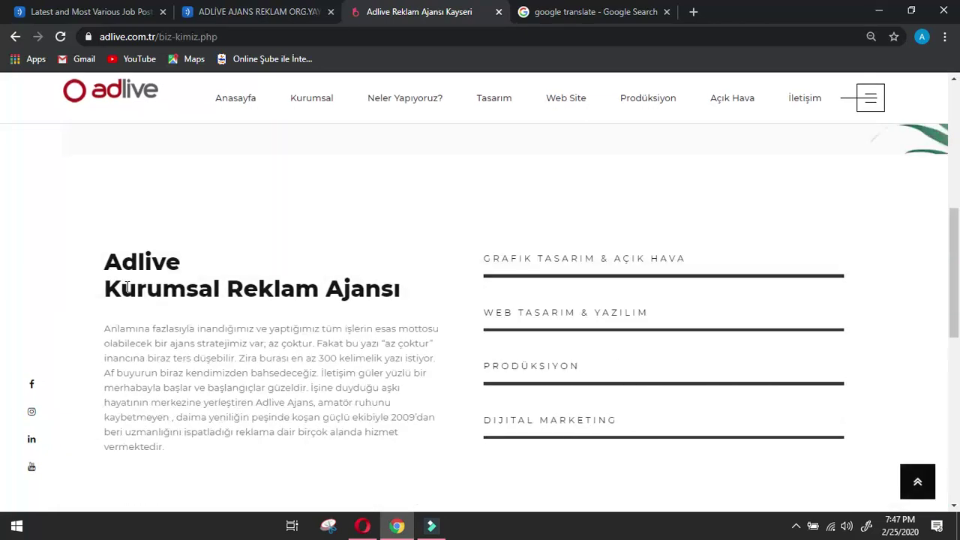
{"action": "scroll", "coordinate": [116, 330], "scroll_direction": "down", "scroll_amount": 4}
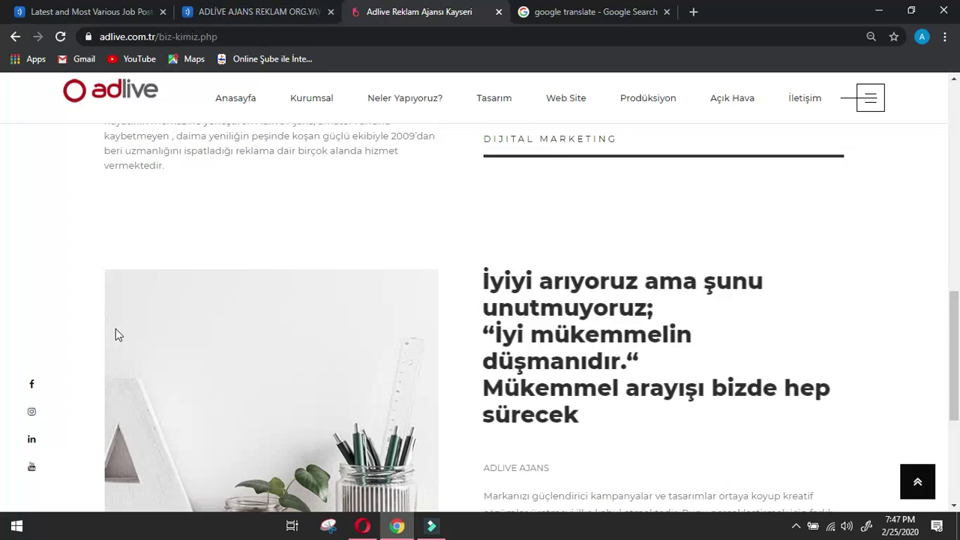
{"action": "scroll", "coordinate": [116, 330], "scroll_direction": "down", "scroll_amount": 4}
{"action": "scroll", "coordinate": [116, 329], "scroll_direction": "up", "scroll_amount": 8}
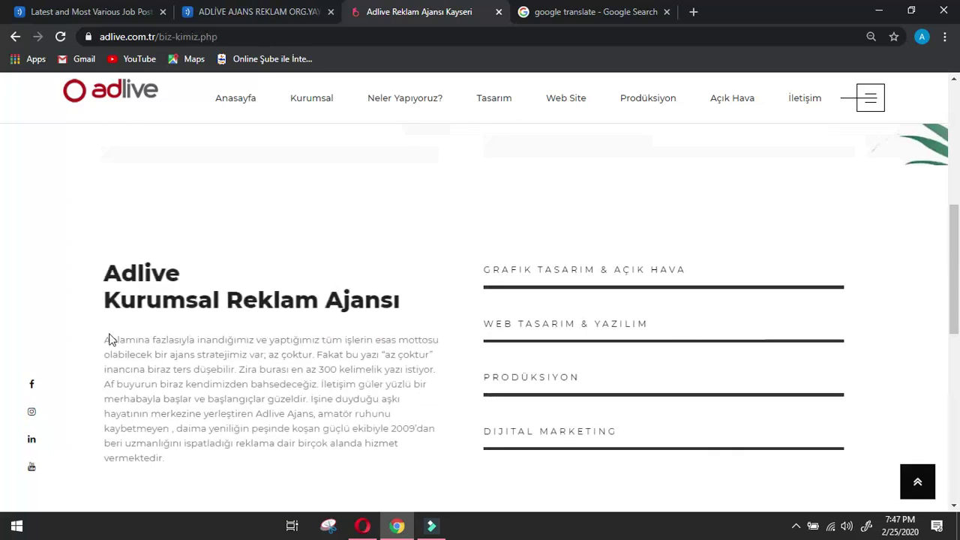
{"action": "left_click_drag", "start_coordinate": [110, 340], "coordinate": [292, 471]}
Translate the Turkish intro paragraph and select the English output from 'Adlive Agency' onward.
{"action": "left_click", "coordinate": [578, 11]}
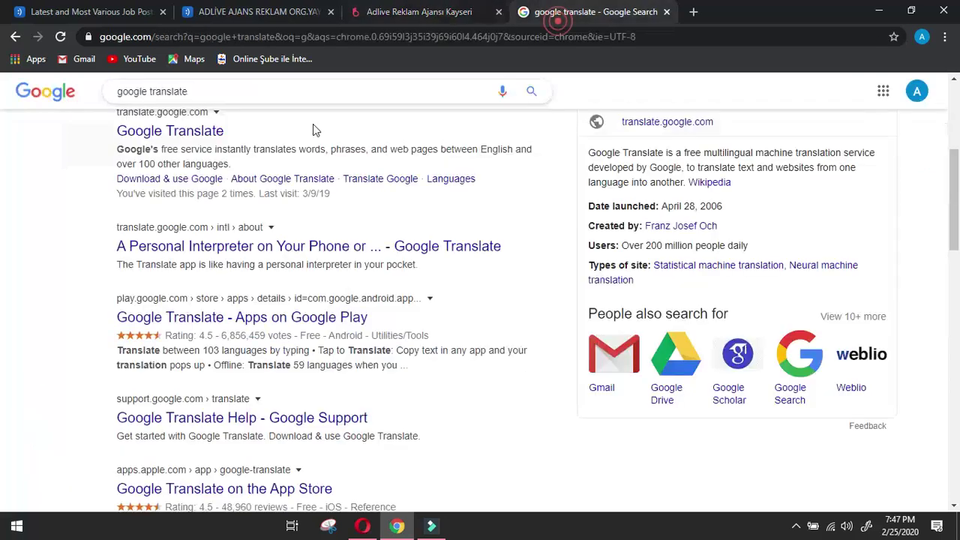
{"action": "left_click", "coordinate": [310, 248]}
{"action": "key", "text": "ctrl+v"}
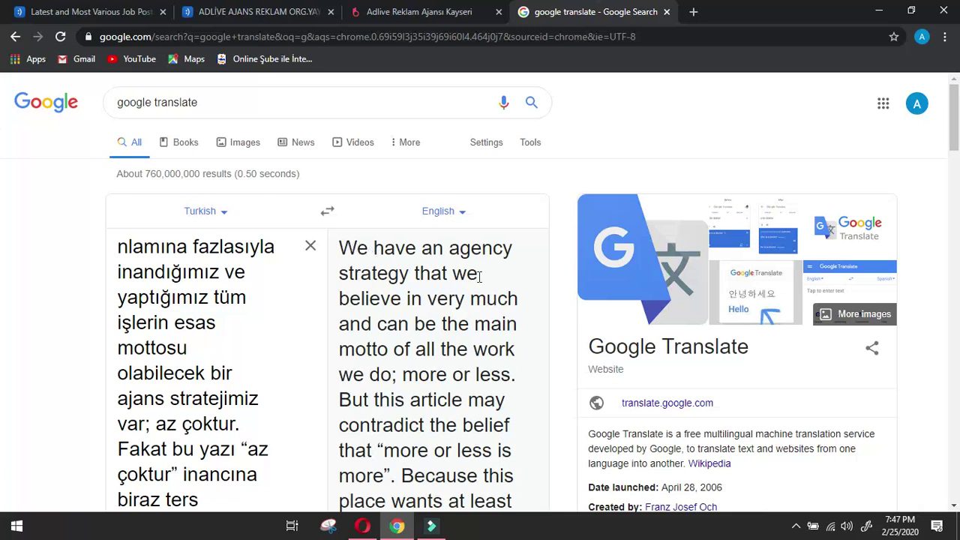
{"action": "scroll", "coordinate": [480, 276], "scroll_direction": "down", "scroll_amount": 2}
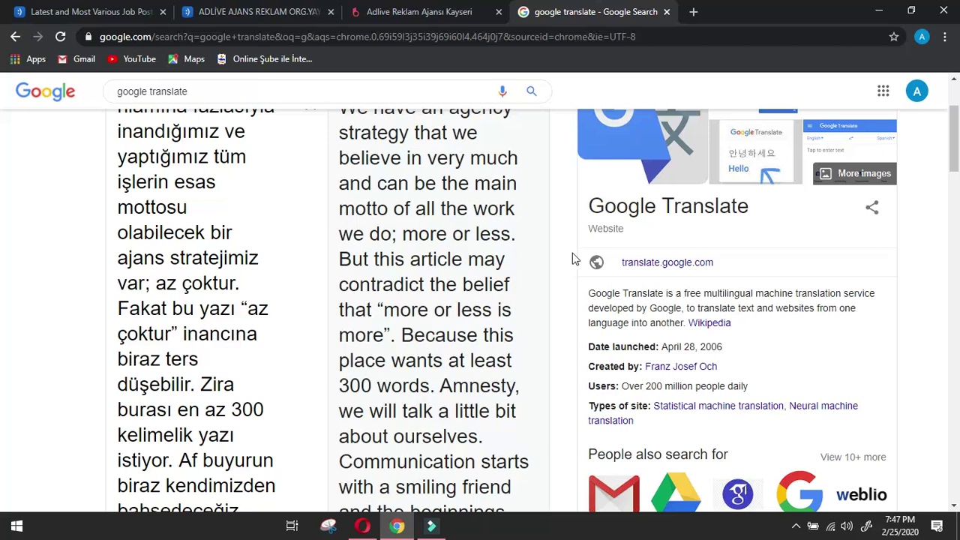
{"action": "scroll", "coordinate": [574, 259], "scroll_direction": "down", "scroll_amount": 2}
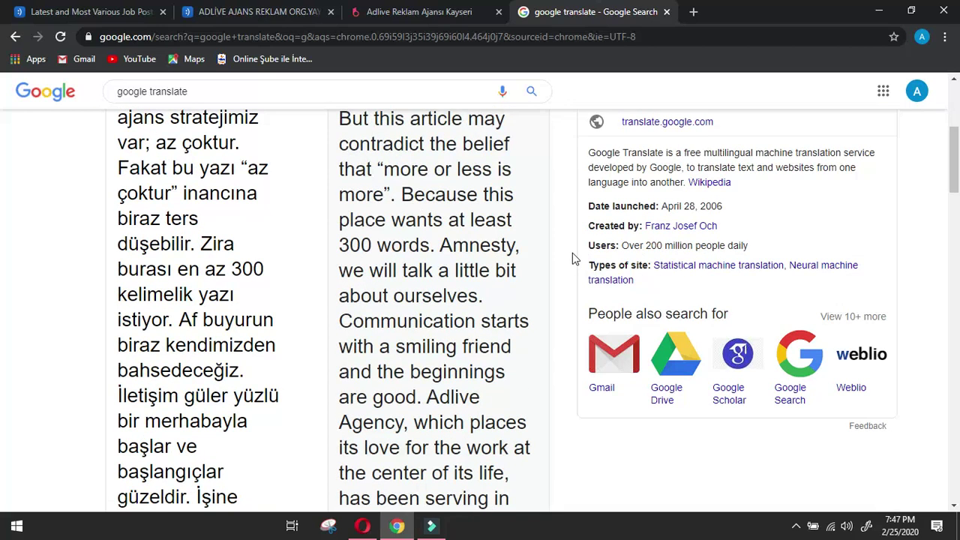
{"action": "scroll", "coordinate": [572, 258], "scroll_direction": "down", "scroll_amount": 2}
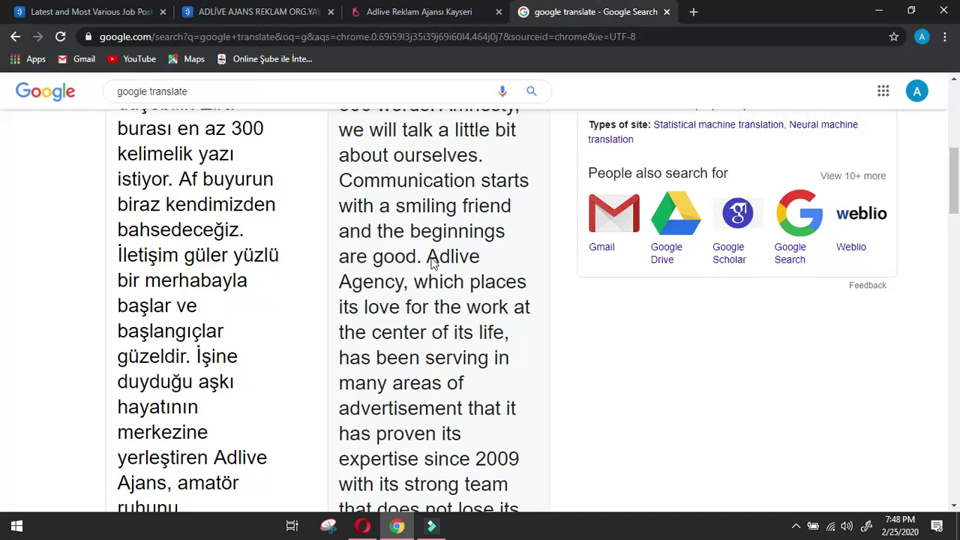
{"action": "left_click_drag", "start_coordinate": [426, 256], "coordinate": [432, 308]}
{"action": "left_click_drag", "start_coordinate": [444, 359], "coordinate": [487, 454]}
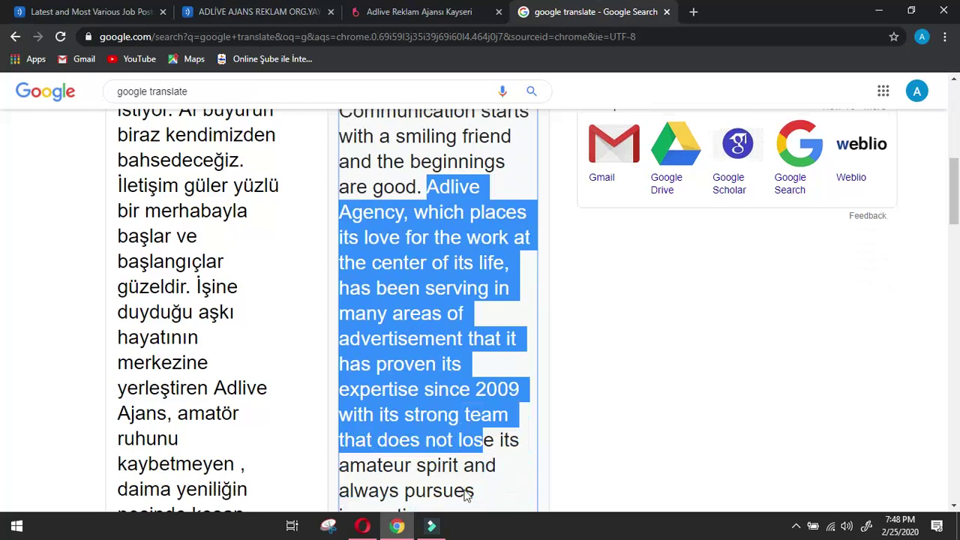
{"action": "left_click_drag", "start_coordinate": [466, 492], "coordinate": [478, 476]}
{"action": "key", "text": "ctrl+c"}
Paste the translated text into the Business activity of company answer.
{"action": "left_click", "coordinate": [362, 525]}
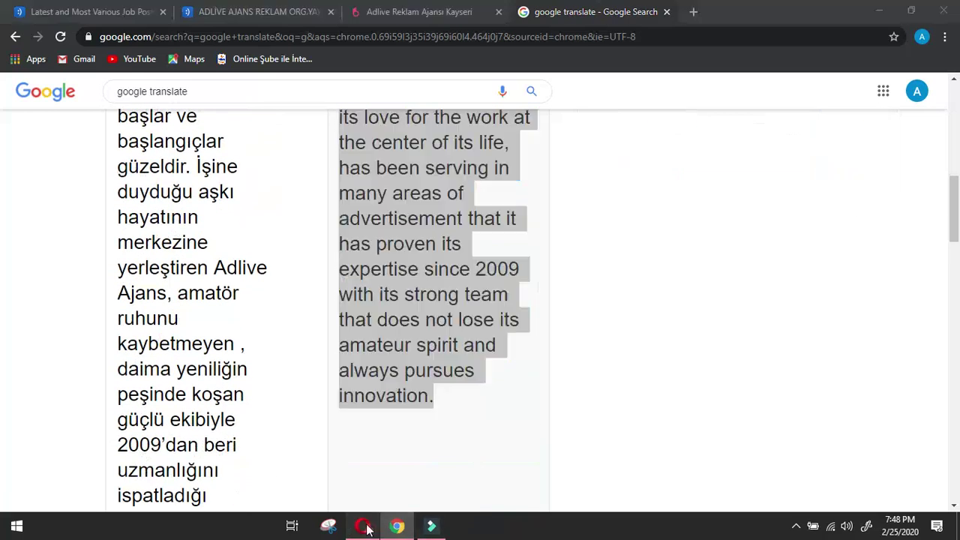
{"action": "left_click", "coordinate": [424, 139]}
{"action": "key", "text": "ctrl+v"}
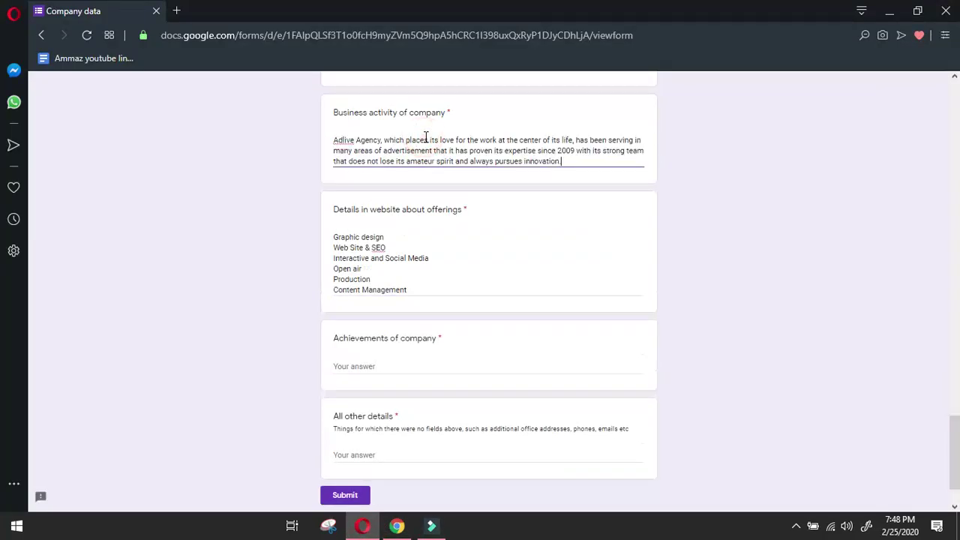
{"action": "left_click", "coordinate": [397, 525]}
{"action": "left_click", "coordinate": [600, 373]}
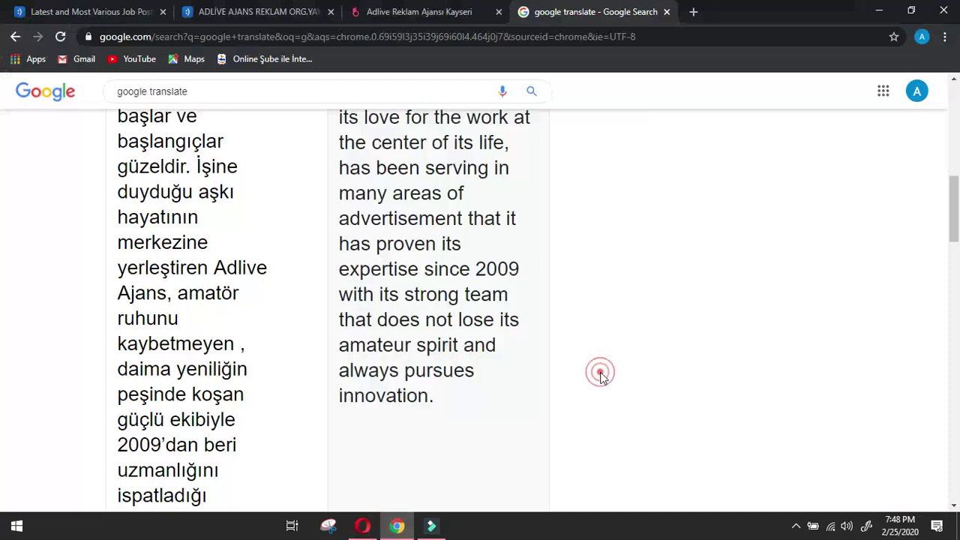
{"action": "scroll", "coordinate": [600, 373], "scroll_direction": "up", "scroll_amount": 4}
{"action": "left_click", "coordinate": [480, 6]}
{"action": "scroll", "coordinate": [375, 353], "scroll_direction": "down", "scroll_amount": 7}
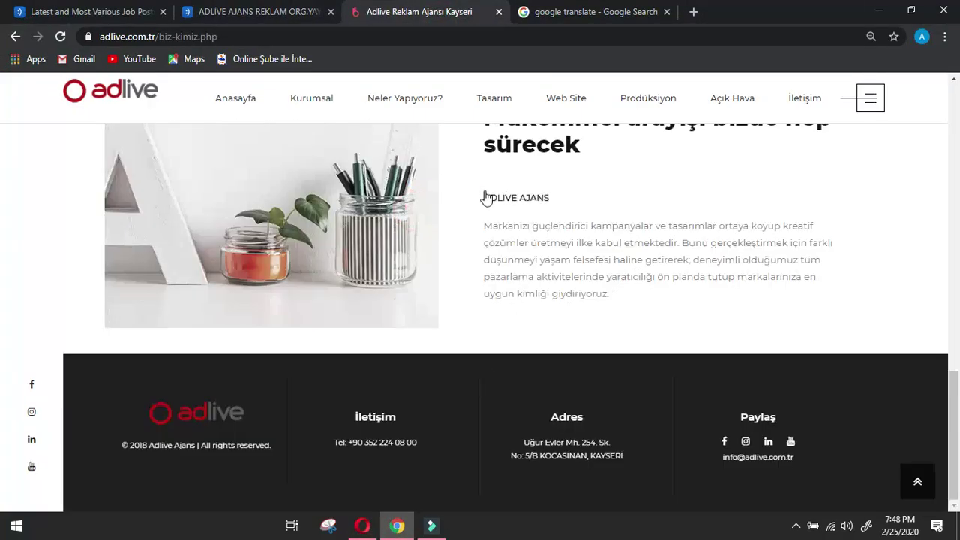
Translate the ADLIVE AJANS heading and paragraph into English.
{"action": "left_click_drag", "start_coordinate": [484, 198], "coordinate": [509, 201]}
{"action": "left_click_drag", "start_coordinate": [475, 170], "coordinate": [693, 303]}
{"action": "left_click", "coordinate": [546, 6]}
{"action": "scroll", "coordinate": [293, 244], "scroll_direction": "up", "scroll_amount": 5}
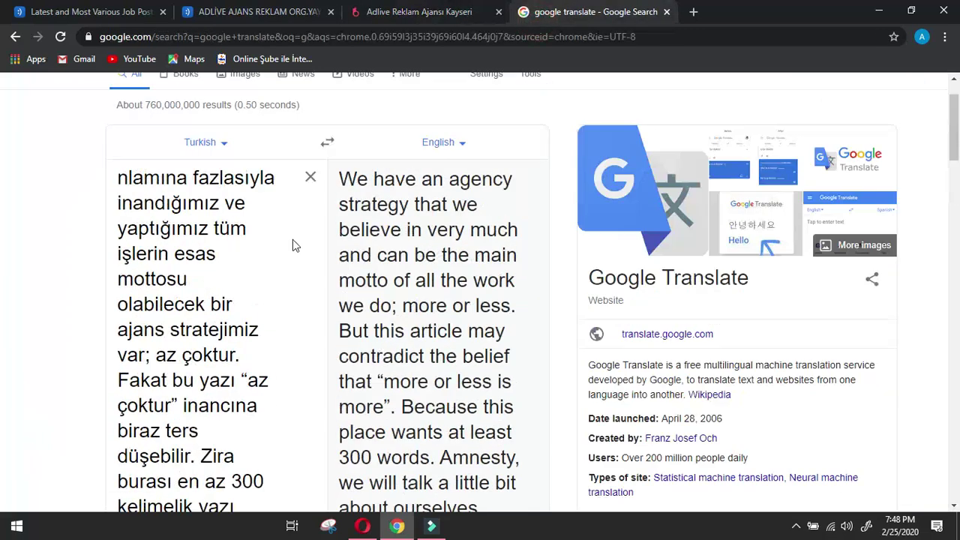
{"action": "left_click", "coordinate": [311, 245]}
{"action": "type", "text": "ADLIVE AJANS Markanızı güçlendirici kampanyalar ve tasarımlar ortaya koyup kreatif çözümler üretmeyi ilke kabul etmektedir. Bunu gerçekleştirmek için farklı düşünmeyi yaşam felsefesi haline getirerek, deneyimli olduğumuz tüm pazarlama aktivitelerinde yaratıcılığı ön planda tutup markalarınıza en uygun kimliği giydiriyoruz."}
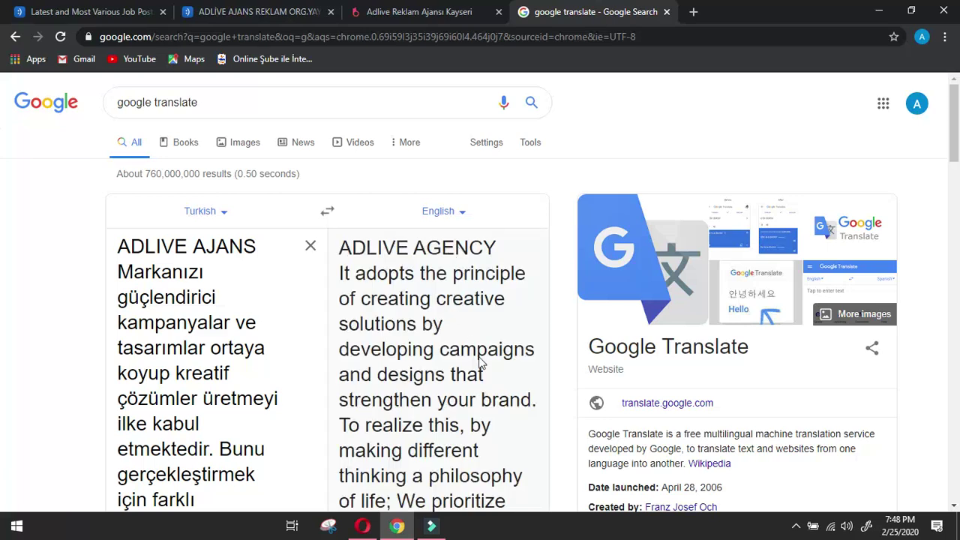
{"action": "scroll", "coordinate": [480, 362], "scroll_direction": "down", "scroll_amount": 2}
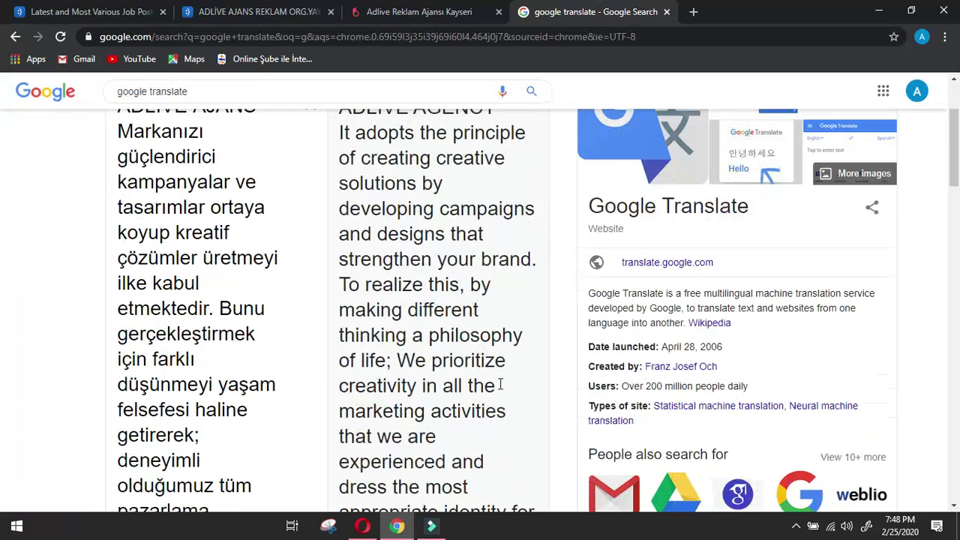
{"action": "scroll", "coordinate": [501, 385], "scroll_direction": "down", "scroll_amount": 6}
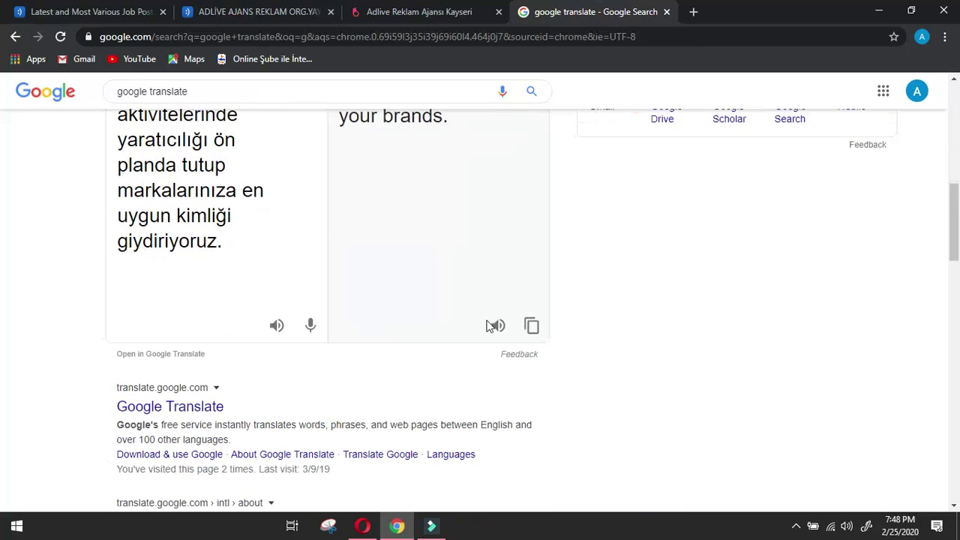
Translate the Adlive site's navigation menu labels into English.
{"action": "left_click", "coordinate": [424, 10]}
{"action": "scroll", "coordinate": [399, 338], "scroll_direction": "up", "scroll_amount": 5}
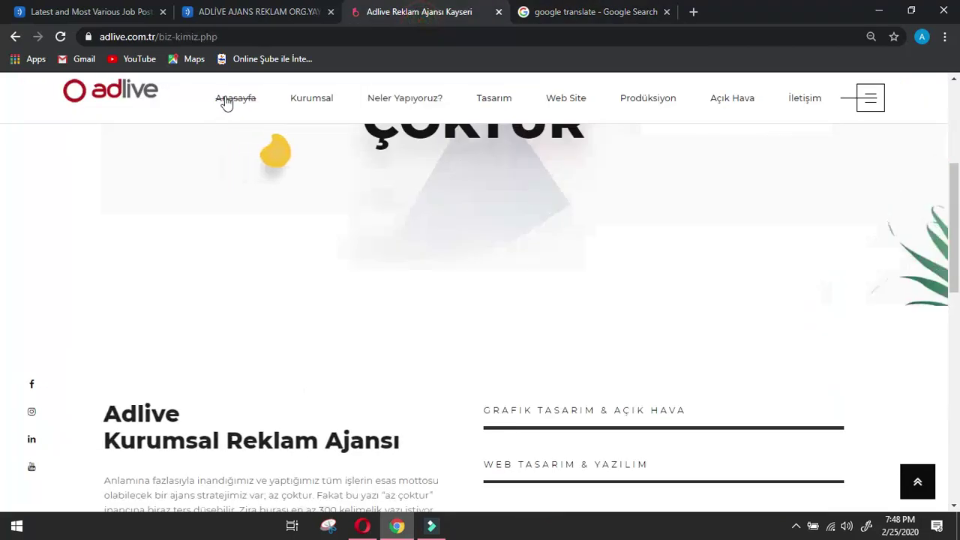
{"action": "left_click_drag", "start_coordinate": [208, 95], "coordinate": [777, 115]}
{"action": "key", "text": "ctrl+c"}
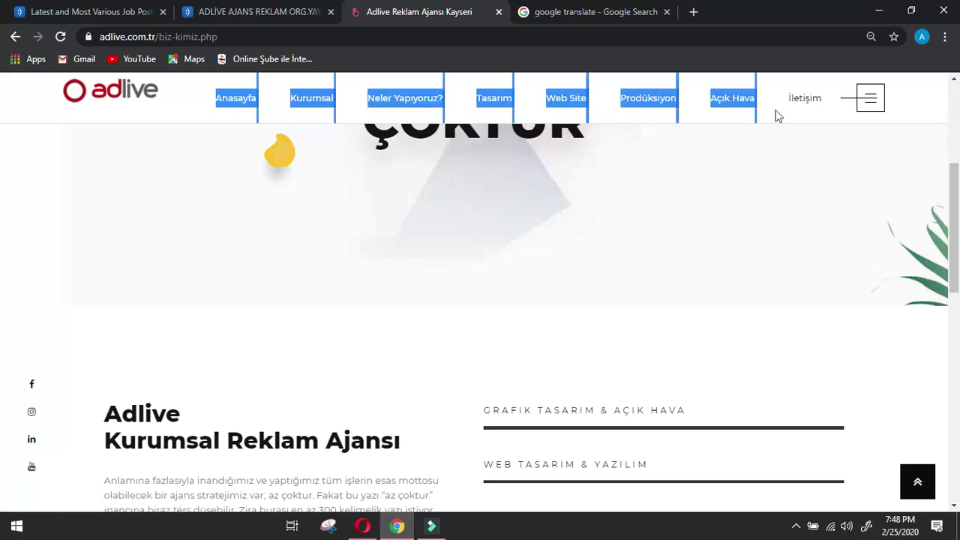
{"action": "left_click", "coordinate": [582, 7]}
{"action": "scroll", "coordinate": [382, 172], "scroll_direction": "up", "scroll_amount": 10}
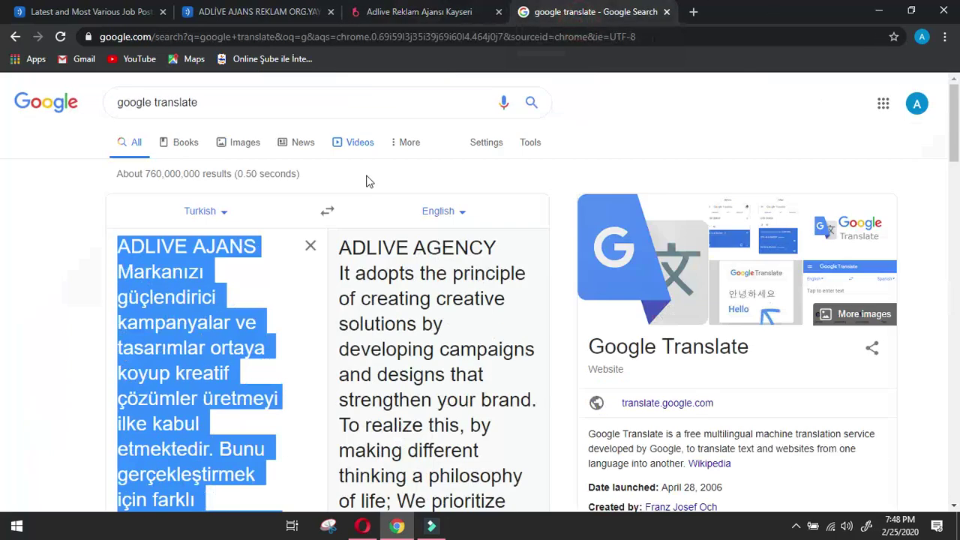
{"action": "left_click", "coordinate": [311, 247]}
{"action": "key", "text": "ctrl+v"}
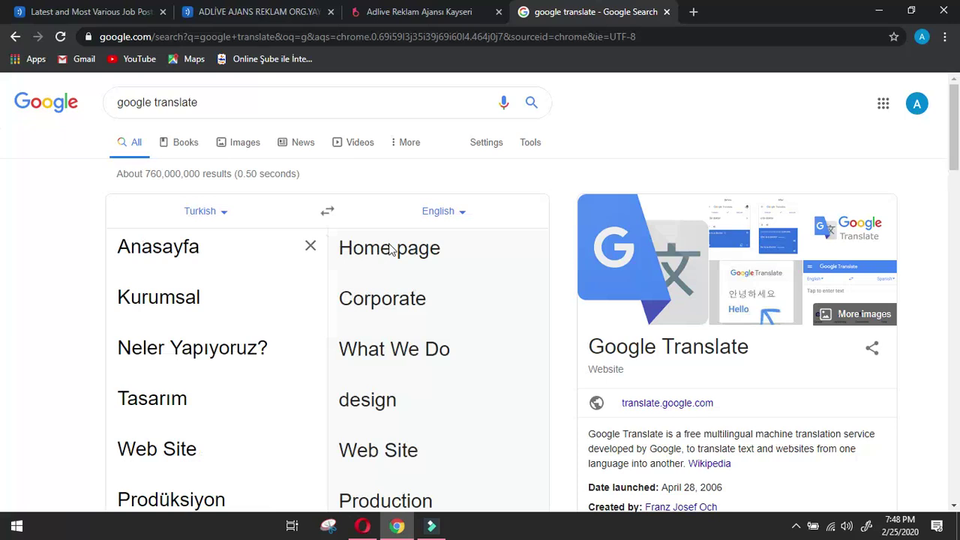
{"action": "scroll", "coordinate": [399, 362], "scroll_direction": "down", "scroll_amount": 2}
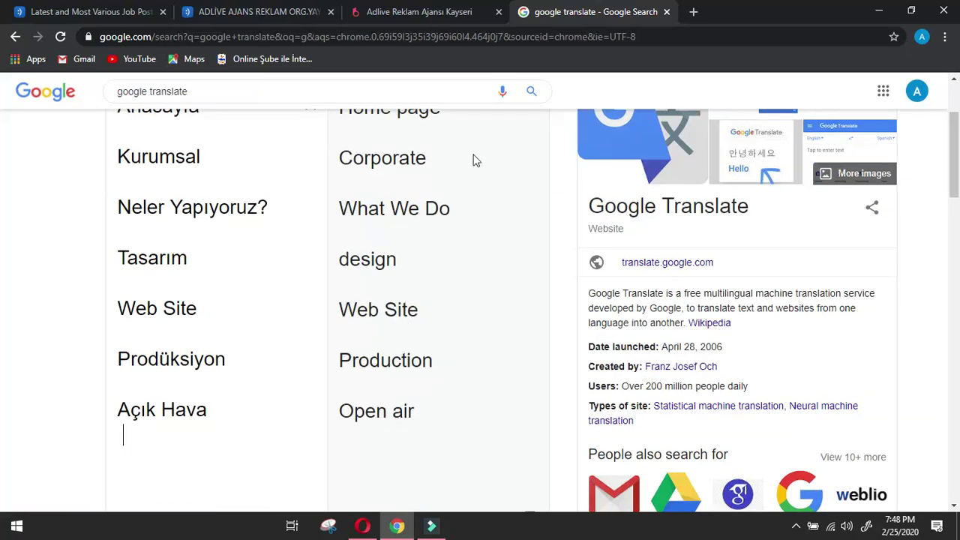
{"action": "left_click", "coordinate": [488, 6]}
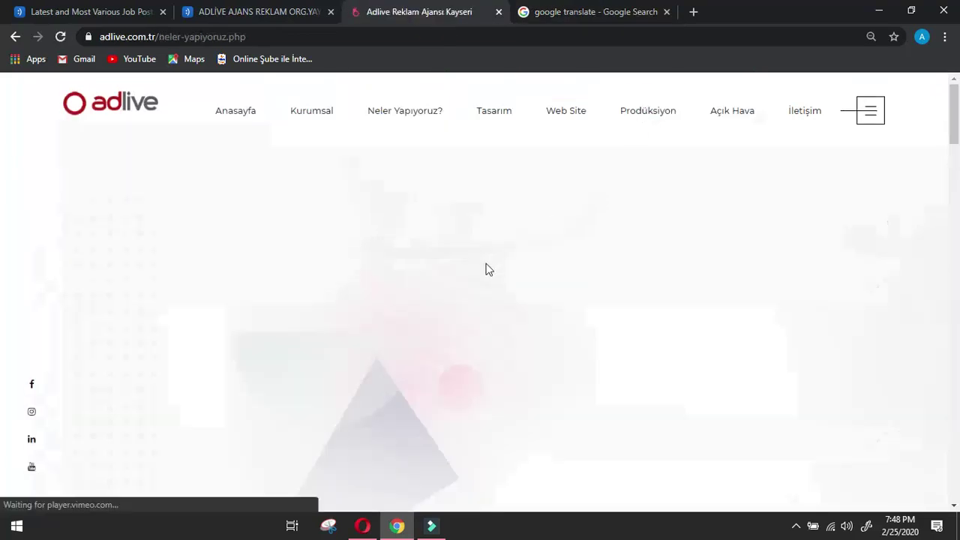
Open Adlive's LinkedIn link from the Neler Yapıyoruz? page footer in a new tab.
{"action": "scroll", "coordinate": [486, 262], "scroll_direction": "down", "scroll_amount": 10}
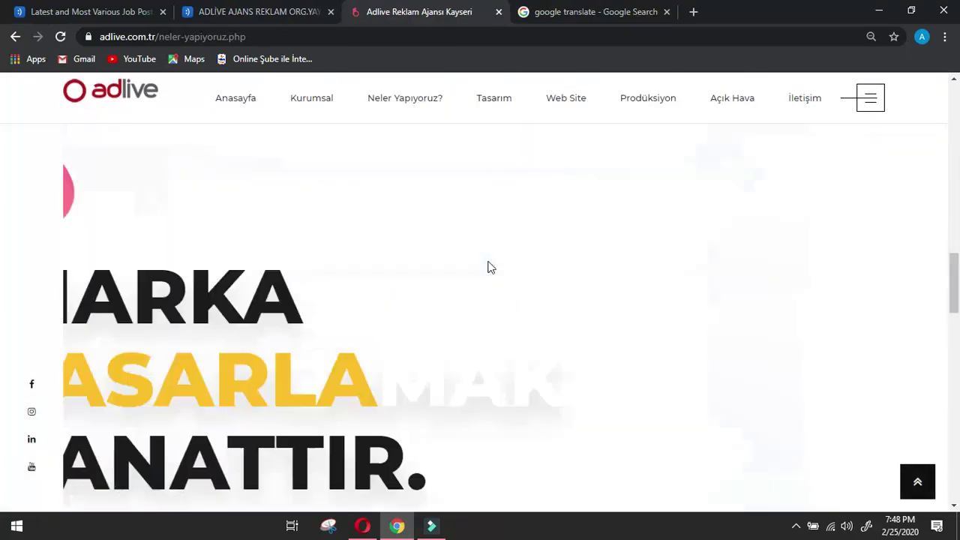
{"action": "scroll", "coordinate": [487, 268], "scroll_direction": "down", "scroll_amount": 5}
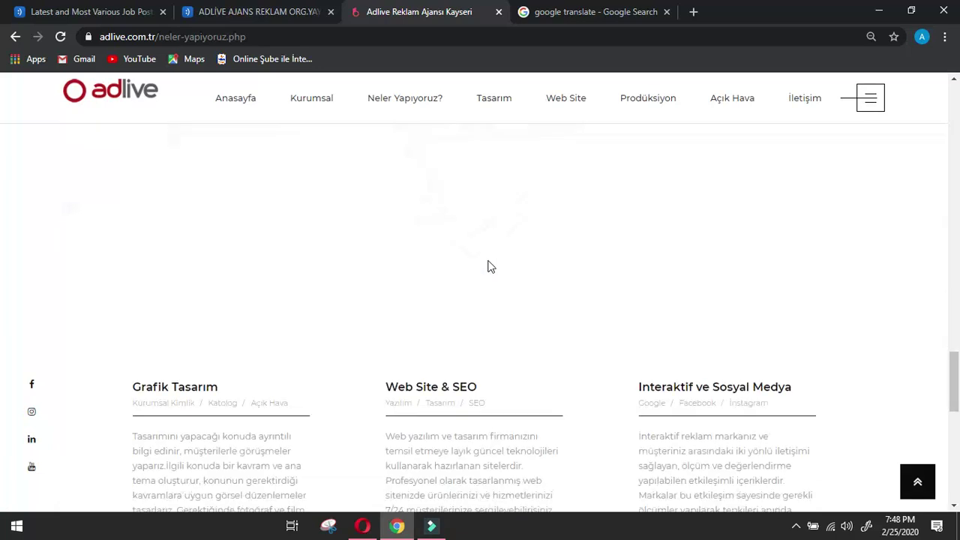
{"action": "scroll", "coordinate": [487, 267], "scroll_direction": "up", "scroll_amount": 7}
{"action": "scroll", "coordinate": [491, 265], "scroll_direction": "down", "scroll_amount": 4}
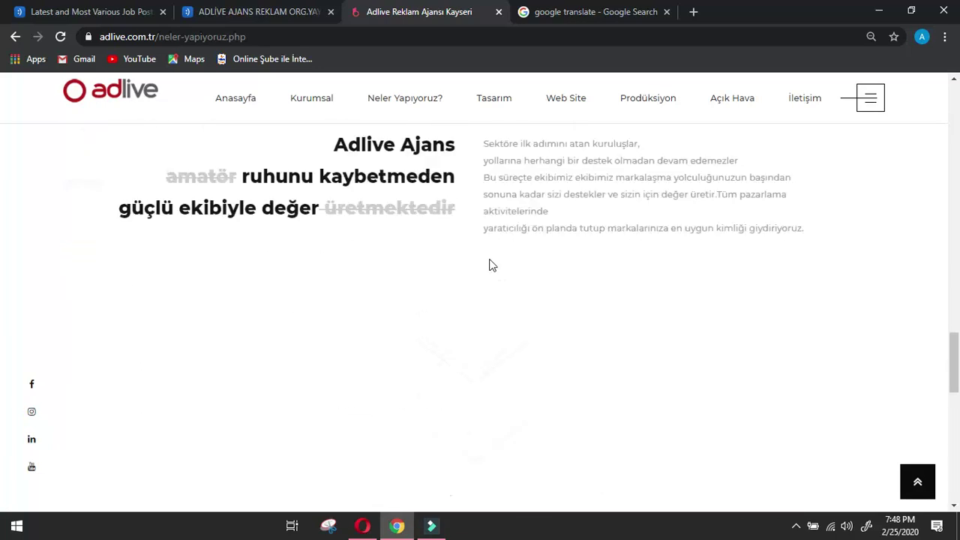
{"action": "scroll", "coordinate": [489, 265], "scroll_direction": "up", "scroll_amount": 2}
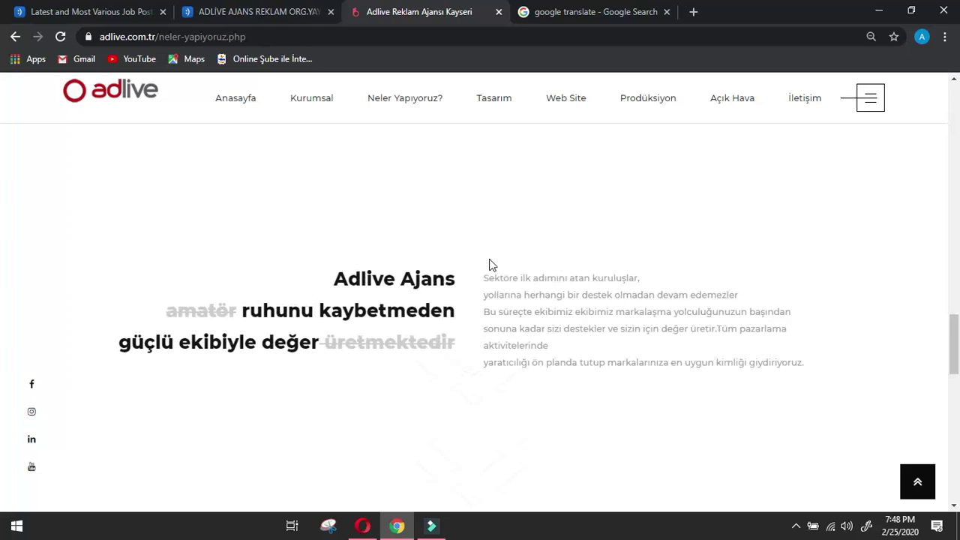
{"action": "scroll", "coordinate": [489, 265], "scroll_direction": "down", "scroll_amount": 7}
{"action": "scroll", "coordinate": [489, 264], "scroll_direction": "down", "scroll_amount": 5}
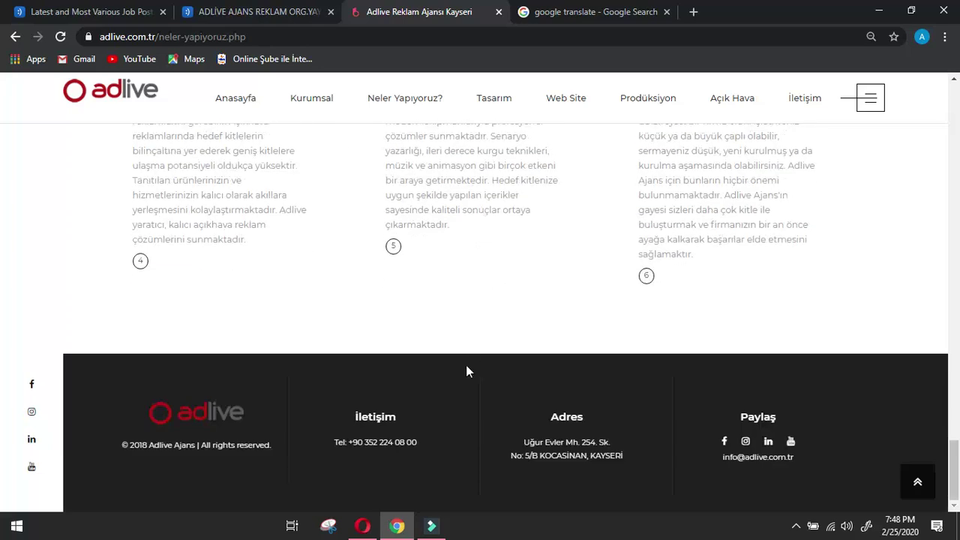
{"action": "right_click", "coordinate": [768, 441]}
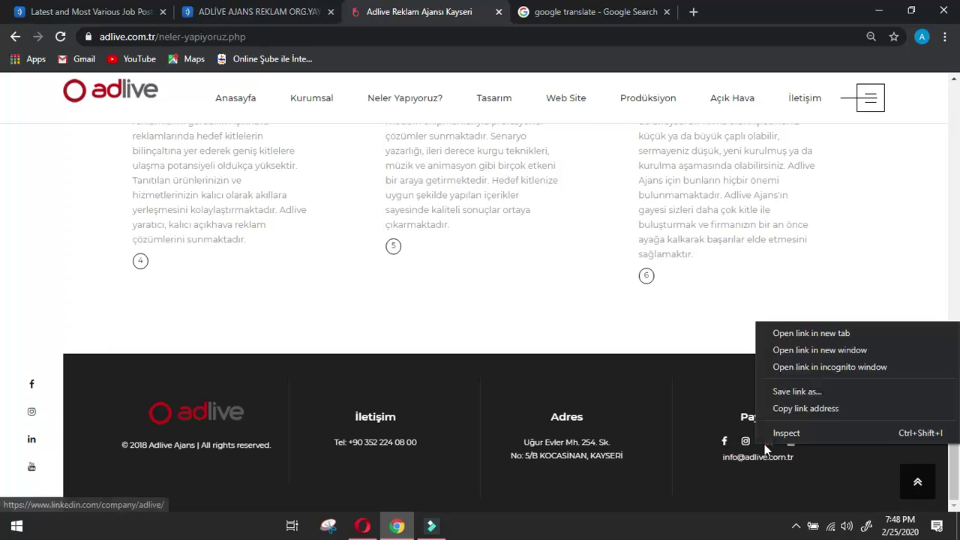
{"action": "left_click", "coordinate": [792, 332]}
On Adlive Ajans's LinkedIn page, go through About to the People list of employees.
{"action": "left_click", "coordinate": [723, 9]}
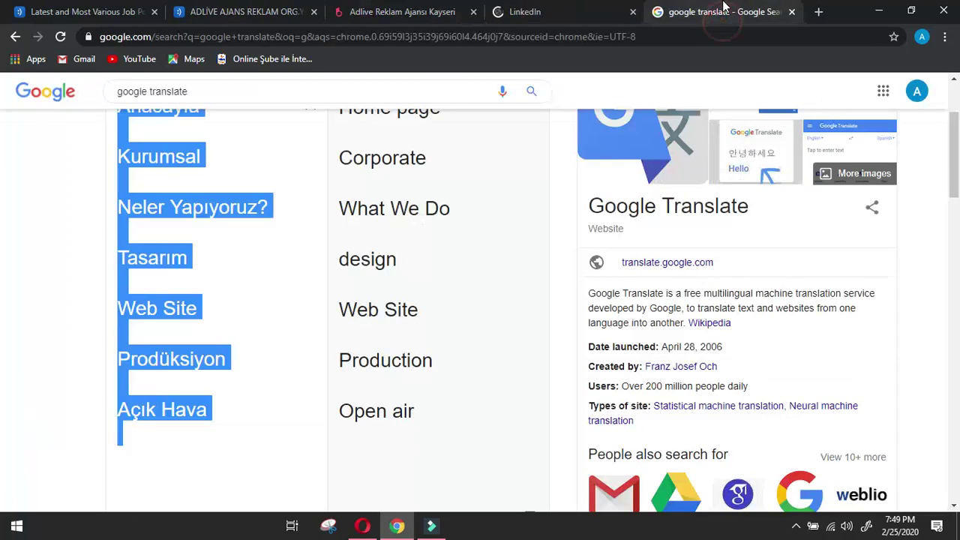
{"action": "left_click", "coordinate": [589, 18]}
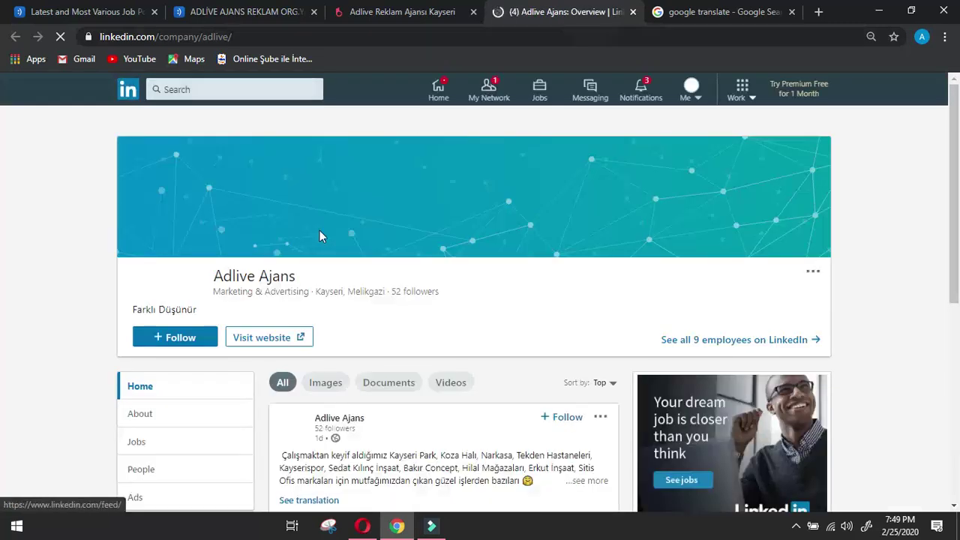
{"action": "left_click", "coordinate": [156, 413]}
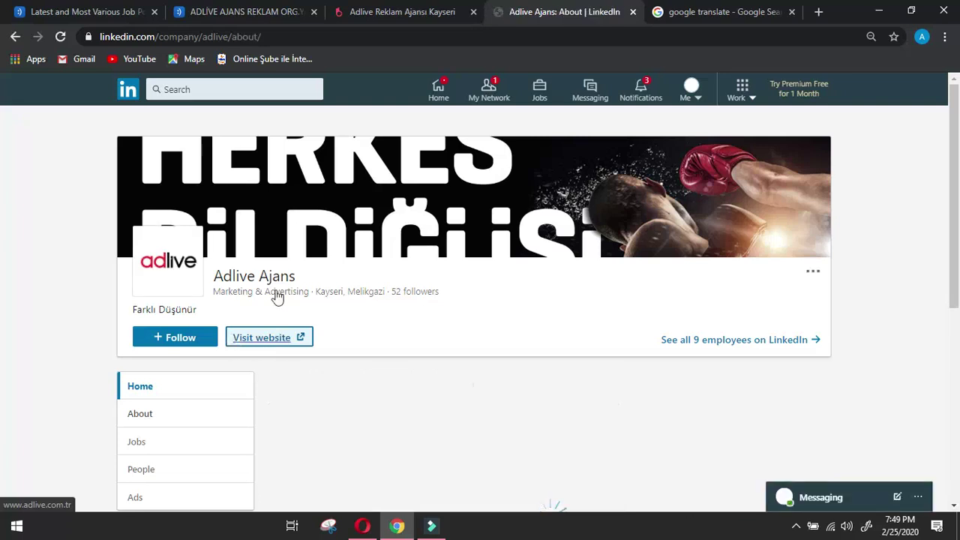
{"action": "left_click", "coordinate": [792, 12]}
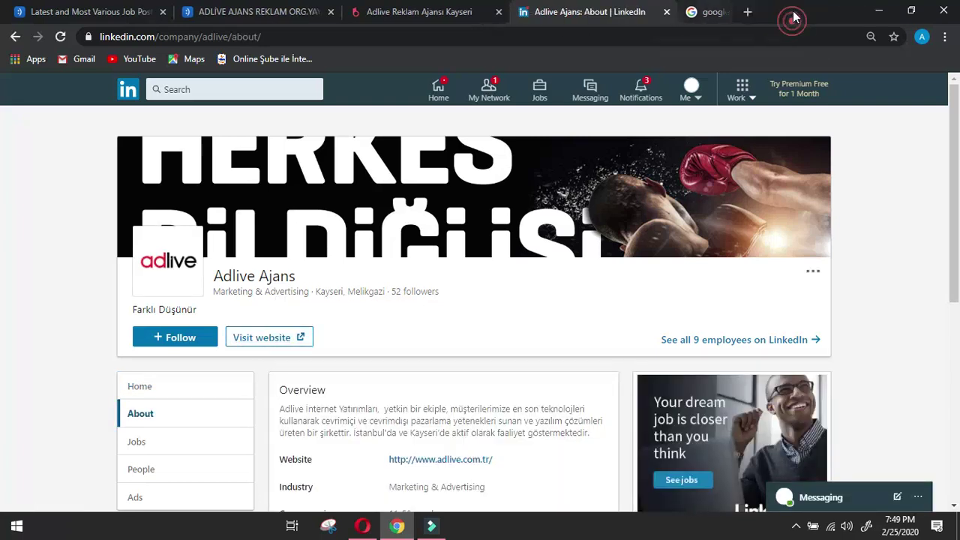
{"action": "scroll", "coordinate": [694, 277], "scroll_direction": "down", "scroll_amount": 4}
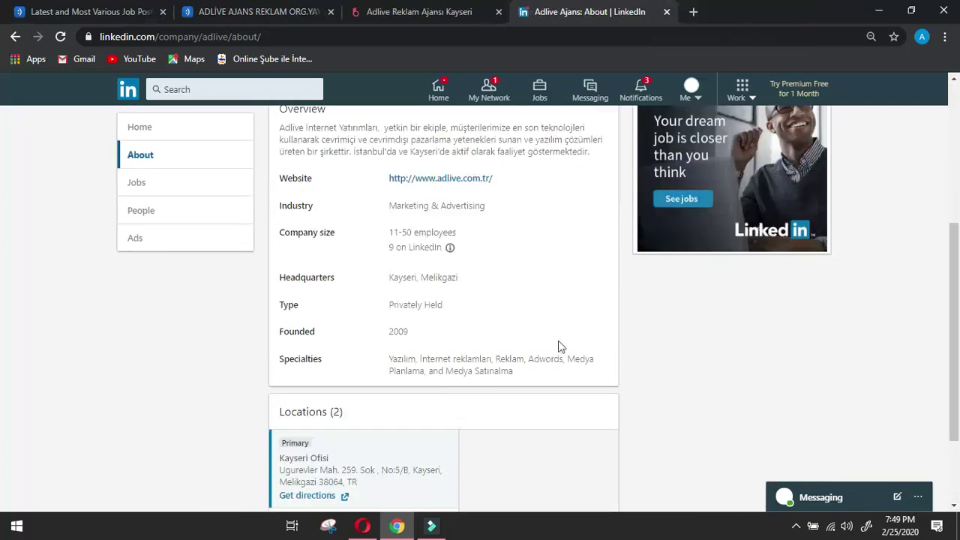
{"action": "left_click", "coordinate": [156, 213]}
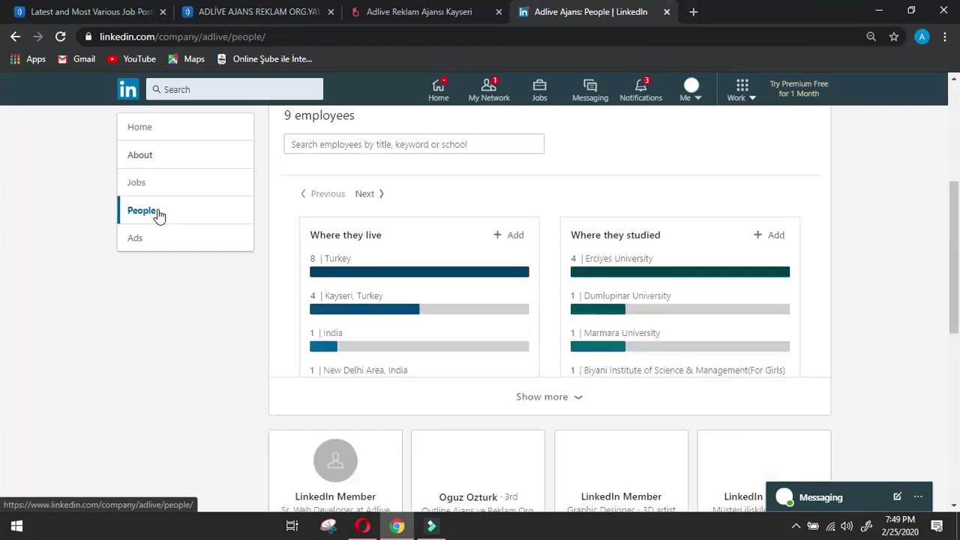
{"action": "scroll", "coordinate": [207, 206], "scroll_direction": "down", "scroll_amount": 2}
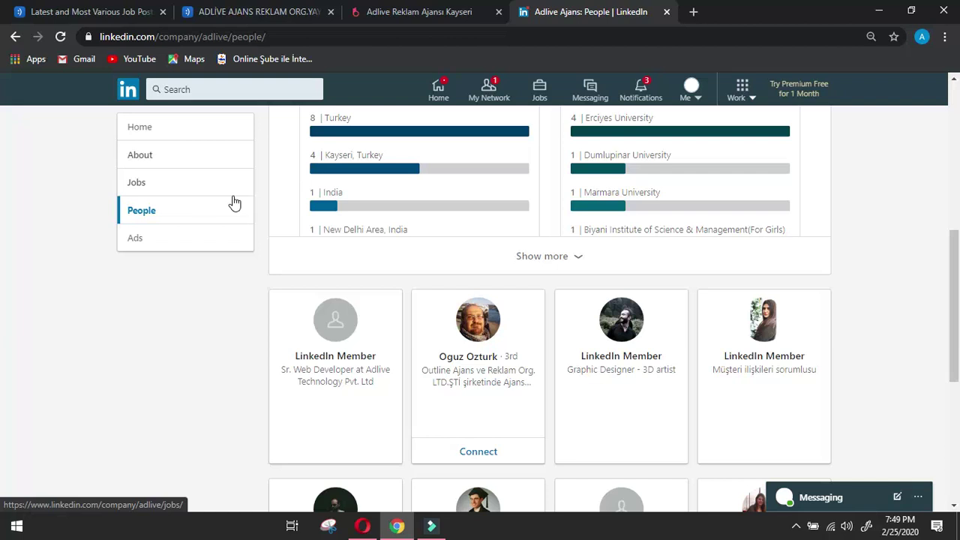
{"action": "scroll", "coordinate": [252, 312], "scroll_direction": "down", "scroll_amount": 4}
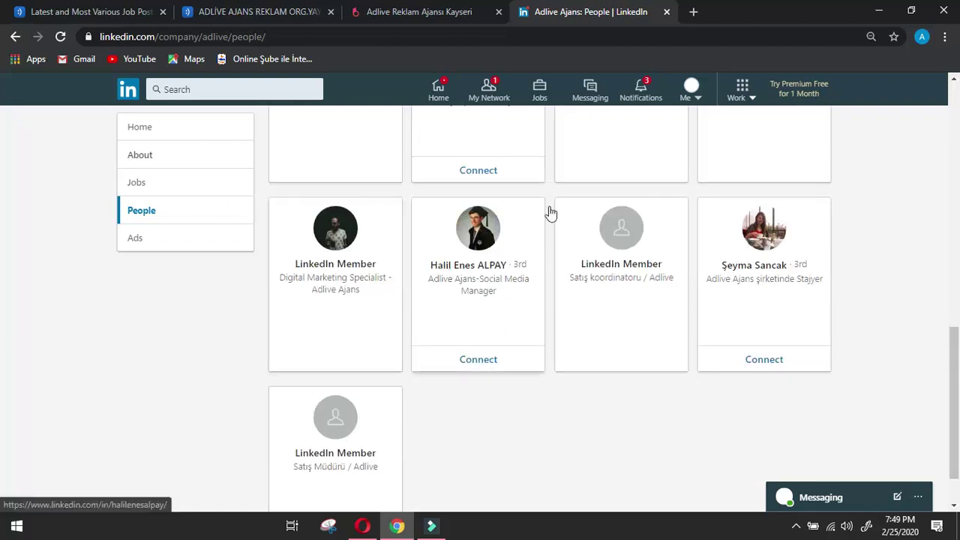
{"action": "scroll", "coordinate": [490, 242], "scroll_direction": "down", "scroll_amount": 1}
Send the Social Media Manager a connection invitation and copy his name from his profile.
{"action": "left_click", "coordinate": [483, 175]}
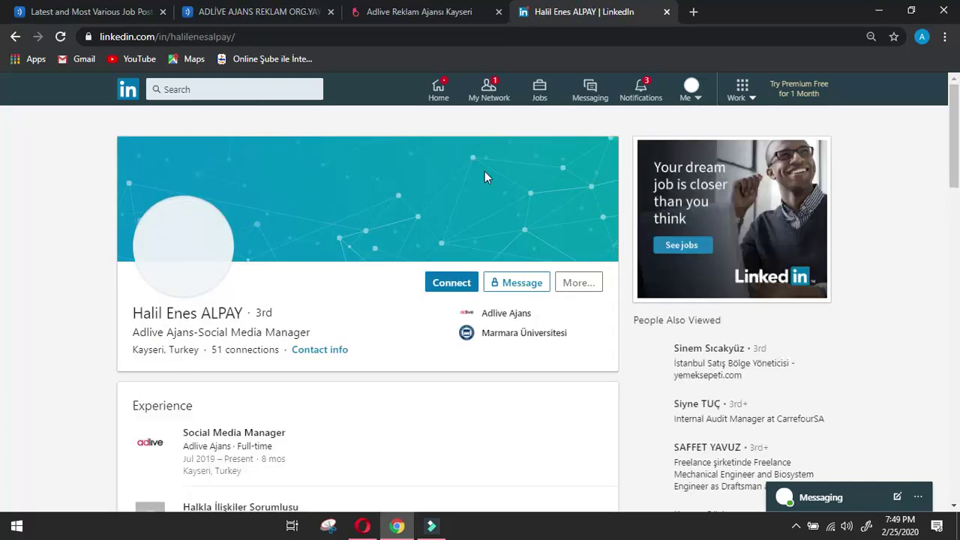
{"action": "left_click", "coordinate": [441, 281]}
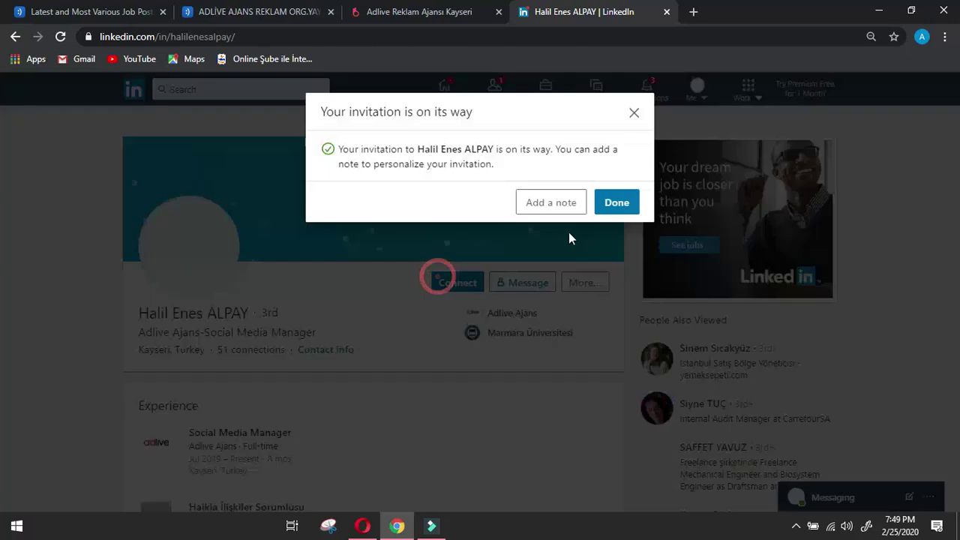
{"action": "left_click", "coordinate": [618, 202]}
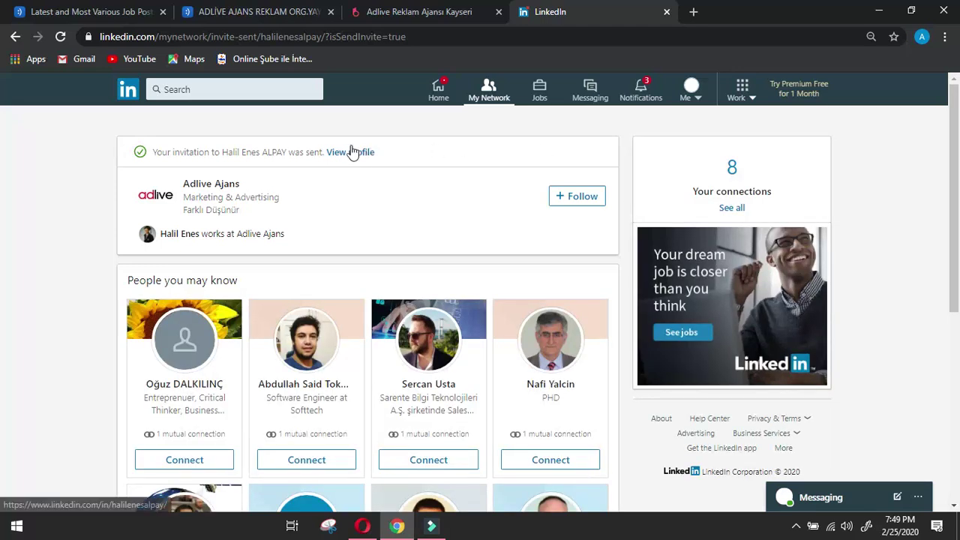
{"action": "left_click", "coordinate": [365, 153]}
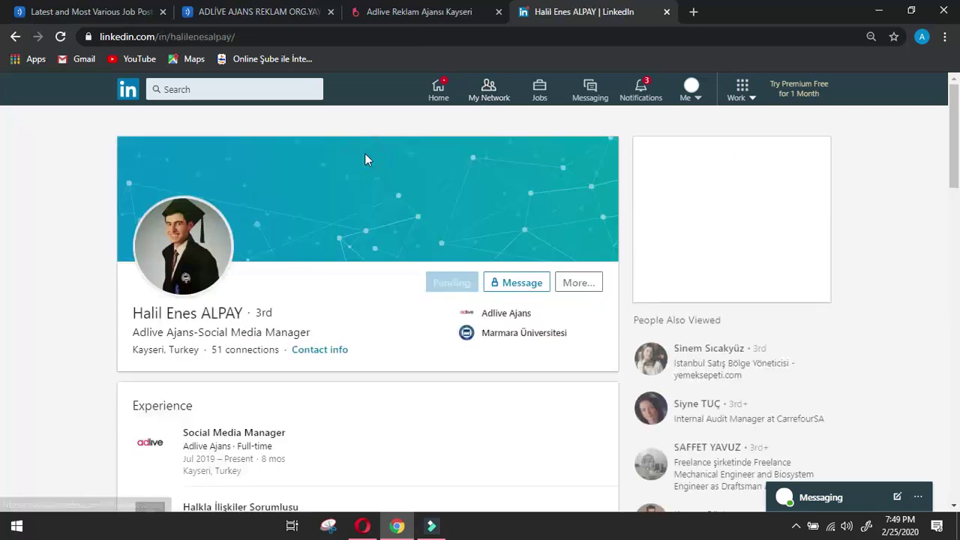
{"action": "left_click_drag", "start_coordinate": [135, 311], "coordinate": [246, 315]}
{"action": "key", "text": "ctrl+c"}
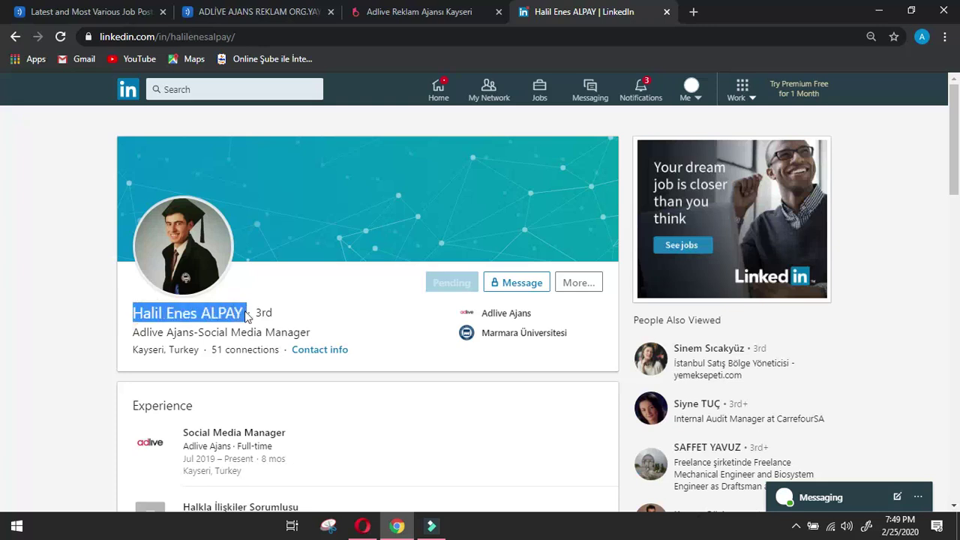
{"action": "key", "text": "alt+Tab"}
Paste the manager's name into Name of manager and begin the Designation answer with 'S'.
{"action": "scroll", "coordinate": [384, 330], "scroll_direction": "up", "scroll_amount": 4}
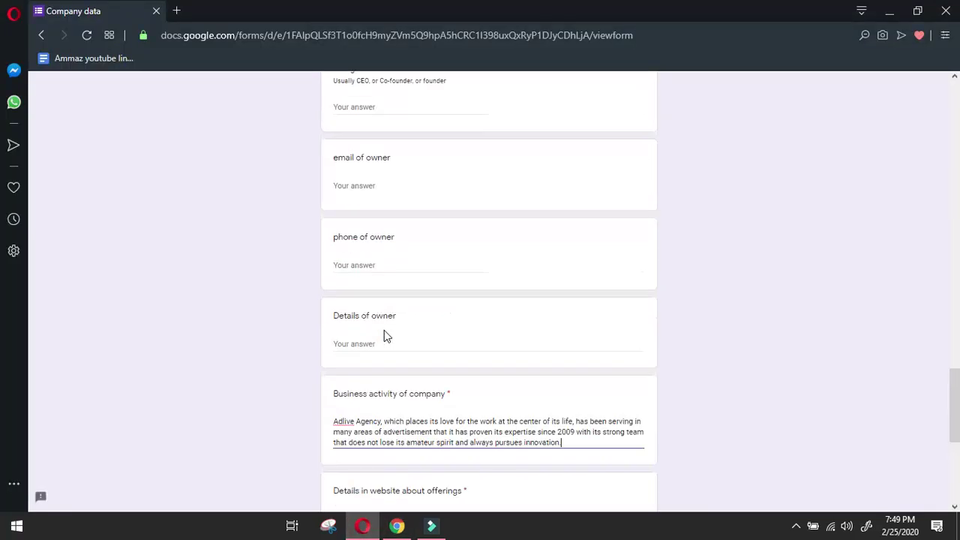
{"action": "scroll", "coordinate": [384, 330], "scroll_direction": "up", "scroll_amount": 10}
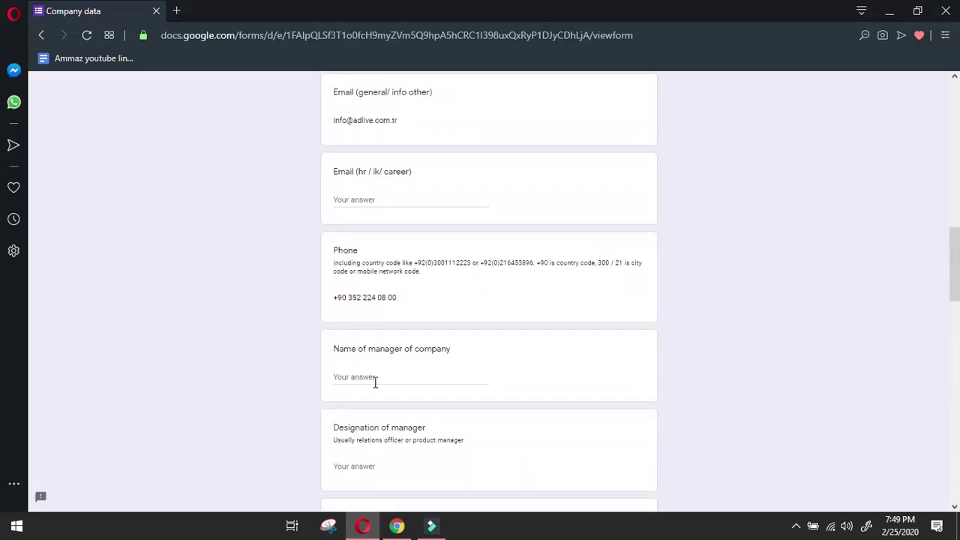
{"action": "left_click", "coordinate": [375, 381]}
{"action": "key", "text": "ctrl+v"}
{"action": "left_click", "coordinate": [394, 465]}
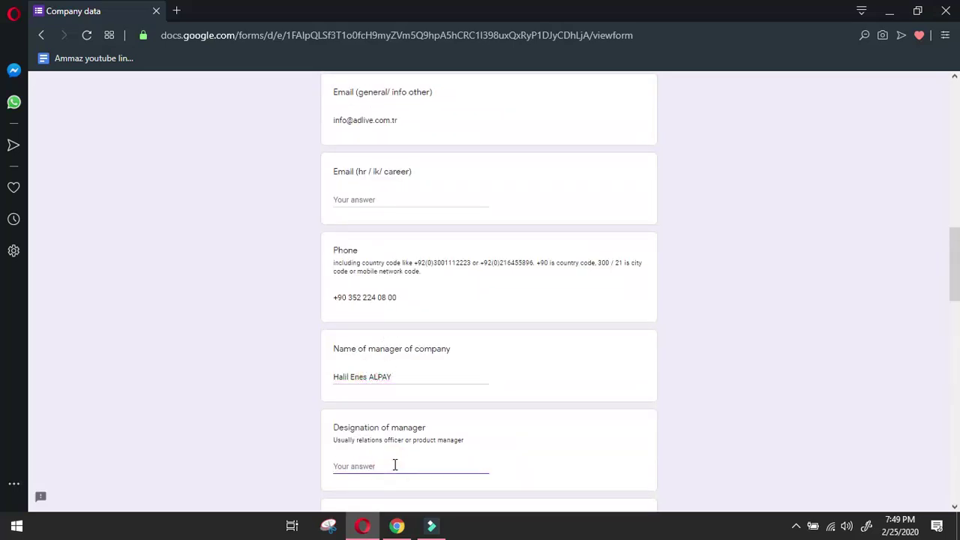
{"action": "type", "text": "Social Media manager"}
Copy the Experience heading from LinkedIn into the Details of manager answer, then start a new line.
{"action": "left_click", "coordinate": [396, 526]}
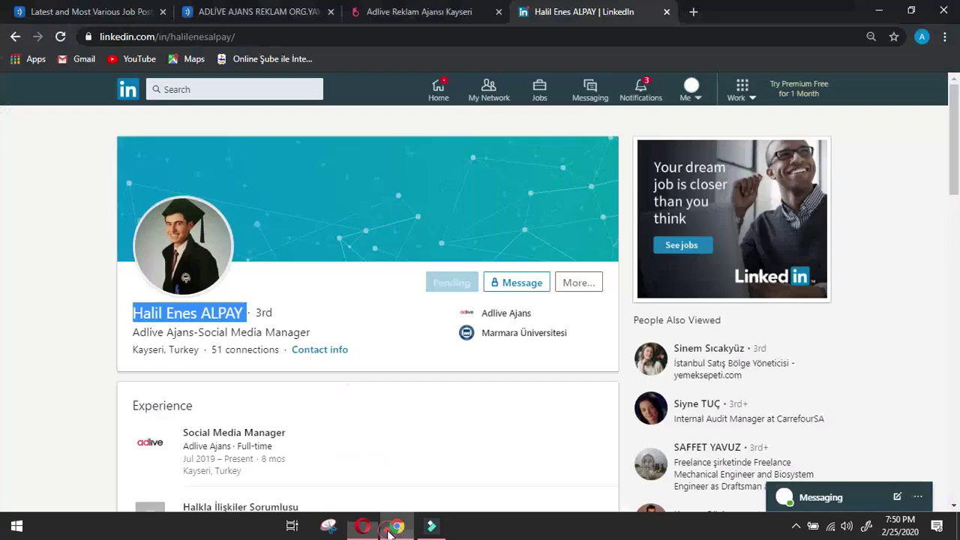
{"action": "left_click", "coordinate": [64, 253]}
{"action": "scroll", "coordinate": [102, 304], "scroll_direction": "down", "scroll_amount": 4}
{"action": "scroll", "coordinate": [125, 257], "scroll_direction": "up", "scroll_amount": 2}
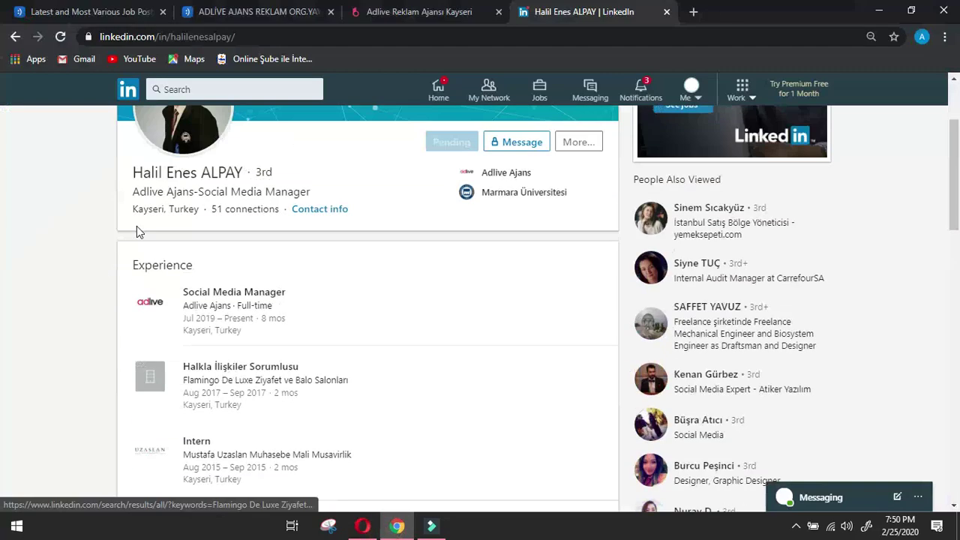
{"action": "double_click", "coordinate": [161, 264]}
{"action": "key", "text": "ctrl+c"}
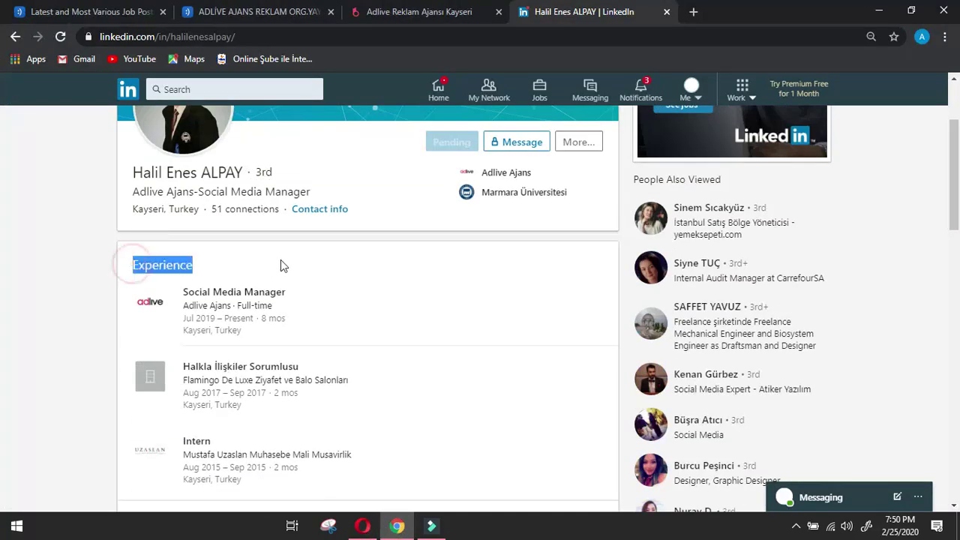
{"action": "left_click", "coordinate": [362, 526]}
{"action": "scroll", "coordinate": [389, 405], "scroll_direction": "down", "scroll_amount": 2}
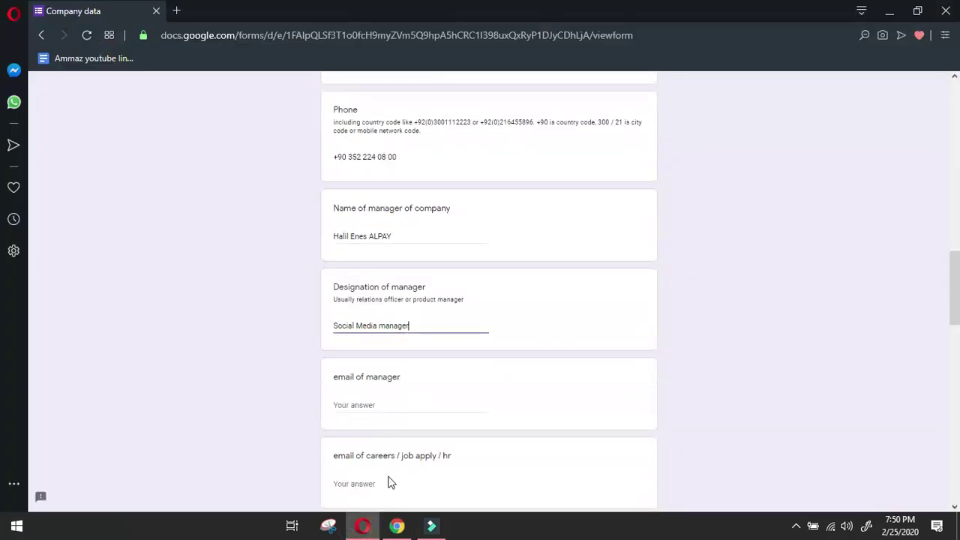
{"action": "scroll", "coordinate": [411, 443], "scroll_direction": "down", "scroll_amount": 4}
{"action": "scroll", "coordinate": [377, 232], "scroll_direction": "up", "scroll_amount": 4}
{"action": "scroll", "coordinate": [374, 342], "scroll_direction": "down", "scroll_amount": 2}
{"action": "left_click", "coordinate": [369, 421]}
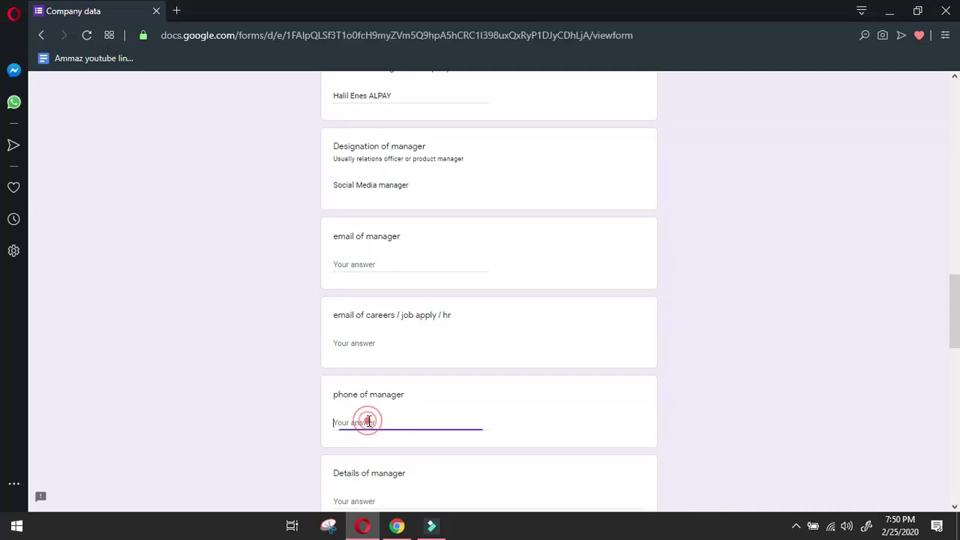
{"action": "scroll", "coordinate": [410, 405], "scroll_direction": "down", "scroll_amount": 2}
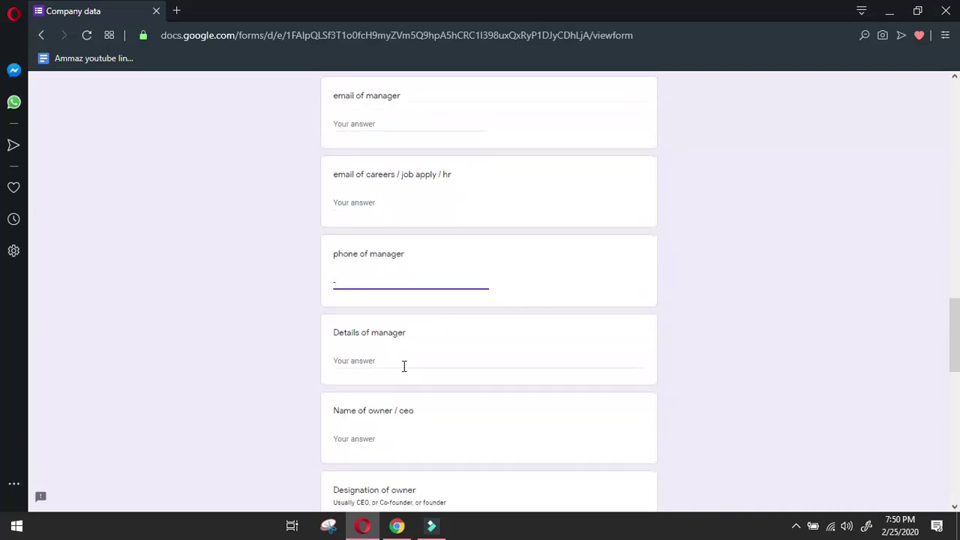
{"action": "left_click", "coordinate": [403, 366]}
{"action": "key", "text": "ctrl+v"}
{"action": "key", "text": "Return"}
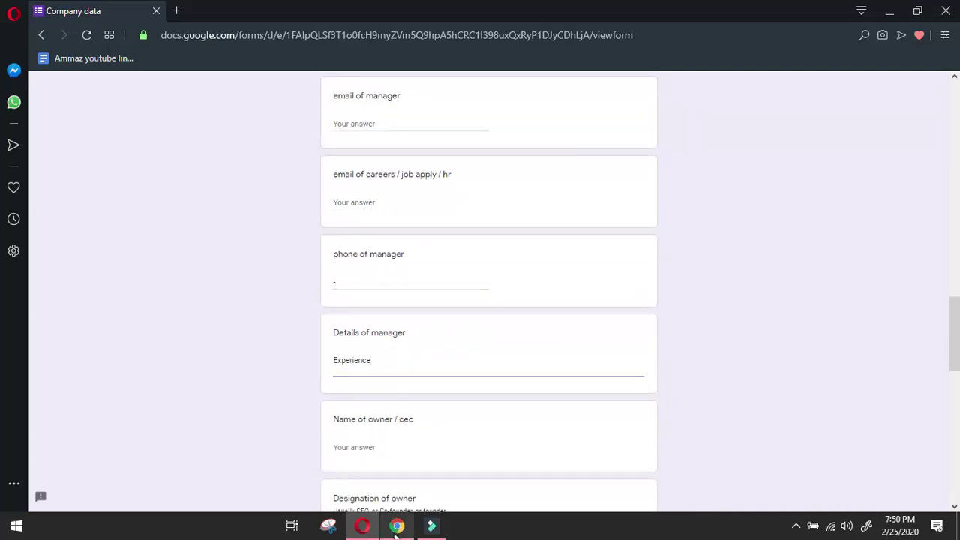
Add the current Adlive job title and company to the details as one line.
{"action": "left_click", "coordinate": [395, 529]}
{"action": "left_click", "coordinate": [17, 350]}
{"action": "left_click_drag", "start_coordinate": [184, 288], "coordinate": [320, 305]}
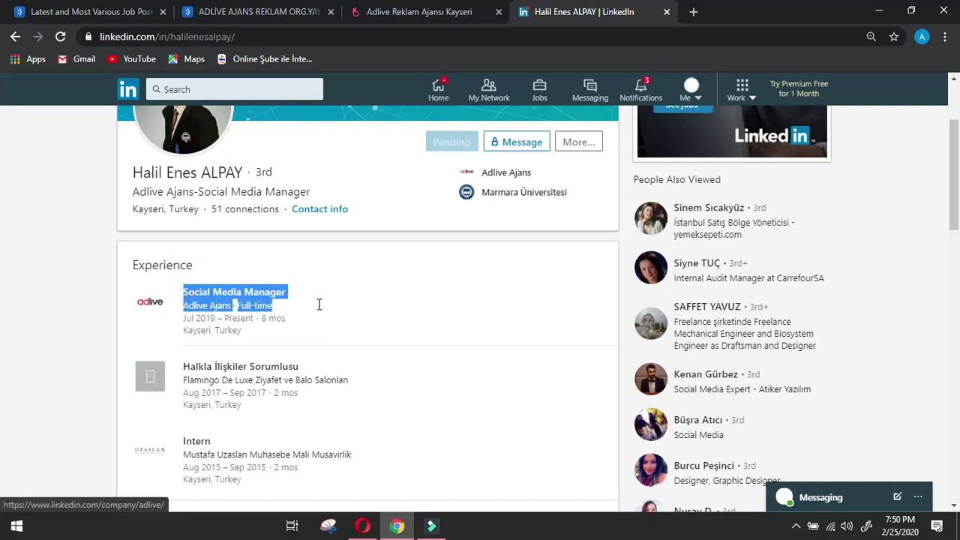
{"action": "left_click", "coordinate": [368, 524]}
{"action": "type", "text": "Social Media Manager Company NameAdlive Ajans Full-time"}
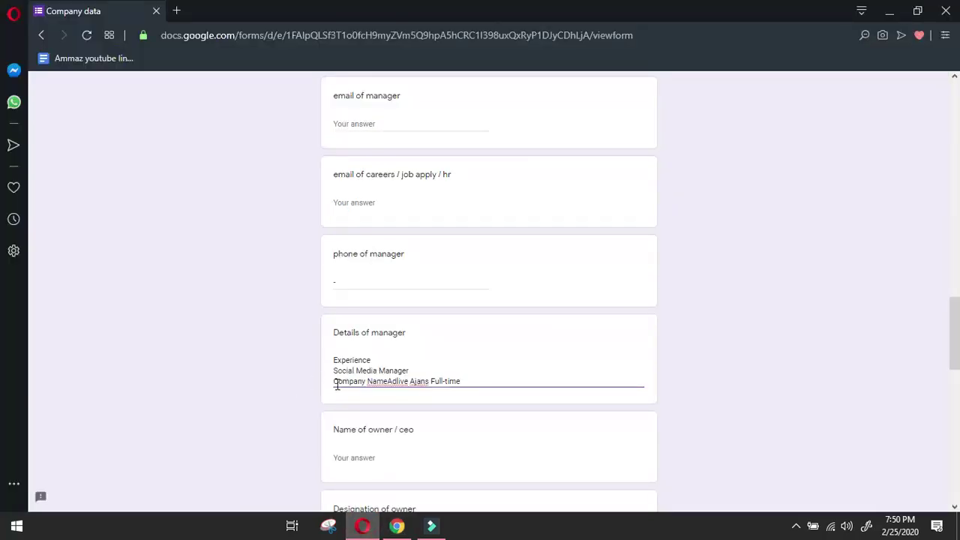
{"action": "left_click", "coordinate": [334, 382]}
{"action": "key", "text": "BackSpace"}
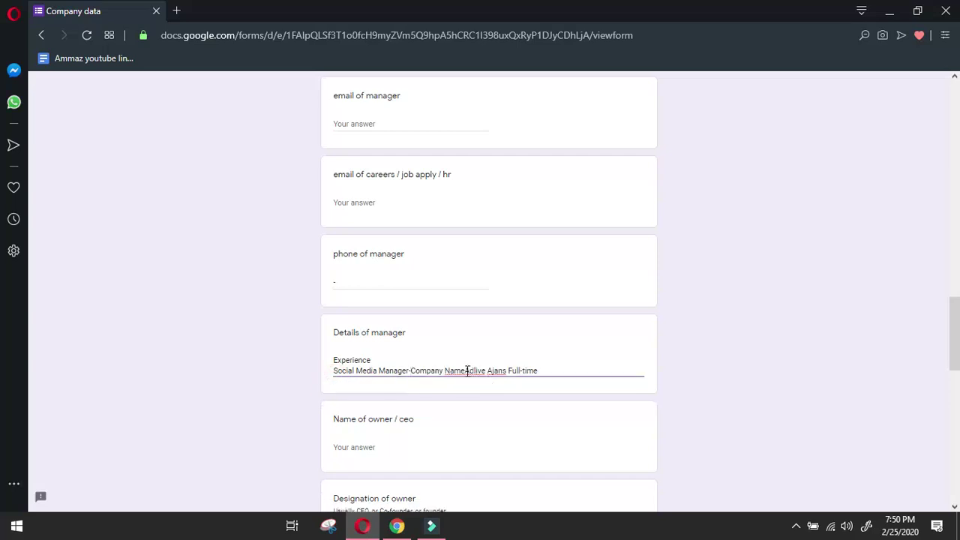
{"action": "left_click", "coordinate": [465, 370]}
{"action": "left_click", "coordinate": [561, 370]}
{"action": "key", "text": "Return"}
Add the Halkla İlişkiler Sorumlusu role at Flamingo, joining title and company with '-'.
{"action": "left_click", "coordinate": [396, 524]}
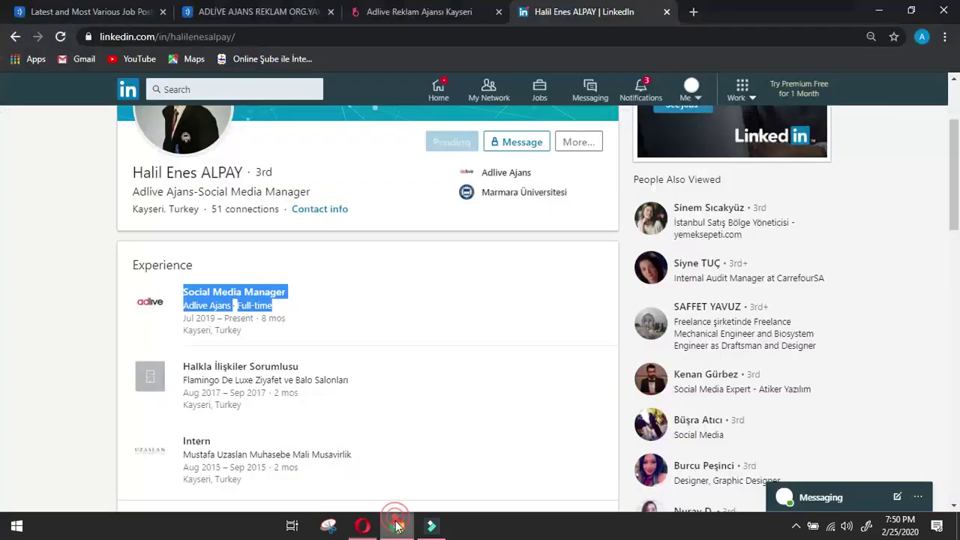
{"action": "left_click", "coordinate": [19, 400]}
{"action": "left_click_drag", "start_coordinate": [183, 360], "coordinate": [407, 383]}
{"action": "key", "text": "alt+Tab"}
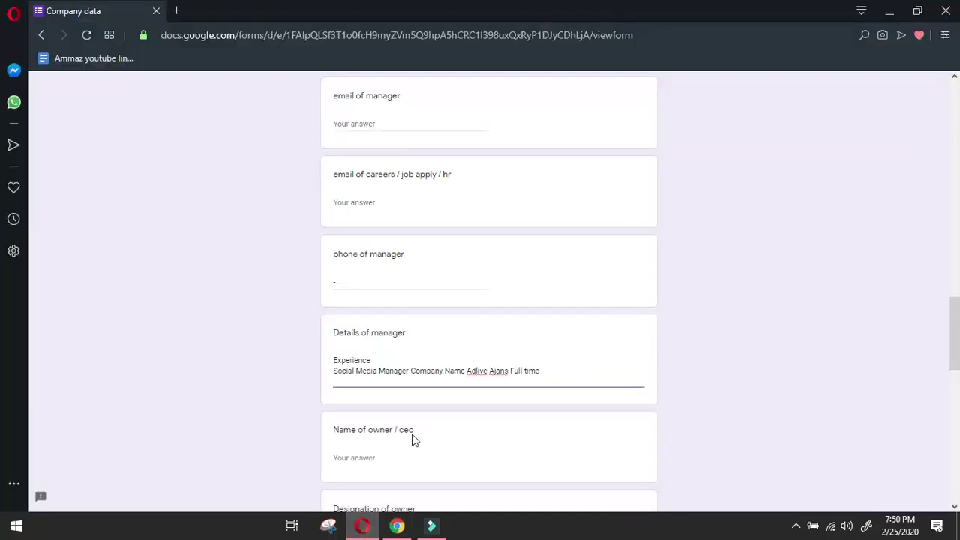
{"action": "type", "text": "Halkla İlişkiler Sorumlusu Company NameFlamingo De Luxe Ziyafet ve Balo Salonları"}
{"action": "left_click", "coordinate": [334, 391]}
{"action": "key", "text": "BackSpace"}
{"action": "type", "text": "-"}
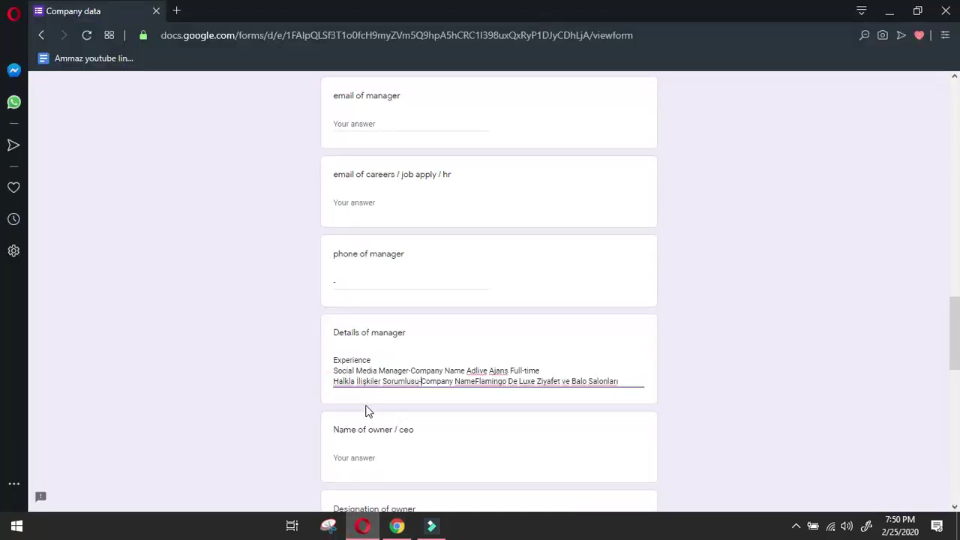
{"action": "left_click", "coordinate": [477, 381]}
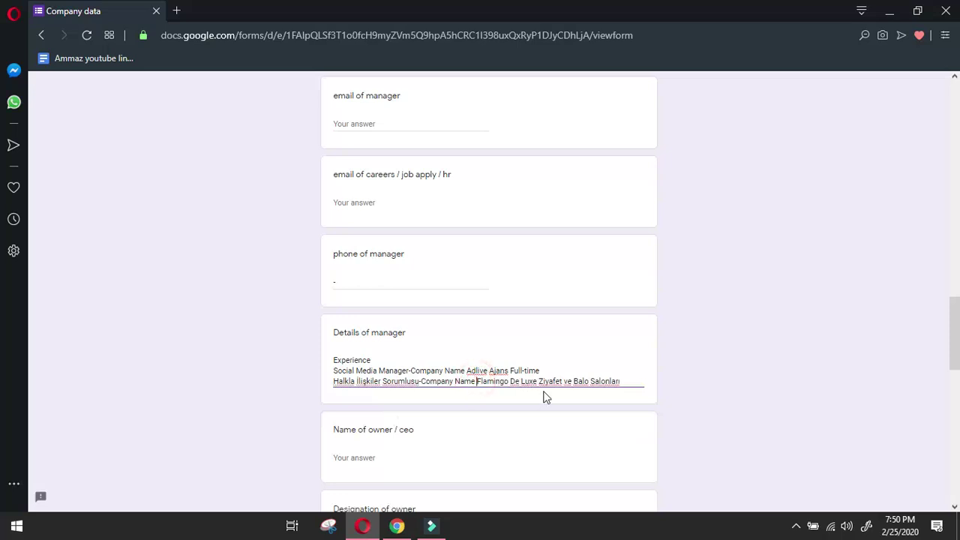
{"action": "left_click", "coordinate": [632, 382]}
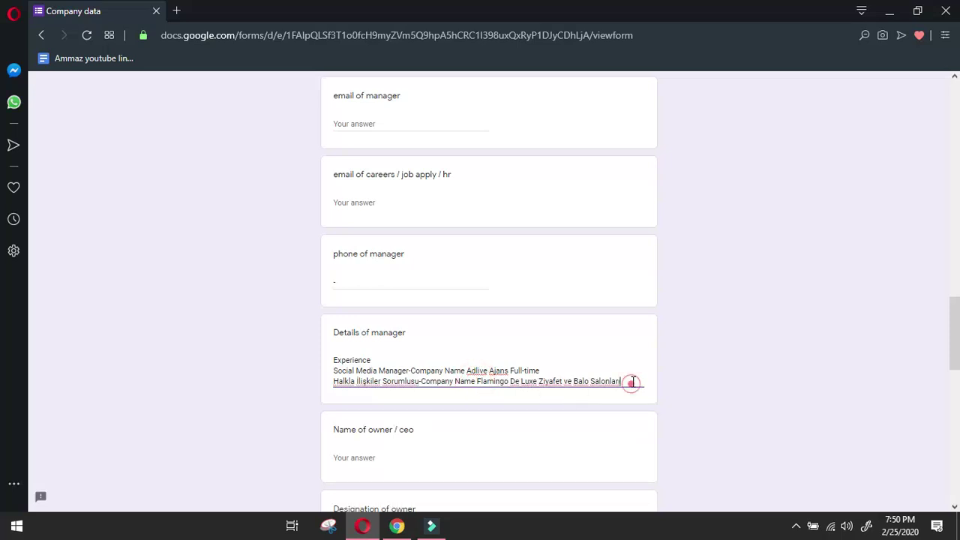
Add the Intern entry and its company on one line joined with '-'.
{"action": "left_click", "coordinate": [397, 525]}
{"action": "left_click", "coordinate": [21, 341]}
{"action": "scroll", "coordinate": [62, 369], "scroll_direction": "down", "scroll_amount": 2}
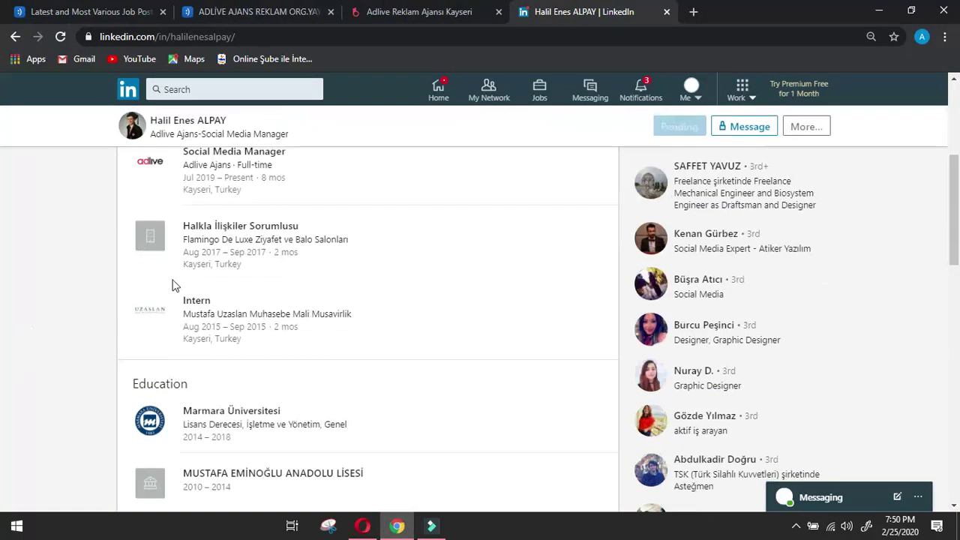
{"action": "left_click_drag", "start_coordinate": [173, 283], "coordinate": [392, 319]}
{"action": "left_click", "coordinate": [178, 312]}
{"action": "left_click_drag", "start_coordinate": [183, 297], "coordinate": [413, 318]}
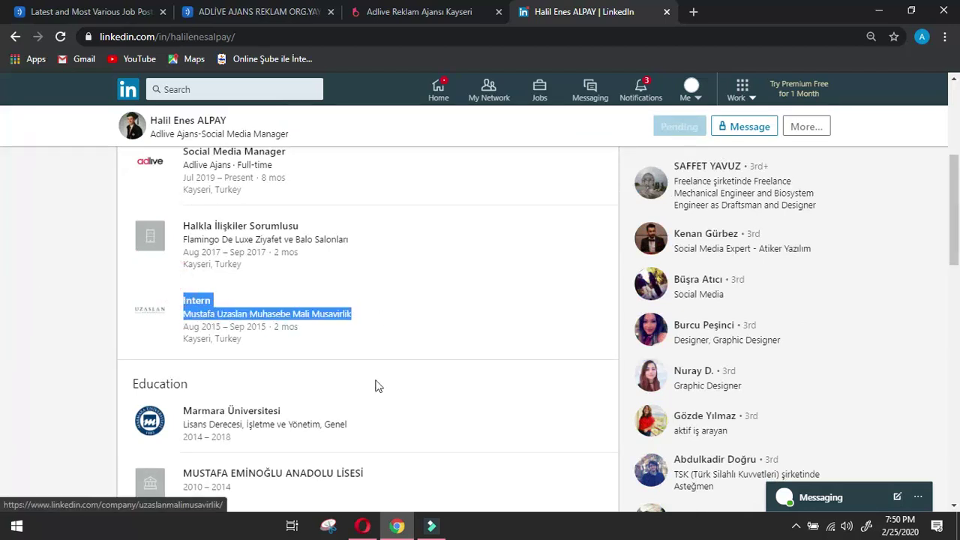
{"action": "key", "text": "ctrl+c"}
{"action": "left_click", "coordinate": [362, 525]}
{"action": "key", "text": "ctrl+v"}
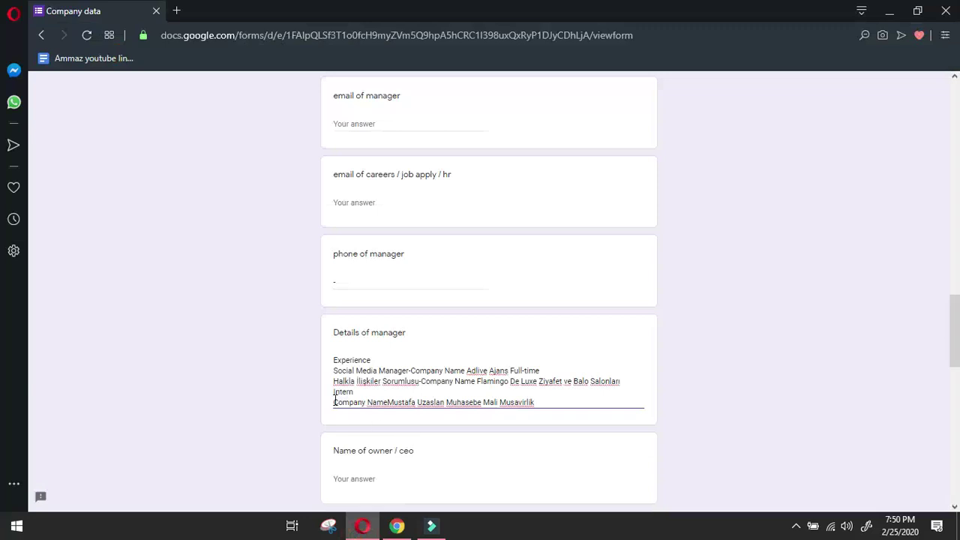
{"action": "left_click", "coordinate": [335, 401]}
{"action": "key", "text": "BackSpace"}
{"action": "type", "text": "-"}
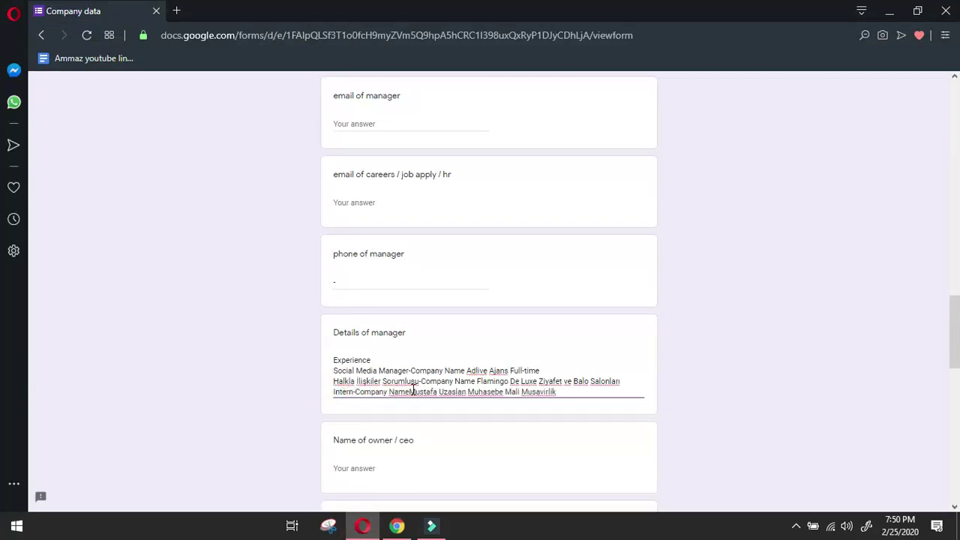
{"action": "left_click", "coordinate": [411, 390]}
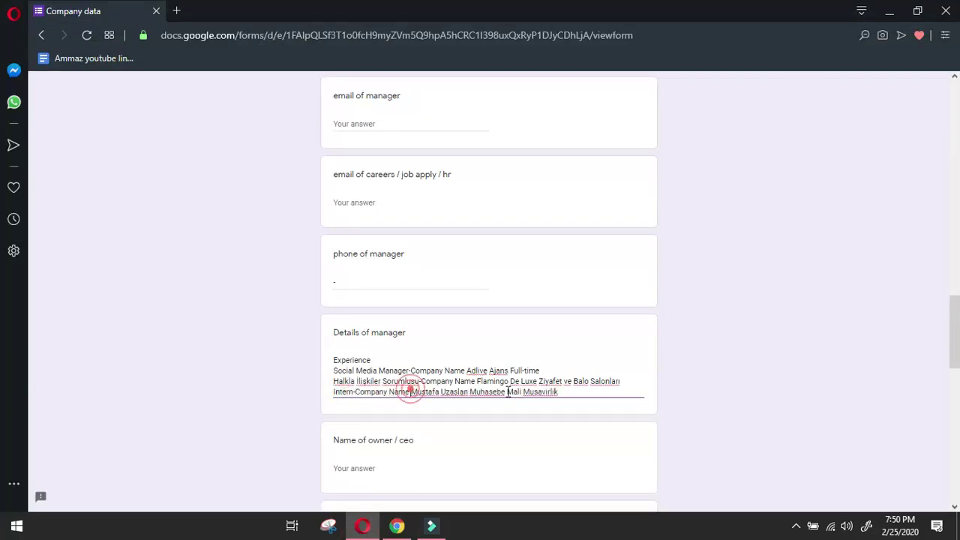
{"action": "left_click", "coordinate": [575, 390]}
{"action": "key", "text": "Return"}
Copy the Education heading from the profile into the details answer.
{"action": "left_click", "coordinate": [397, 526]}
{"action": "left_click", "coordinate": [21, 348]}
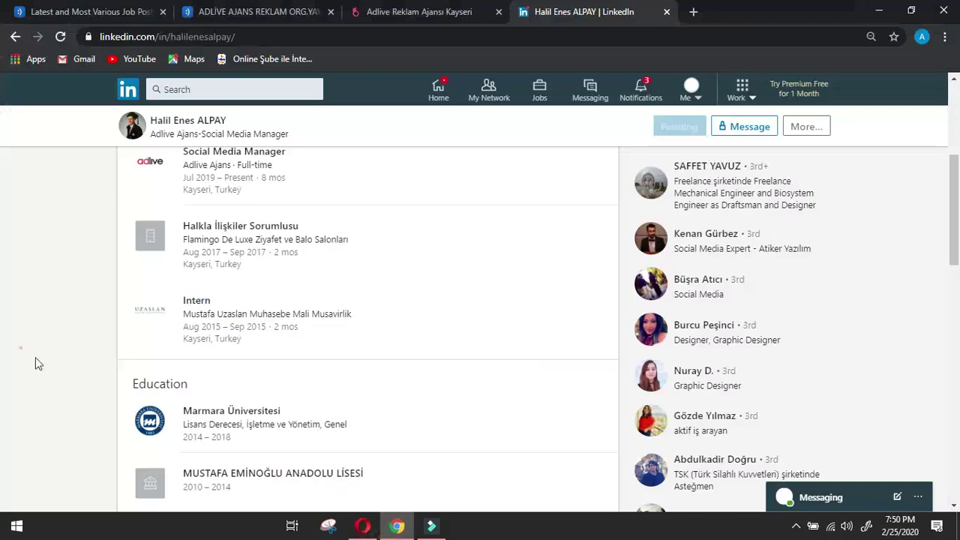
{"action": "left_click_drag", "start_coordinate": [132, 384], "coordinate": [189, 384]}
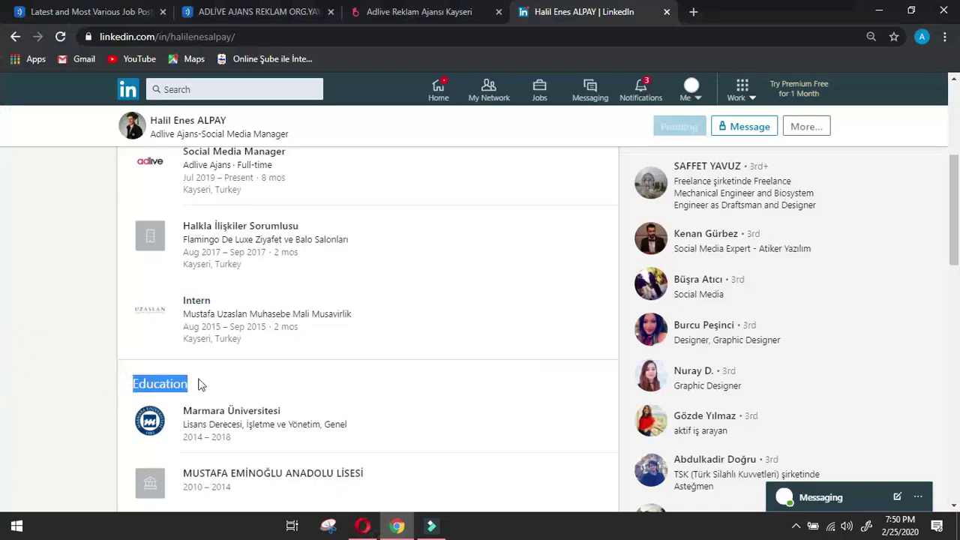
{"action": "left_click", "coordinate": [363, 525]}
{"action": "key", "text": "ctrl+v"}
Paste the Marmara Üniversitesi entry and join its İşletme degree details onto one line.
{"action": "key", "text": "Return"}
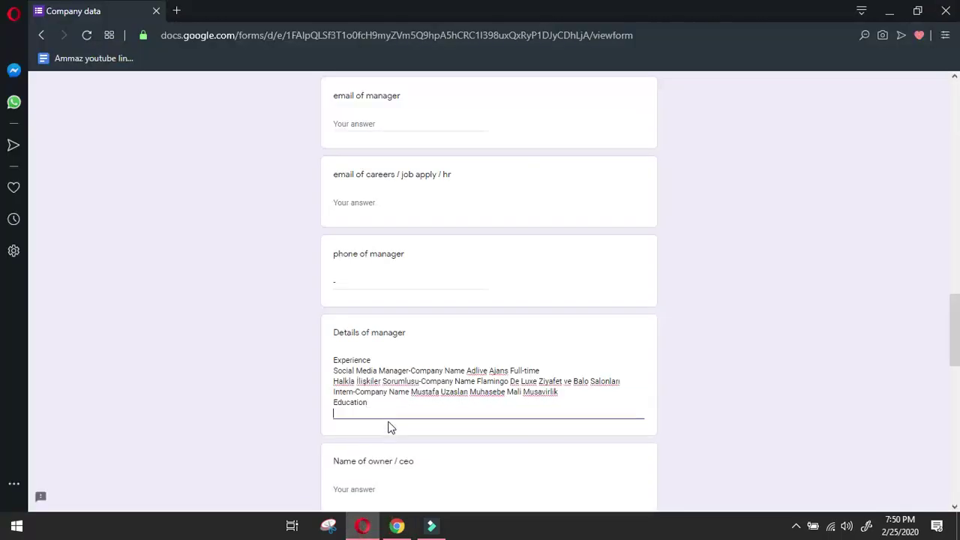
{"action": "left_click", "coordinate": [397, 526]}
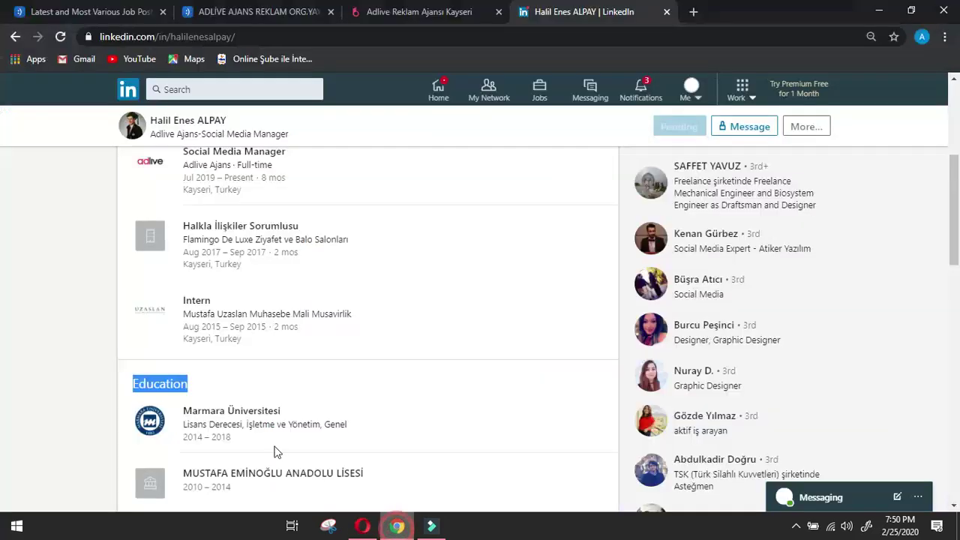
{"action": "left_click", "coordinate": [21, 355]}
{"action": "left_click_drag", "start_coordinate": [183, 394], "coordinate": [365, 420]}
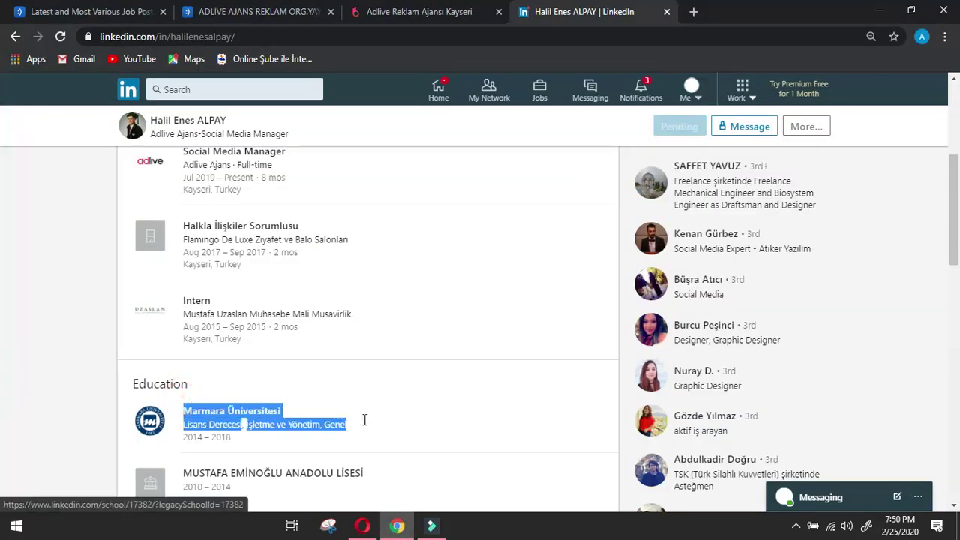
{"action": "left_click", "coordinate": [362, 525]}
{"action": "key", "text": "ctrl+v"}
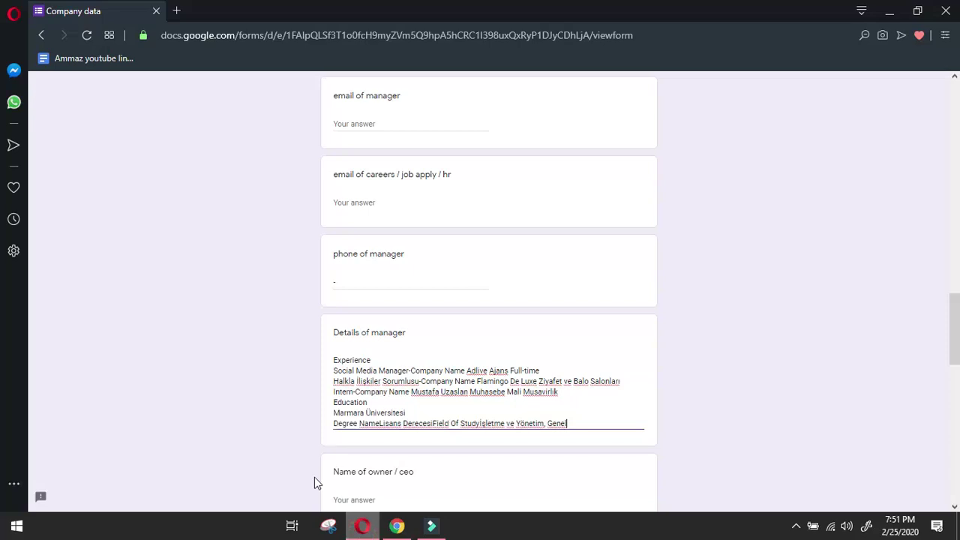
{"action": "double_click", "coordinate": [333, 423]}
{"action": "key", "text": "Left"}
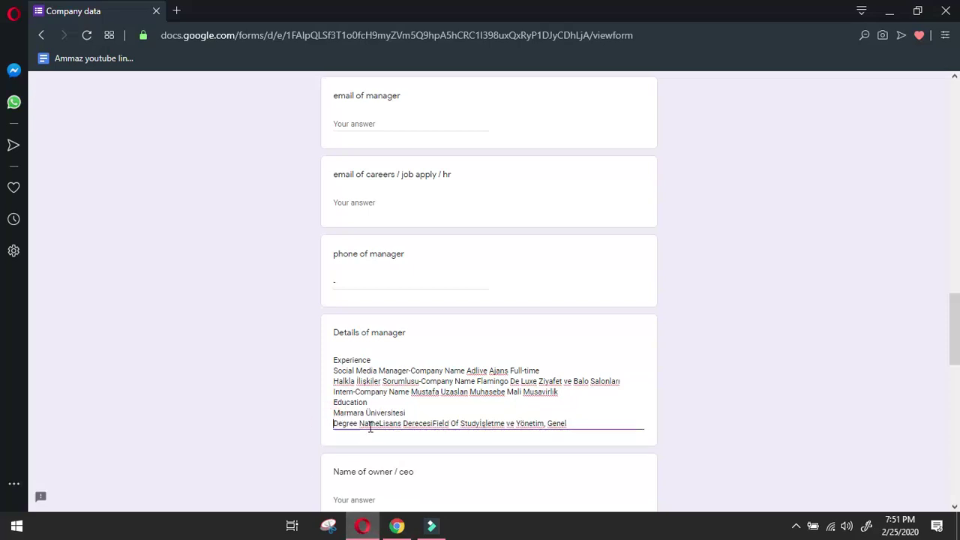
{"action": "key", "text": "BackSpace"}
{"action": "left_click", "coordinate": [453, 412]}
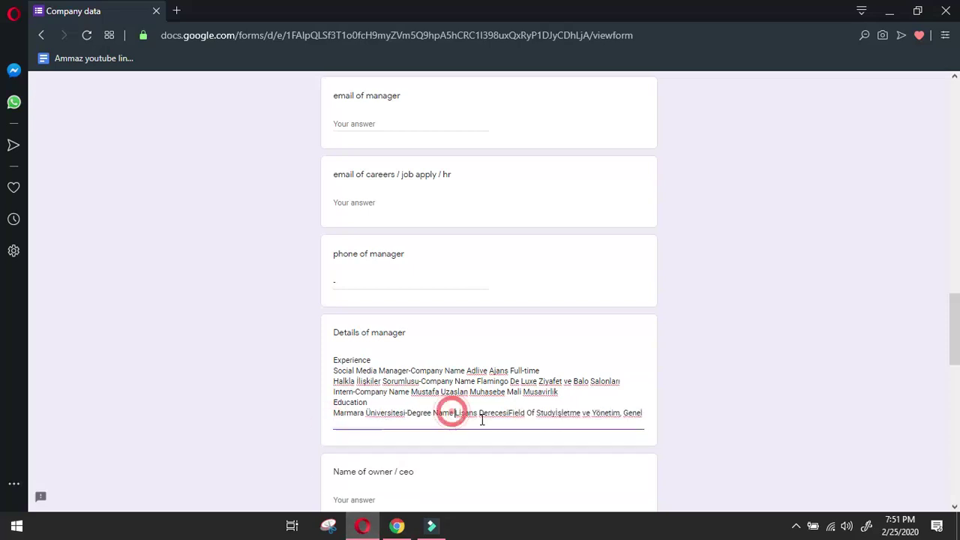
{"action": "left_click", "coordinate": [506, 412]}
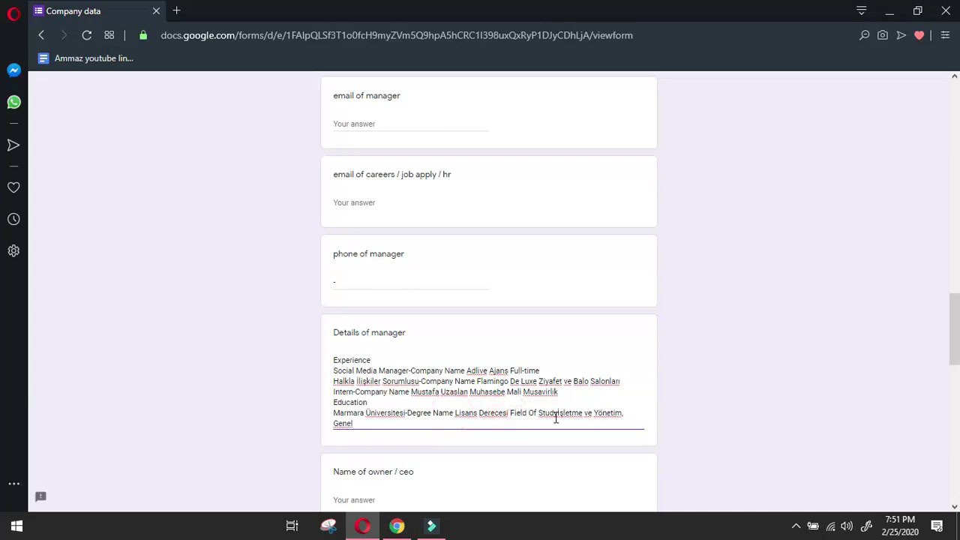
{"action": "left_click", "coordinate": [559, 414]}
{"action": "left_click", "coordinate": [471, 413]}
{"action": "key", "text": "Down"}
{"action": "key", "text": "Return"}
Copy the high school name from LinkedIn and paste it as the last details line.
{"action": "left_click", "coordinate": [395, 525]}
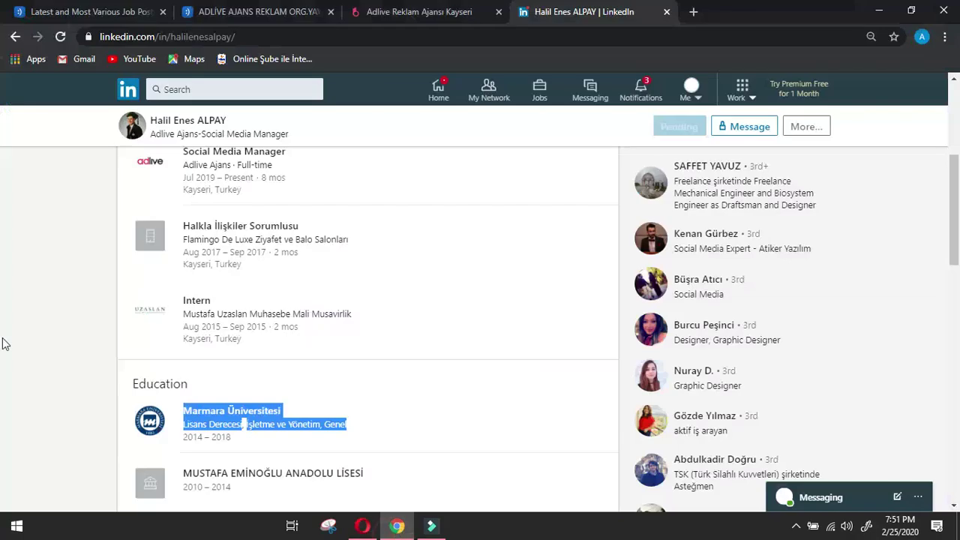
{"action": "left_click", "coordinate": [20, 337]}
{"action": "scroll", "coordinate": [236, 324], "scroll_direction": "down", "scroll_amount": 2}
{"action": "left_click_drag", "start_coordinate": [182, 332], "coordinate": [413, 336]}
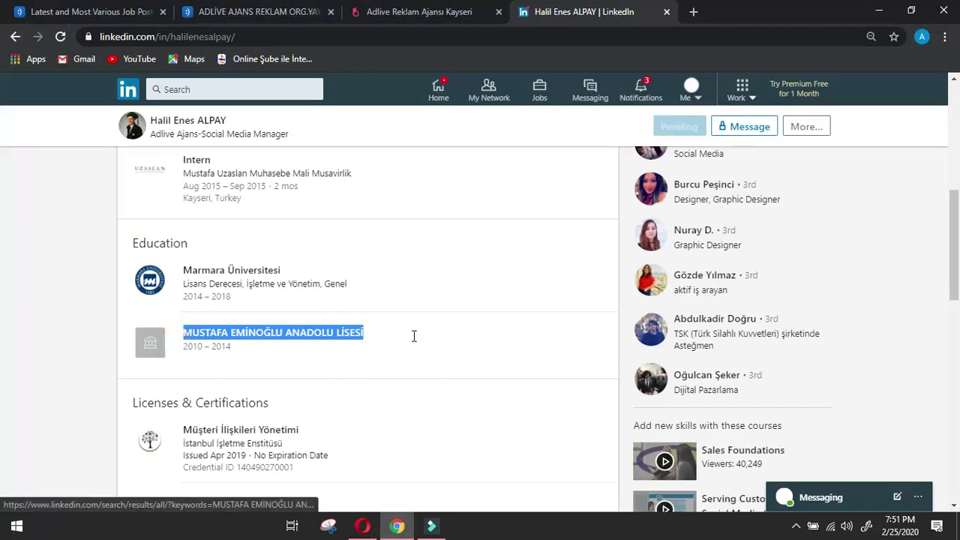
{"action": "key", "text": "ctrl+c"}
{"action": "left_click", "coordinate": [363, 525]}
{"action": "key", "text": "ctrl+v"}
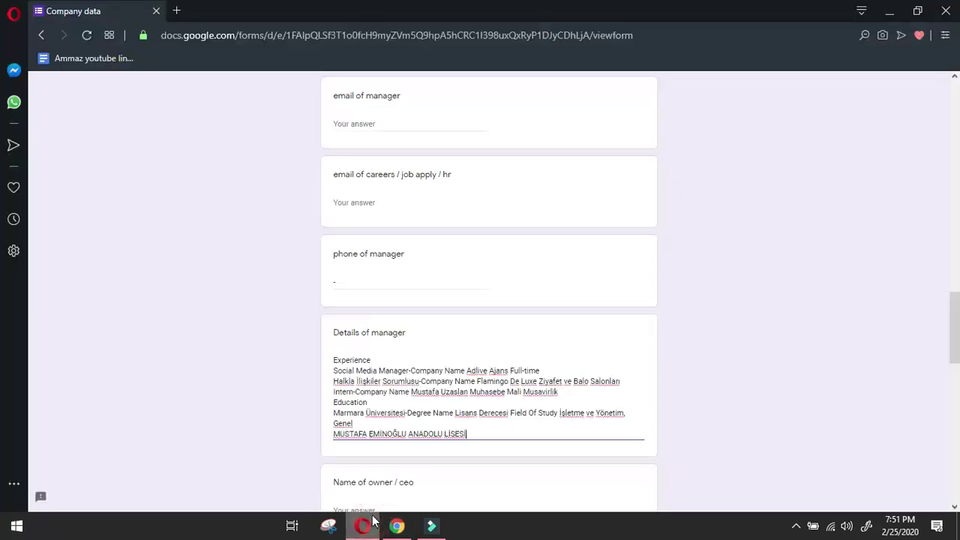
{"action": "left_click", "coordinate": [397, 526]}
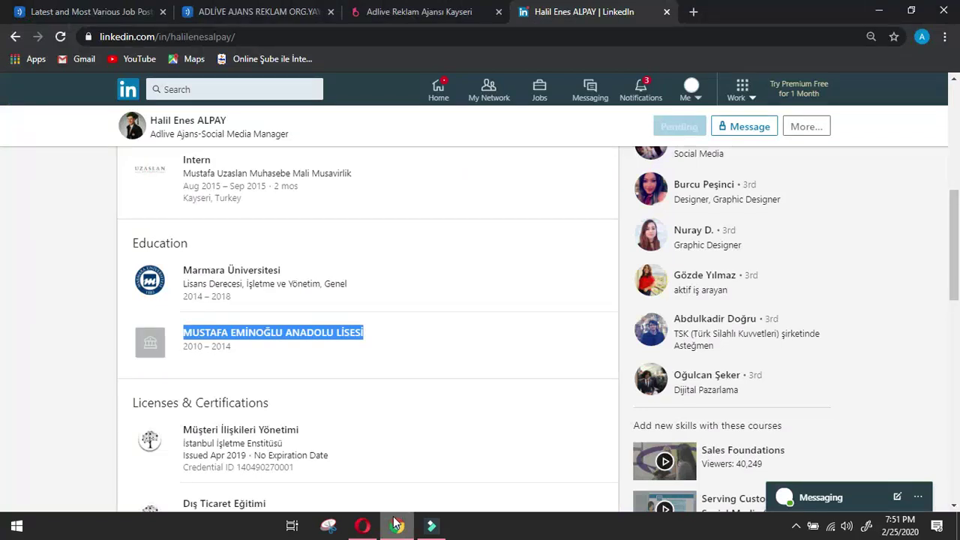
{"action": "scroll", "coordinate": [42, 427], "scroll_direction": "up", "scroll_amount": 10}
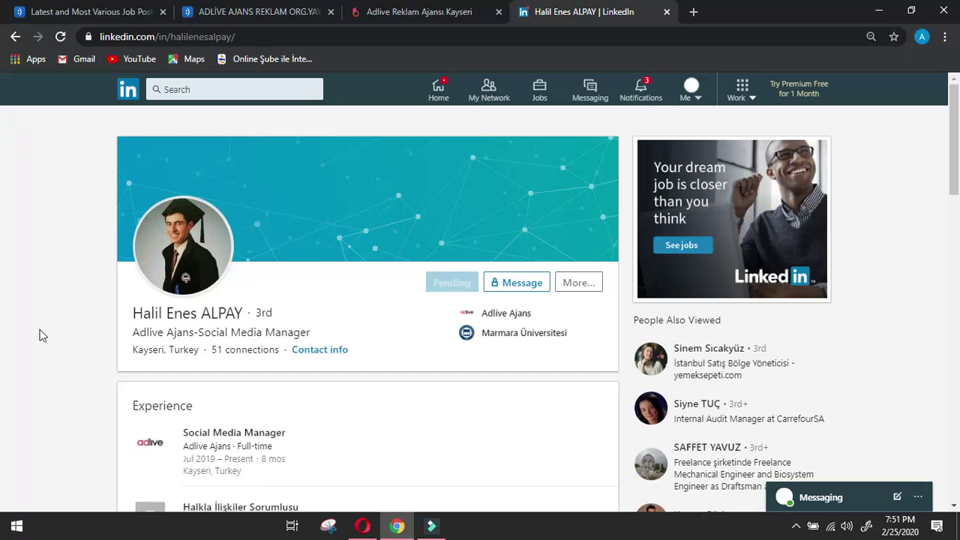
Check the filled form in Opera and close the WhatsApp sidebar panel.
{"action": "scroll", "coordinate": [233, 331], "scroll_direction": "down", "scroll_amount": 4}
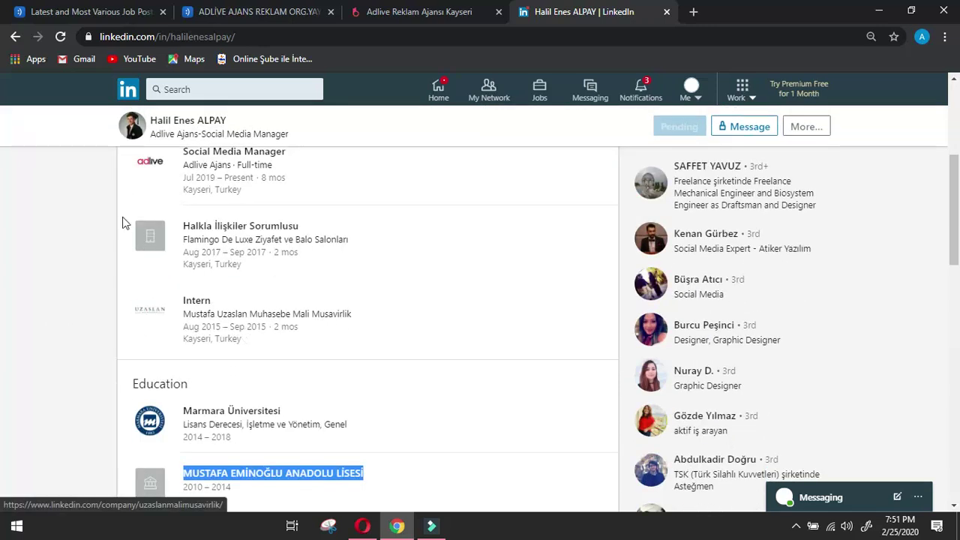
{"action": "left_click", "coordinate": [366, 527]}
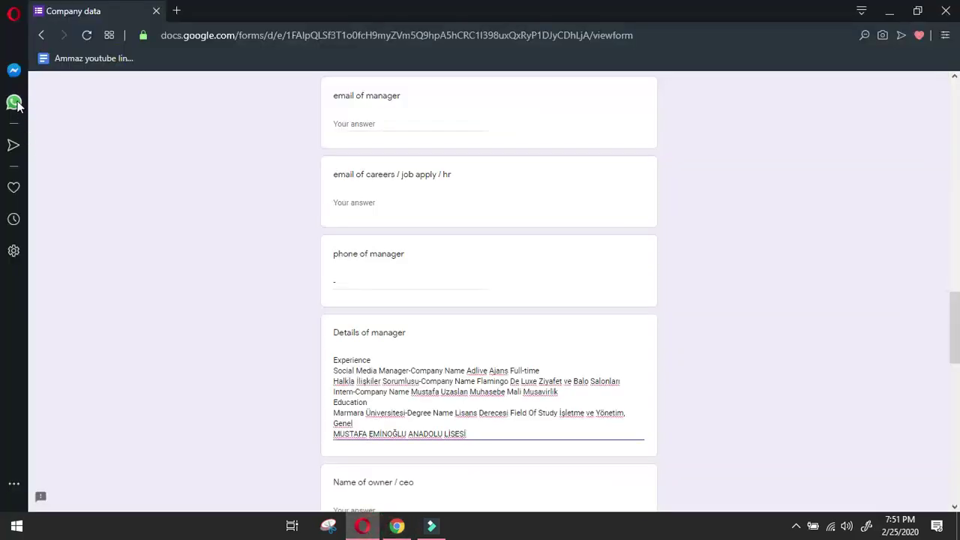
{"action": "left_click", "coordinate": [13, 102]}
{"action": "left_click", "coordinate": [790, 189]}
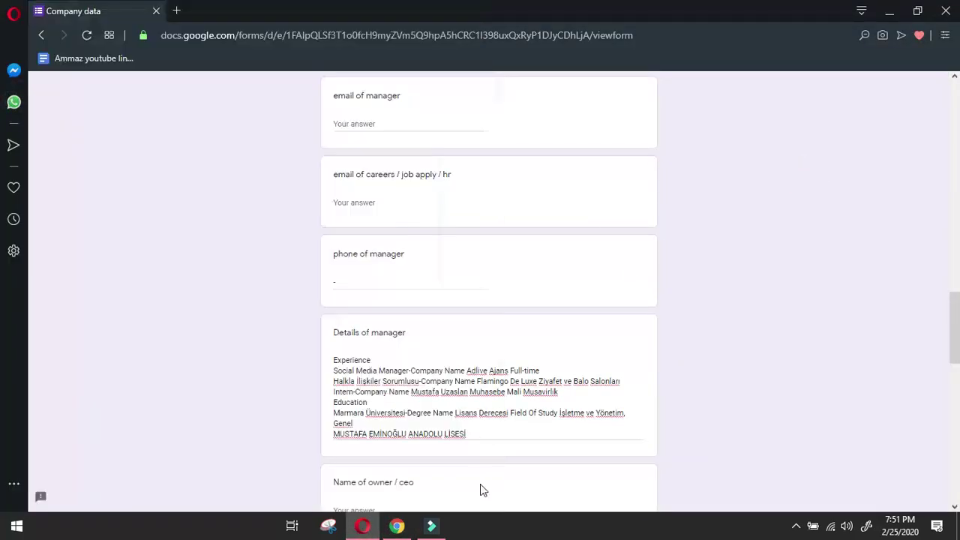
Go back from the manager's profile in LinkedIn and bring up the screen recorder controls.
{"action": "left_click", "coordinate": [397, 527]}
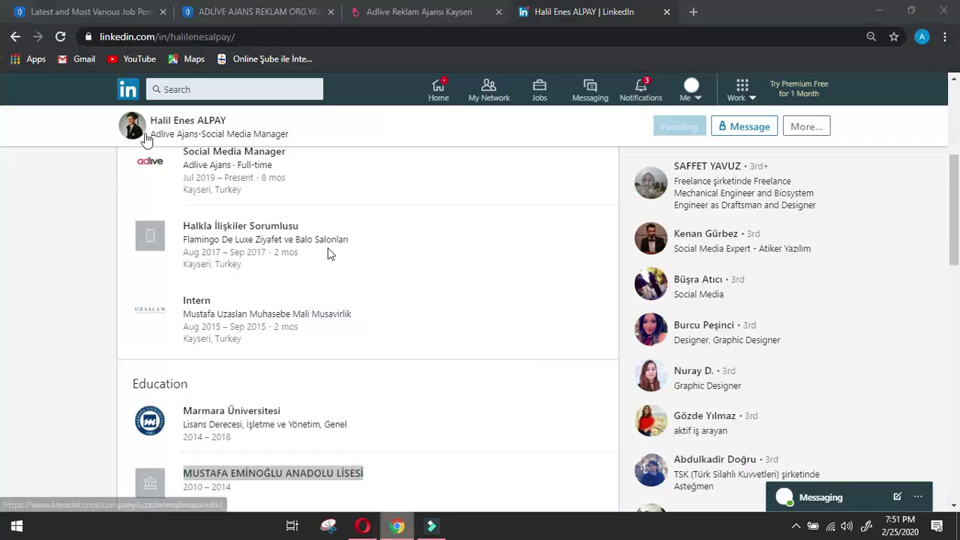
{"action": "right_click", "coordinate": [397, 526]}
{"action": "left_click", "coordinate": [13, 37]}
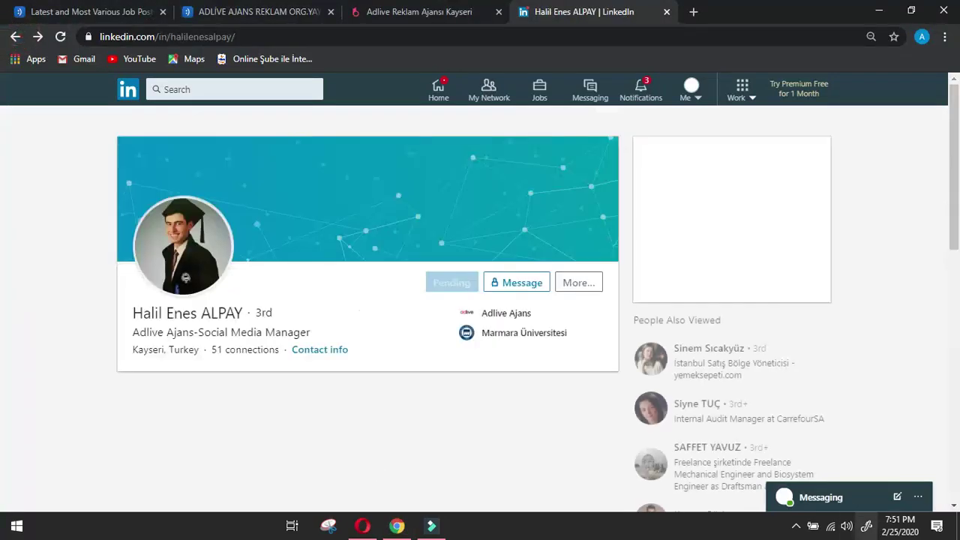
{"action": "left_click", "coordinate": [796, 524]}
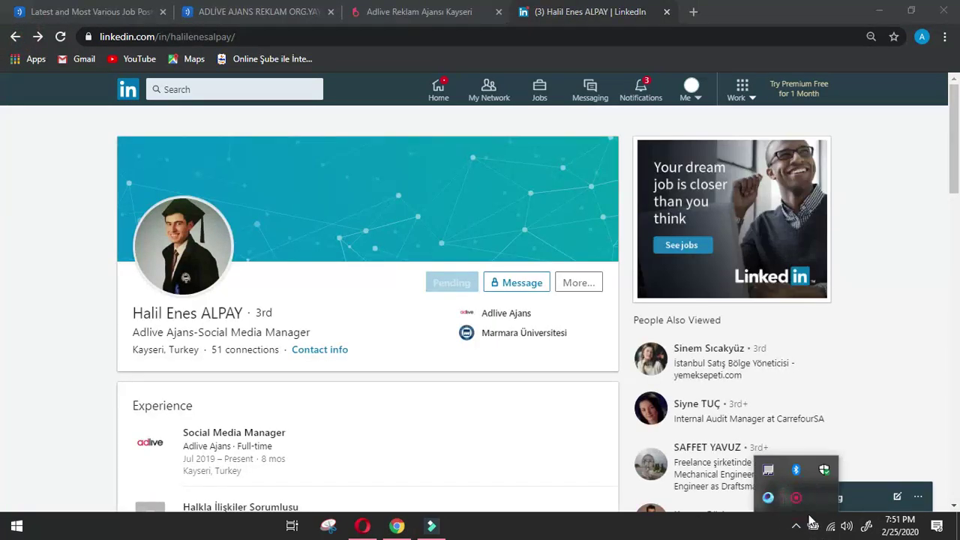
{"action": "left_click", "coordinate": [796, 497]}
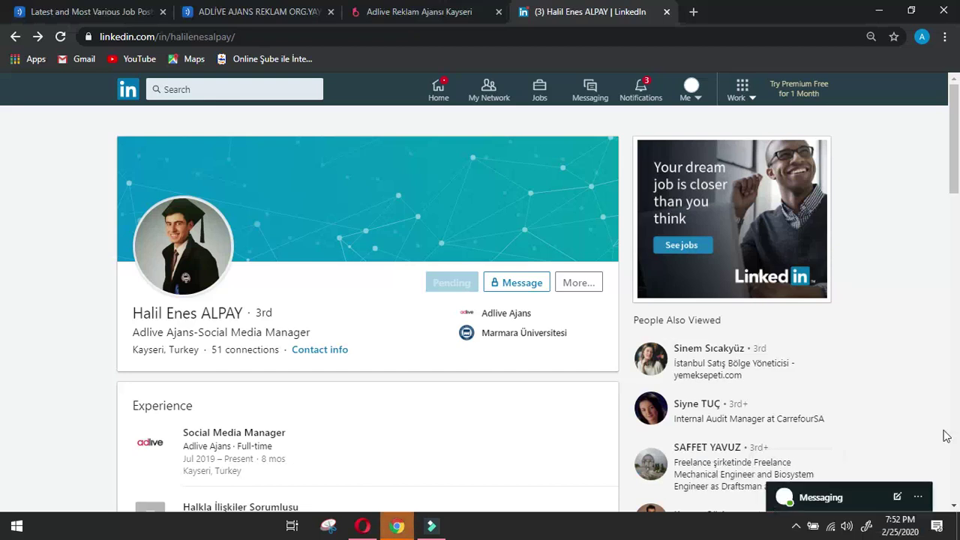
Return to the Adlive Ajans People list and open an intern's profile.
{"action": "left_click", "coordinate": [15, 36]}
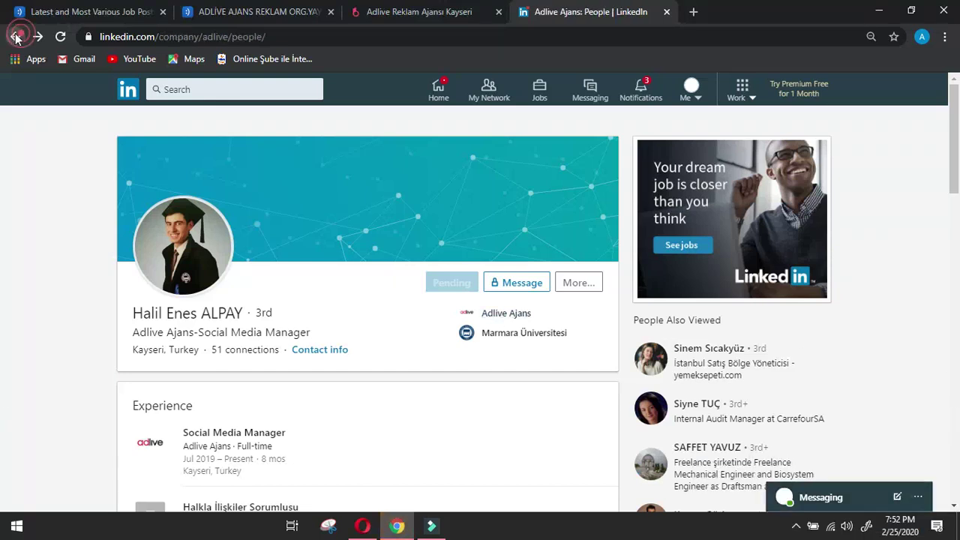
{"action": "scroll", "coordinate": [320, 263], "scroll_direction": "down", "scroll_amount": 2}
{"action": "scroll", "coordinate": [326, 264], "scroll_direction": "down", "scroll_amount": 2}
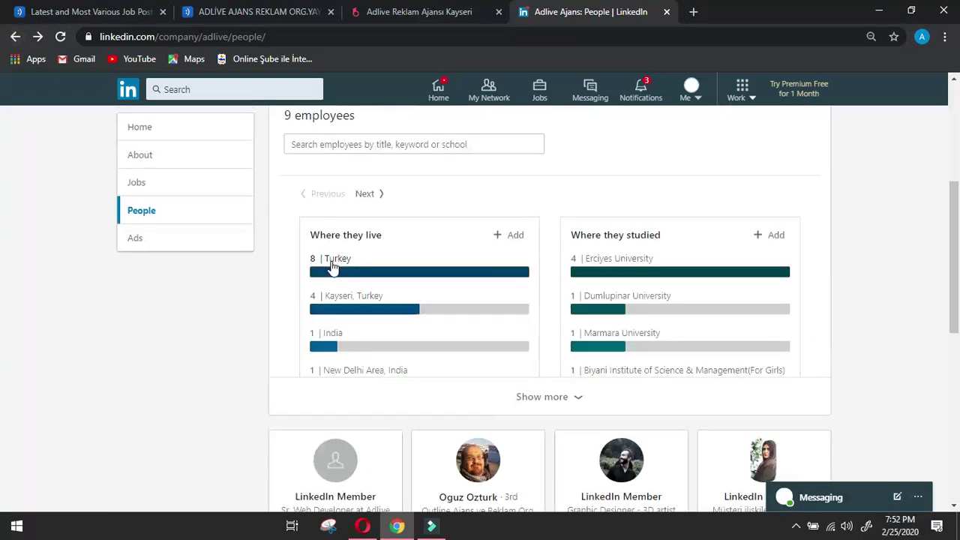
{"action": "scroll", "coordinate": [333, 267], "scroll_direction": "down", "scroll_amount": 4}
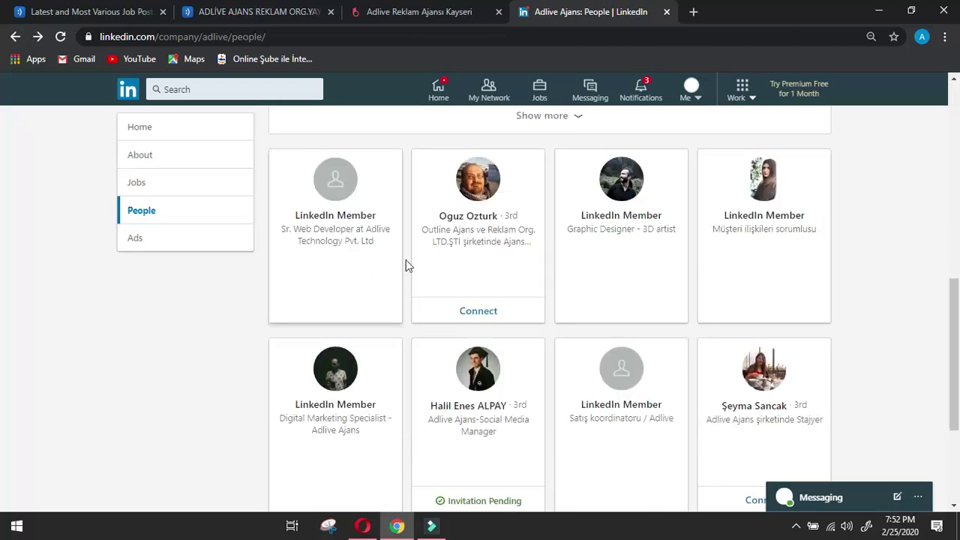
{"action": "scroll", "coordinate": [427, 257], "scroll_direction": "down", "scroll_amount": 2}
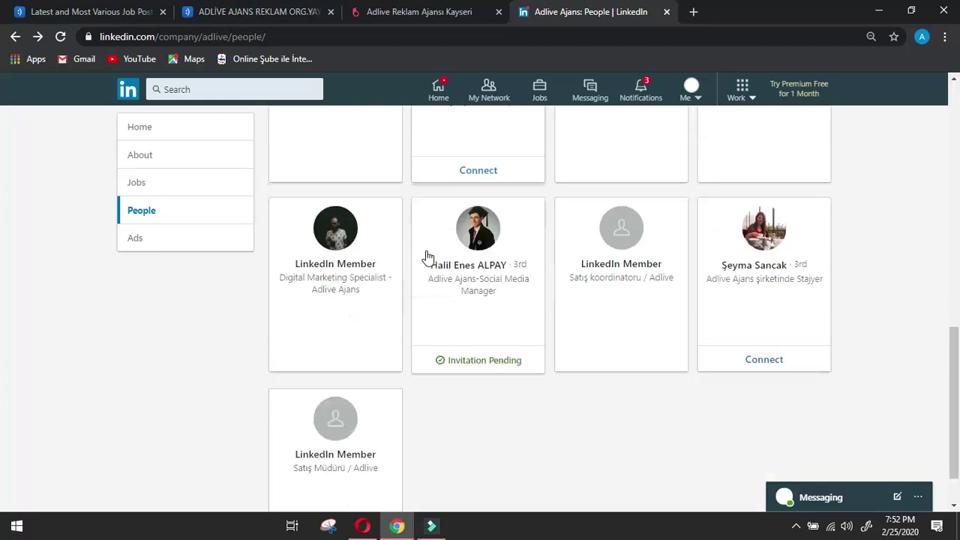
{"action": "scroll", "coordinate": [428, 257], "scroll_direction": "down", "scroll_amount": 1}
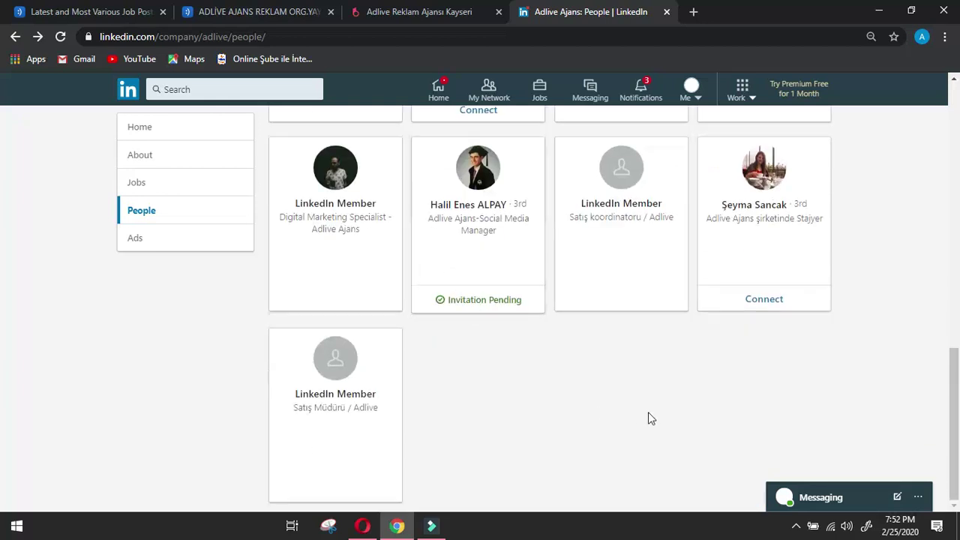
{"action": "left_click", "coordinate": [766, 162]}
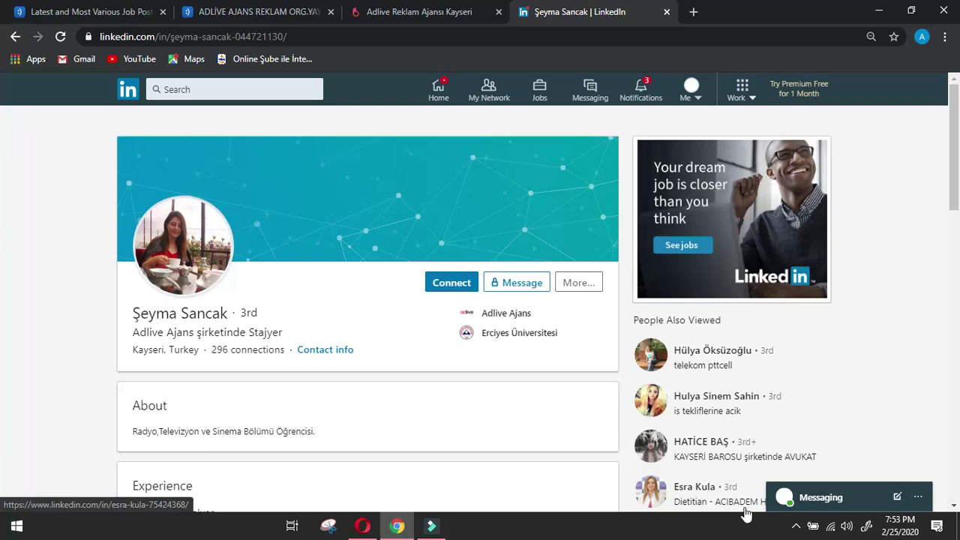
Review the intern's Experience and Education sections, then return to the Company data form.
{"action": "left_click", "coordinate": [909, 222]}
{"action": "left_click_drag", "start_coordinate": [958, 154], "coordinate": [956, 188]}
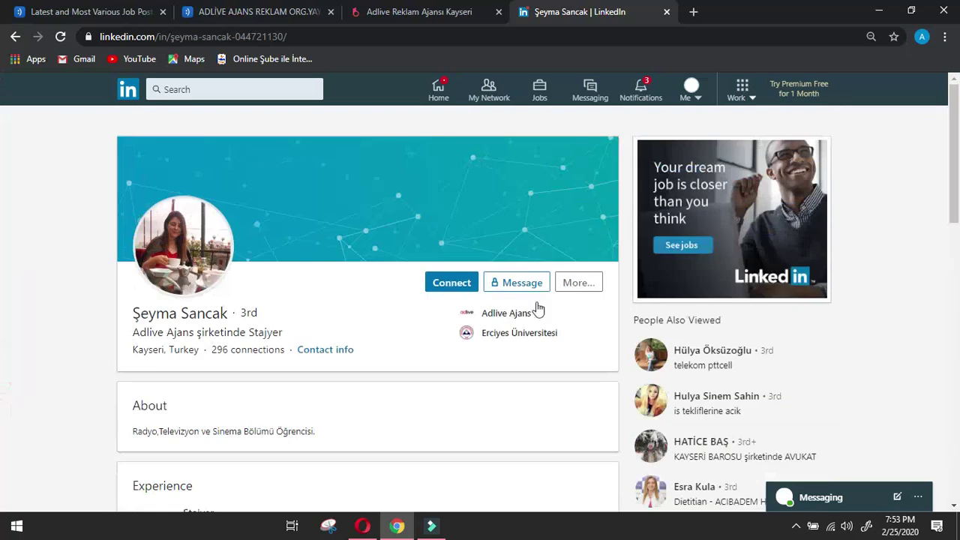
{"action": "left_click", "coordinate": [17, 264]}
{"action": "scroll", "coordinate": [105, 289], "scroll_direction": "down", "scroll_amount": 2}
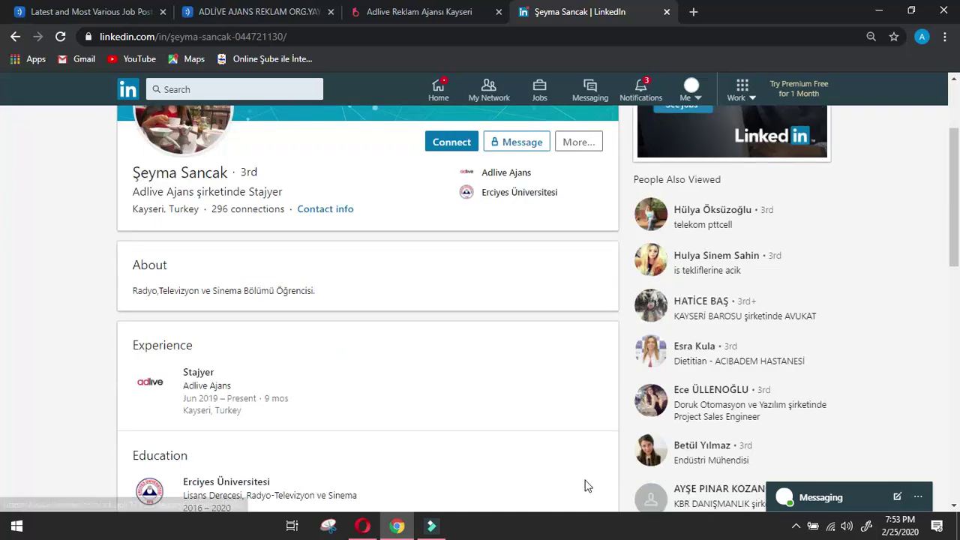
{"action": "left_click", "coordinate": [364, 530]}
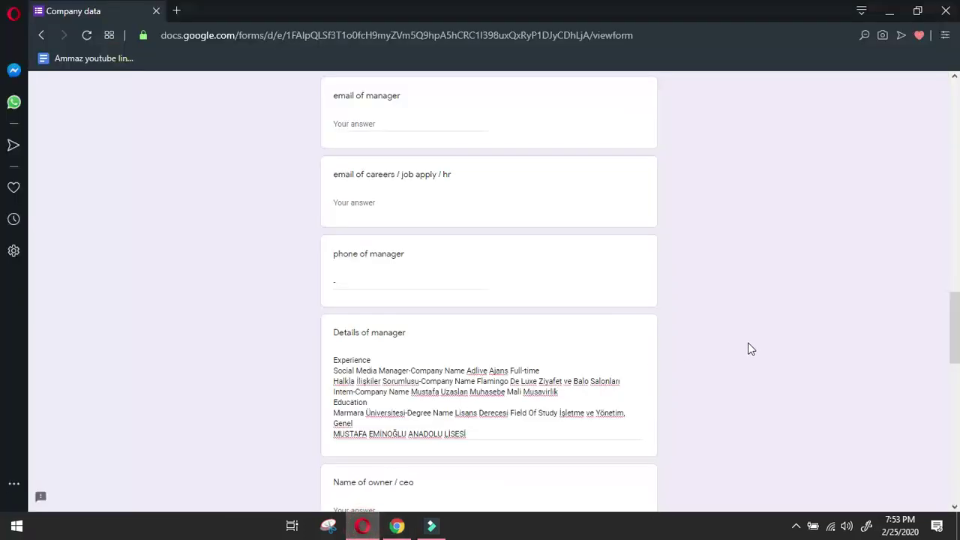
Enter '-' for the owner/CEO name, designation, phone number and owner details.
{"action": "scroll", "coordinate": [745, 349], "scroll_direction": "down", "scroll_amount": 2}
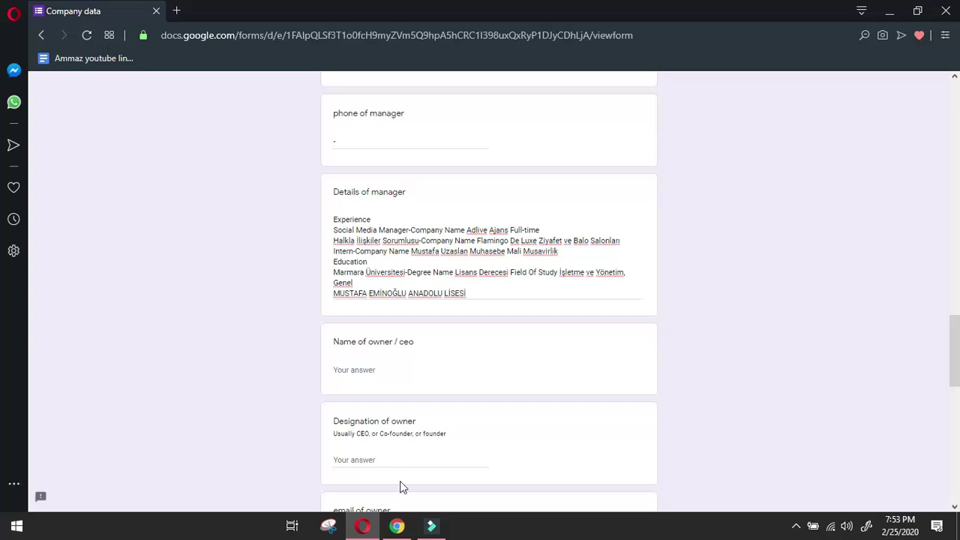
{"action": "left_click", "coordinate": [397, 369]}
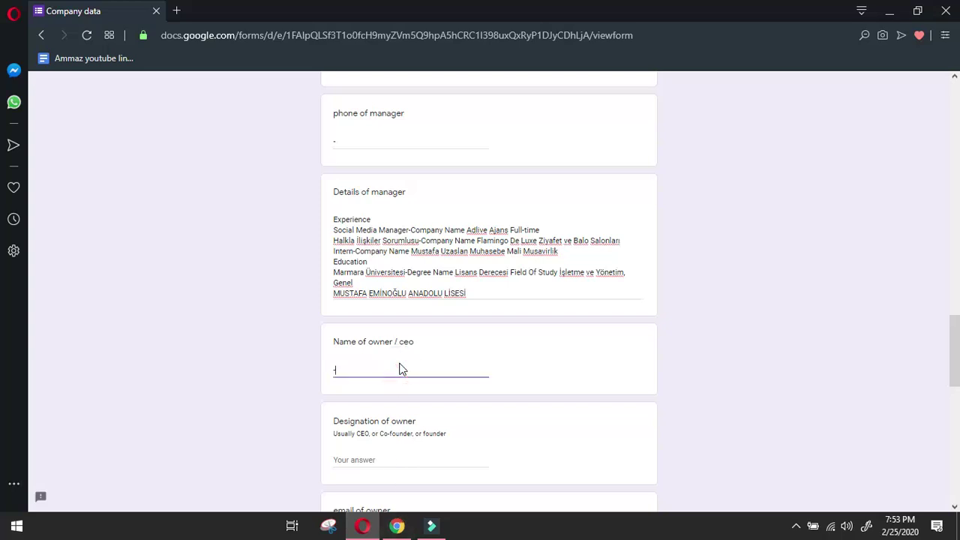
{"action": "type", "text": "-"}
{"action": "scroll", "coordinate": [400, 371], "scroll_direction": "down", "scroll_amount": 2}
{"action": "left_click", "coordinate": [408, 320]}
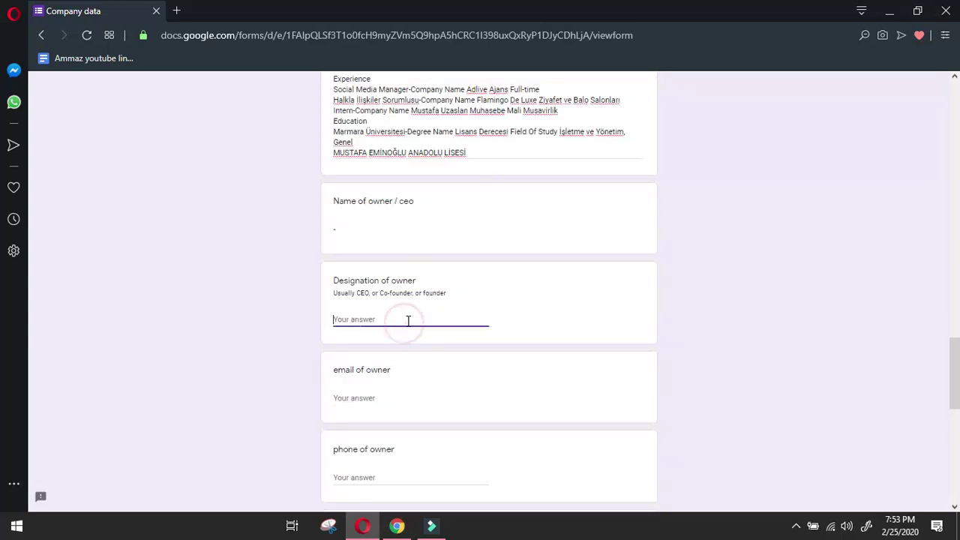
{"action": "type", "text": "-"}
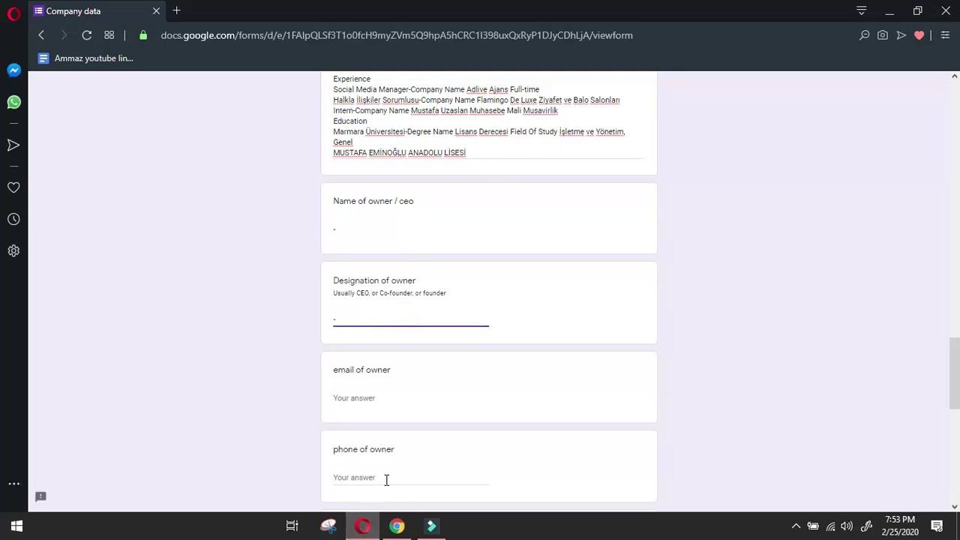
{"action": "left_click", "coordinate": [386, 480]}
{"action": "scroll", "coordinate": [433, 388], "scroll_direction": "down", "scroll_amount": 2}
{"action": "type", "text": "-"}
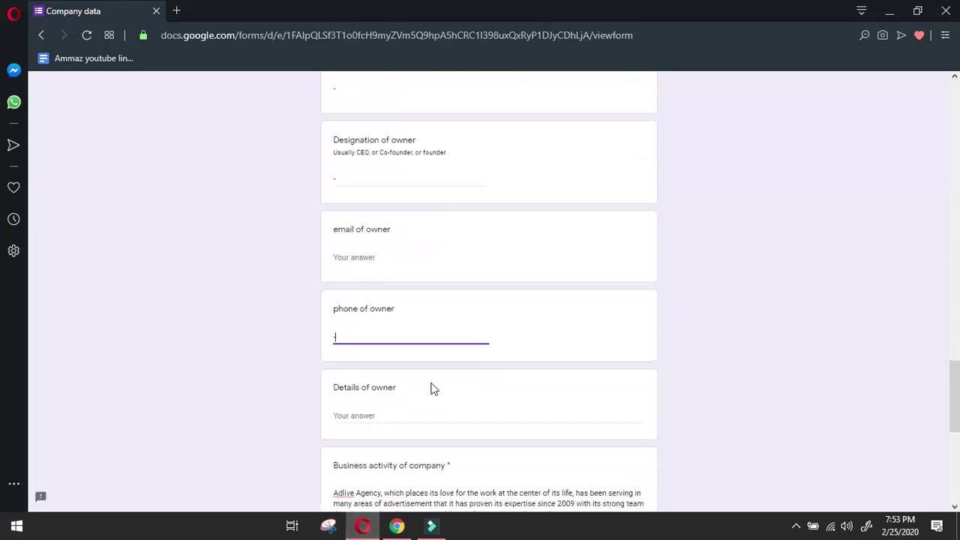
{"action": "left_click", "coordinate": [379, 418]}
{"action": "type", "text": "-"}
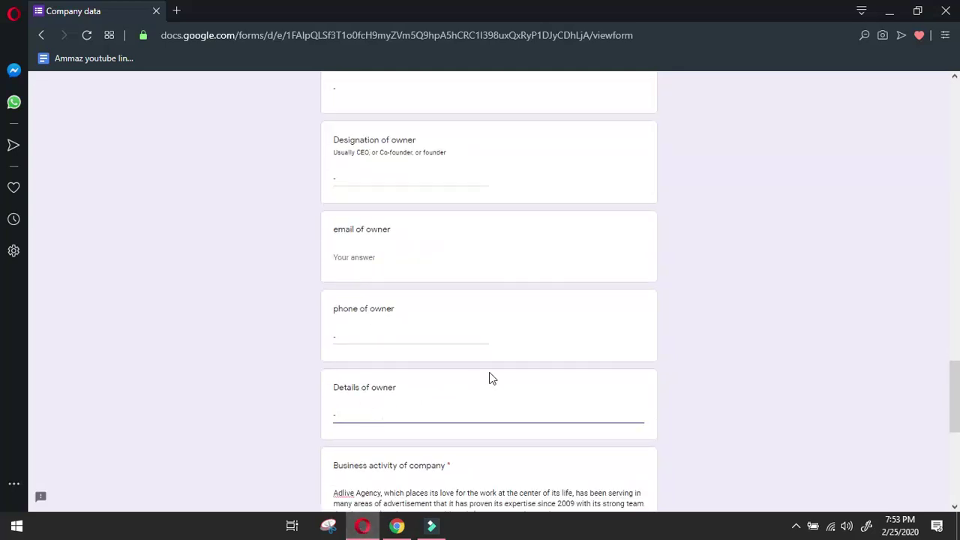
Put '-' in Achievements of company and All other details, then submit the response.
{"action": "scroll", "coordinate": [492, 375], "scroll_direction": "down", "scroll_amount": 6}
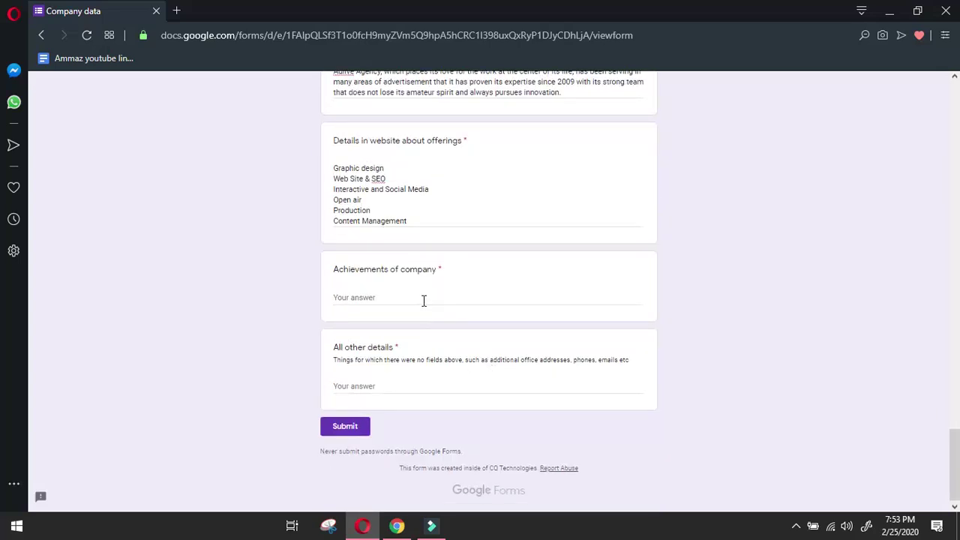
{"action": "left_click", "coordinate": [424, 299]}
{"action": "type", "text": "-"}
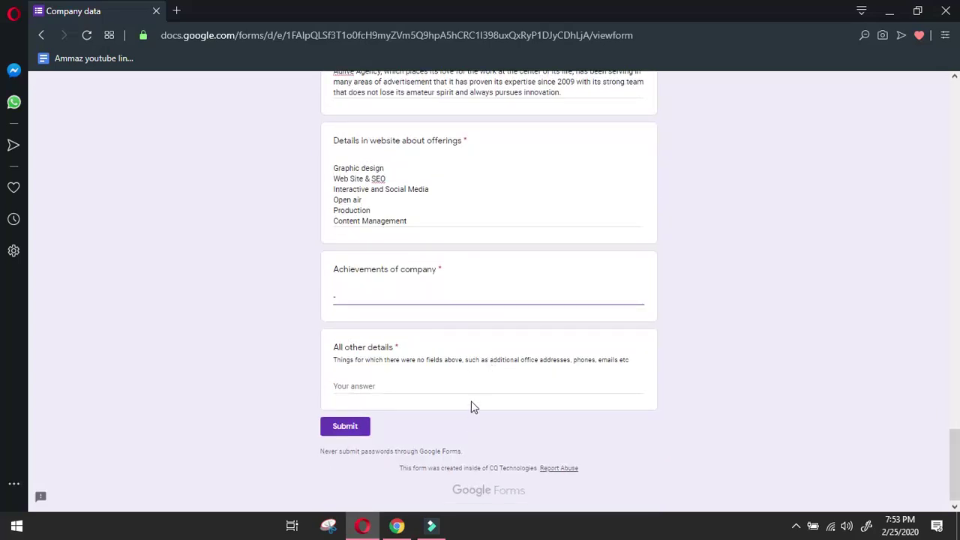
{"action": "left_click", "coordinate": [475, 387]}
{"action": "type", "text": "-"}
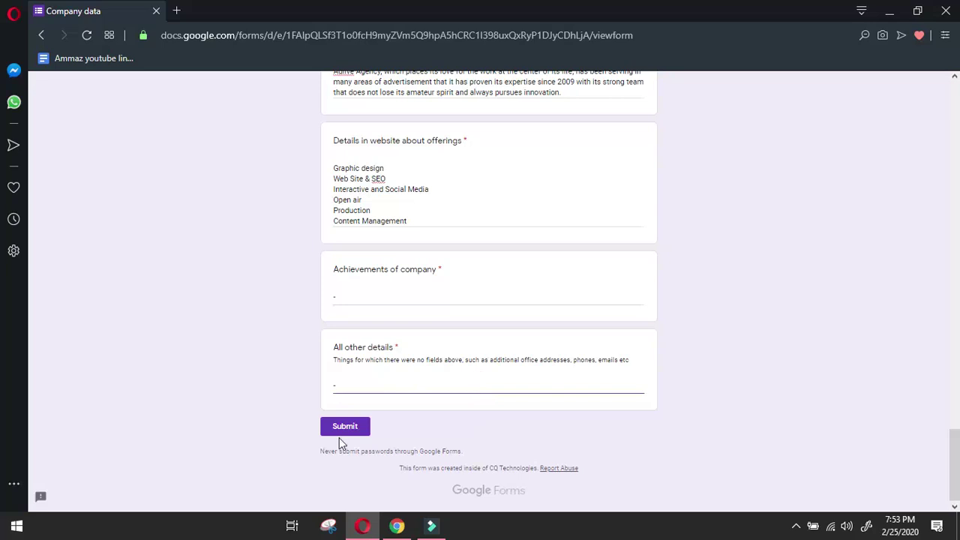
{"action": "left_click", "coordinate": [349, 427]}
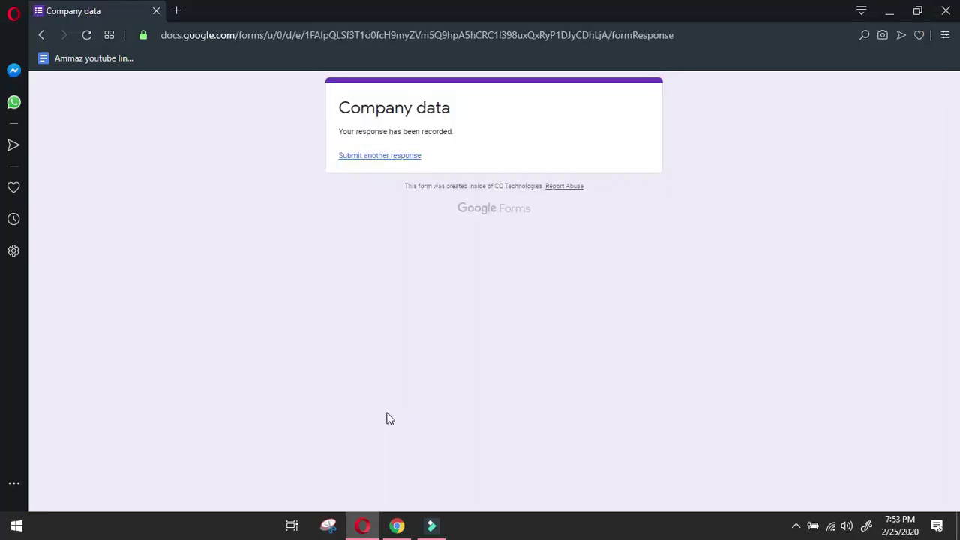
Begin a new Company data response, choose the first name under Your name, and review the form.
{"action": "left_click", "coordinate": [403, 157]}
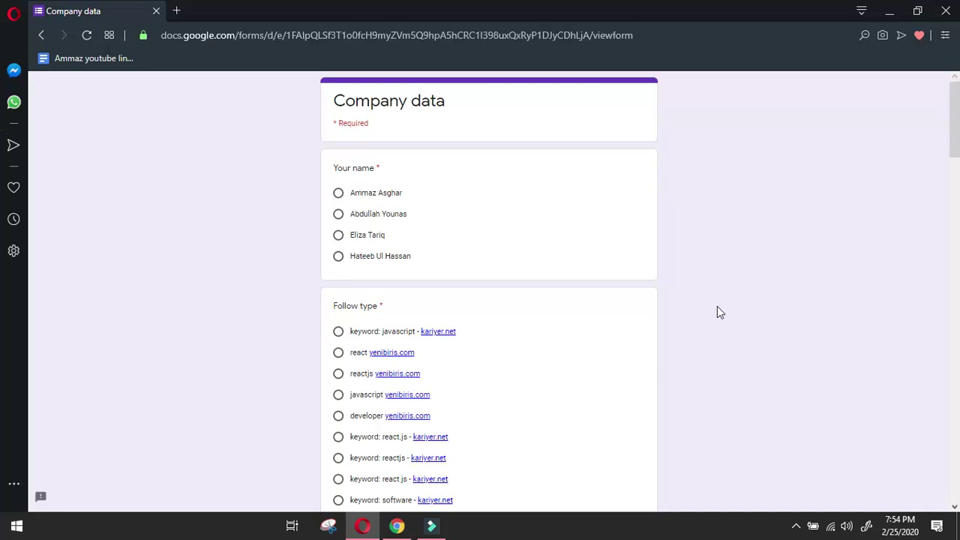
{"action": "left_click", "coordinate": [339, 195]}
{"action": "left_click", "coordinate": [858, 212]}
{"action": "scroll", "coordinate": [862, 201], "scroll_direction": "down", "scroll_amount": 20}
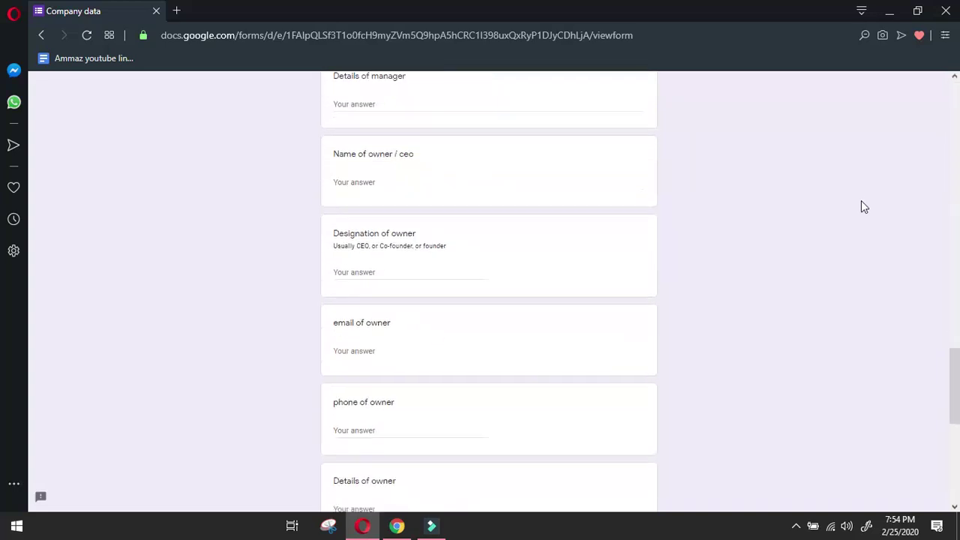
{"action": "scroll", "coordinate": [862, 203], "scroll_direction": "down", "scroll_amount": 8}
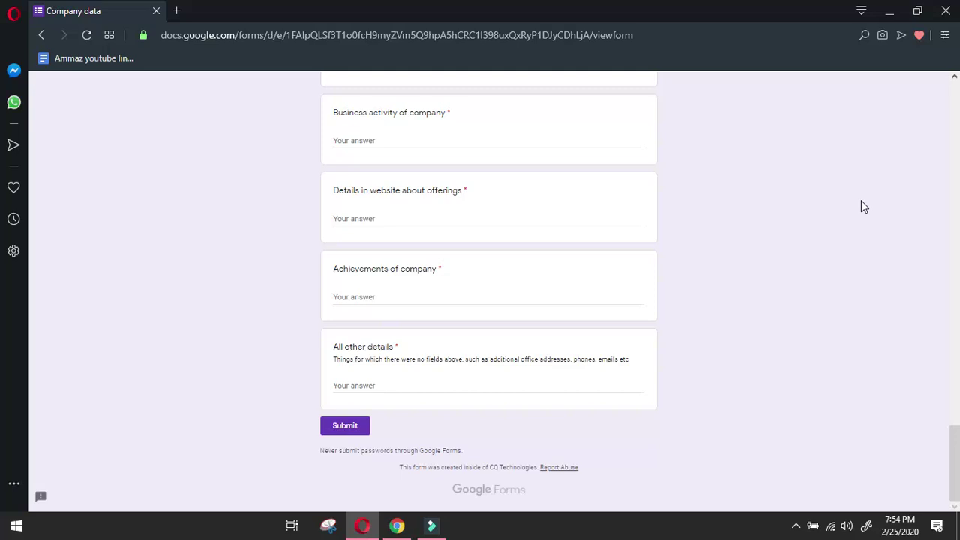
{"action": "scroll", "coordinate": [862, 206], "scroll_direction": "up", "scroll_amount": 15}
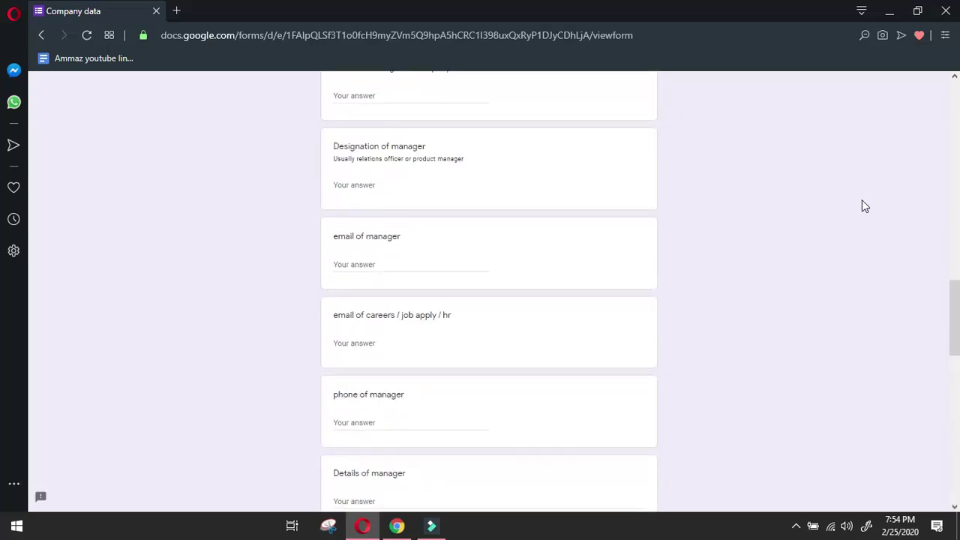
{"action": "scroll", "coordinate": [862, 206], "scroll_direction": "up", "scroll_amount": 15}
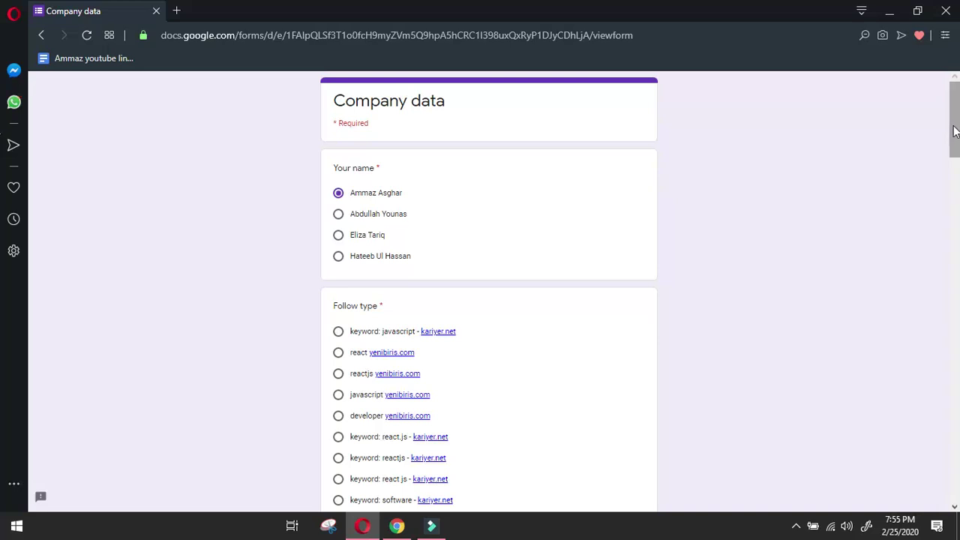
Set the Follow type answer to react yenibiris.com.
{"action": "left_click", "coordinate": [795, 525]}
{"action": "left_click", "coordinate": [815, 499]}
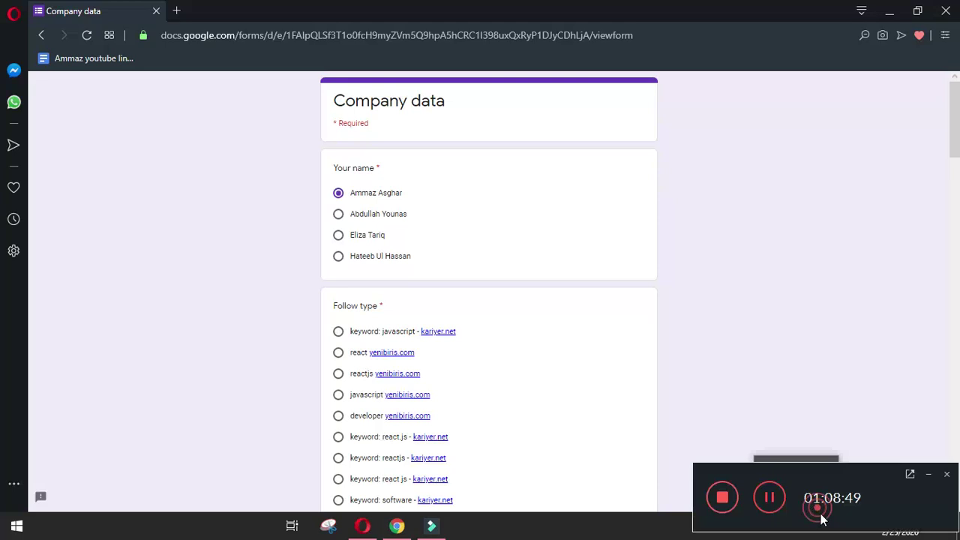
{"action": "left_click", "coordinate": [769, 500]}
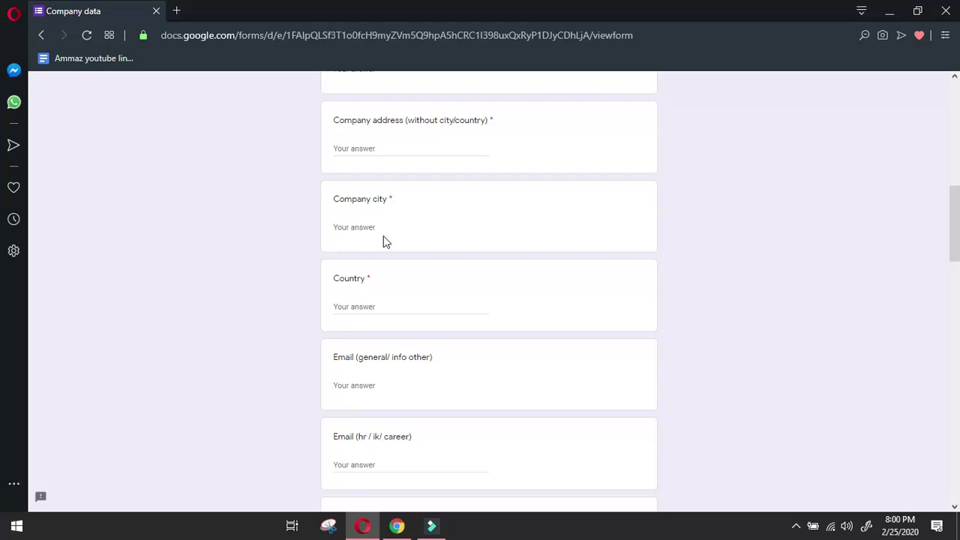
{"action": "scroll", "coordinate": [464, 352], "scroll_direction": "up", "scroll_amount": 3}
{"action": "scroll", "coordinate": [464, 351], "scroll_direction": "up", "scroll_amount": 4}
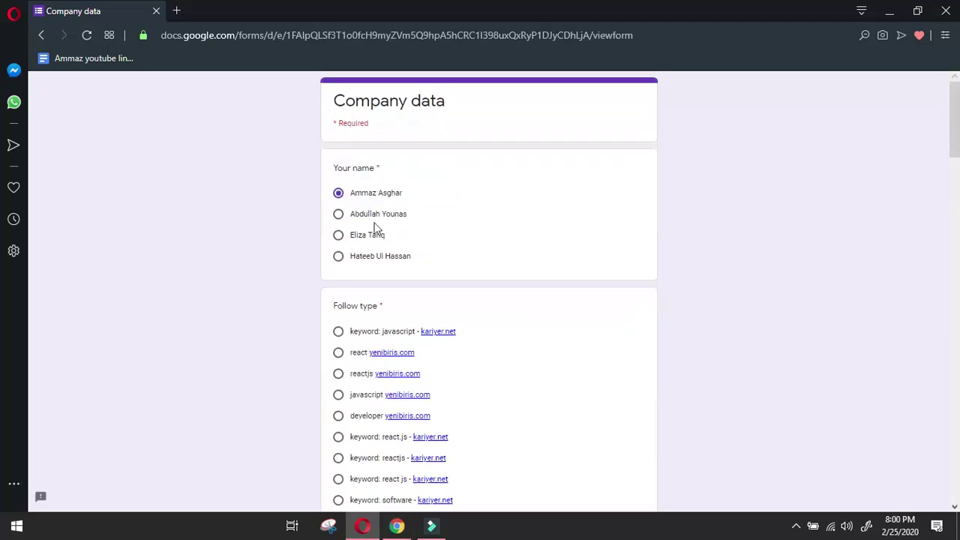
{"action": "left_click", "coordinate": [796, 525]}
{"action": "left_click", "coordinate": [796, 525]}
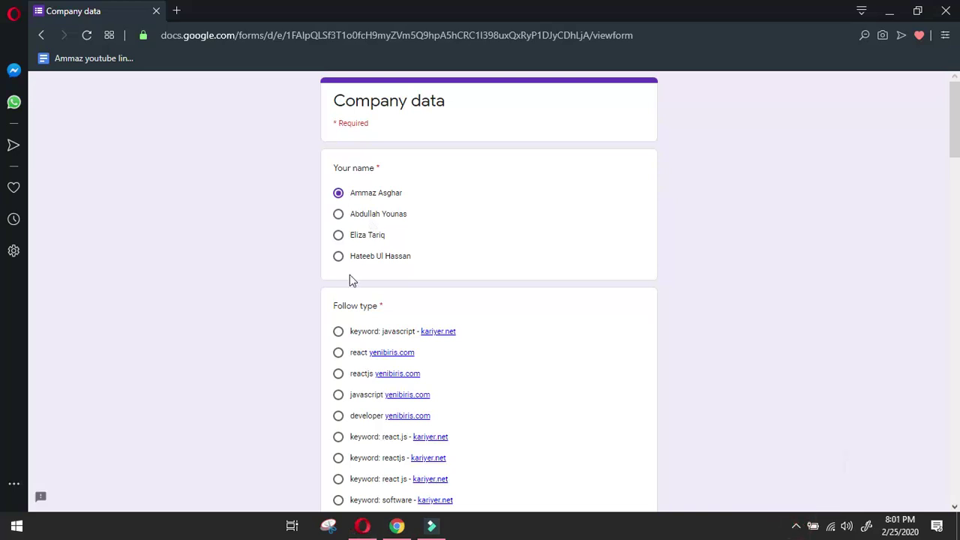
{"action": "left_click", "coordinate": [339, 355]}
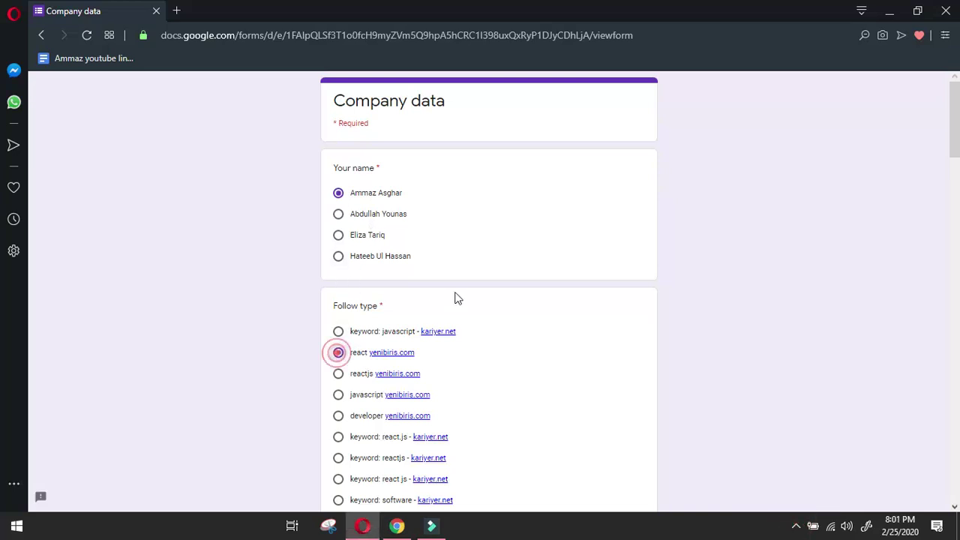
Return to the Adlive intern's LinkedIn profile in Chrome.
{"action": "scroll", "coordinate": [450, 300], "scroll_direction": "down", "scroll_amount": 3}
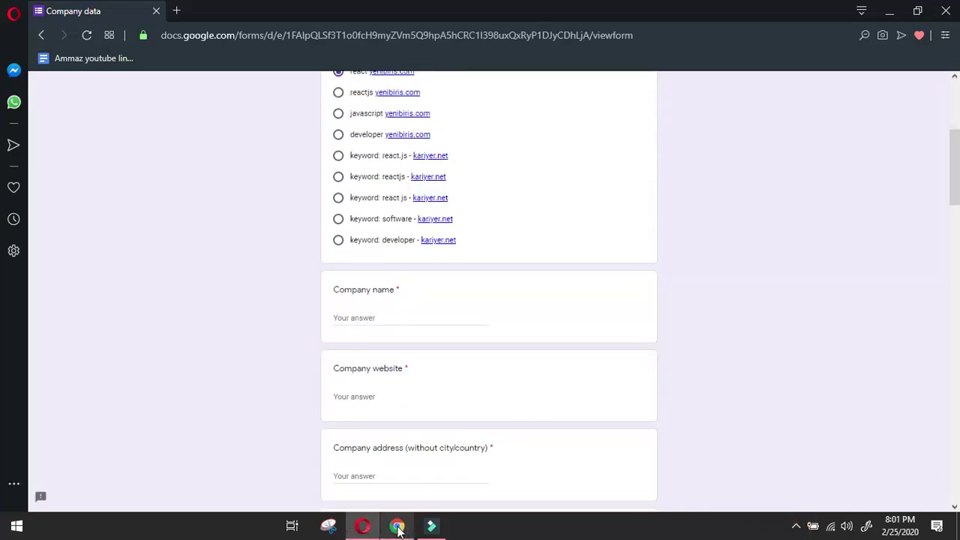
{"action": "mouse_move", "coordinate": [398, 527]}
{"action": "left_click", "coordinate": [428, 483]}
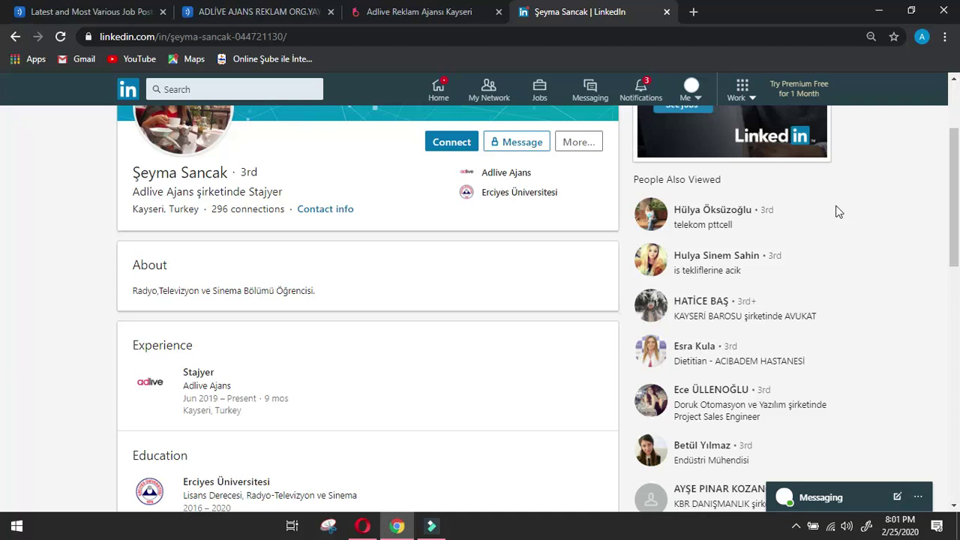
Close the Adlive website tabs, then open and close the Social media expert posting.
{"action": "scroll", "coordinate": [846, 231], "scroll_direction": "down", "scroll_amount": 2}
{"action": "scroll", "coordinate": [772, 229], "scroll_direction": "up", "scroll_amount": 4}
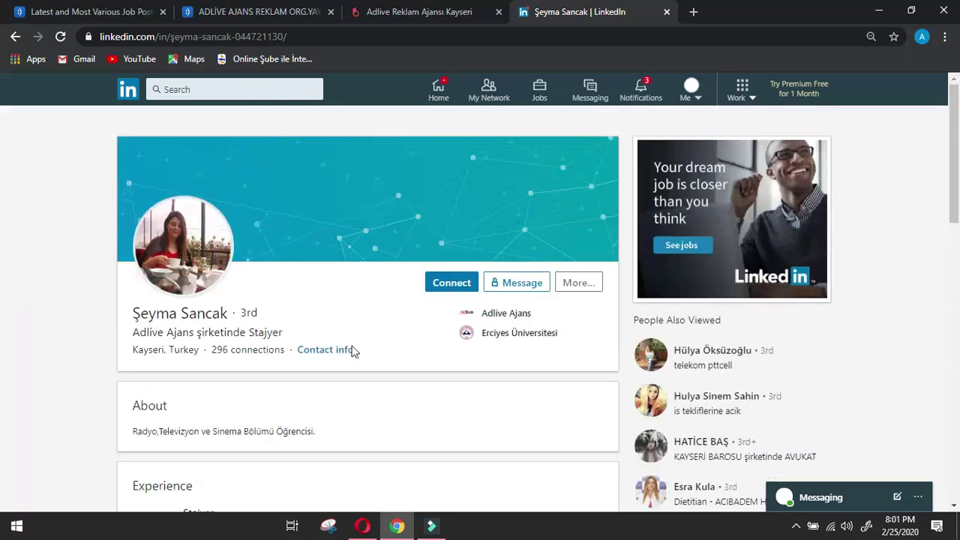
{"action": "left_click", "coordinate": [331, 12]}
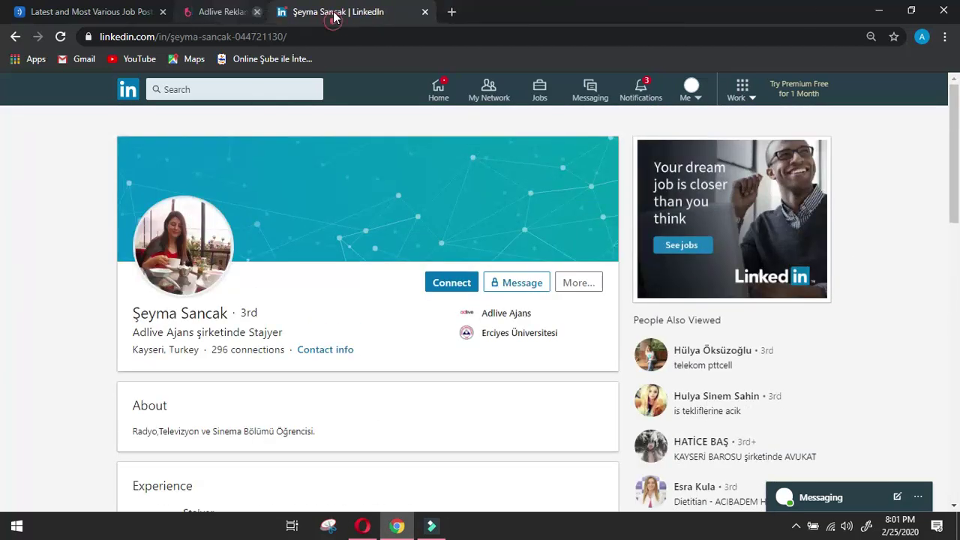
{"action": "left_click", "coordinate": [333, 12]}
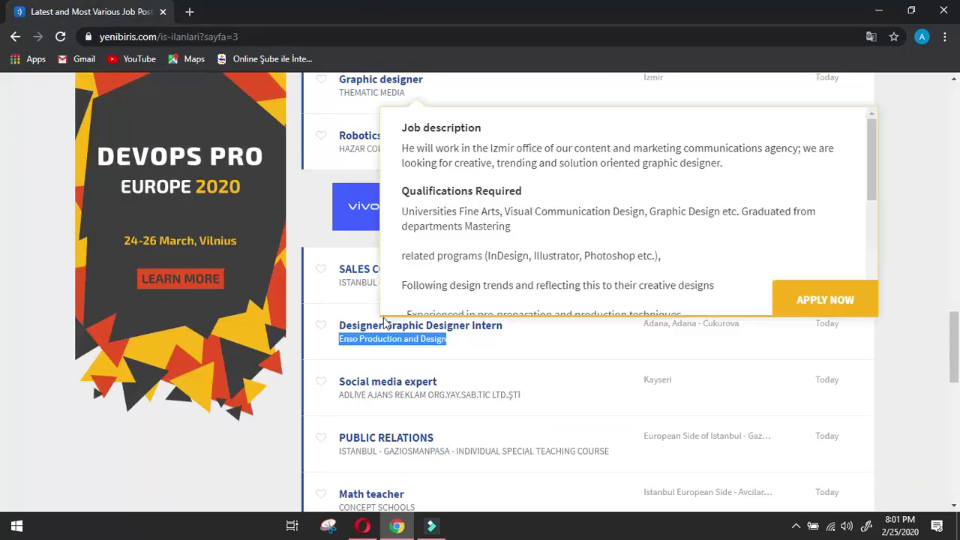
{"action": "left_click", "coordinate": [357, 382]}
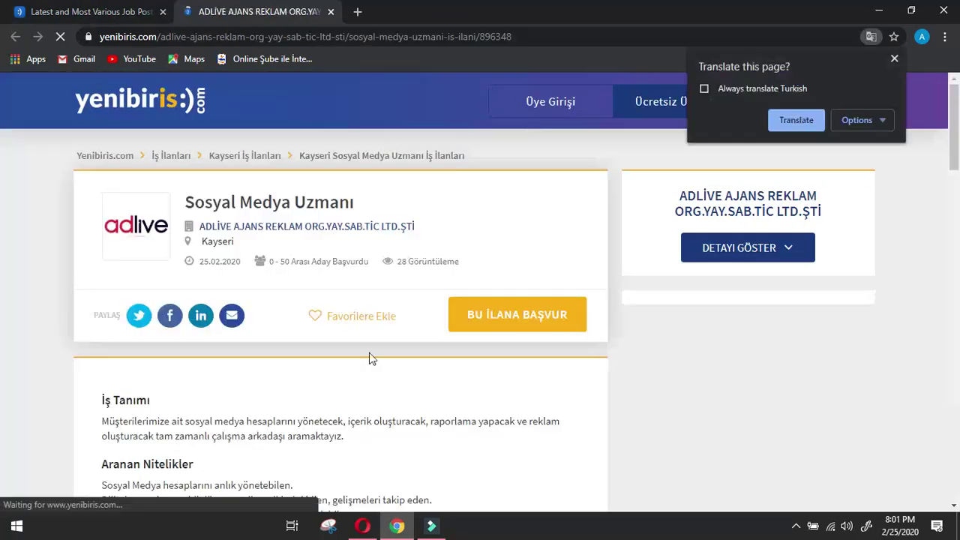
{"action": "left_click", "coordinate": [330, 11]}
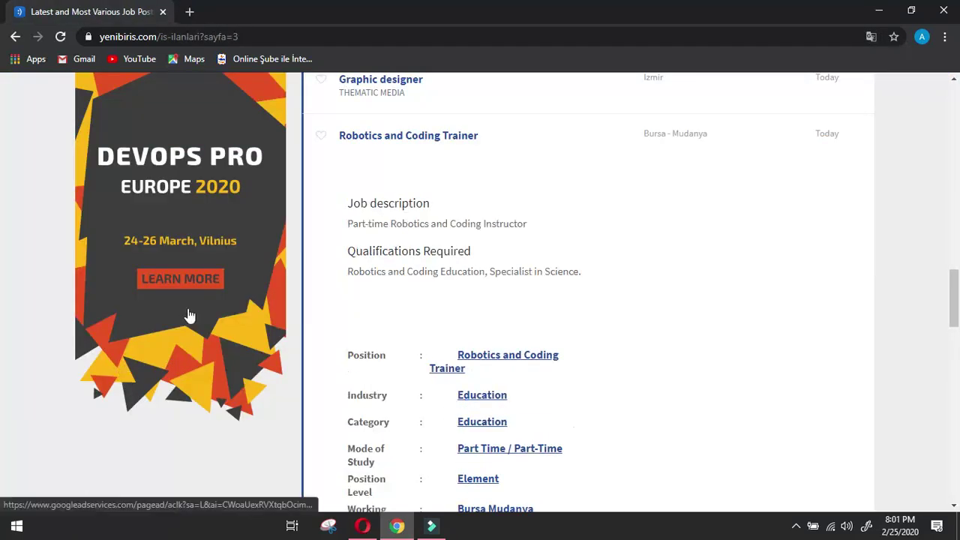
Open the Kavram schools Math teacher posting in English and launch kavram.k12.tr in a new tab.
{"action": "mouse_move", "coordinate": [360, 268]}
{"action": "scroll", "coordinate": [180, 338], "scroll_direction": "up", "scroll_amount": 2}
{"action": "scroll", "coordinate": [35, 409], "scroll_direction": "down", "scroll_amount": 4}
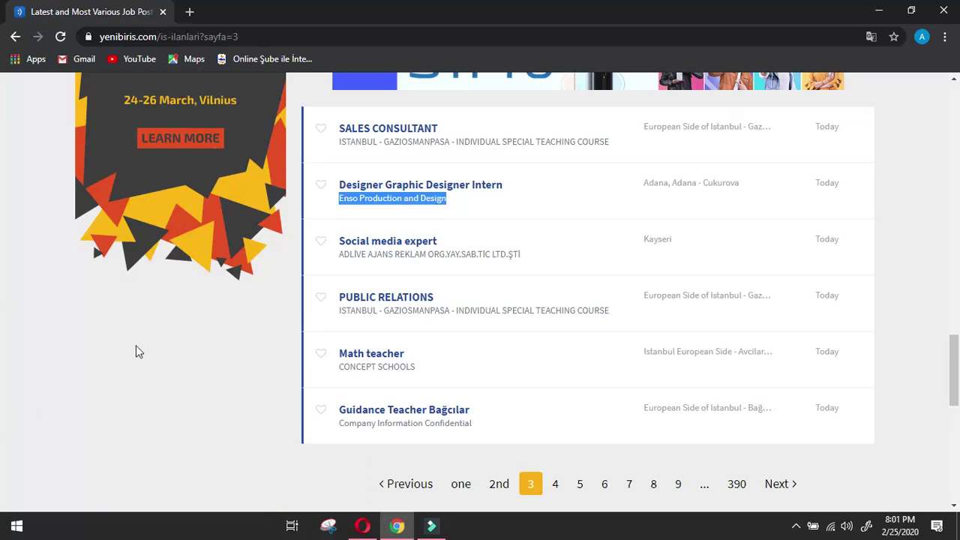
{"action": "left_click", "coordinate": [366, 354]}
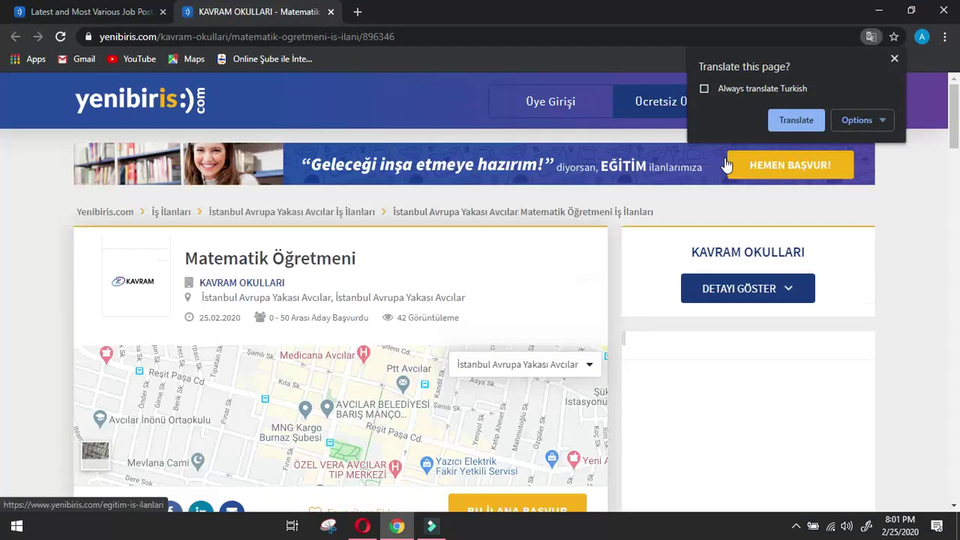
{"action": "left_click", "coordinate": [796, 120]}
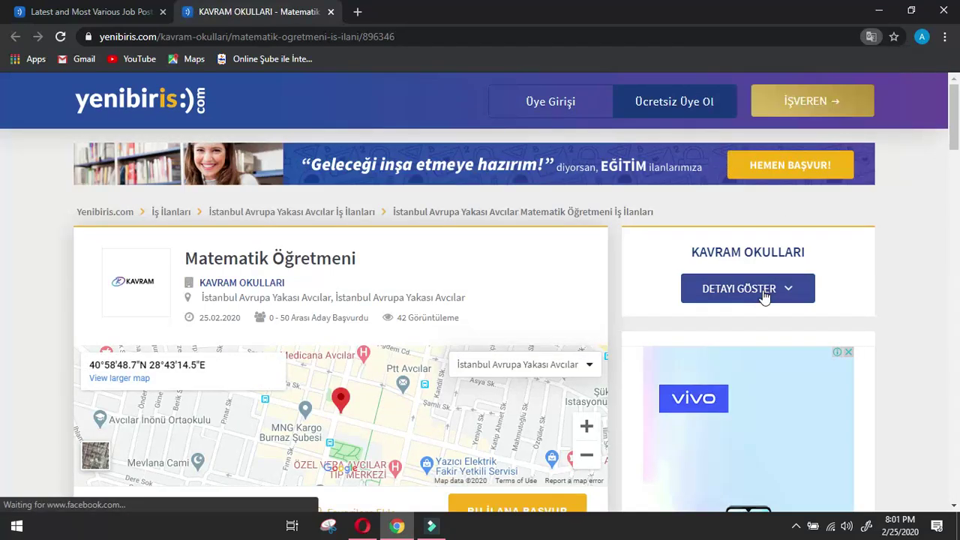
{"action": "left_click", "coordinate": [741, 294]}
{"action": "left_click", "coordinate": [775, 298]}
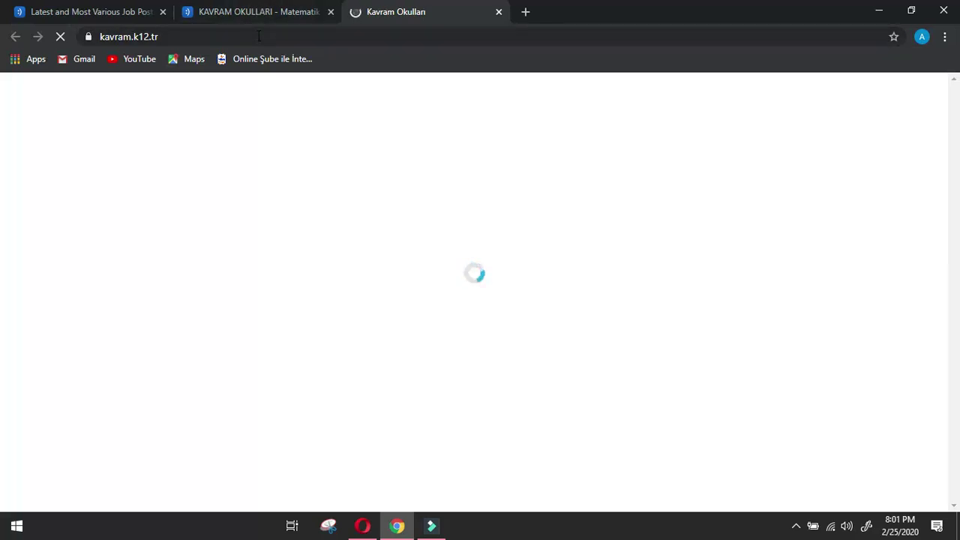
Open the background app's controls from the system tray while the Kavram site loads.
{"action": "left_click", "coordinate": [795, 526]}
{"action": "right_click", "coordinate": [807, 502]}
{"action": "left_click", "coordinate": [826, 511]}
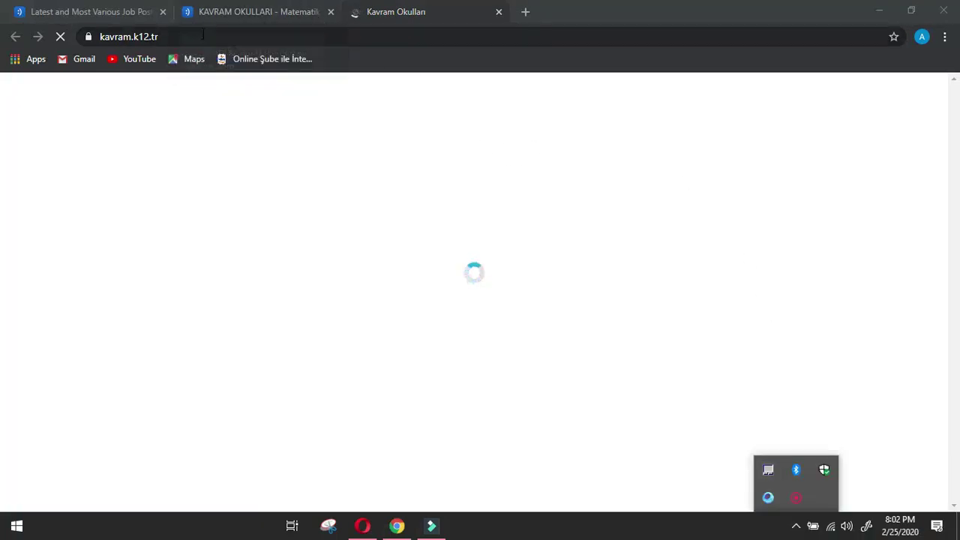
{"action": "left_click", "coordinate": [262, 10]}
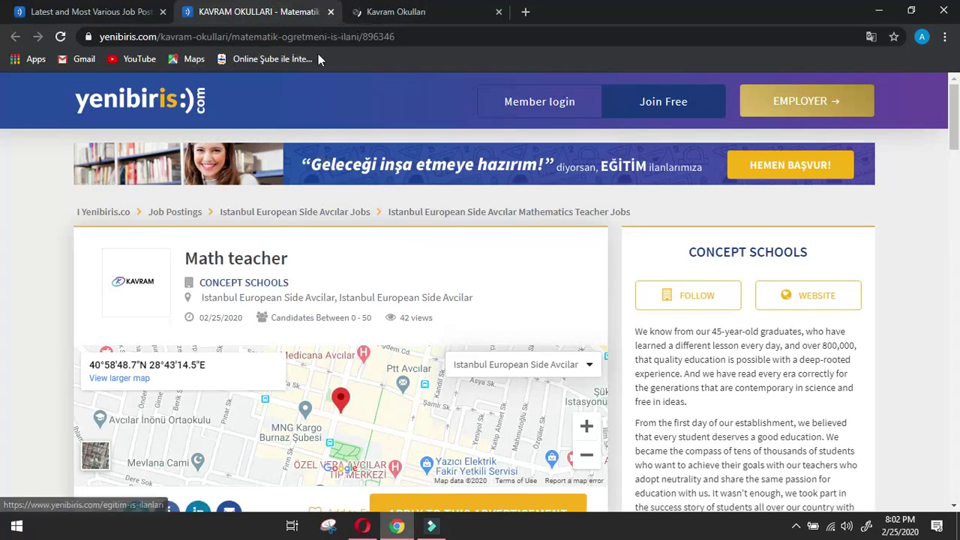
{"action": "left_click", "coordinate": [395, 7]}
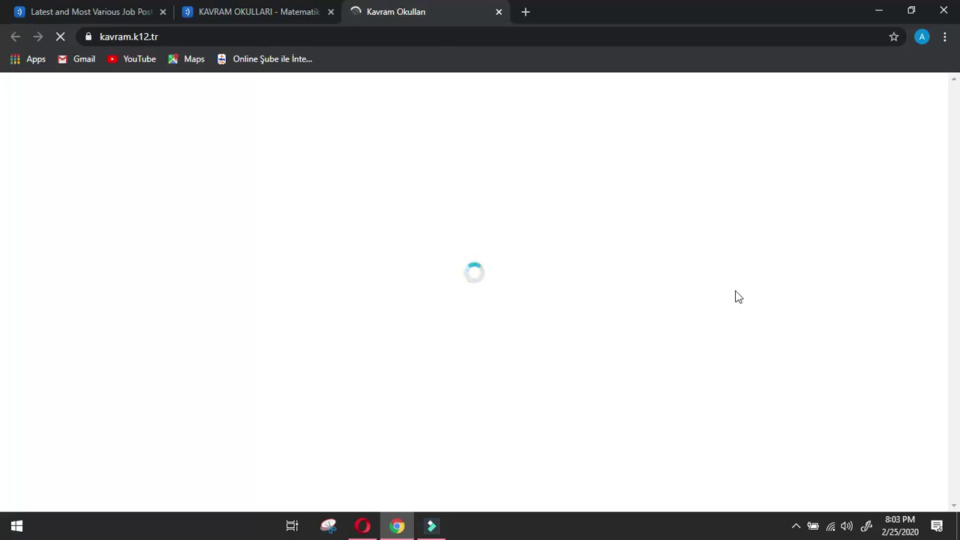
Dismiss the Bursluluk Sınavı announcement and copy the kavram.k12.tr homepage address.
{"action": "left_click", "coordinate": [796, 525]}
{"action": "right_click", "coordinate": [799, 496]}
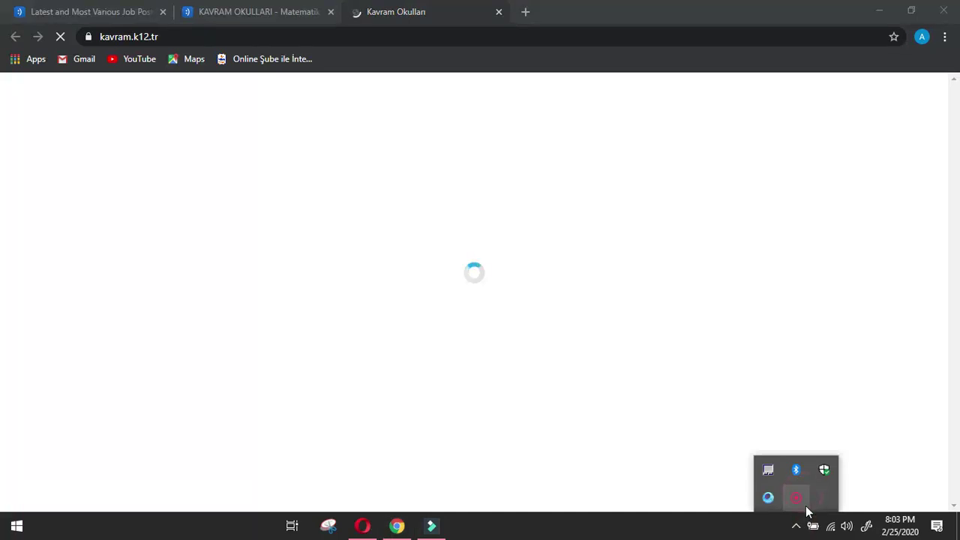
{"action": "left_click", "coordinate": [833, 501]}
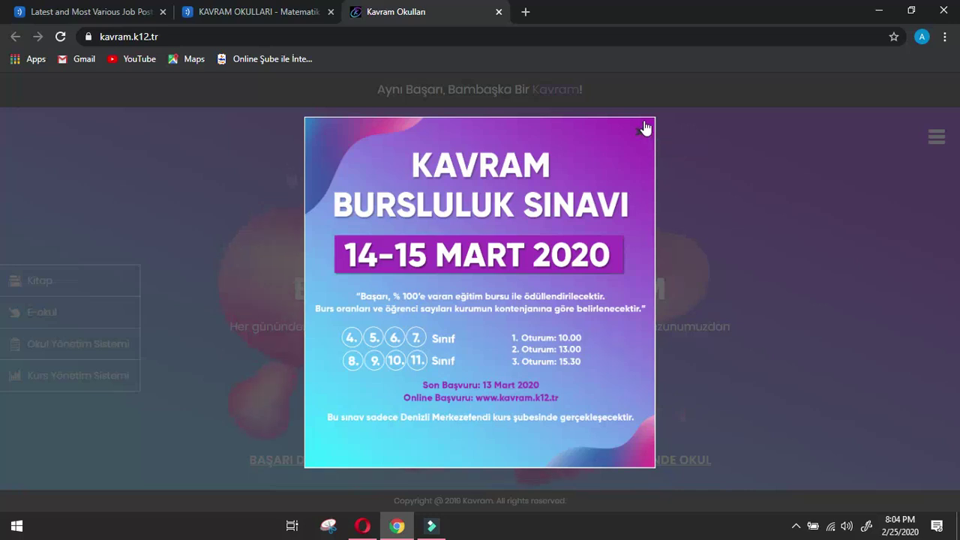
{"action": "left_click", "coordinate": [646, 131]}
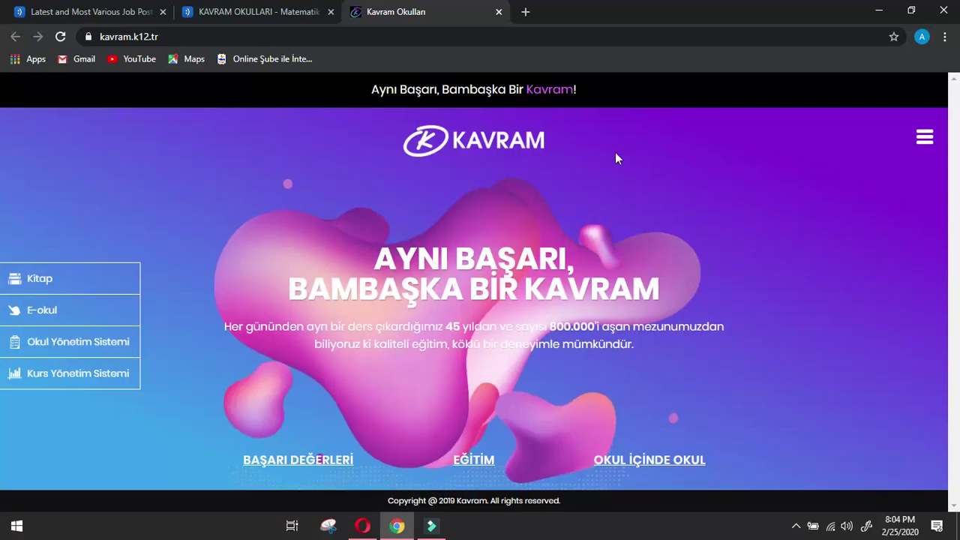
{"action": "left_click", "coordinate": [321, 39]}
{"action": "key", "text": "ctrl+c"}
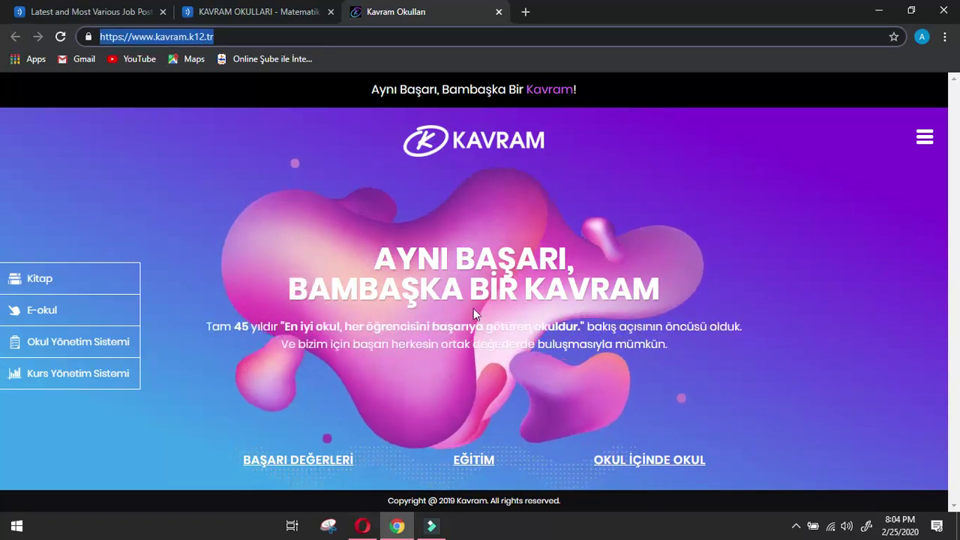
{"action": "left_click", "coordinate": [920, 138]}
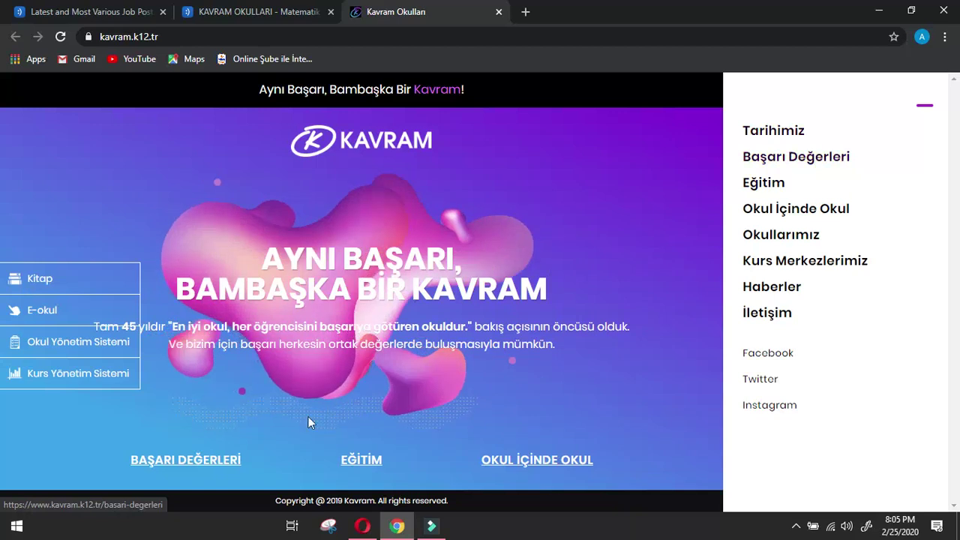
{"action": "left_click", "coordinate": [363, 525]}
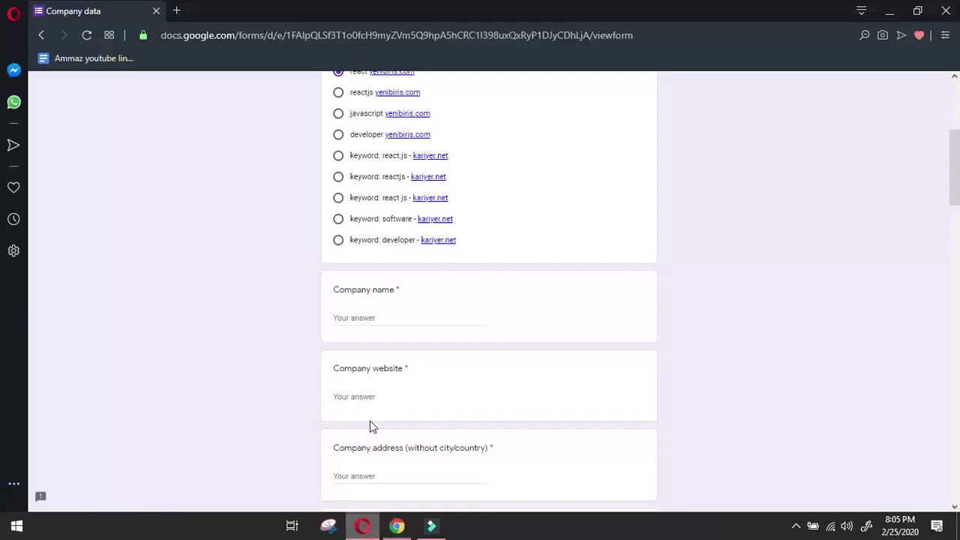
{"action": "left_click", "coordinate": [391, 397]}
{"action": "key", "text": "ctrl+v"}
{"action": "scroll", "coordinate": [412, 335], "scroll_direction": "down", "scroll_amount": 4}
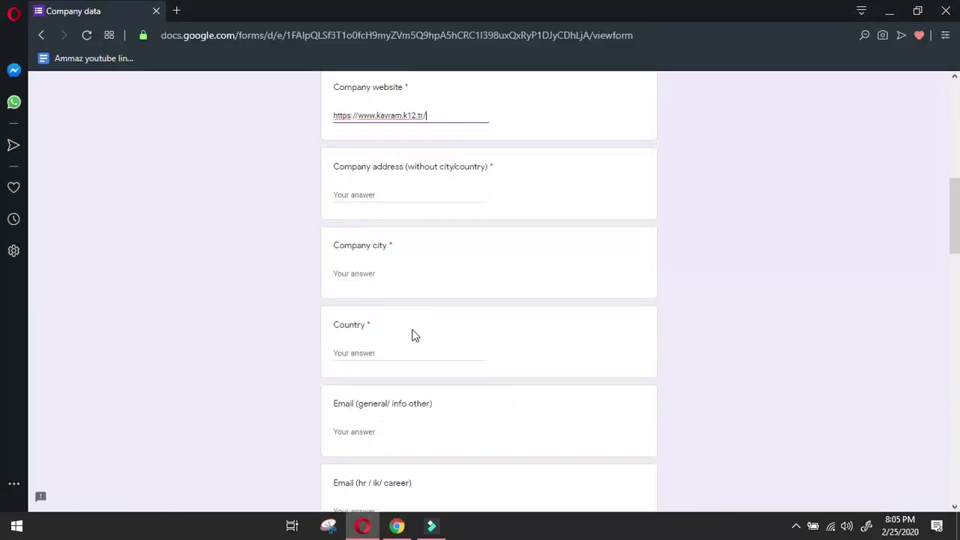
{"action": "left_click", "coordinate": [403, 115]}
{"action": "left_click_drag", "start_coordinate": [417, 115], "coordinate": [381, 117]}
{"action": "key", "text": "ctrl+c"}
{"action": "scroll", "coordinate": [375, 122], "scroll_direction": "up", "scroll_amount": 2}
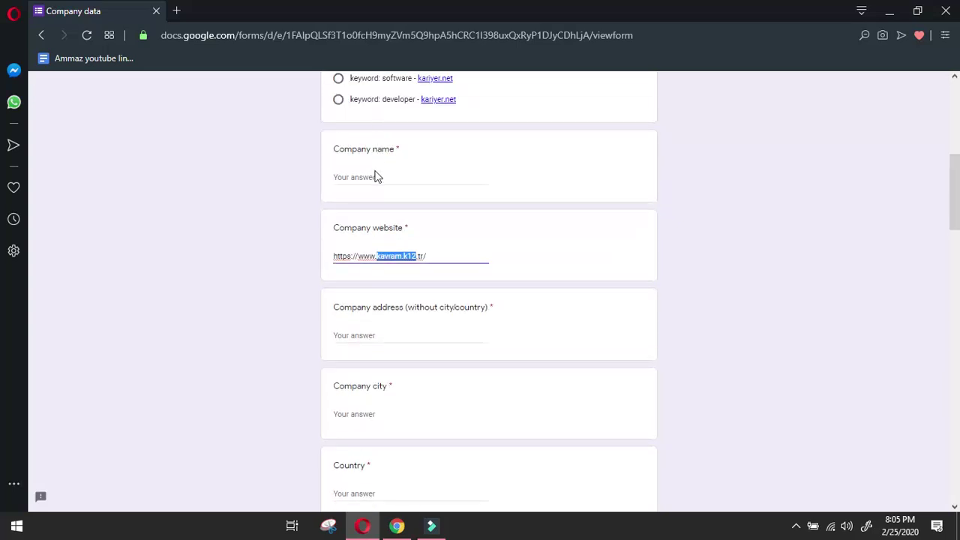
{"action": "left_click", "coordinate": [375, 175]}
{"action": "key", "text": "ctrl+v"}
{"action": "left_click", "coordinate": [368, 335]}
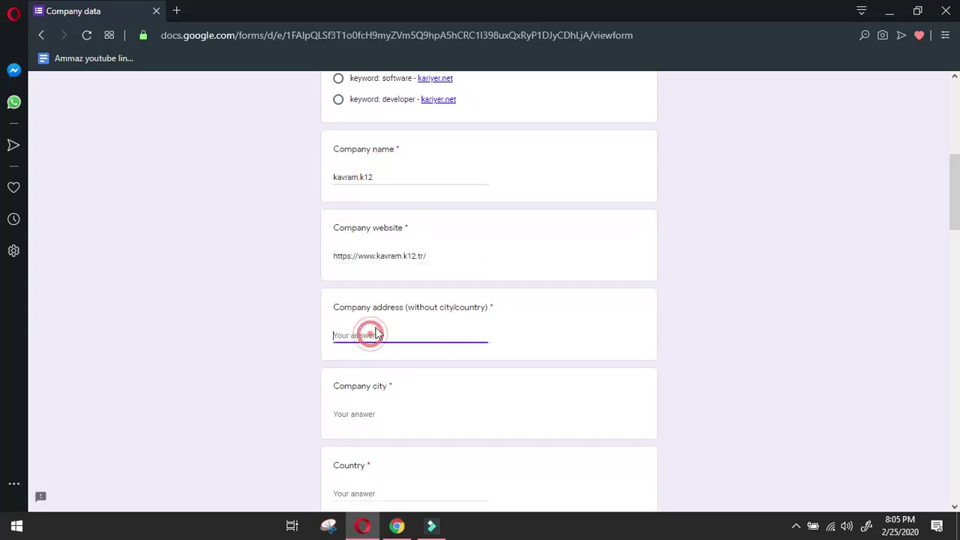
Revisit the Math teacher posting and Kavram site tabs in Chrome.
{"action": "left_click", "coordinate": [397, 526]}
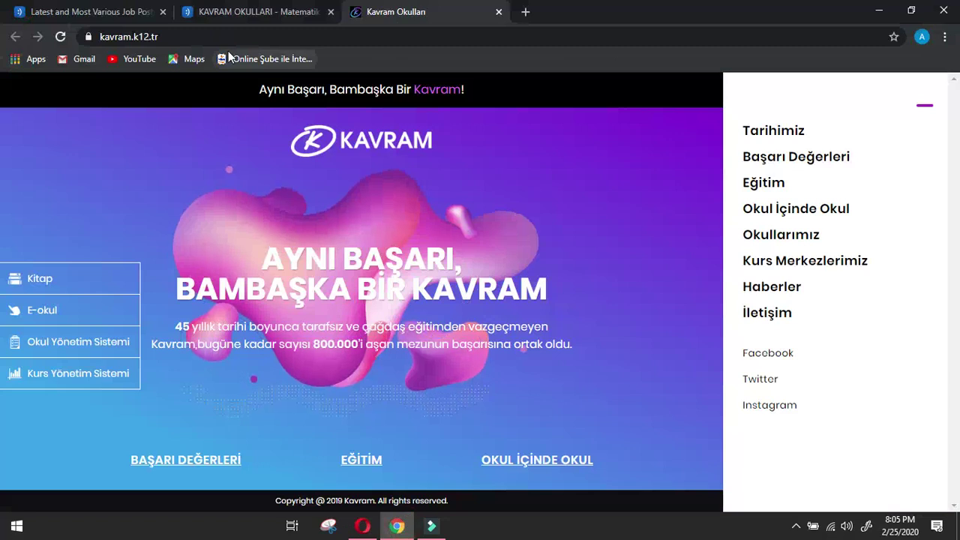
{"action": "left_click", "coordinate": [278, 9]}
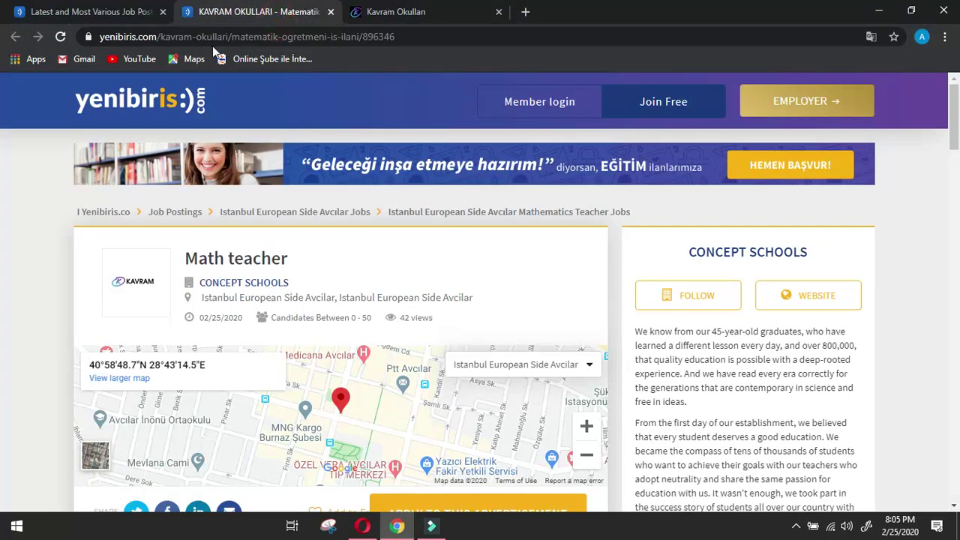
{"action": "scroll", "coordinate": [247, 165], "scroll_direction": "down", "scroll_amount": 1}
{"action": "scroll", "coordinate": [255, 168], "scroll_direction": "up", "scroll_amount": 1}
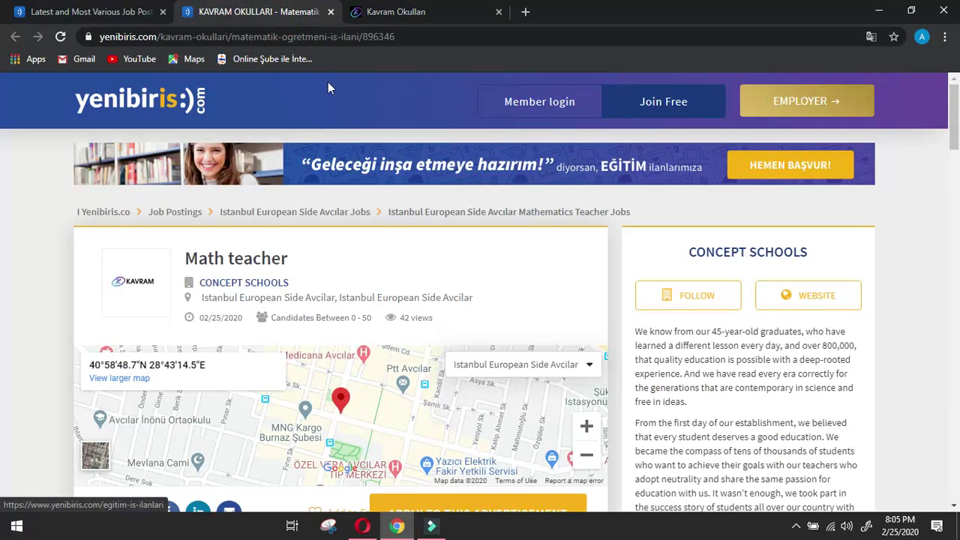
{"action": "left_click", "coordinate": [431, 9]}
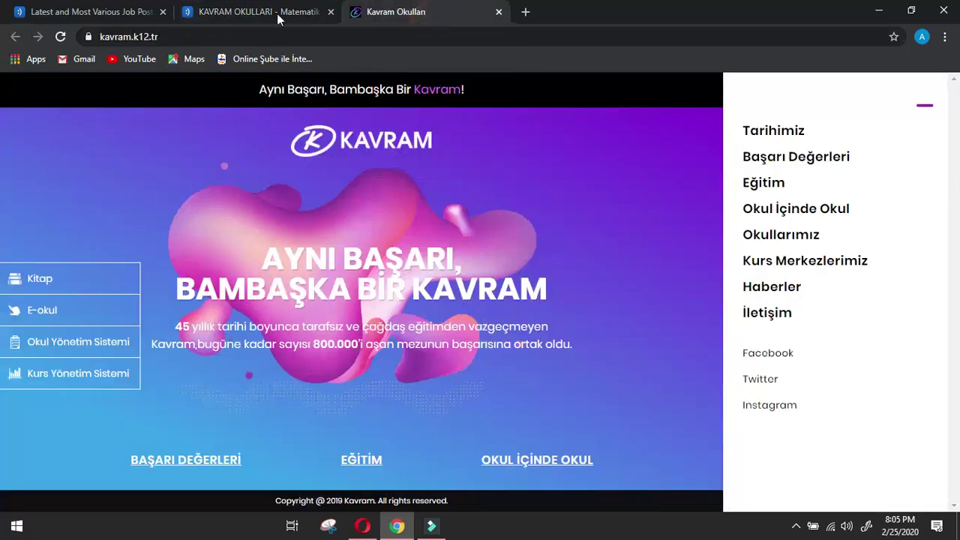
Trim the Company name answer to kavram and return to the Kavram homepage.
{"action": "left_click", "coordinate": [362, 526]}
{"action": "left_click", "coordinate": [387, 177]}
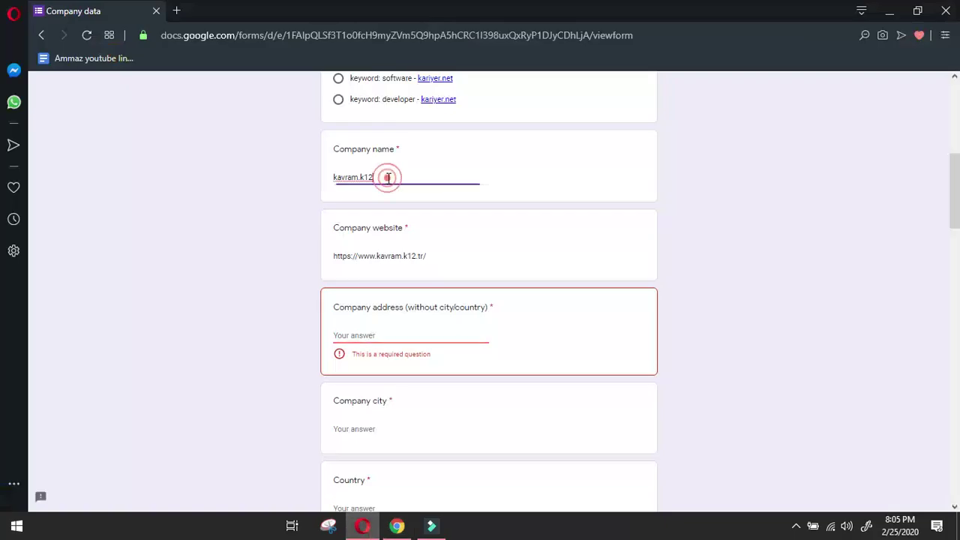
{"action": "key", "text": "BackSpace"}
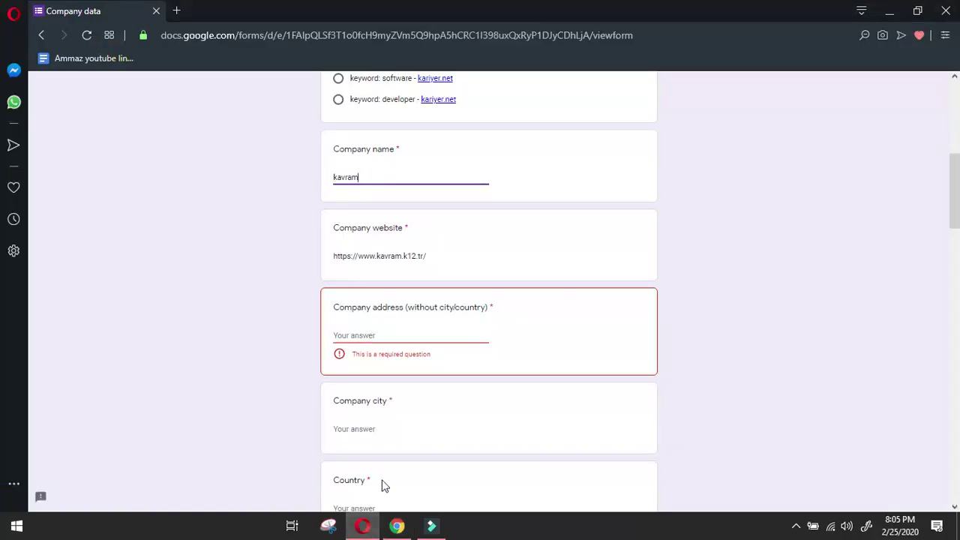
{"action": "left_click", "coordinate": [397, 526]}
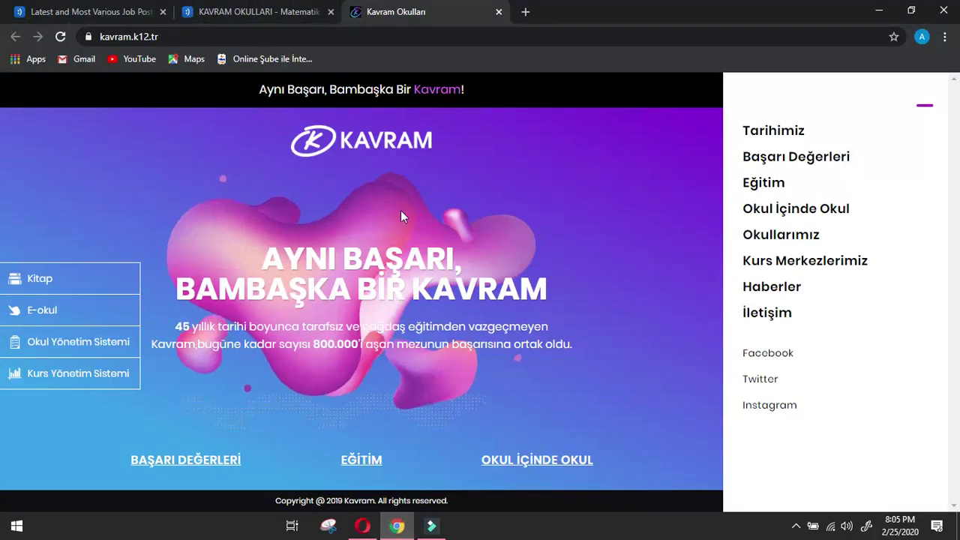
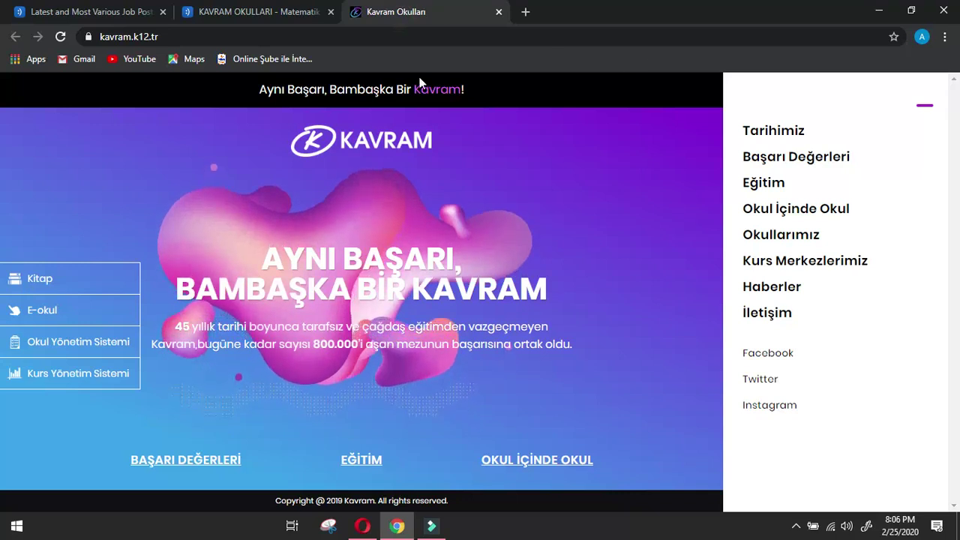
Go back to the Kavram website and open its İletişim contact page.
{"action": "left_click", "coordinate": [365, 528]}
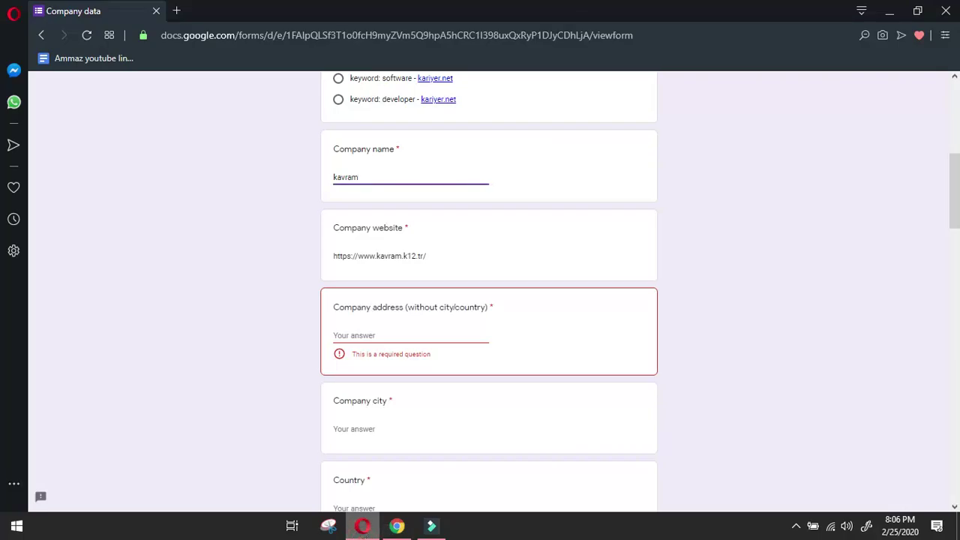
{"action": "key", "text": "alt+Tab"}
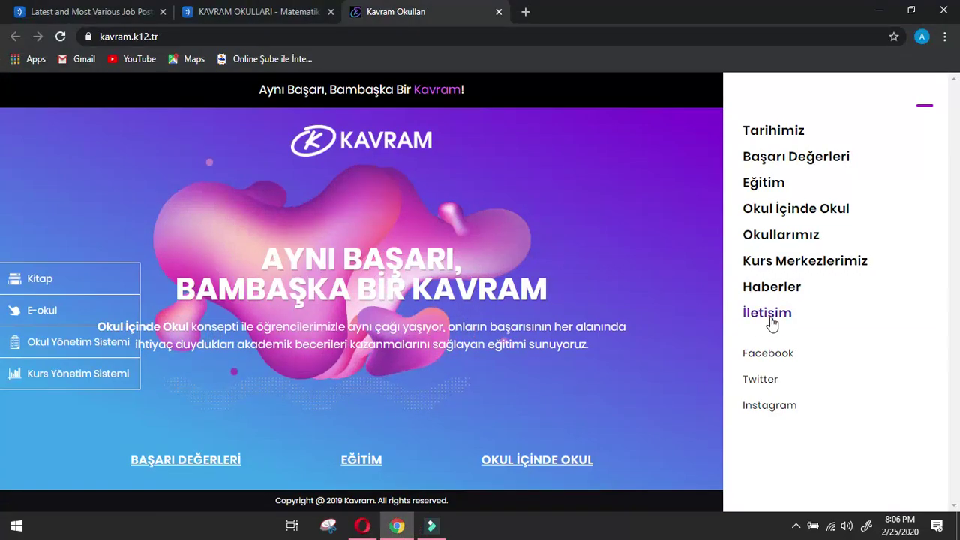
{"action": "left_click", "coordinate": [770, 320]}
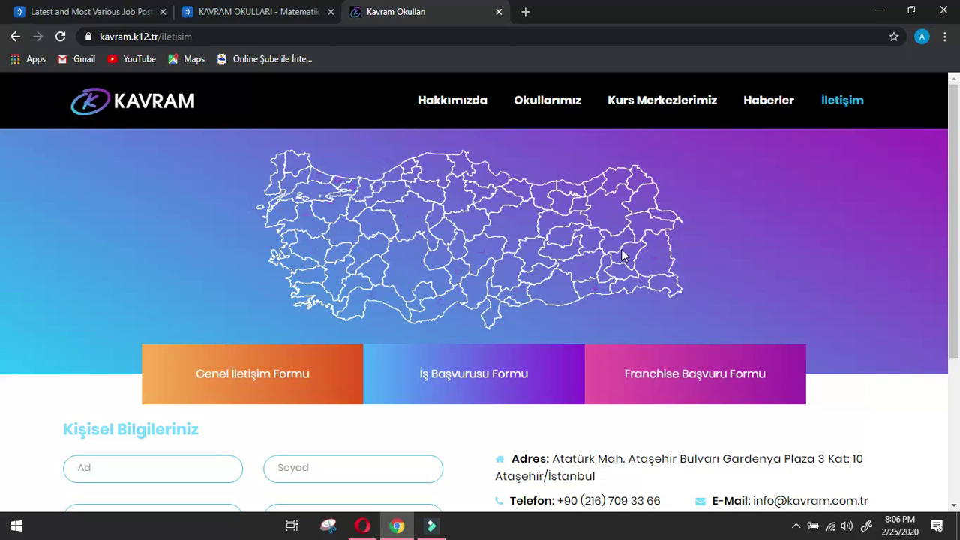
Copy Kavram's street address up to Ataşehir into the form's Company address field.
{"action": "scroll", "coordinate": [624, 253], "scroll_direction": "down", "scroll_amount": 3}
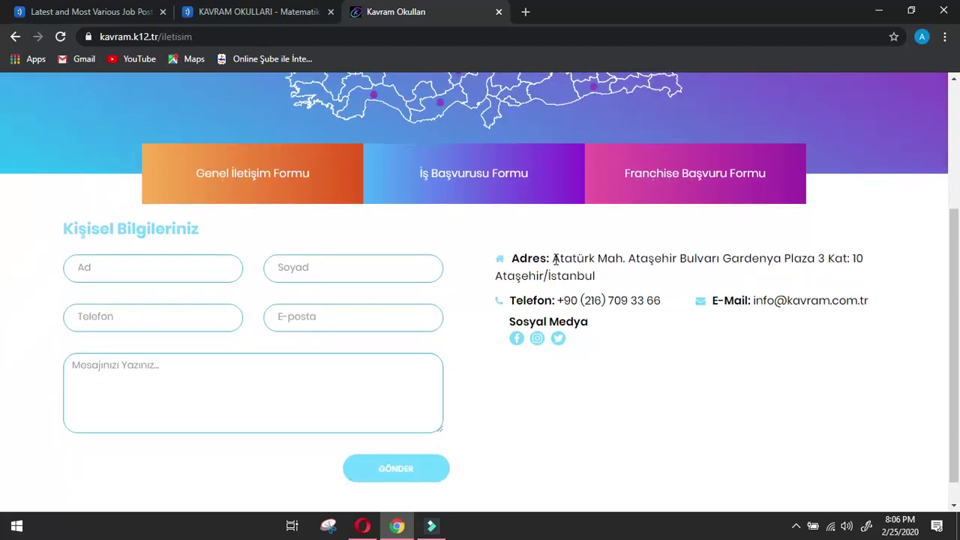
{"action": "left_click_drag", "start_coordinate": [551, 258], "coordinate": [546, 276]}
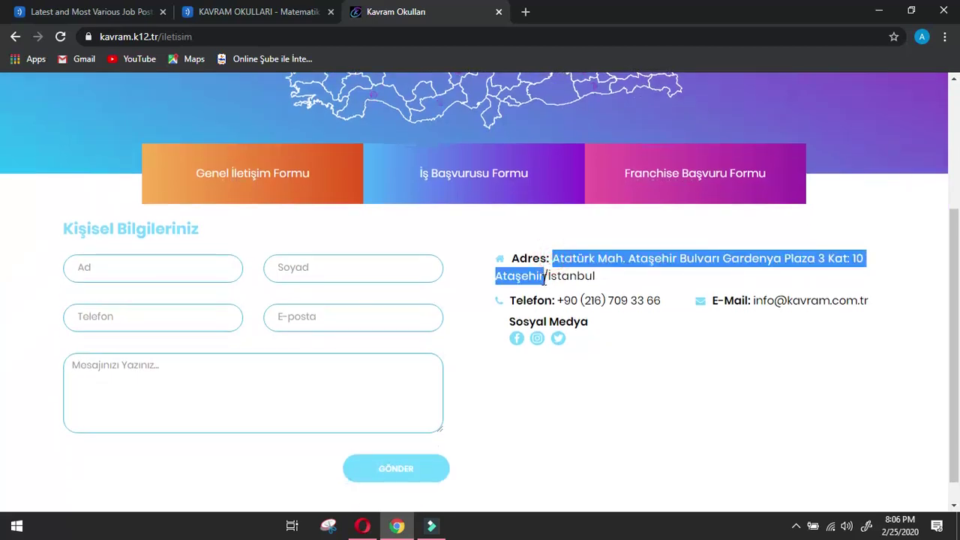
{"action": "left_click", "coordinate": [367, 525]}
{"action": "key", "text": "ctrl+v"}
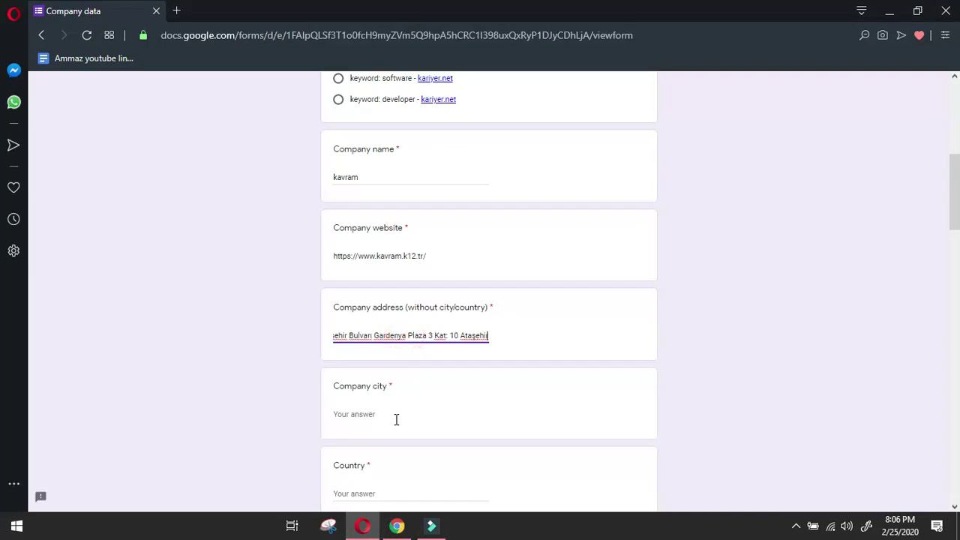
Enter Istanbul as the company city and Turkey as the country.
{"action": "left_click", "coordinate": [398, 411]}
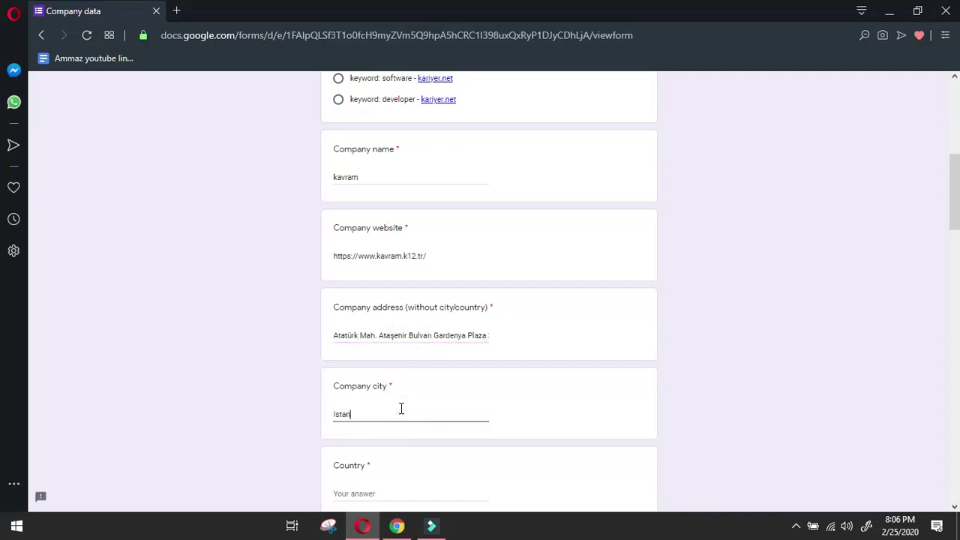
{"action": "scroll", "coordinate": [405, 409], "scroll_direction": "down", "scroll_amount": 2}
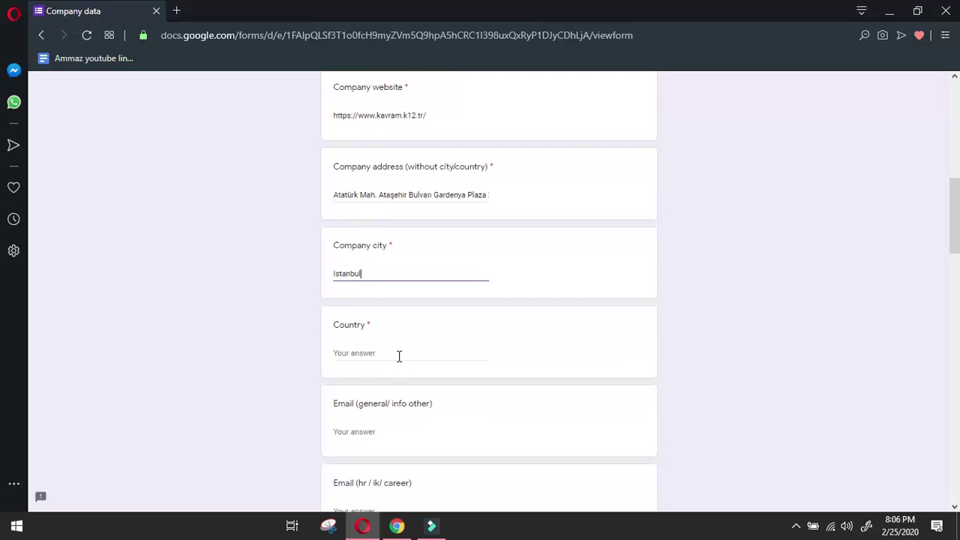
{"action": "left_click", "coordinate": [399, 353]}
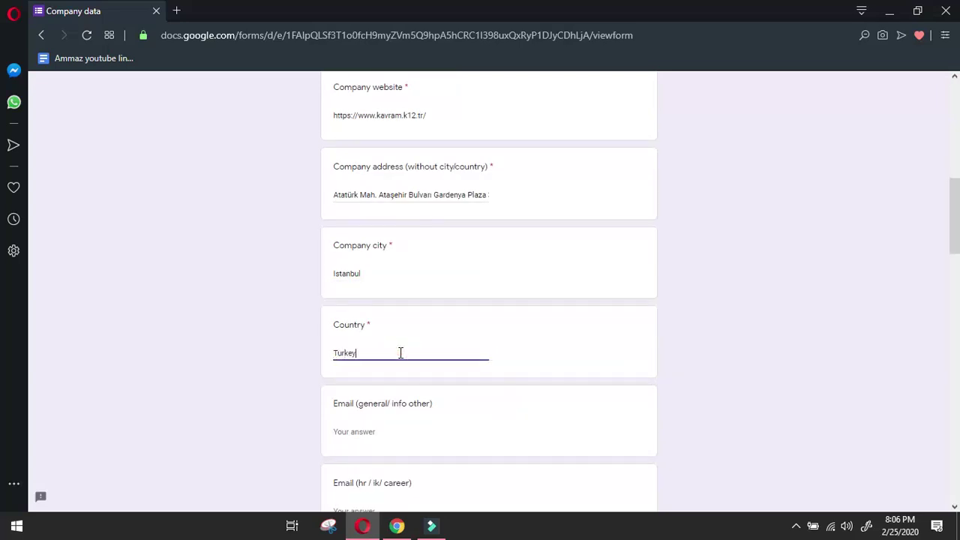
{"action": "left_click", "coordinate": [397, 525]}
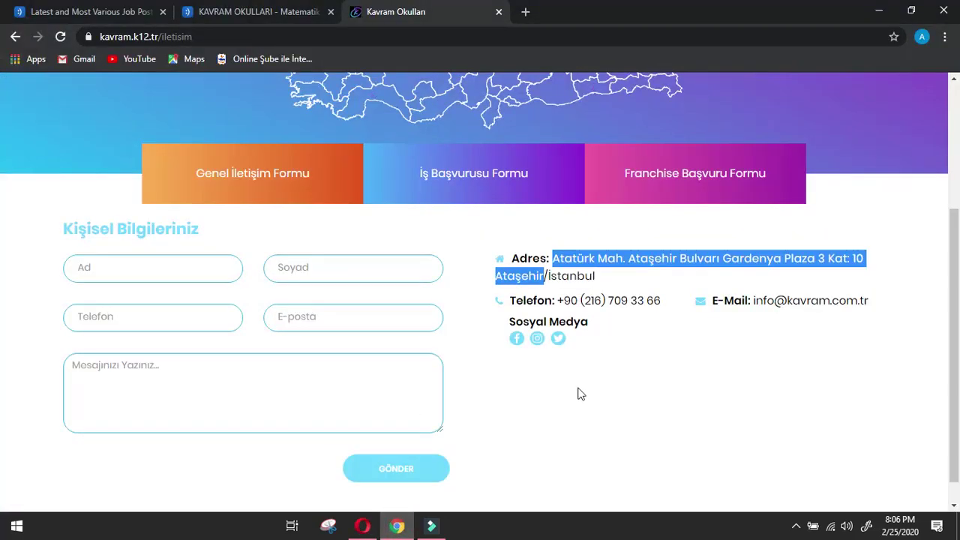
Copy Kavram's info e-mail address into the form's Email (general) field.
{"action": "left_click", "coordinate": [652, 381]}
{"action": "left_click_drag", "start_coordinate": [867, 303], "coordinate": [759, 305]}
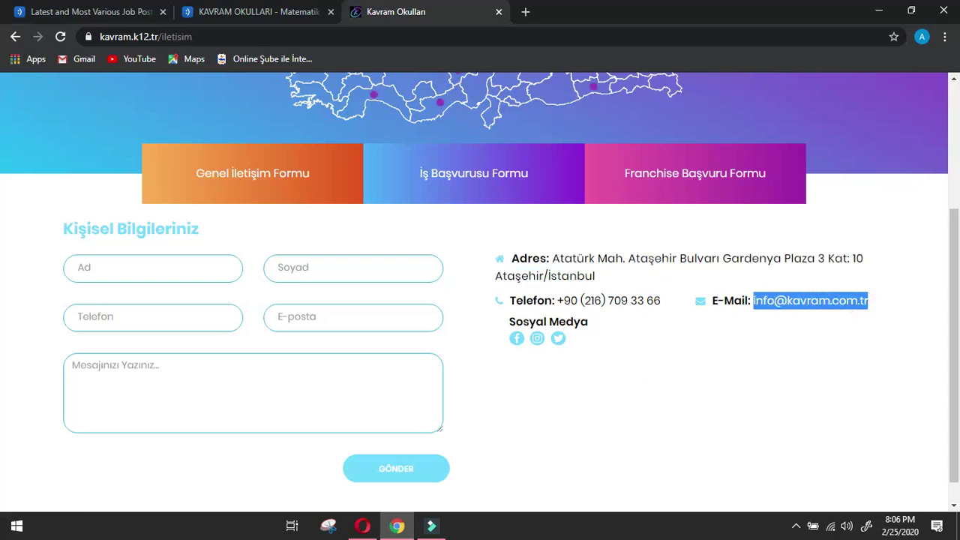
{"action": "key", "text": "ctrl+c"}
{"action": "left_click", "coordinate": [362, 526]}
{"action": "left_click", "coordinate": [377, 429]}
{"action": "key", "text": "ctrl+v"}
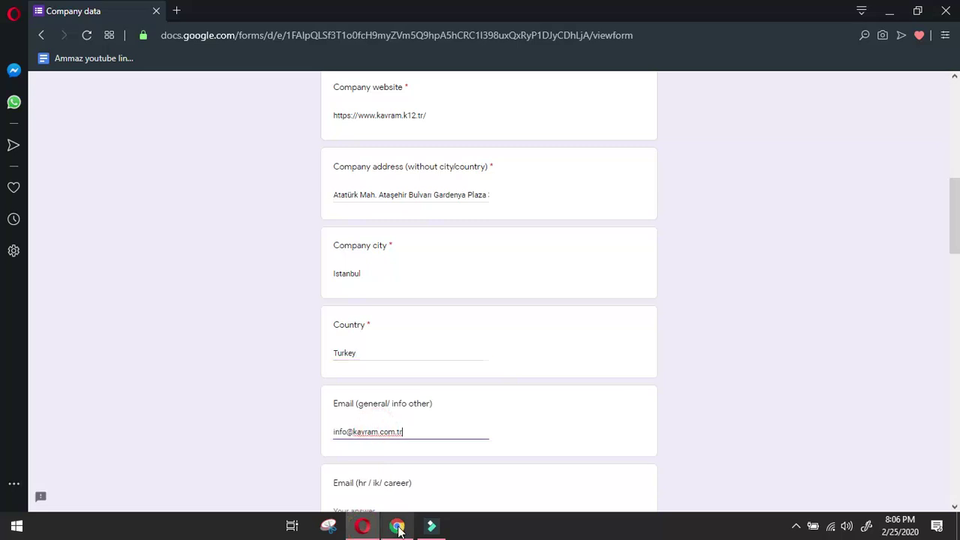
{"action": "left_click", "coordinate": [398, 525]}
{"action": "left_click", "coordinate": [774, 415]}
{"action": "left_click_drag", "start_coordinate": [675, 301], "coordinate": [559, 294]}
{"action": "key", "text": "ctrl+c"}
{"action": "left_click", "coordinate": [363, 526]}
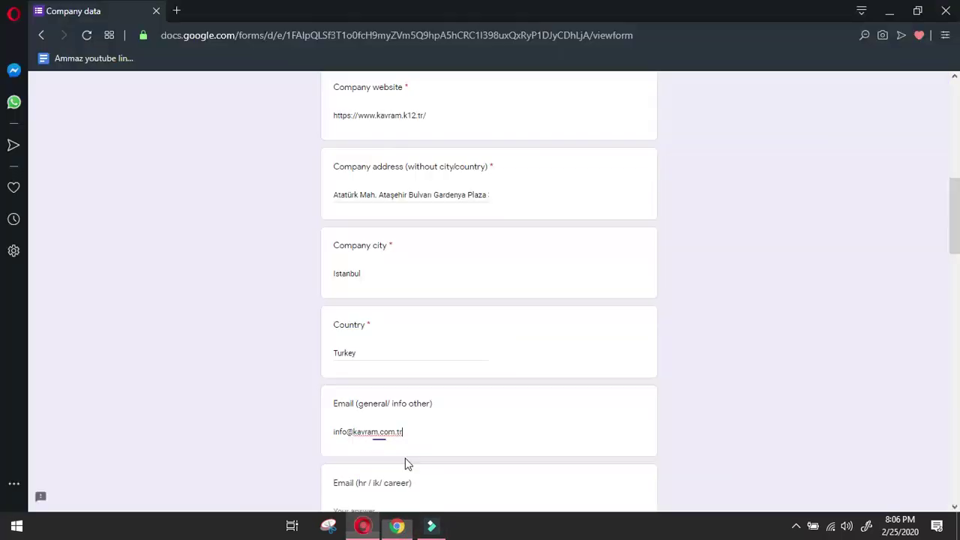
{"action": "scroll", "coordinate": [385, 433], "scroll_direction": "down", "scroll_amount": 2}
{"action": "left_click", "coordinate": [381, 468]}
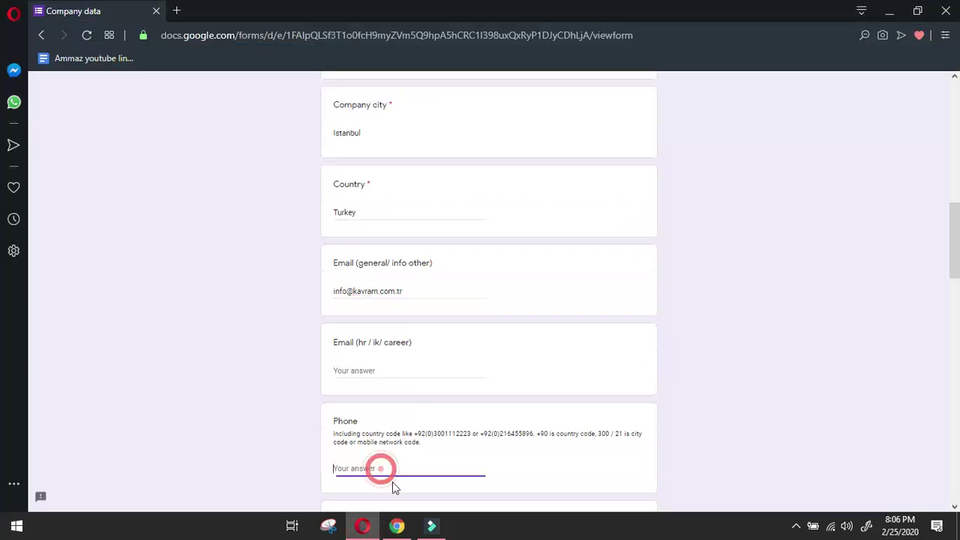
{"action": "key", "text": "ctrl+v"}
{"action": "left_click", "coordinate": [397, 526]}
Select the Hakkımızda label and its four dropdown item names on the Kavram site.
{"action": "scroll", "coordinate": [715, 427], "scroll_direction": "down", "scroll_amount": 1}
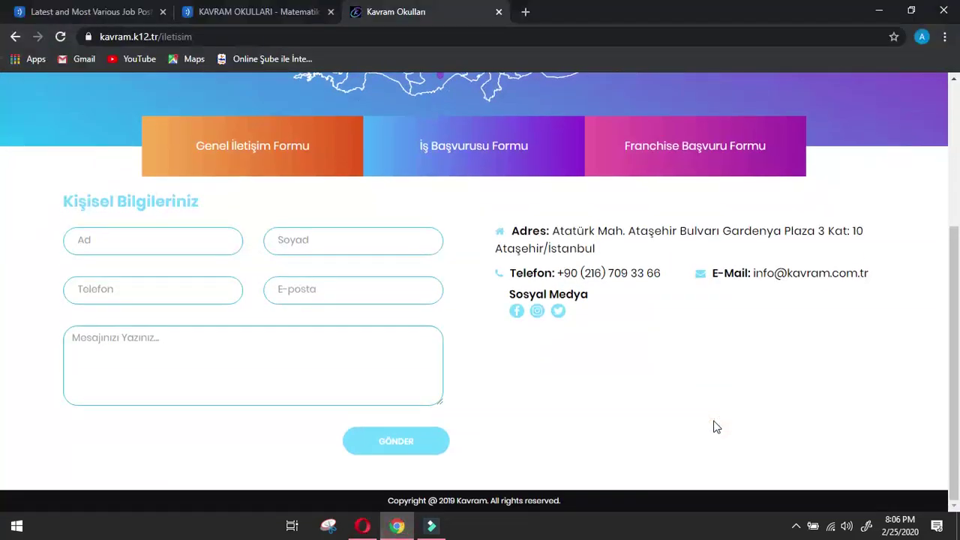
{"action": "scroll", "coordinate": [715, 427], "scroll_direction": "up", "scroll_amount": 3}
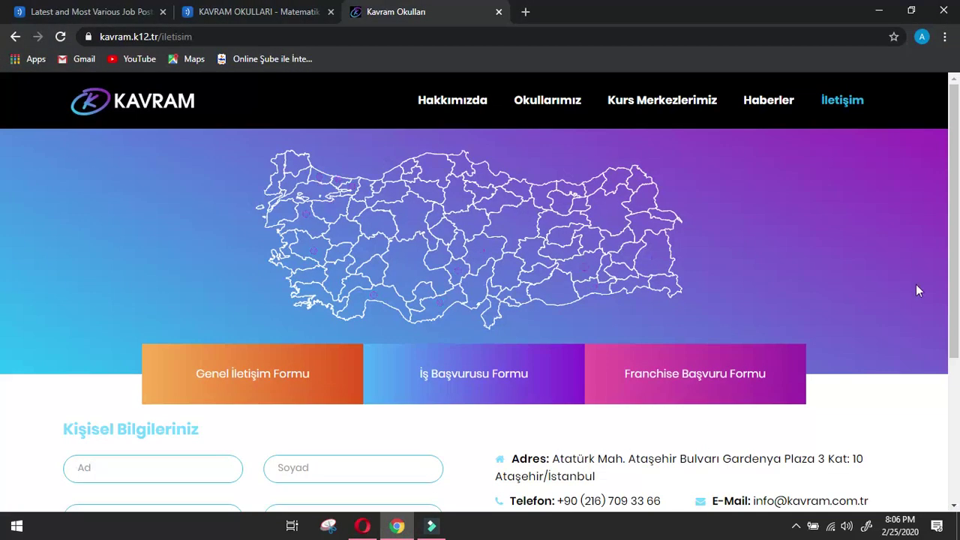
{"action": "scroll", "coordinate": [2, 221], "scroll_direction": "down", "scroll_amount": 3}
{"action": "left_click", "coordinate": [838, 346]}
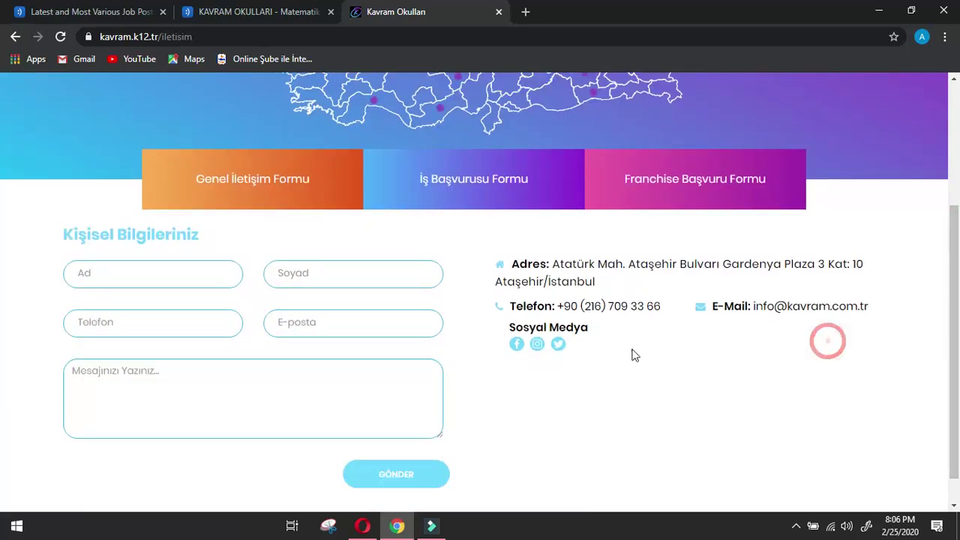
{"action": "scroll", "coordinate": [600, 355], "scroll_direction": "down", "scroll_amount": 1}
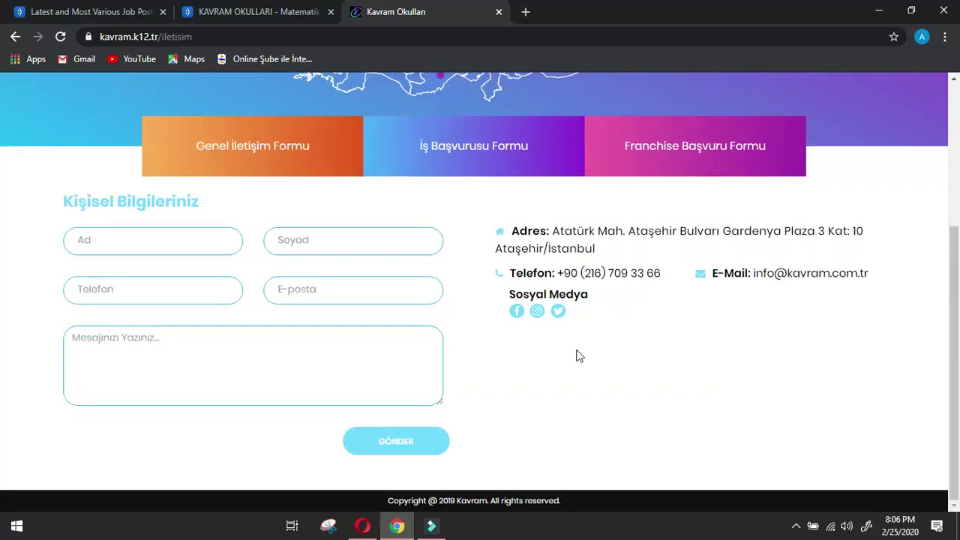
{"action": "scroll", "coordinate": [578, 355], "scroll_direction": "up", "scroll_amount": 3}
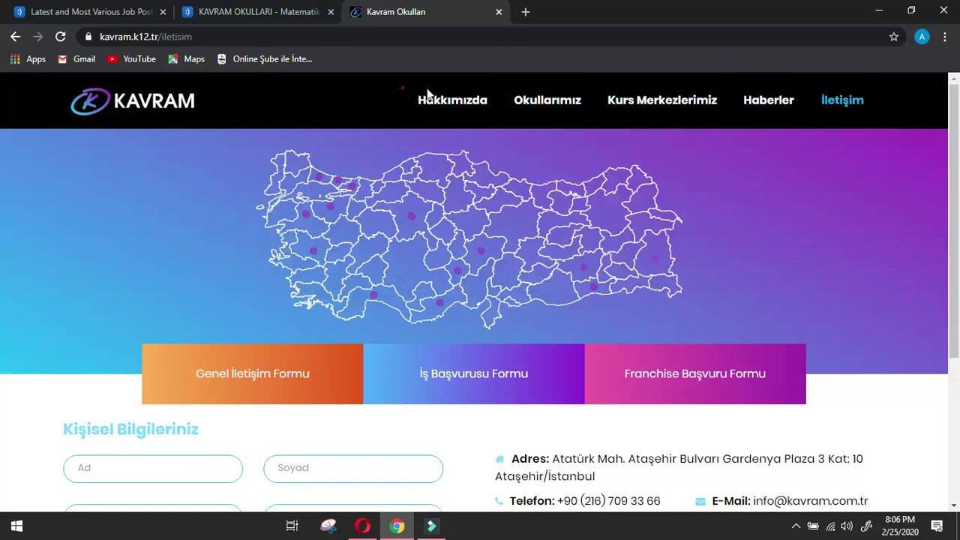
{"action": "mouse_move", "coordinate": [479, 96]}
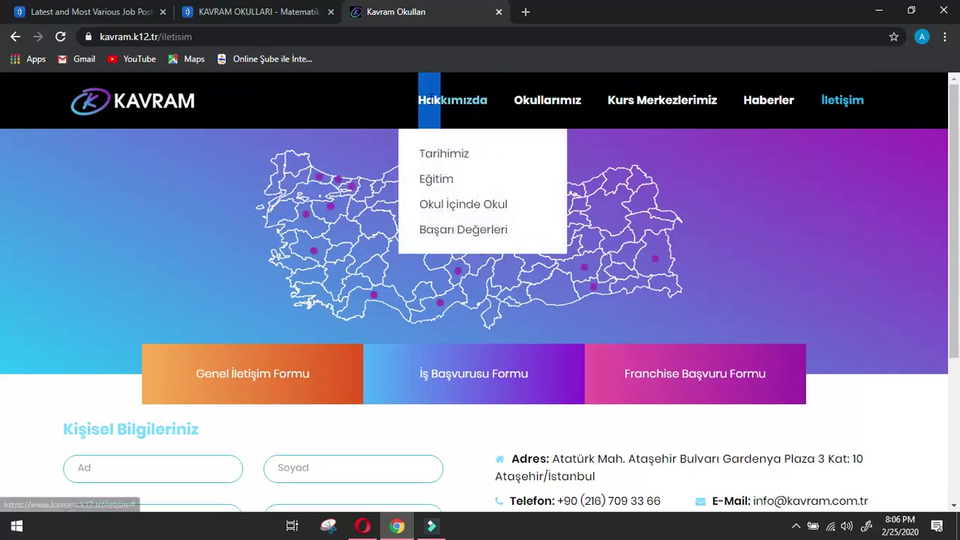
{"action": "left_click", "coordinate": [439, 101]}
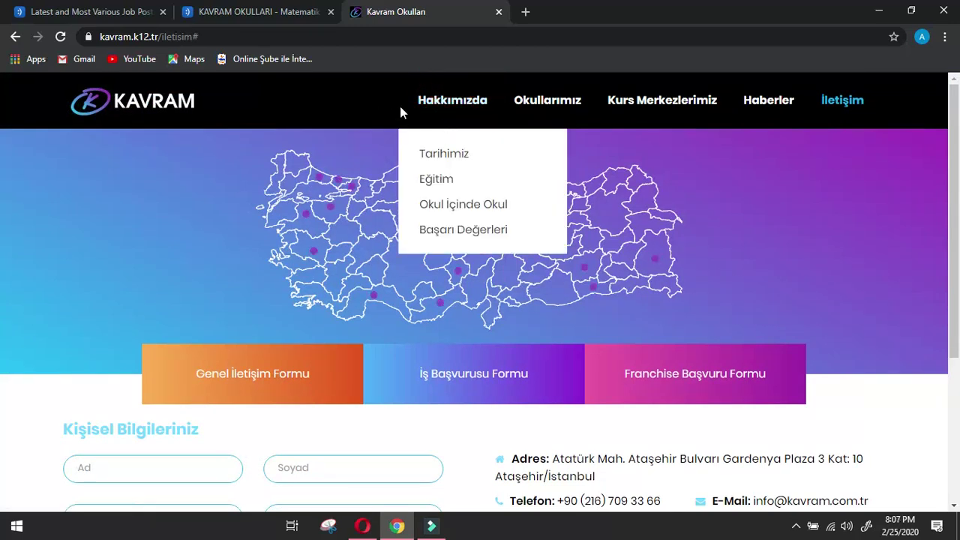
{"action": "left_click_drag", "start_coordinate": [385, 94], "coordinate": [522, 232]}
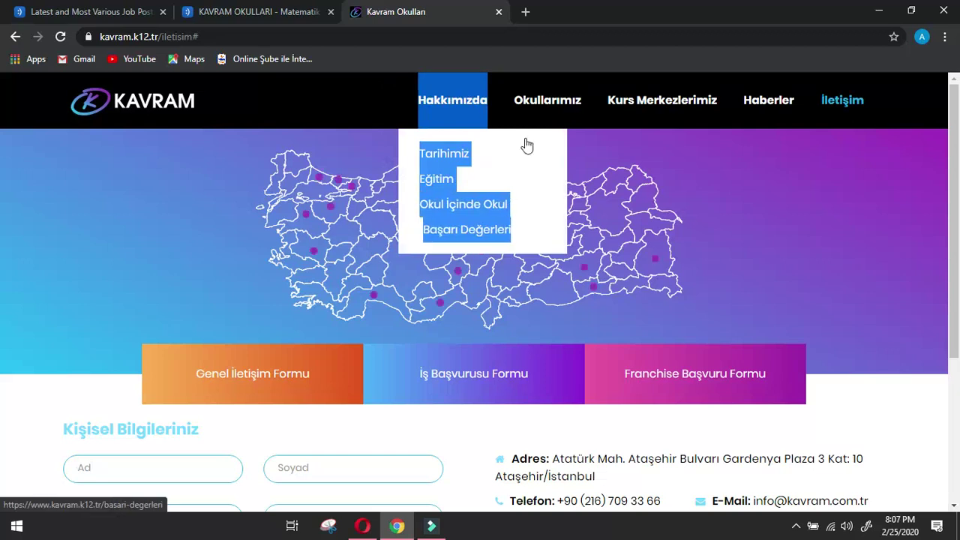
Translate the copied Turkish Hakkımızda menu labels into English with Google Translate.
{"action": "left_click", "coordinate": [524, 16]}
{"action": "type", "text": "g"}
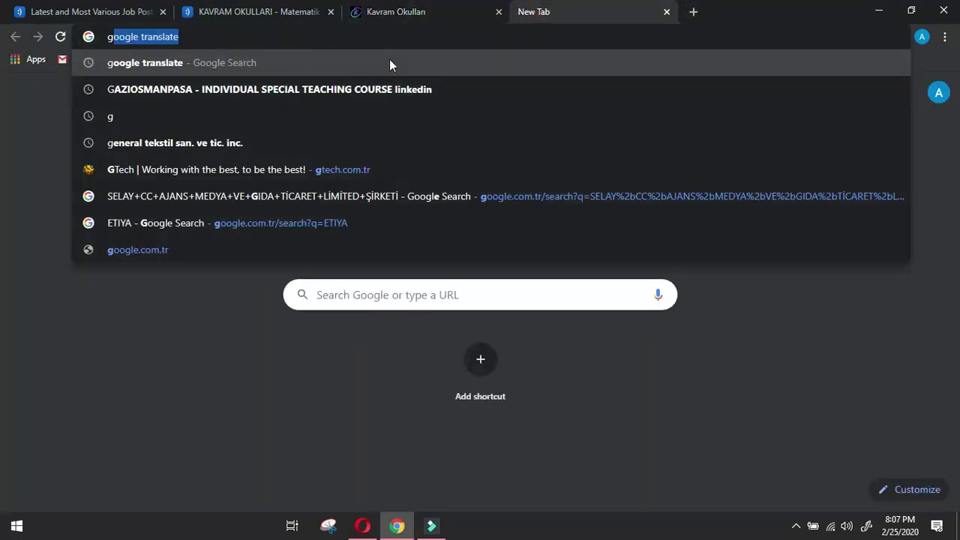
{"action": "left_click", "coordinate": [389, 60]}
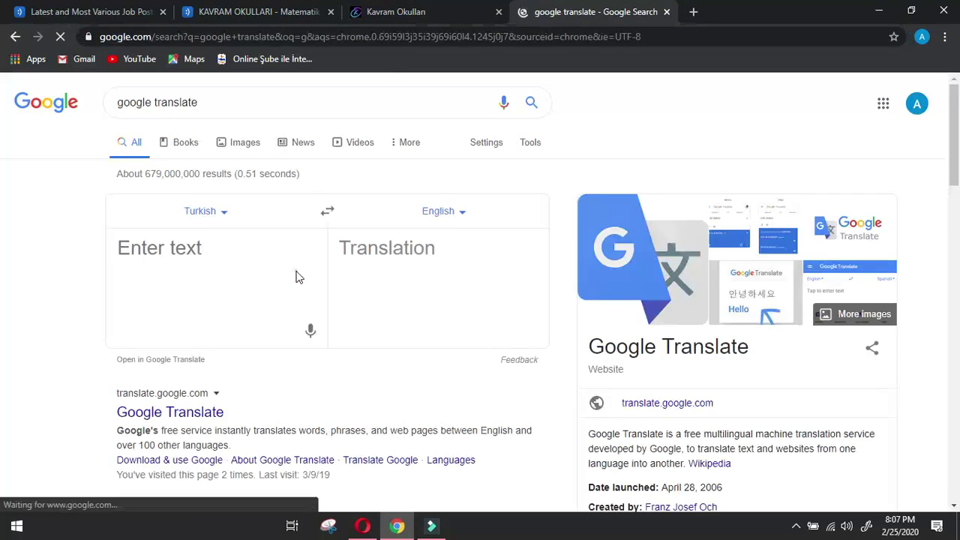
{"action": "left_click", "coordinate": [295, 277]}
{"action": "key", "text": "ctrl+v"}
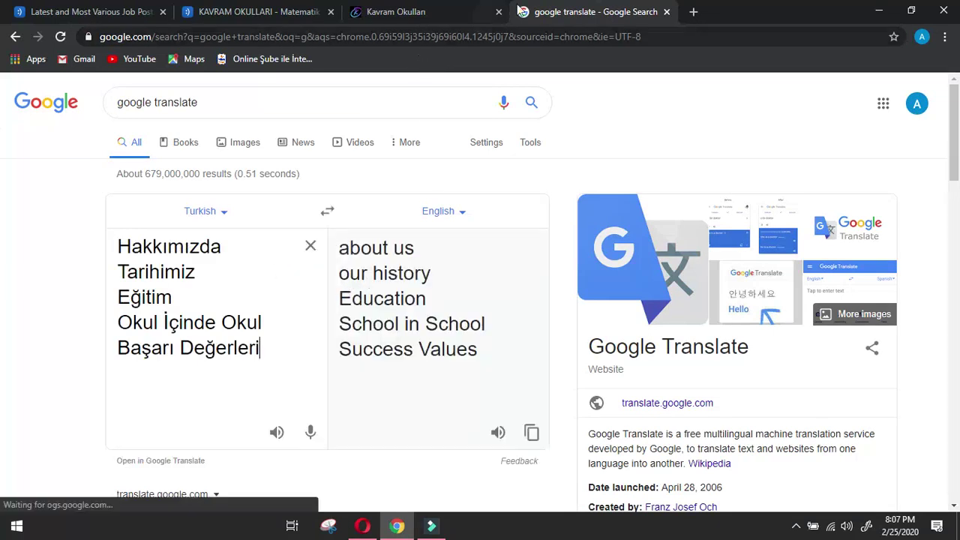
{"action": "left_click", "coordinate": [450, 12]}
{"action": "mouse_move", "coordinate": [427, 113]}
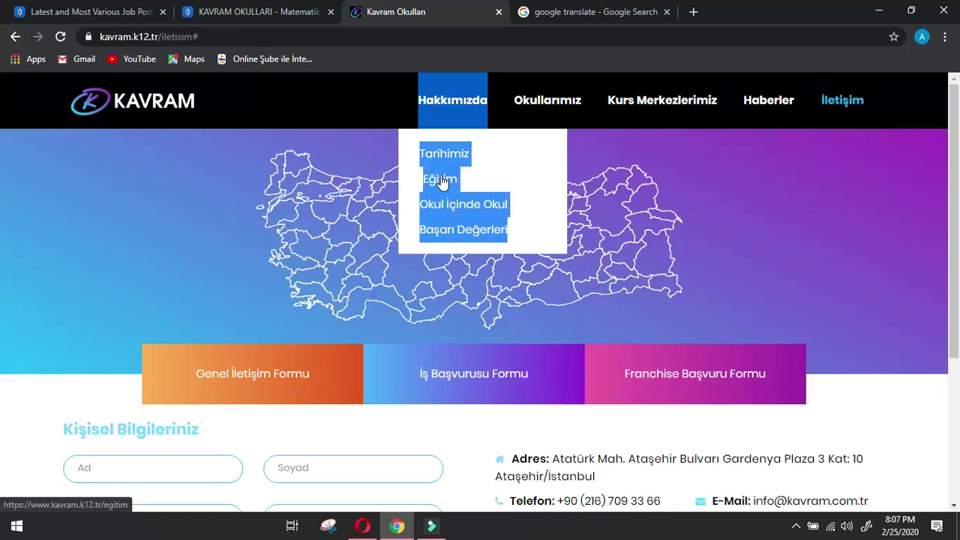
Replace the menu labels in Google Translate with the three Hakkımızda about paragraphs.
{"action": "left_click", "coordinate": [442, 154]}
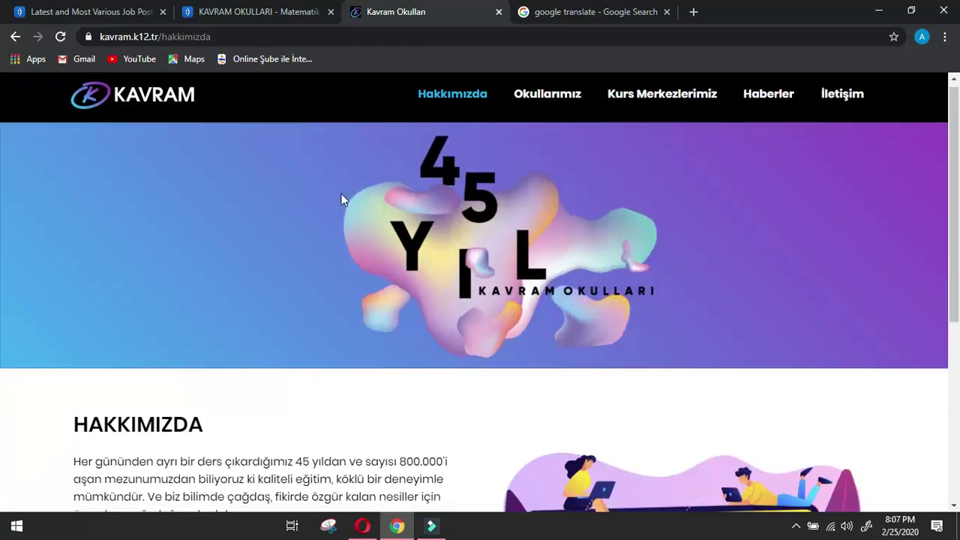
{"action": "scroll", "coordinate": [342, 197], "scroll_direction": "down", "scroll_amount": 5}
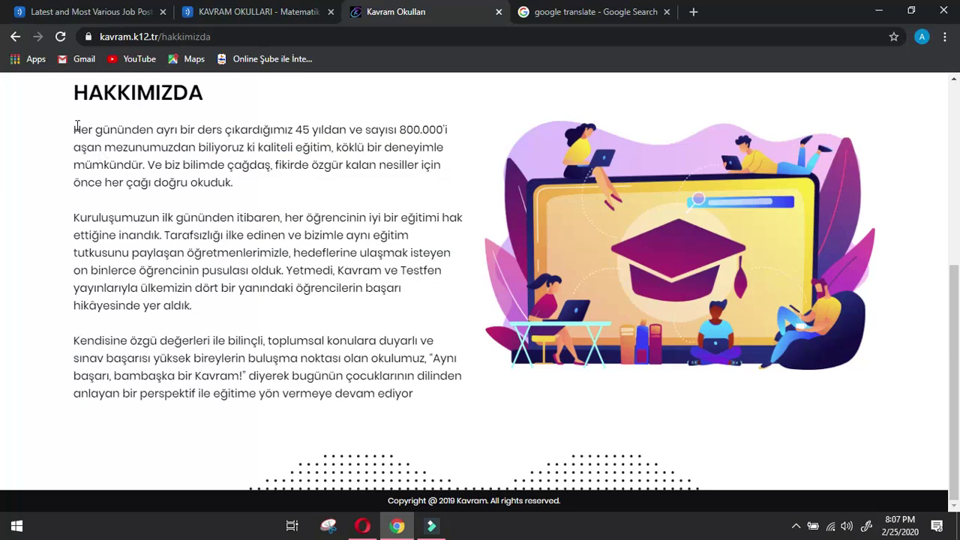
{"action": "left_click_drag", "start_coordinate": [75, 129], "coordinate": [430, 401]}
{"action": "left_click", "coordinate": [563, 13]}
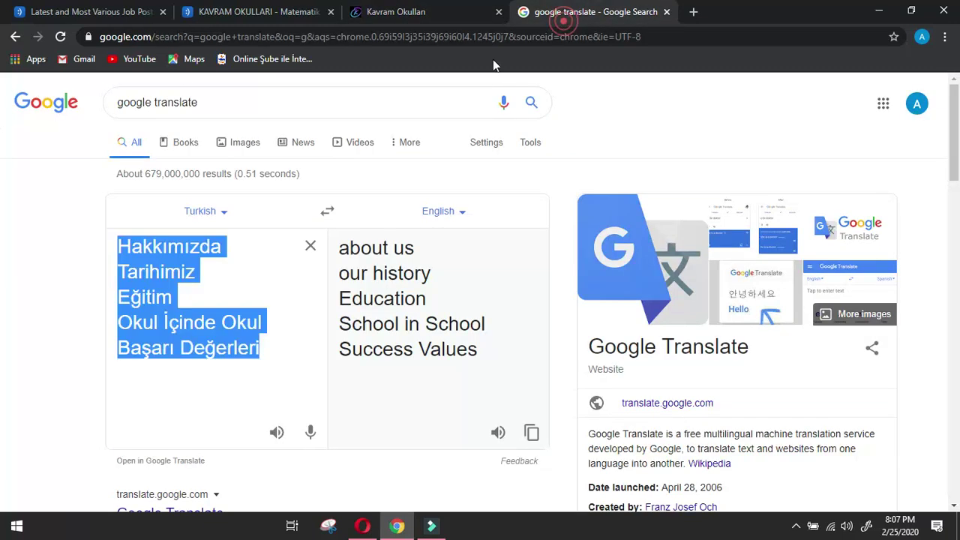
{"action": "left_click", "coordinate": [311, 245]}
{"action": "key", "text": "ctrl+v"}
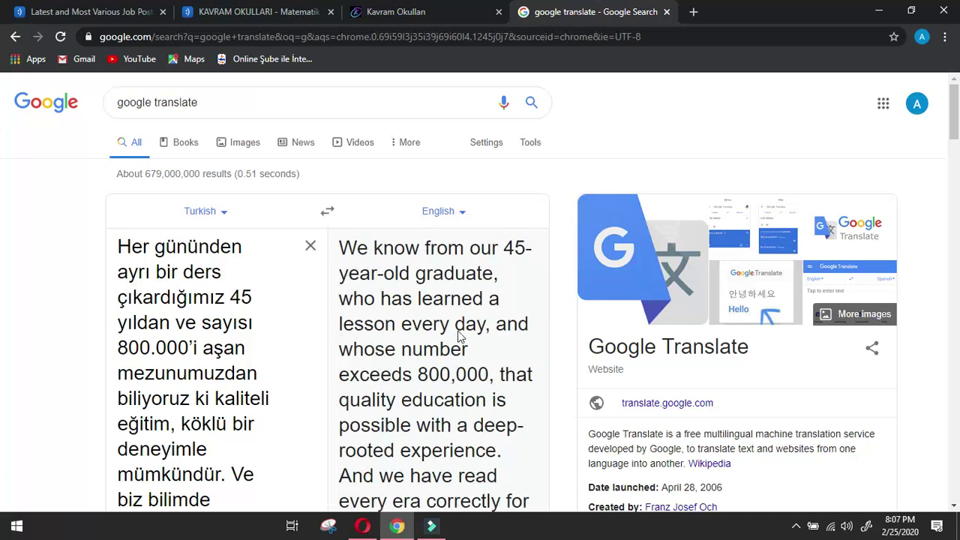
Read through the English translation beginning 'We know from our 45-year-old graduate…'.
{"action": "left_click", "coordinate": [796, 525]}
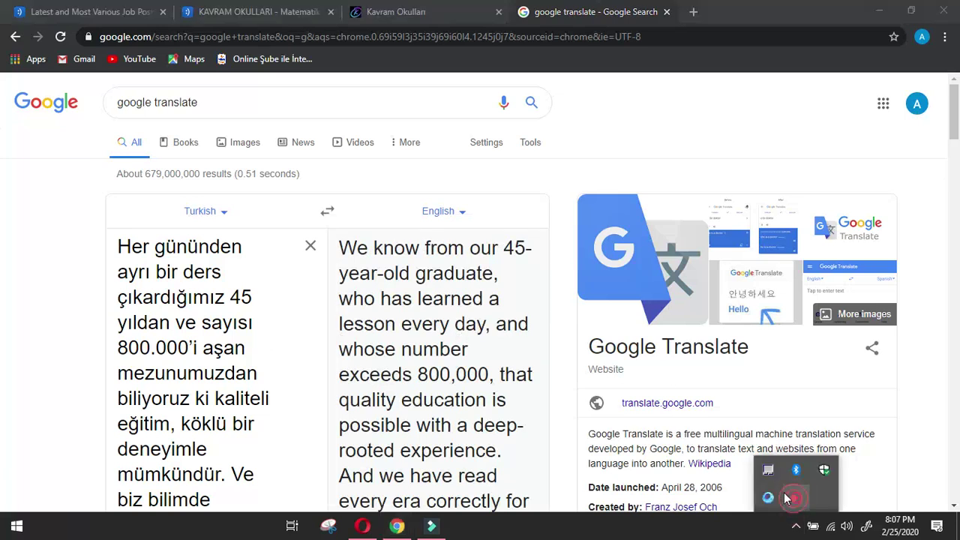
{"action": "left_click", "coordinate": [788, 498]}
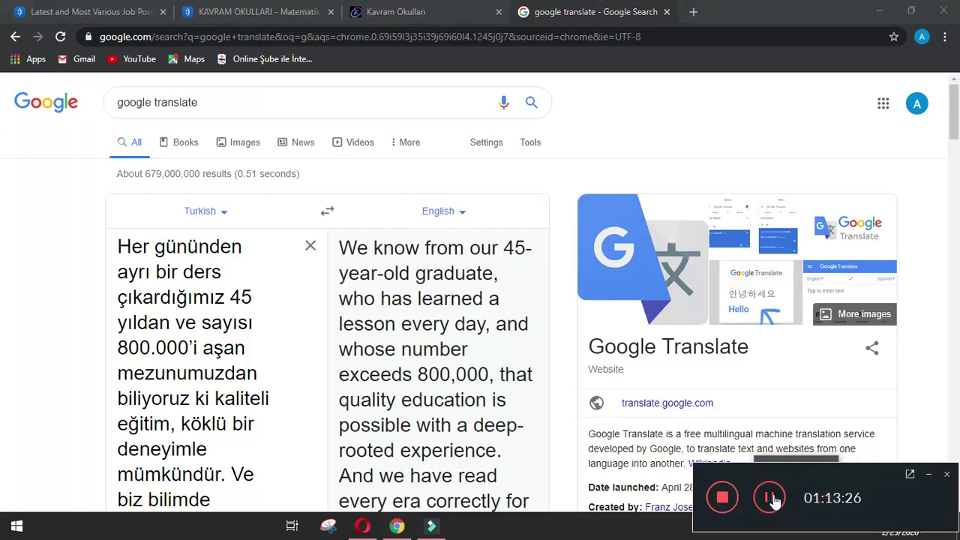
{"action": "left_click", "coordinate": [772, 498]}
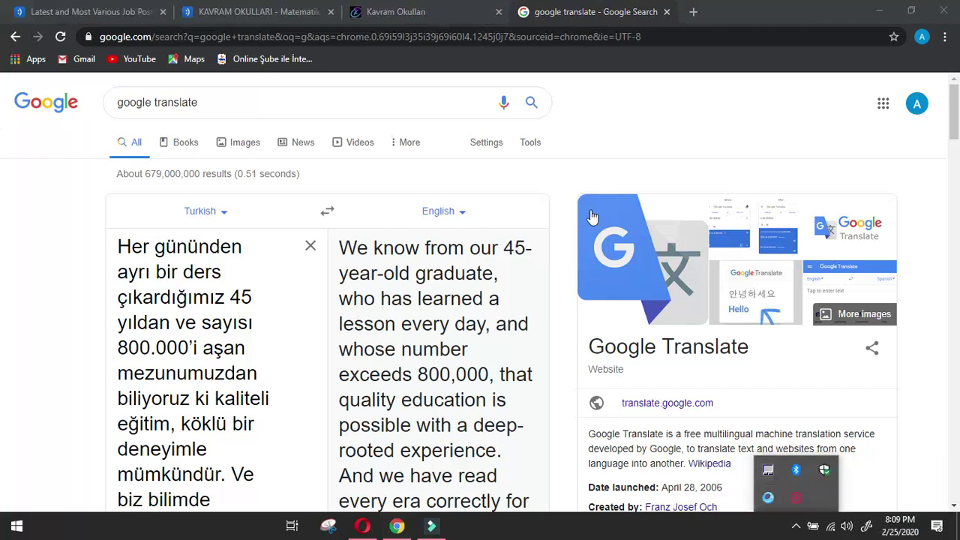
{"action": "scroll", "coordinate": [426, 314], "scroll_direction": "down", "scroll_amount": 4}
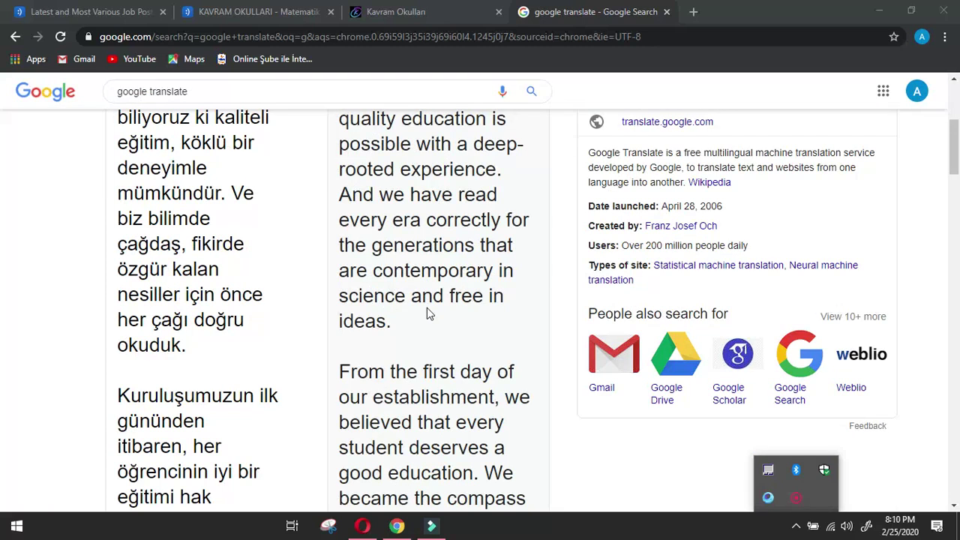
{"action": "scroll", "coordinate": [427, 312], "scroll_direction": "down", "scroll_amount": 4}
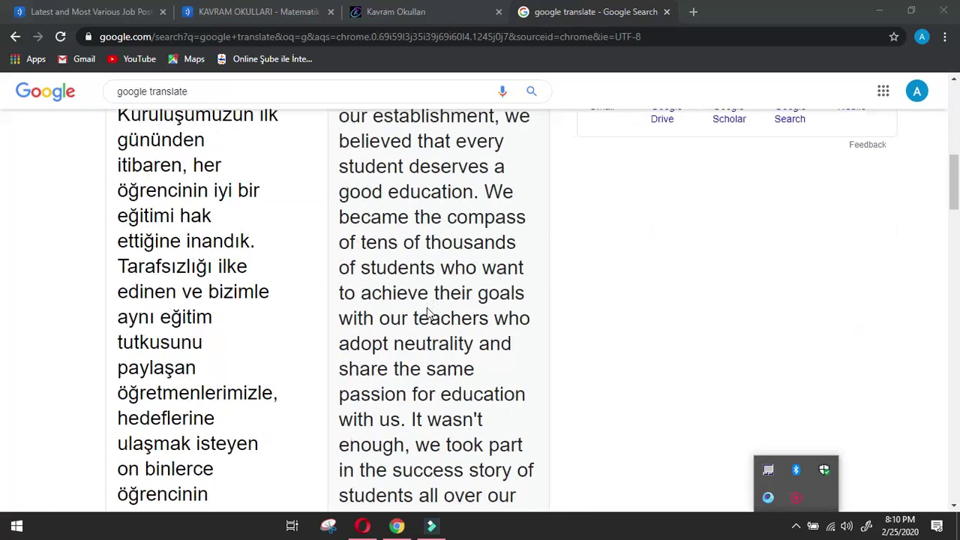
{"action": "scroll", "coordinate": [427, 313], "scroll_direction": "up", "scroll_amount": 8}
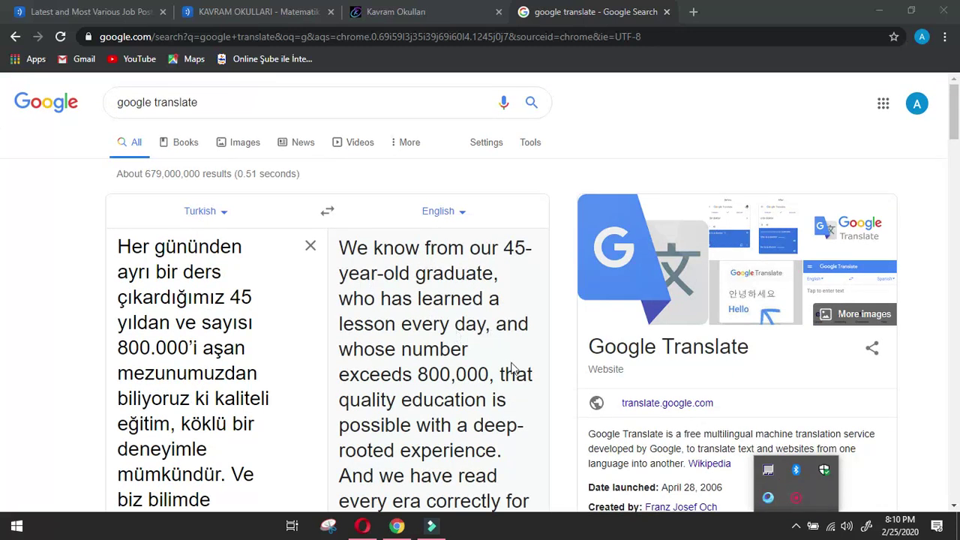
{"action": "scroll", "coordinate": [512, 368], "scroll_direction": "down", "scroll_amount": 2}
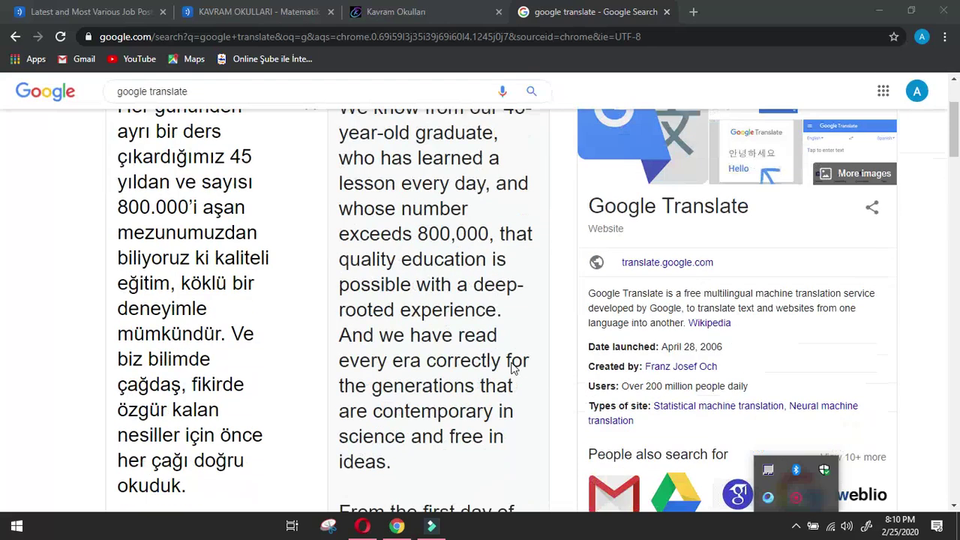